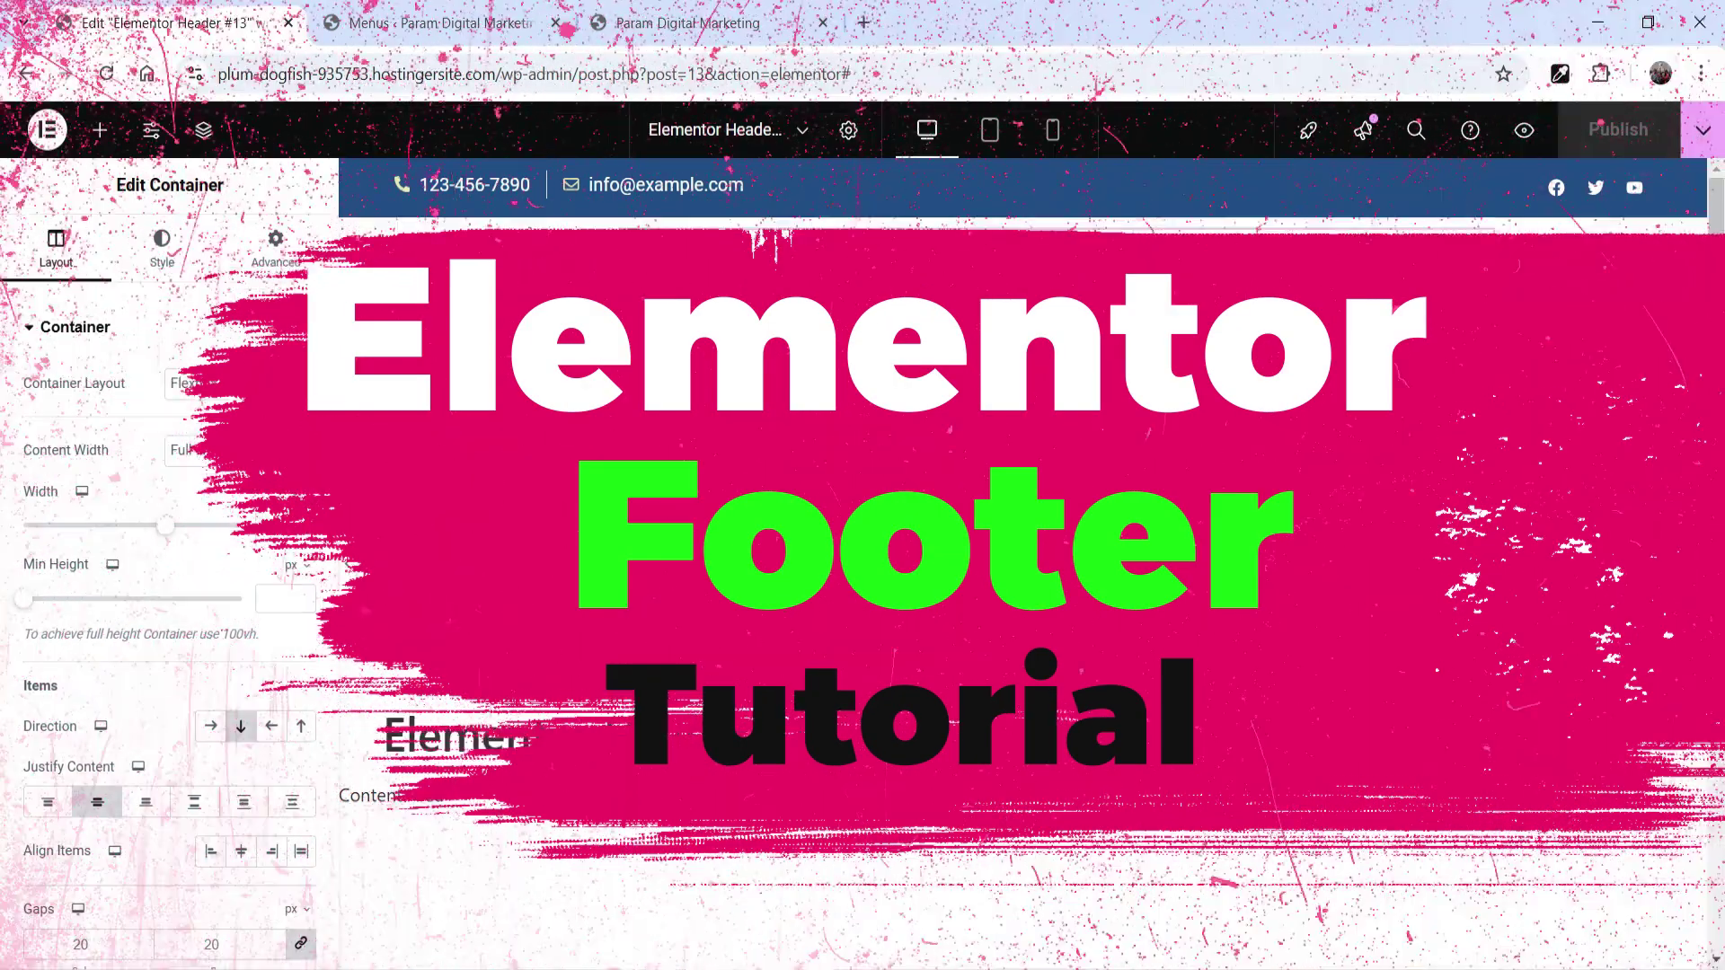
# Step: Open the Theme Builder from the WordPress dashboard and create a new Footer template
pyautogui.click(377, 23)
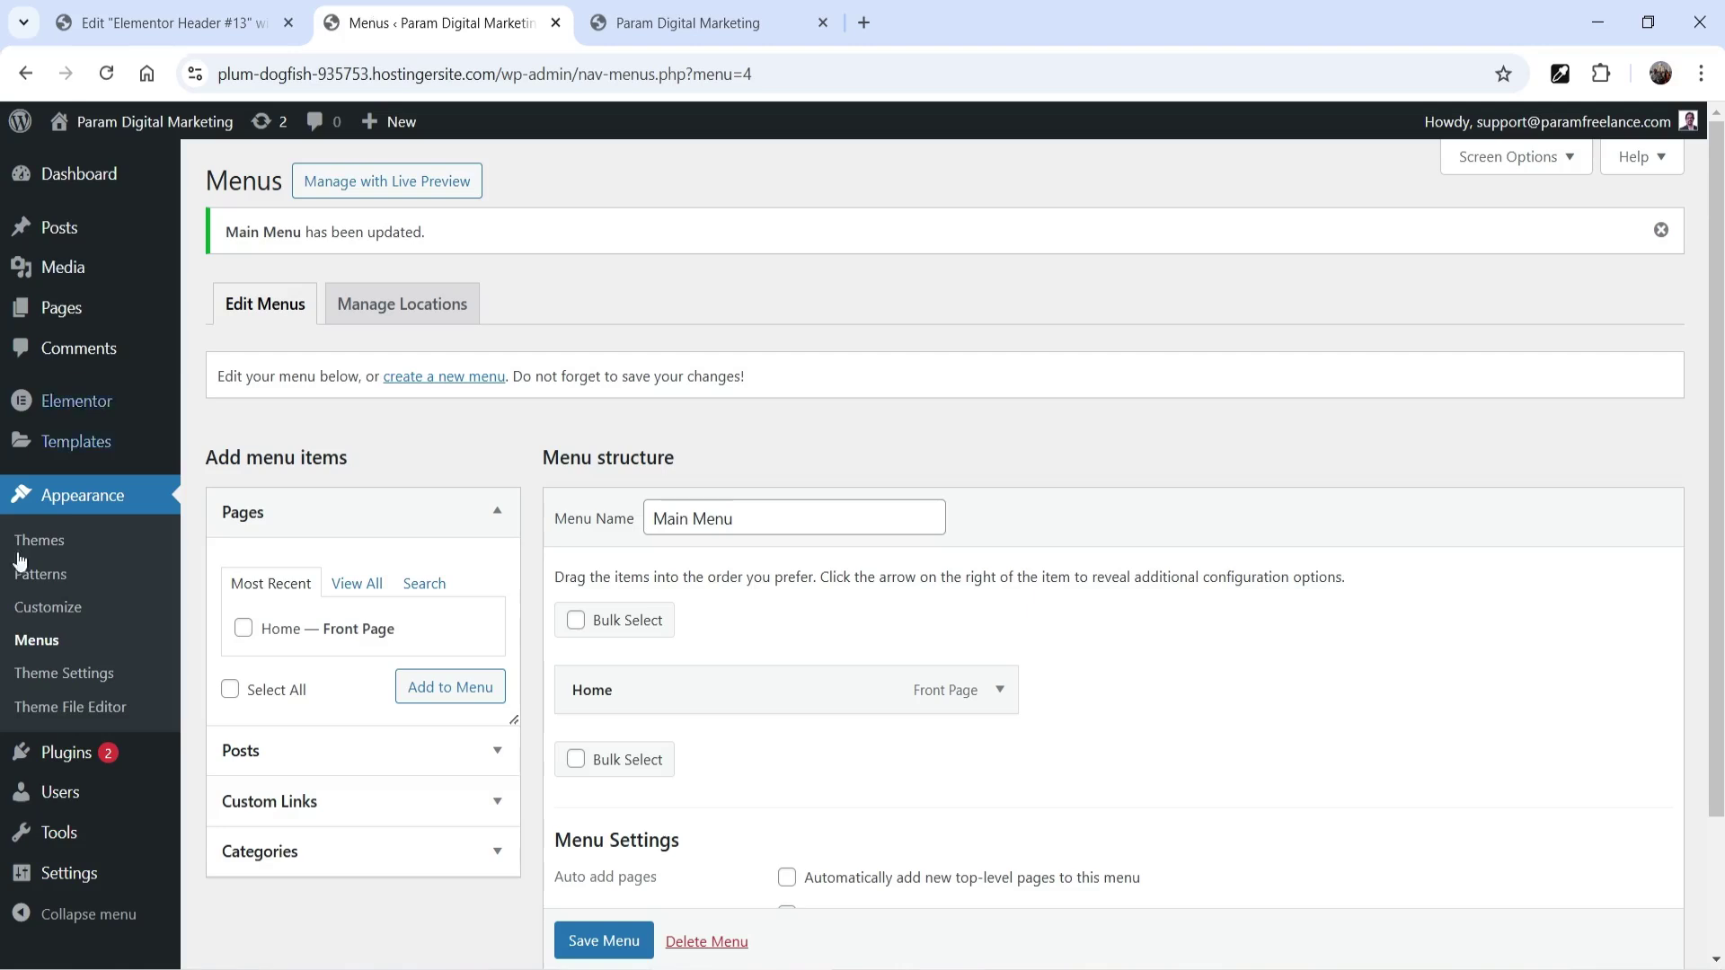
pyautogui.moveTo(58, 449)
pyautogui.click(256, 513)
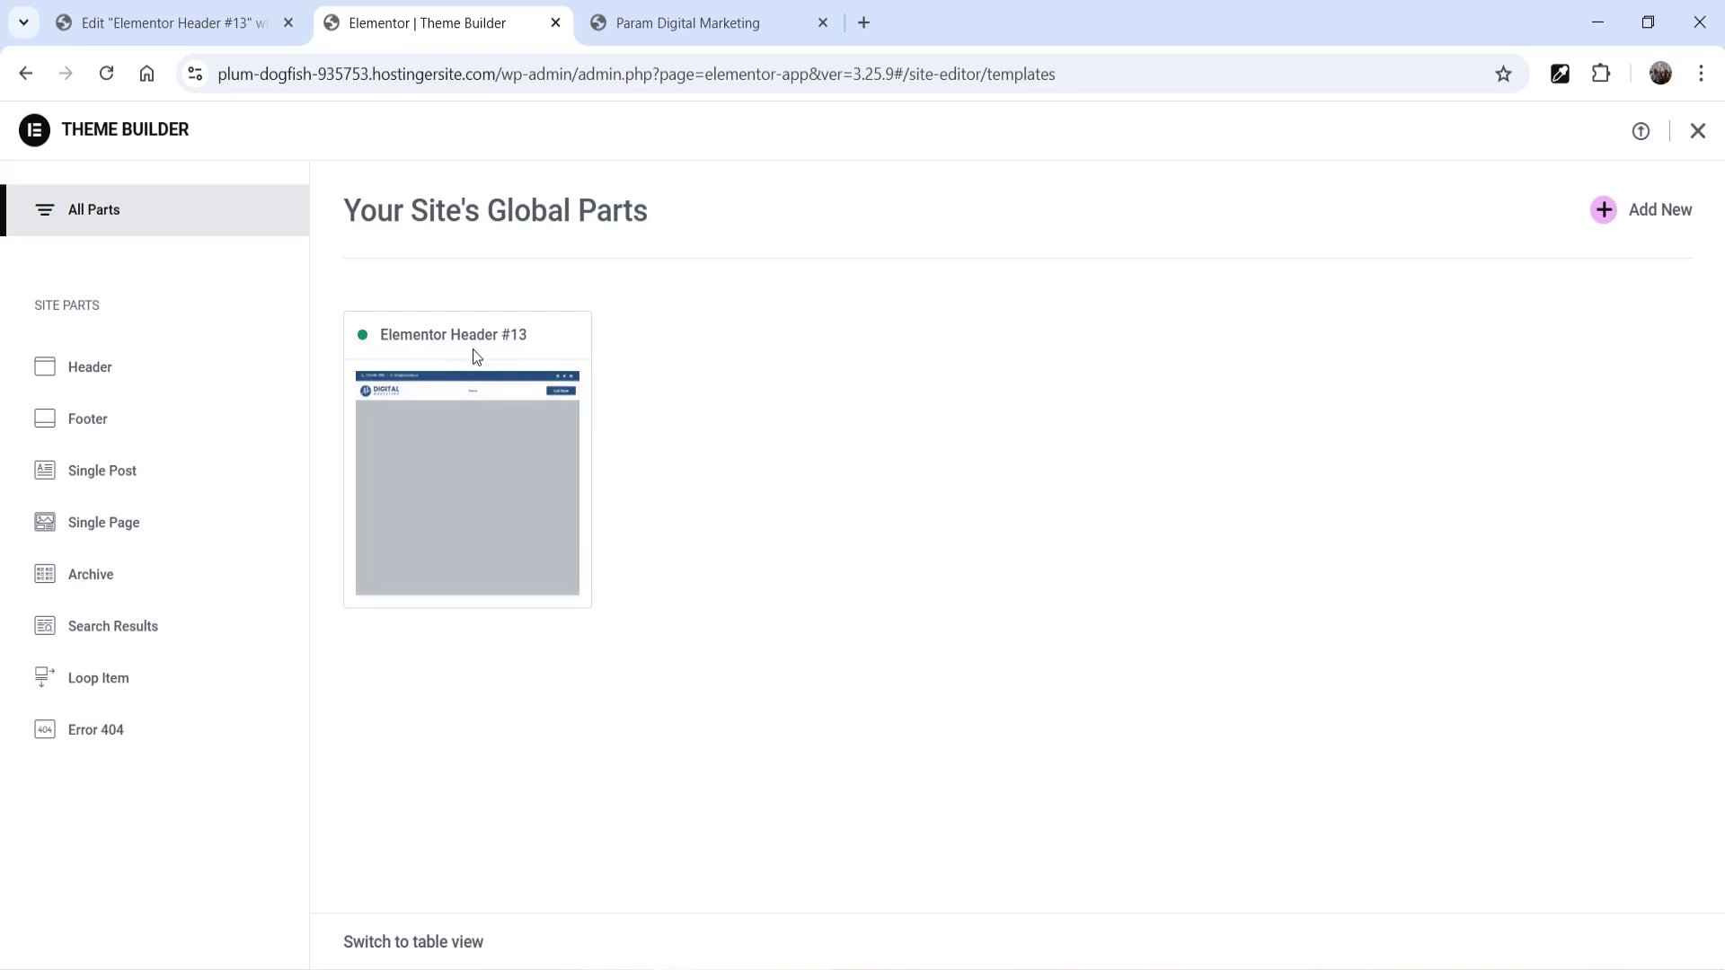
pyautogui.click(113, 436)
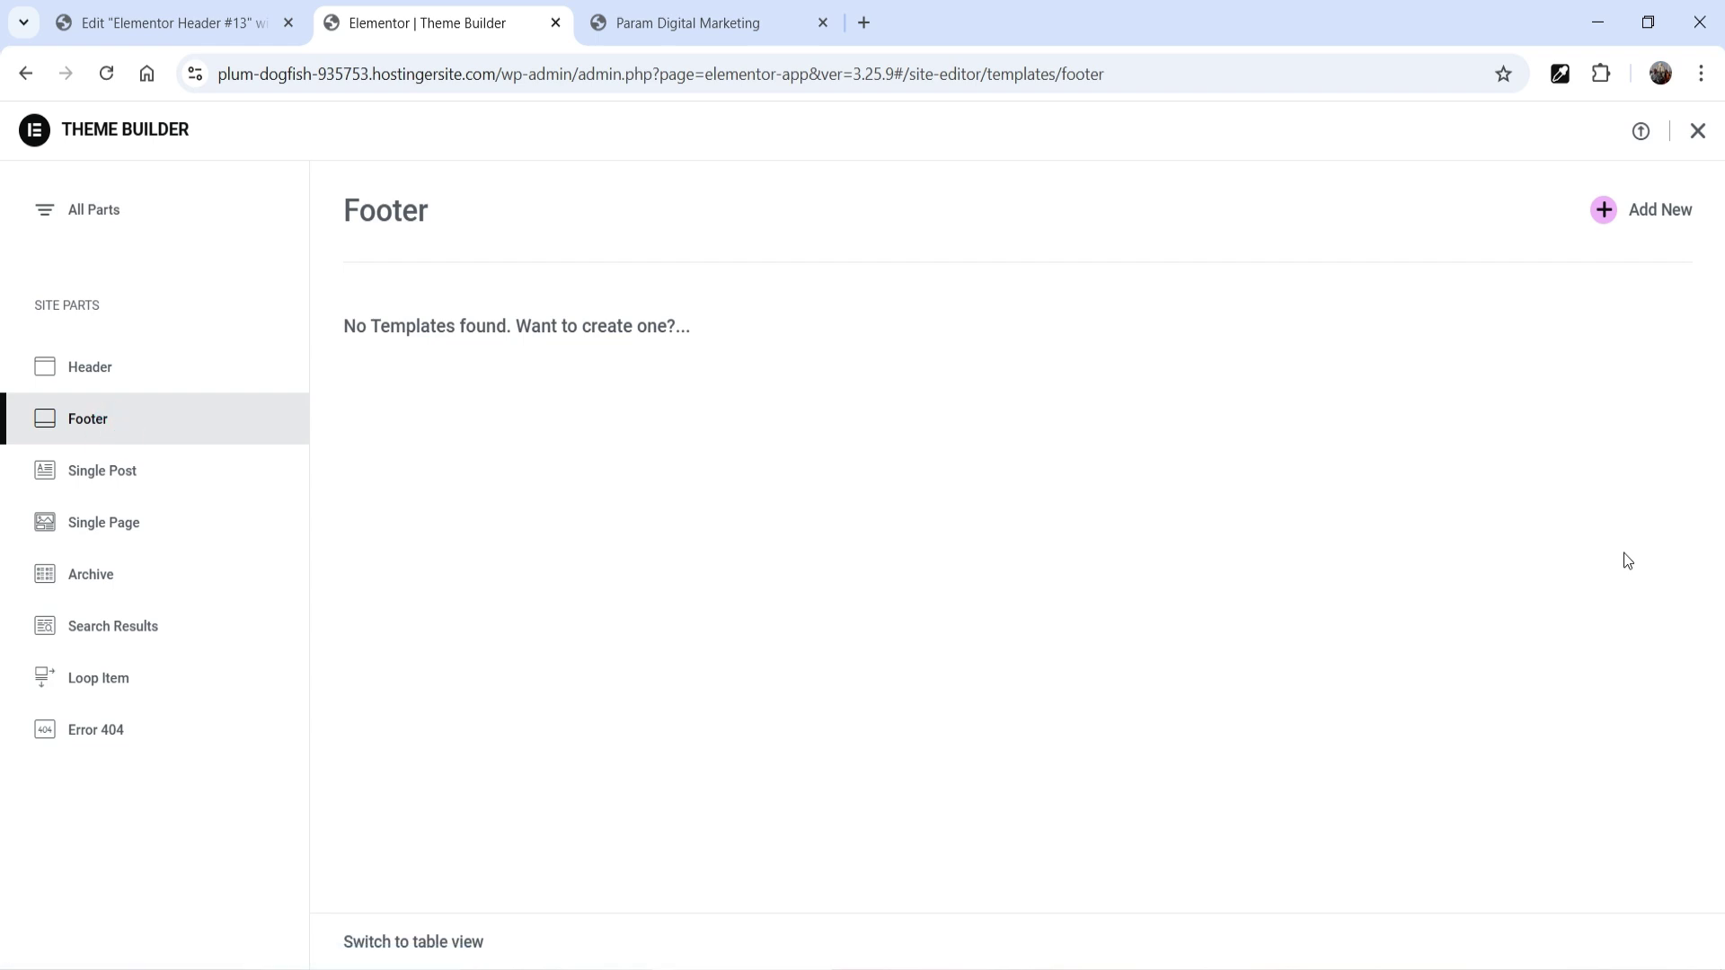
pyautogui.click(1666, 208)
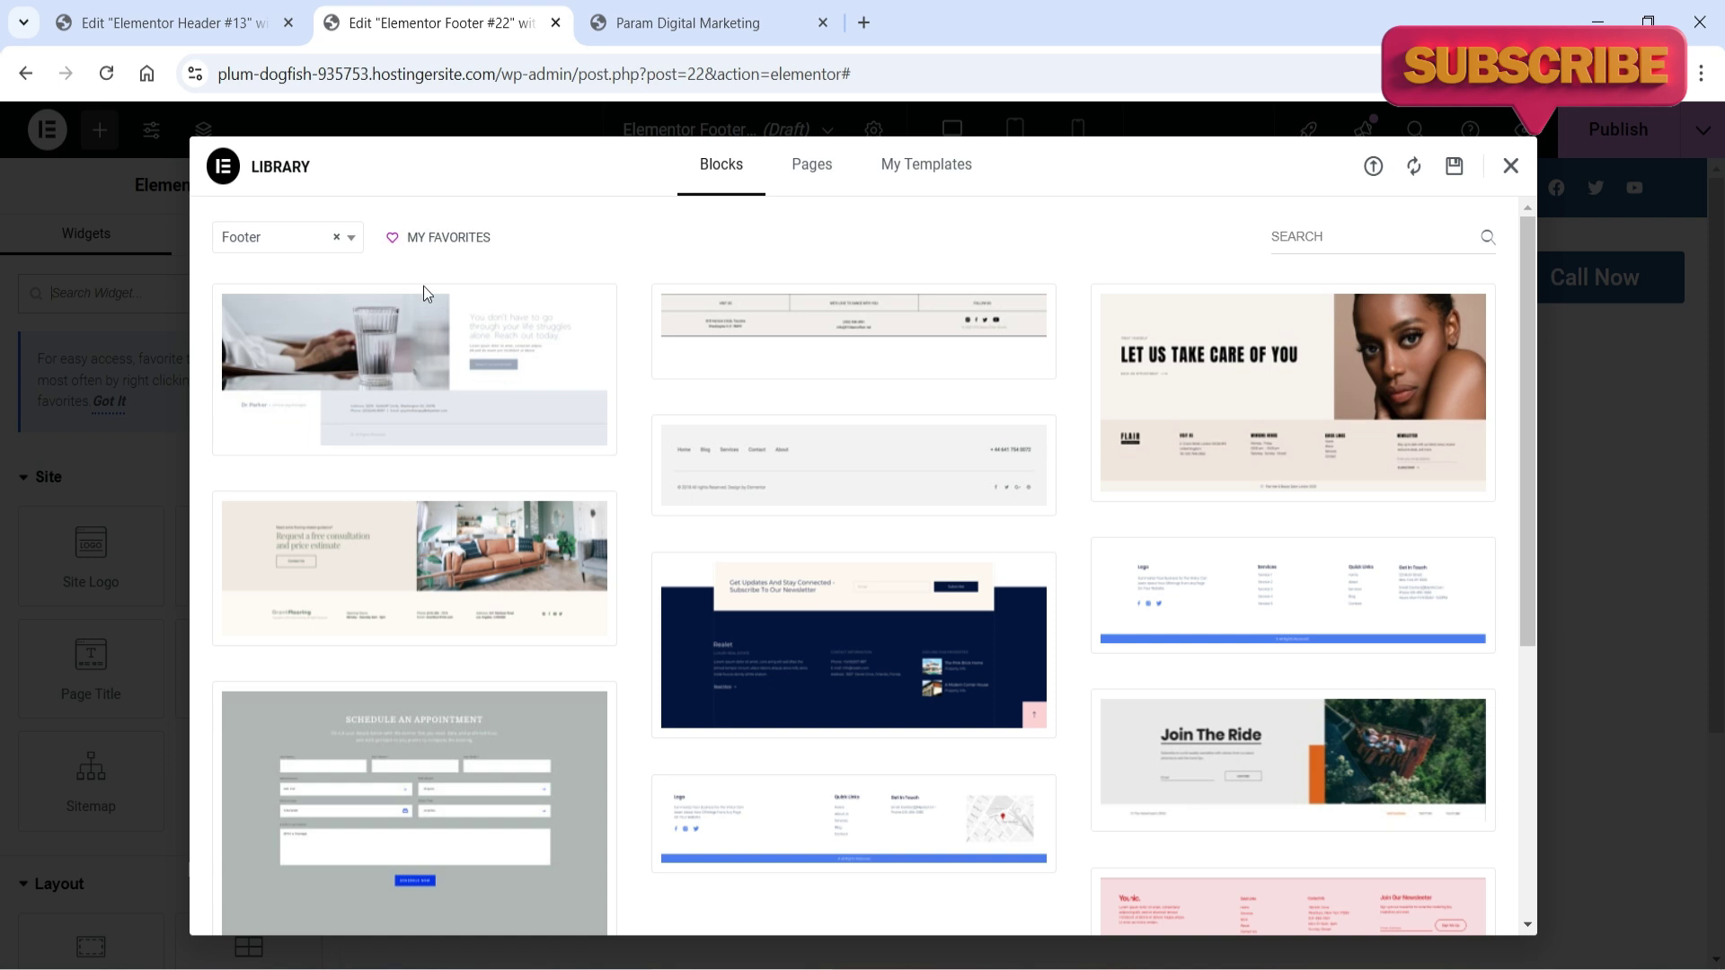
# Step: Preview the Join The Ride and newsletter footer blocks, try to insert the newsletter one, and close the template library
pyautogui.scroll(-4, 988, 417)
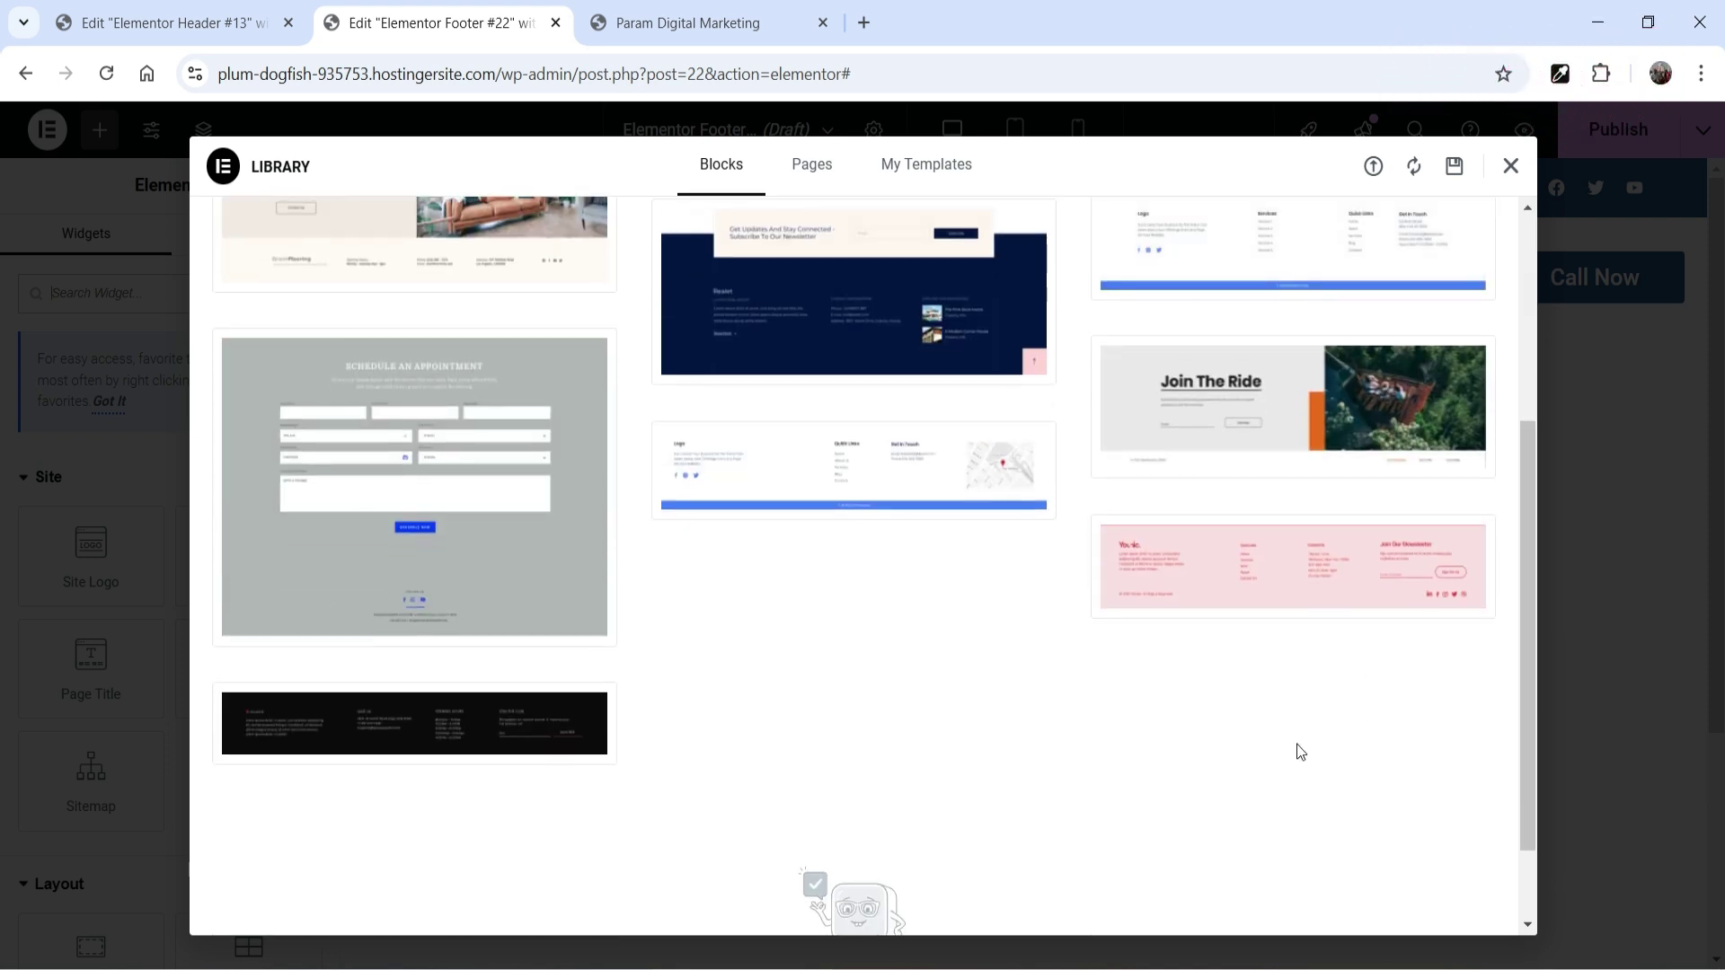
pyautogui.click(1402, 401)
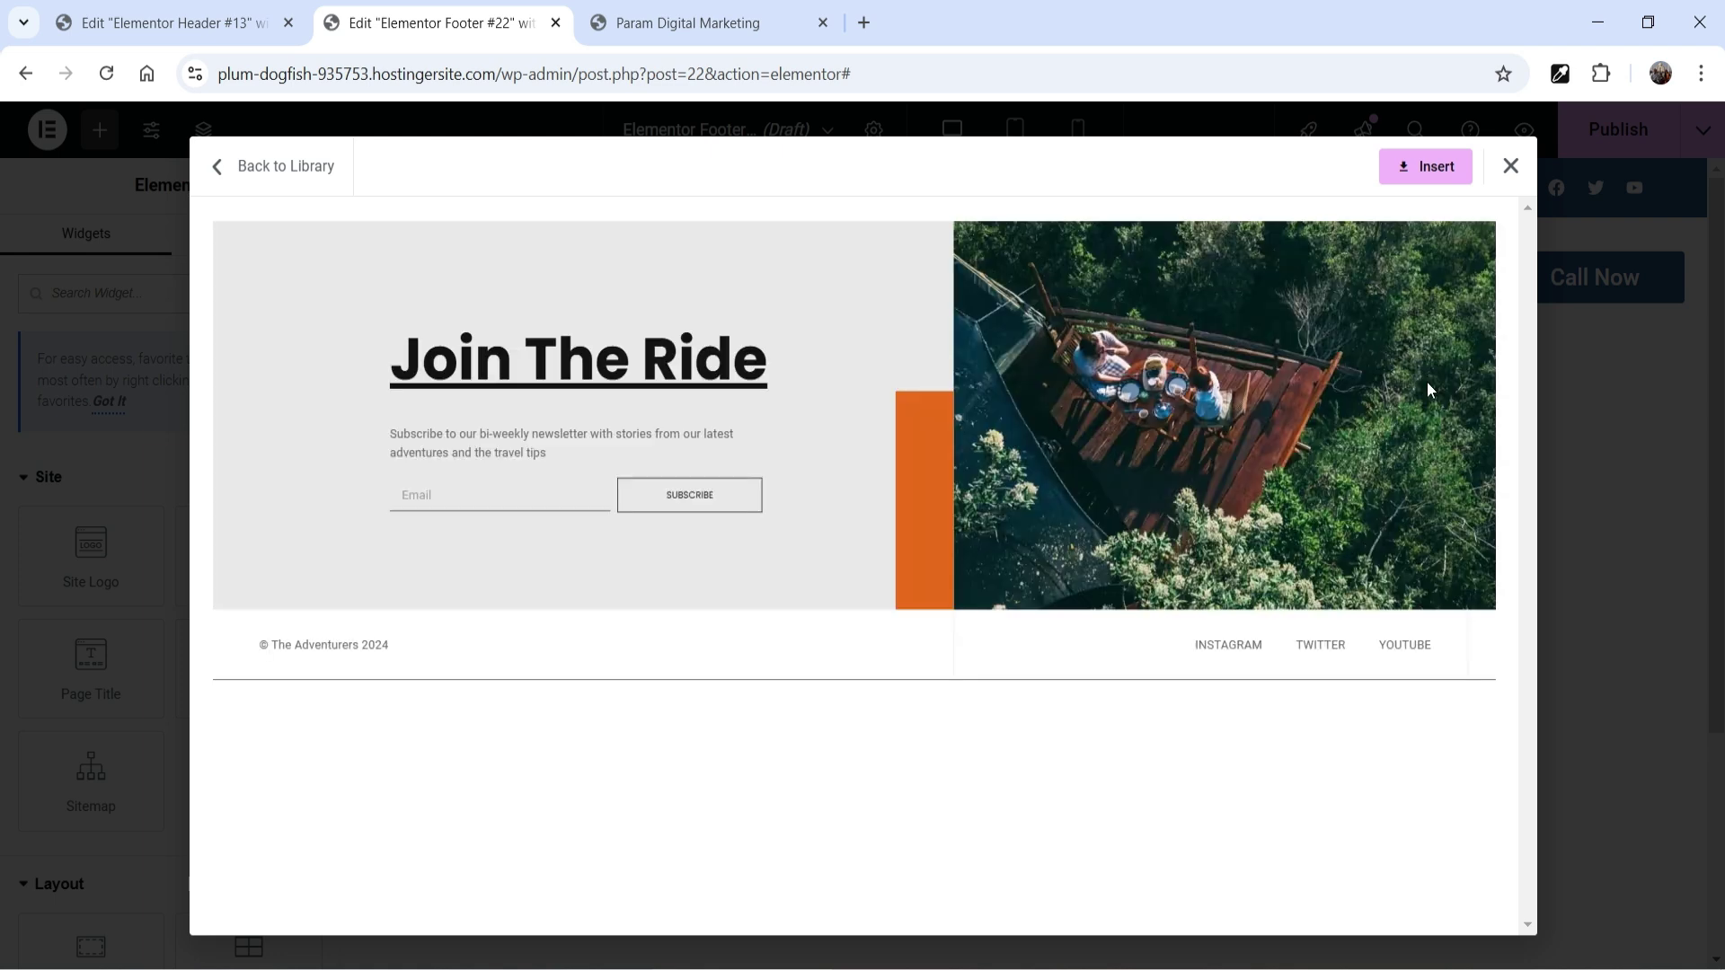
pyautogui.click(274, 166)
pyautogui.click(993, 427)
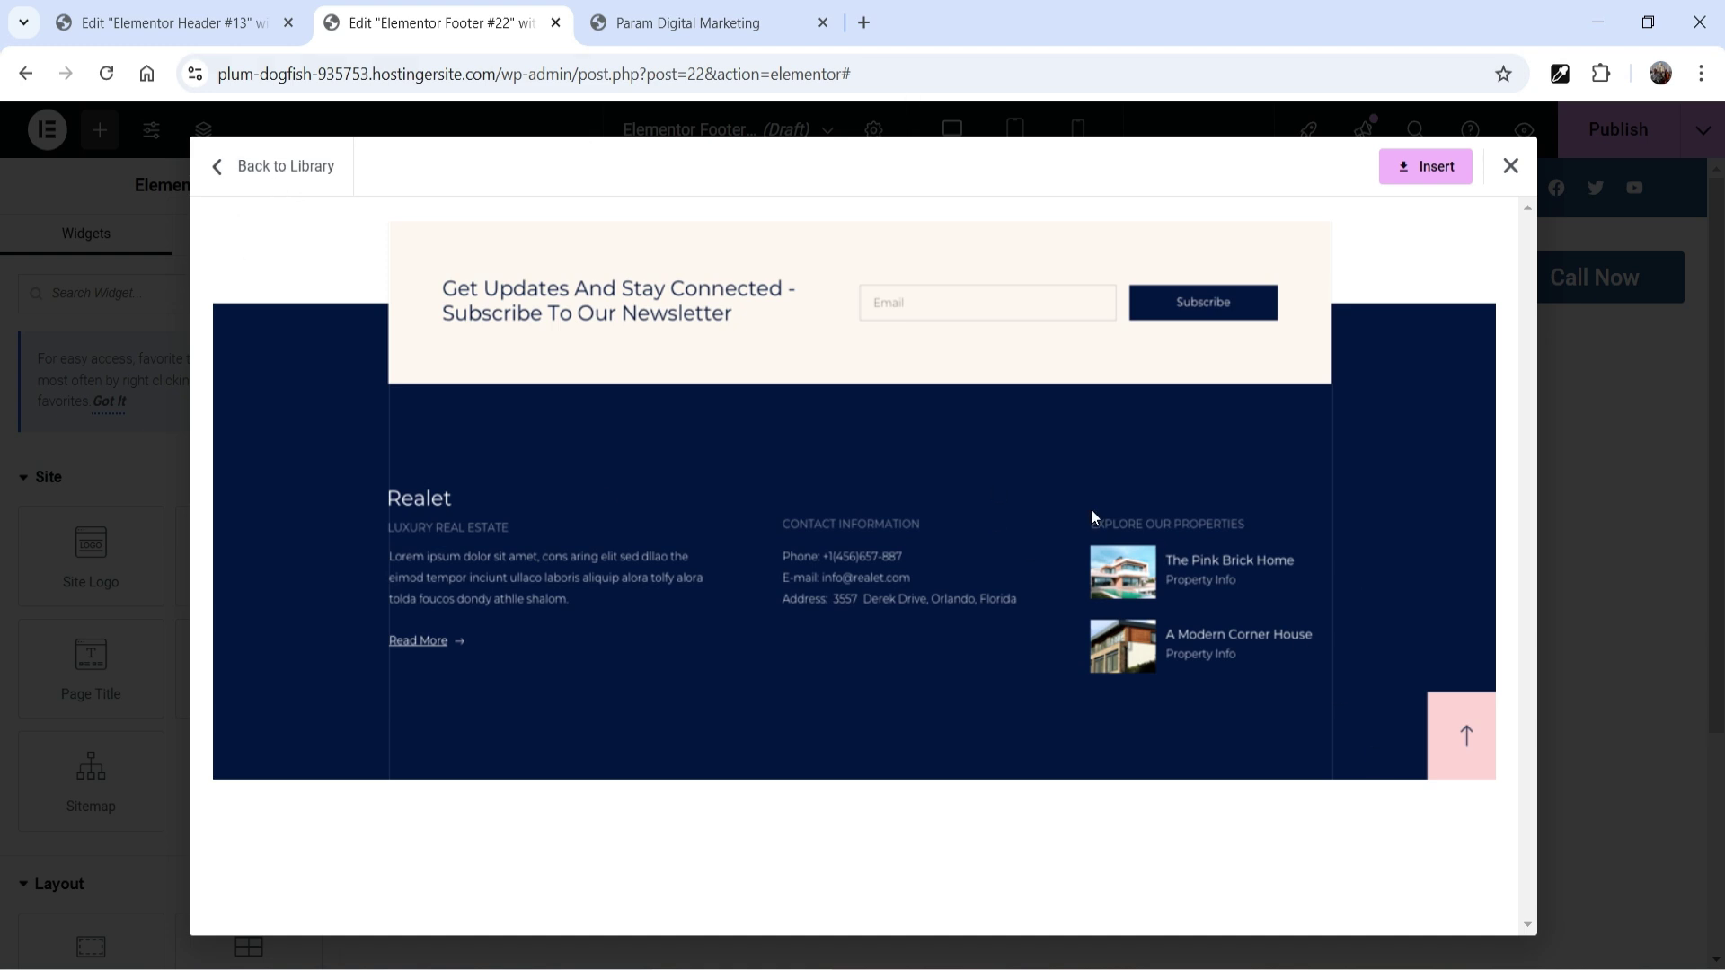
pyautogui.click(1435, 176)
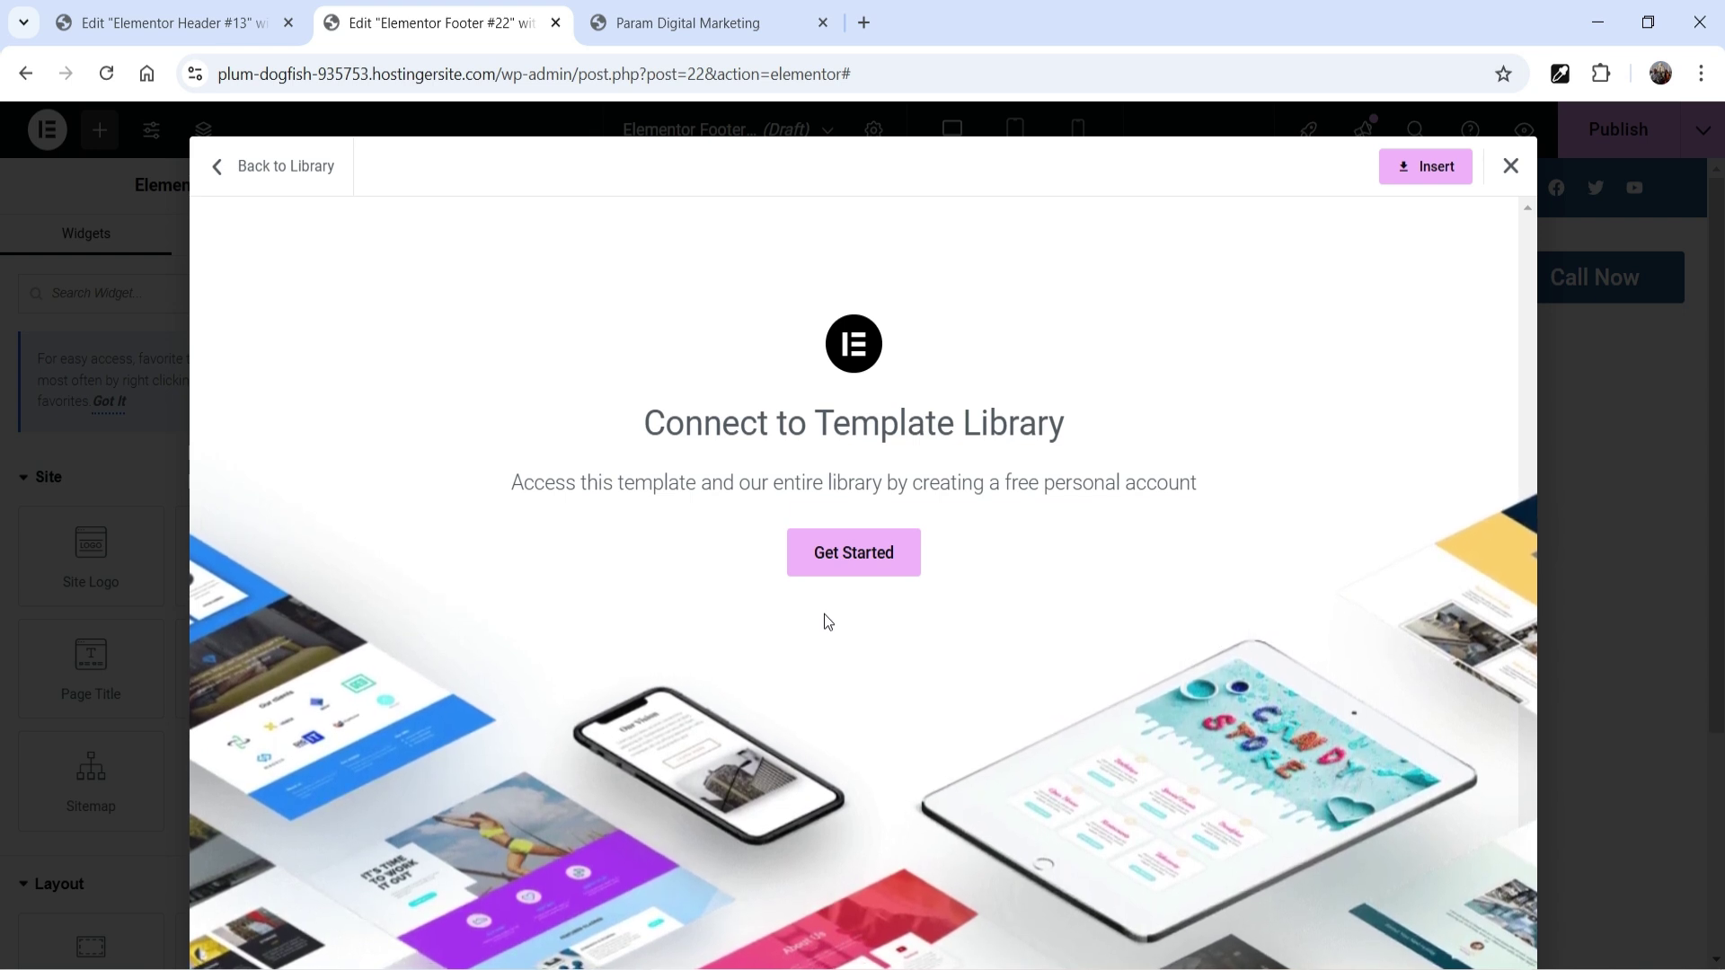
pyautogui.click(1511, 166)
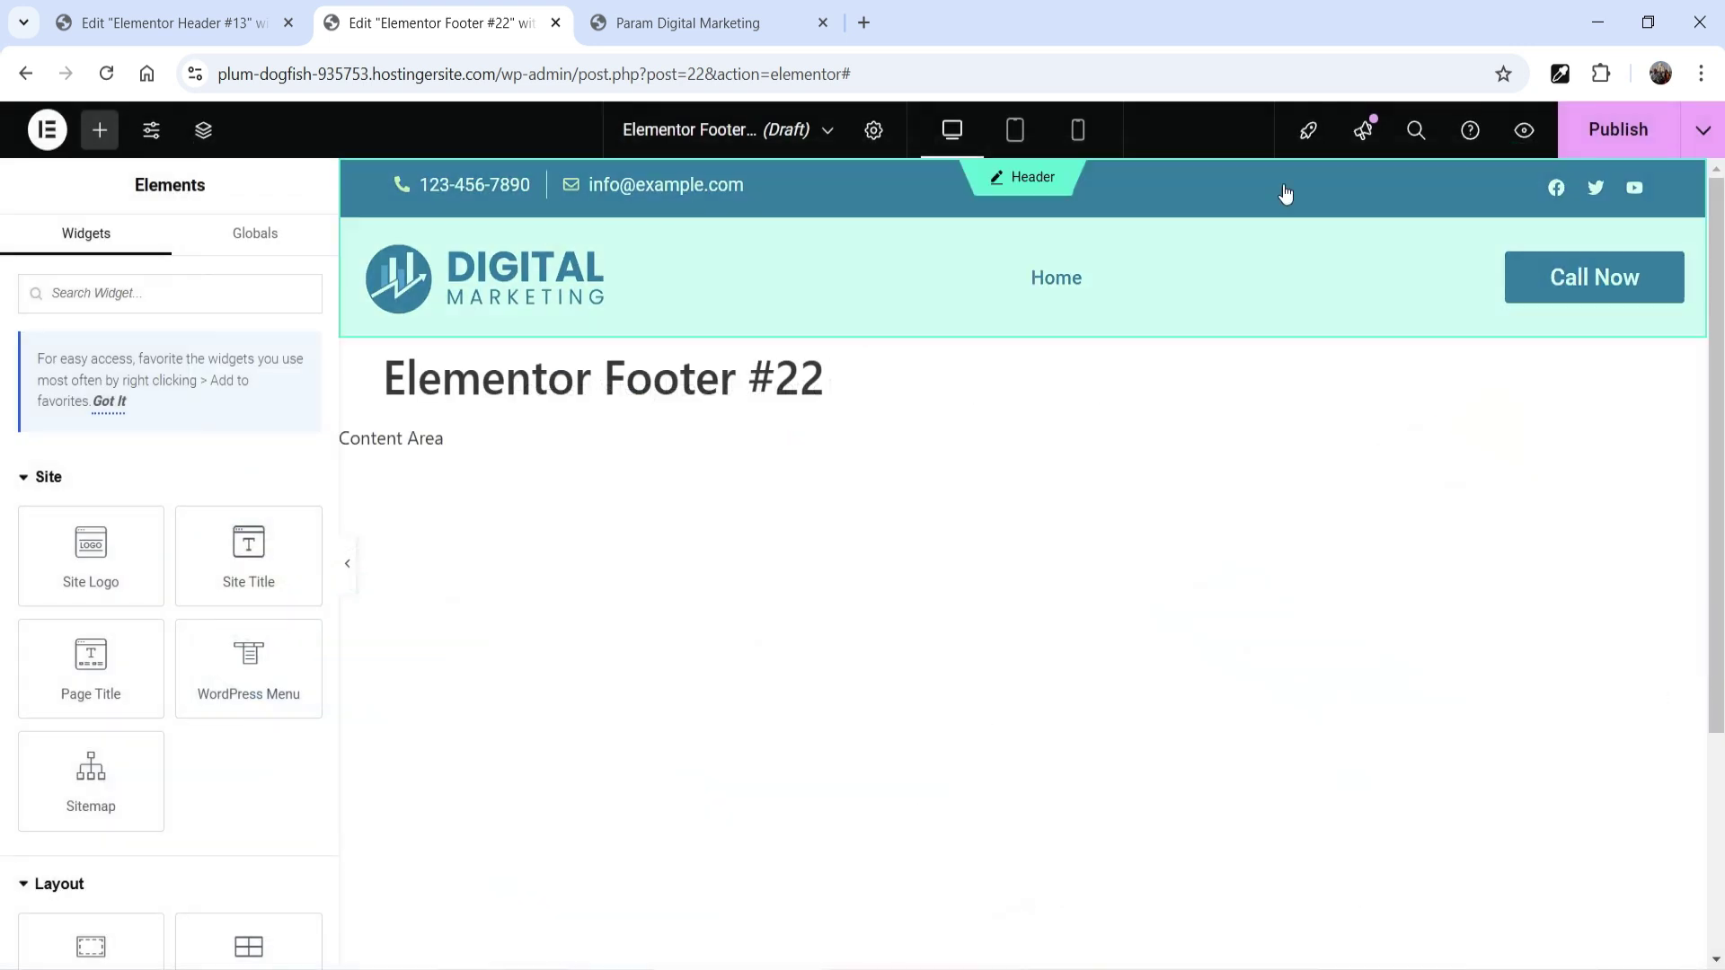
# Step: Add a Flexbox container with the four-equal-columns structure to the footer area below the content
pyautogui.scroll(-3, 1247, 582)
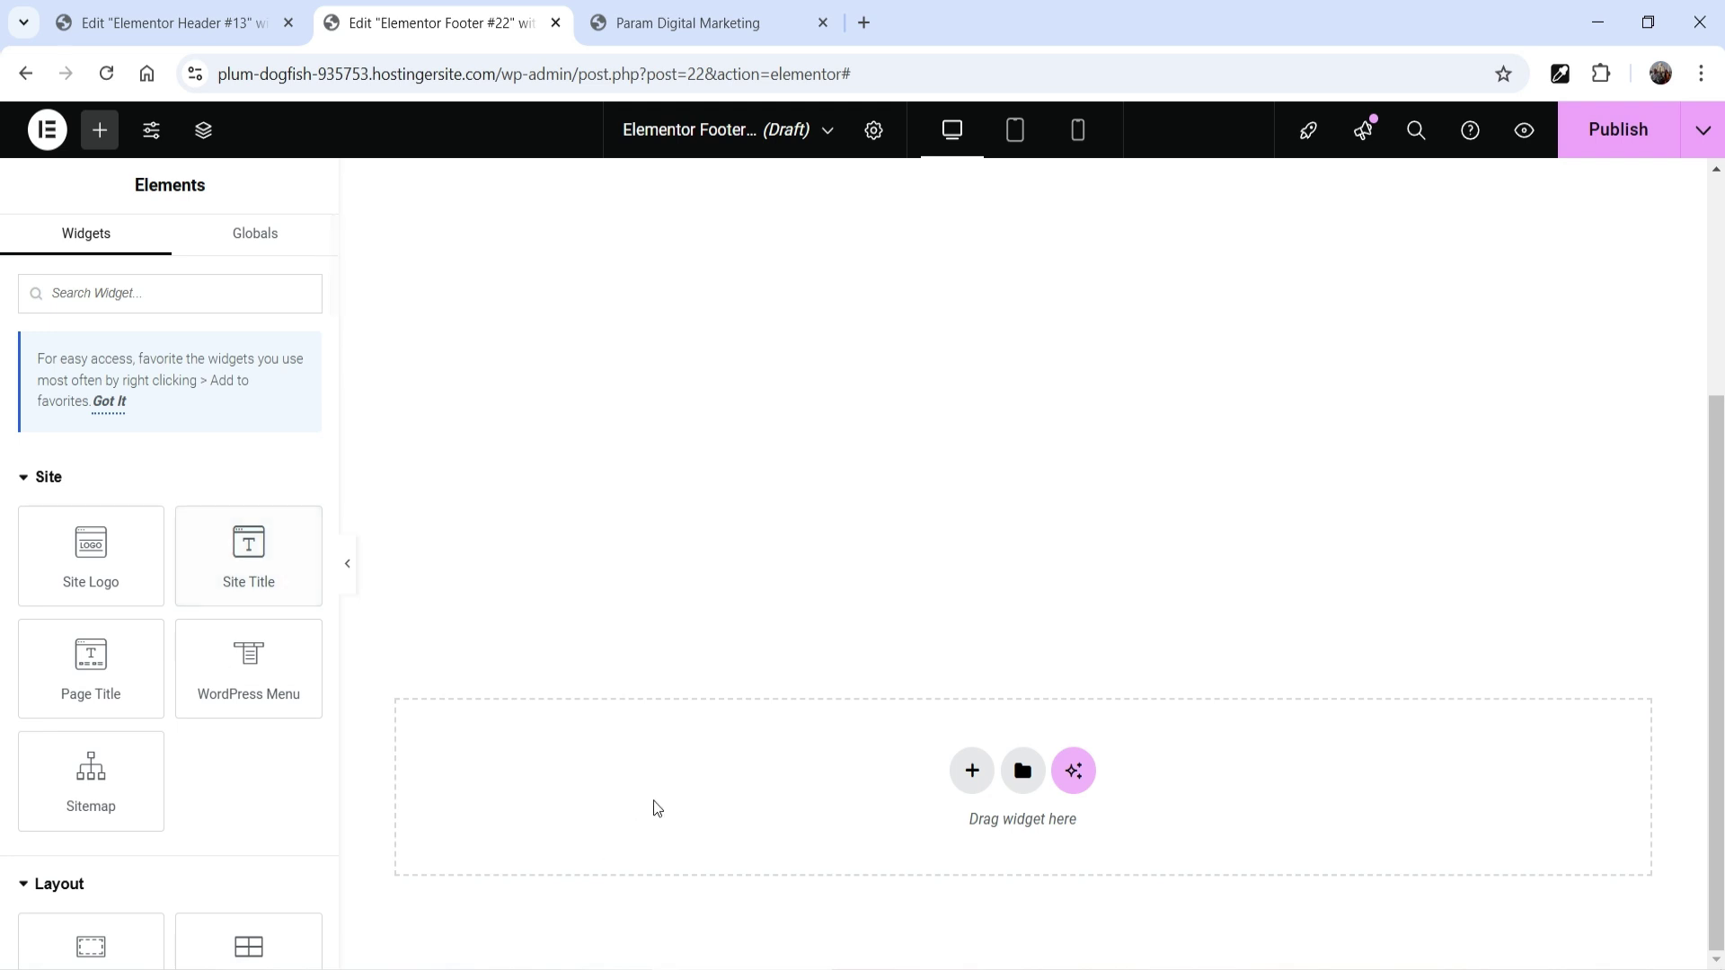
pyautogui.click(973, 771)
pyautogui.click(957, 749)
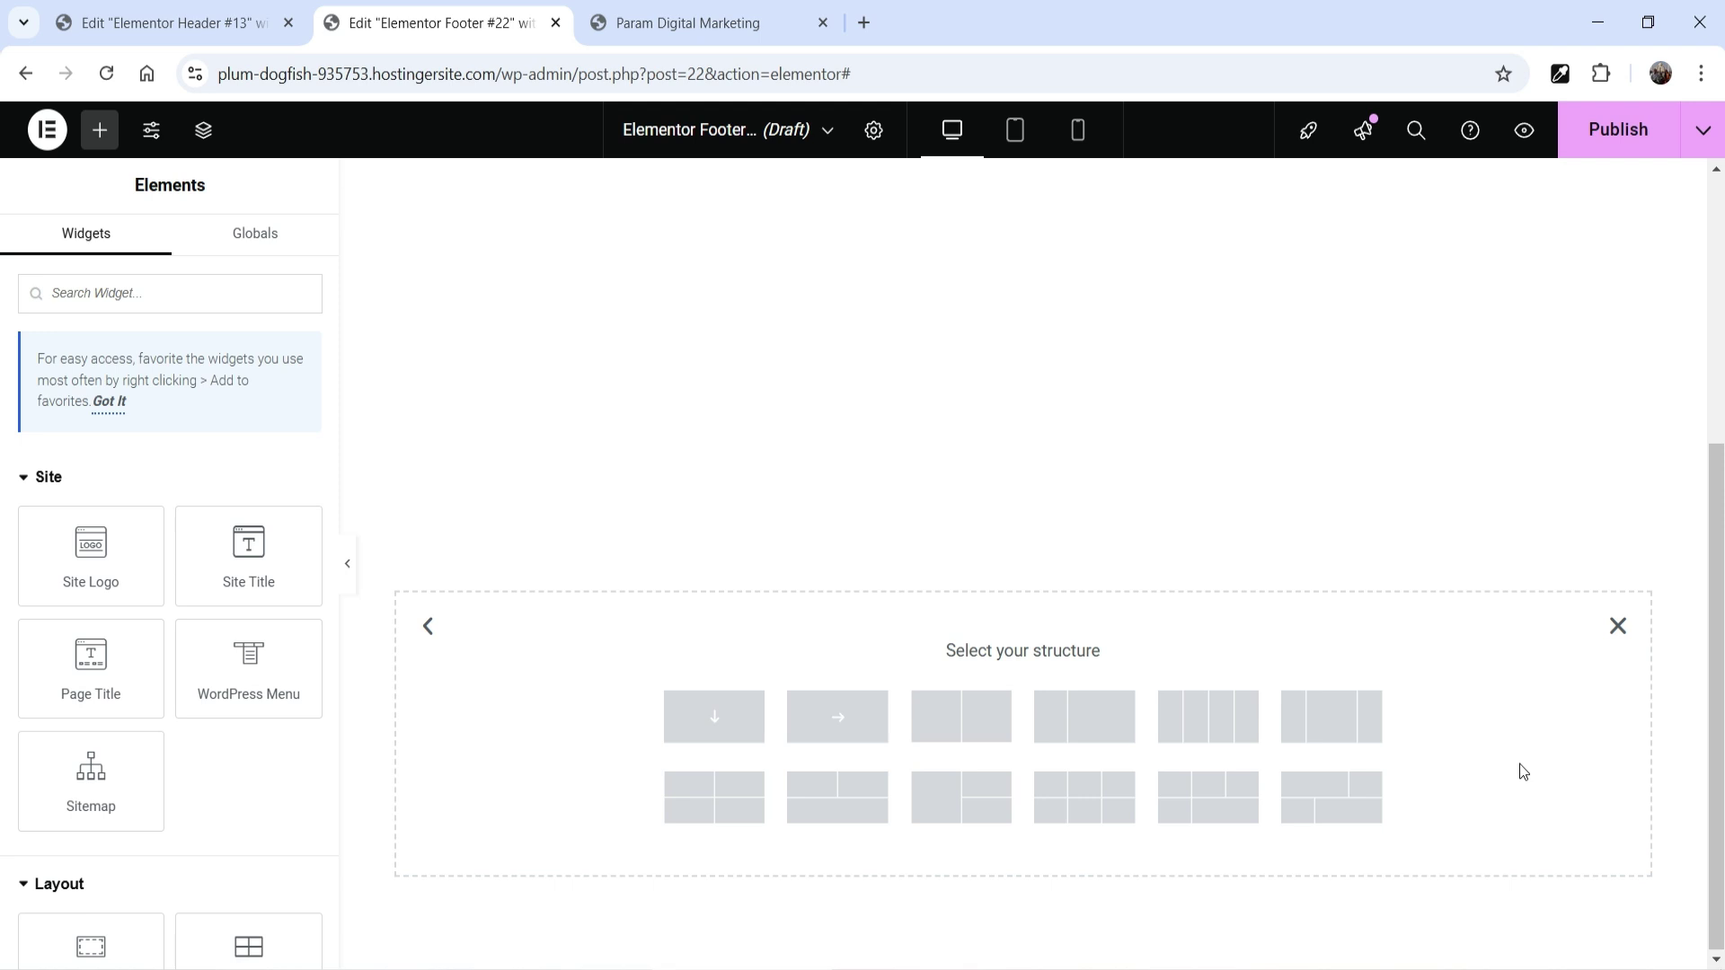
pyautogui.click(1204, 727)
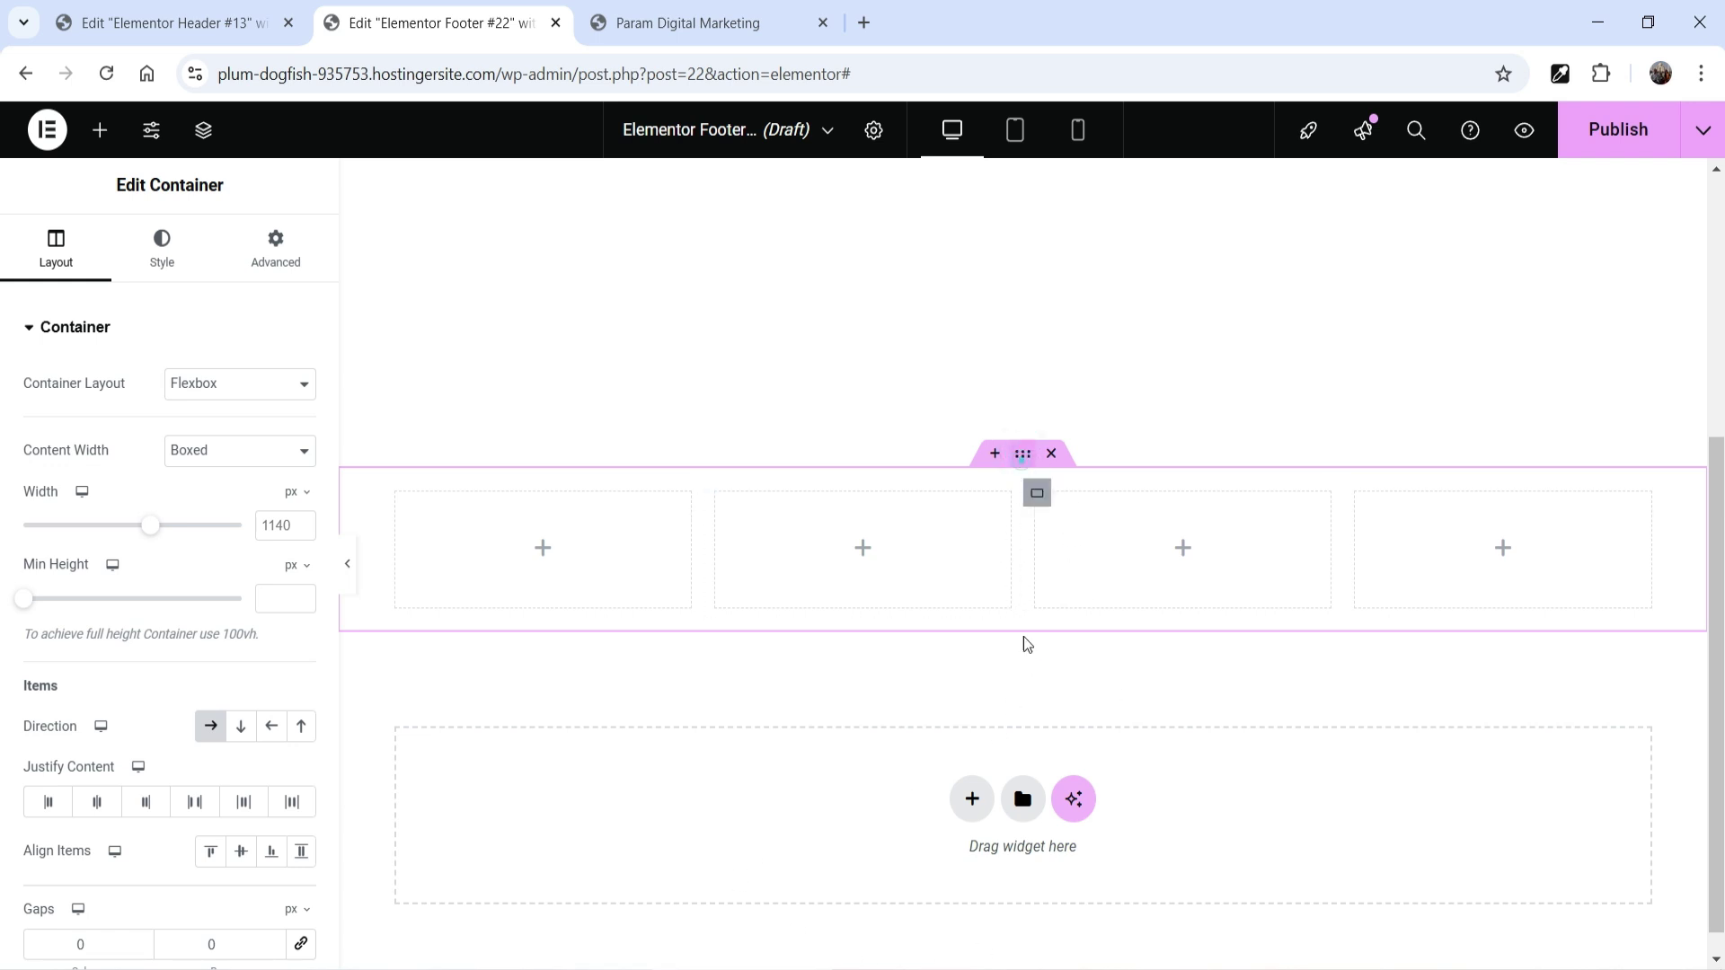
# Step: Unlink the four-column container's padding values and set its top and bottom padding to 60 px
pyautogui.click(268, 261)
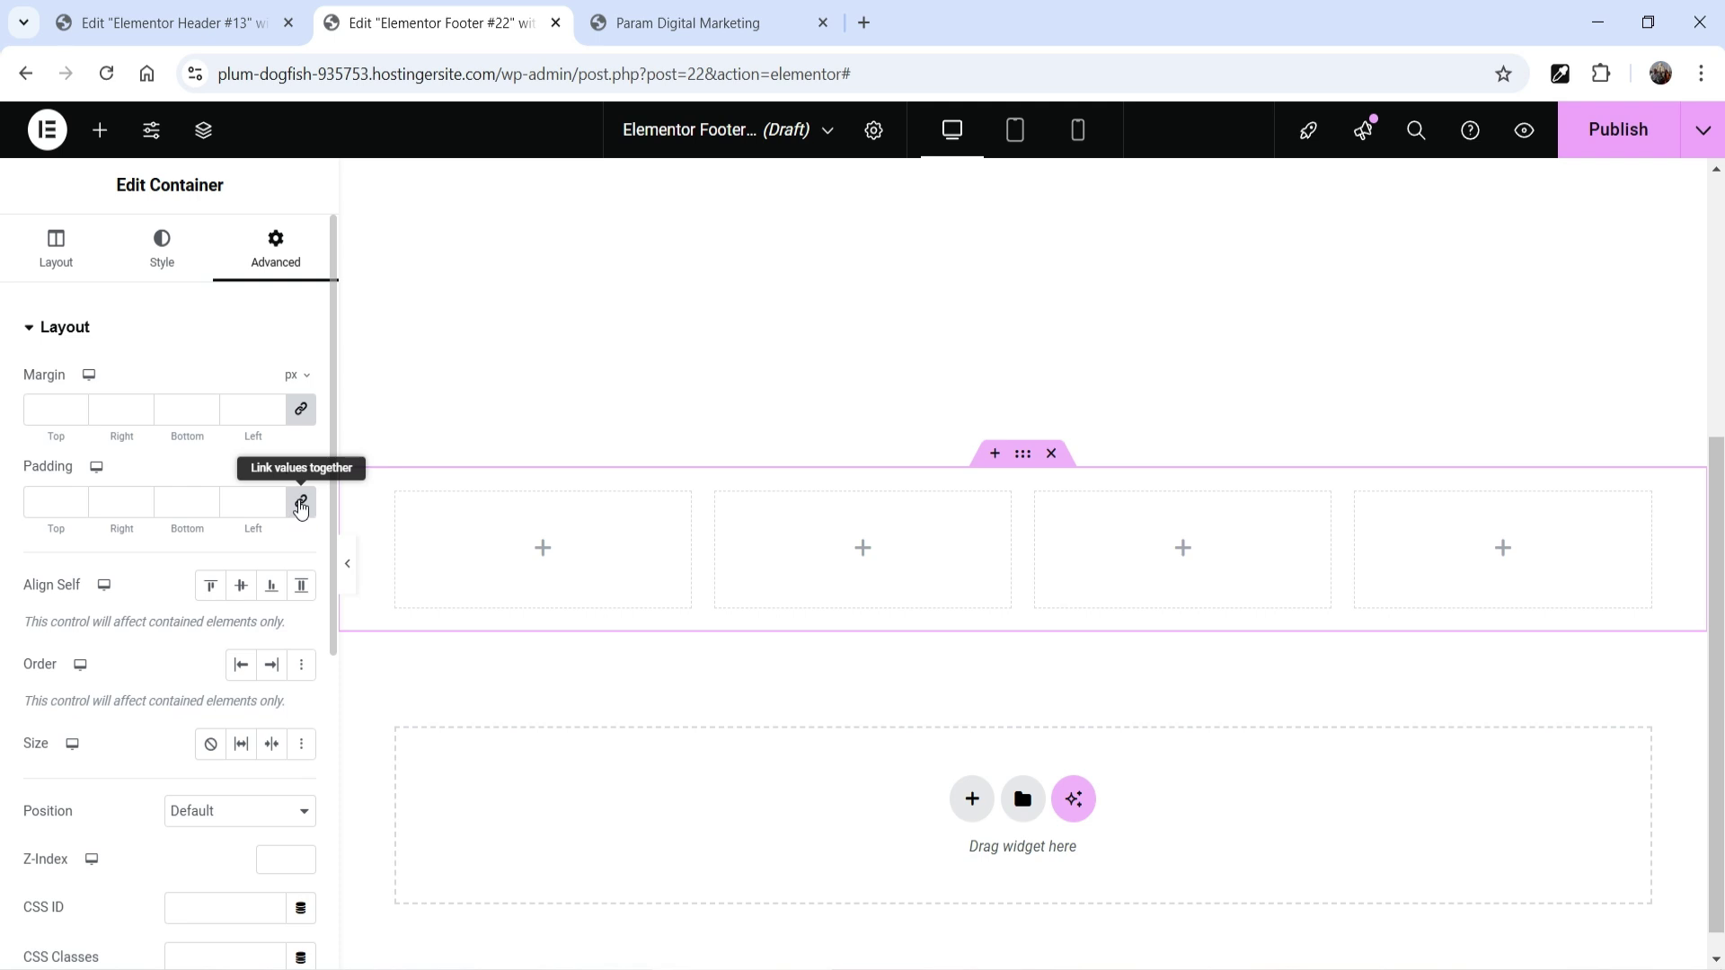
pyautogui.click(301, 505)
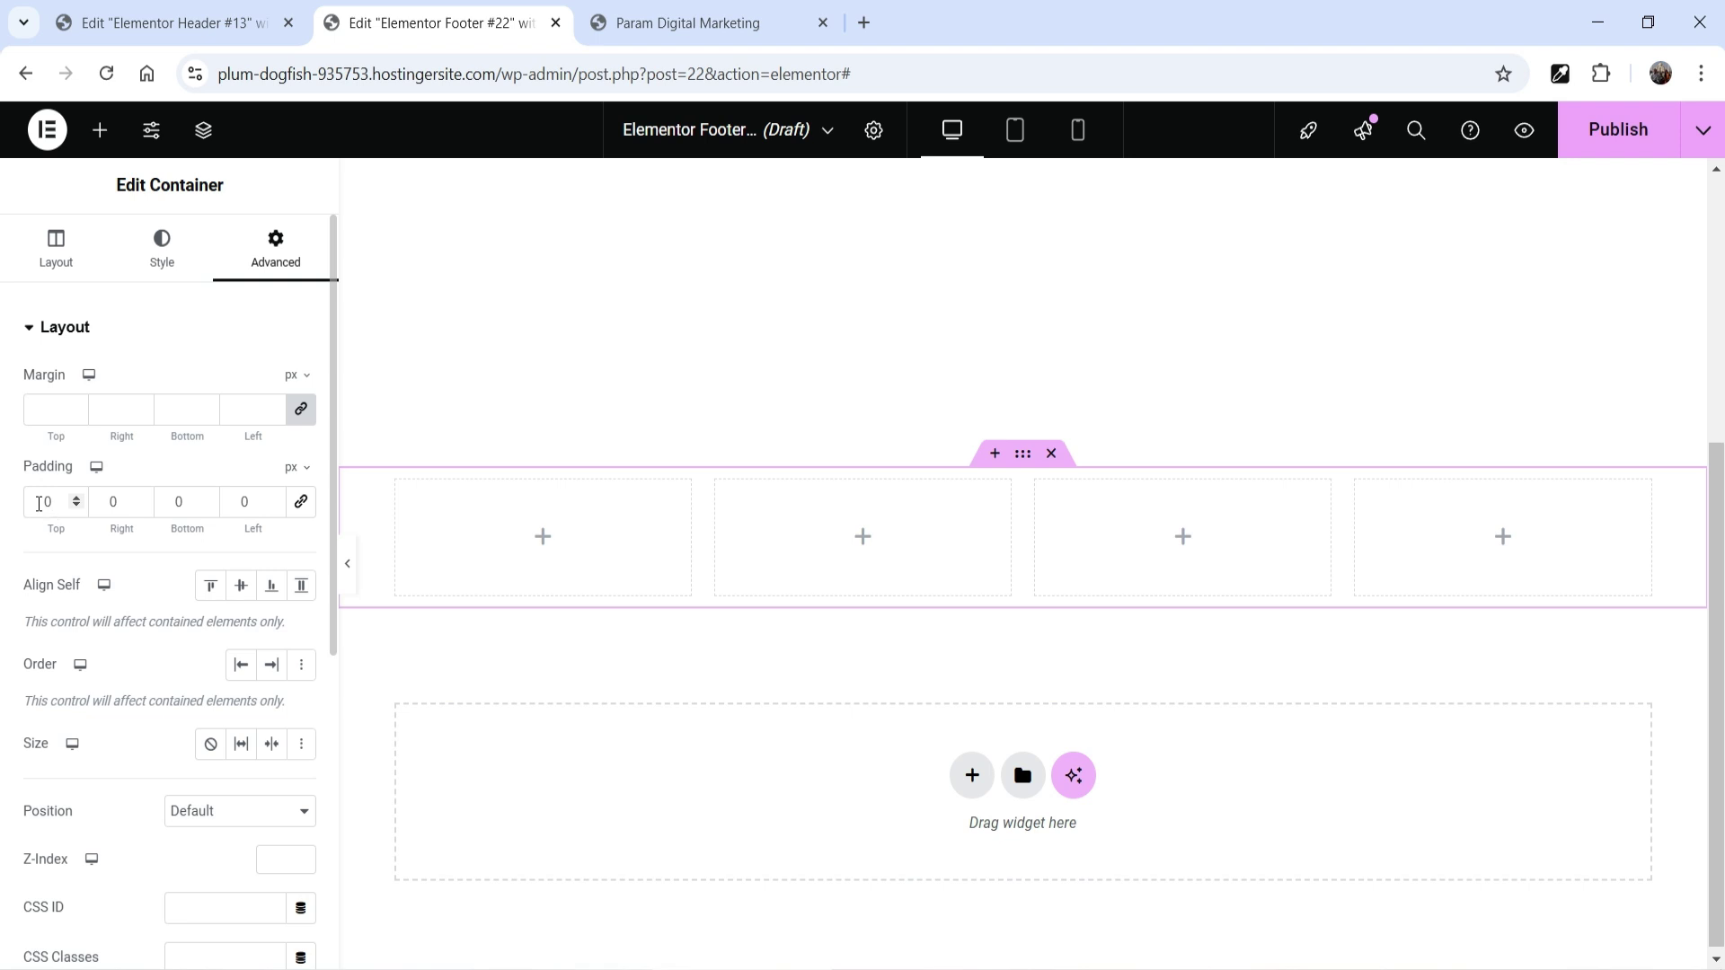
pyautogui.write('8')
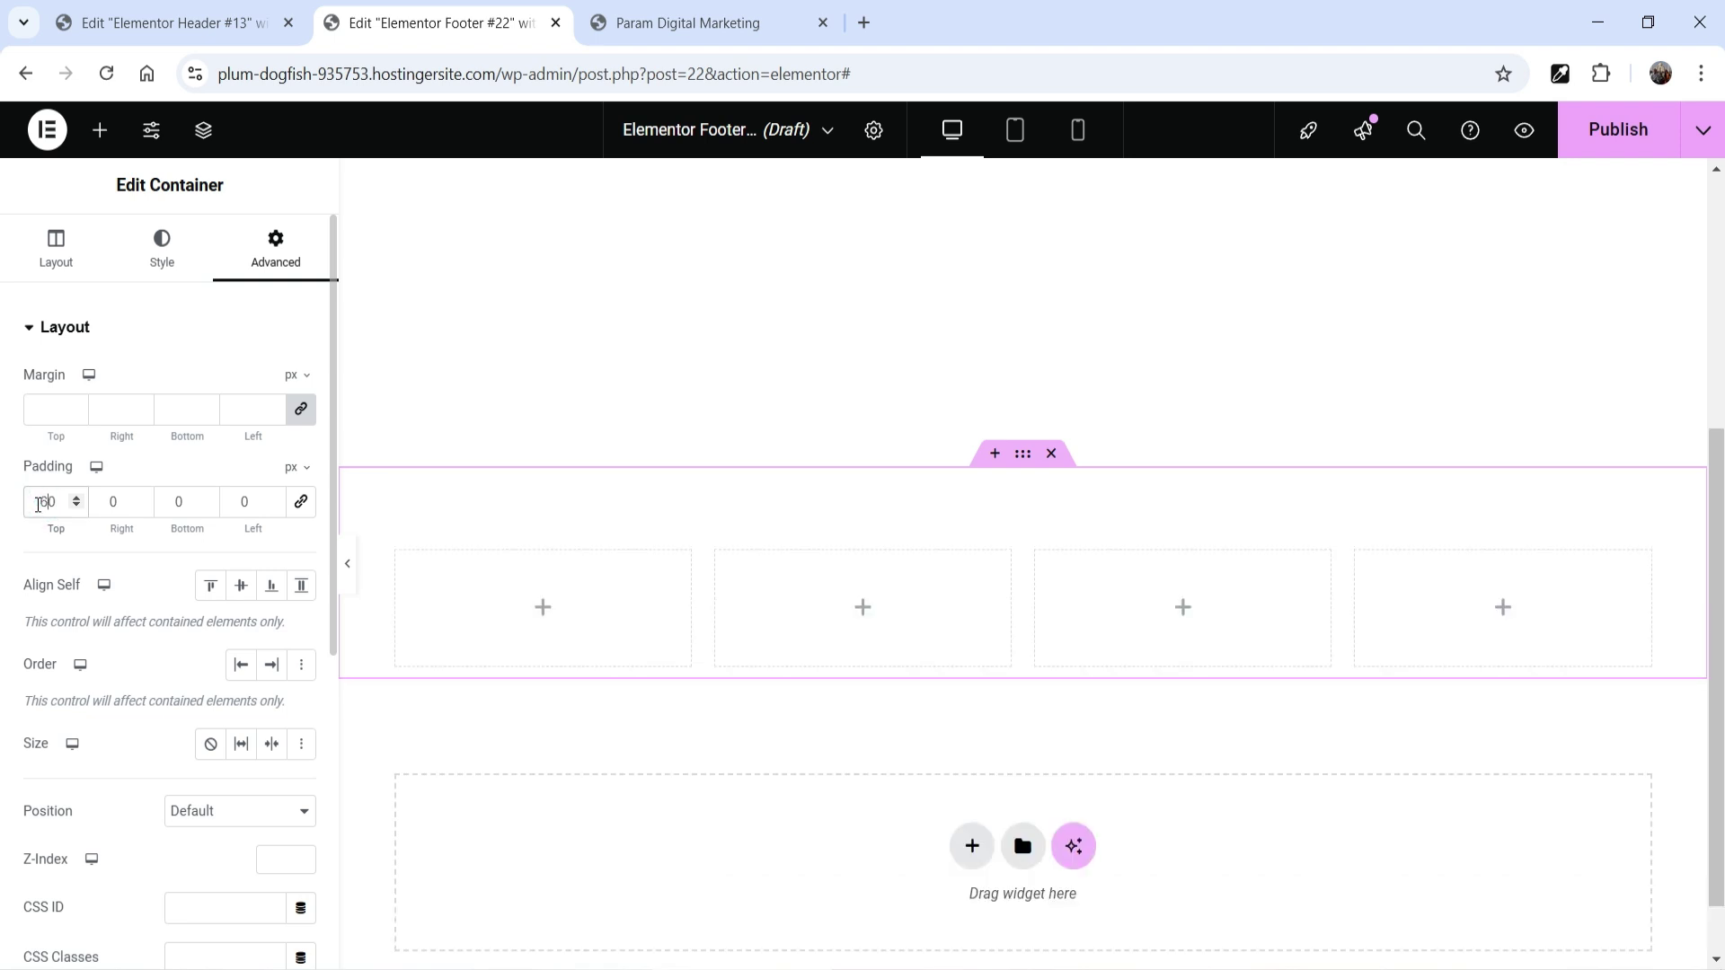
pyautogui.click(170, 502)
pyautogui.write('8')
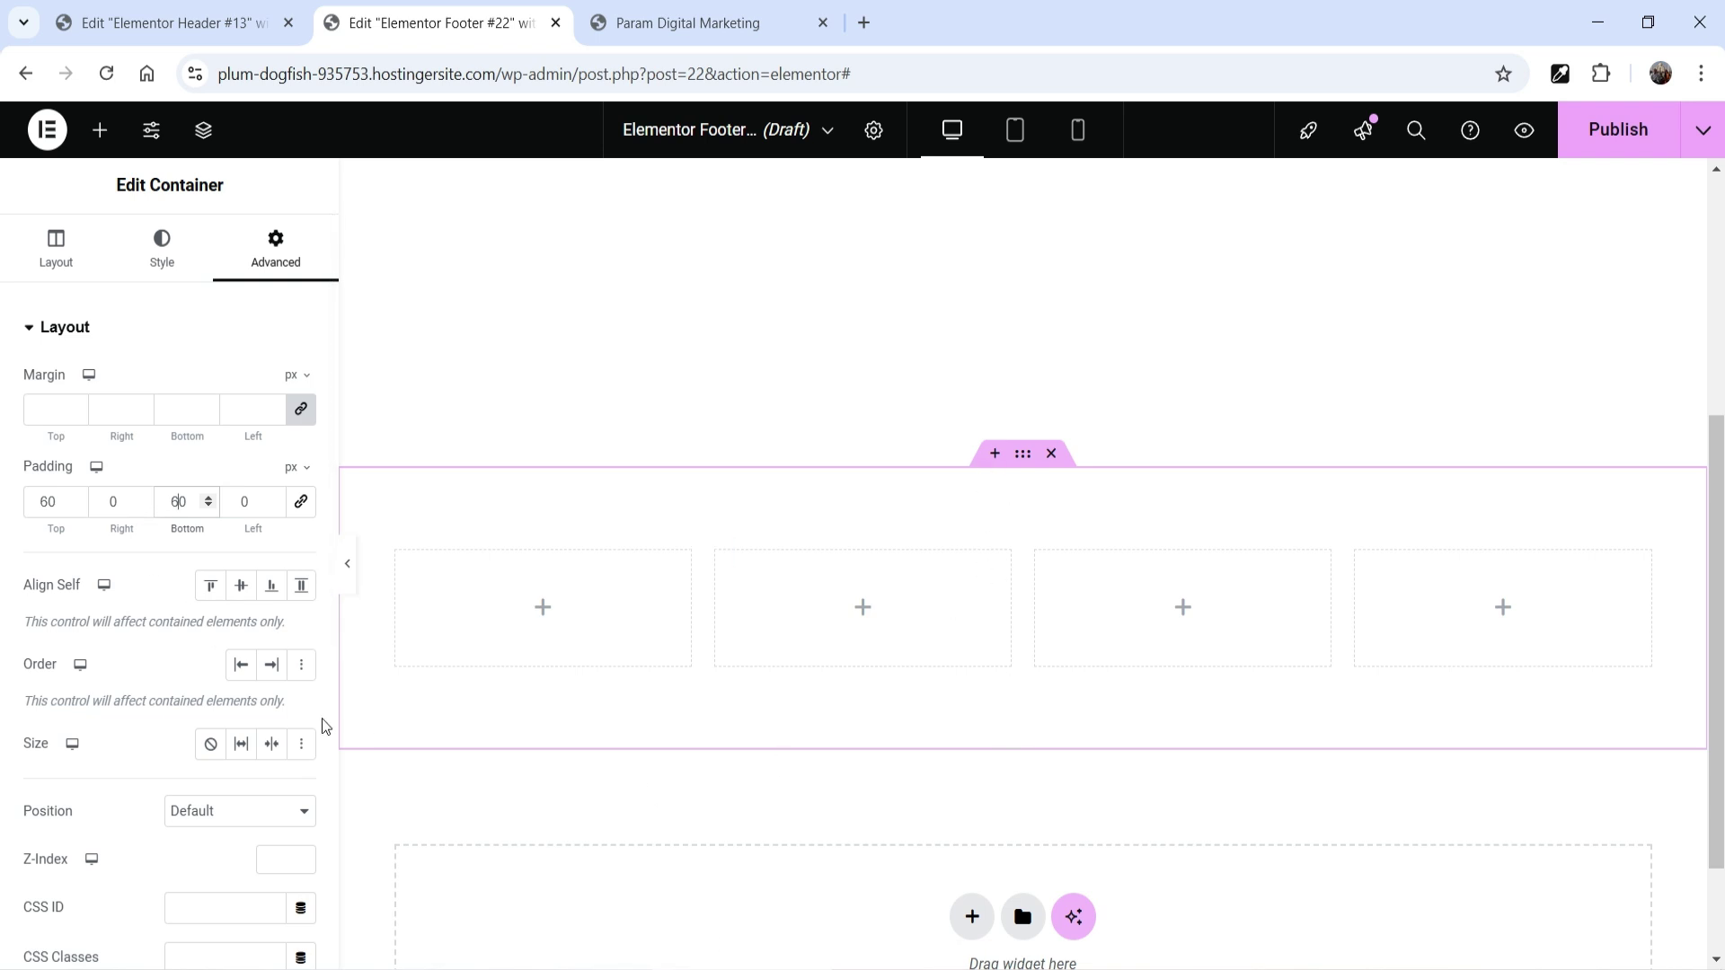
pyautogui.click(297, 468)
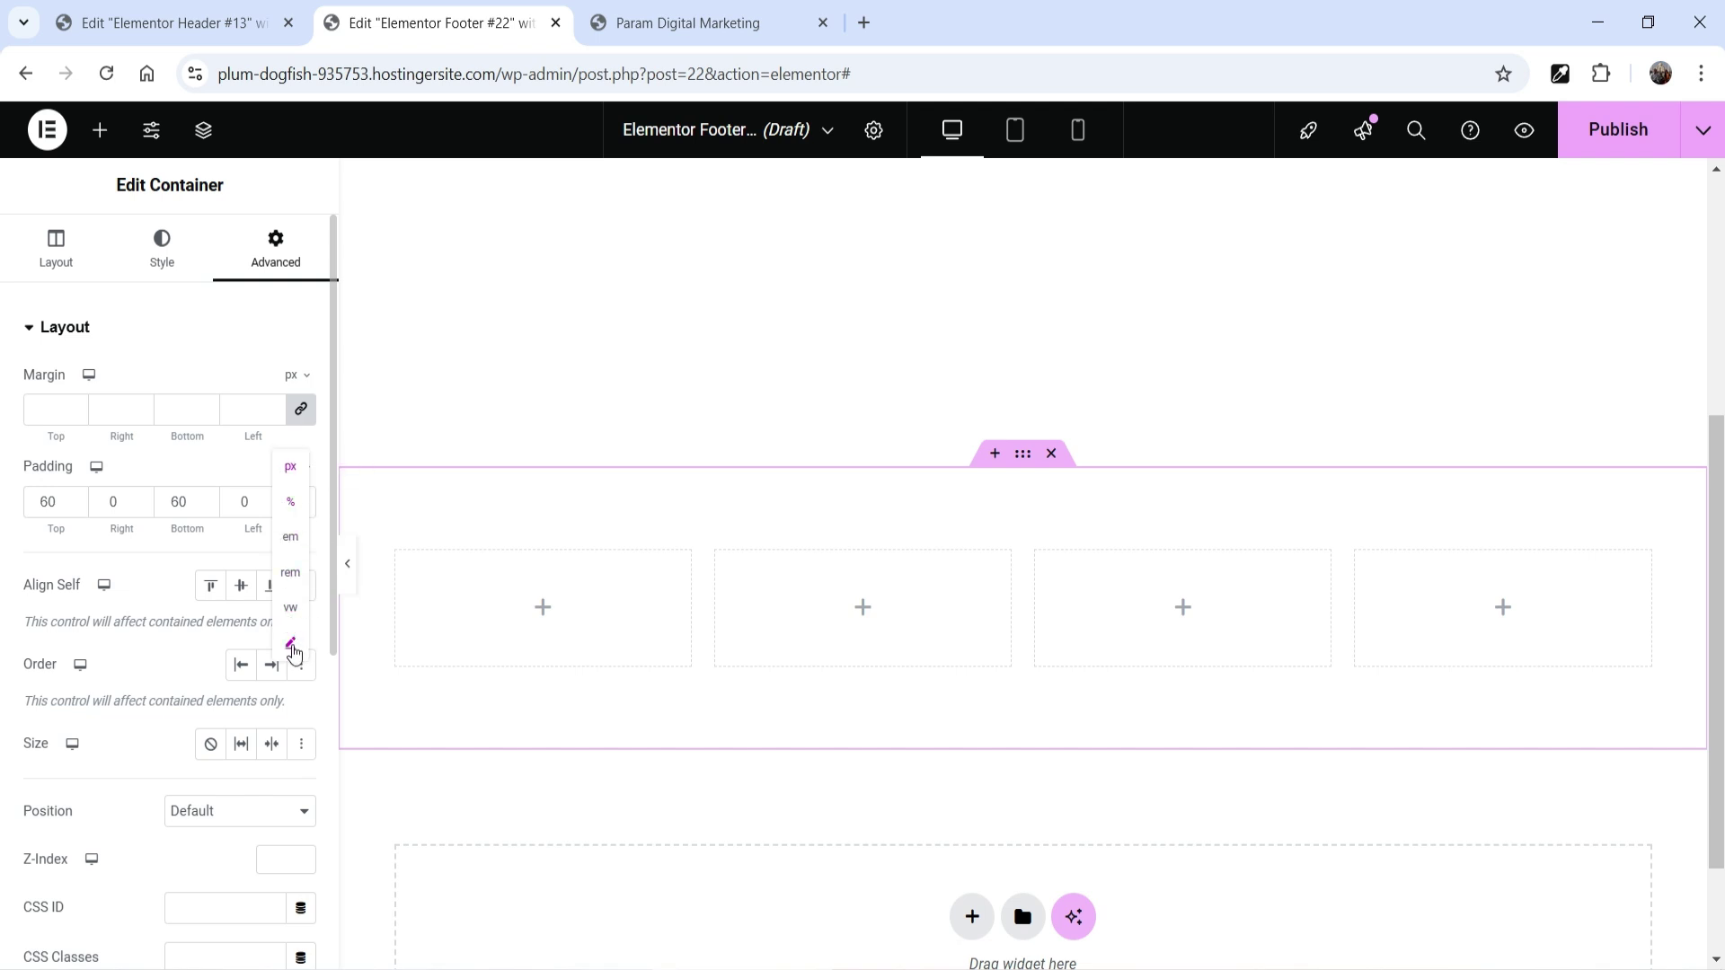
pyautogui.click(156, 475)
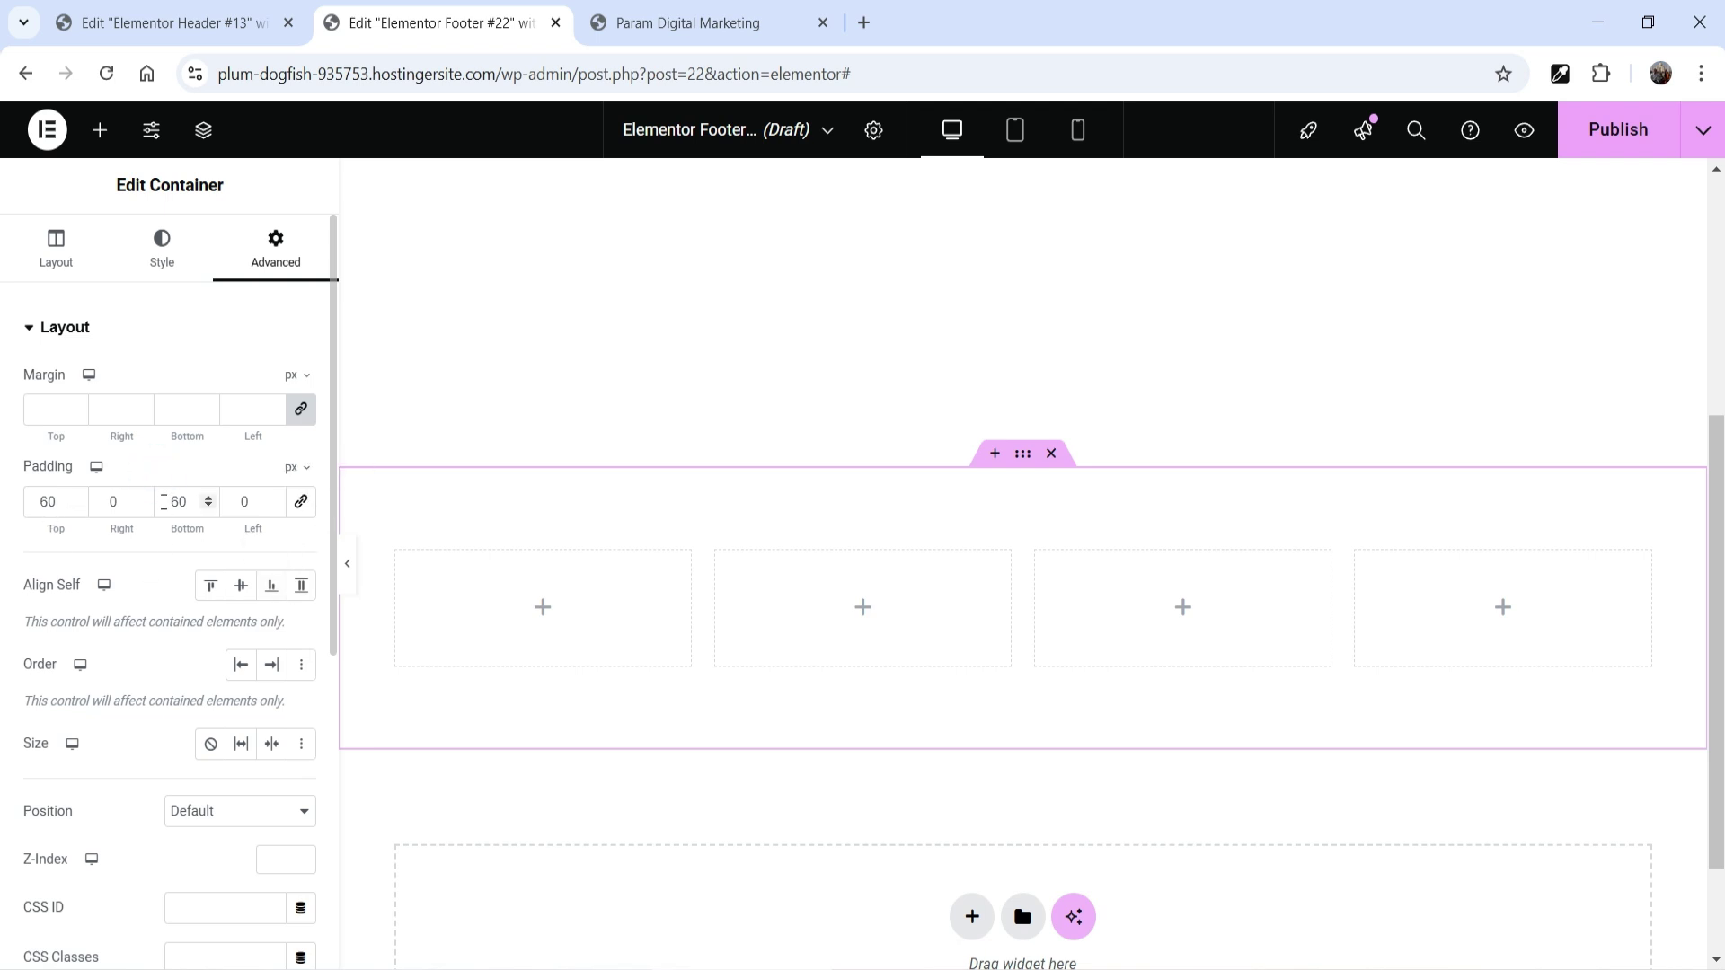
# Step: Try the Bottom sticky option in the container's motion effects and set Sticky back to None
pyautogui.scroll(-6, 130, 517)
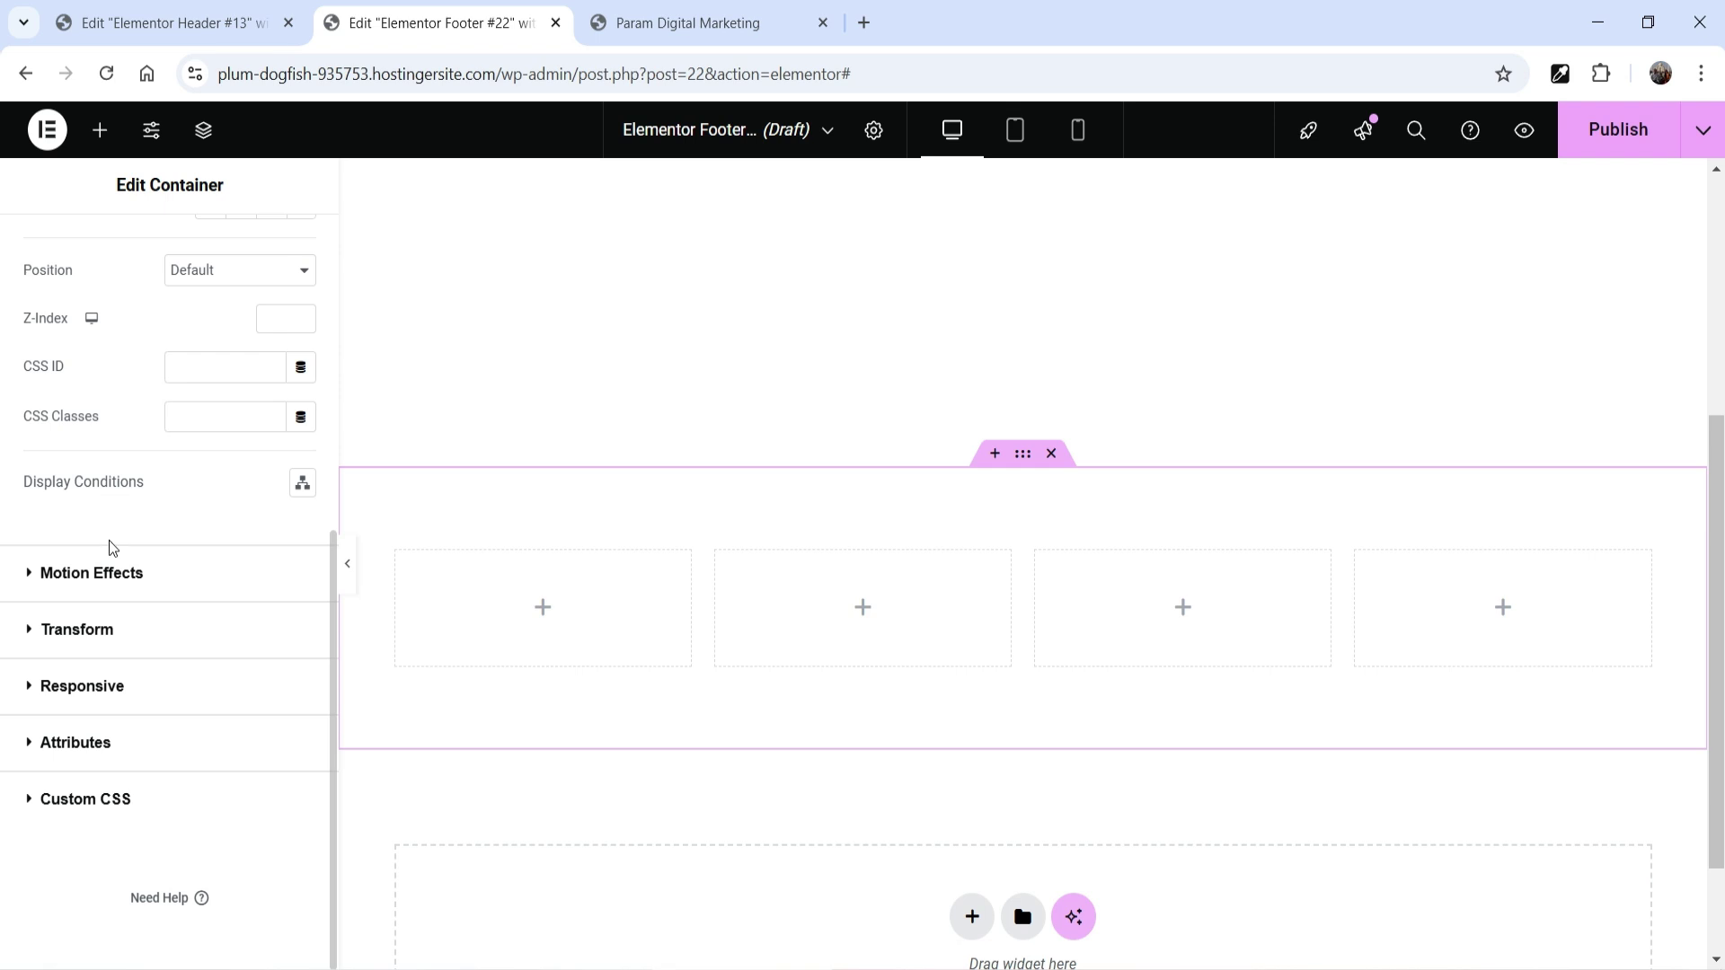
pyautogui.click(160, 582)
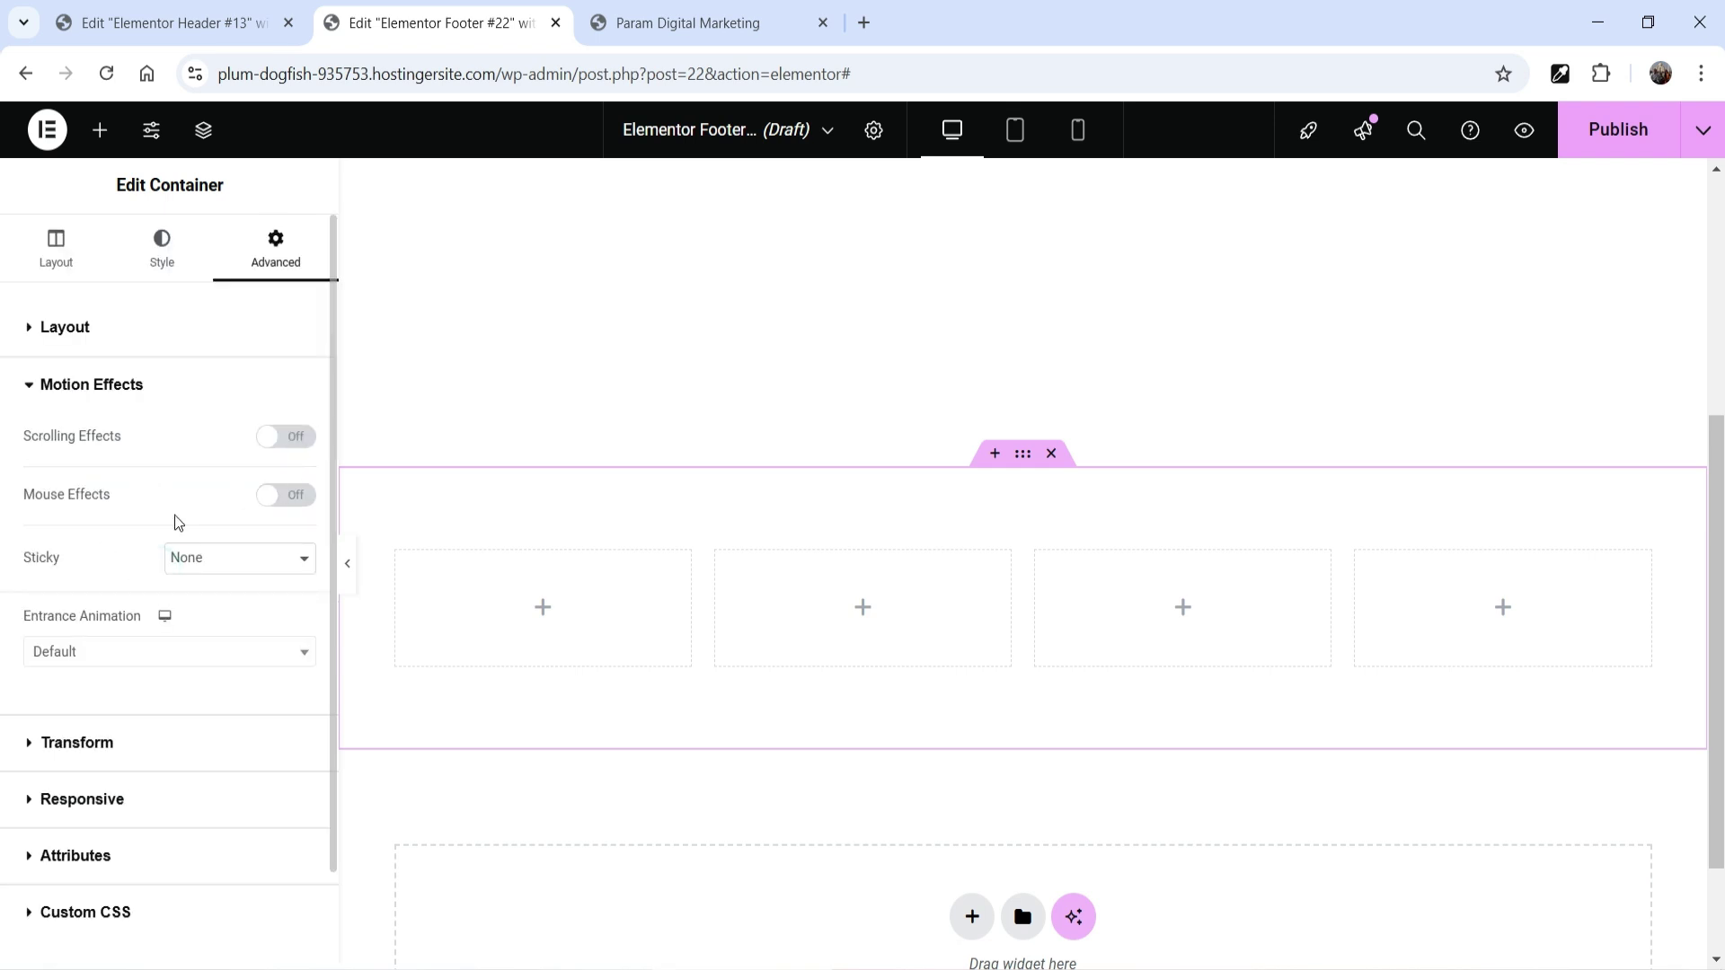
pyautogui.scroll(-2, 64, 493)
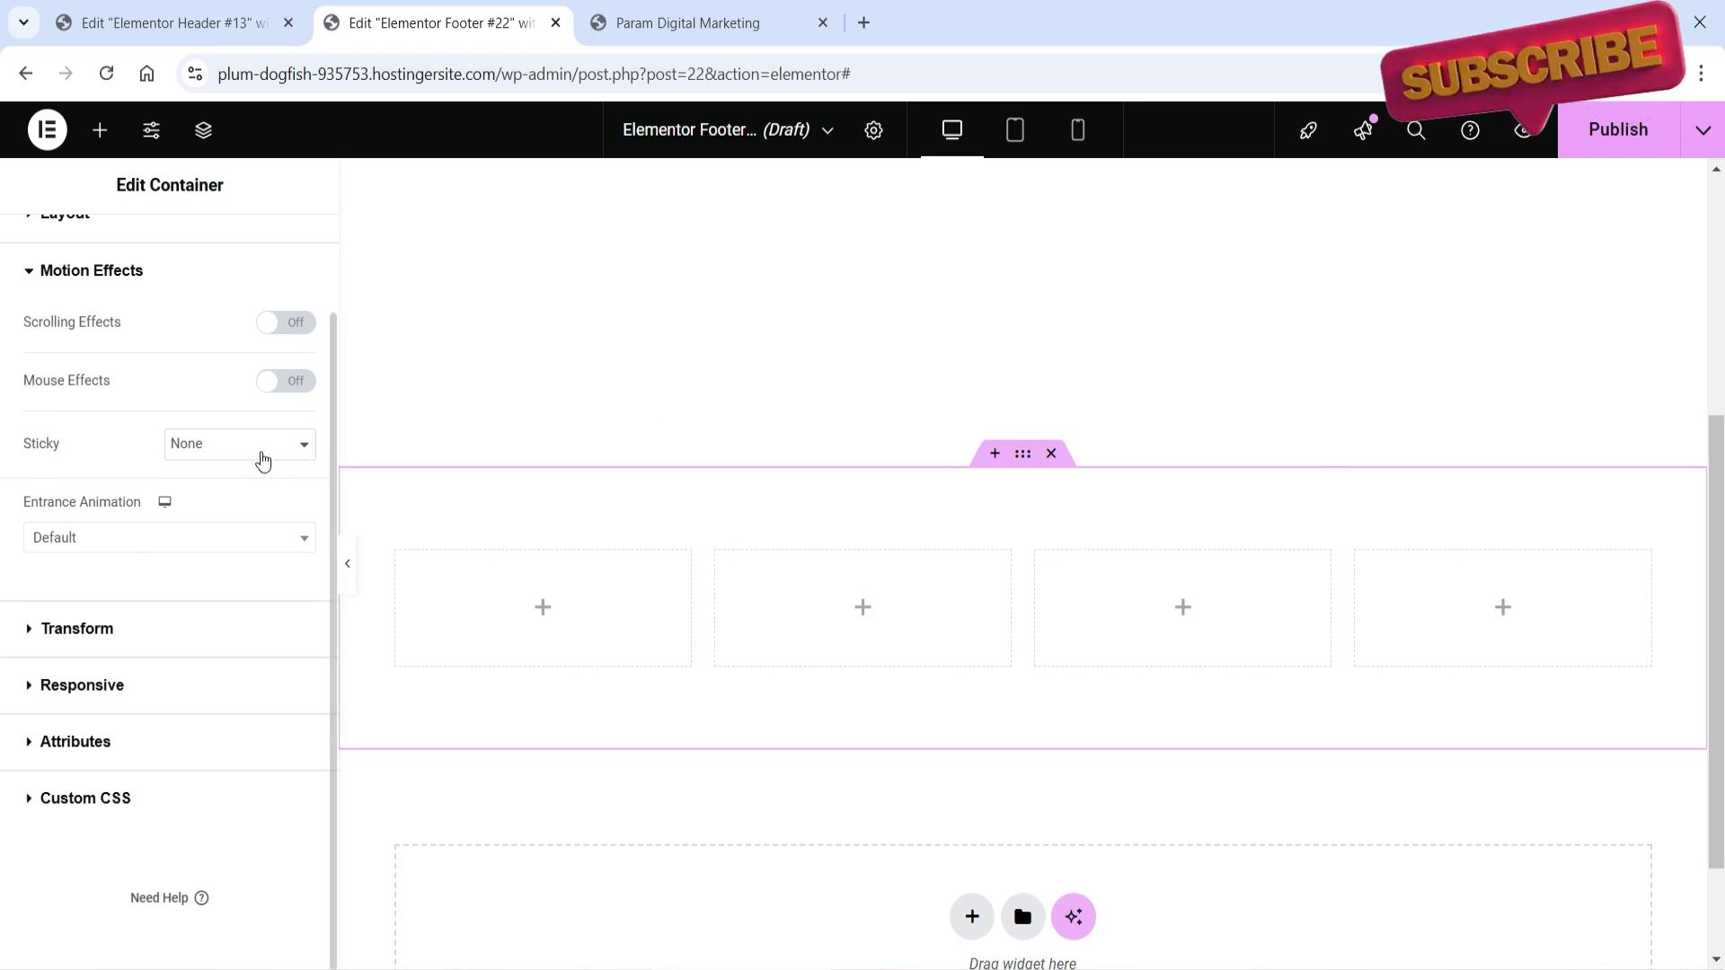
pyautogui.click(262, 447)
pyautogui.click(262, 531)
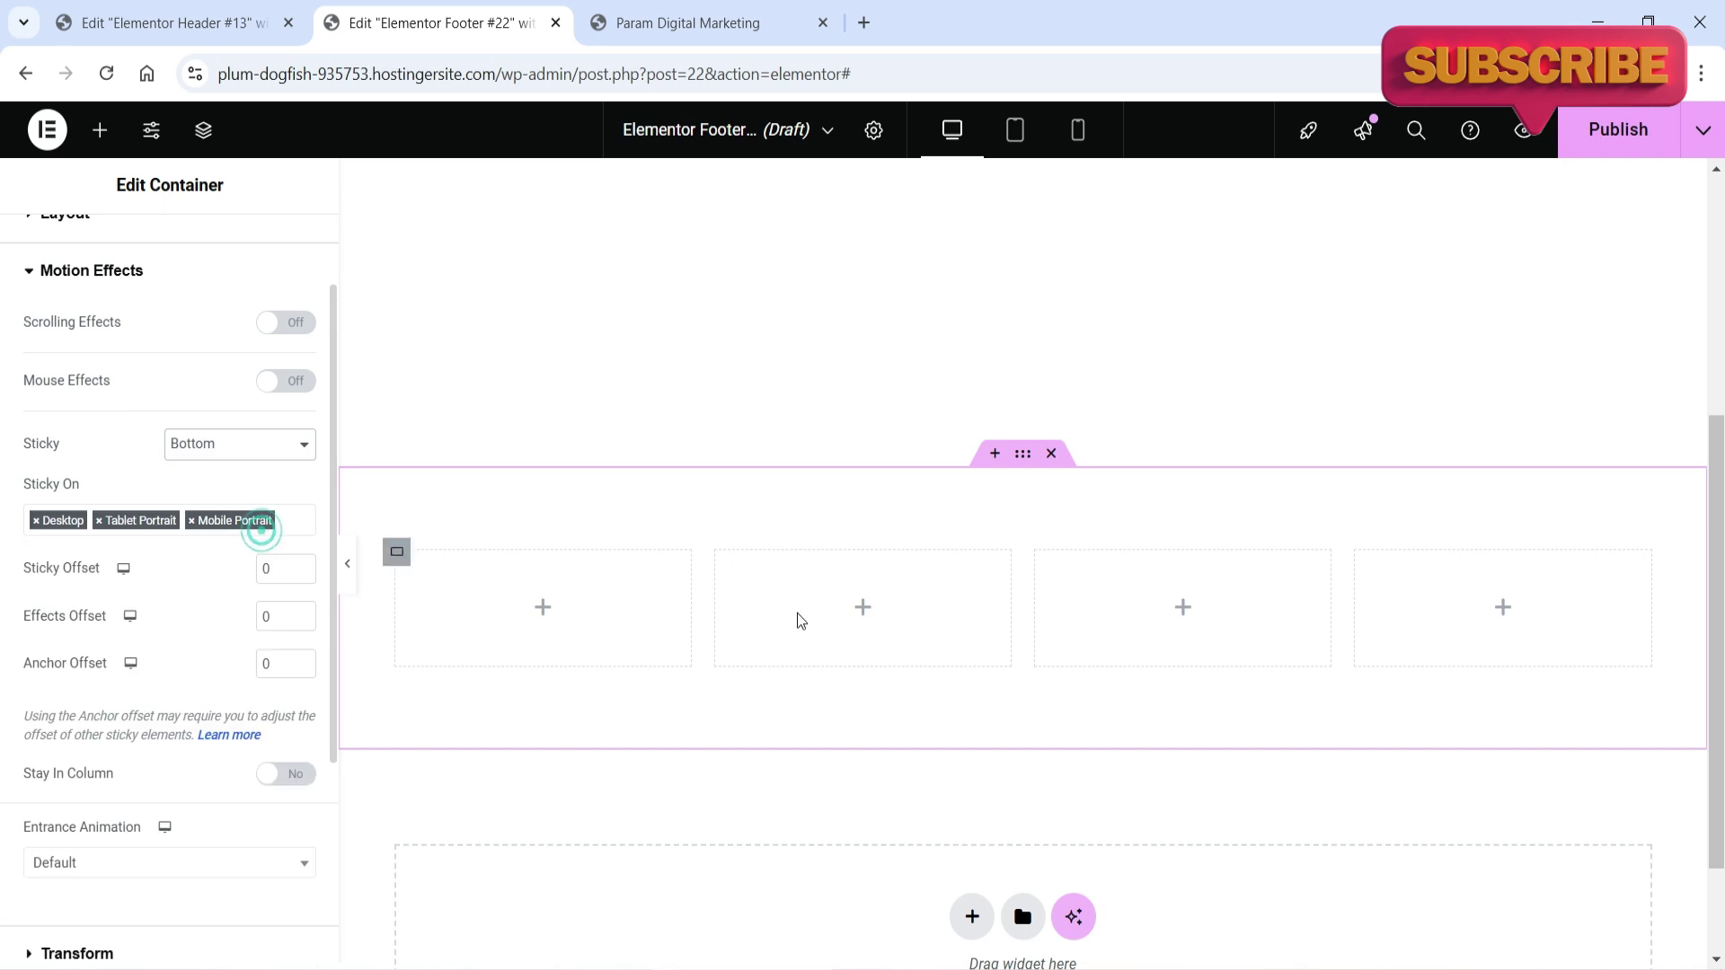
pyautogui.click(285, 449)
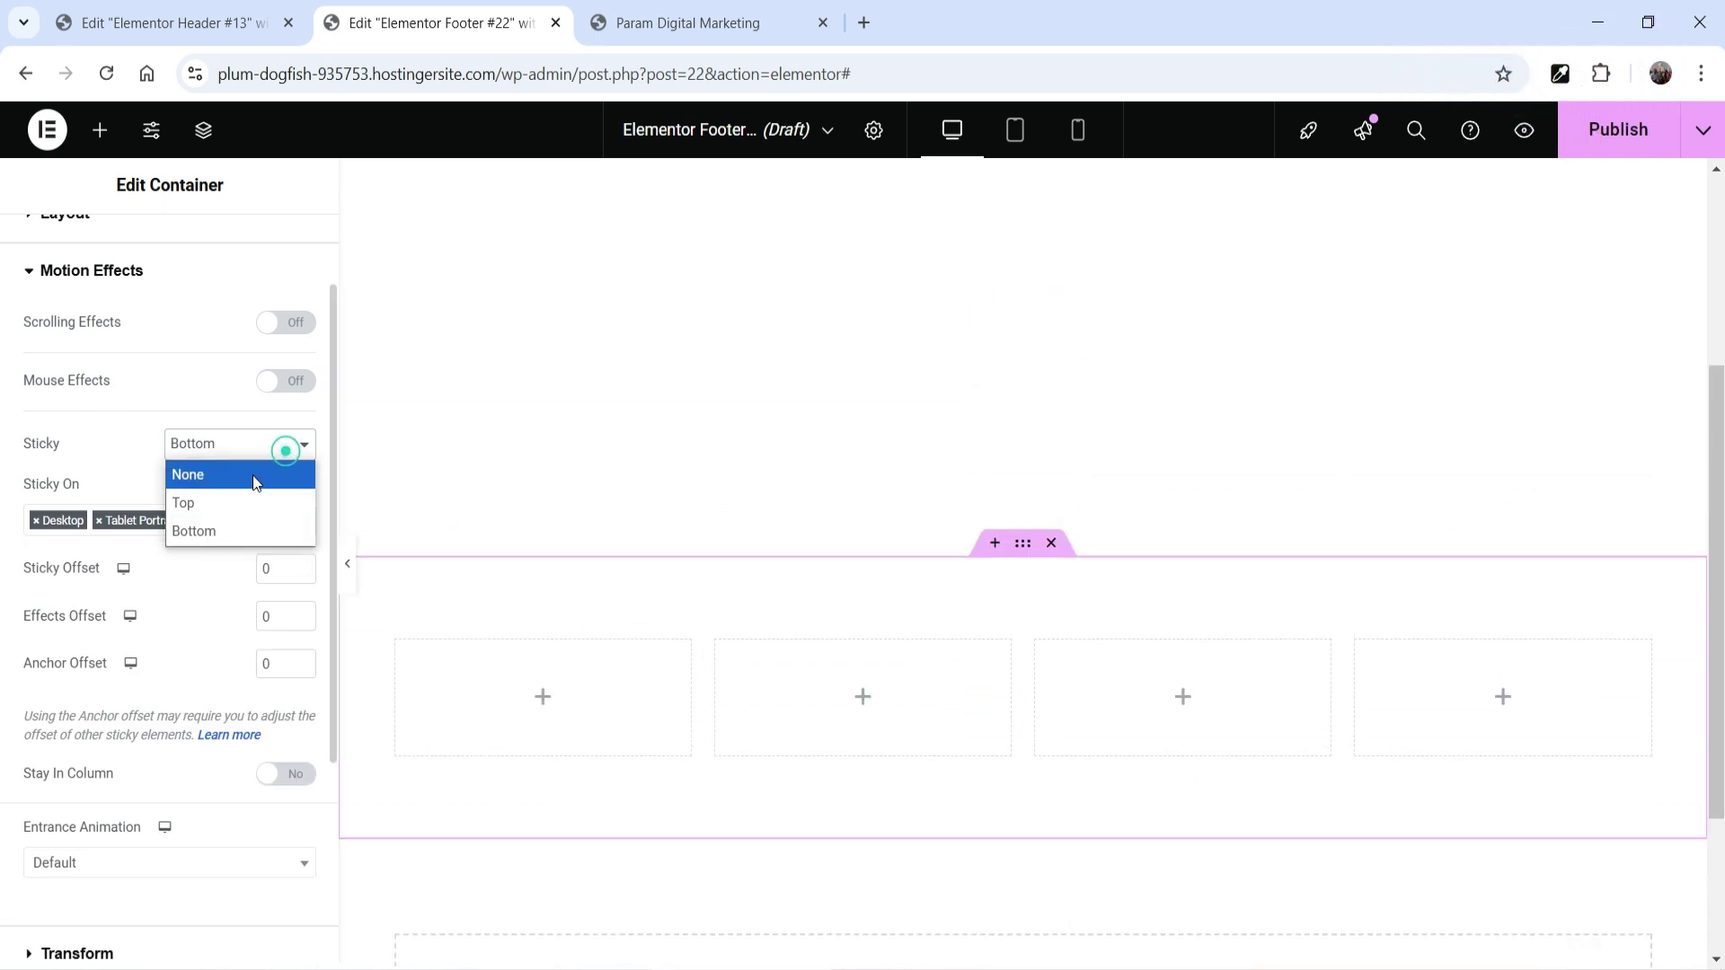
pyautogui.click(256, 476)
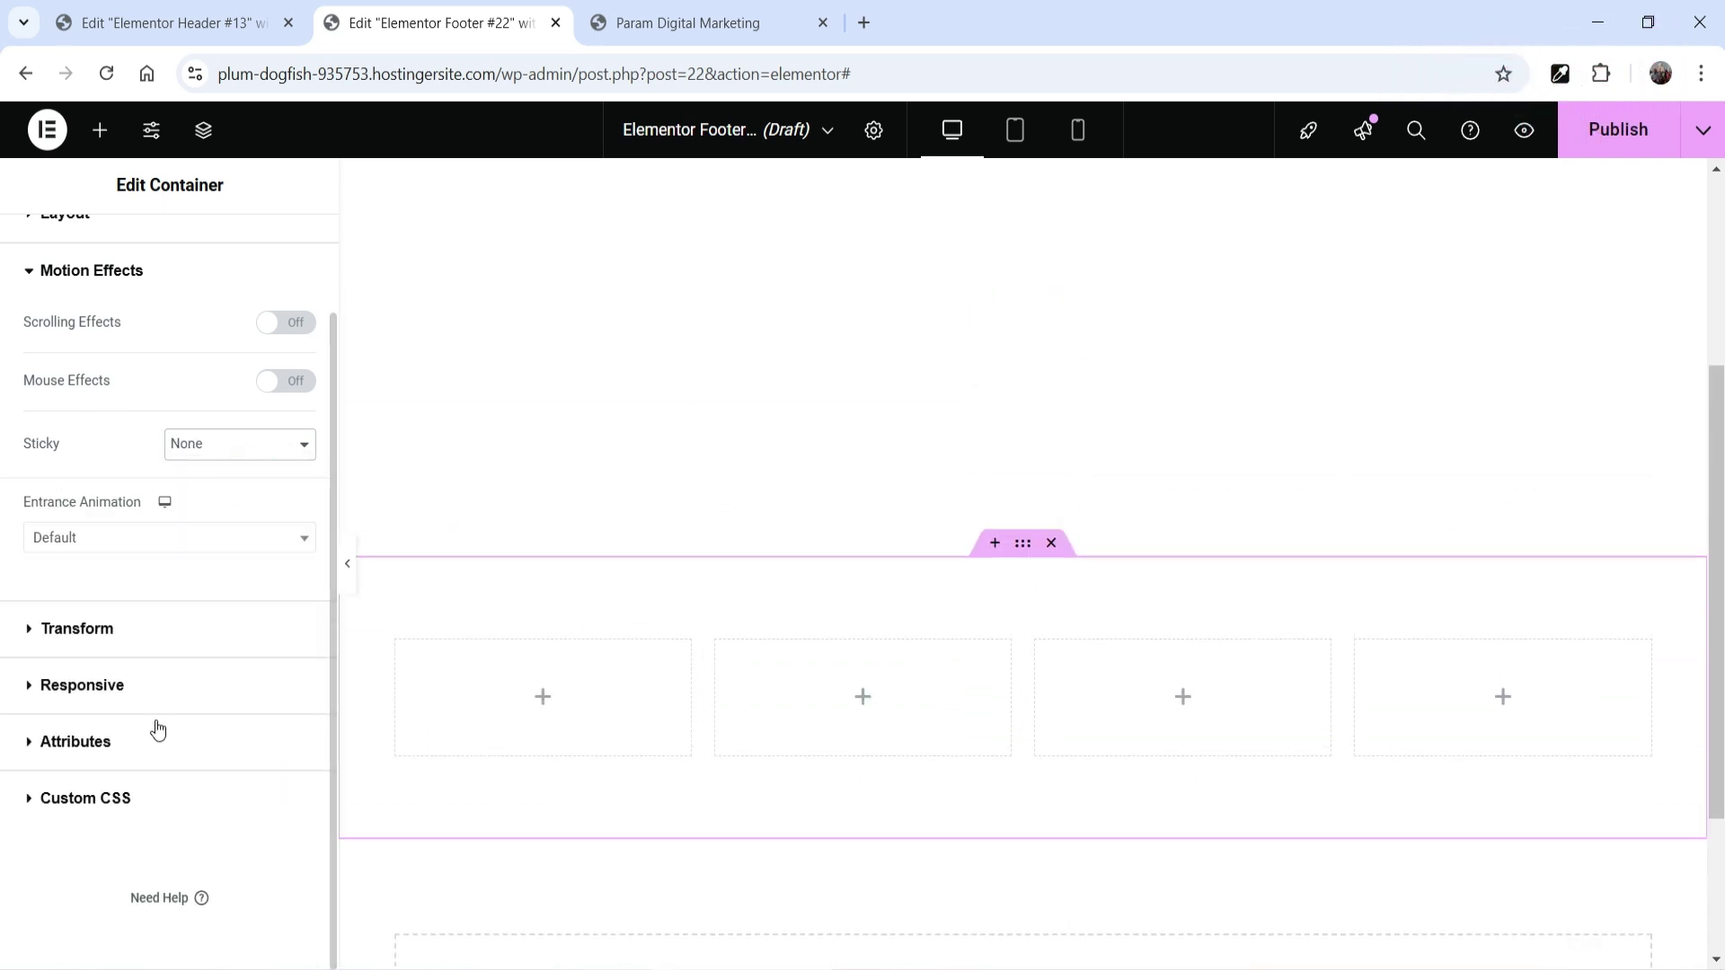
pyautogui.click(131, 628)
pyautogui.scroll(-3, 144, 602)
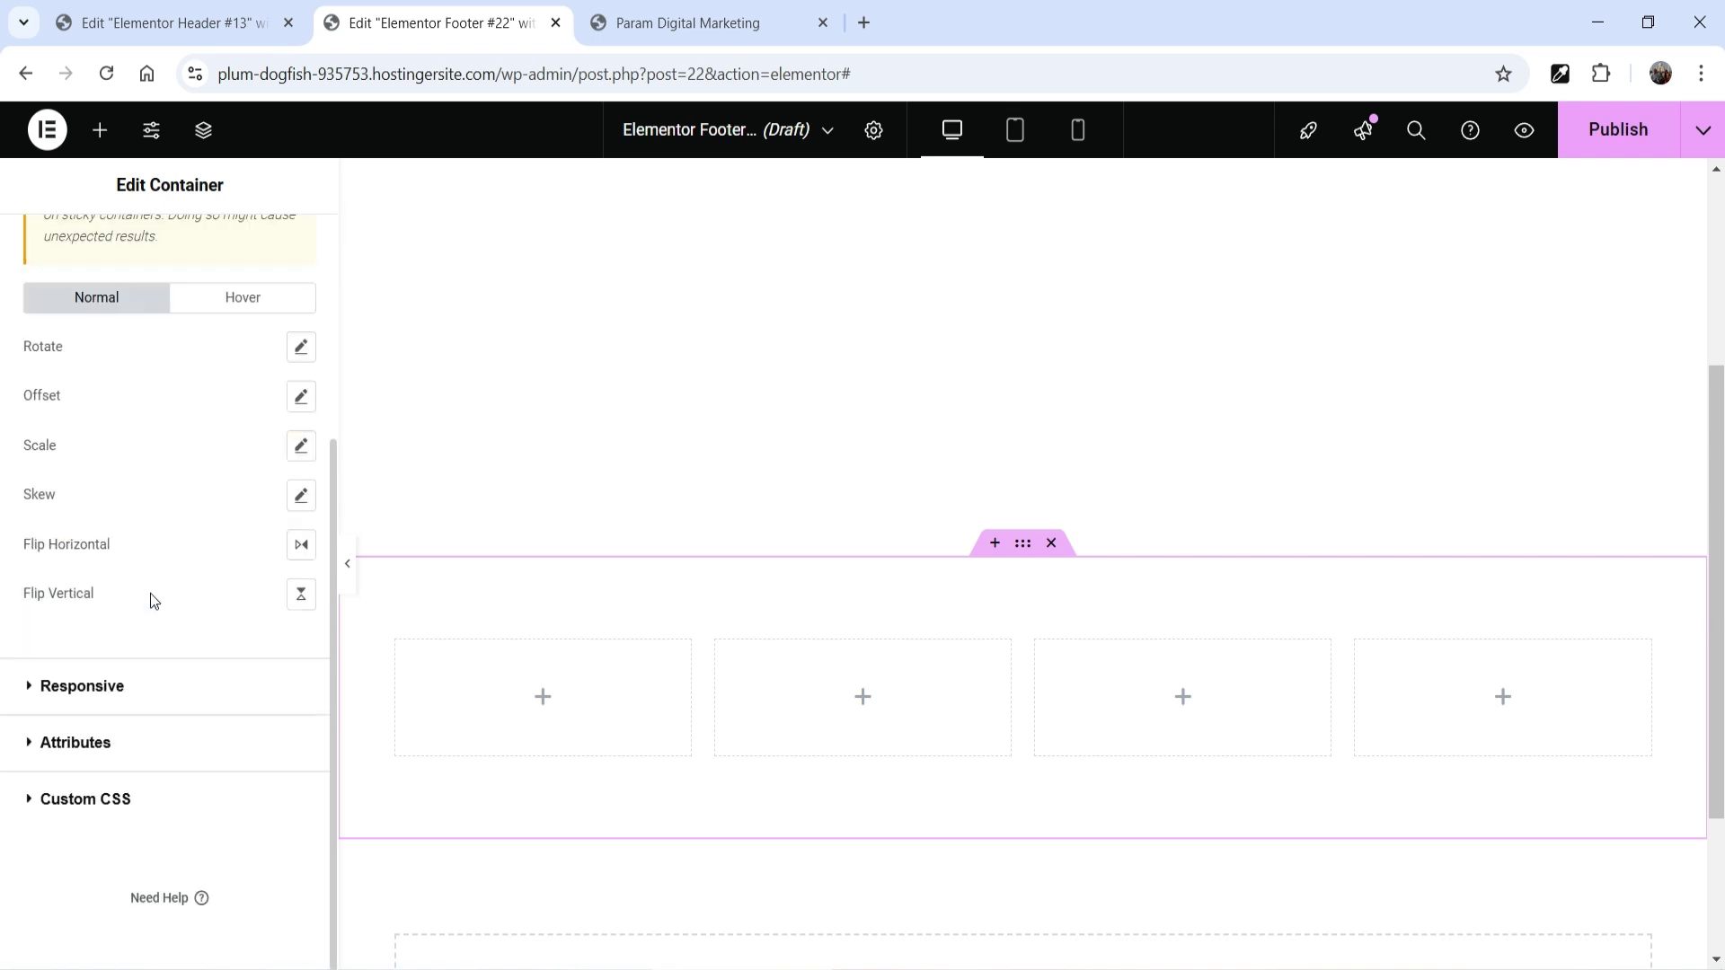
pyautogui.click(131, 684)
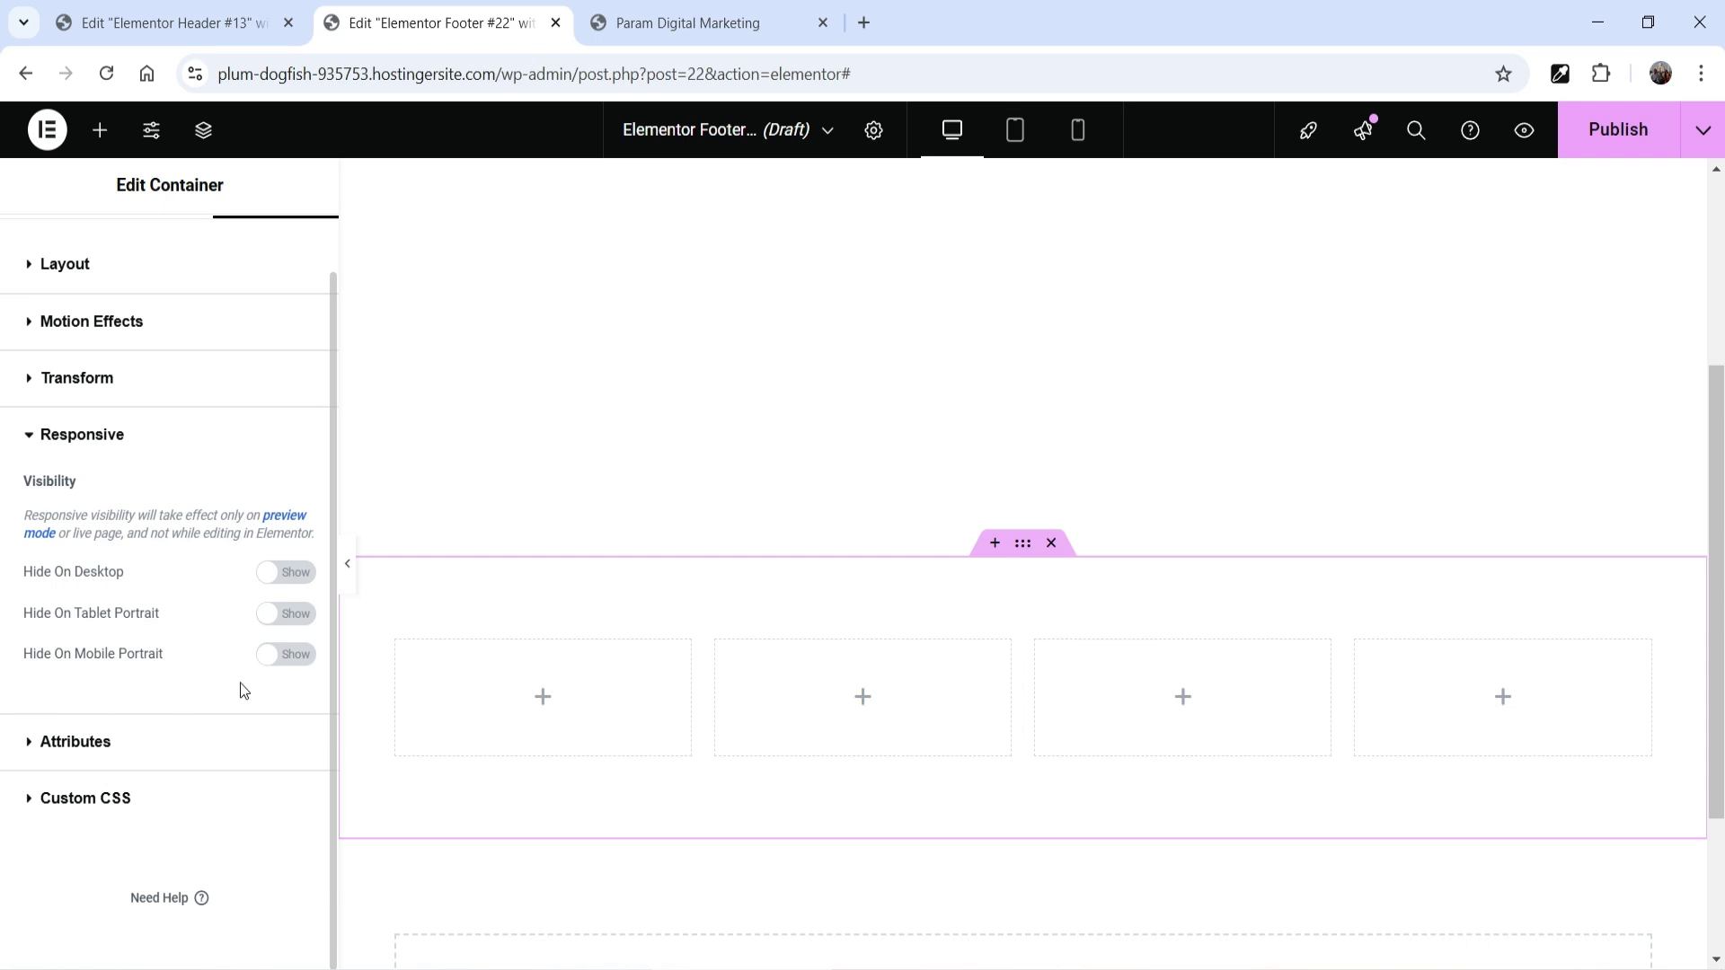
pyautogui.click(286, 656)
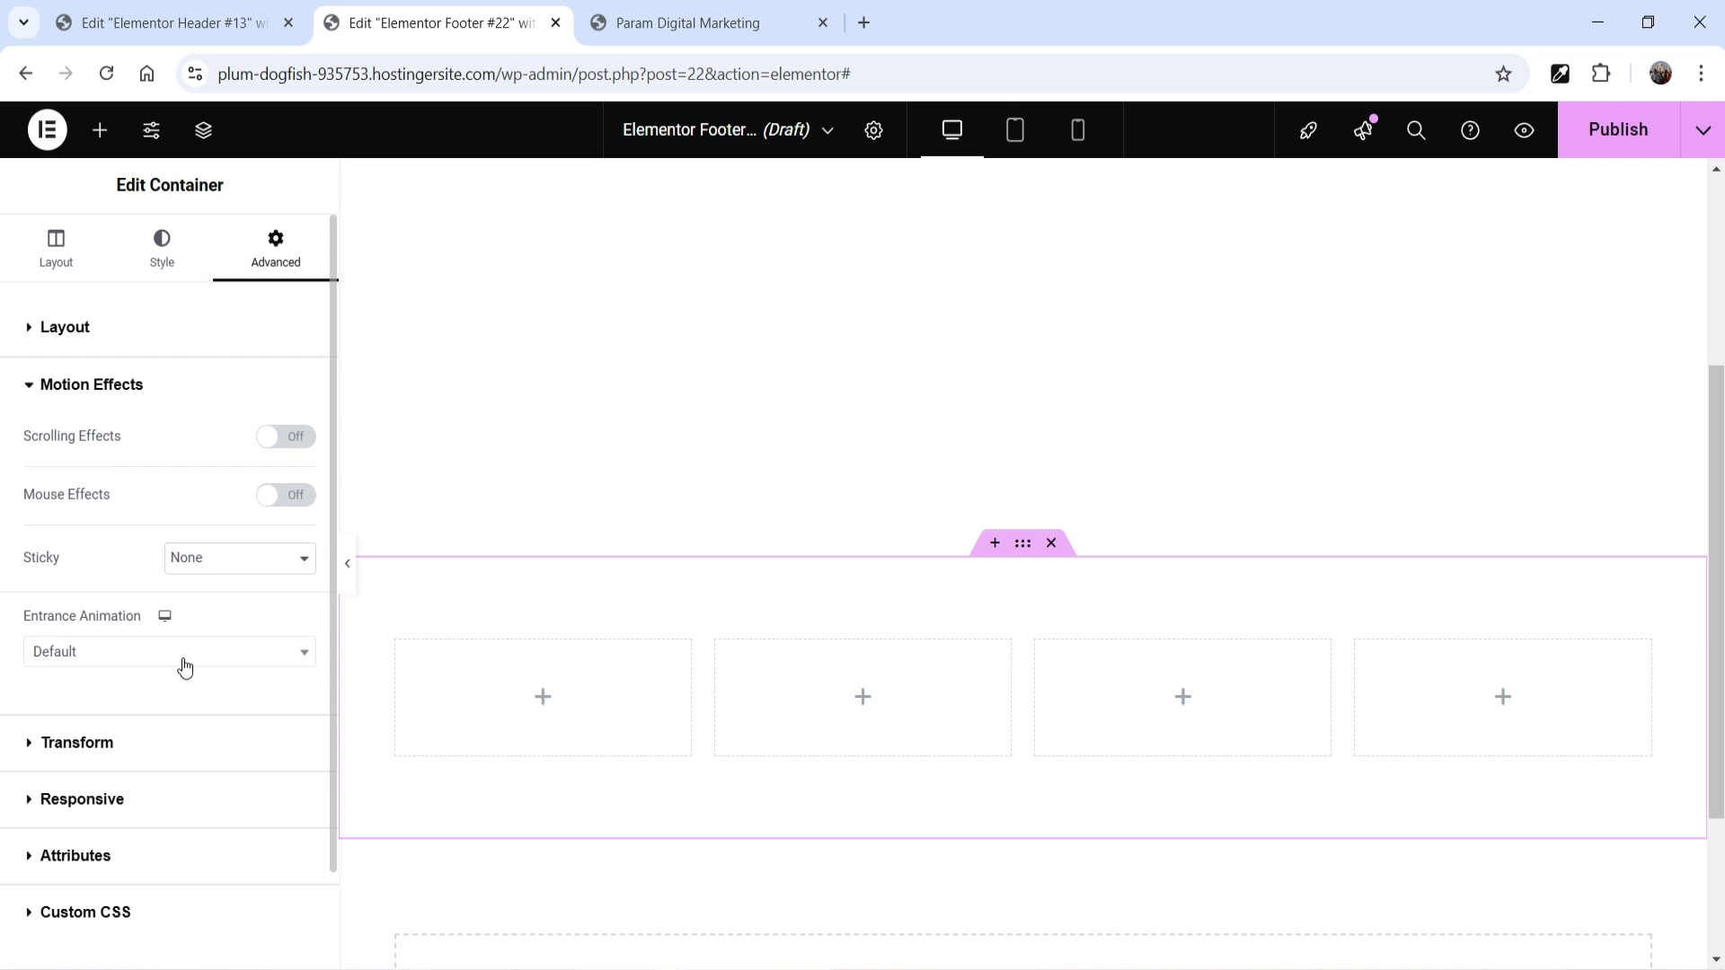
pyautogui.click(94, 397)
pyautogui.click(52, 250)
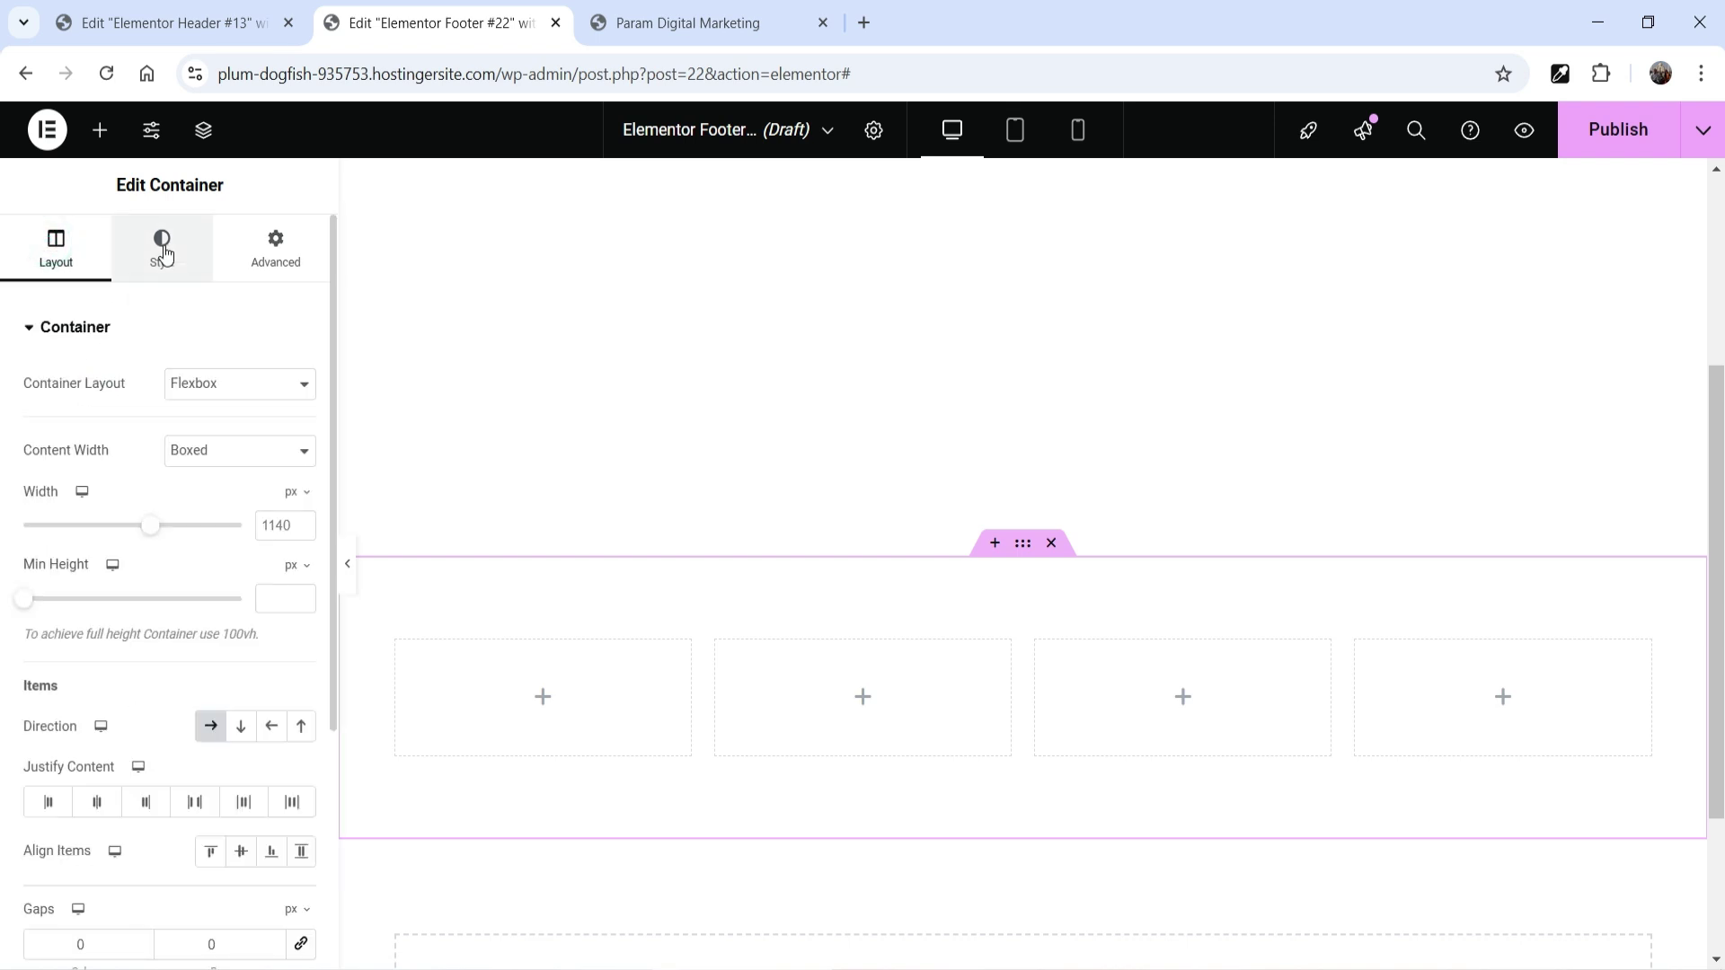
# Step: Give the footer container a Classic background in #224e87, copying the hex code from the browser's color picker extension
pyautogui.click(161, 252)
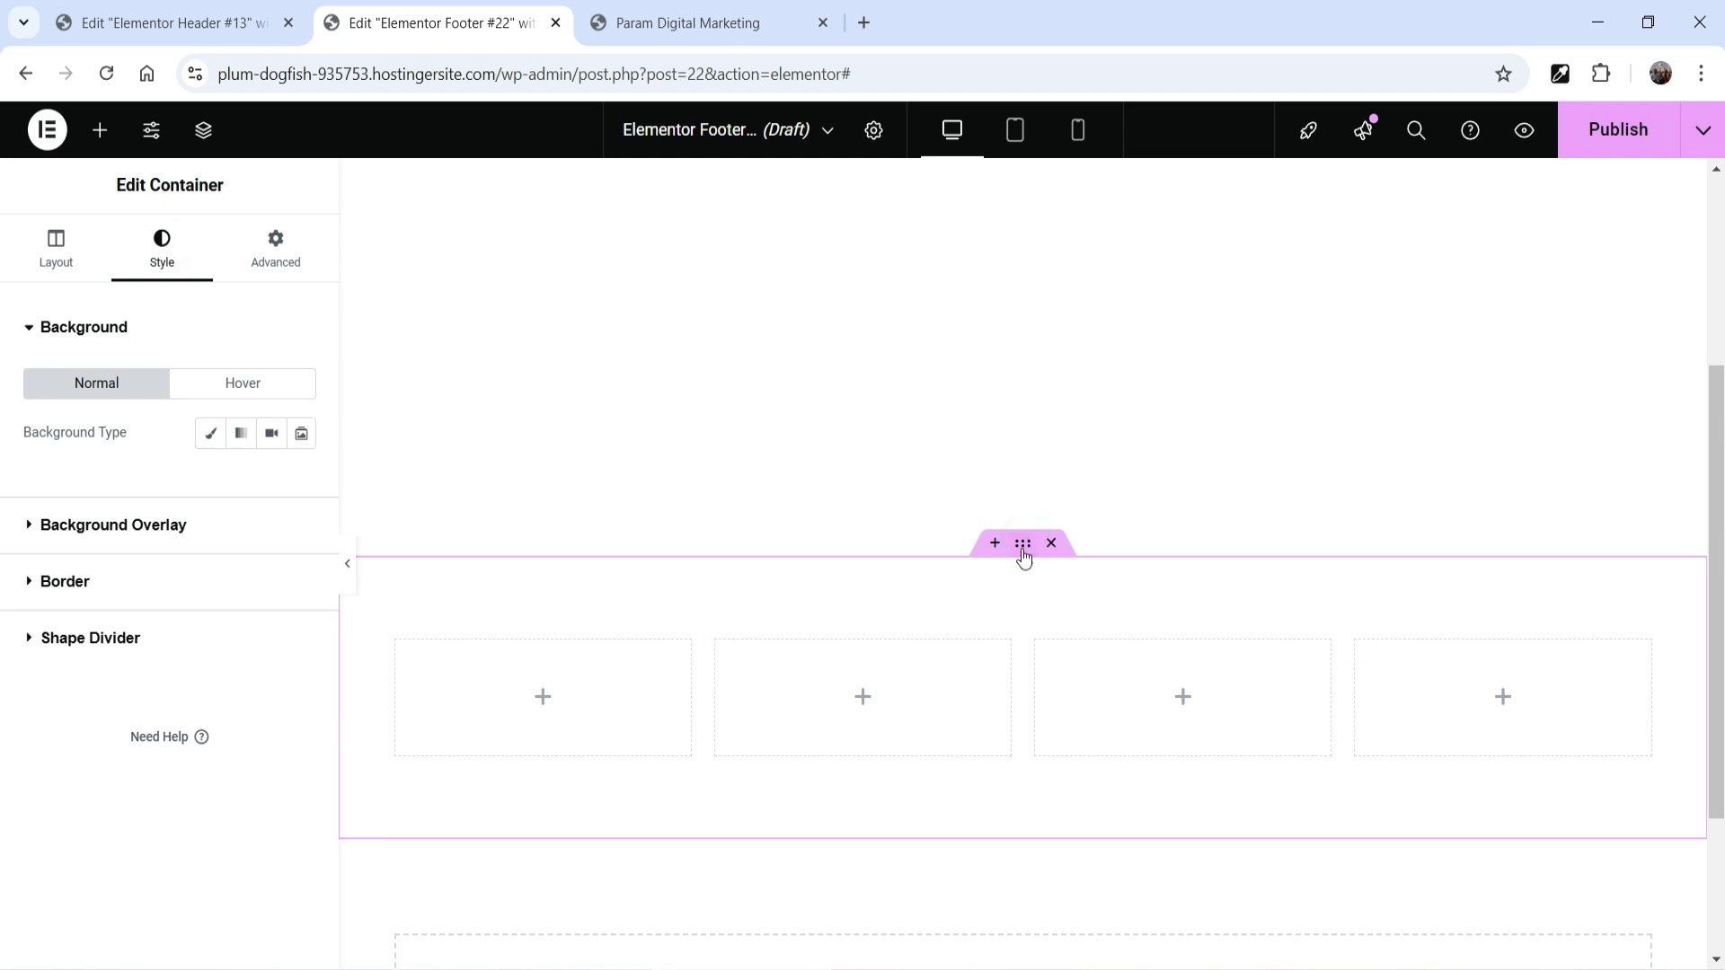
pyautogui.click(213, 440)
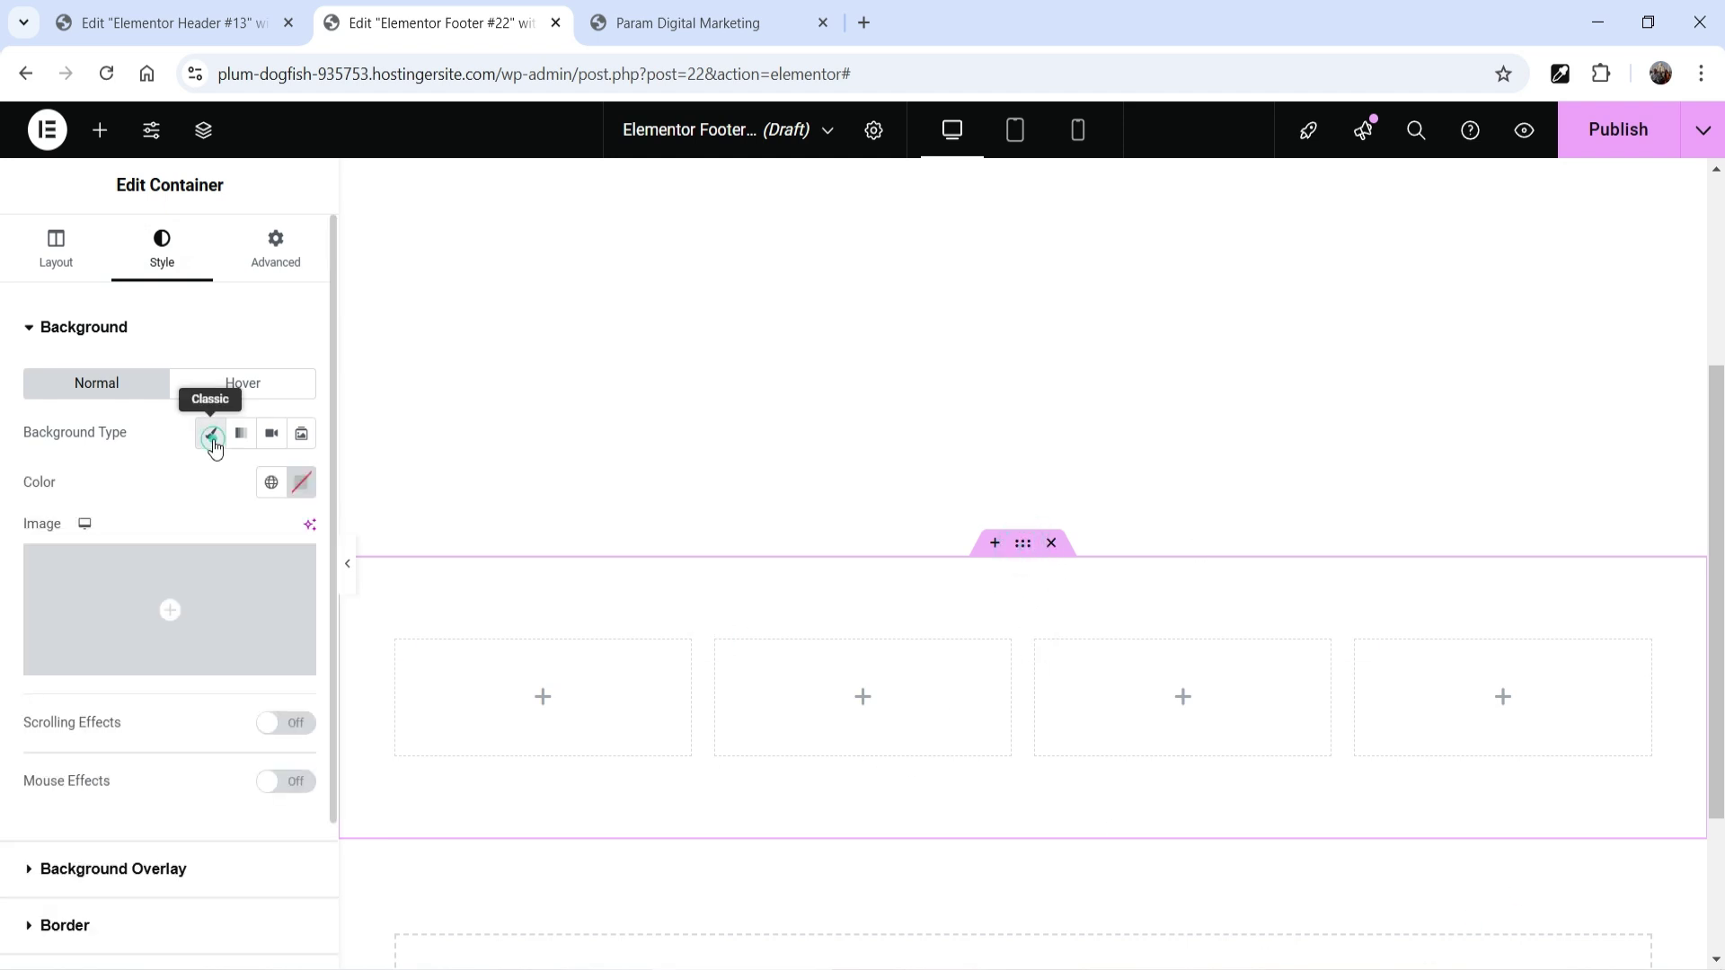
pyautogui.scroll(4, 1177, 423)
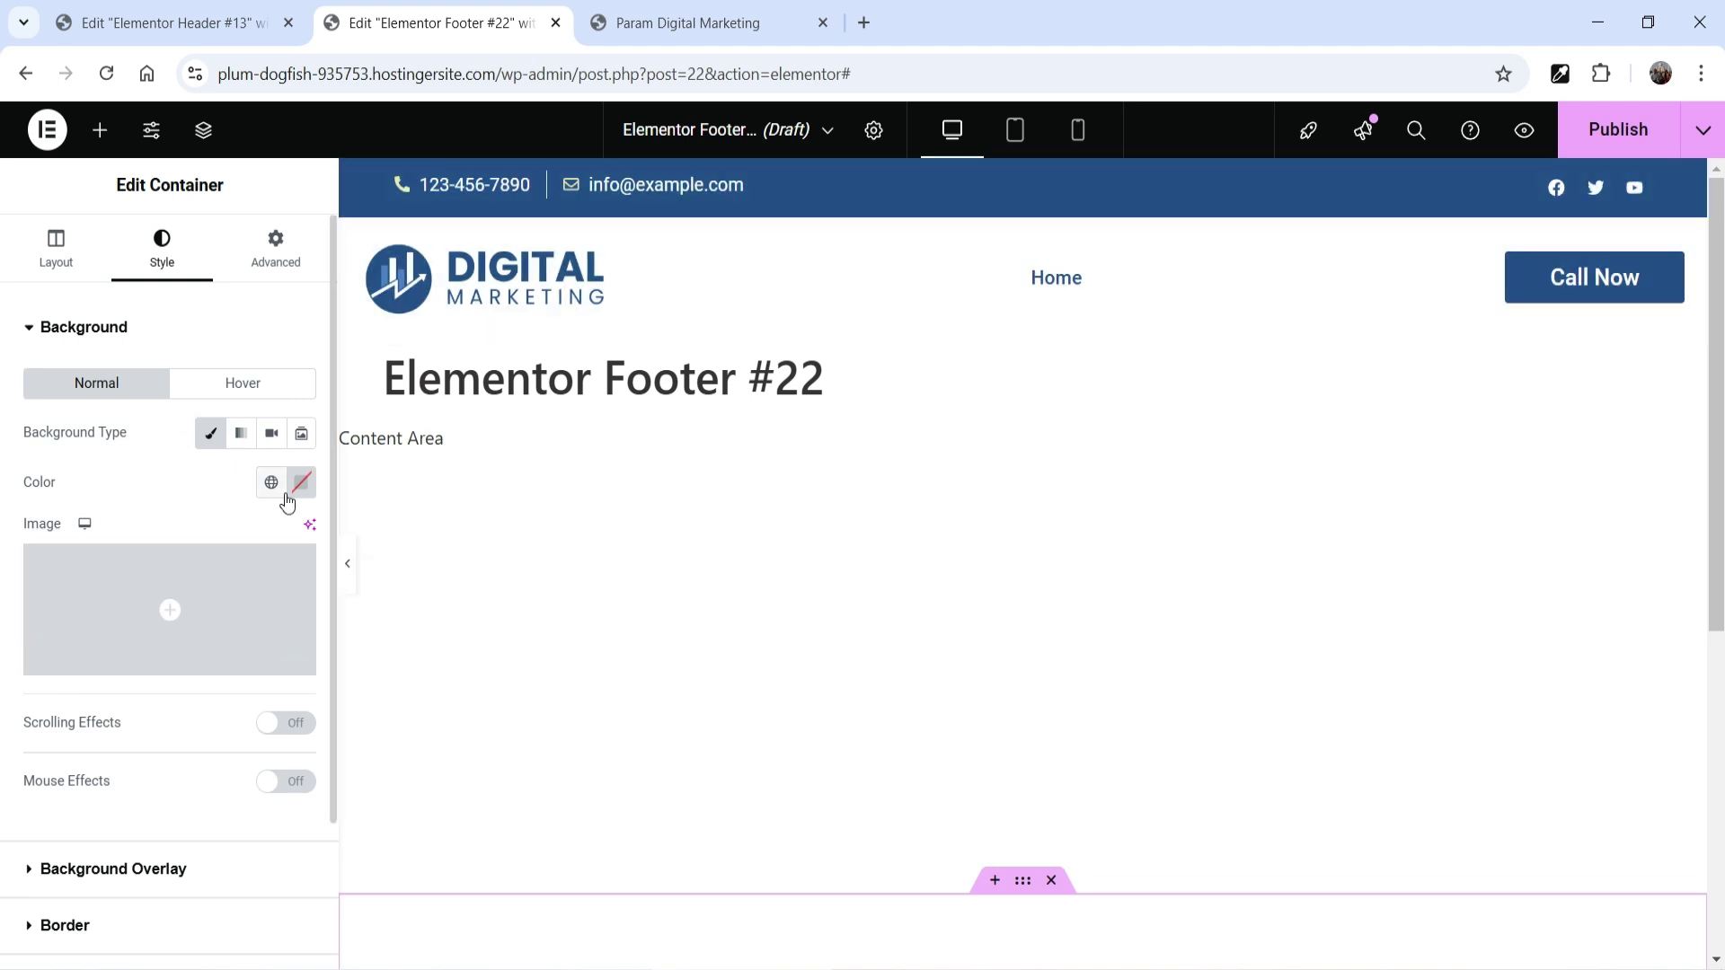
pyautogui.click(1560, 73)
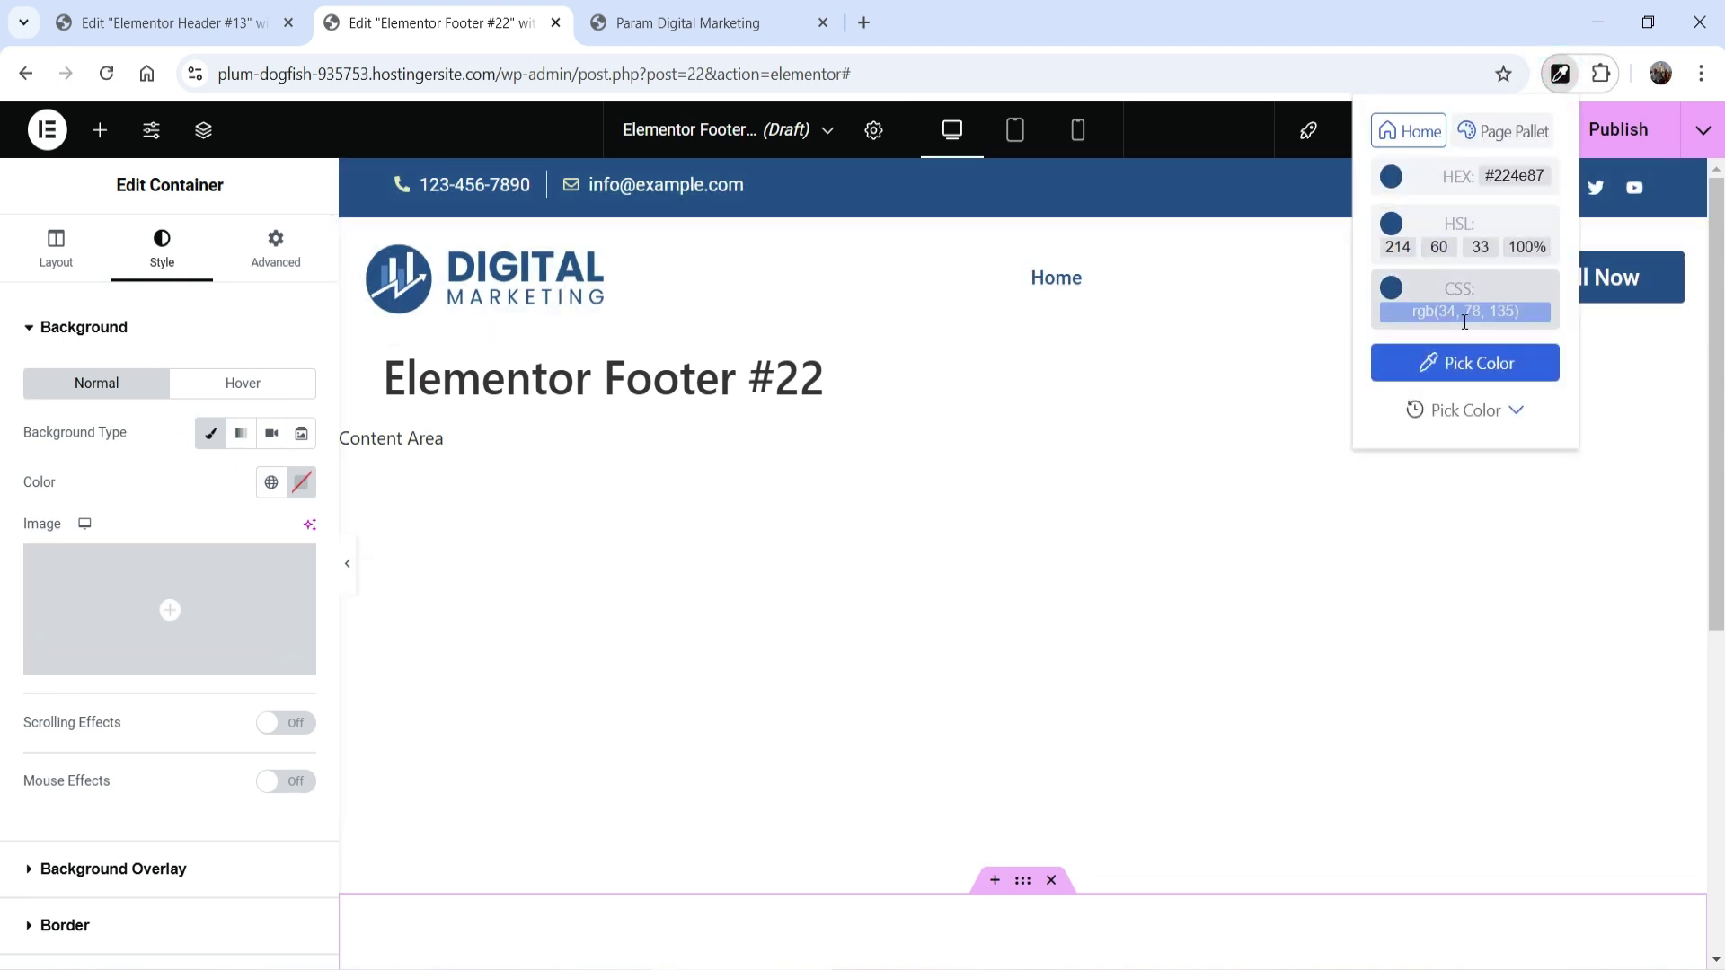
pyautogui.rightClick(1510, 176)
pyautogui.click(1307, 386)
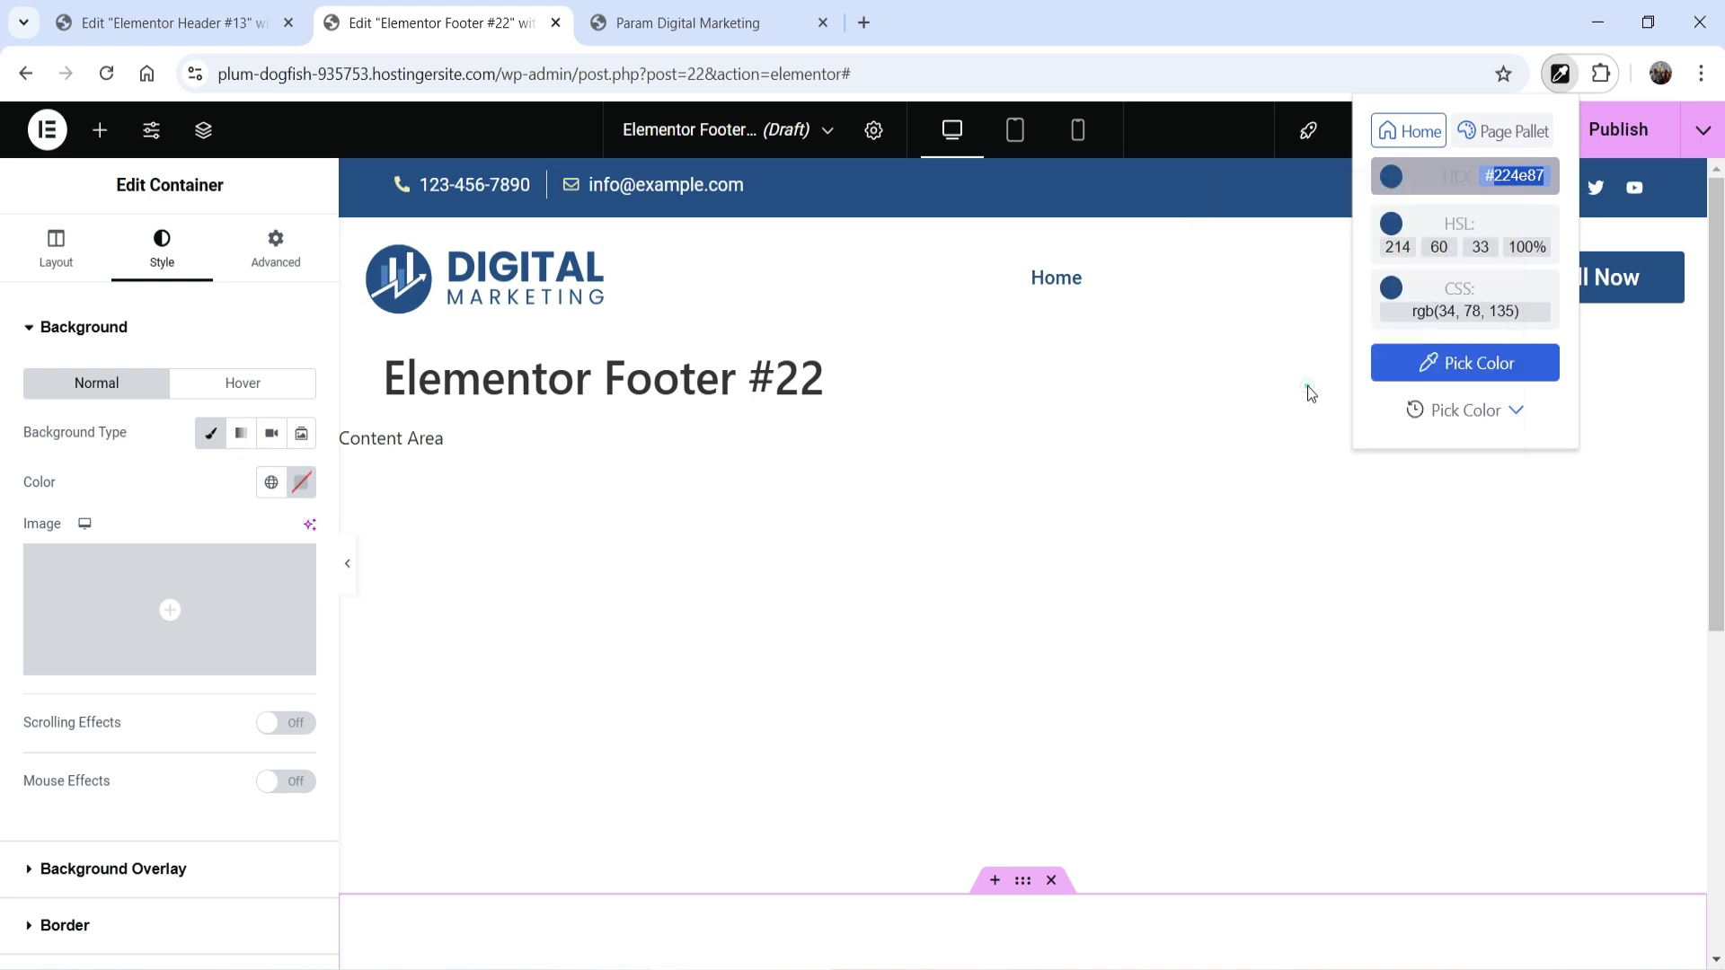
pyautogui.click(301, 483)
pyautogui.click(266, 821)
pyautogui.hotkey('ctrl', 'a')
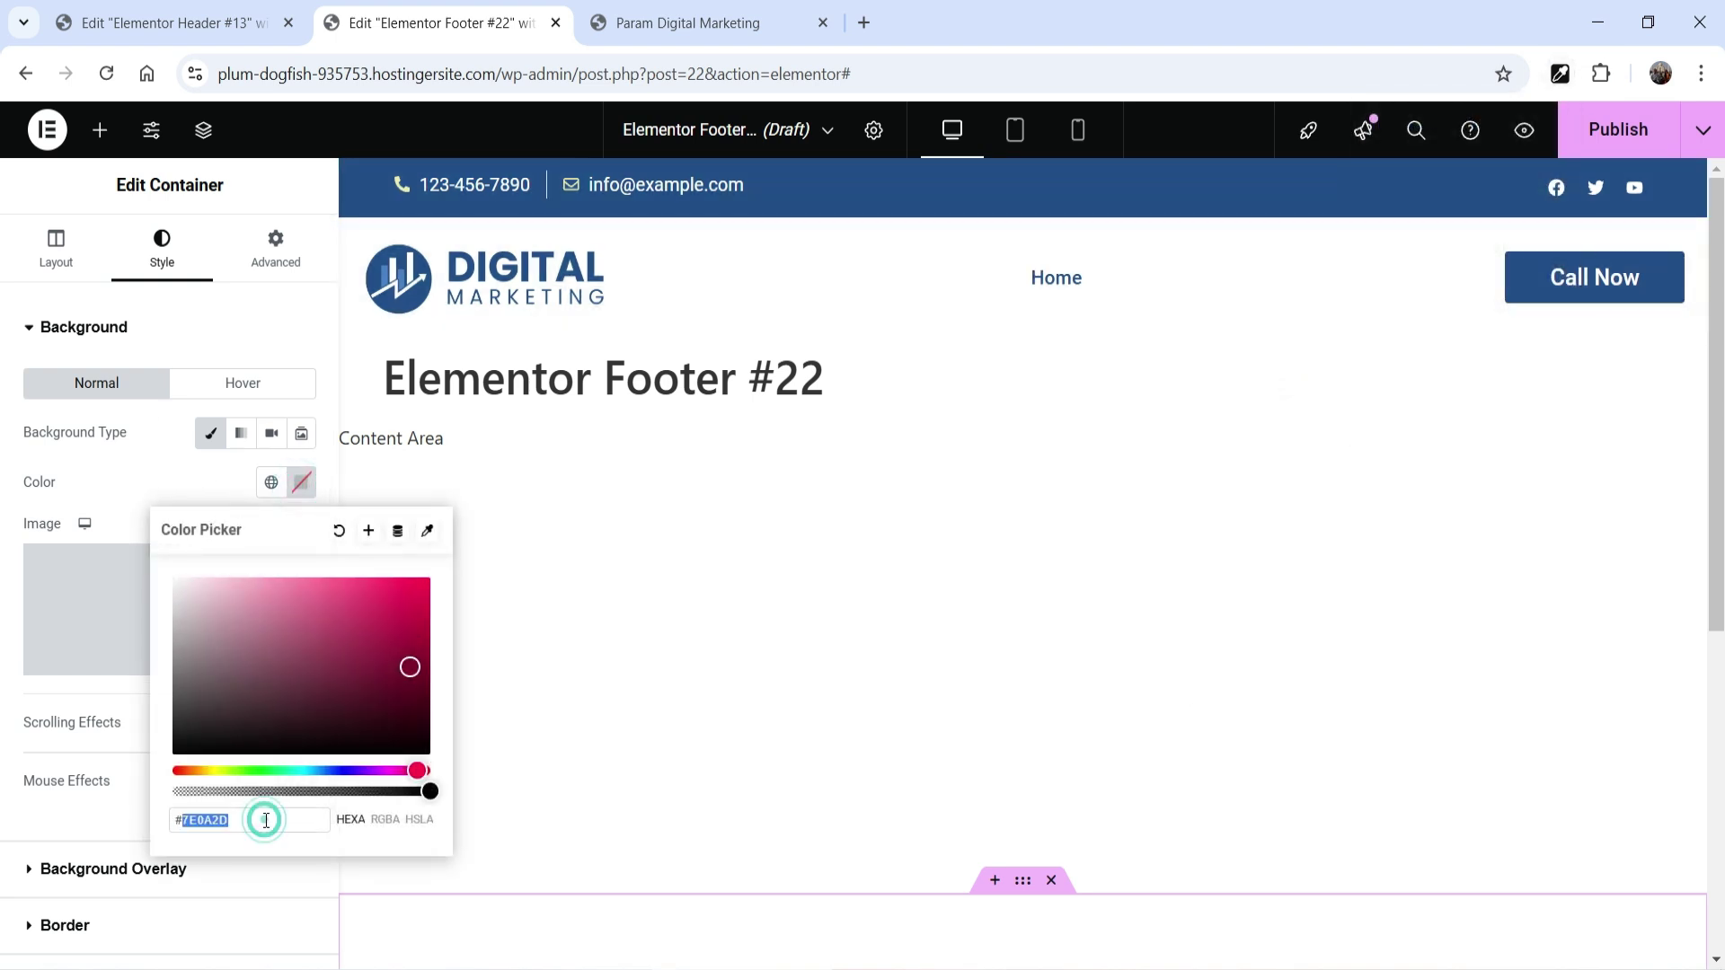
pyautogui.hotkey('ctrl', 'v')
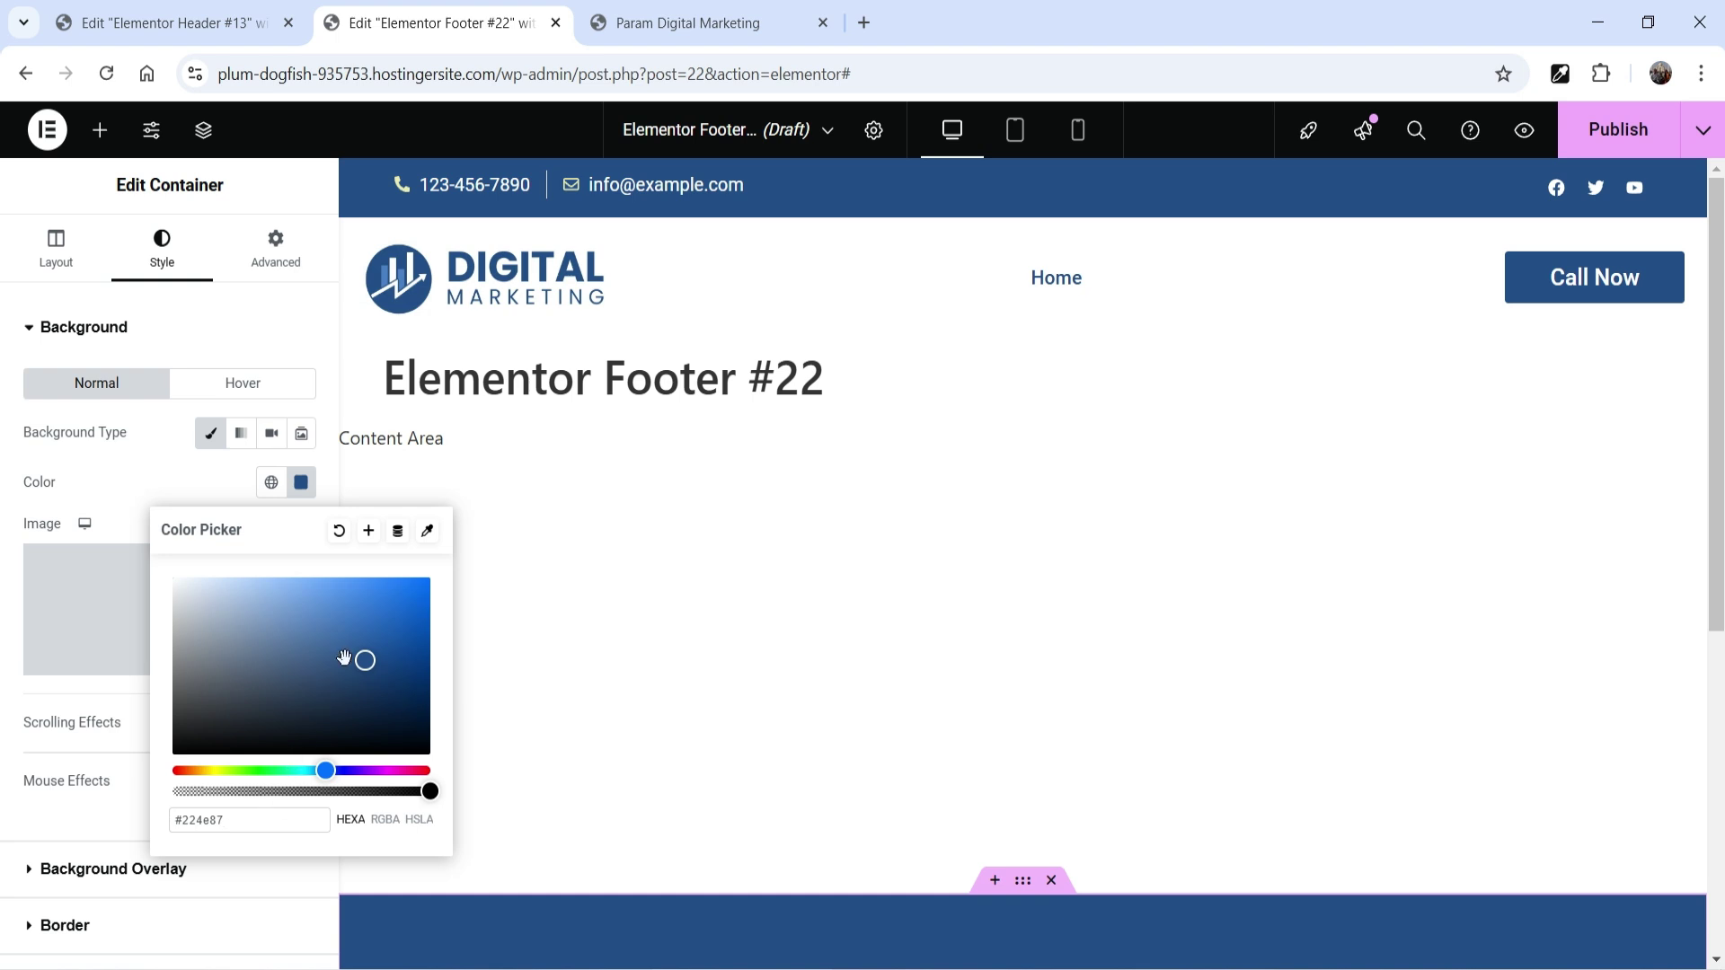
# Step: Save the footer container's background colour as a new global colour named "blue color" and check it in the global colours list
pyautogui.click(368, 537)
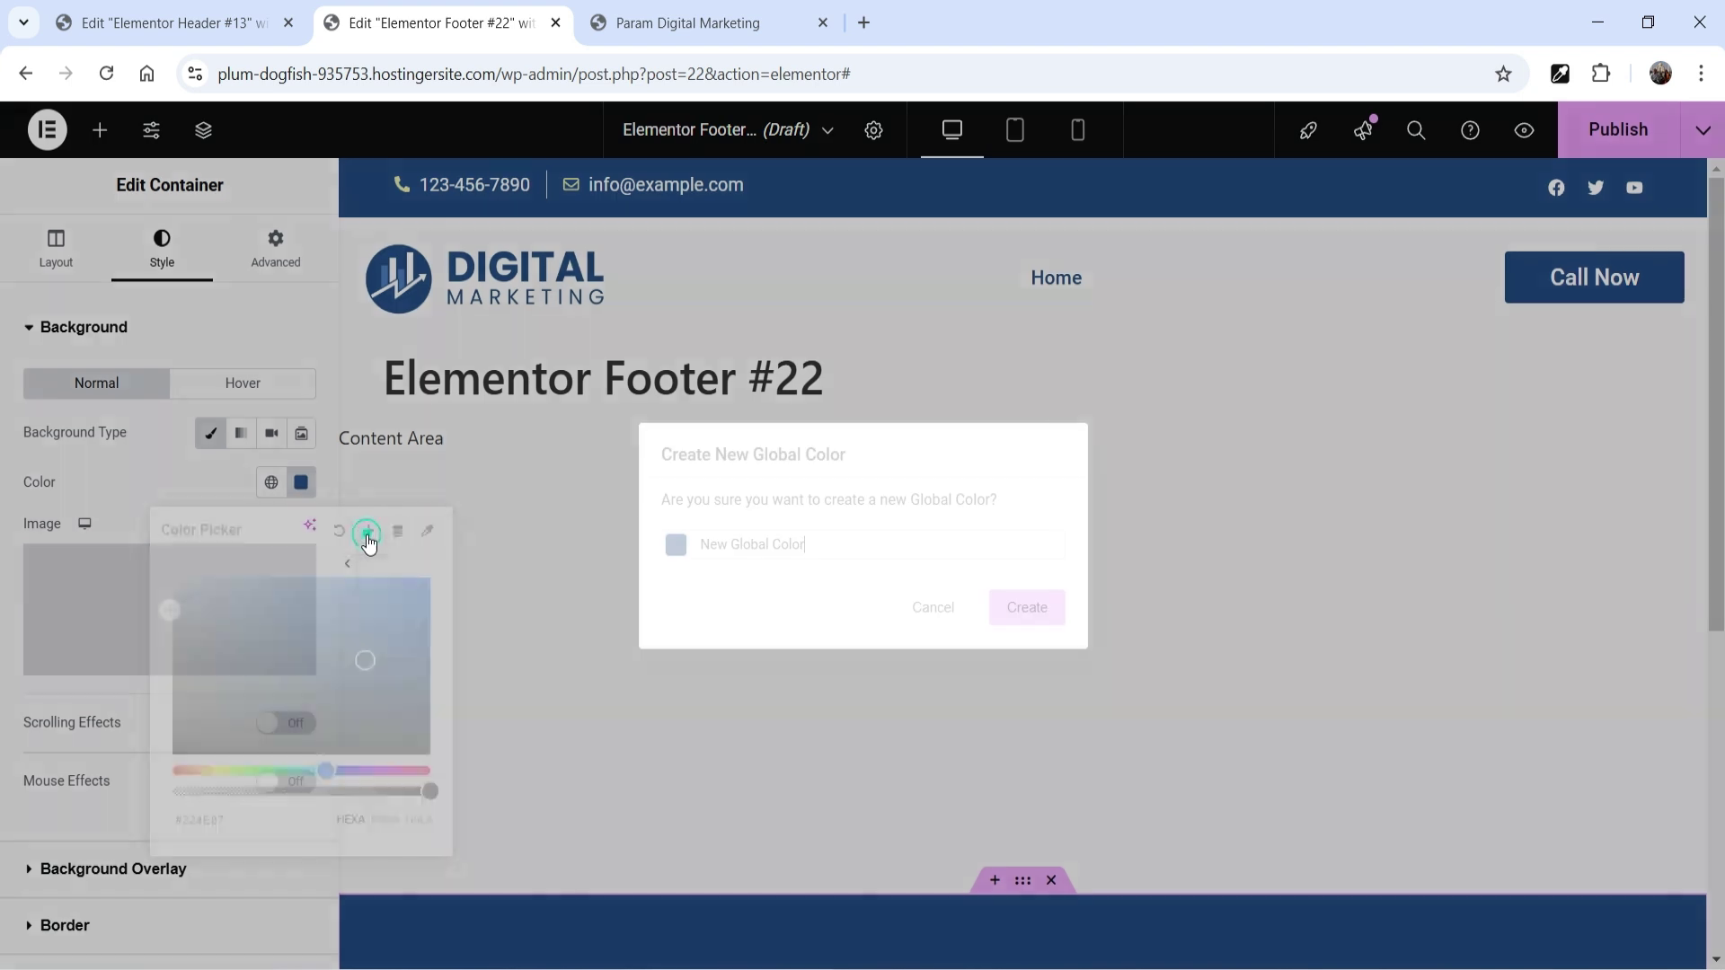
pyautogui.write('blue color')
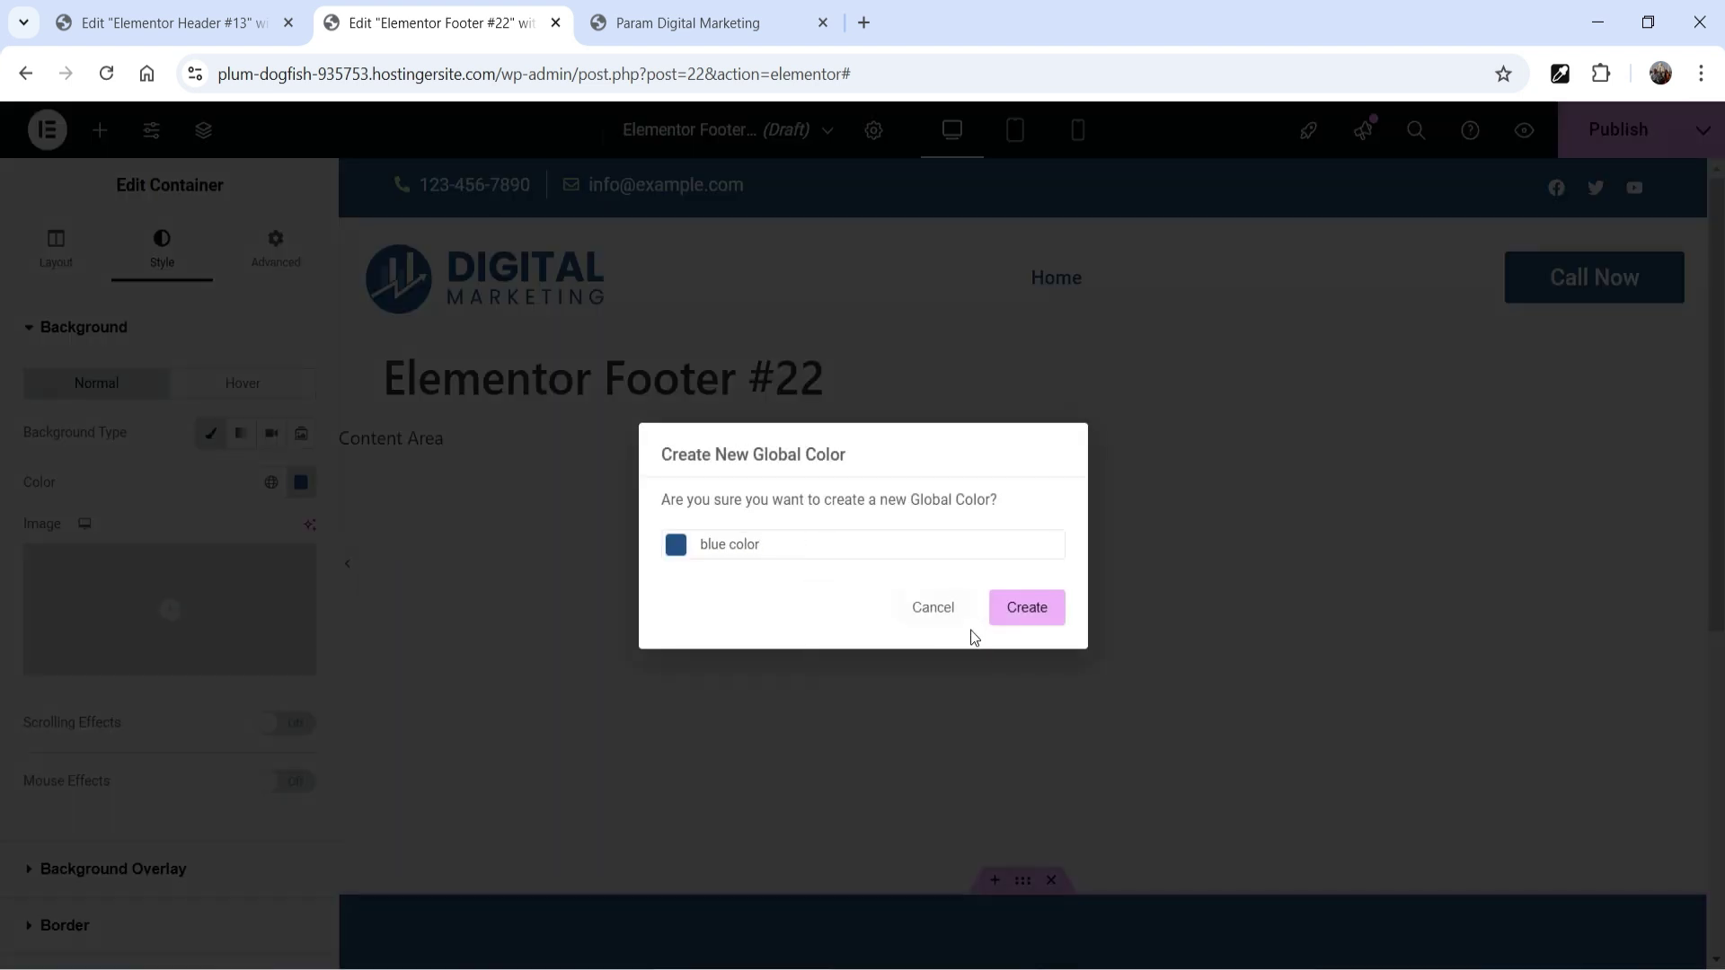
pyautogui.click(1031, 603)
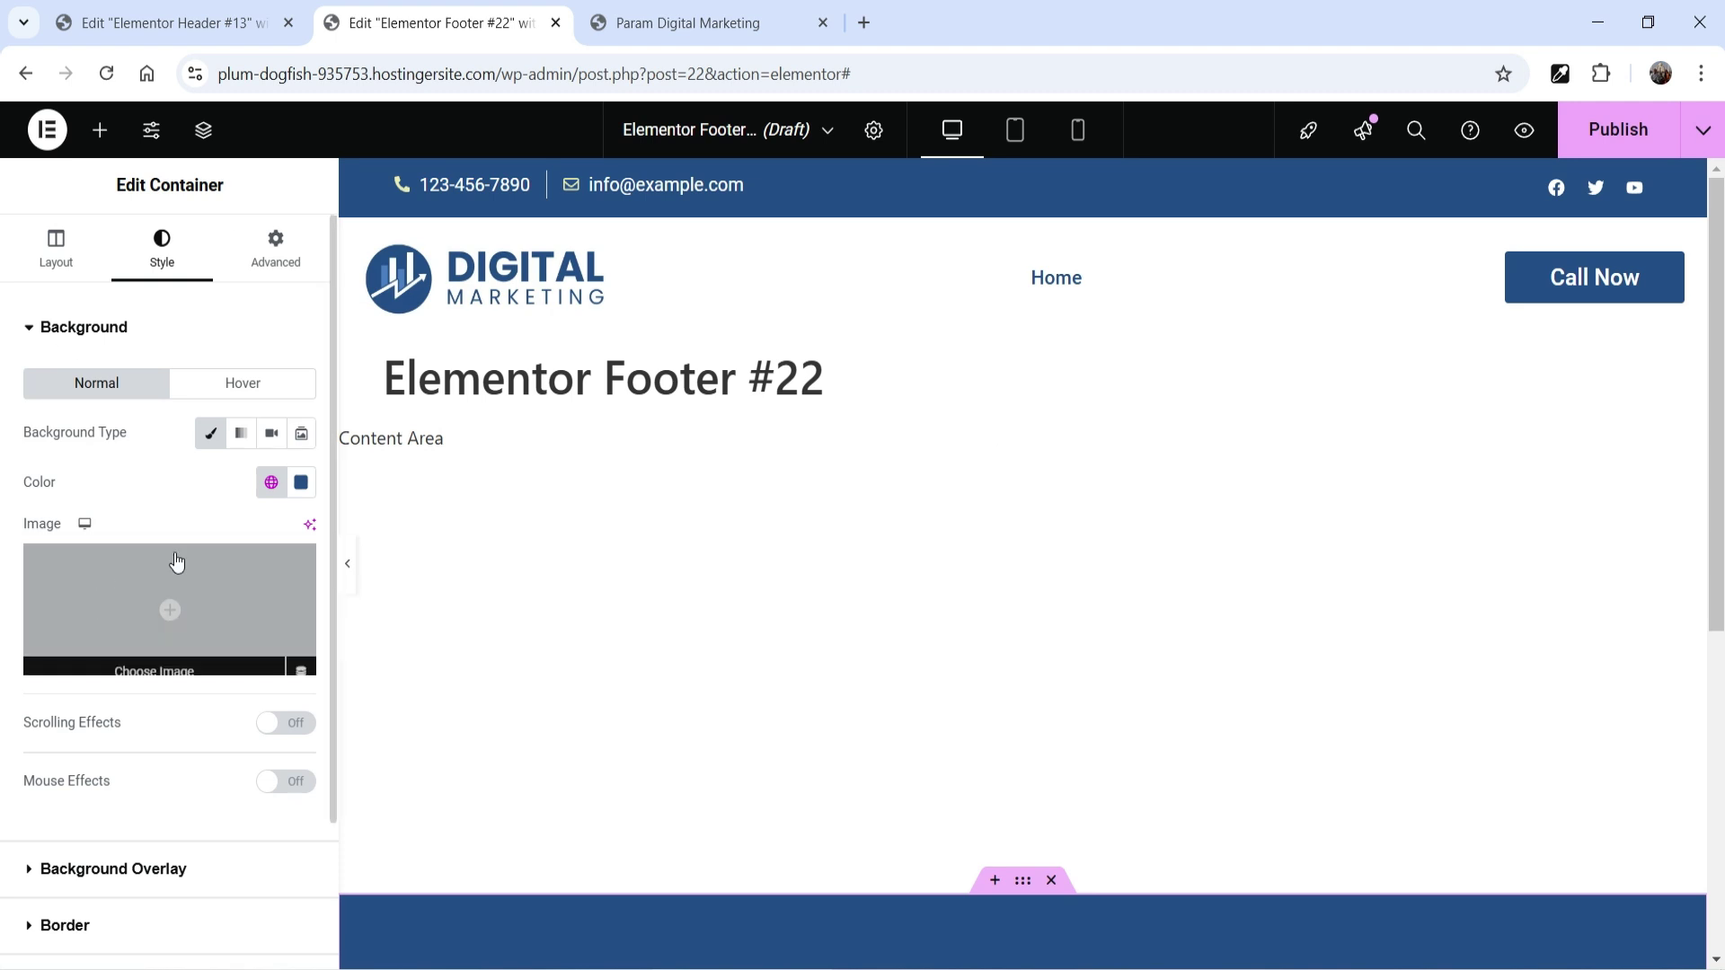
pyautogui.click(271, 482)
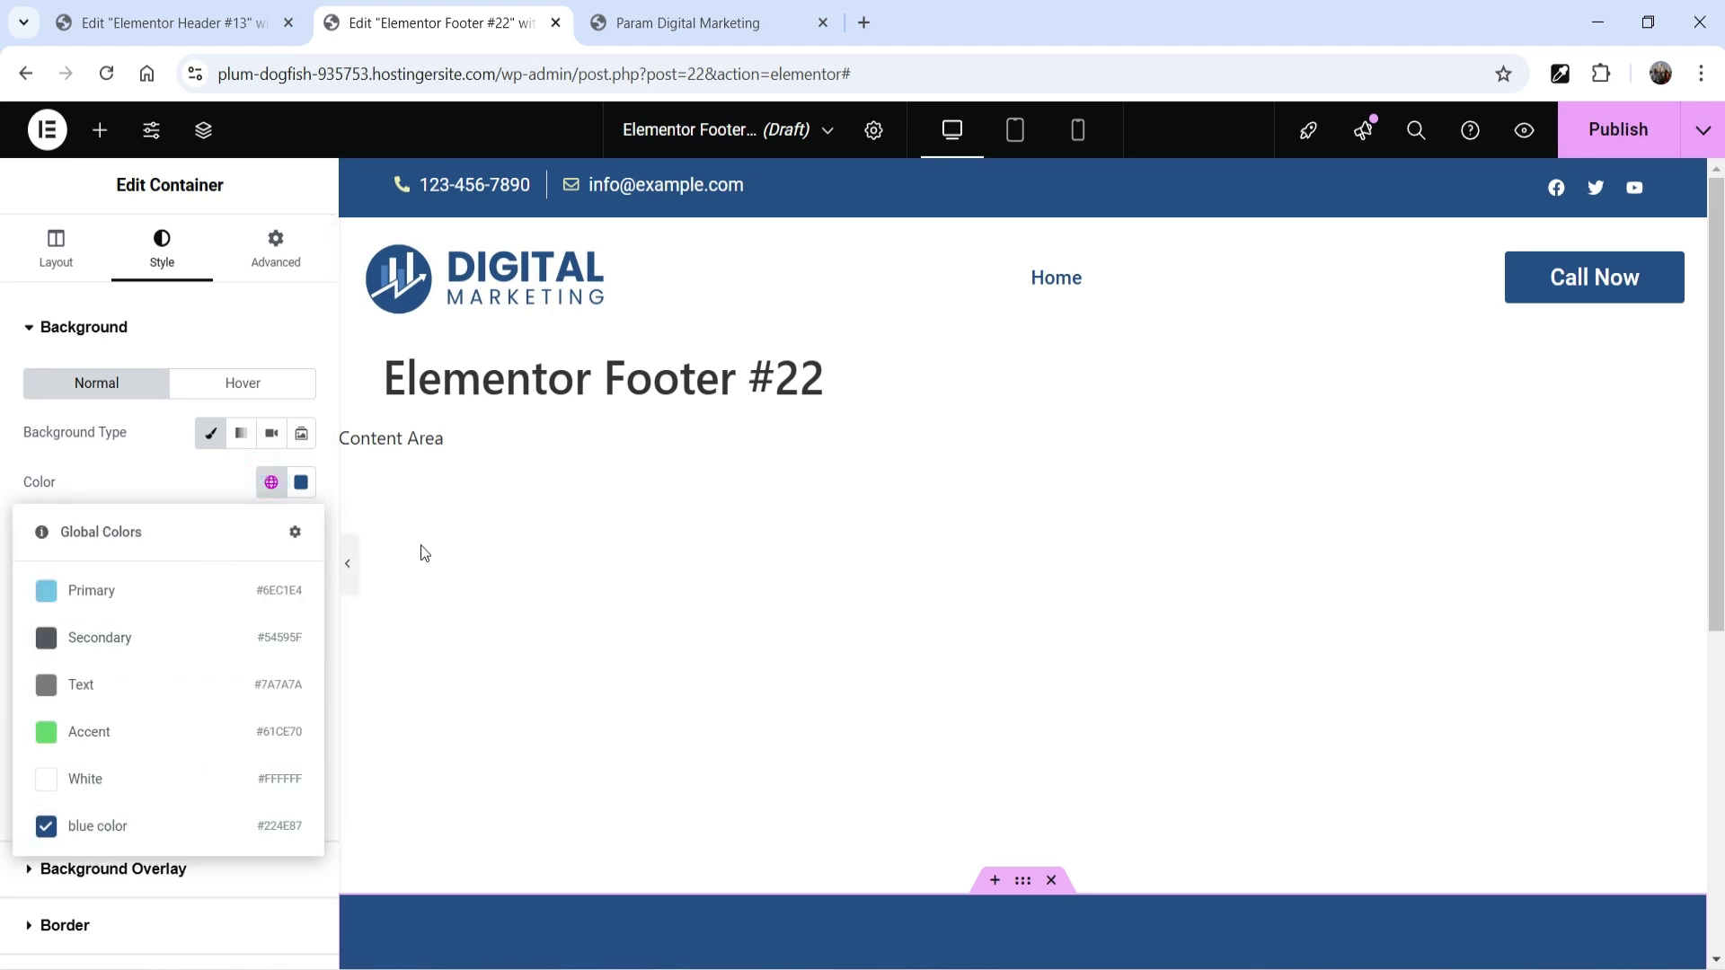
# Step: Add an Image widget to the first column of the footer container
pyautogui.scroll(-5, 932, 697)
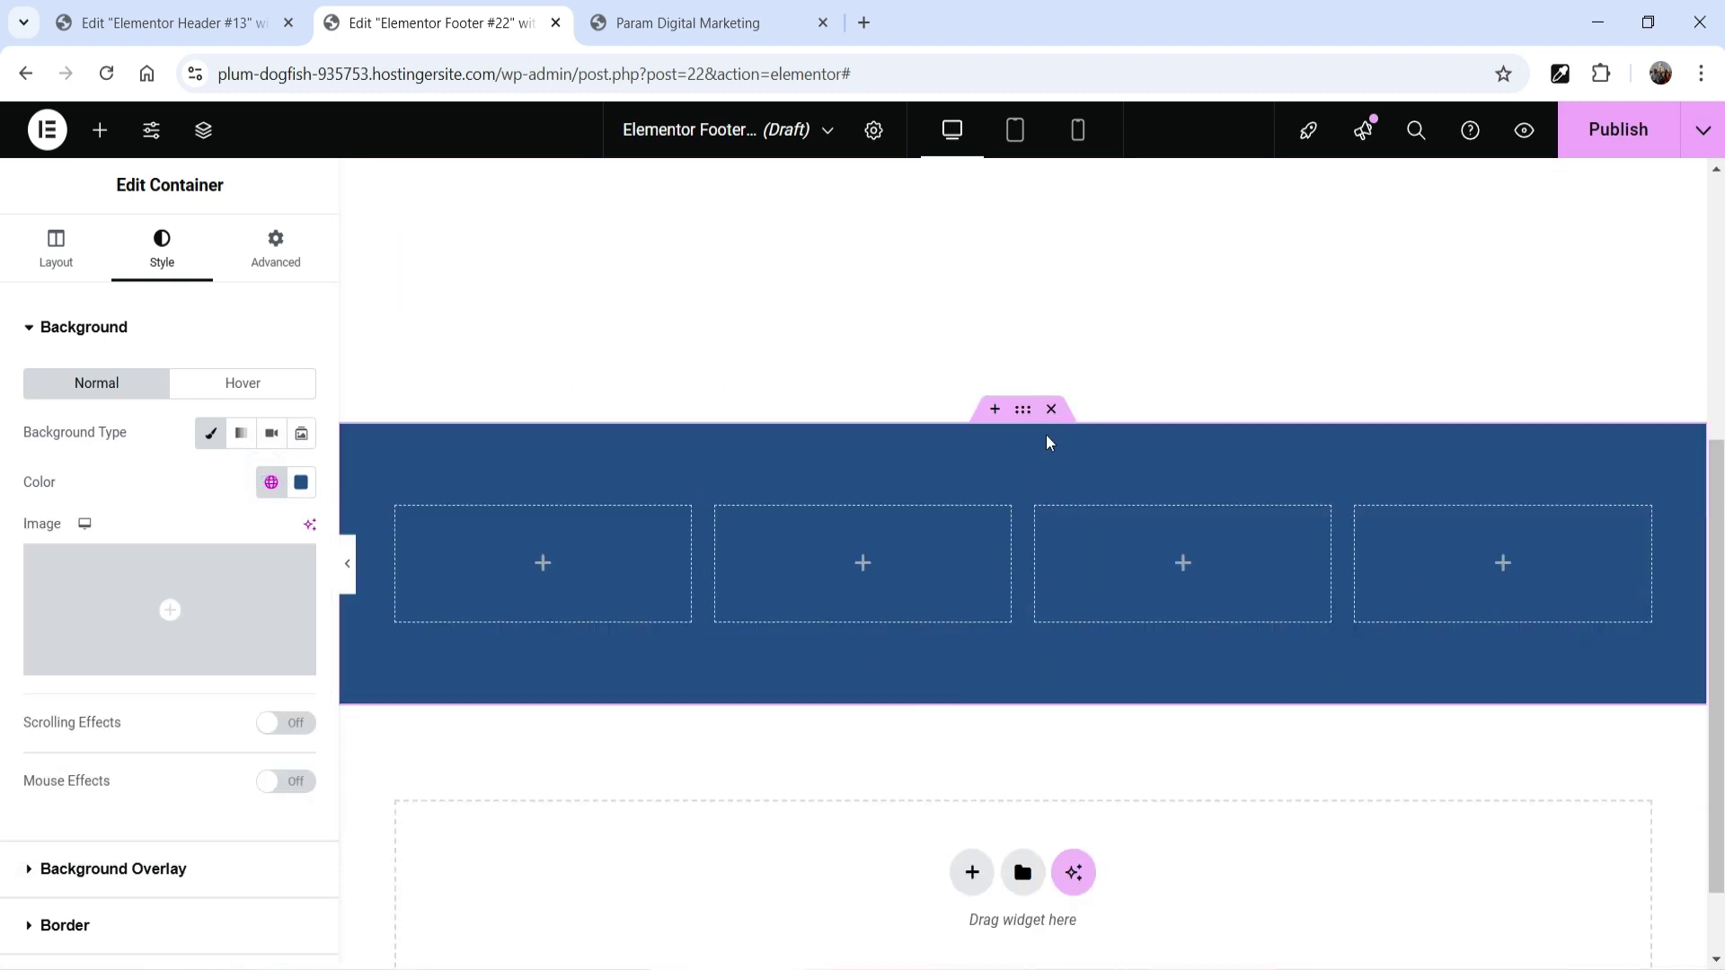
pyautogui.click(543, 568)
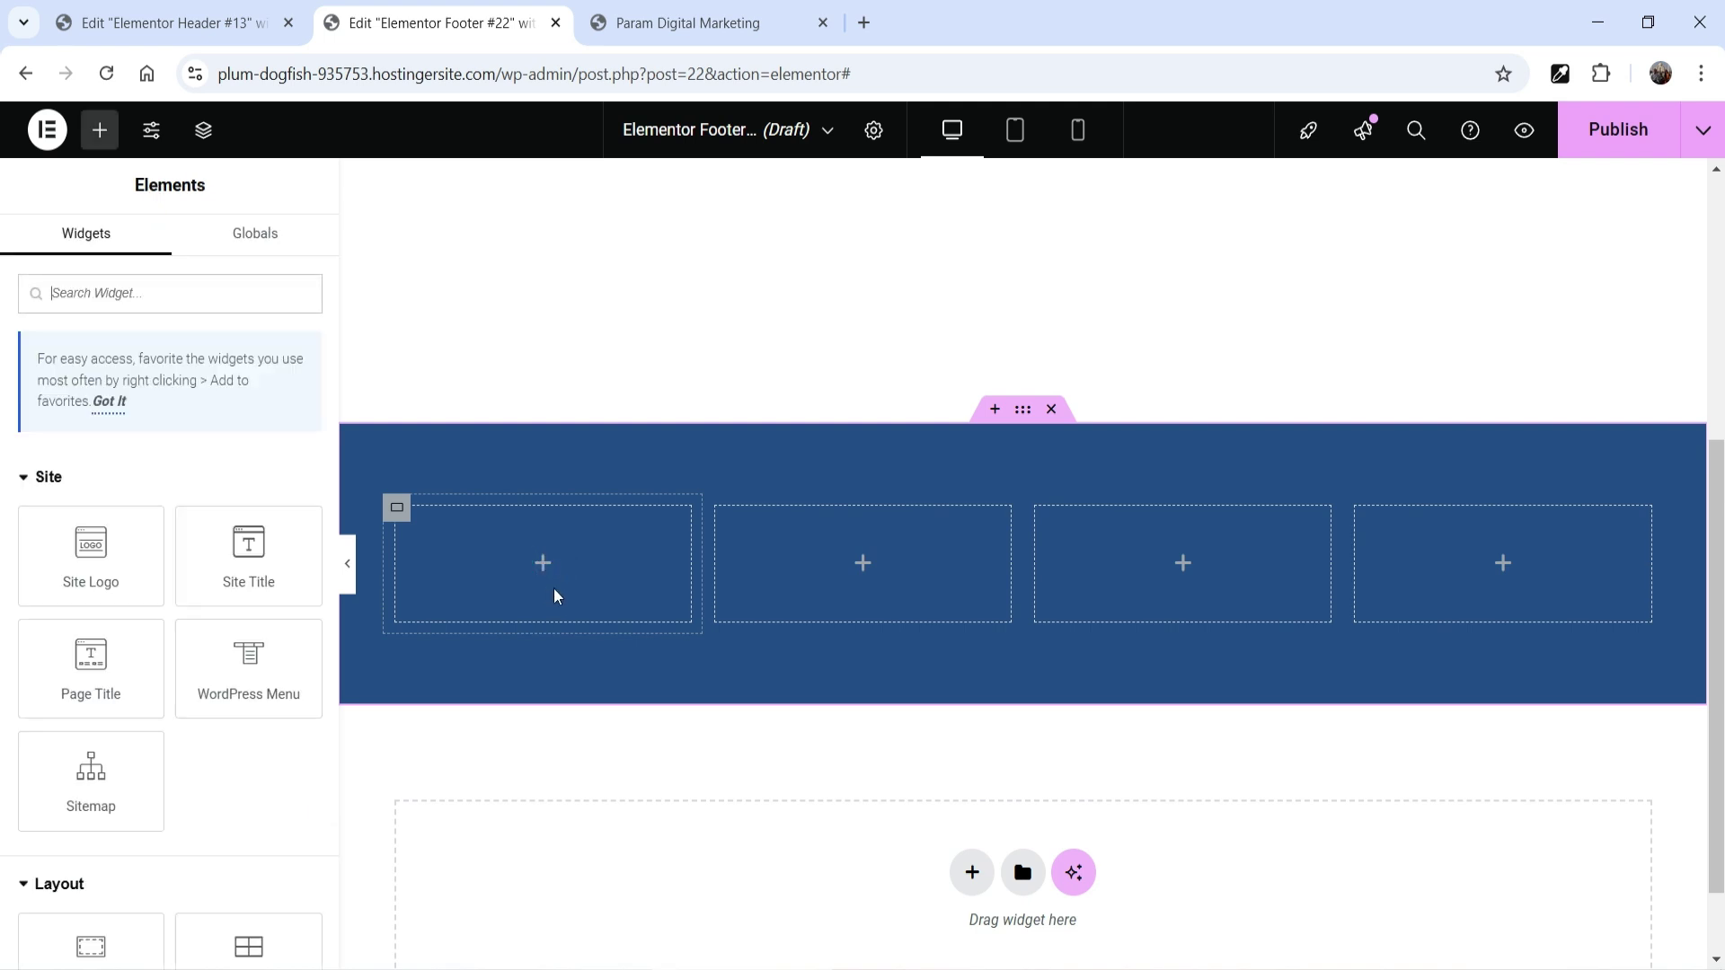
pyautogui.scroll(-3, 270, 608)
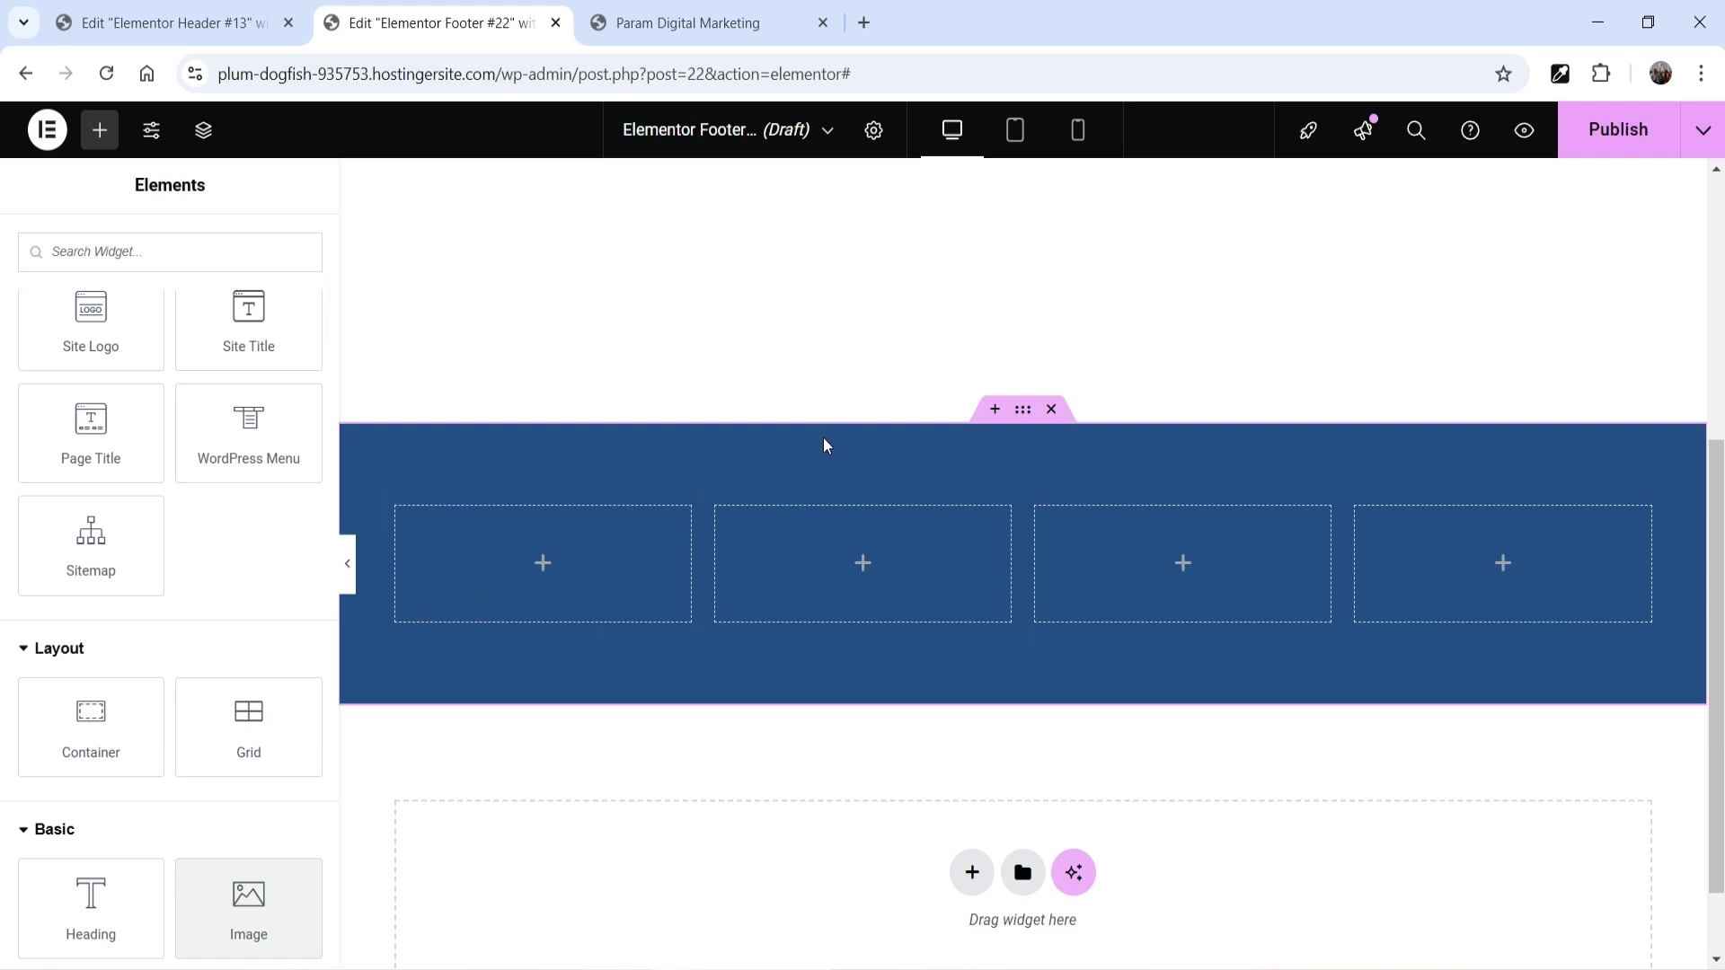
pyautogui.scroll(-1, 825, 446)
pyautogui.scroll(-1, 252, 561)
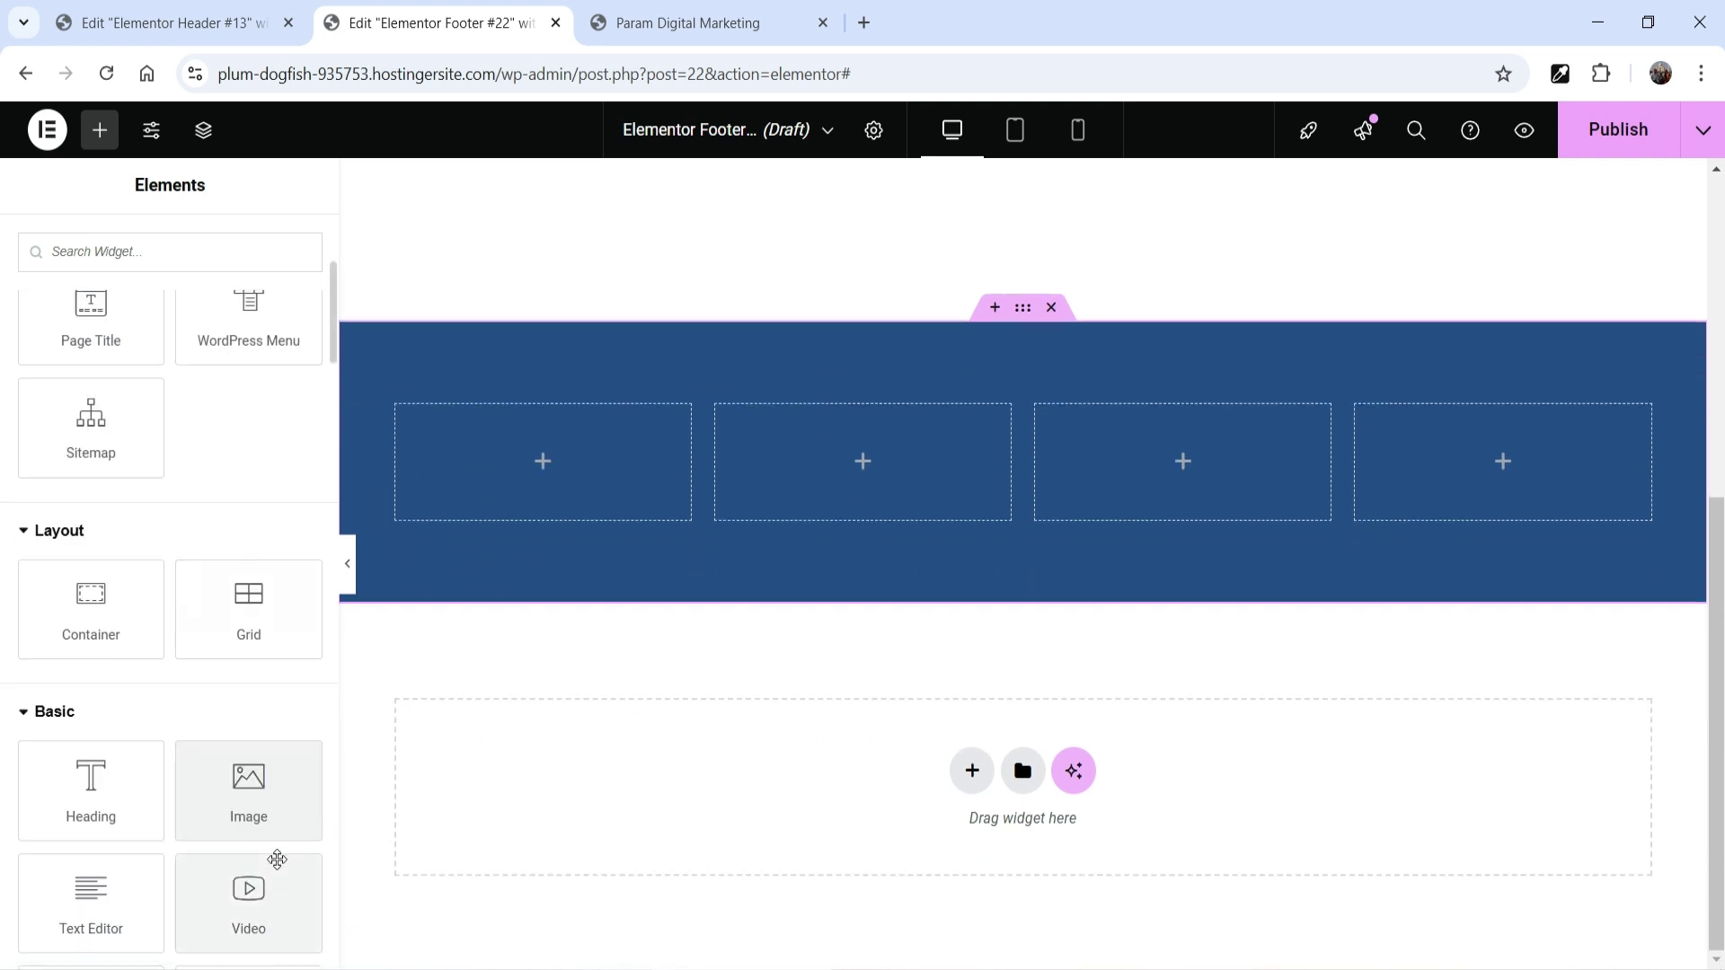
pyautogui.moveTo(244, 782); pyautogui.dragTo(539, 497)
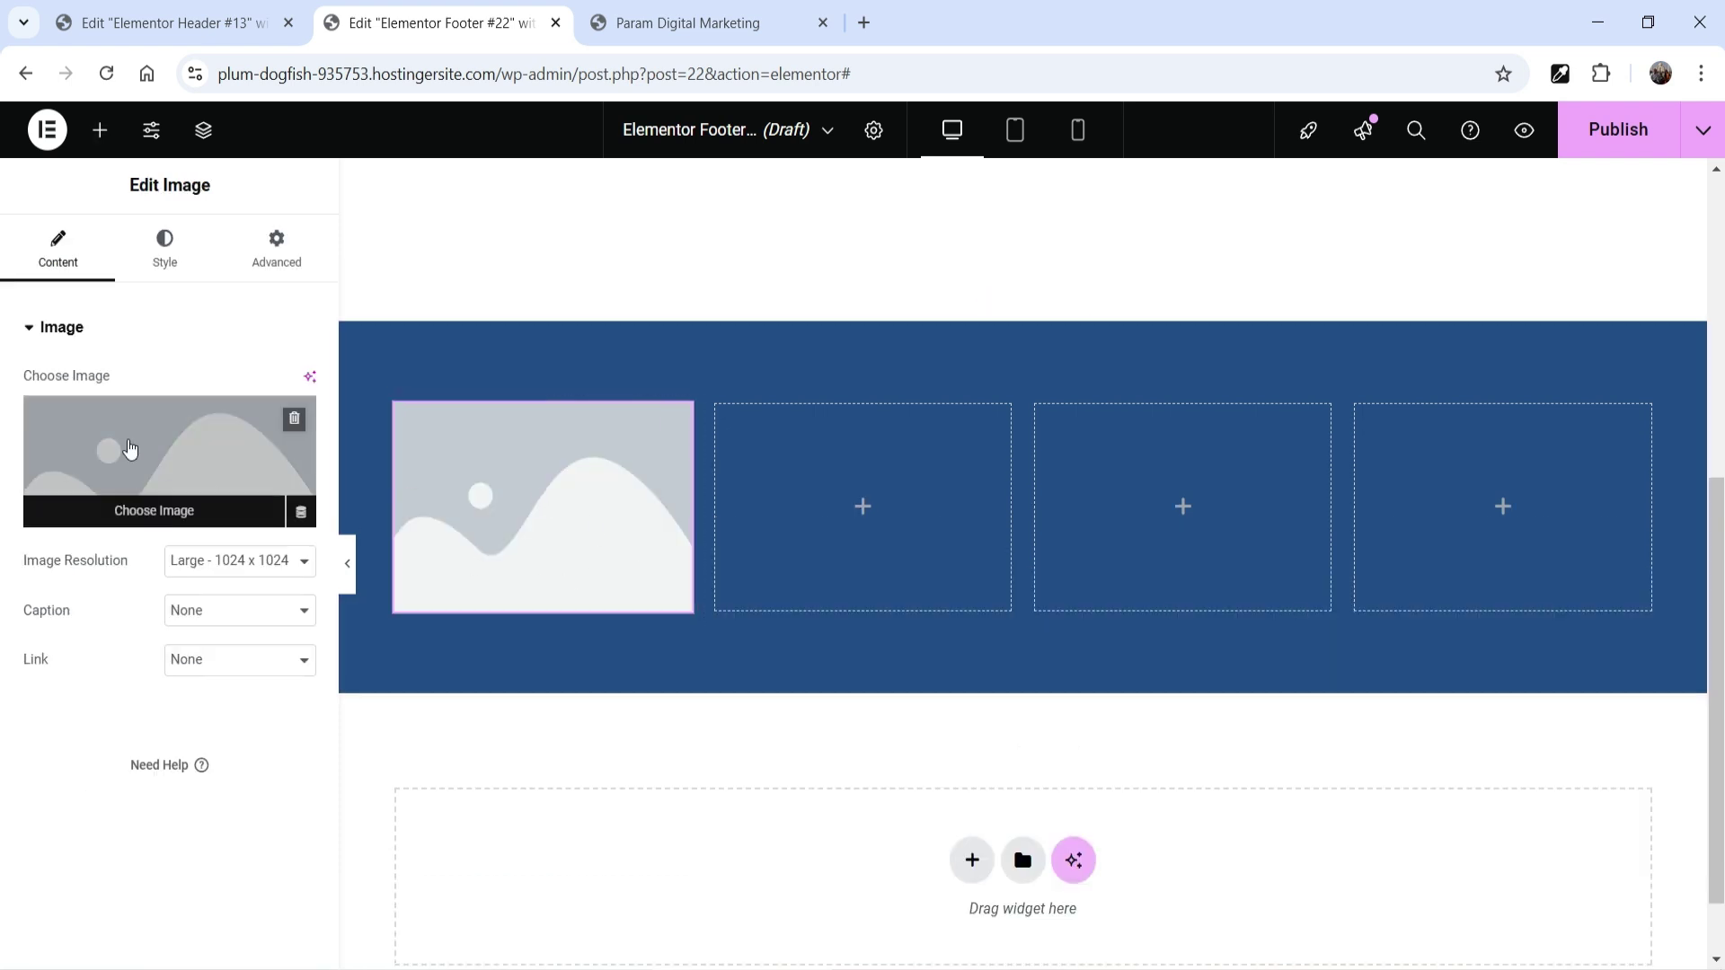
# Step: Upload logo-2 from the Elementor-web-design folder and use it as the image in the first footer column
pyautogui.click(130, 449)
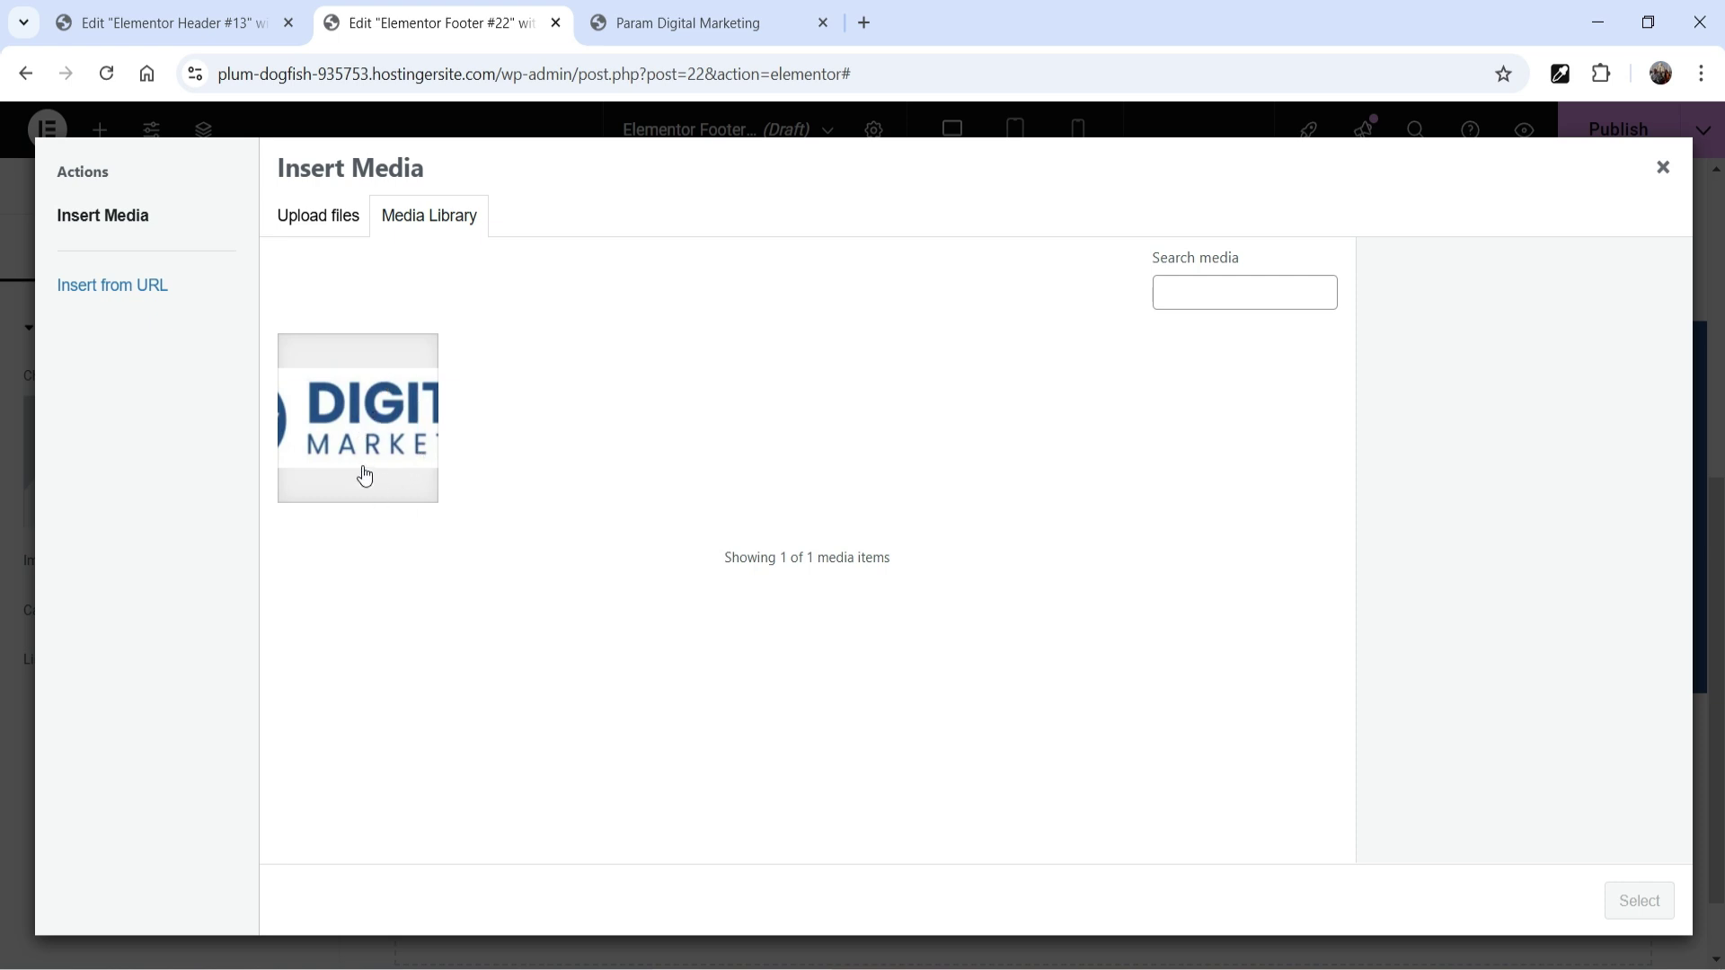
pyautogui.click(315, 220)
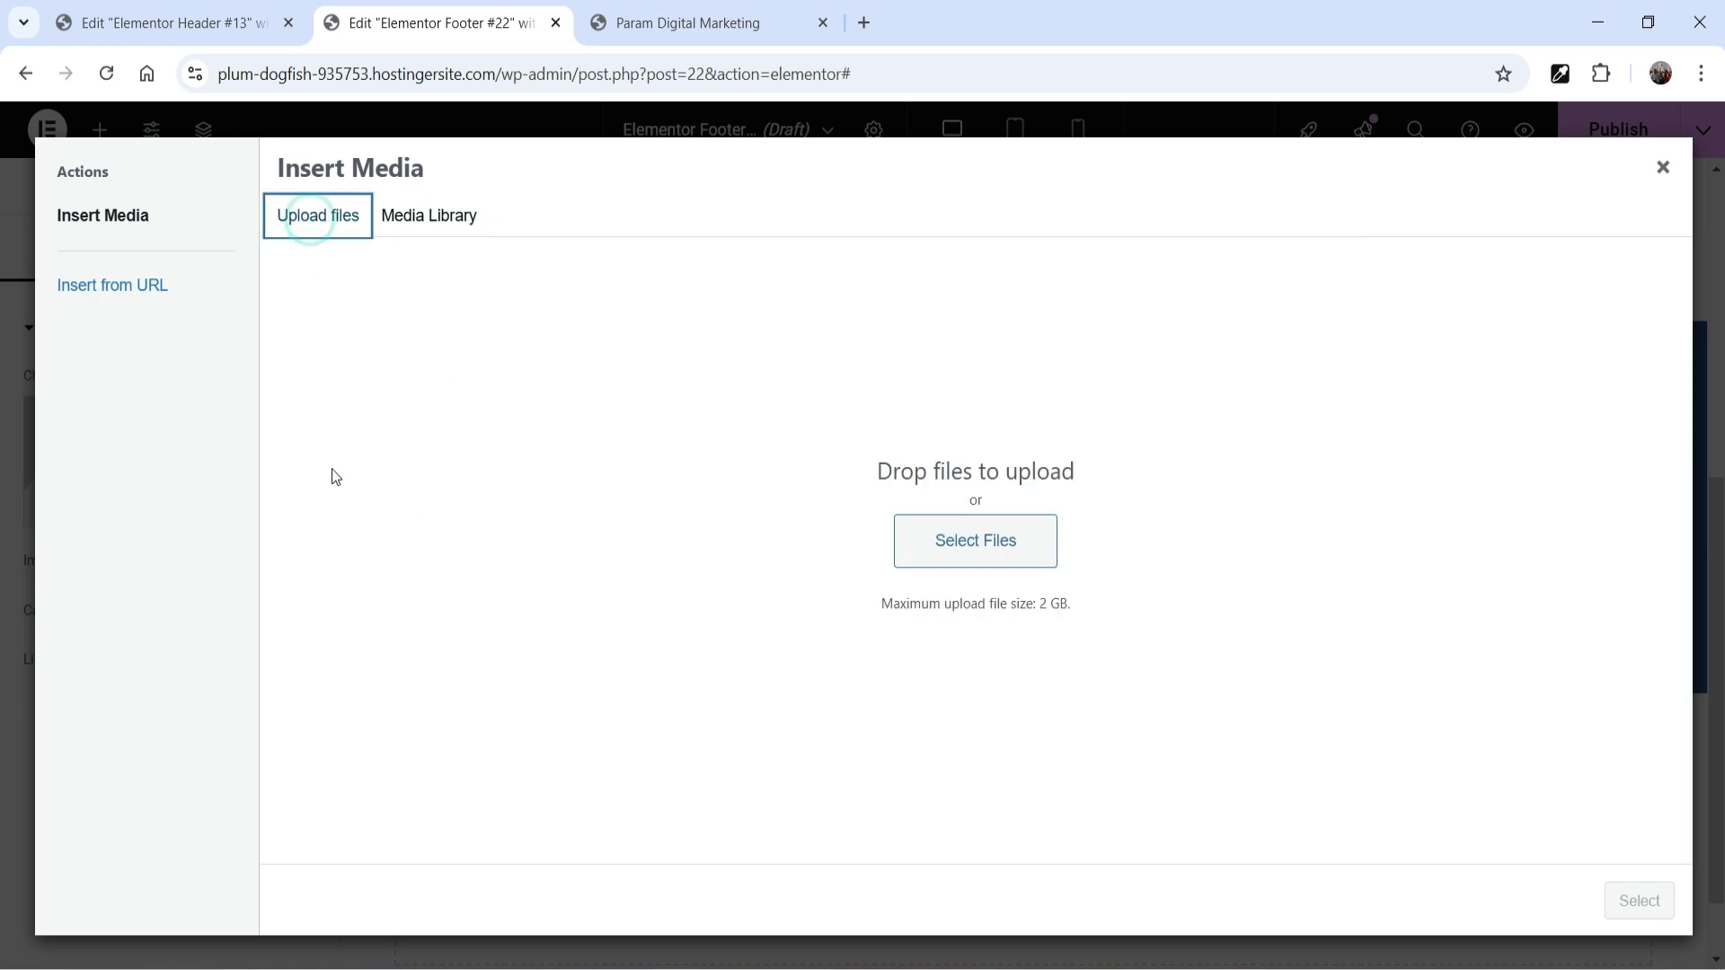
pyautogui.click(970, 543)
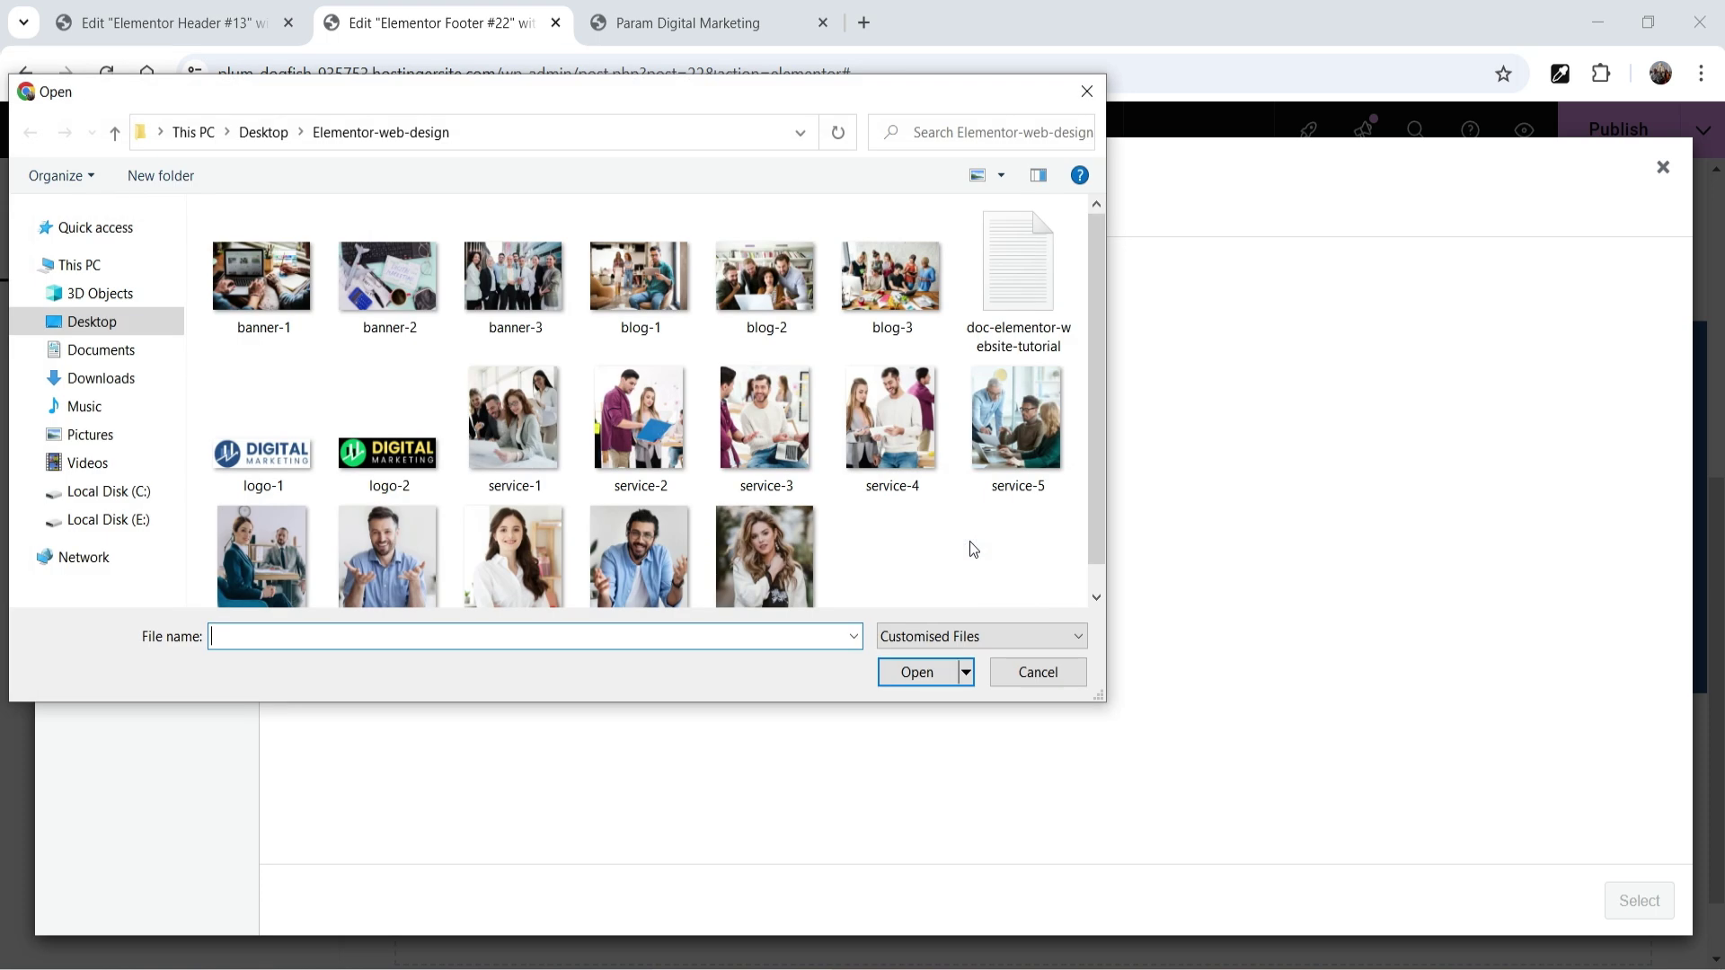
pyautogui.doubleClick(386, 458)
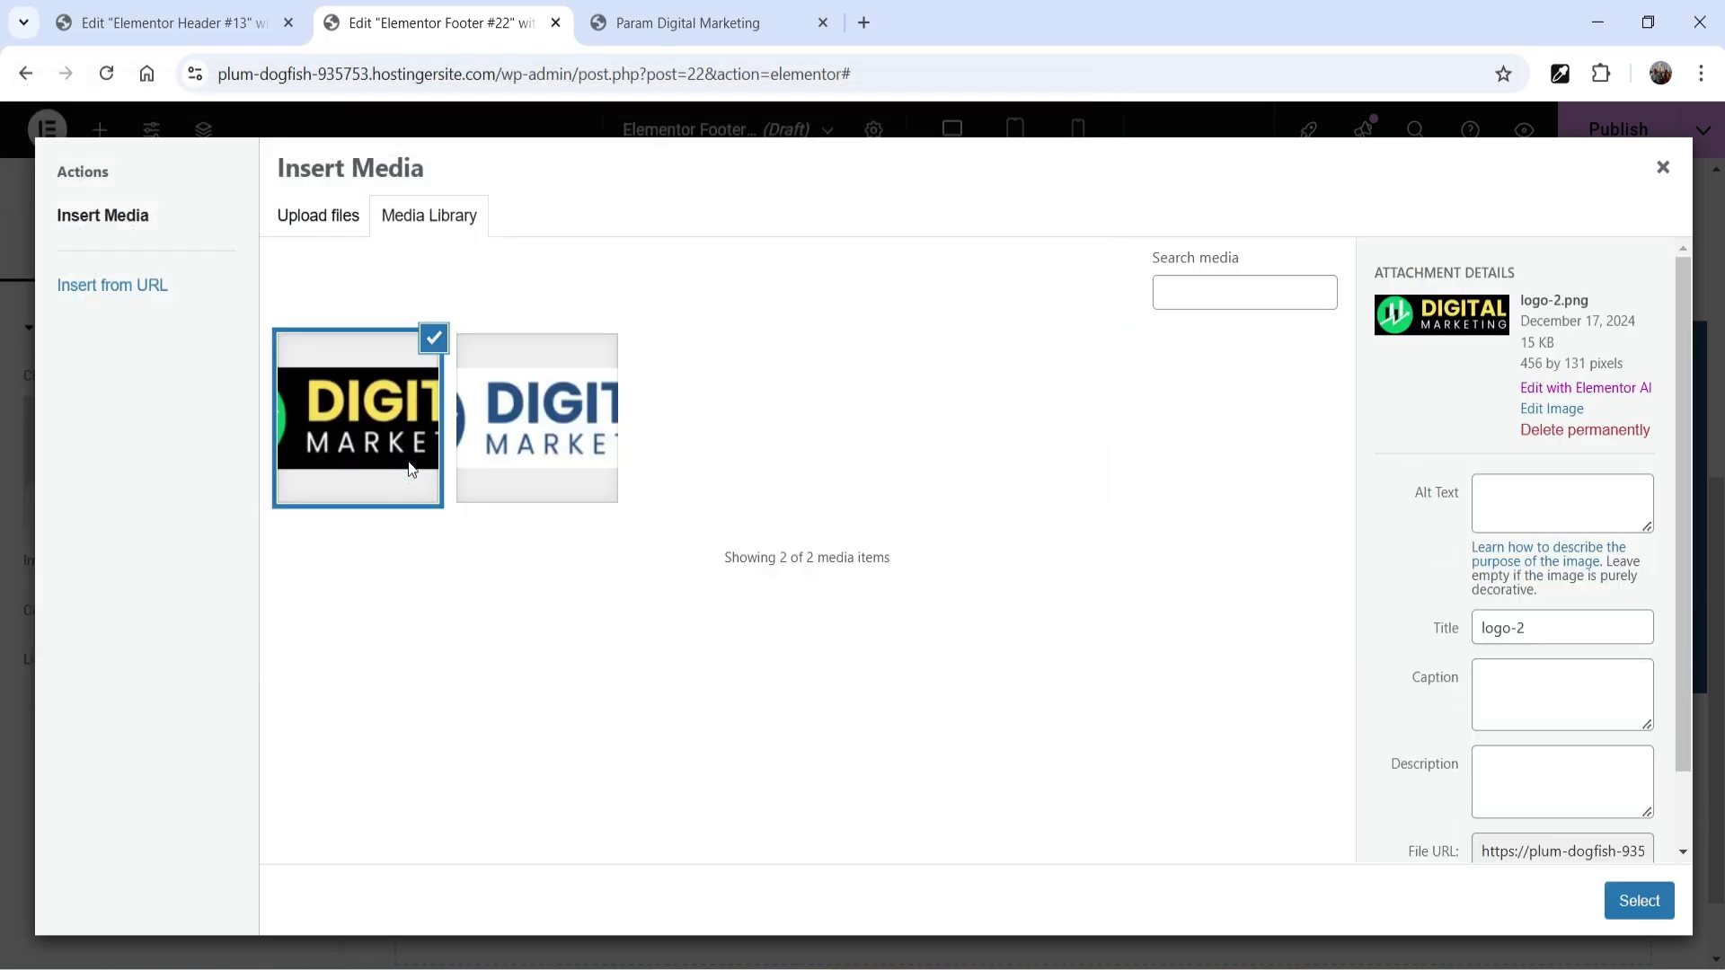
pyautogui.click(1638, 901)
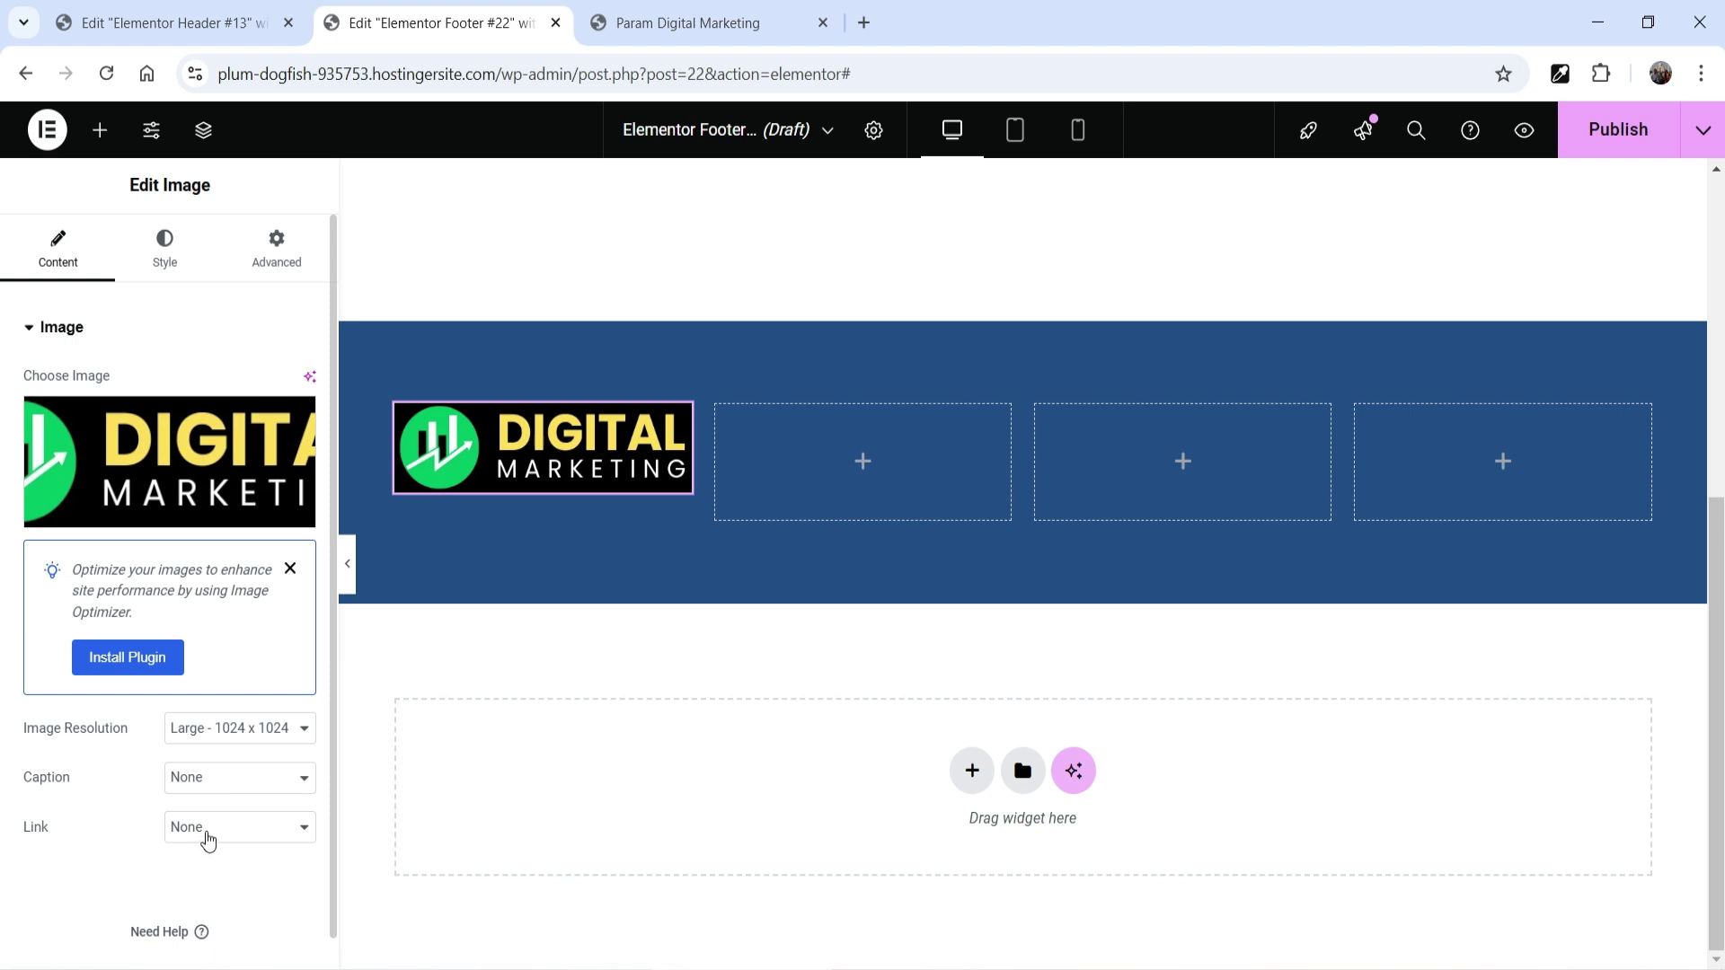
# Step: Link the footer logo to a custom URL using the Site URL dynamic tag
pyautogui.click(207, 838)
pyautogui.click(261, 917)
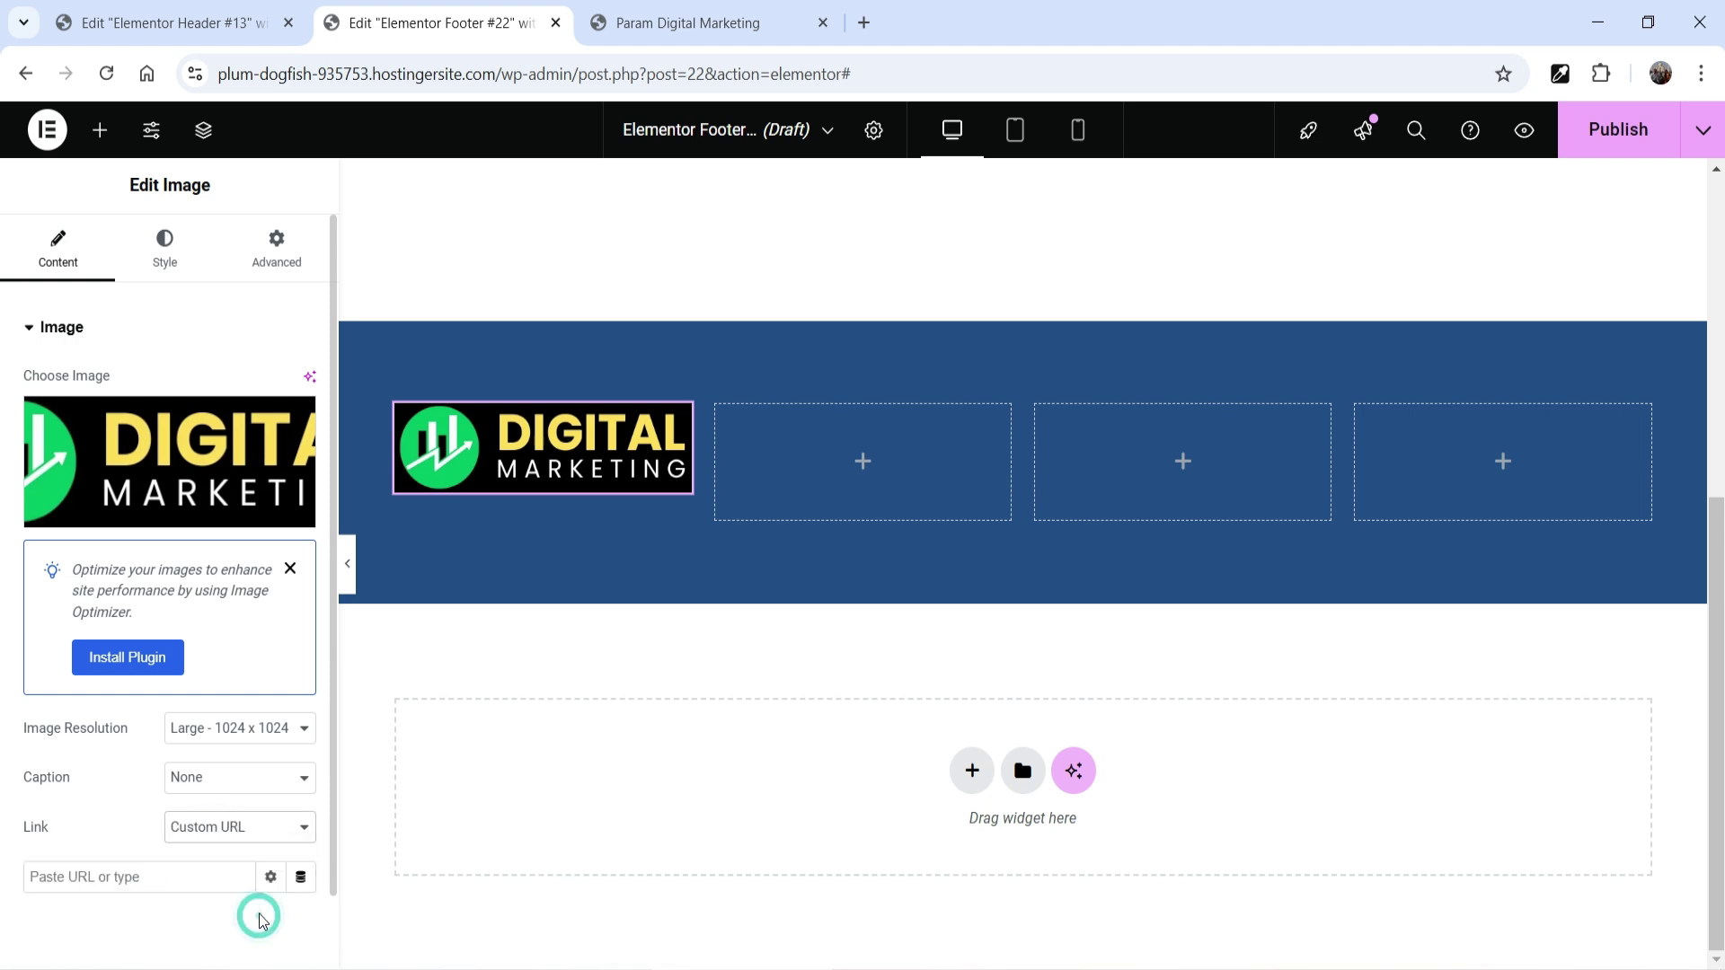
pyautogui.scroll(-1, 140, 782)
pyautogui.click(300, 793)
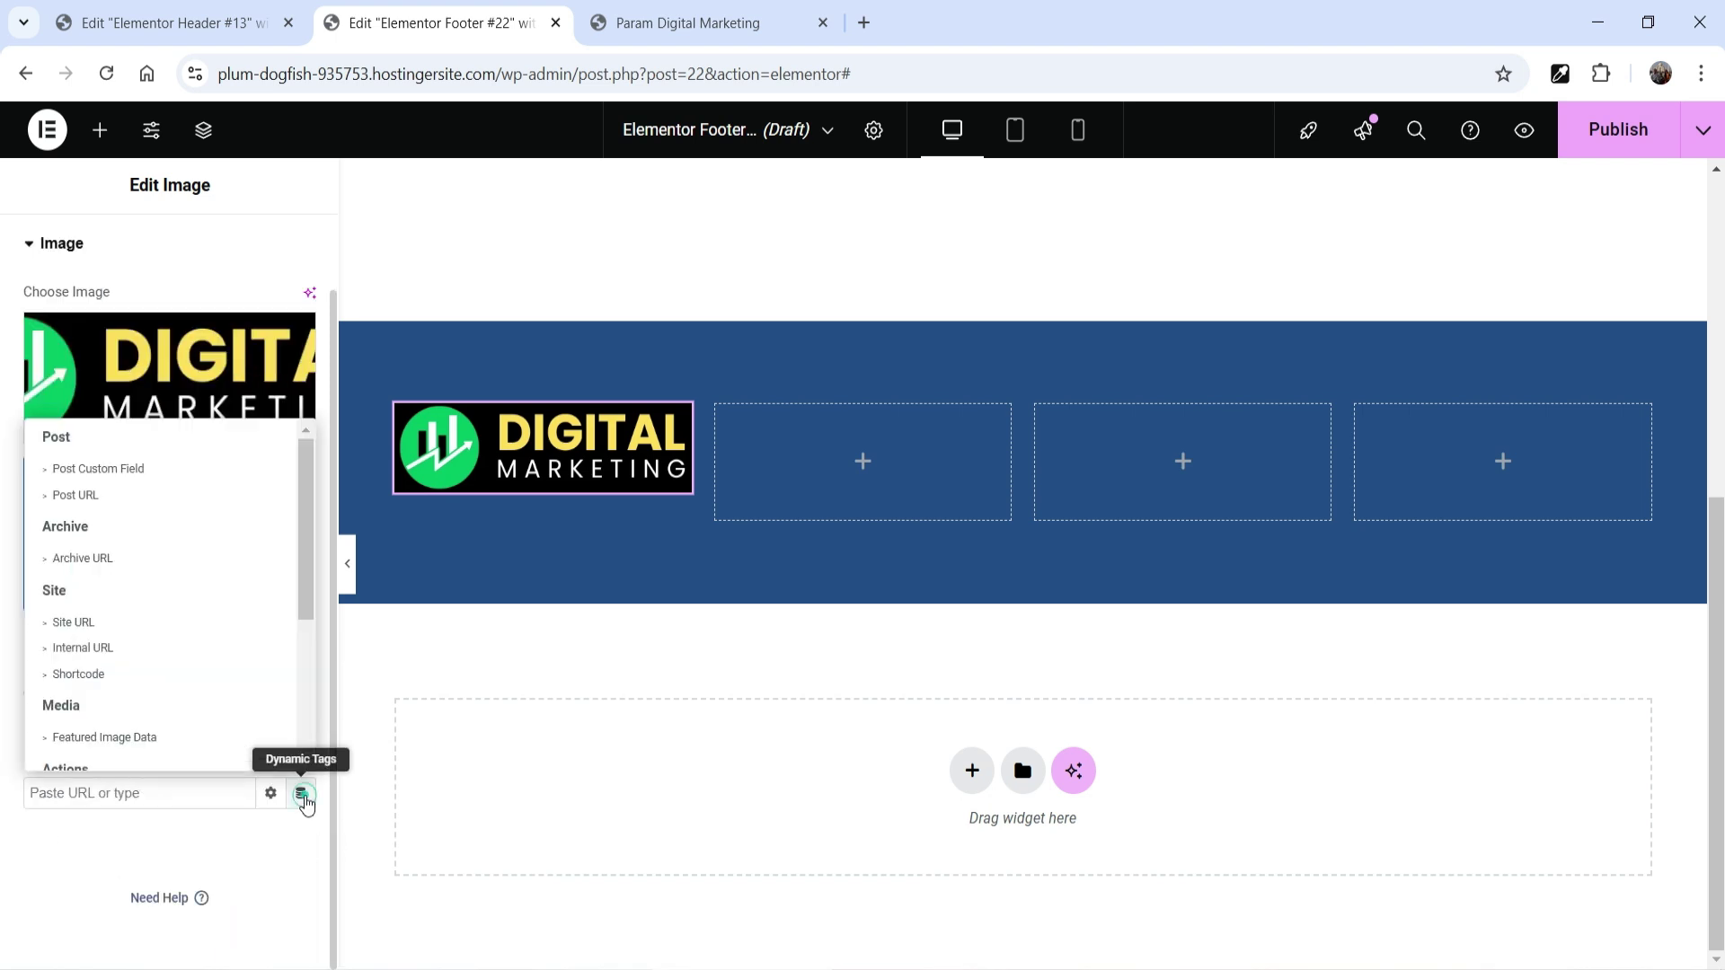
pyautogui.click(54, 622)
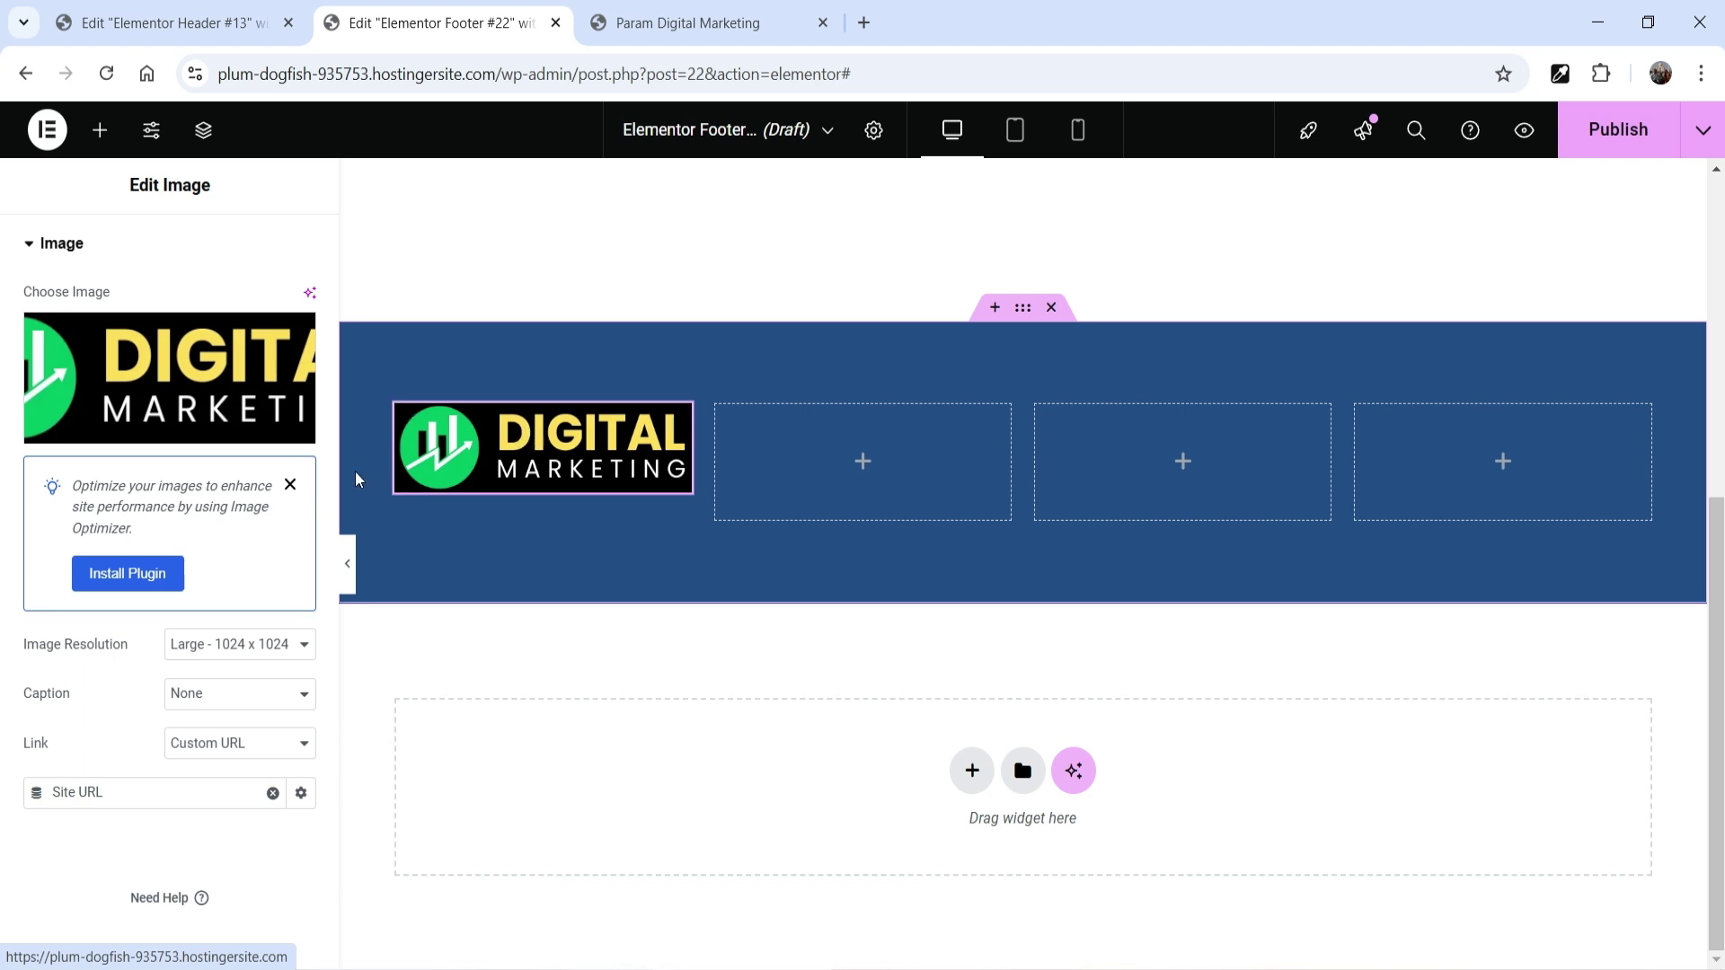
# Step: Round the footer logo's corners with a linked border radius of 19 px
pyautogui.click(165, 256)
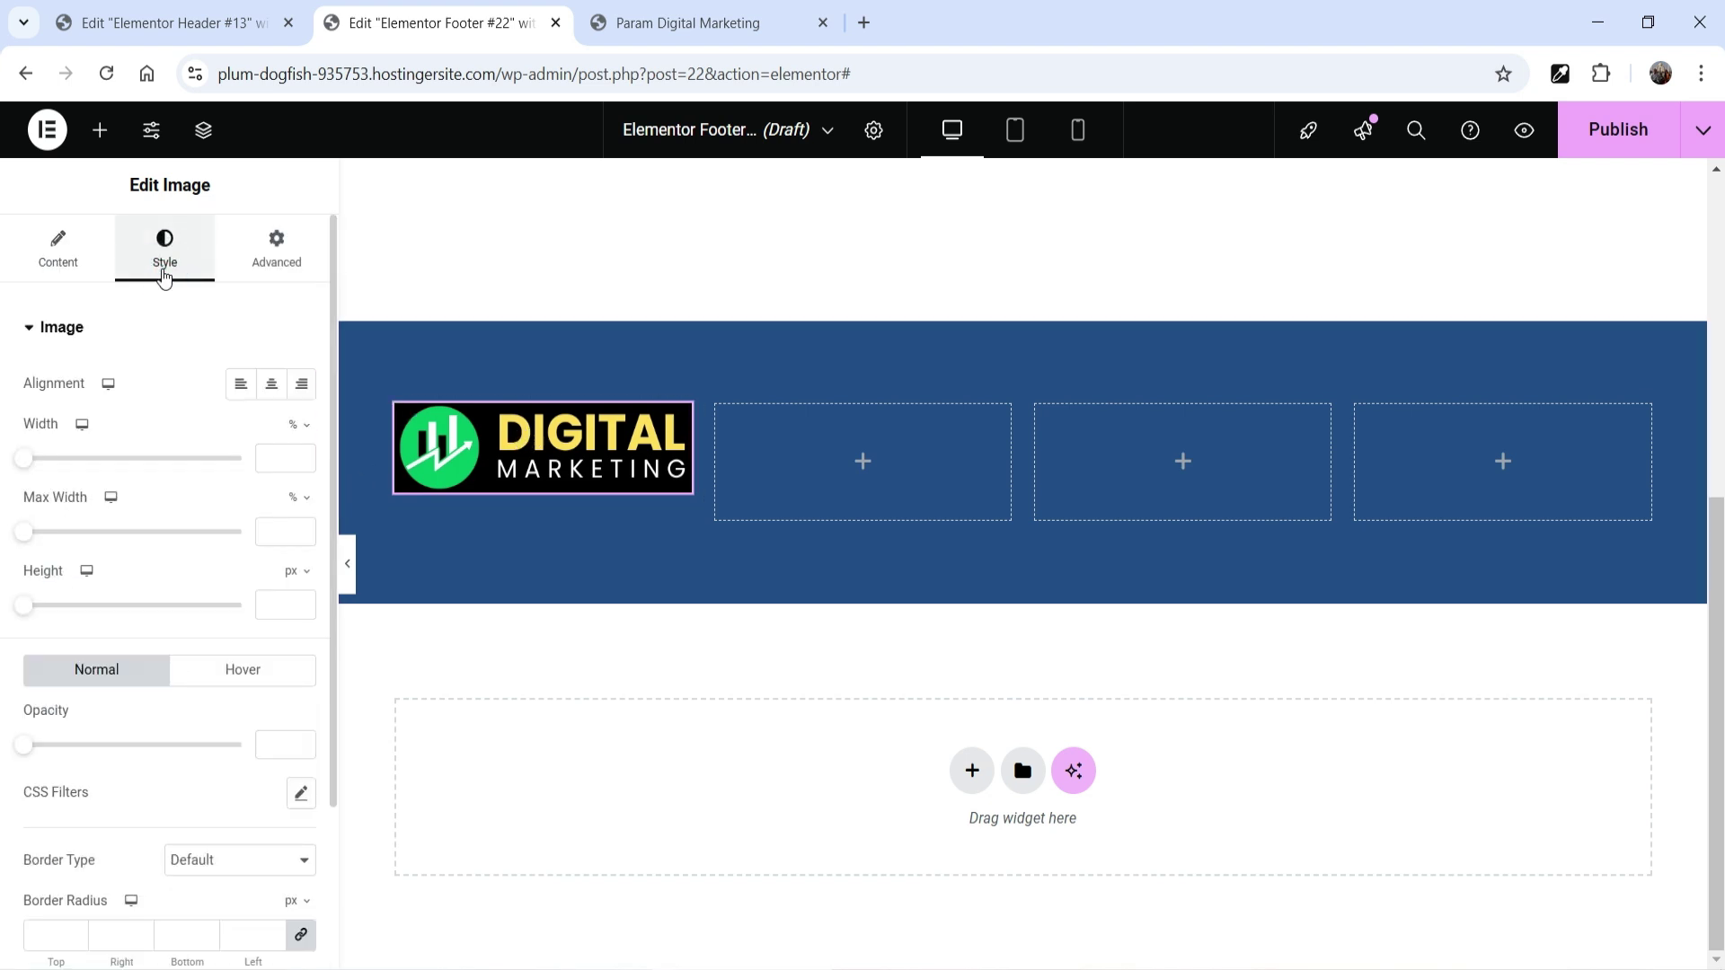
pyautogui.scroll(-2, 117, 666)
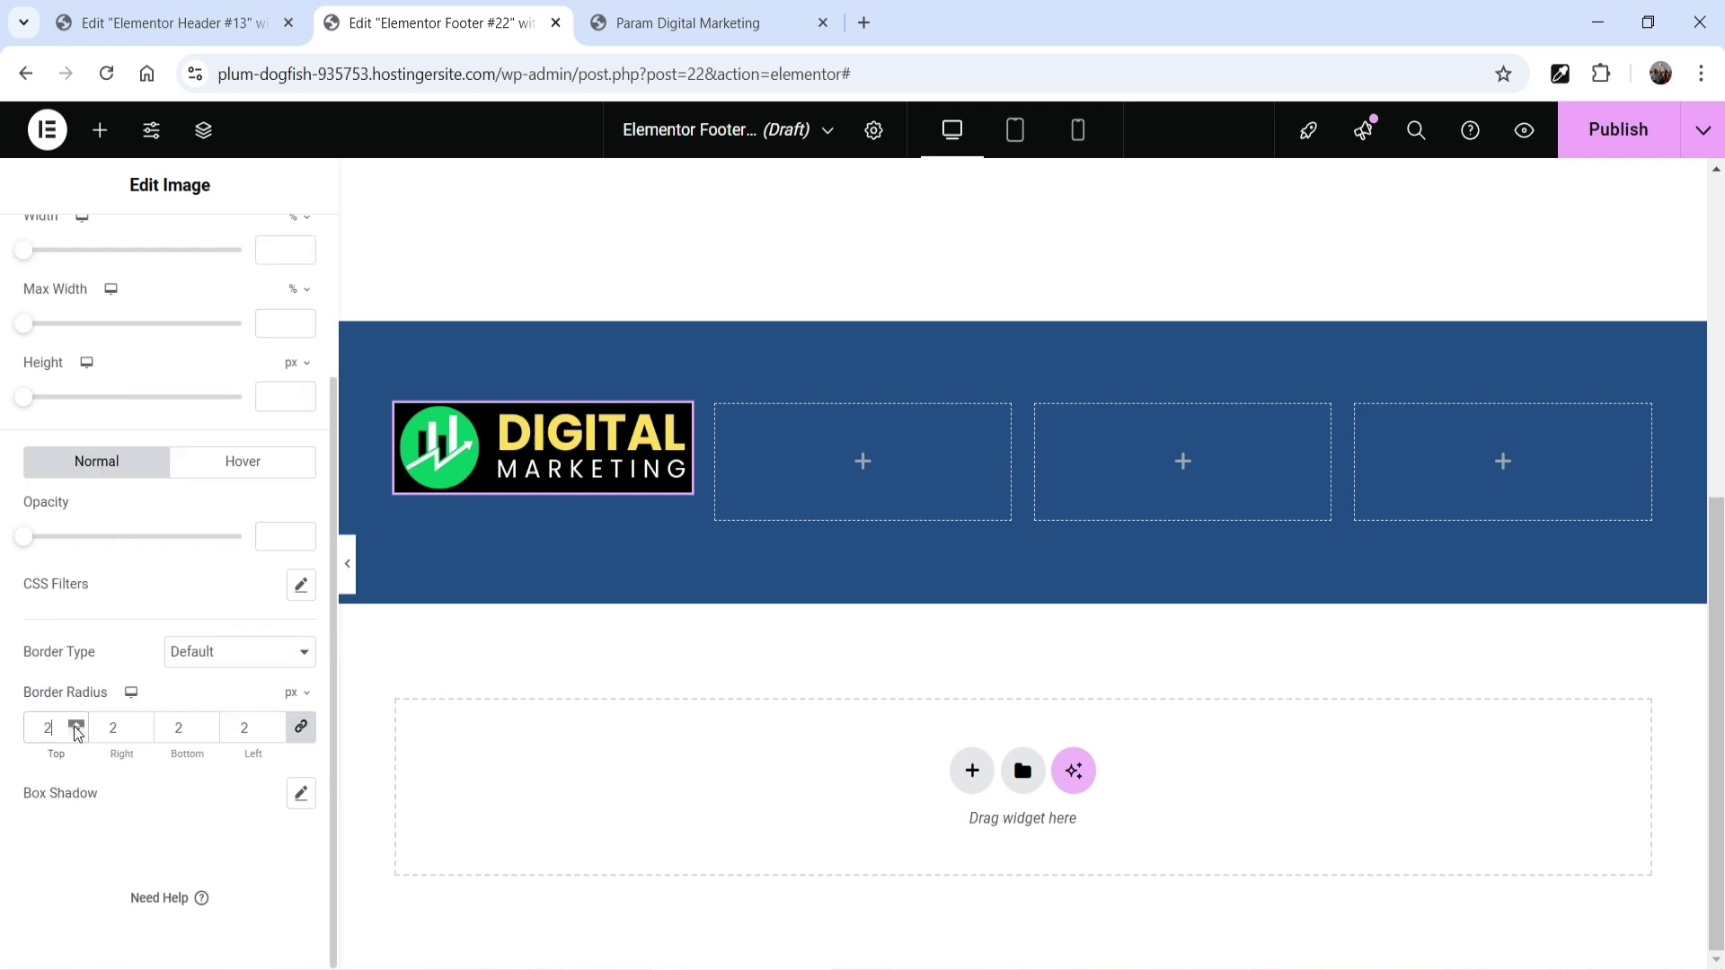
pyautogui.moveTo(76, 725); pyautogui.dragTo(77, 725)
pyautogui.click(576, 558)
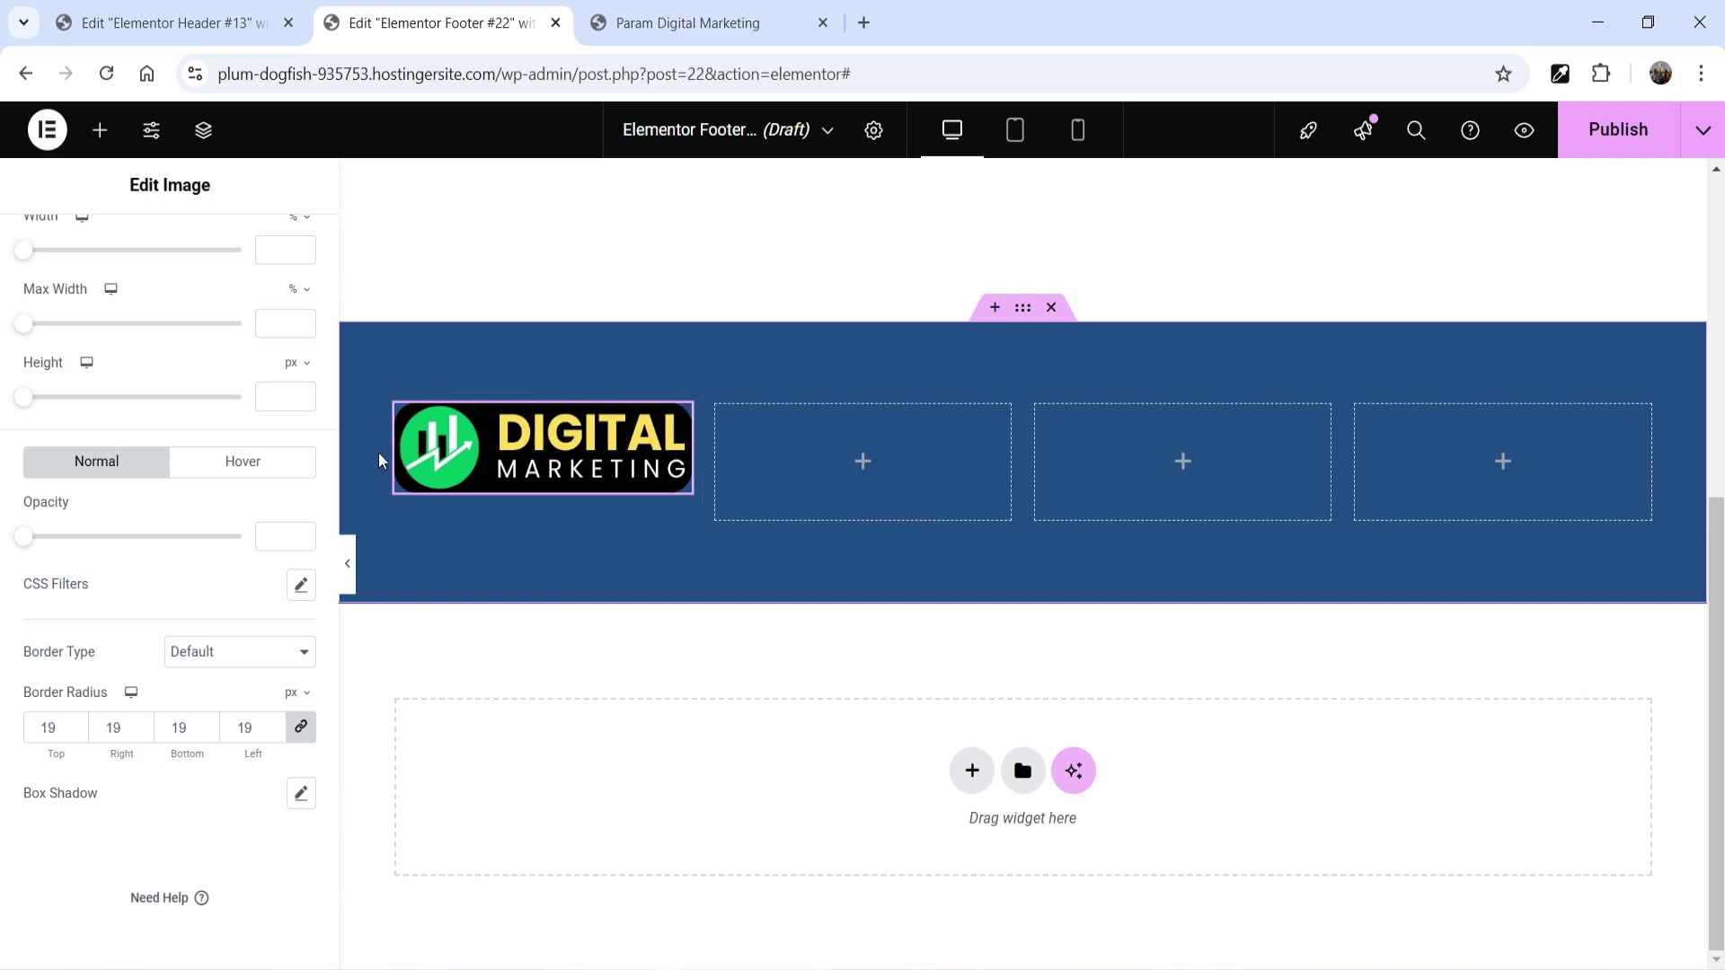
# Step: Center the footer logo within its column and set its width to 100%
pyautogui.scroll(3, 60, 665)
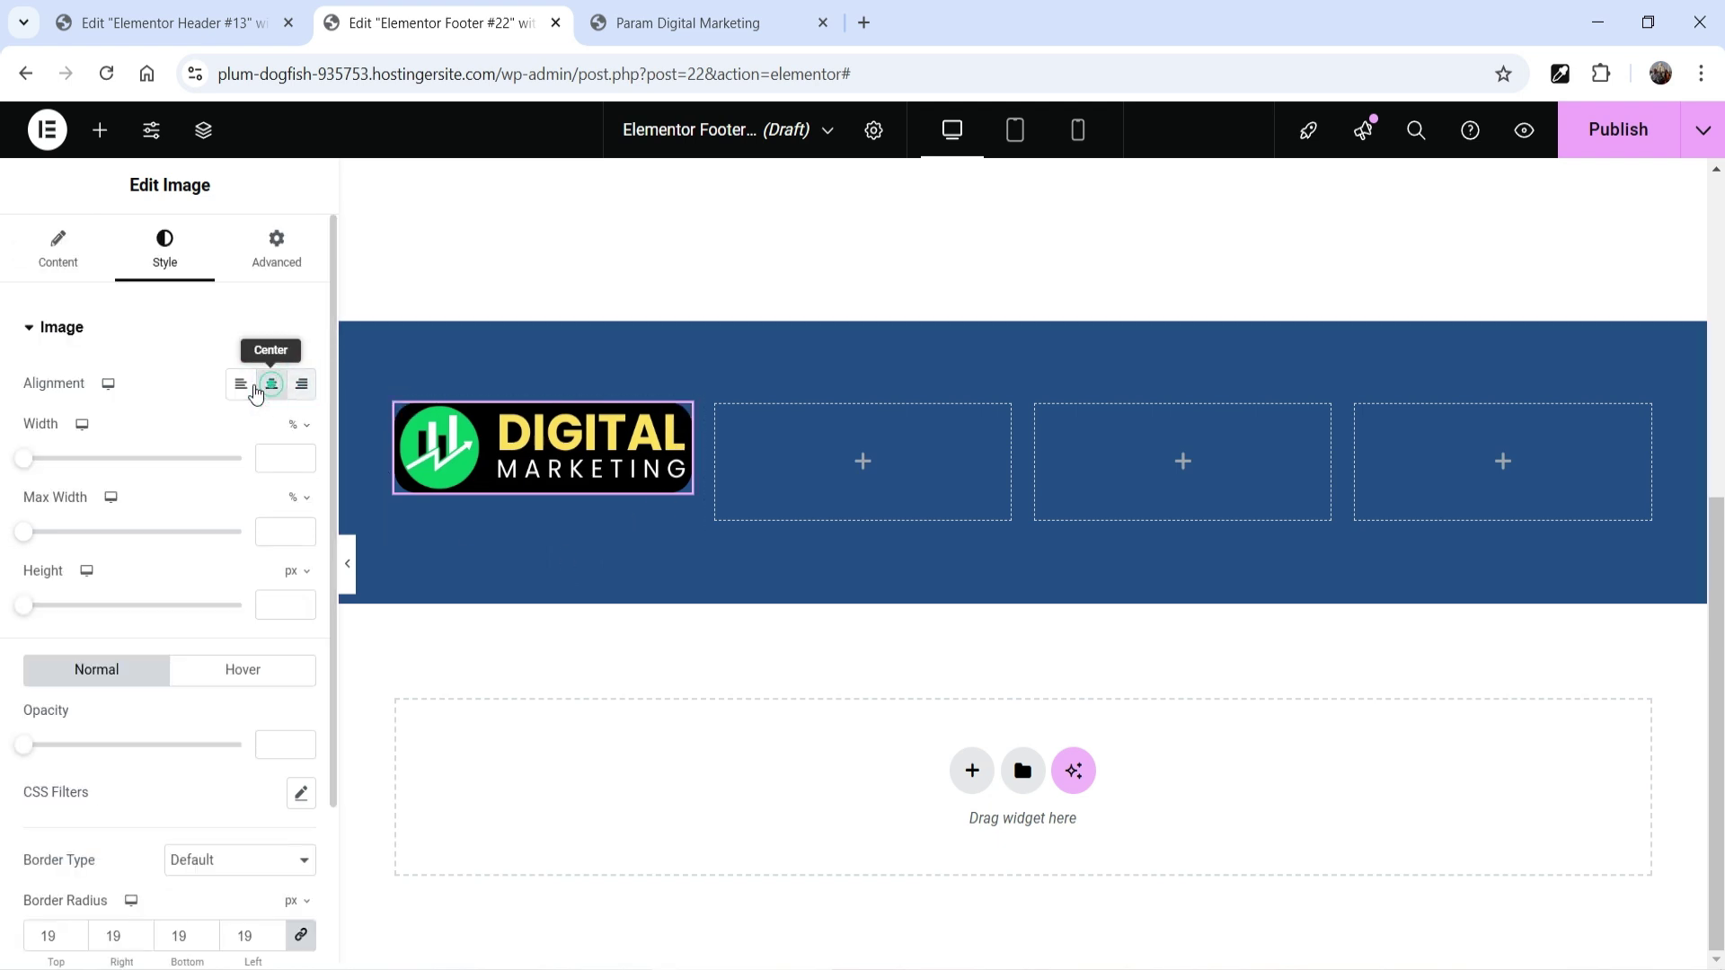
pyautogui.click(240, 384)
pyautogui.click(268, 386)
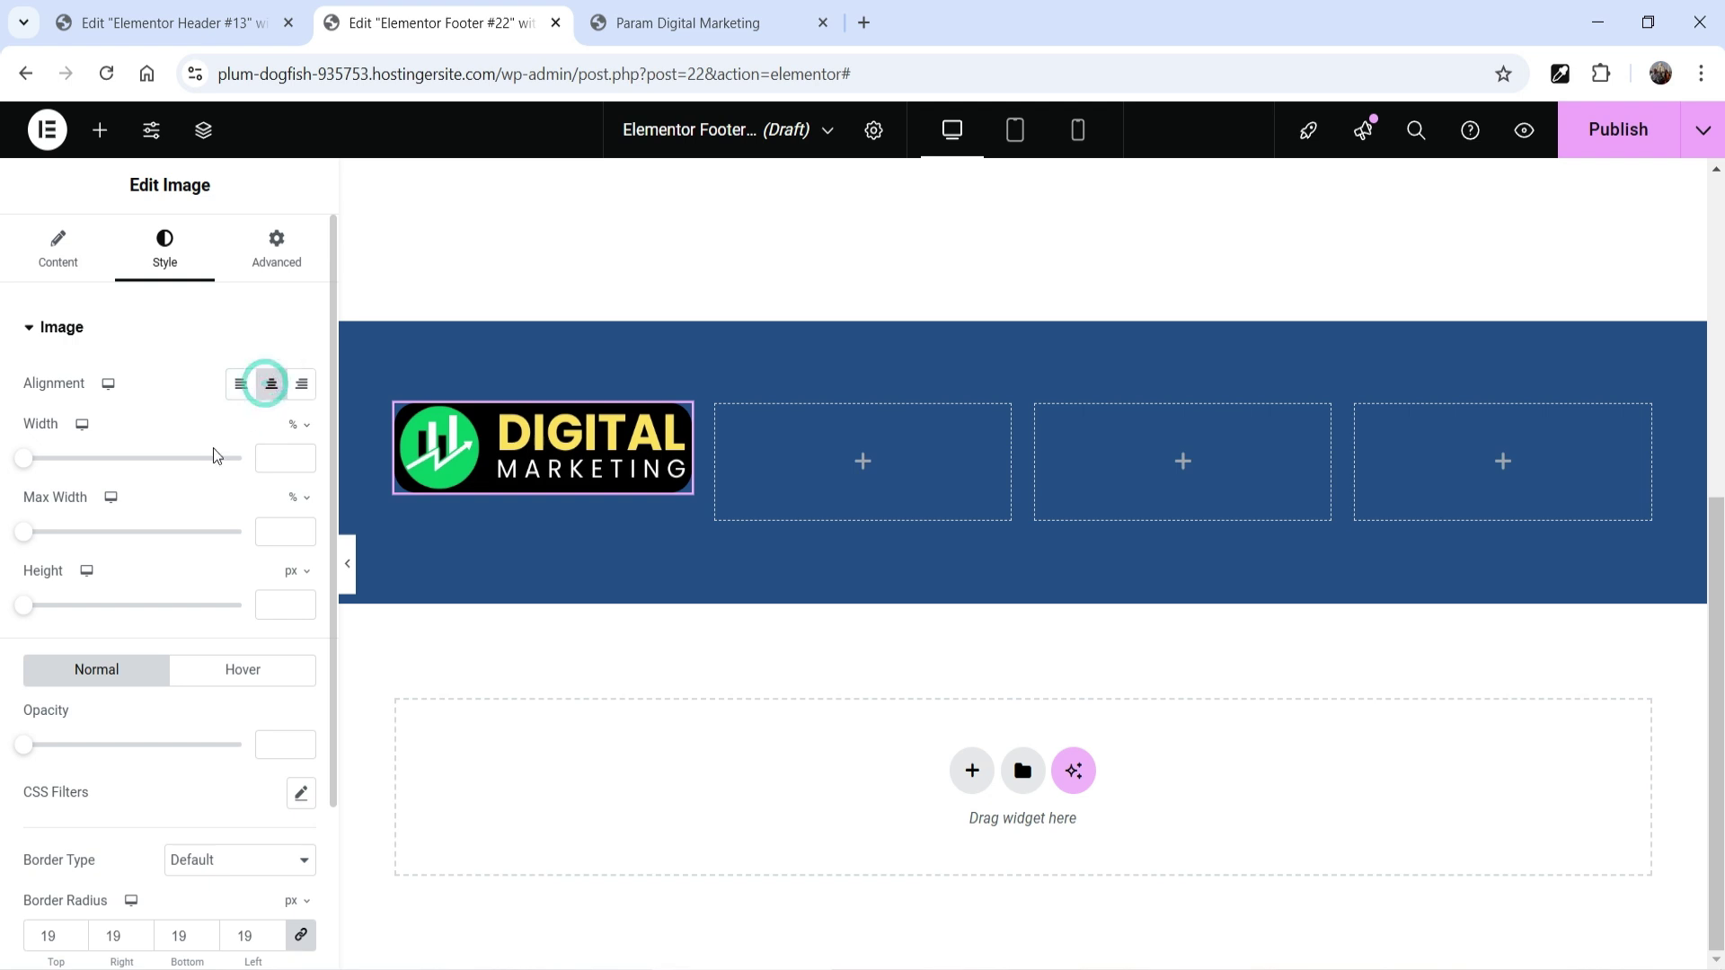
pyautogui.moveTo(23, 462); pyautogui.dragTo(270, 458)
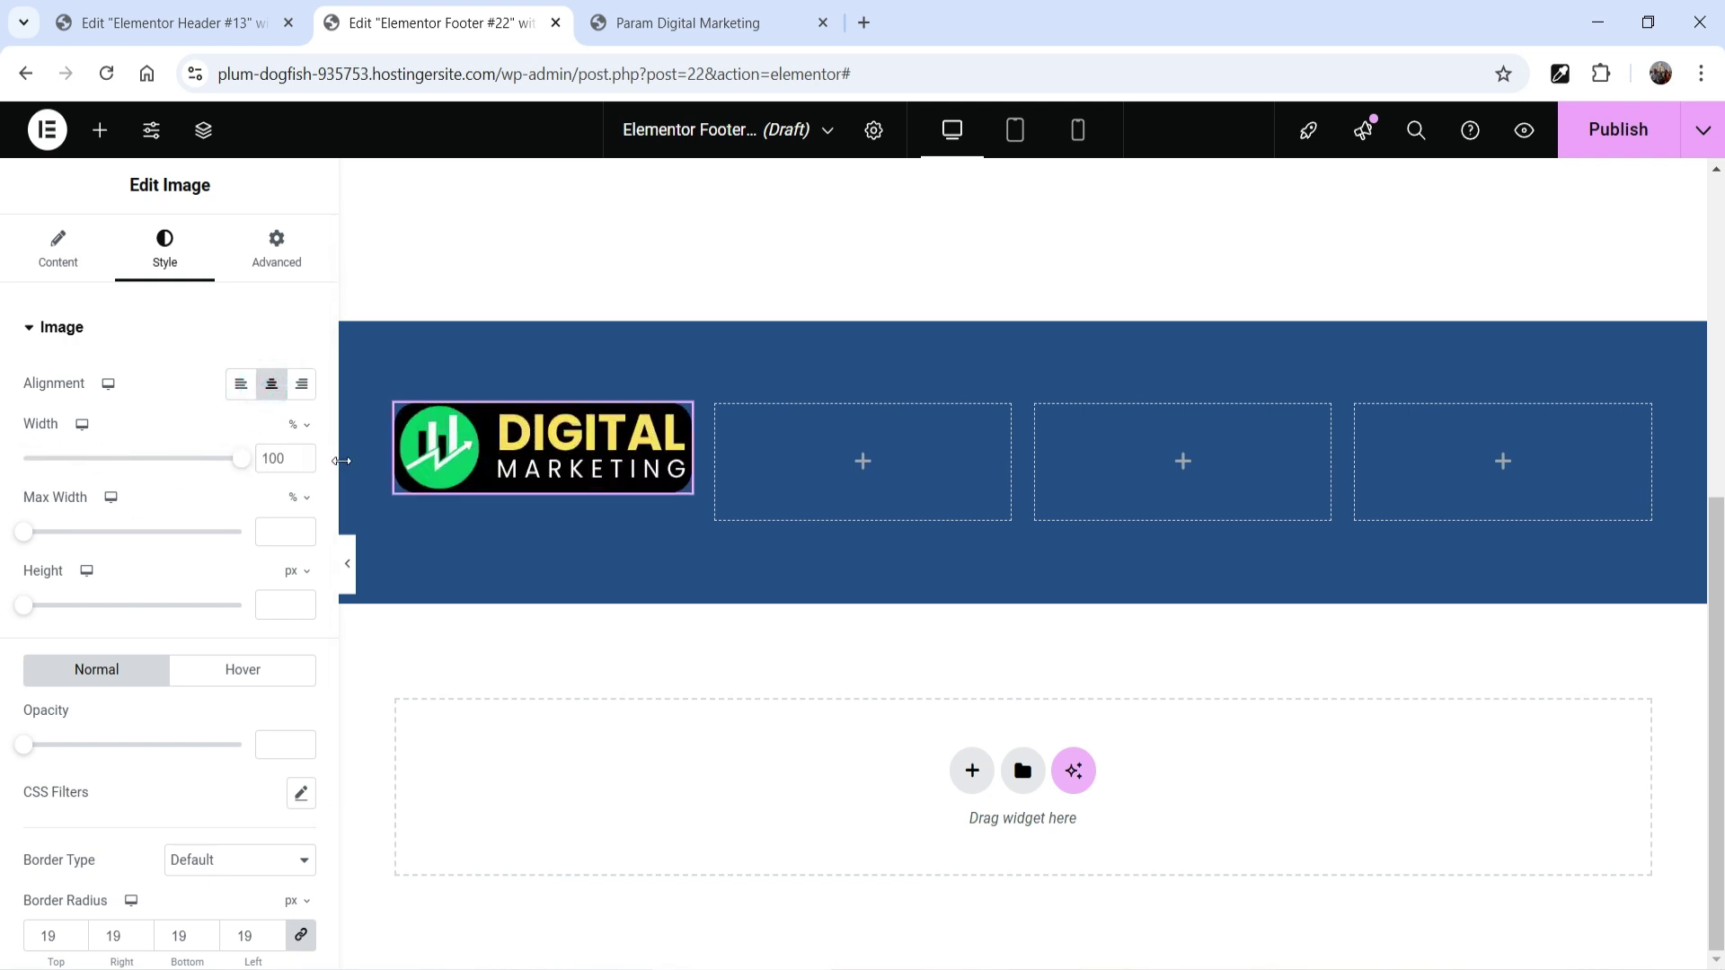
pyautogui.click(300, 424)
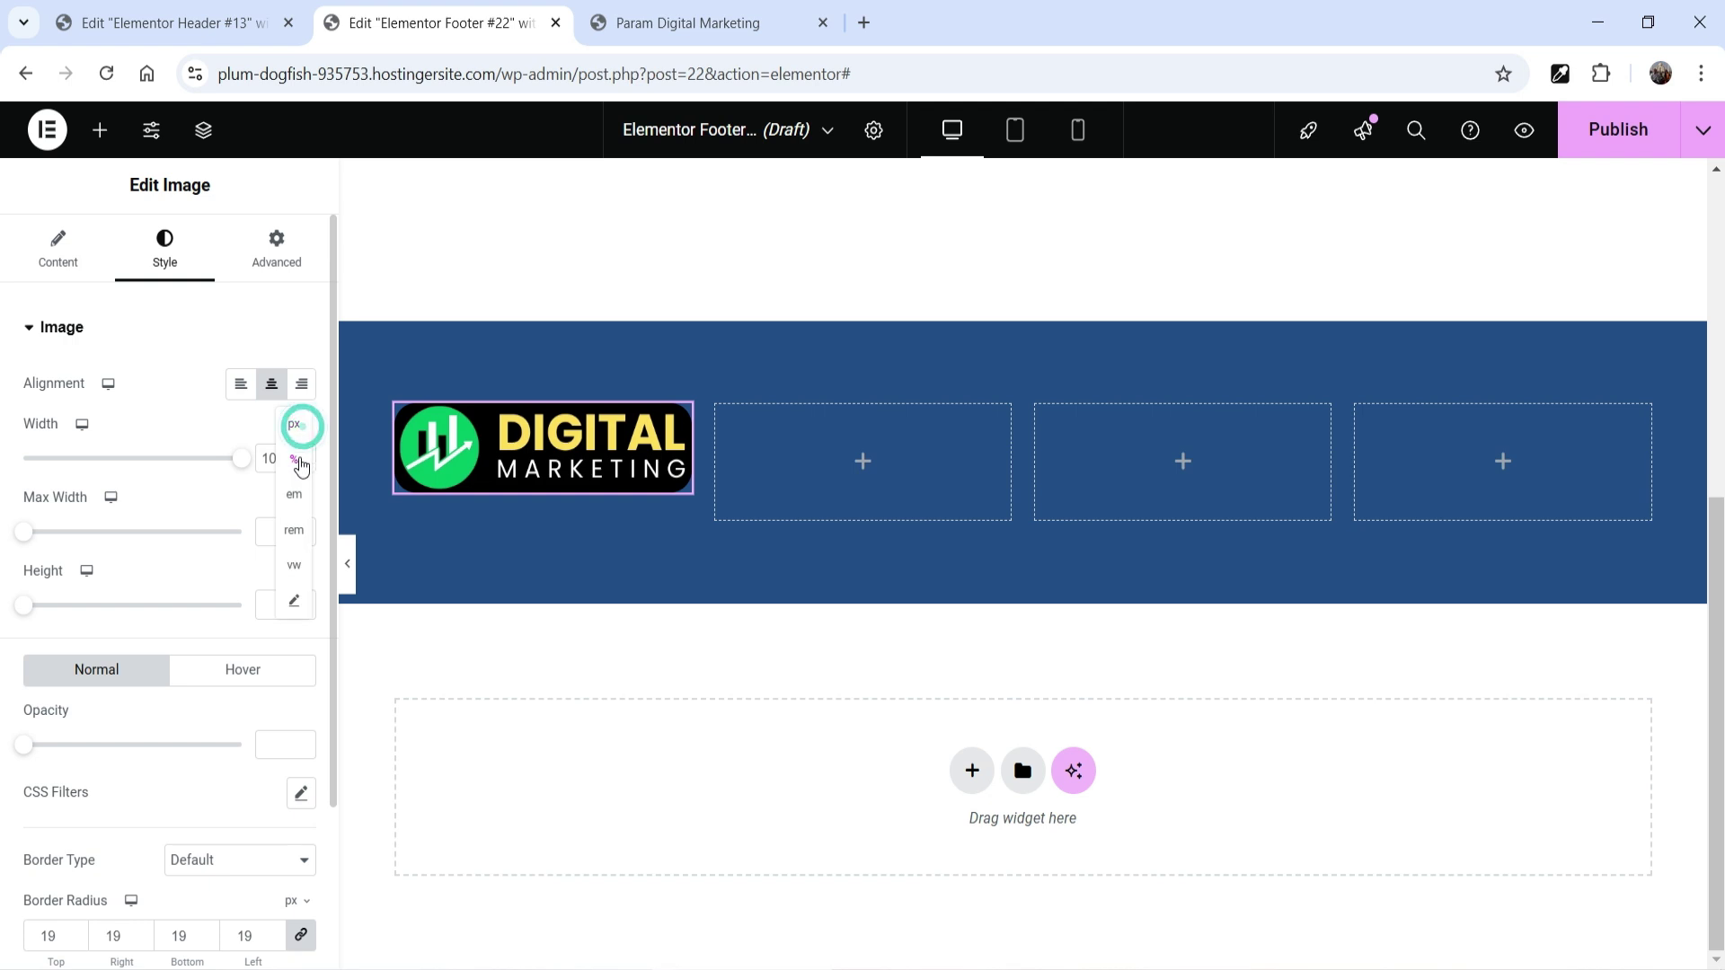
pyautogui.click(185, 434)
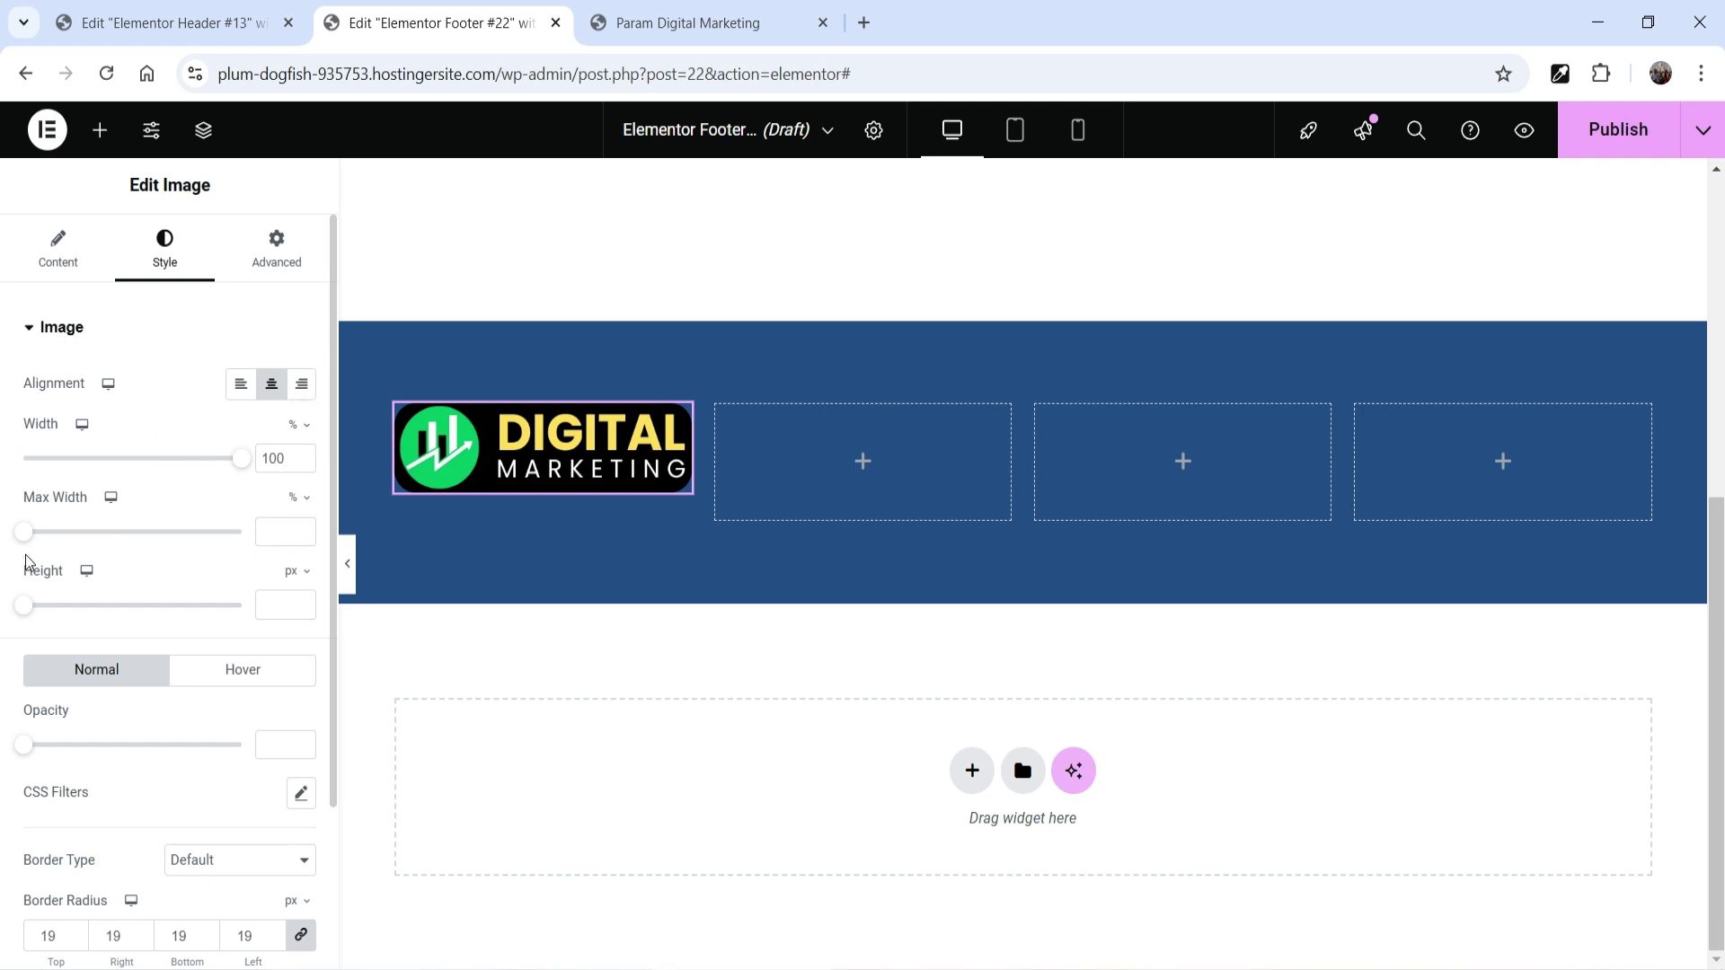
# Step: Set the footer logo's normal opacity to 1 and give its hover state a reduced opacity
pyautogui.scroll(-1, 140, 559)
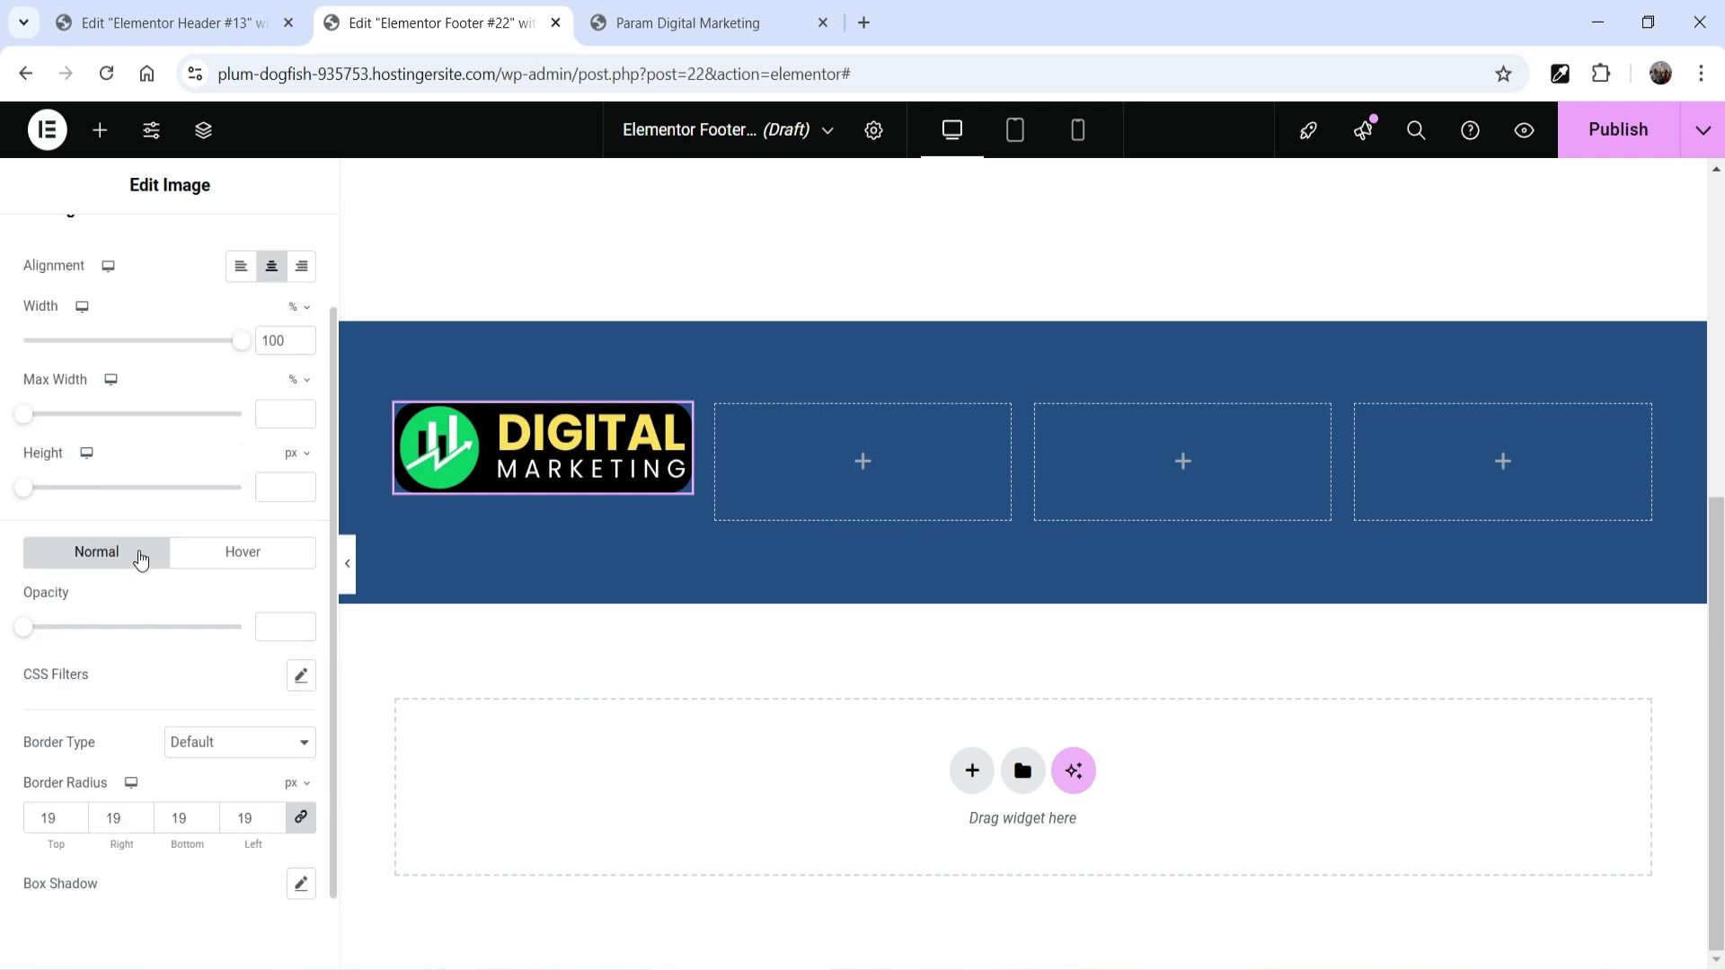
pyautogui.scroll(-1, 98, 598)
pyautogui.moveTo(26, 541); pyautogui.dragTo(256, 537)
pyautogui.click(261, 479)
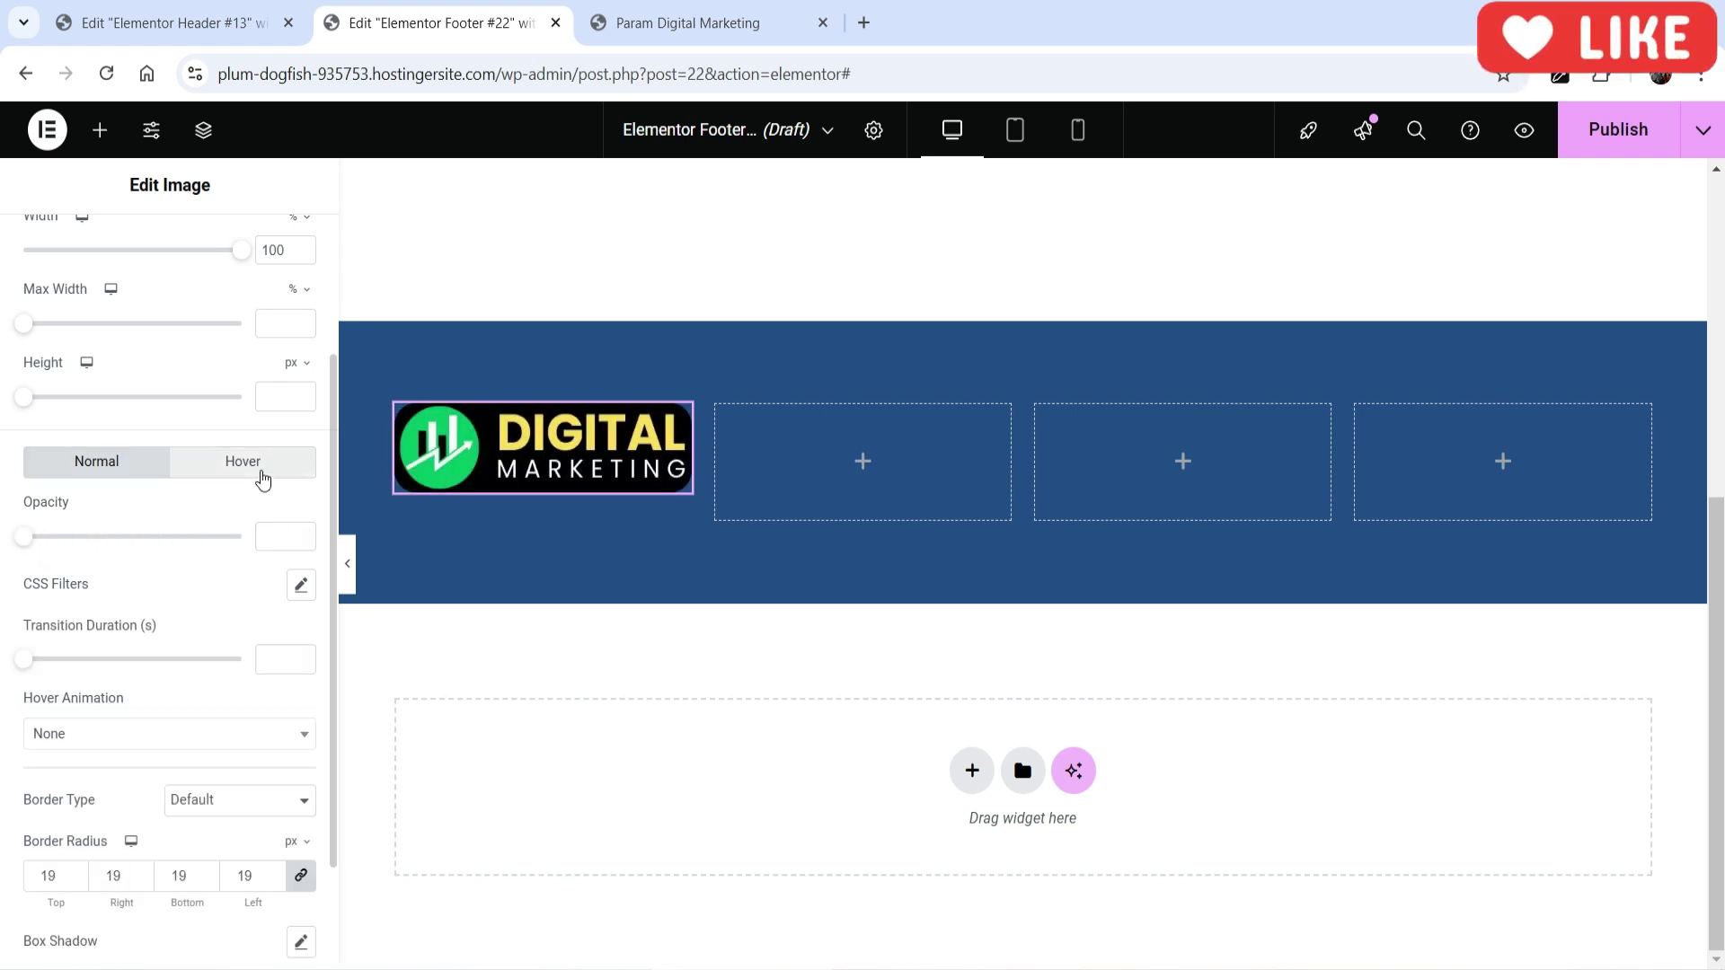
pyautogui.moveTo(25, 543); pyautogui.dragTo(146, 539)
pyautogui.click(450, 489)
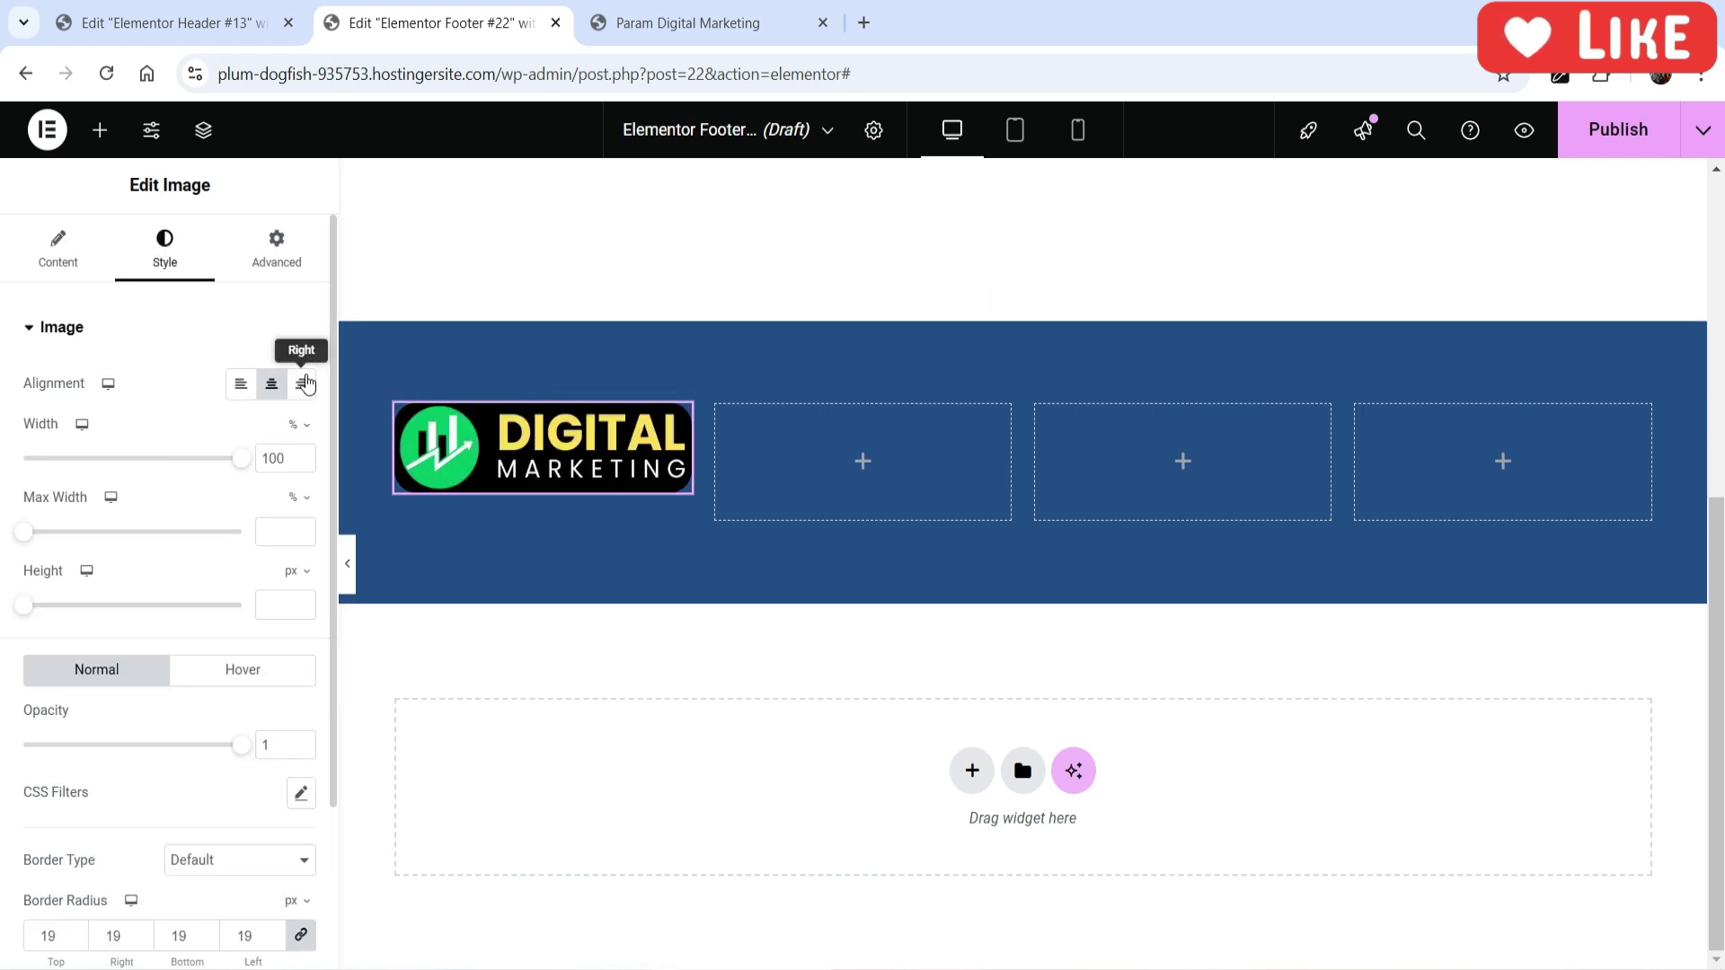
# Step: Try Scrolling Effects in the footer logo's motion effects and turn the option back off
pyautogui.click(298, 256)
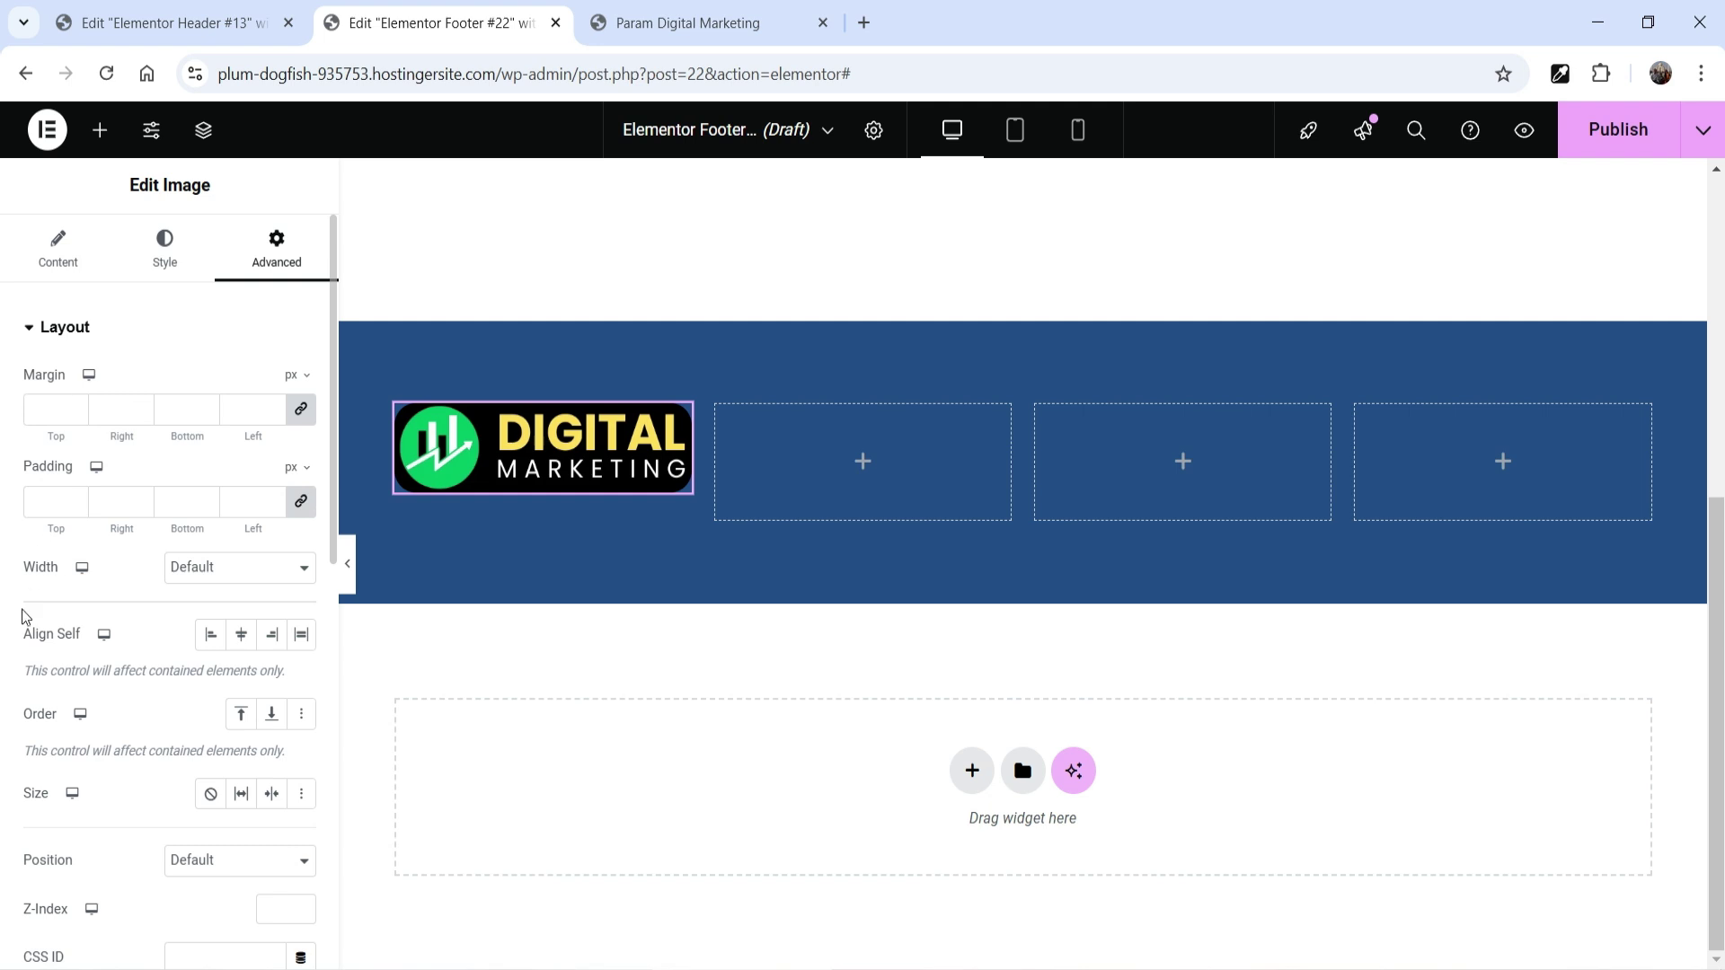
pyautogui.scroll(-3, 44, 580)
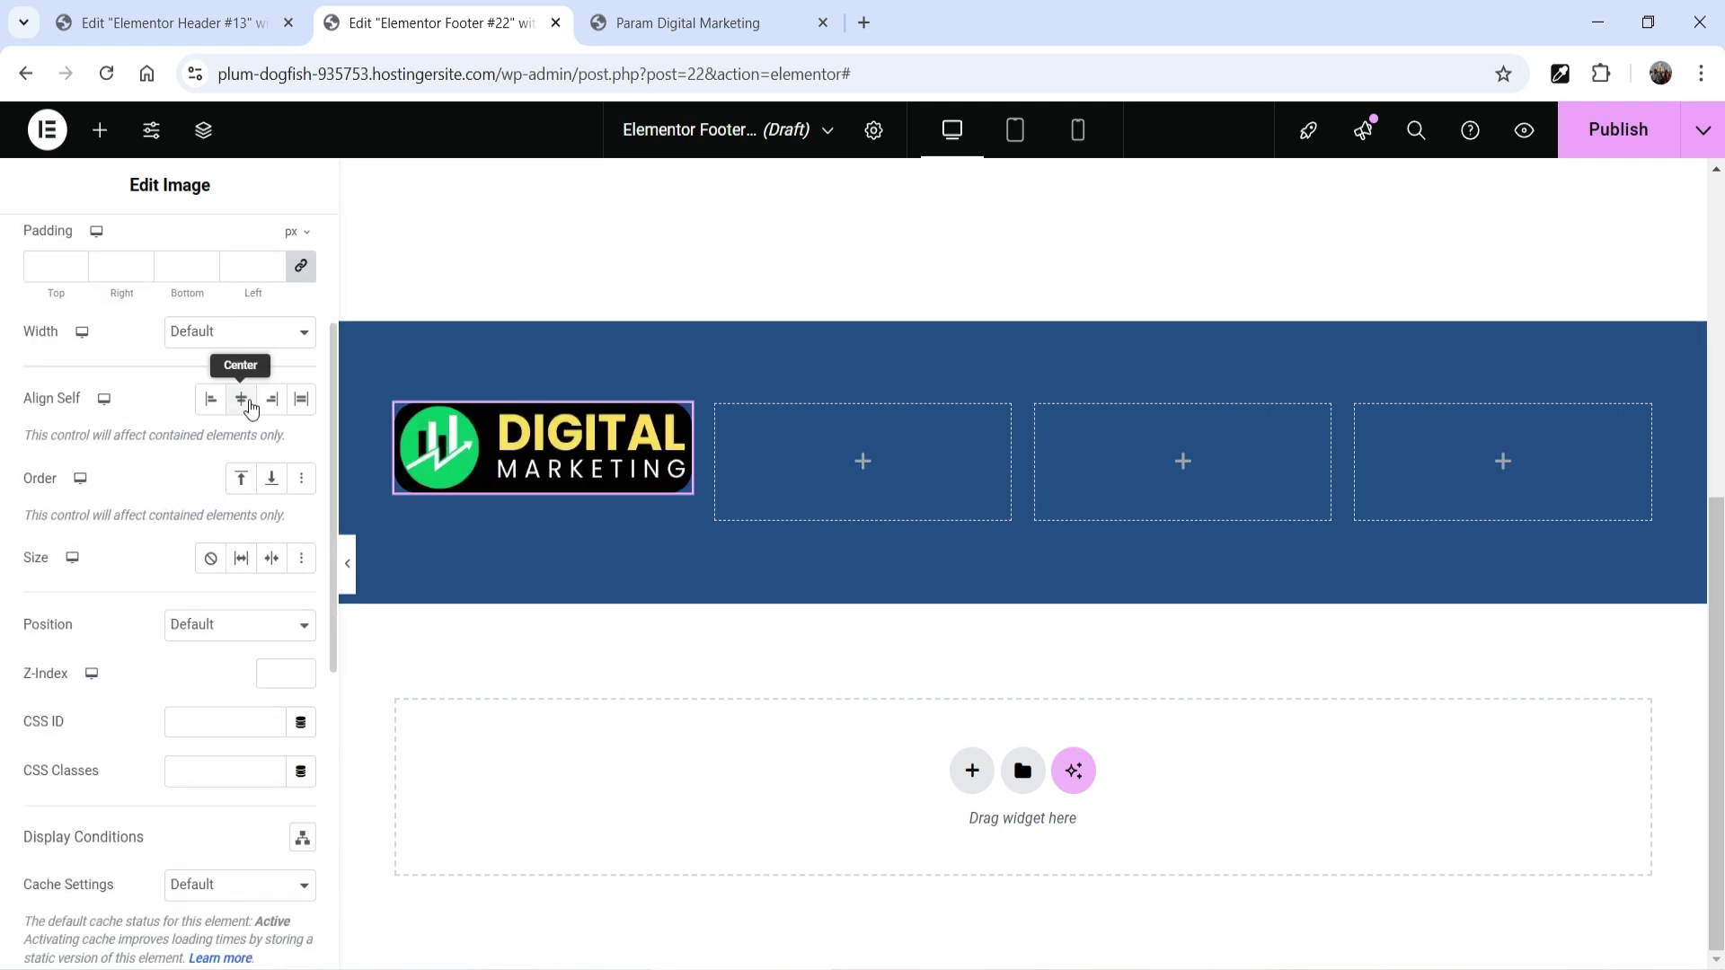
pyautogui.scroll(-2, 139, 627)
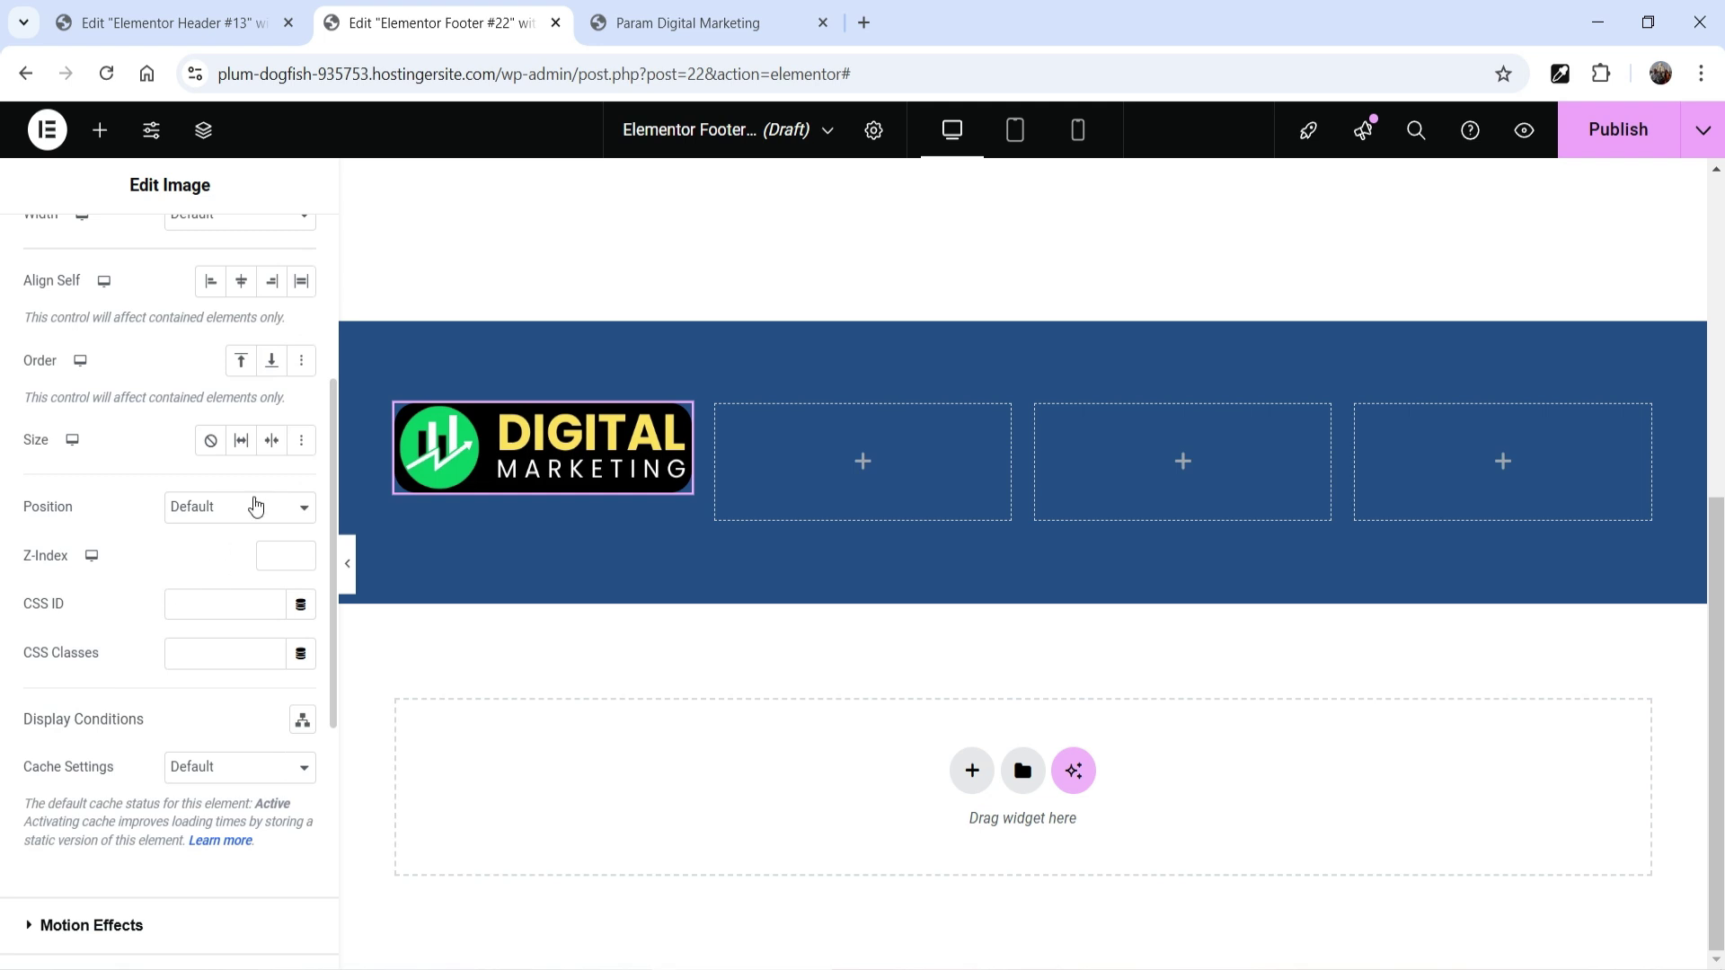
pyautogui.scroll(-3, 116, 579)
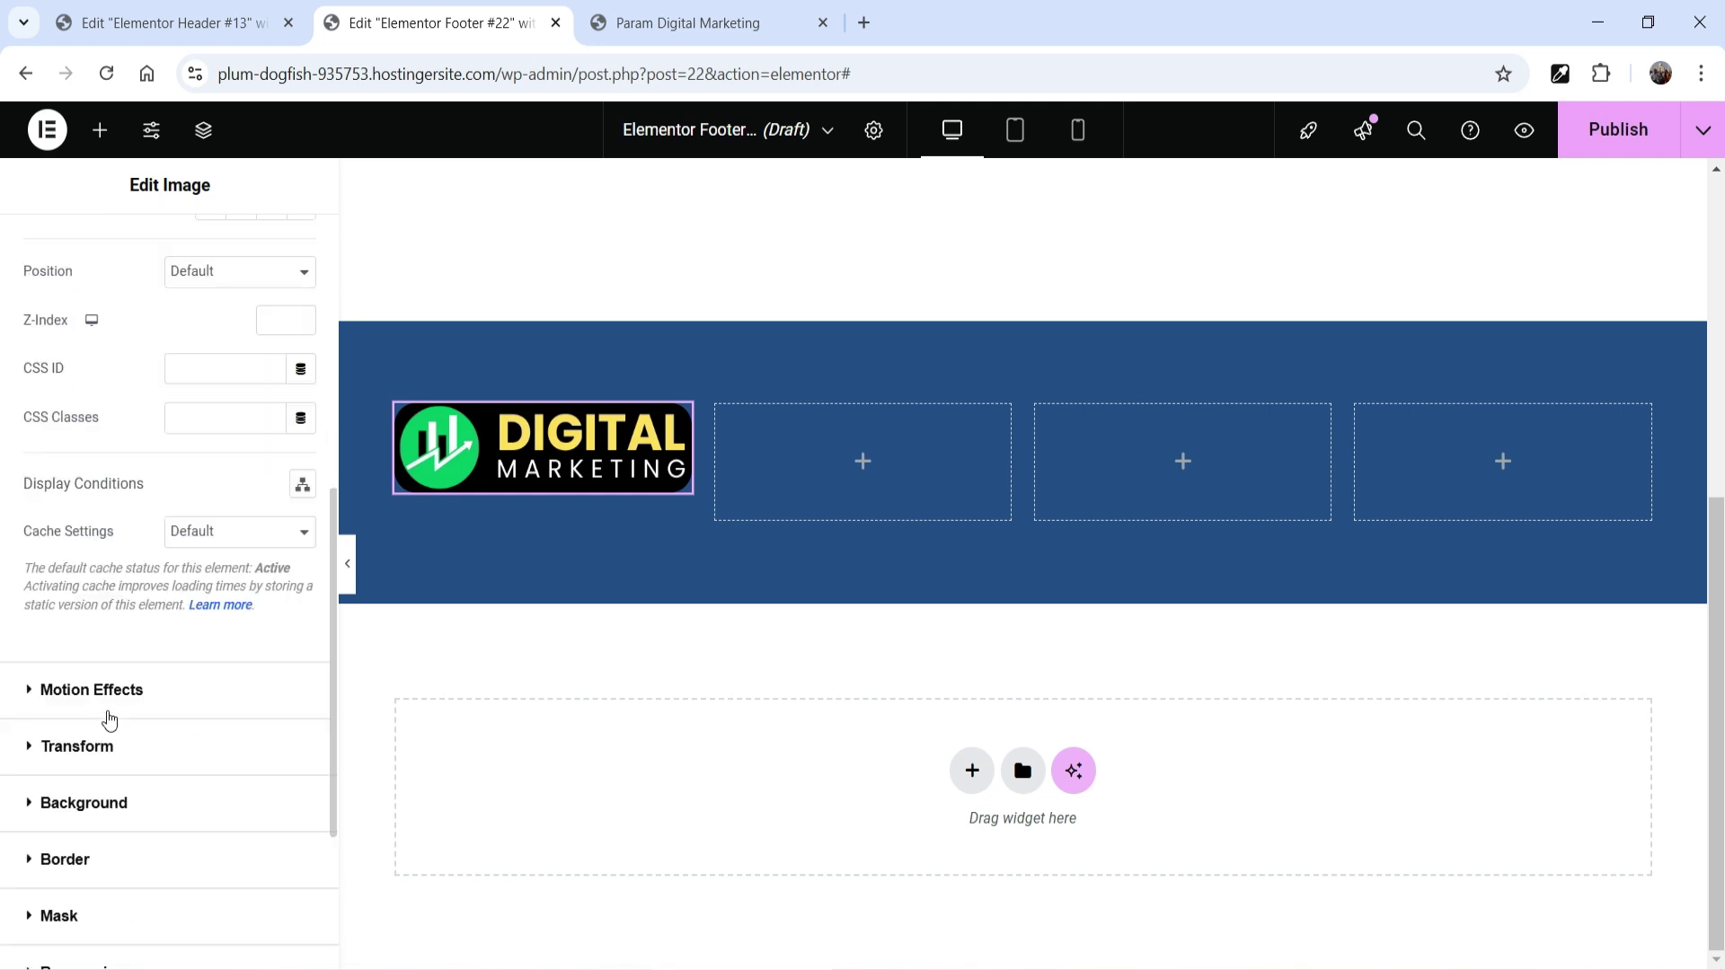
pyautogui.click(108, 693)
pyautogui.click(261, 437)
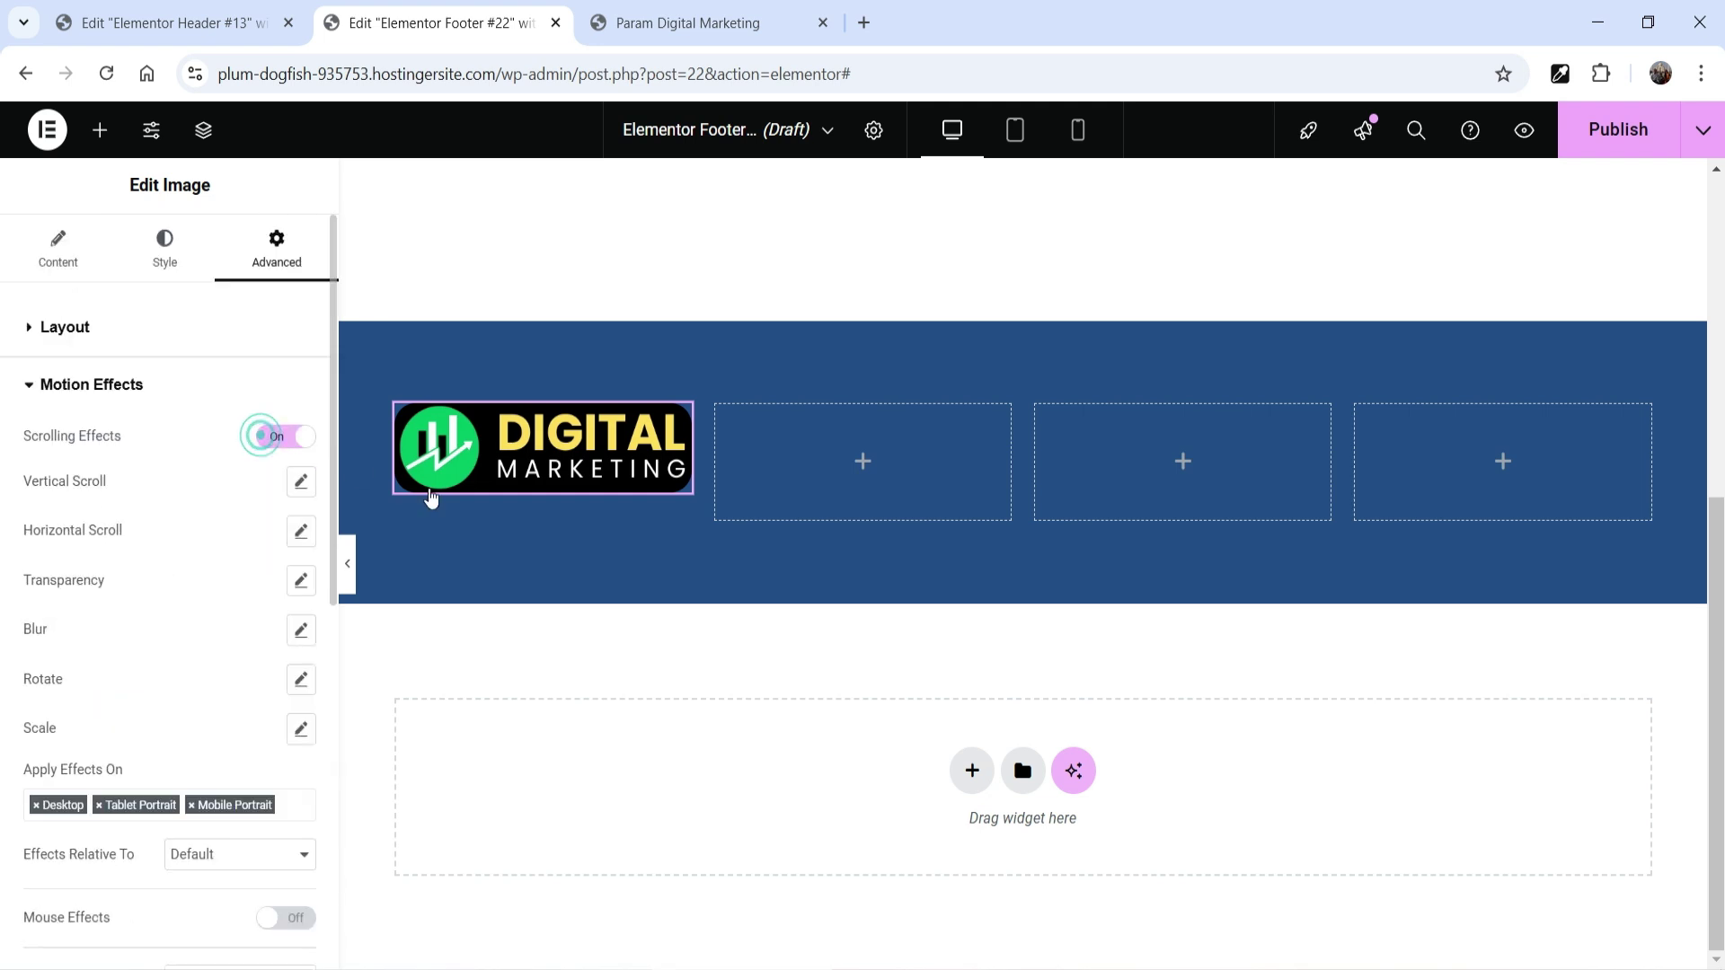
pyautogui.scroll(3, 520, 516)
pyautogui.click(277, 437)
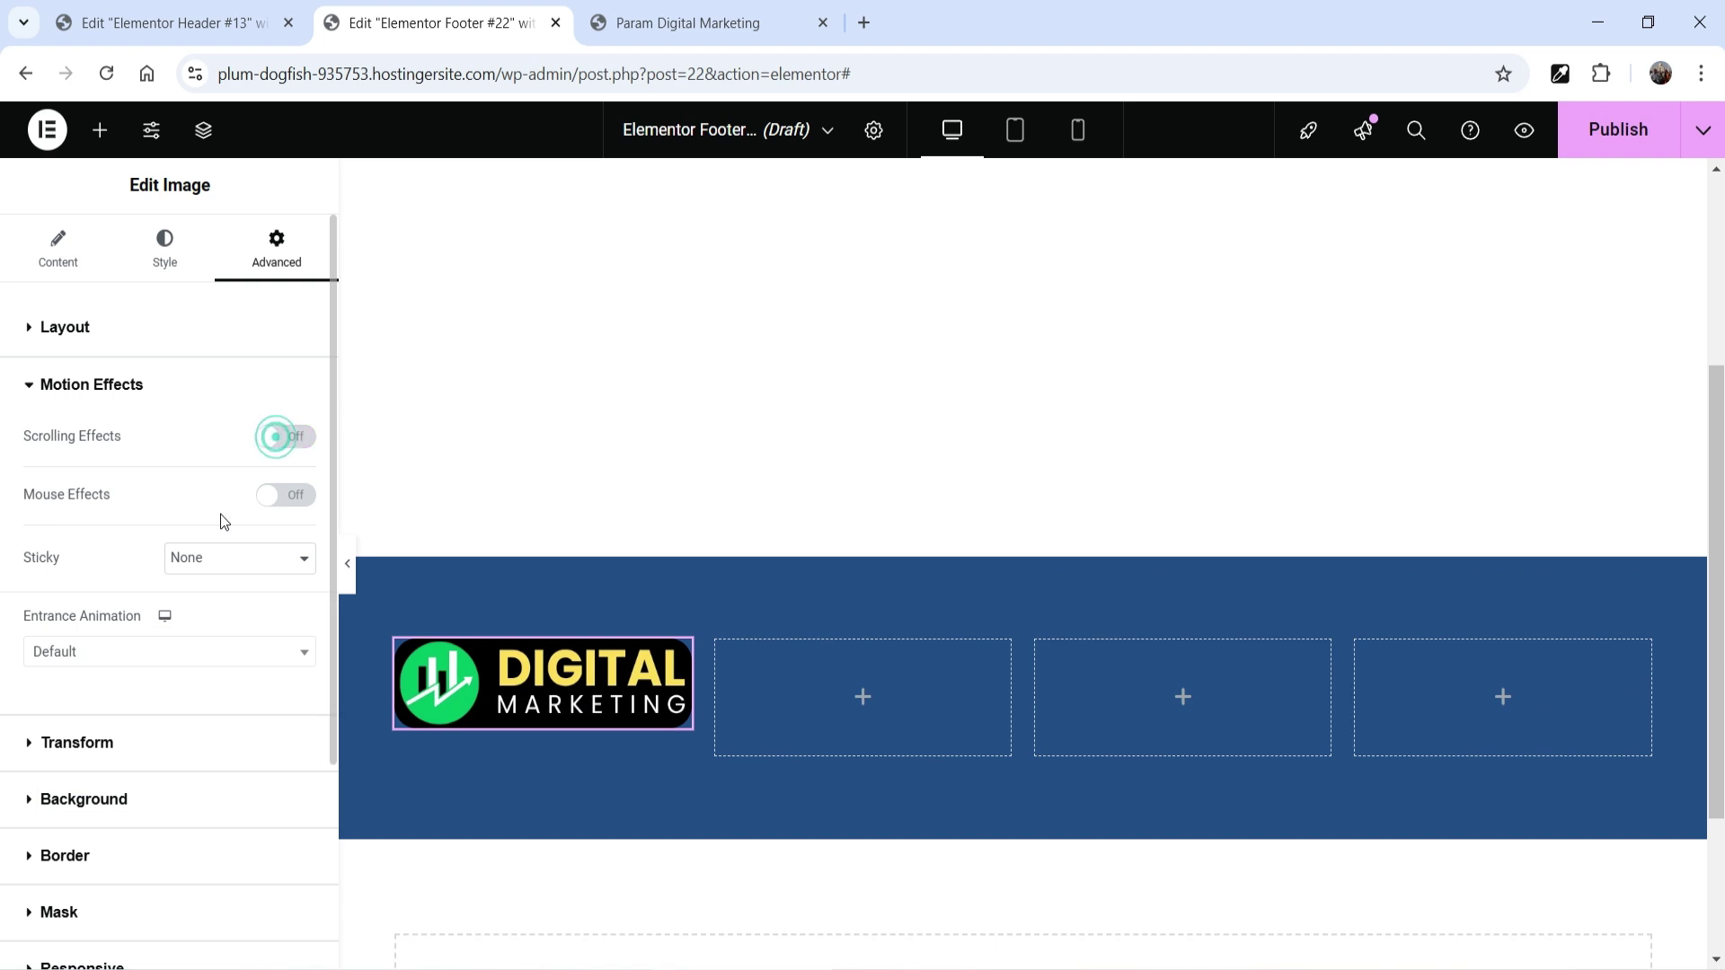
# Step: Look through the entrance animation options for the footer logo without choosing one
pyautogui.scroll(-2, 220, 514)
pyautogui.click(135, 534)
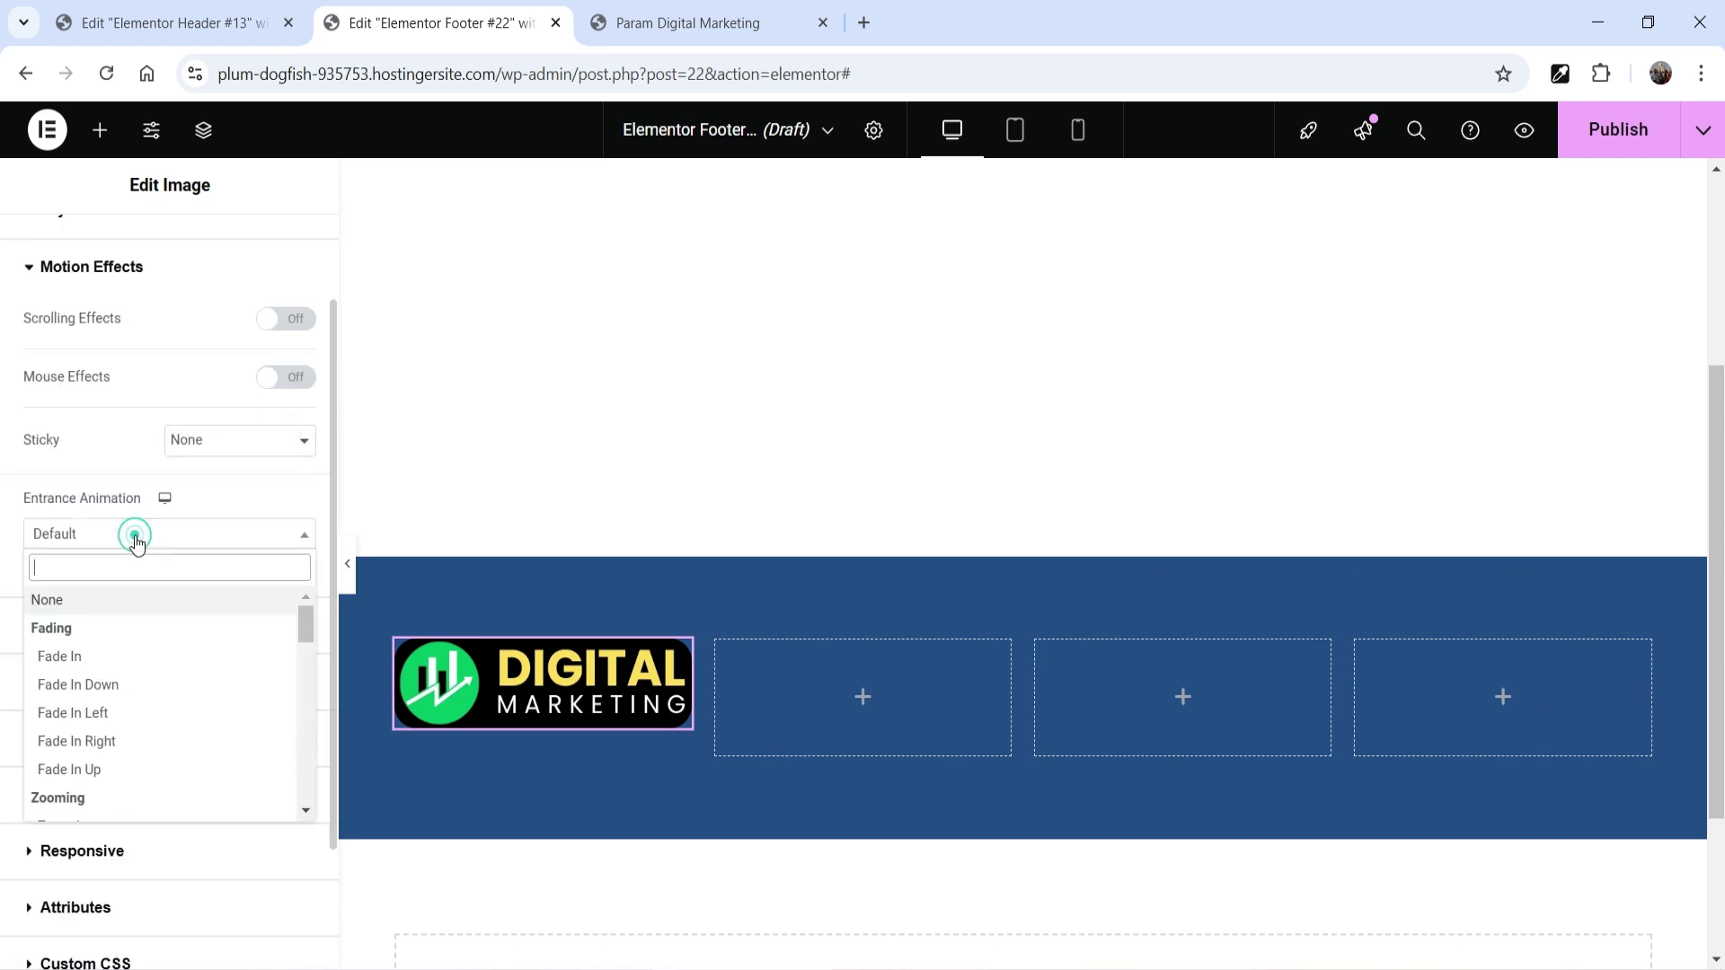
pyautogui.scroll(-3, 137, 544)
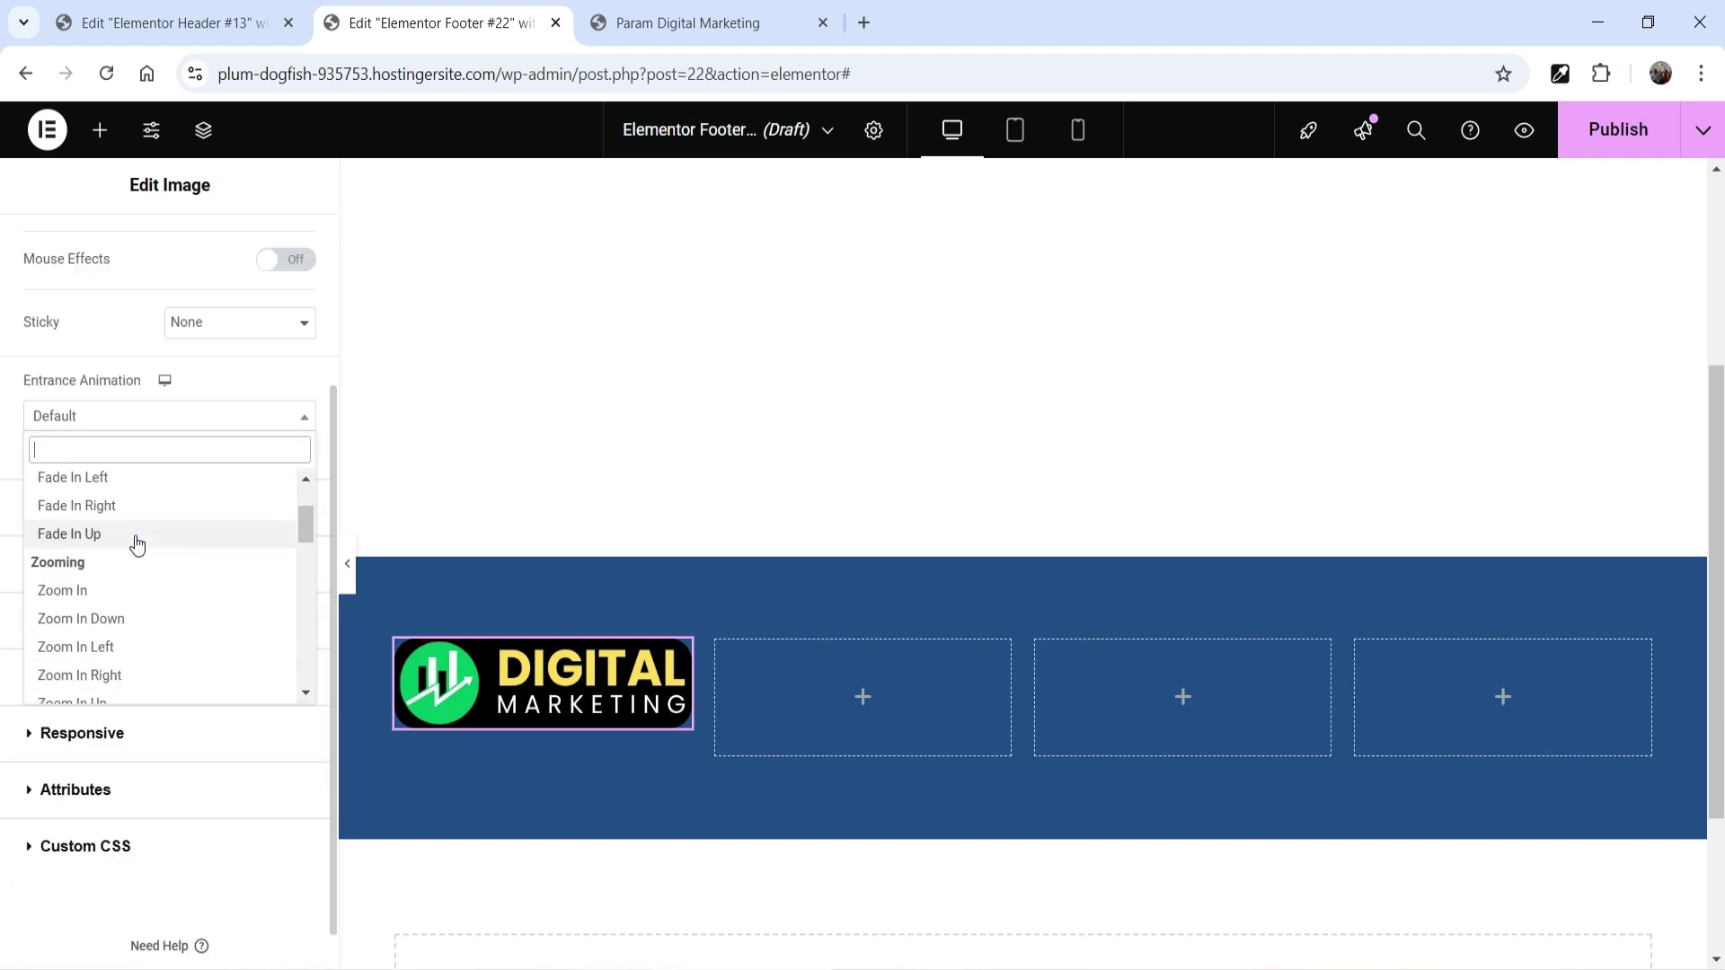
pyautogui.scroll(3, 136, 539)
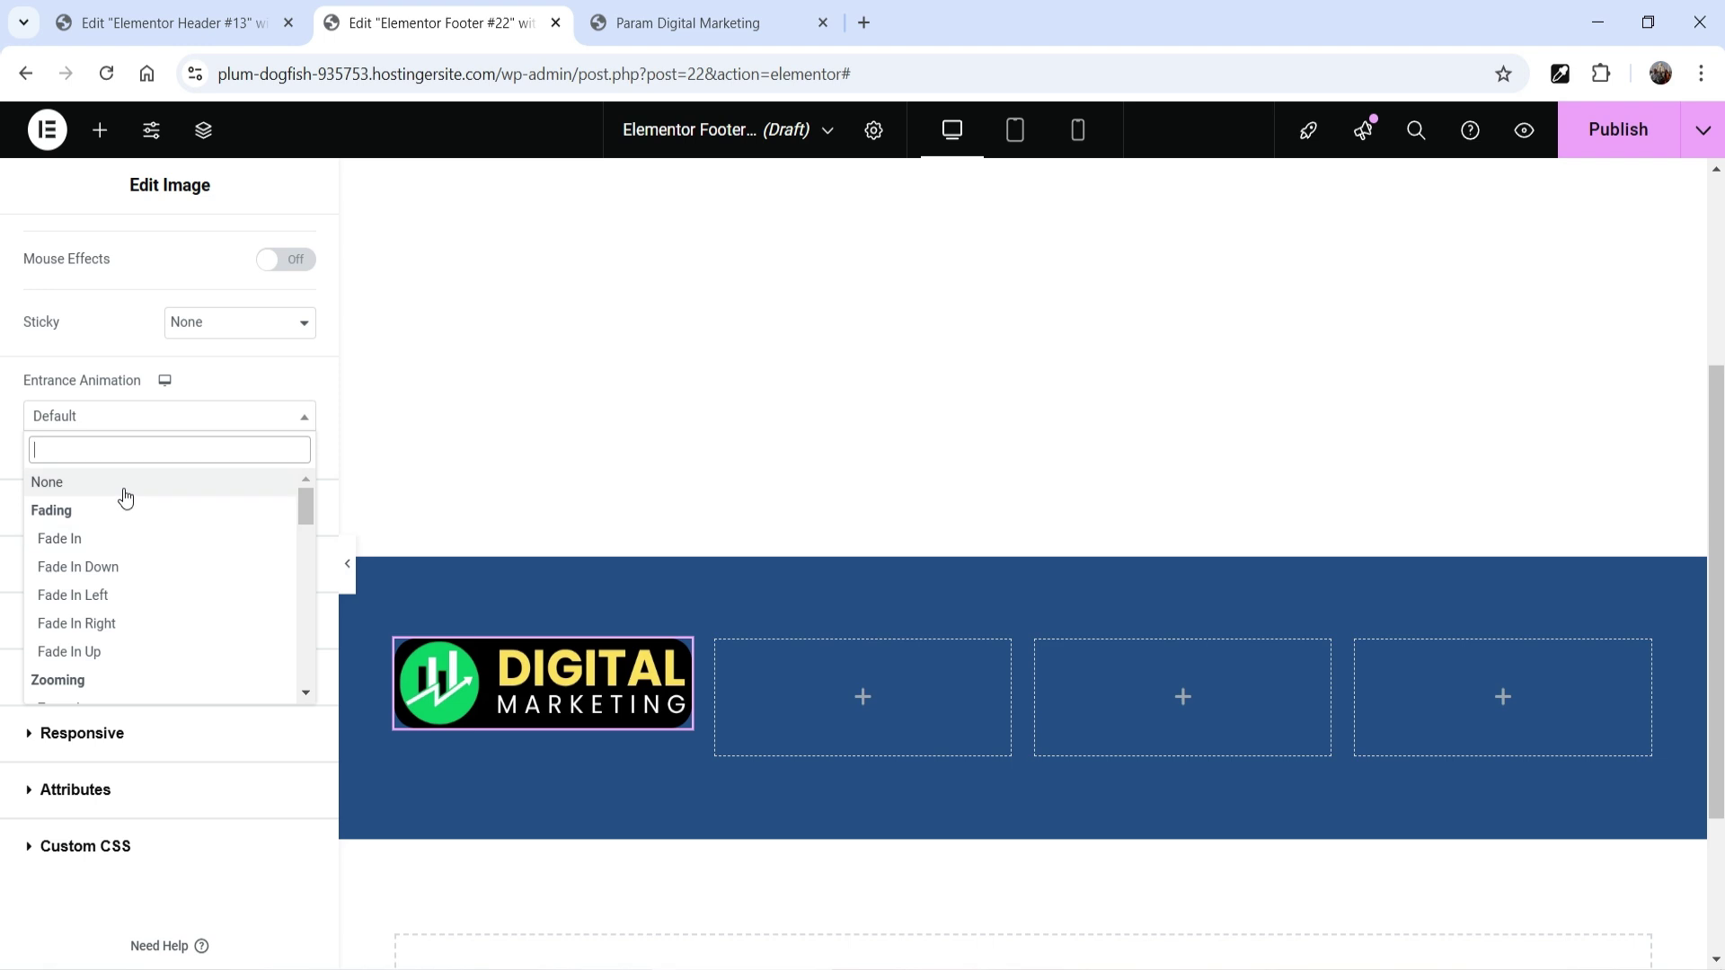
pyautogui.click(225, 384)
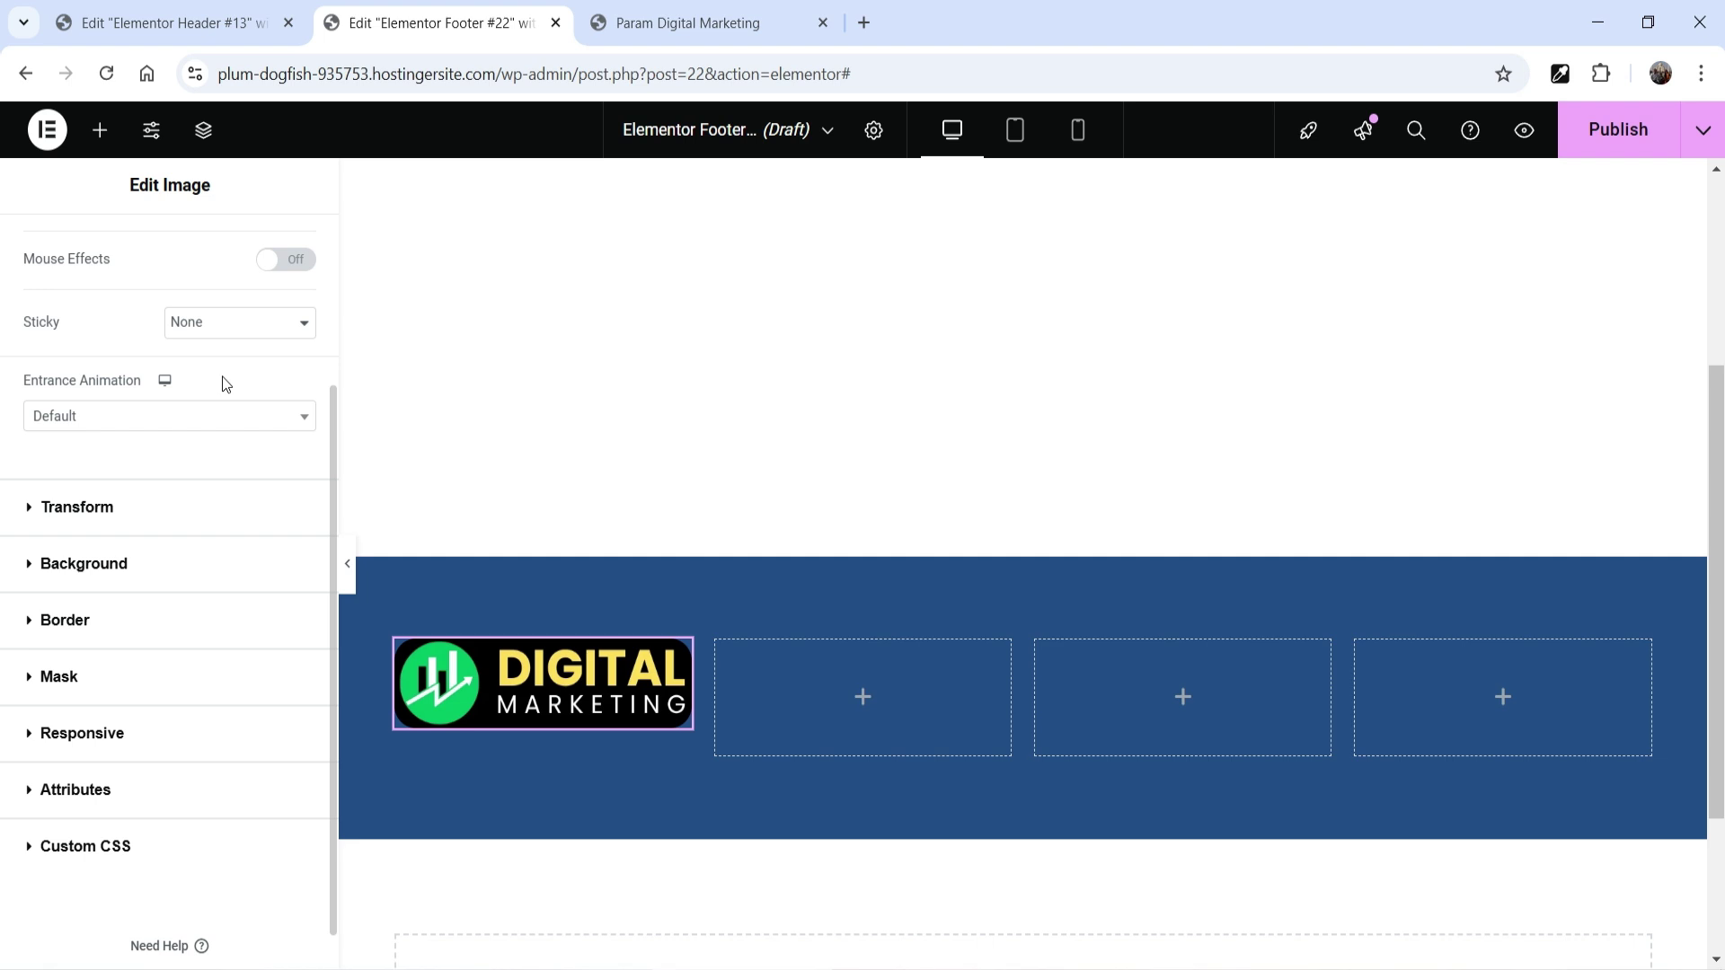
pyautogui.scroll(3, 228, 399)
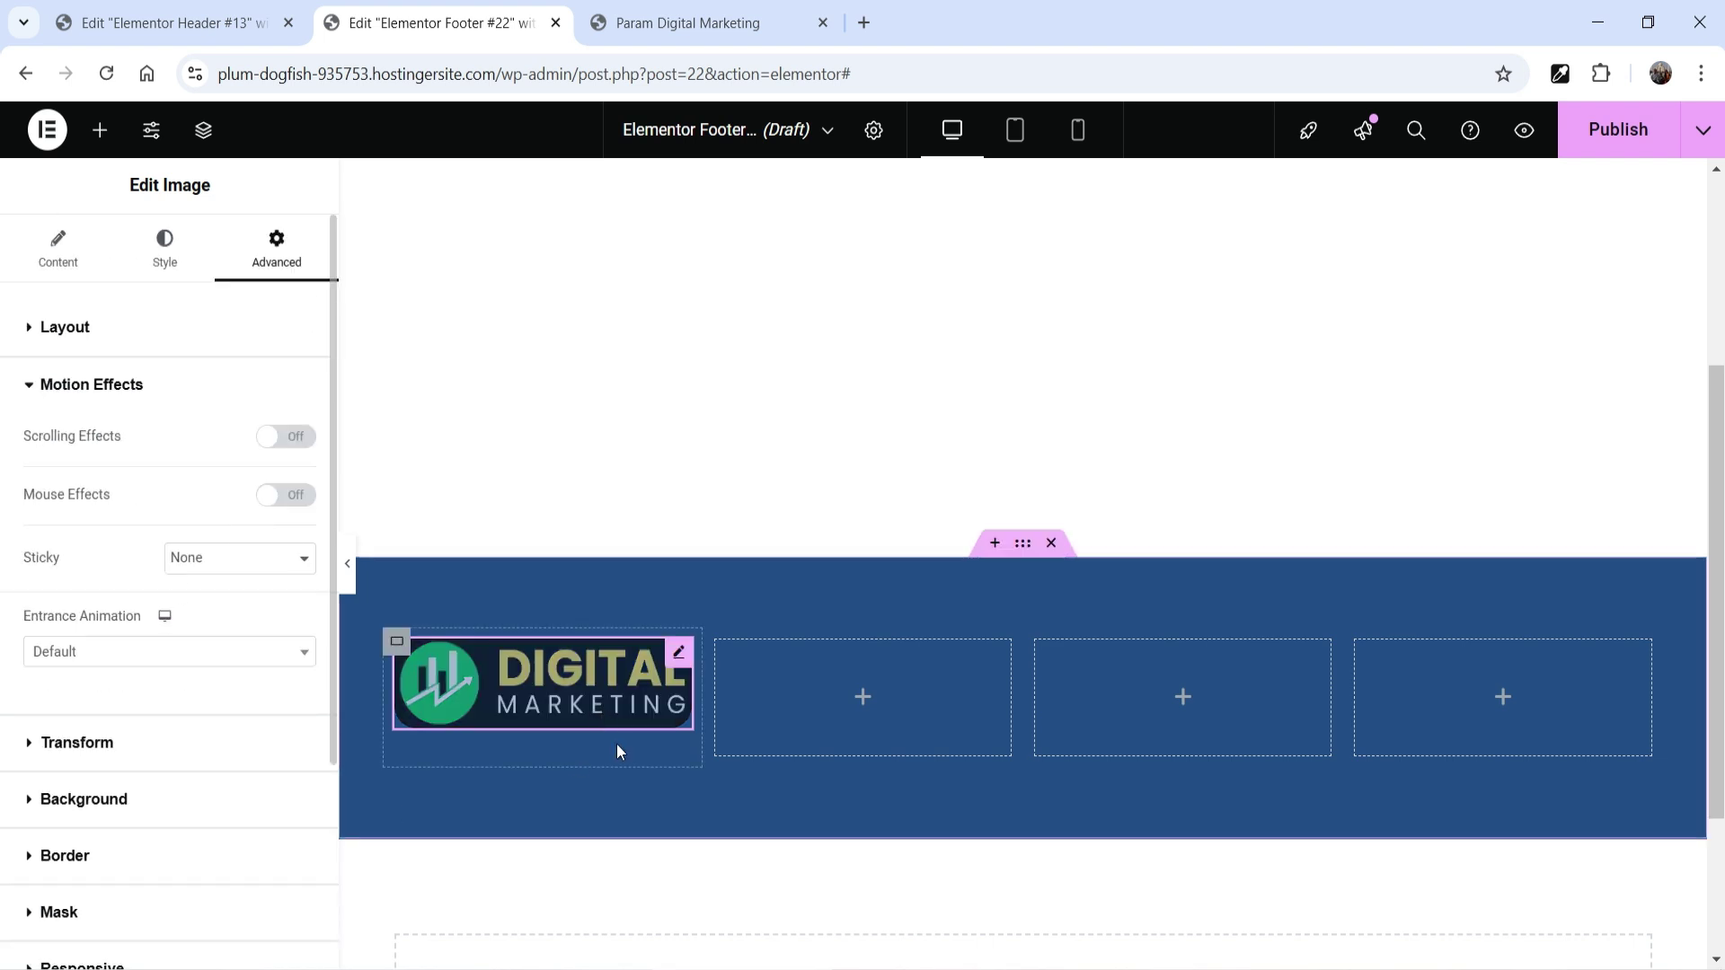
# Step: Add a Text Editor widget below the footer logo and shorten its text to "Lorem ipsum dolor sit amet, consectetur adipiscing elit."
pyautogui.click(101, 131)
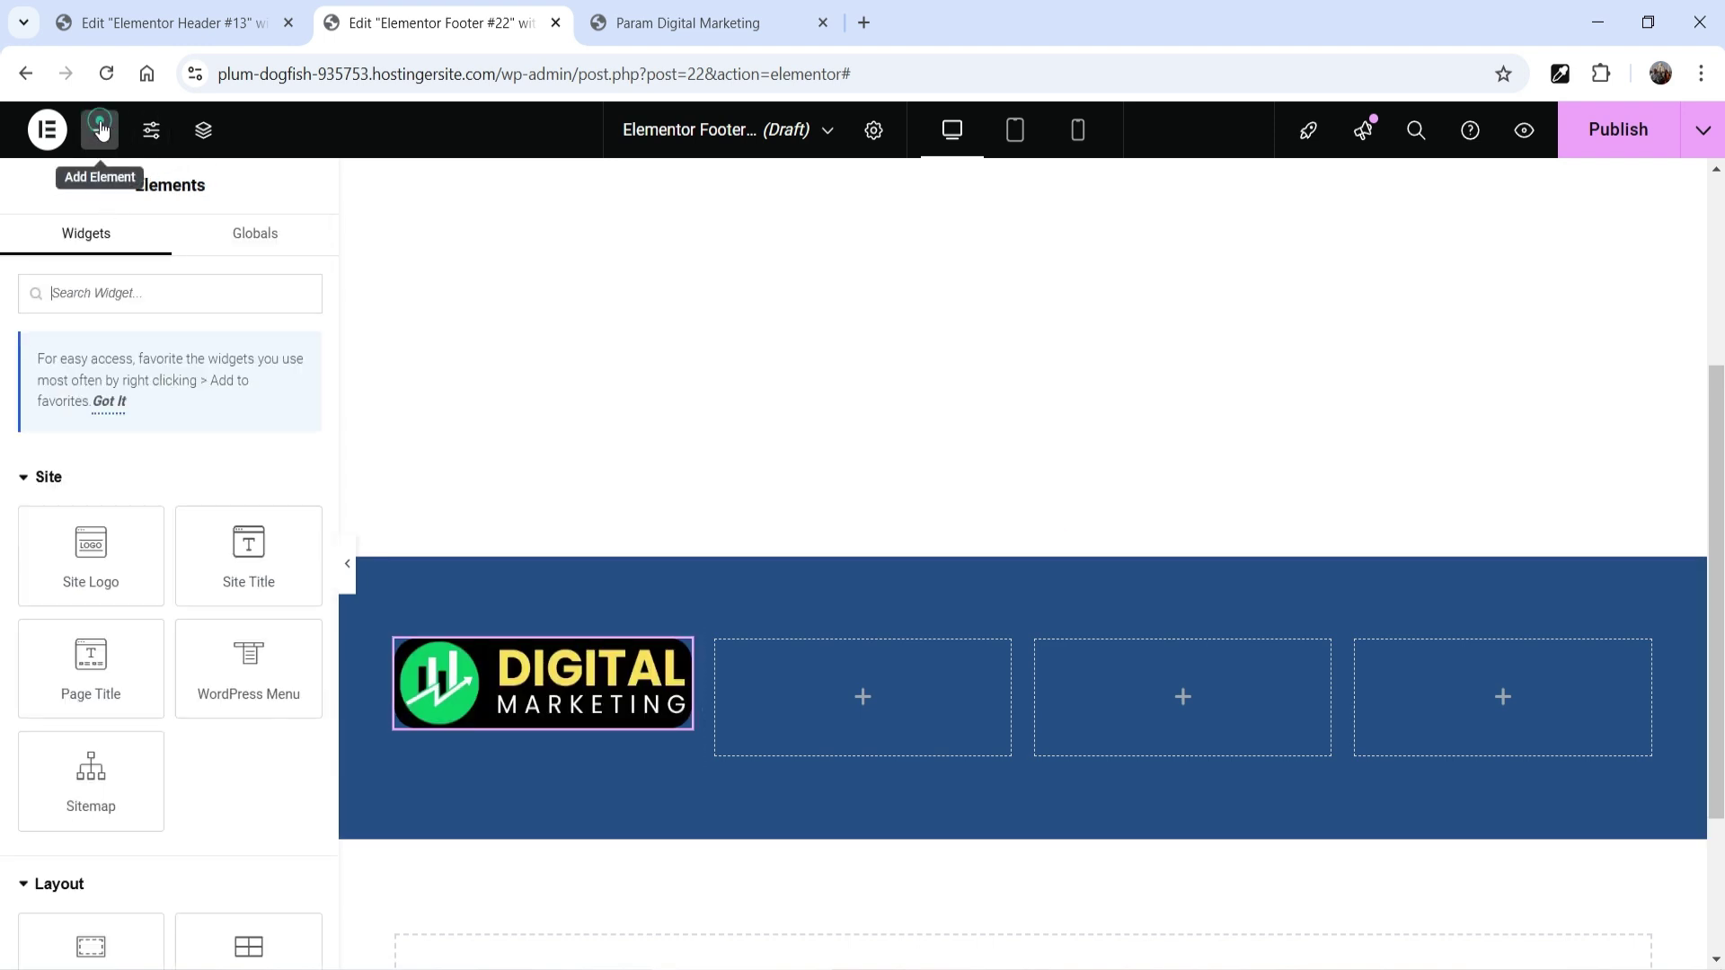
pyautogui.scroll(-5, 181, 527)
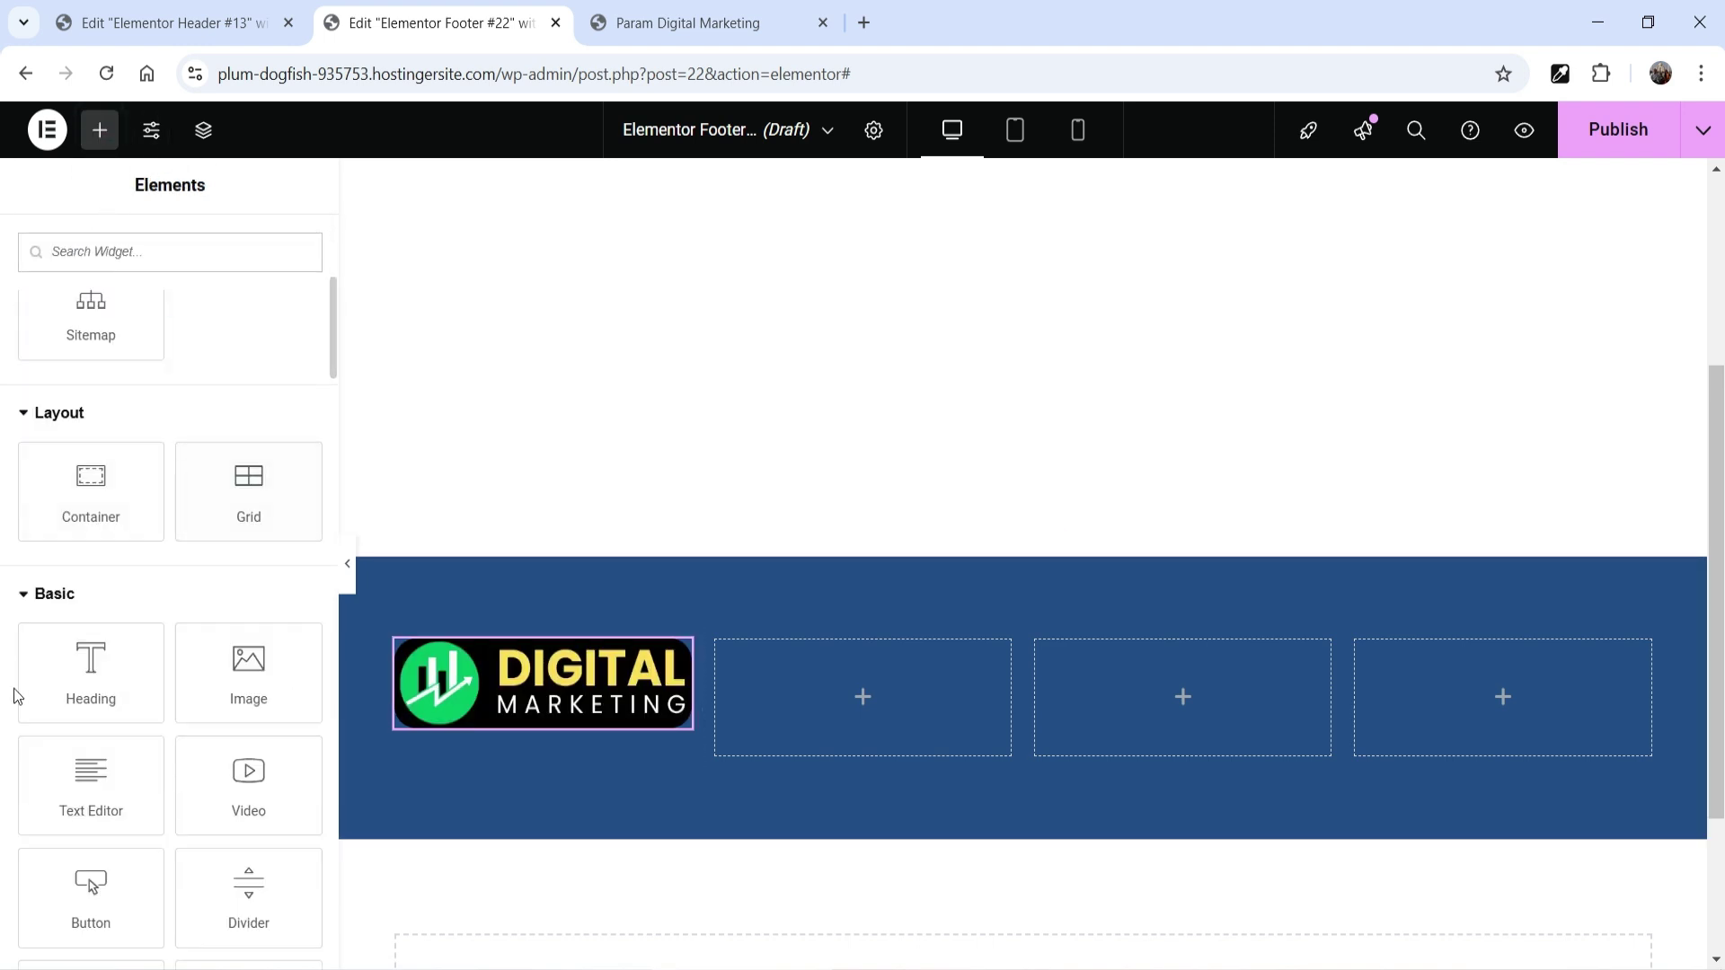
pyautogui.moveTo(75, 774); pyautogui.dragTo(521, 732)
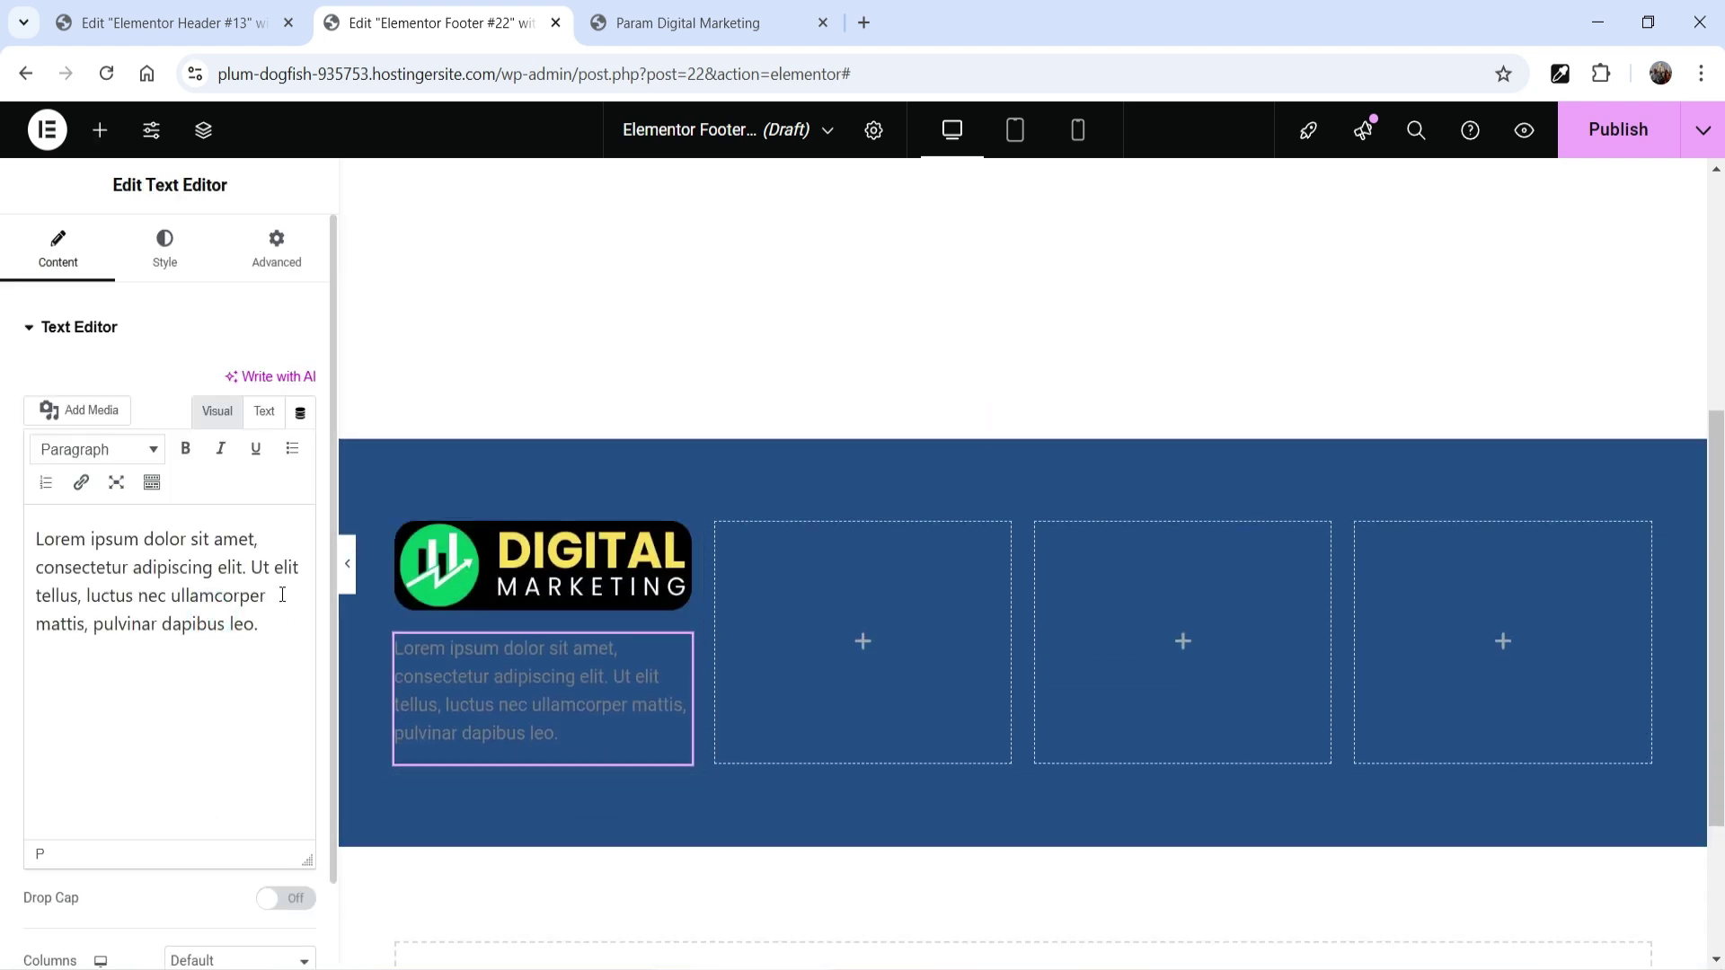
pyautogui.moveTo(253, 565); pyautogui.dragTo(281, 616)
pyautogui.press('BackSpace')
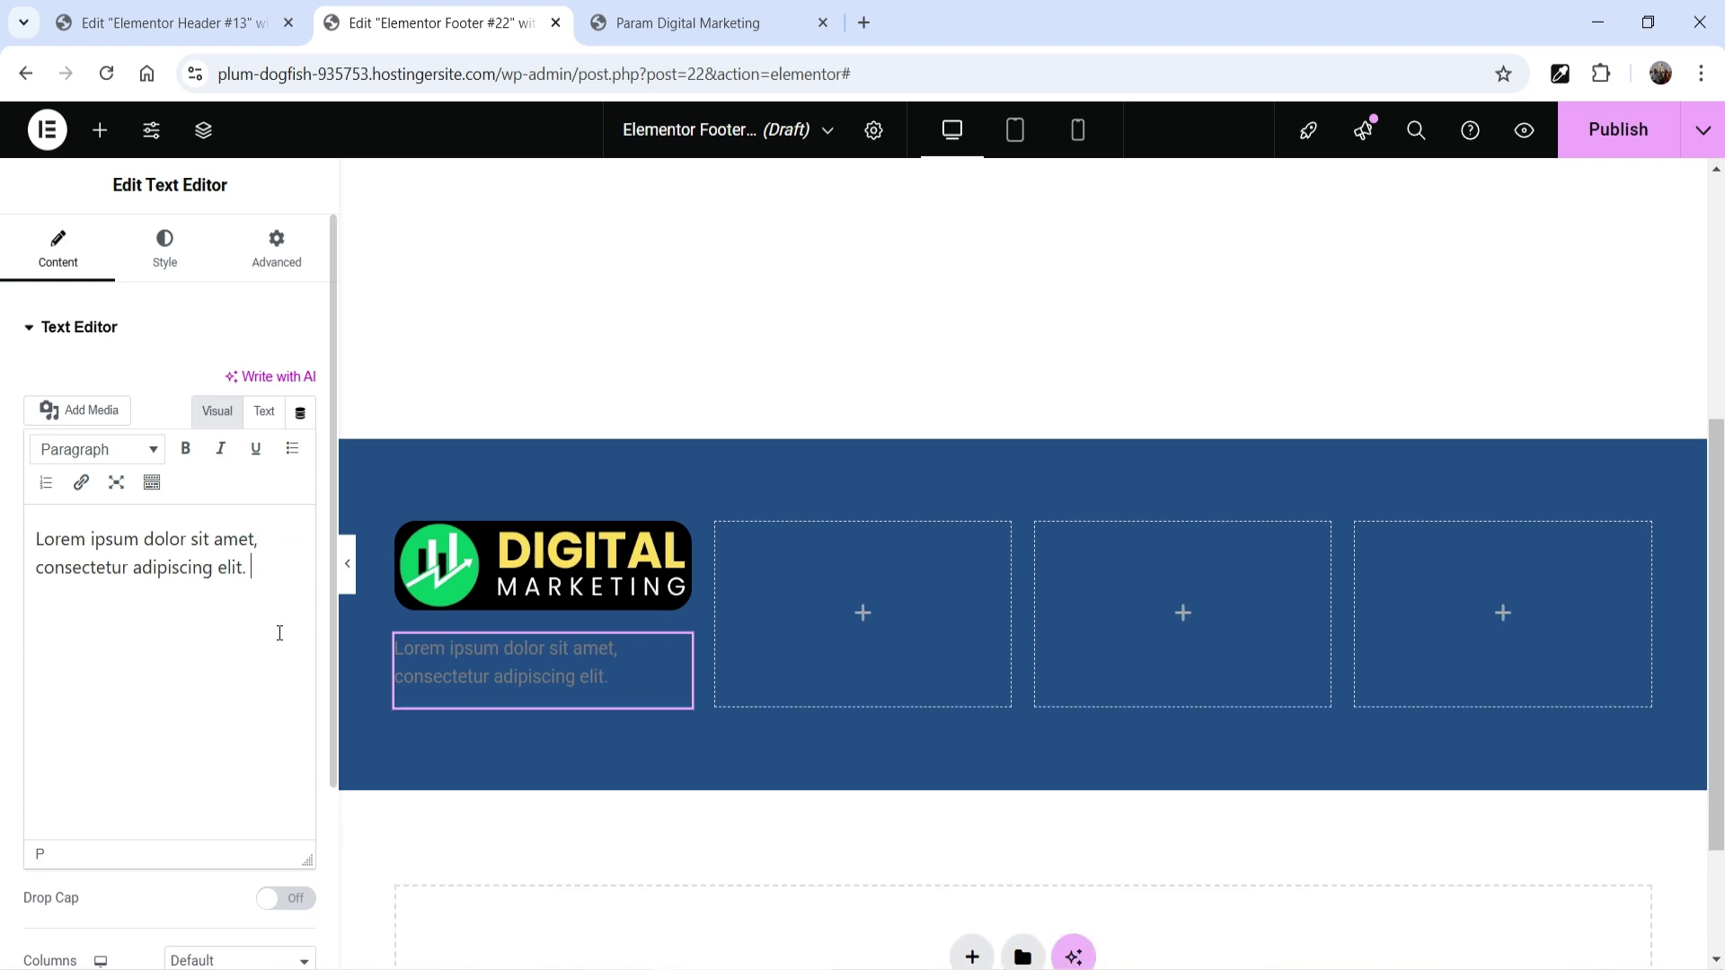
# Step: Style the text below the logo with the global White color, centered alignment and an 18 px font size
pyautogui.click(167, 246)
pyautogui.click(271, 434)
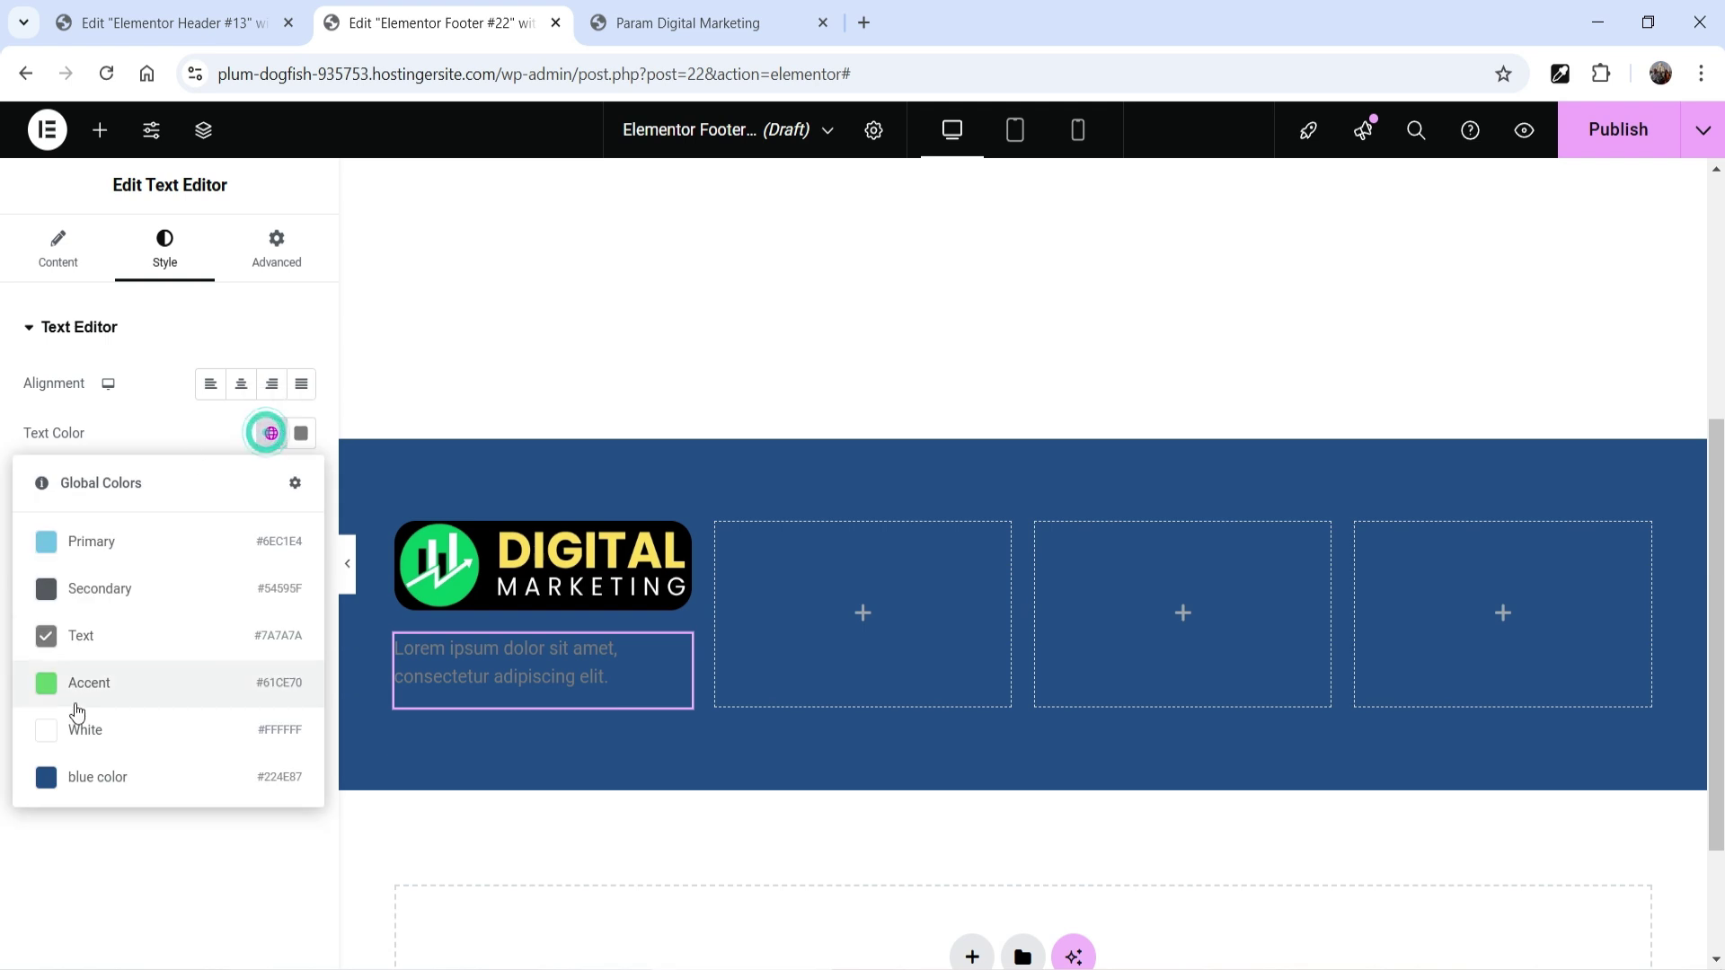
pyautogui.click(77, 730)
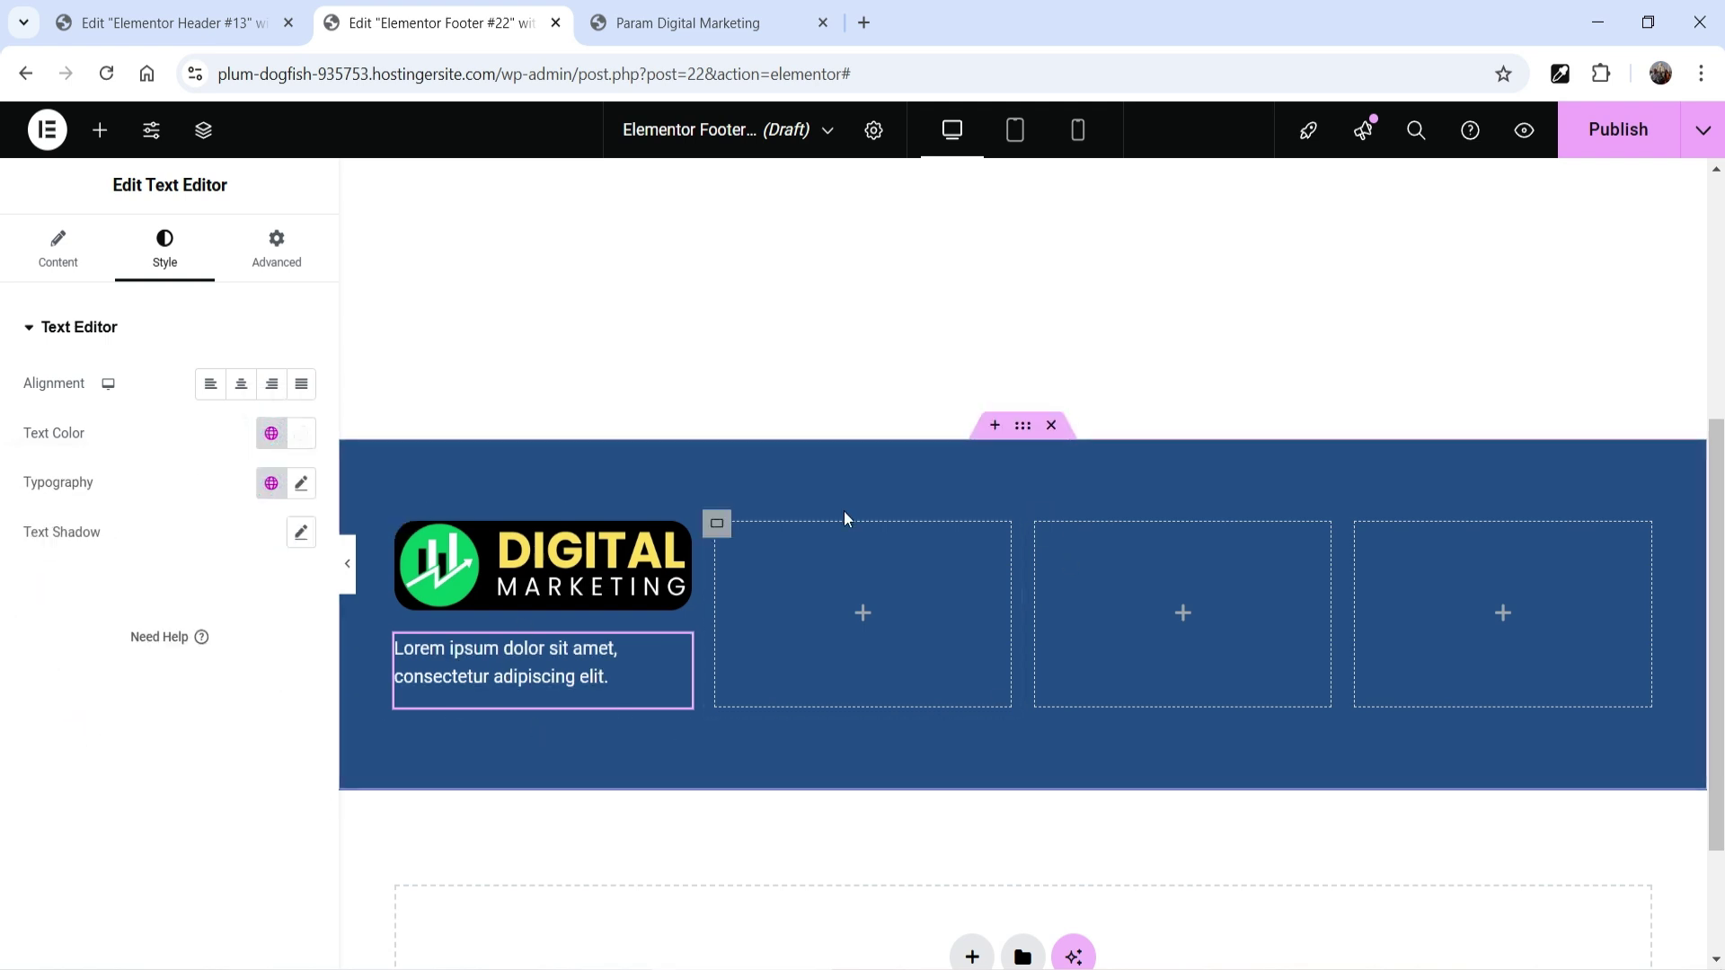
pyautogui.click(246, 388)
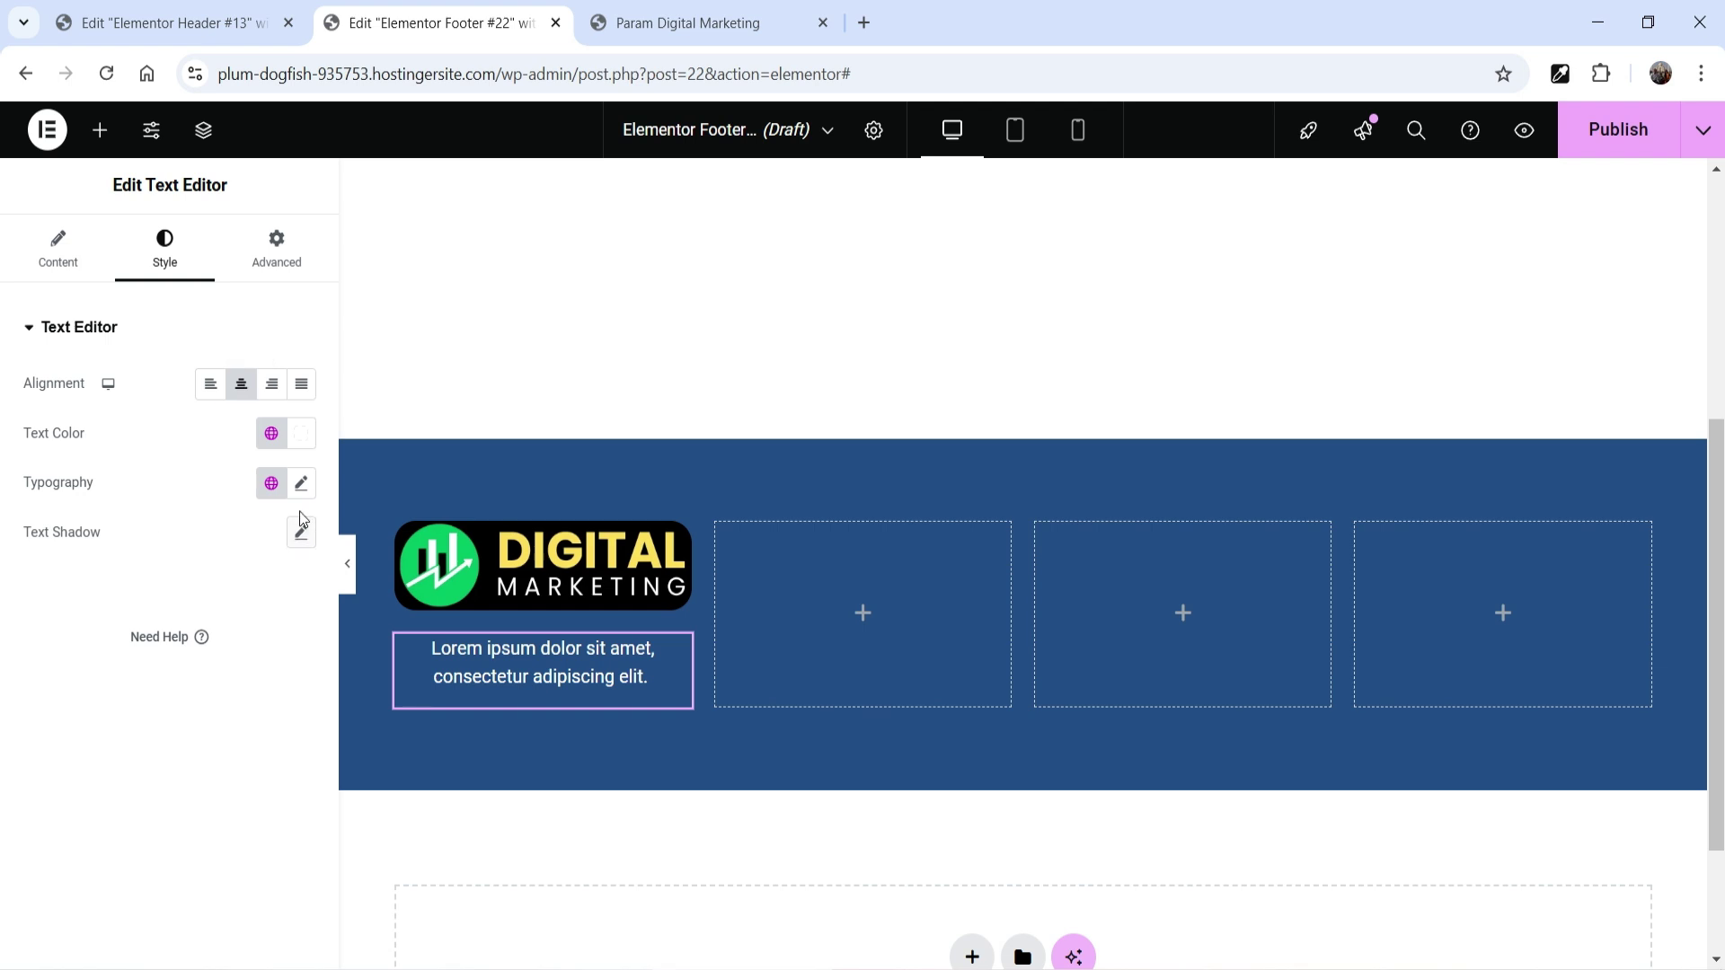
pyautogui.click(302, 486)
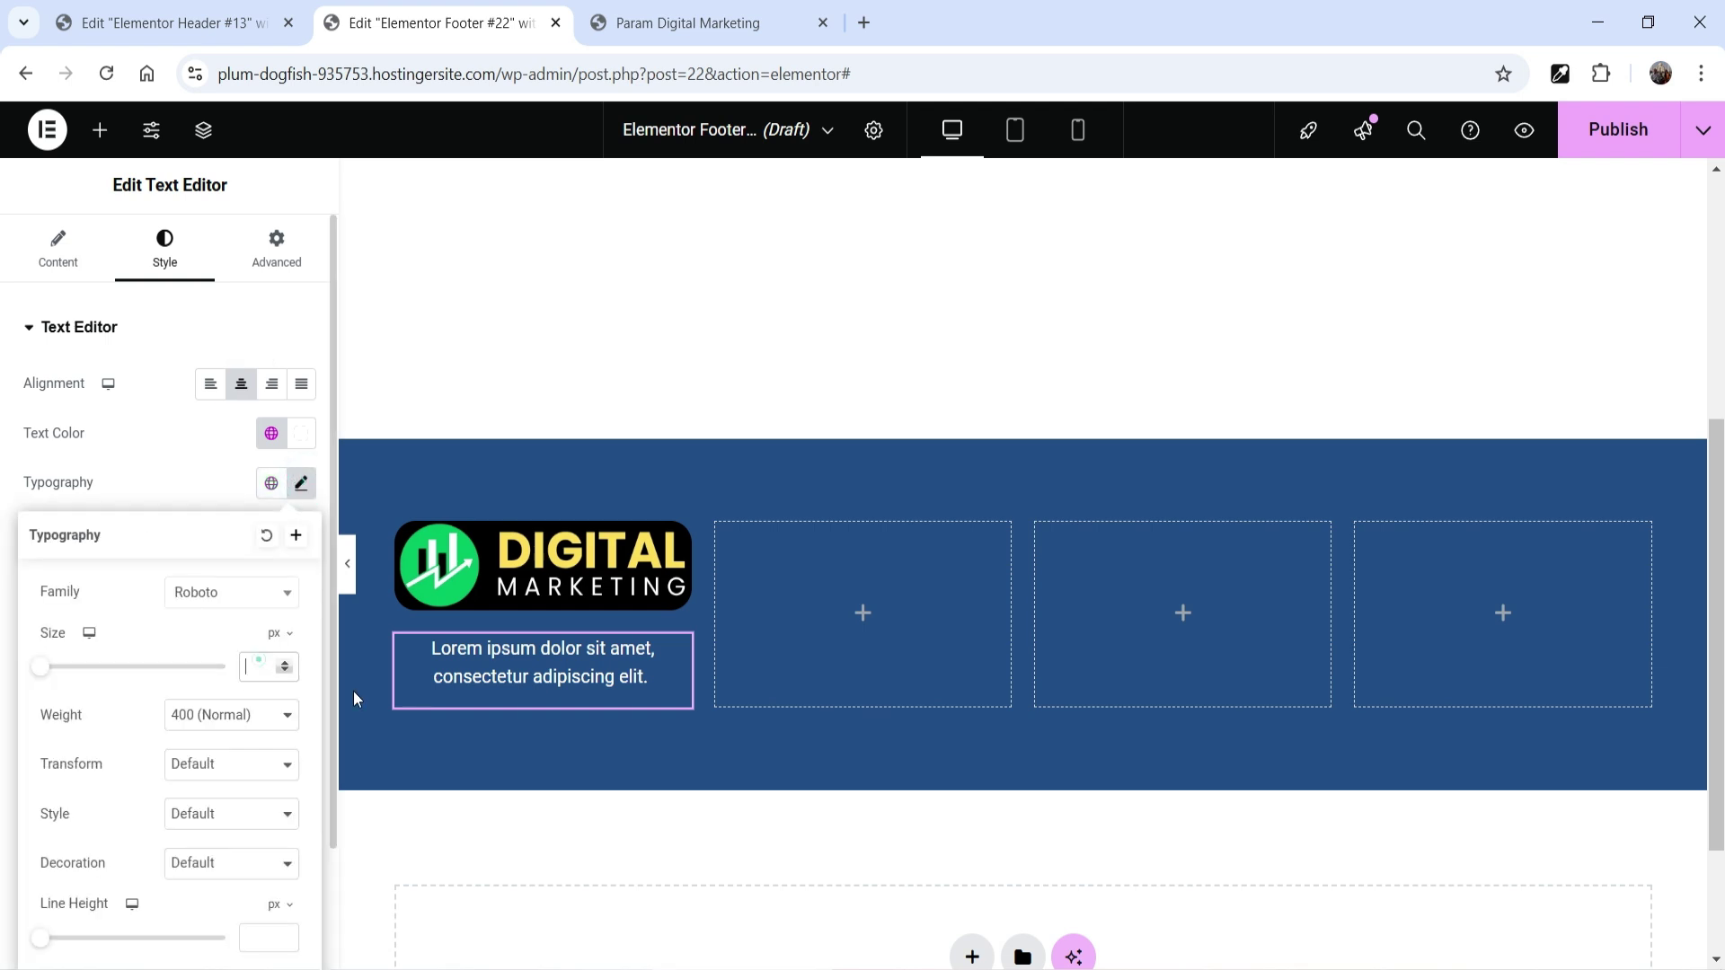
pyautogui.write('18')
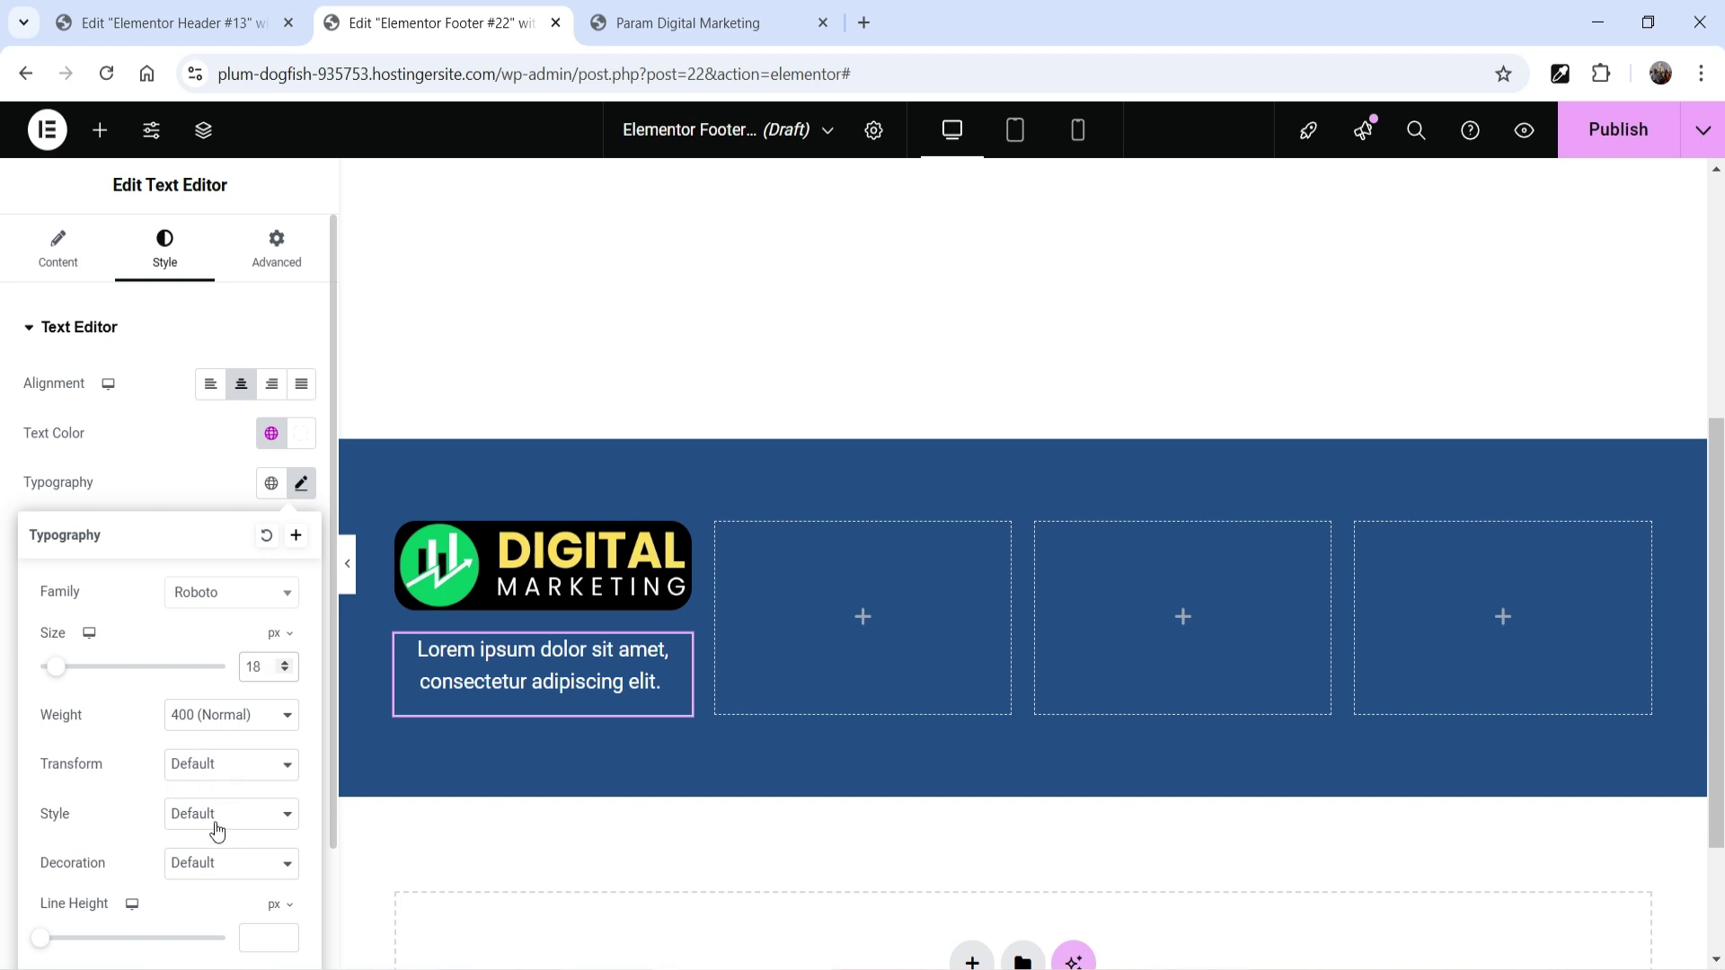
pyautogui.click(165, 433)
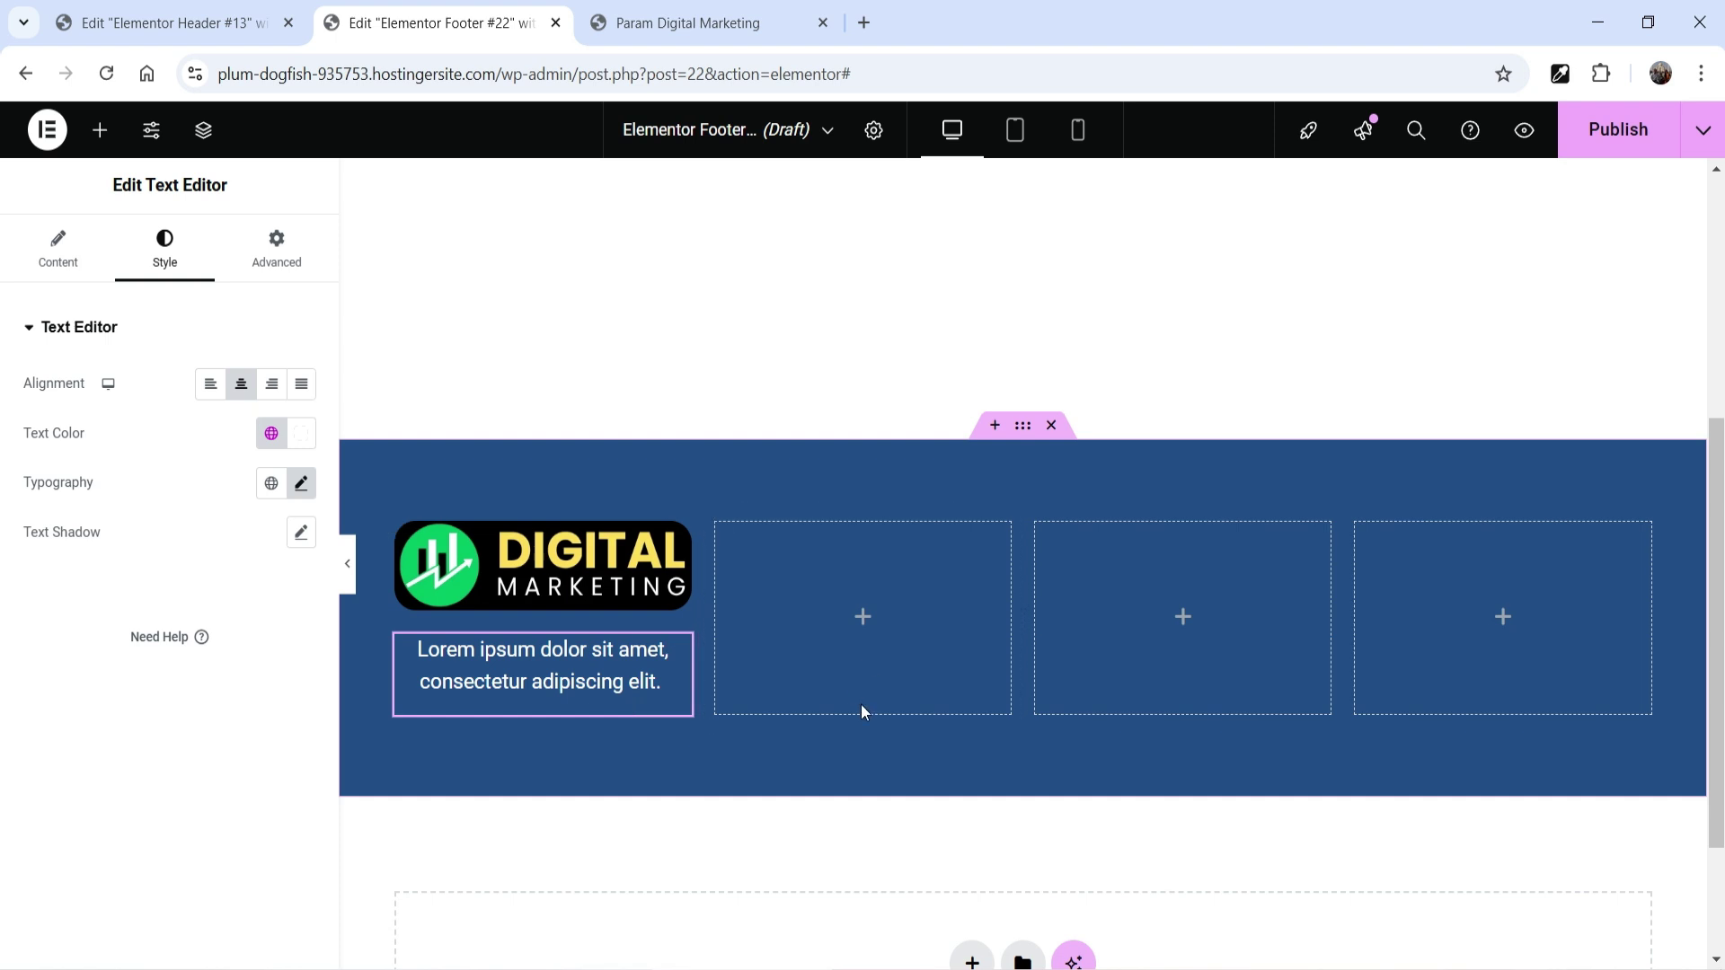
# Step: Add a Heading widget to the second footer column with the title "Quick Links"
pyautogui.click(868, 629)
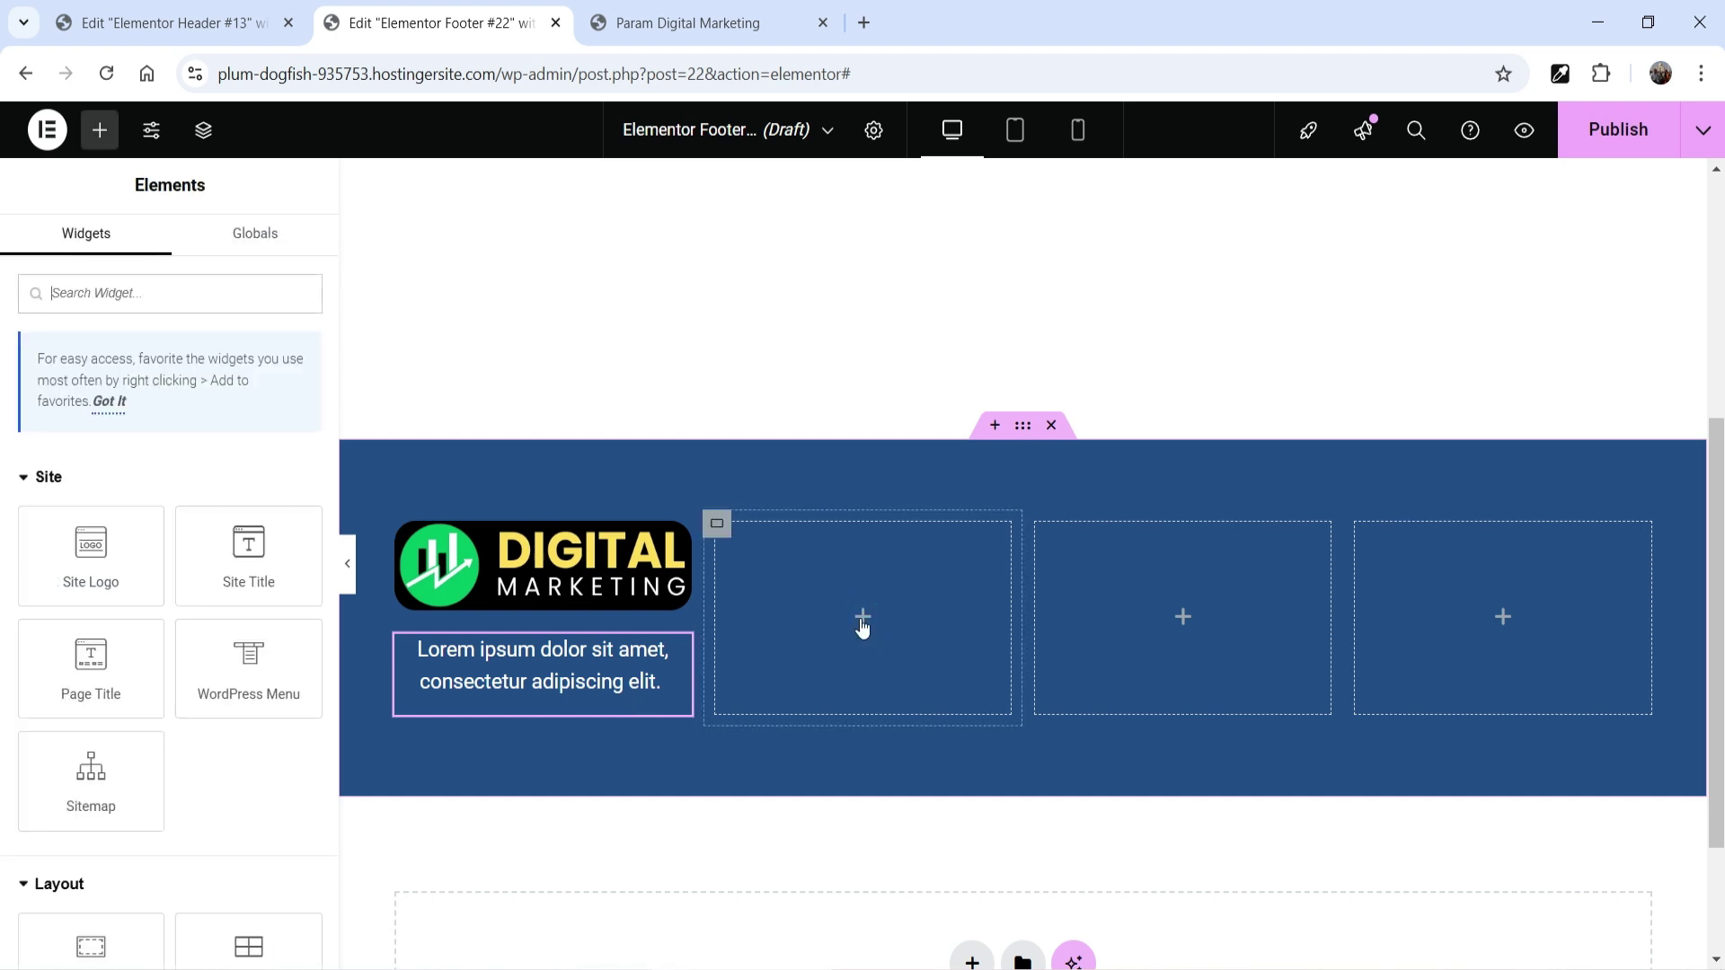
pyautogui.scroll(-3, 104, 435)
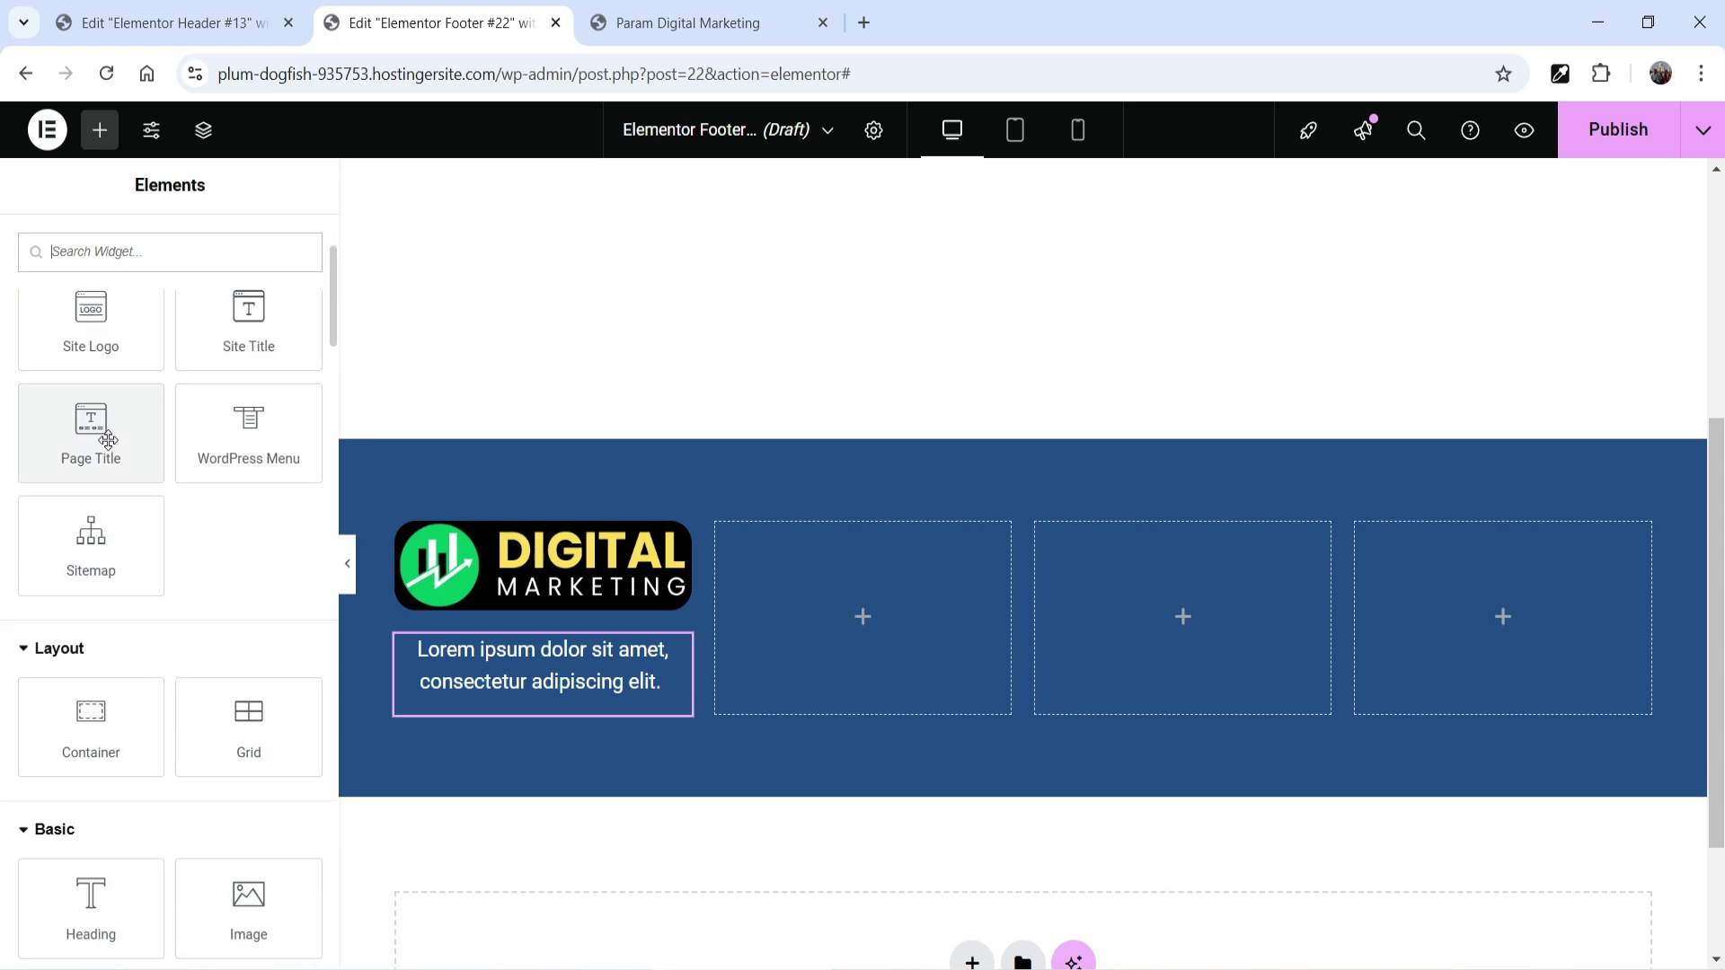
pyautogui.moveTo(49, 924); pyautogui.dragTo(899, 629)
pyautogui.tripleClick(116, 428)
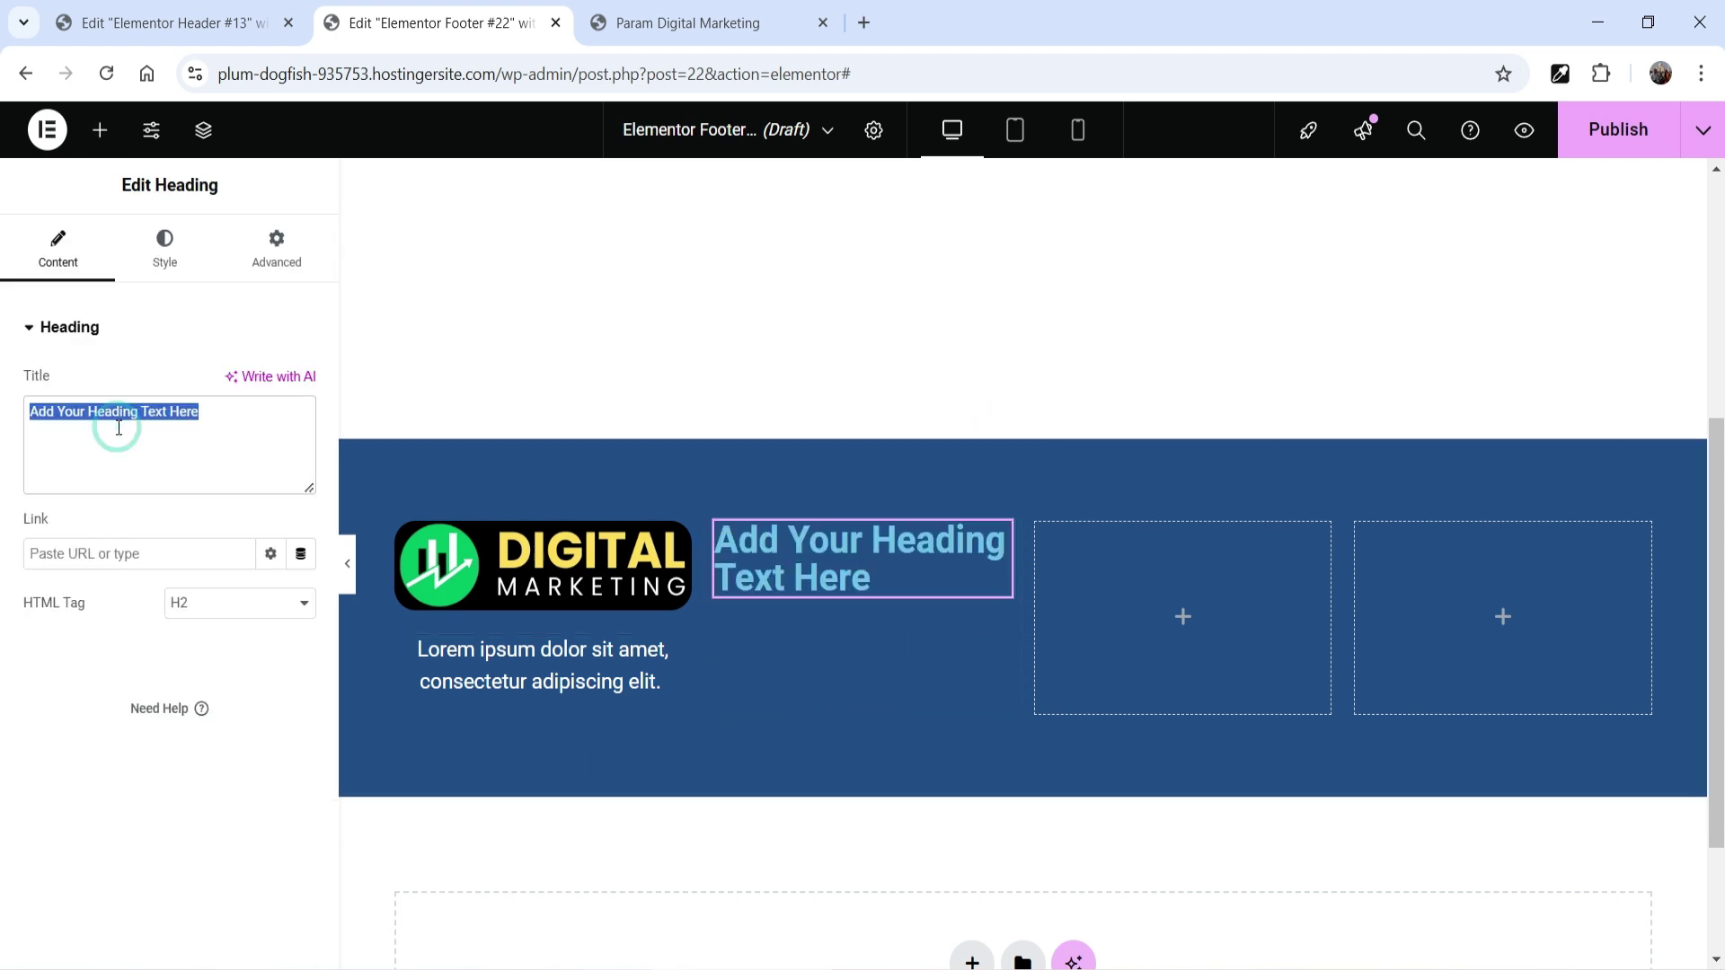
pyautogui.write('q')
pyautogui.press('BackSpace')
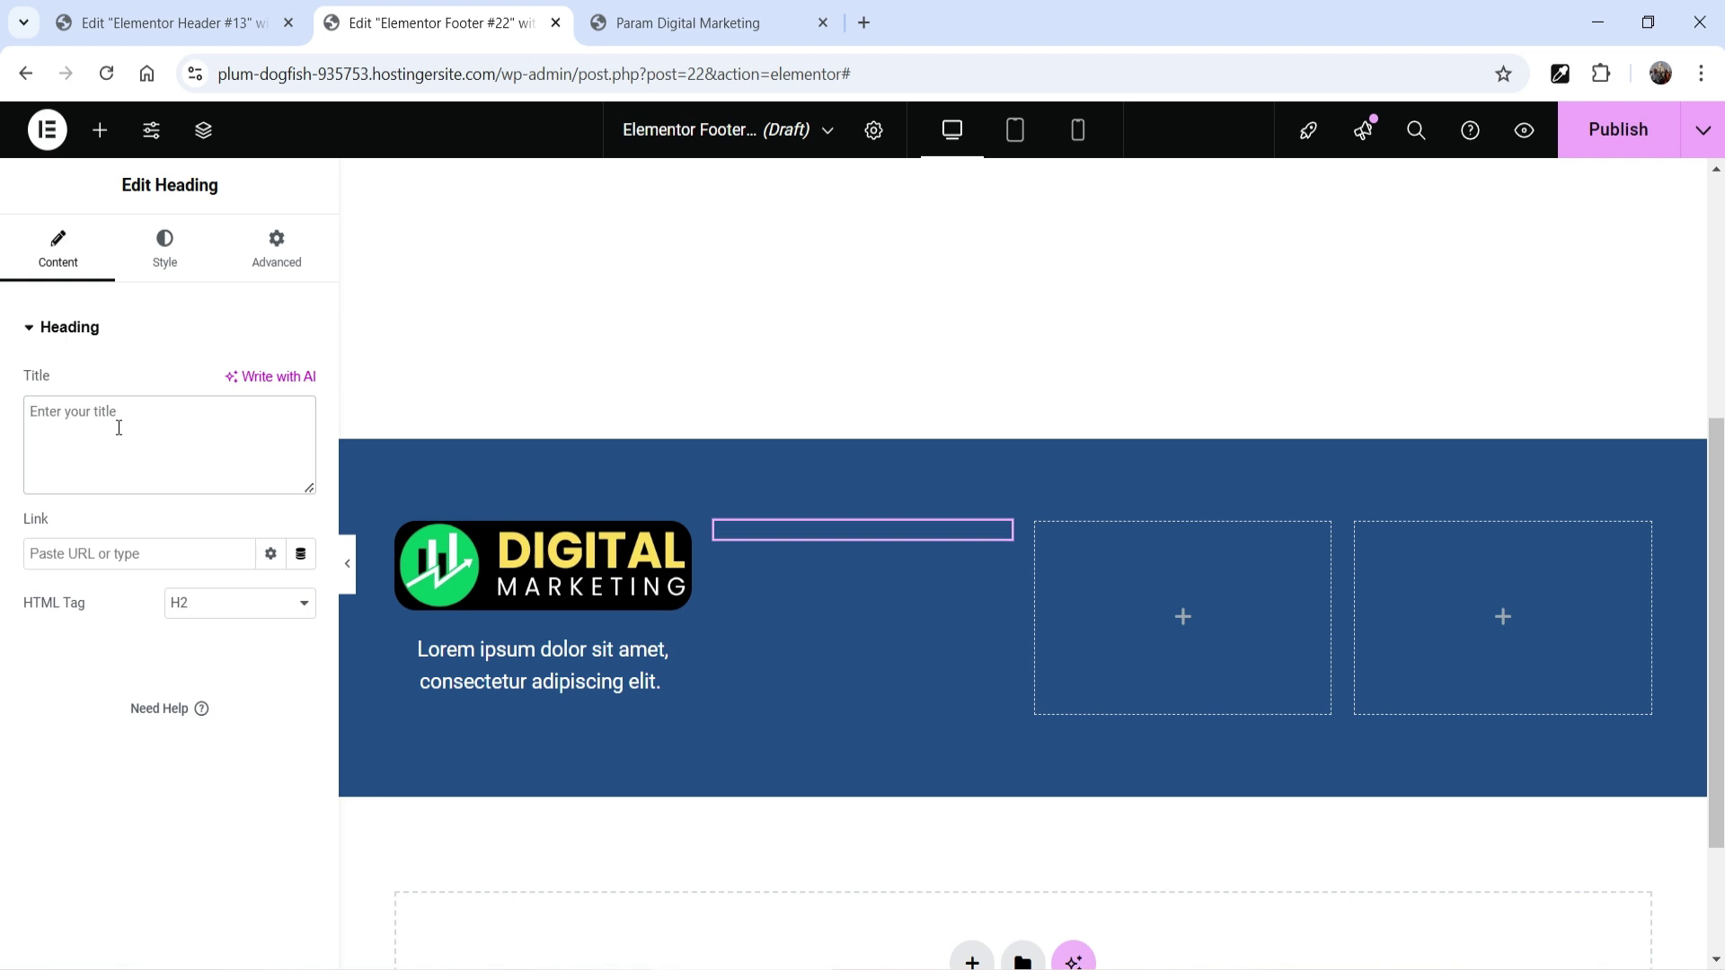
pyautogui.write('Quick Links')
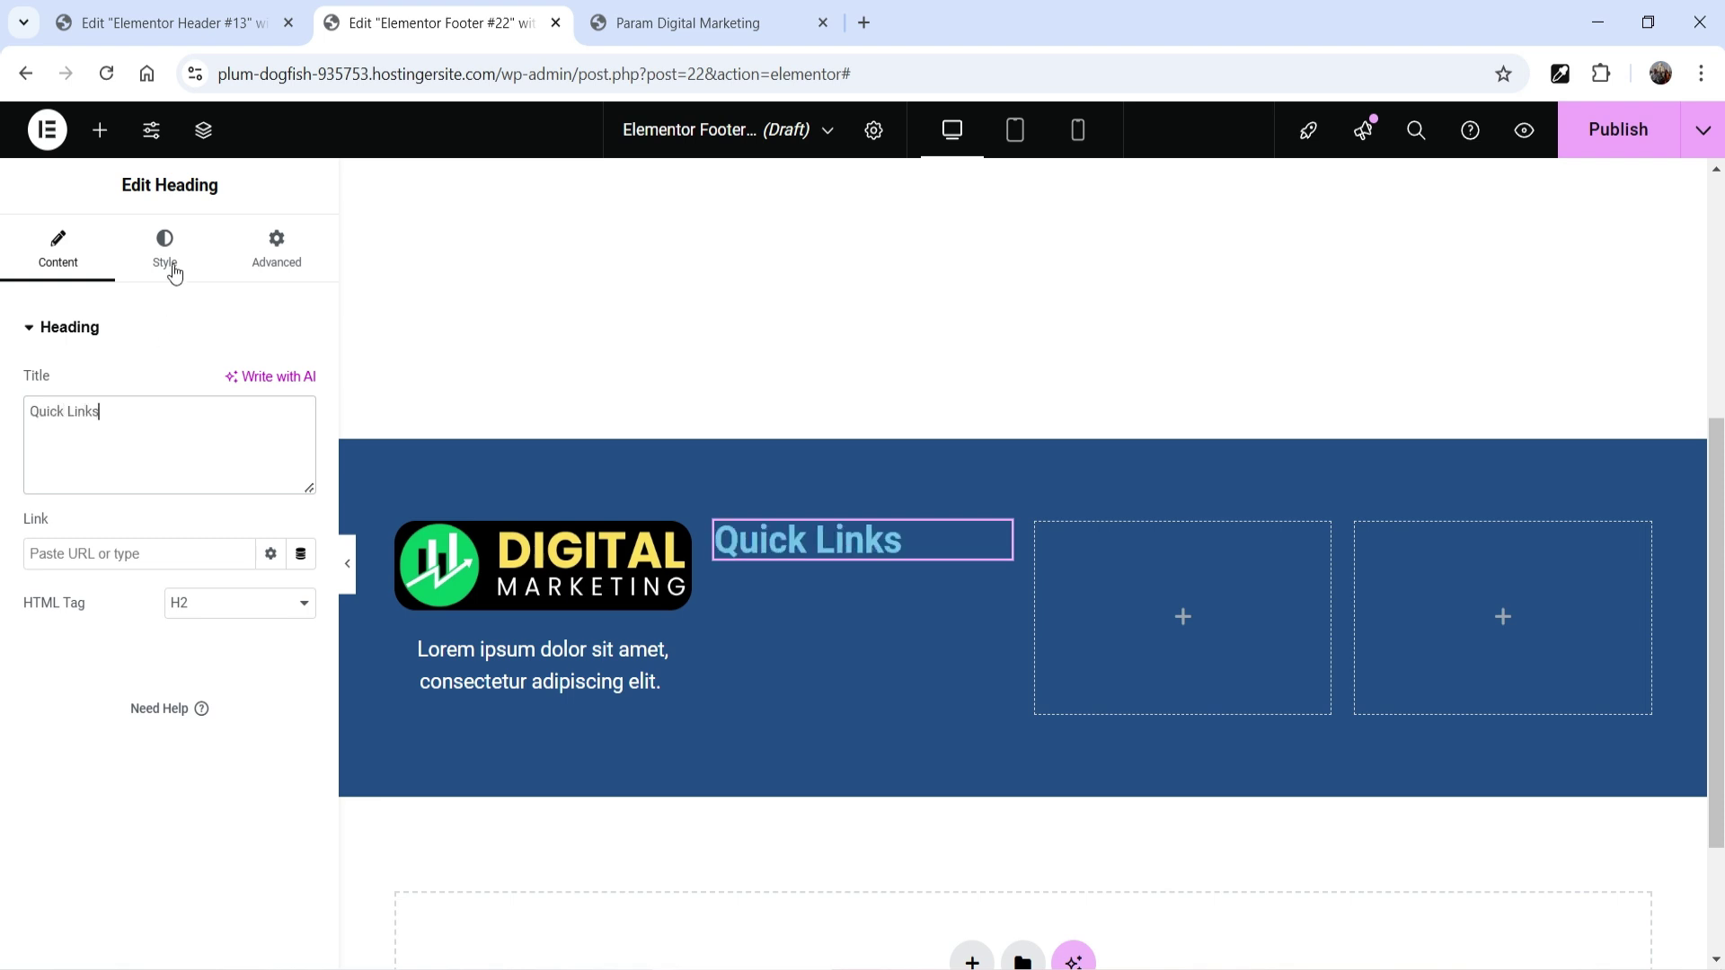
# Step: Apply the global White color to the Quick Links heading and set its HTML tag to H3
pyautogui.click(166, 256)
pyautogui.click(272, 444)
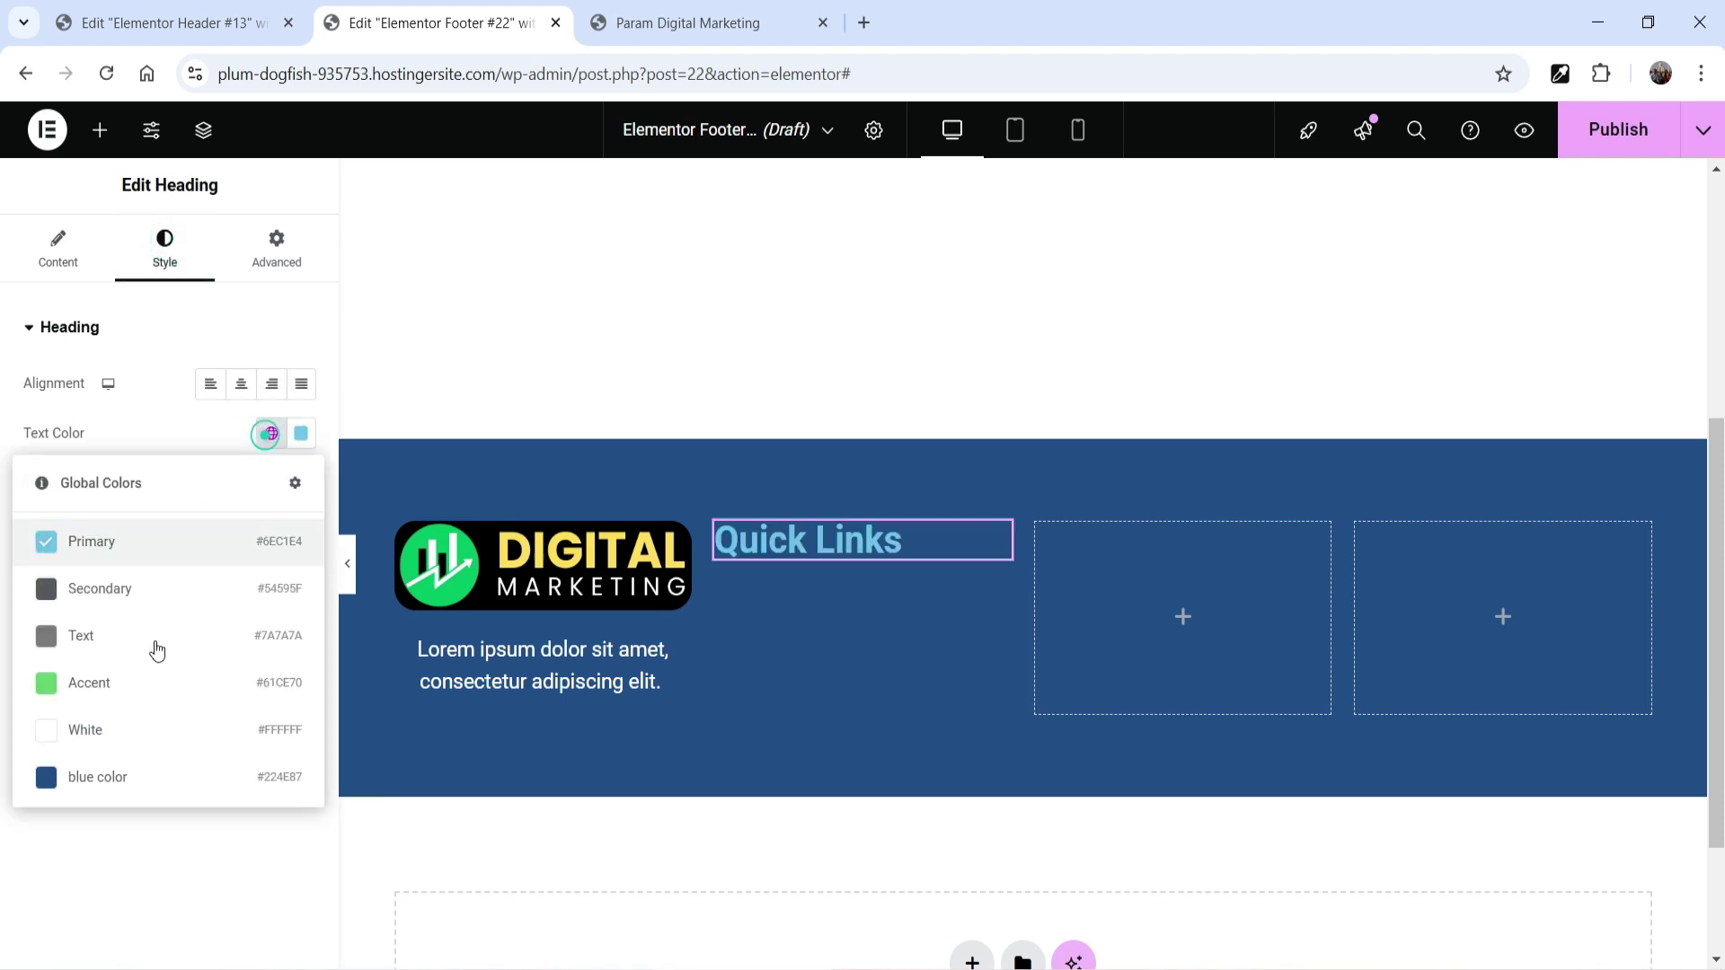
pyautogui.click(119, 726)
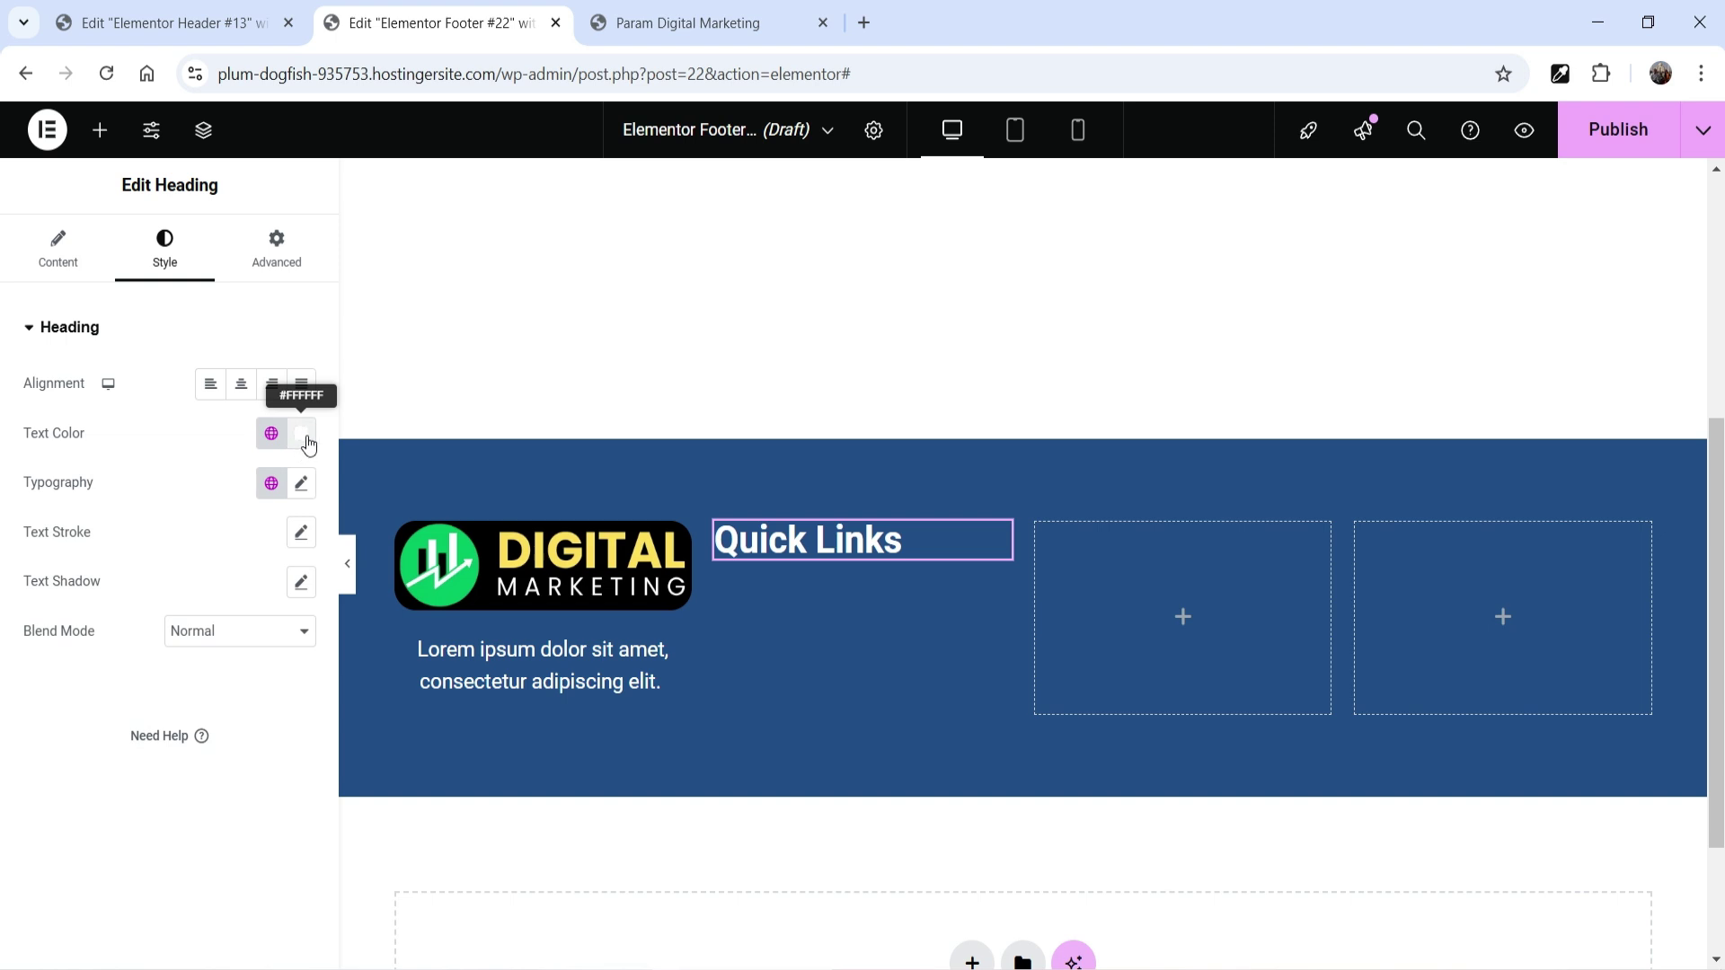
pyautogui.click(56, 249)
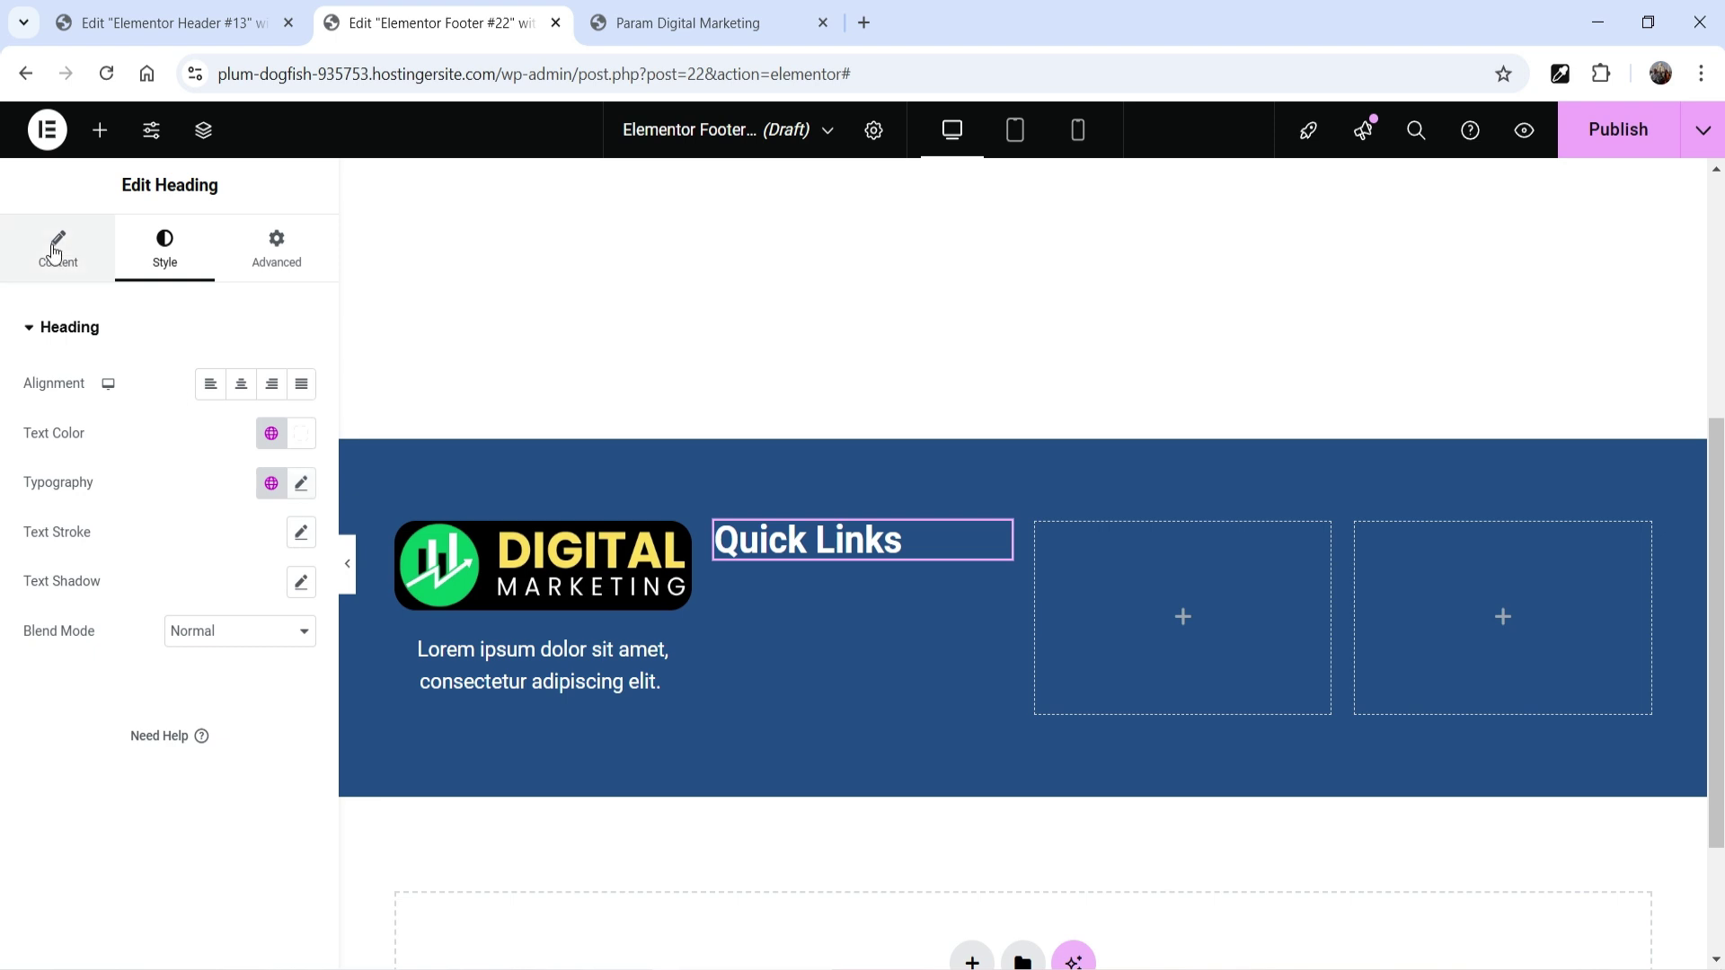
pyautogui.click(273, 600)
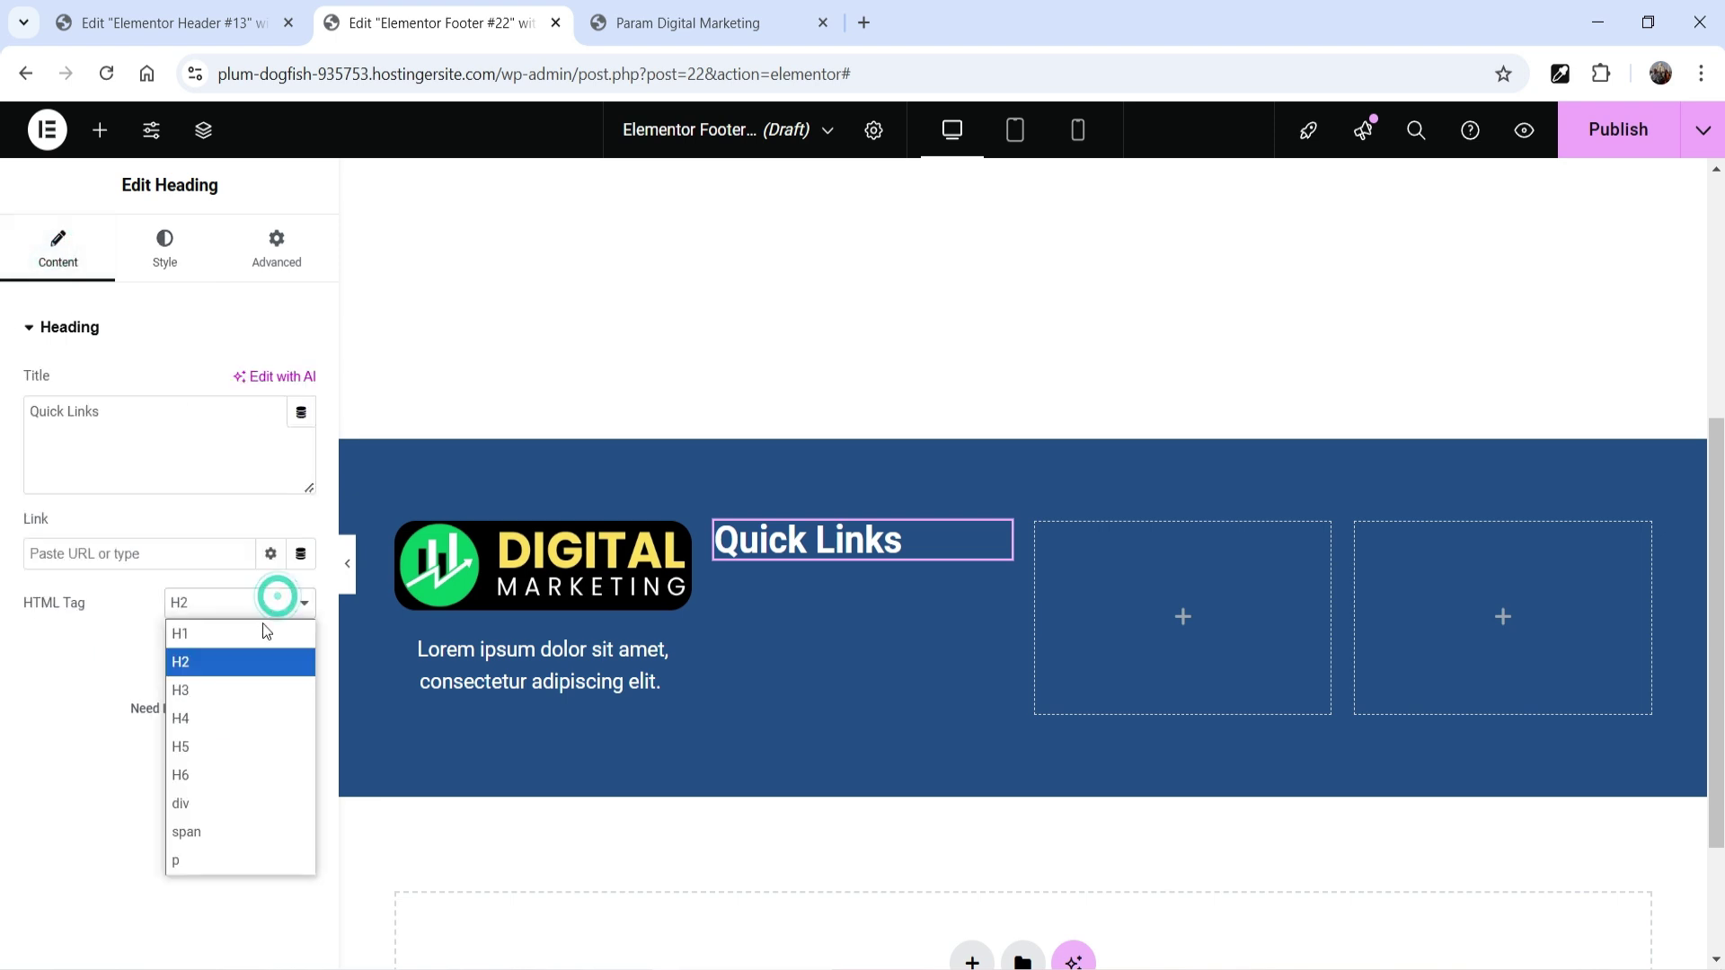
pyautogui.click(245, 690)
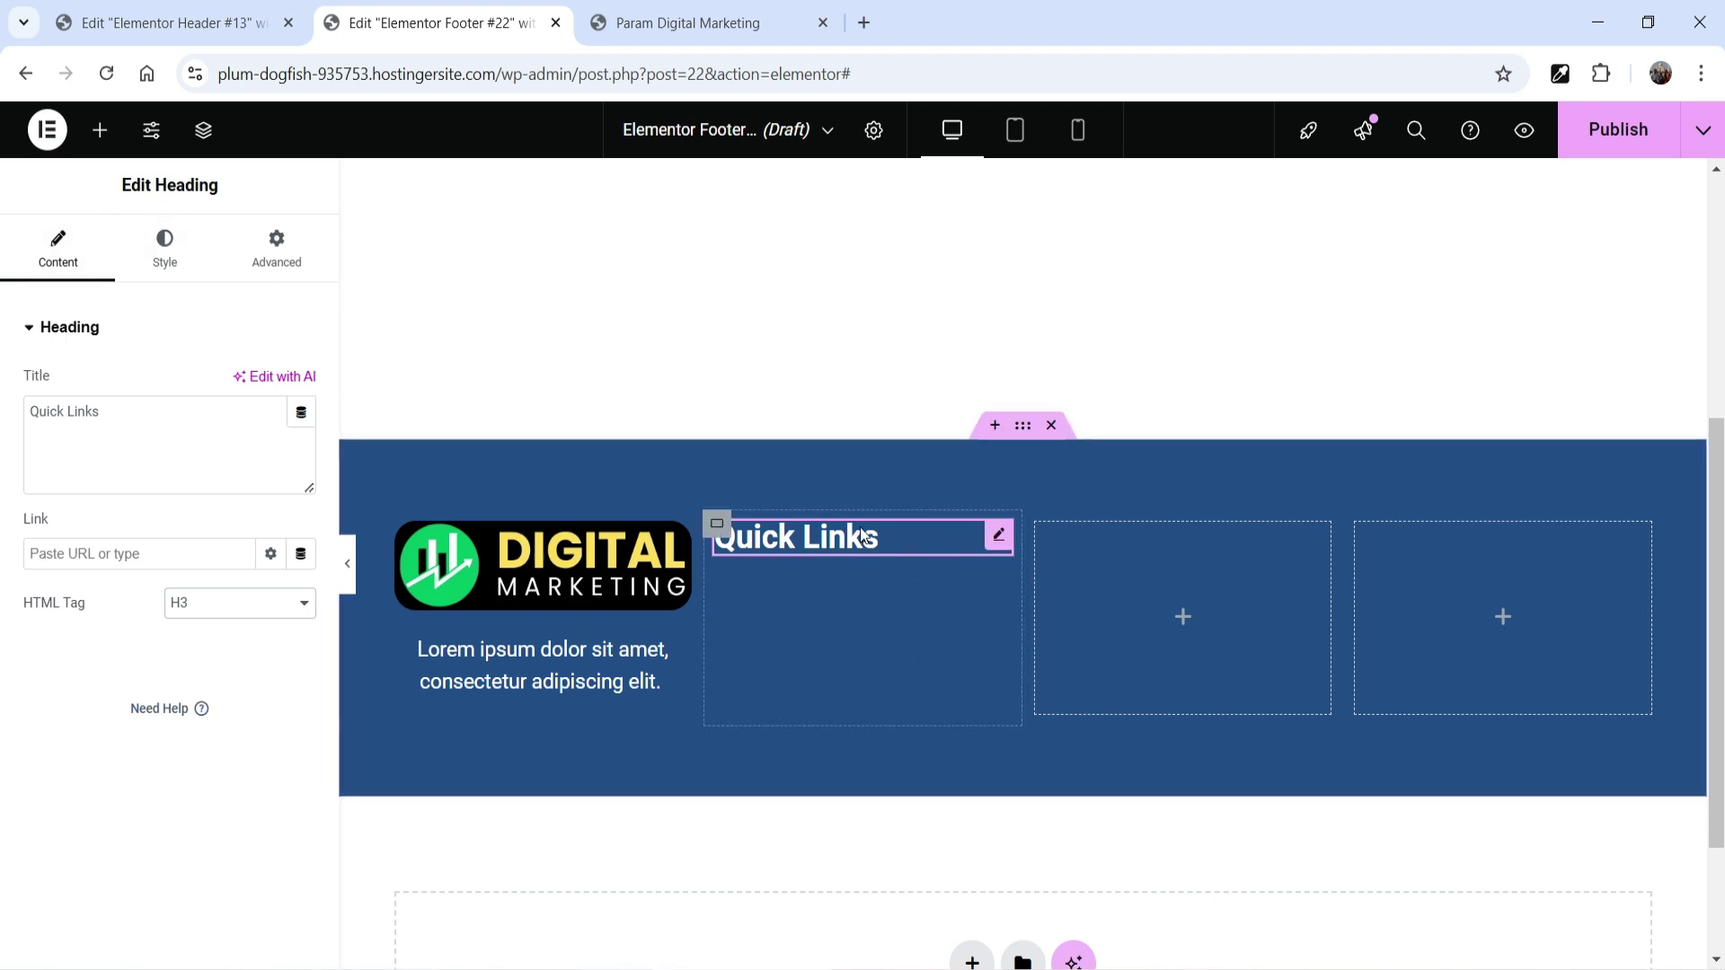
# Step: Find the Icon List widget and place it under the Quick Links heading
pyautogui.scroll(3, 862, 599)
pyautogui.scroll(-1, 890, 601)
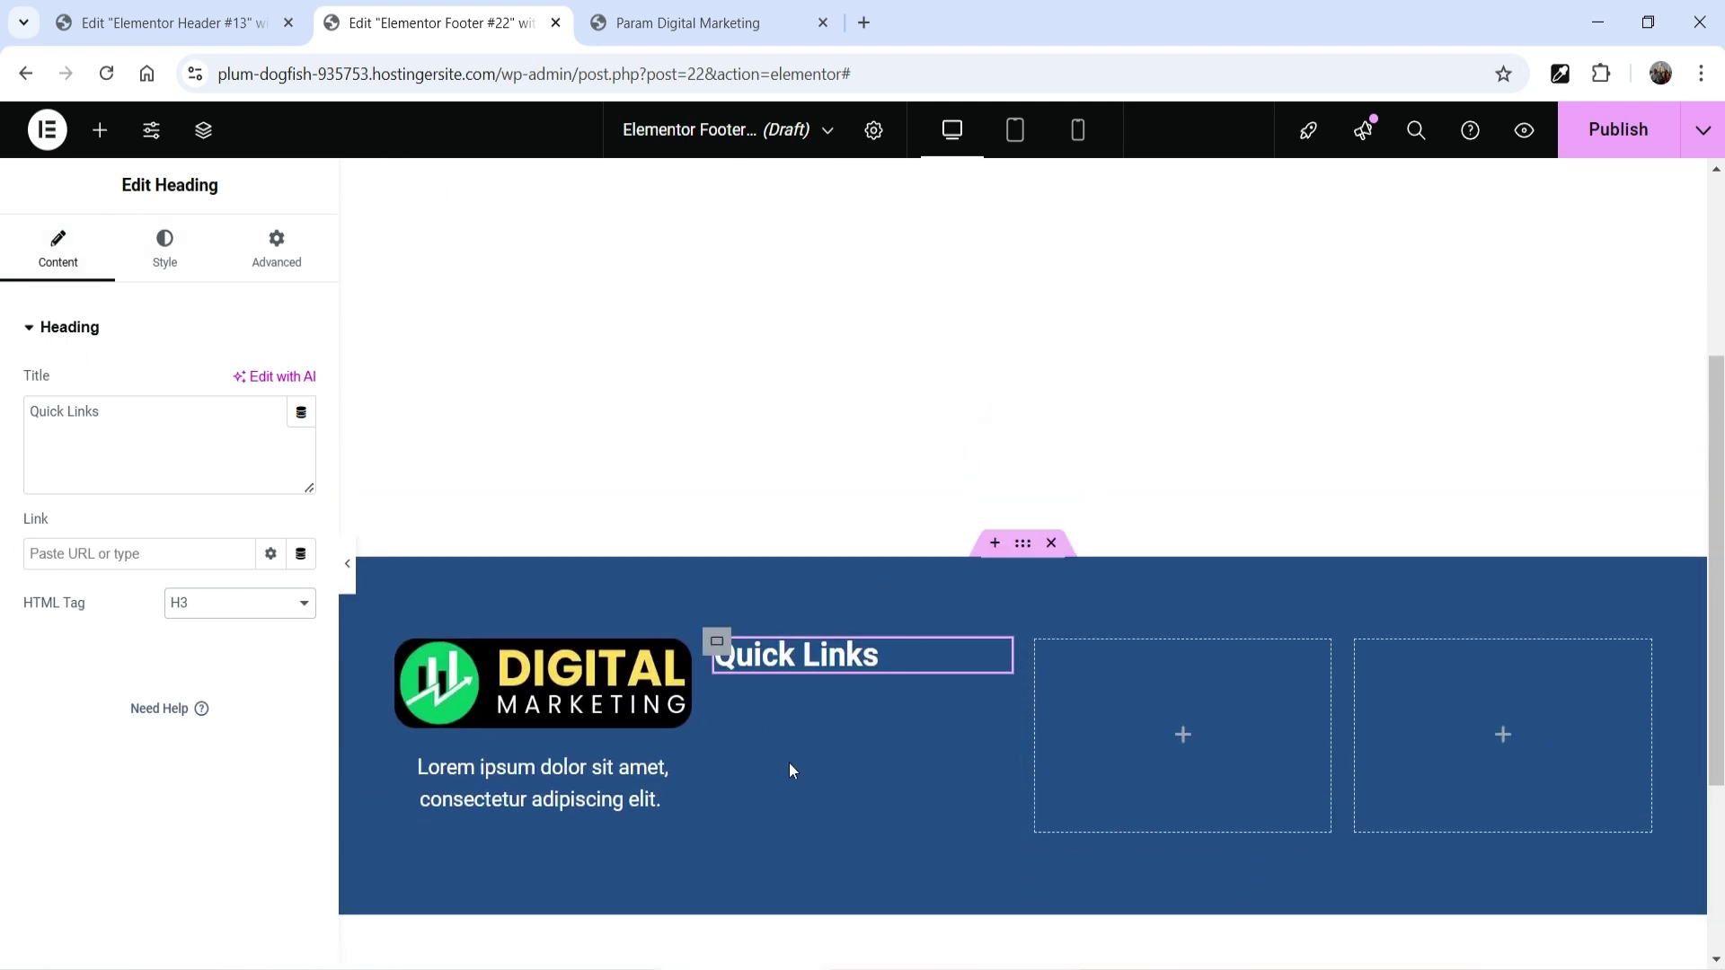
pyautogui.click(100, 130)
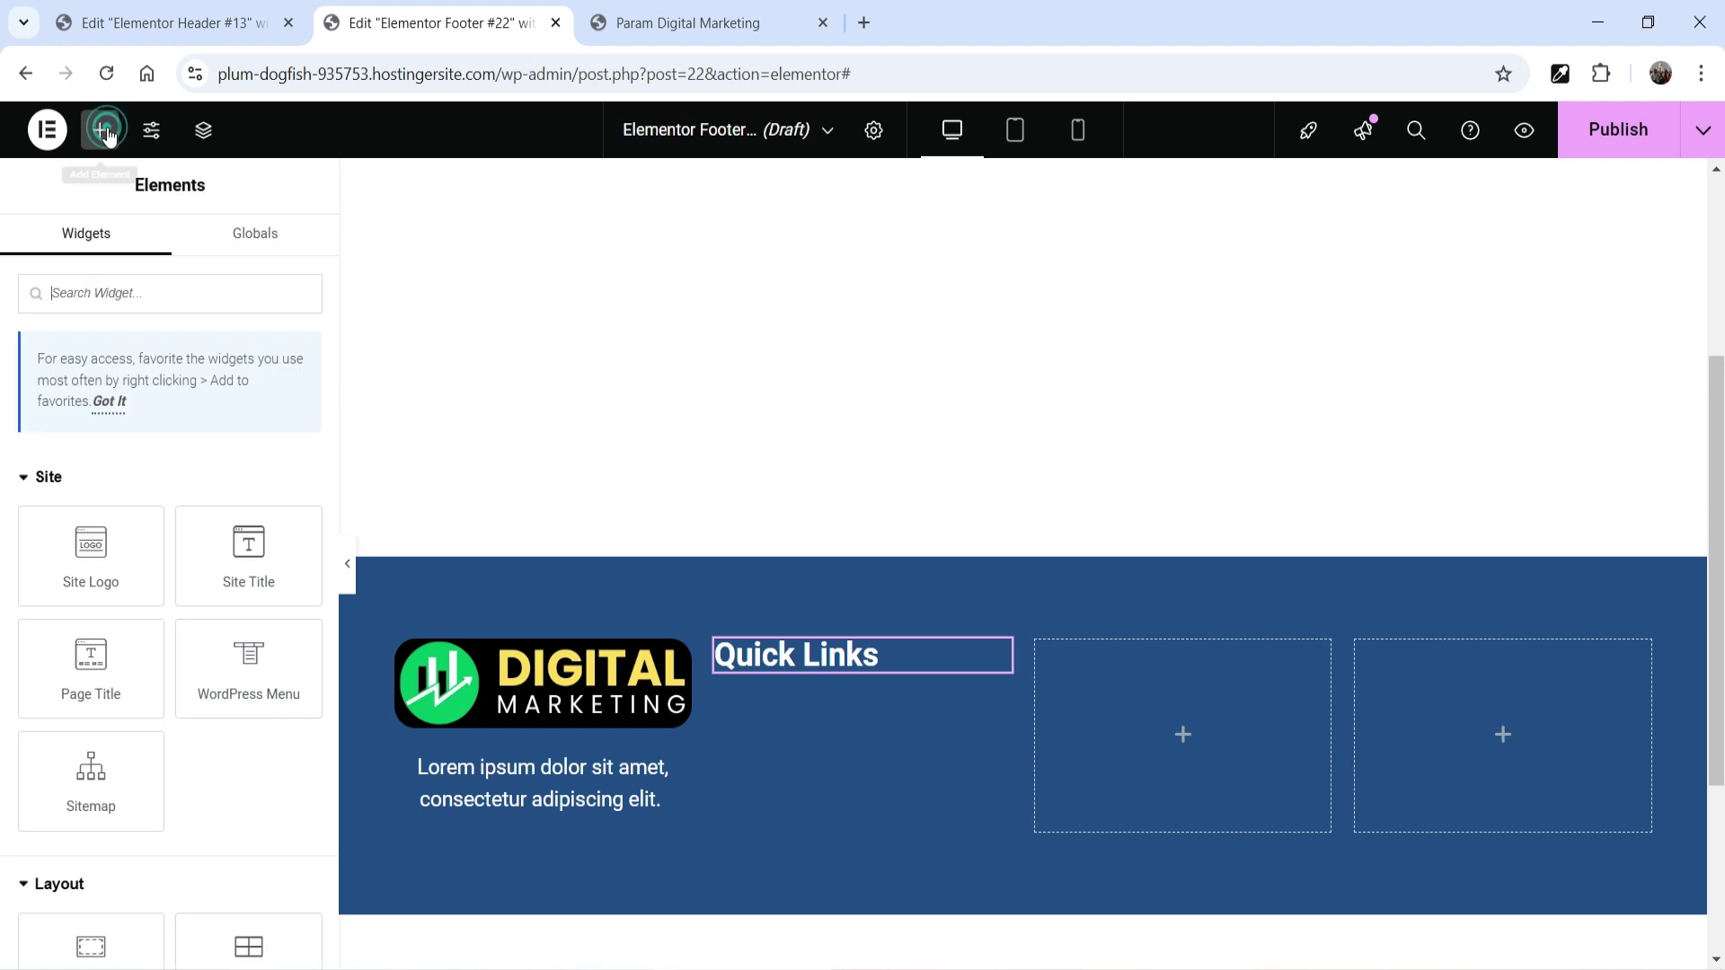
pyautogui.click(113, 296)
pyautogui.write('icon')
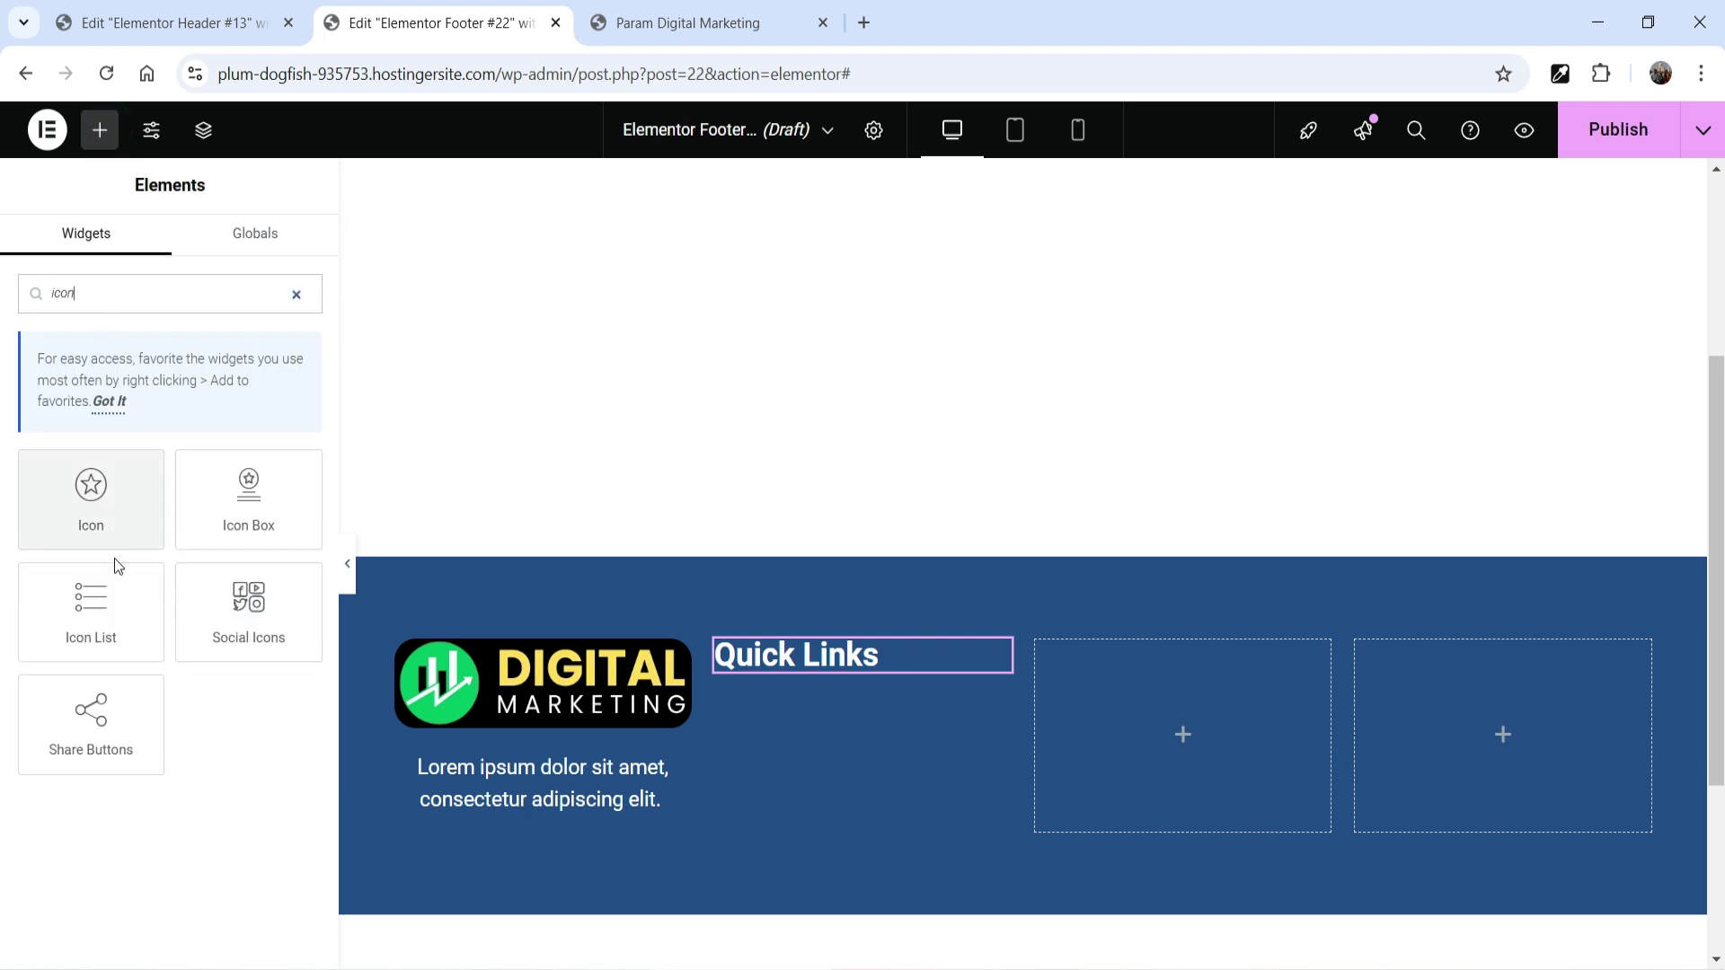
pyautogui.moveTo(90, 602); pyautogui.dragTo(845, 712)
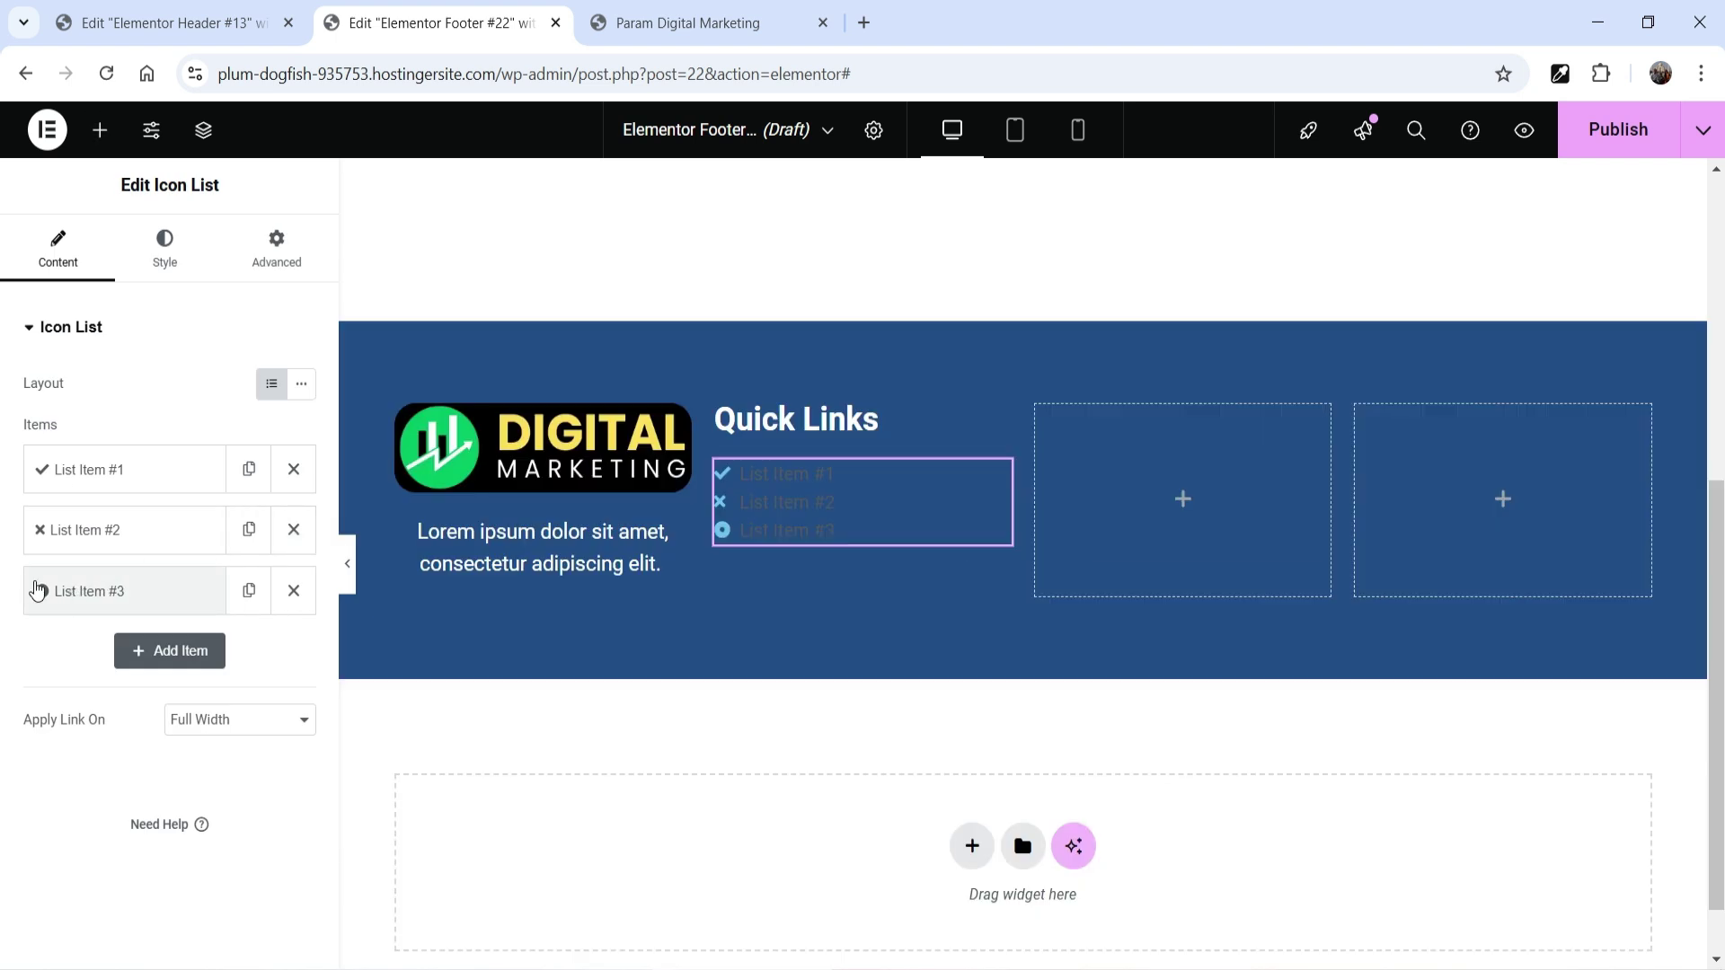
# Step: Delete the first two default items from the icon list and rename the remaining one "Home"
pyautogui.click(294, 529)
pyautogui.click(294, 469)
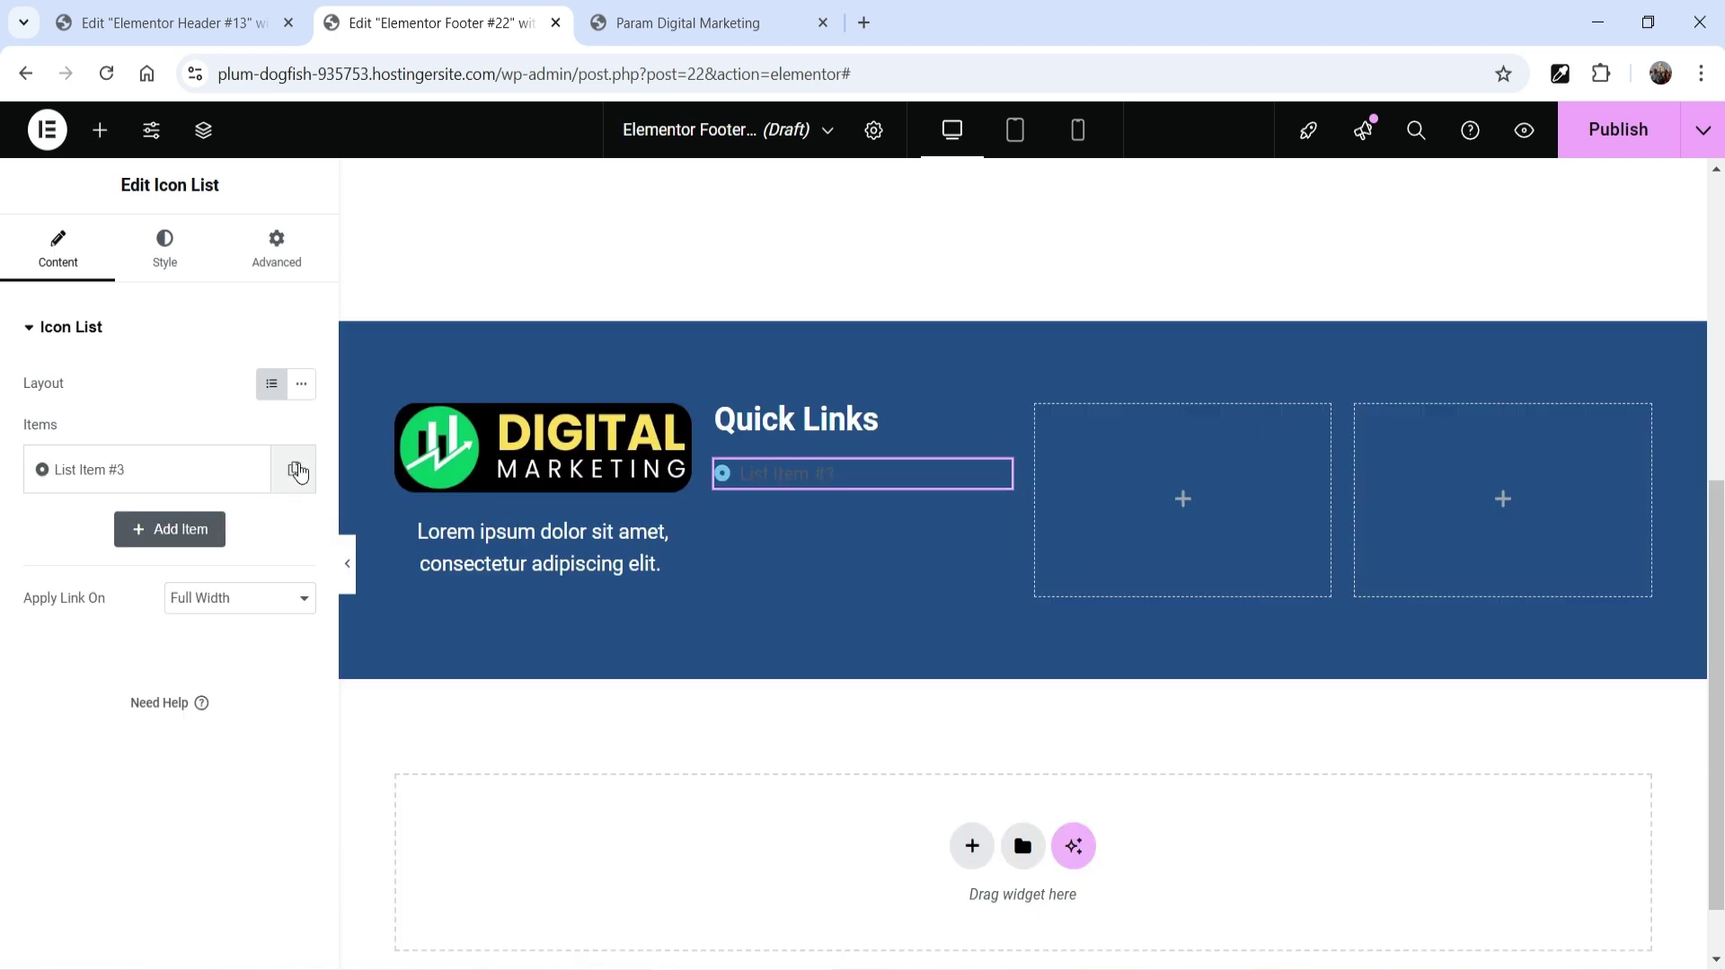
pyautogui.click(108, 475)
pyautogui.tripleClick(154, 559)
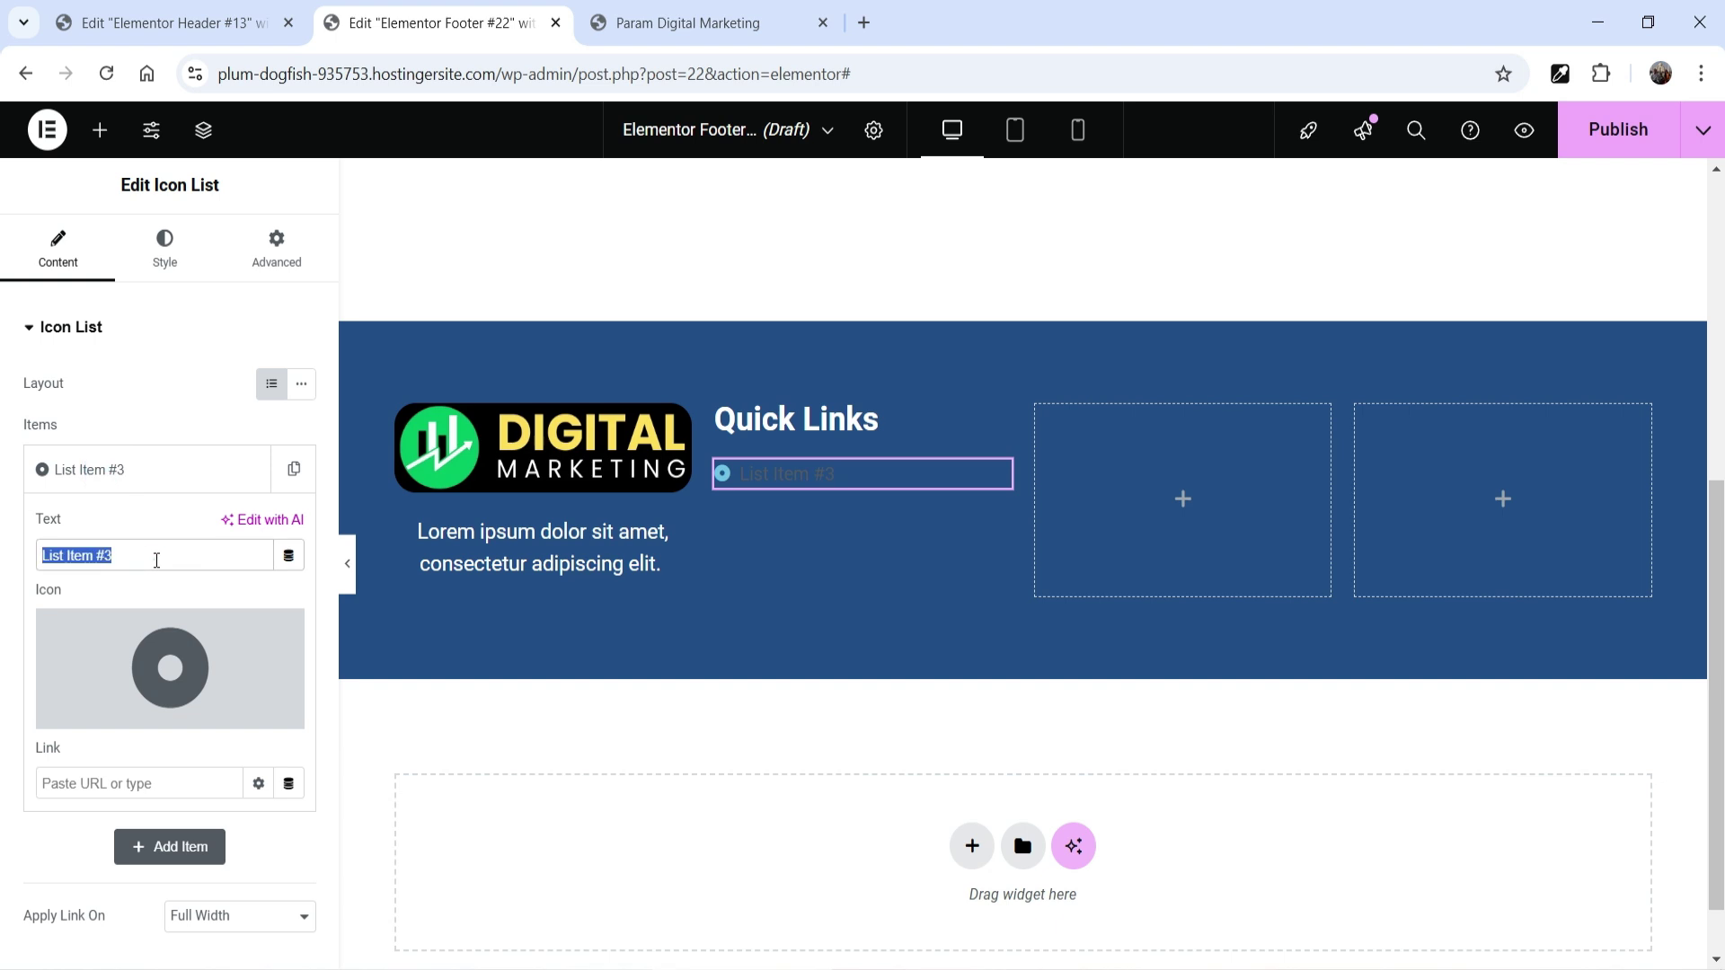
pyautogui.write('Home')
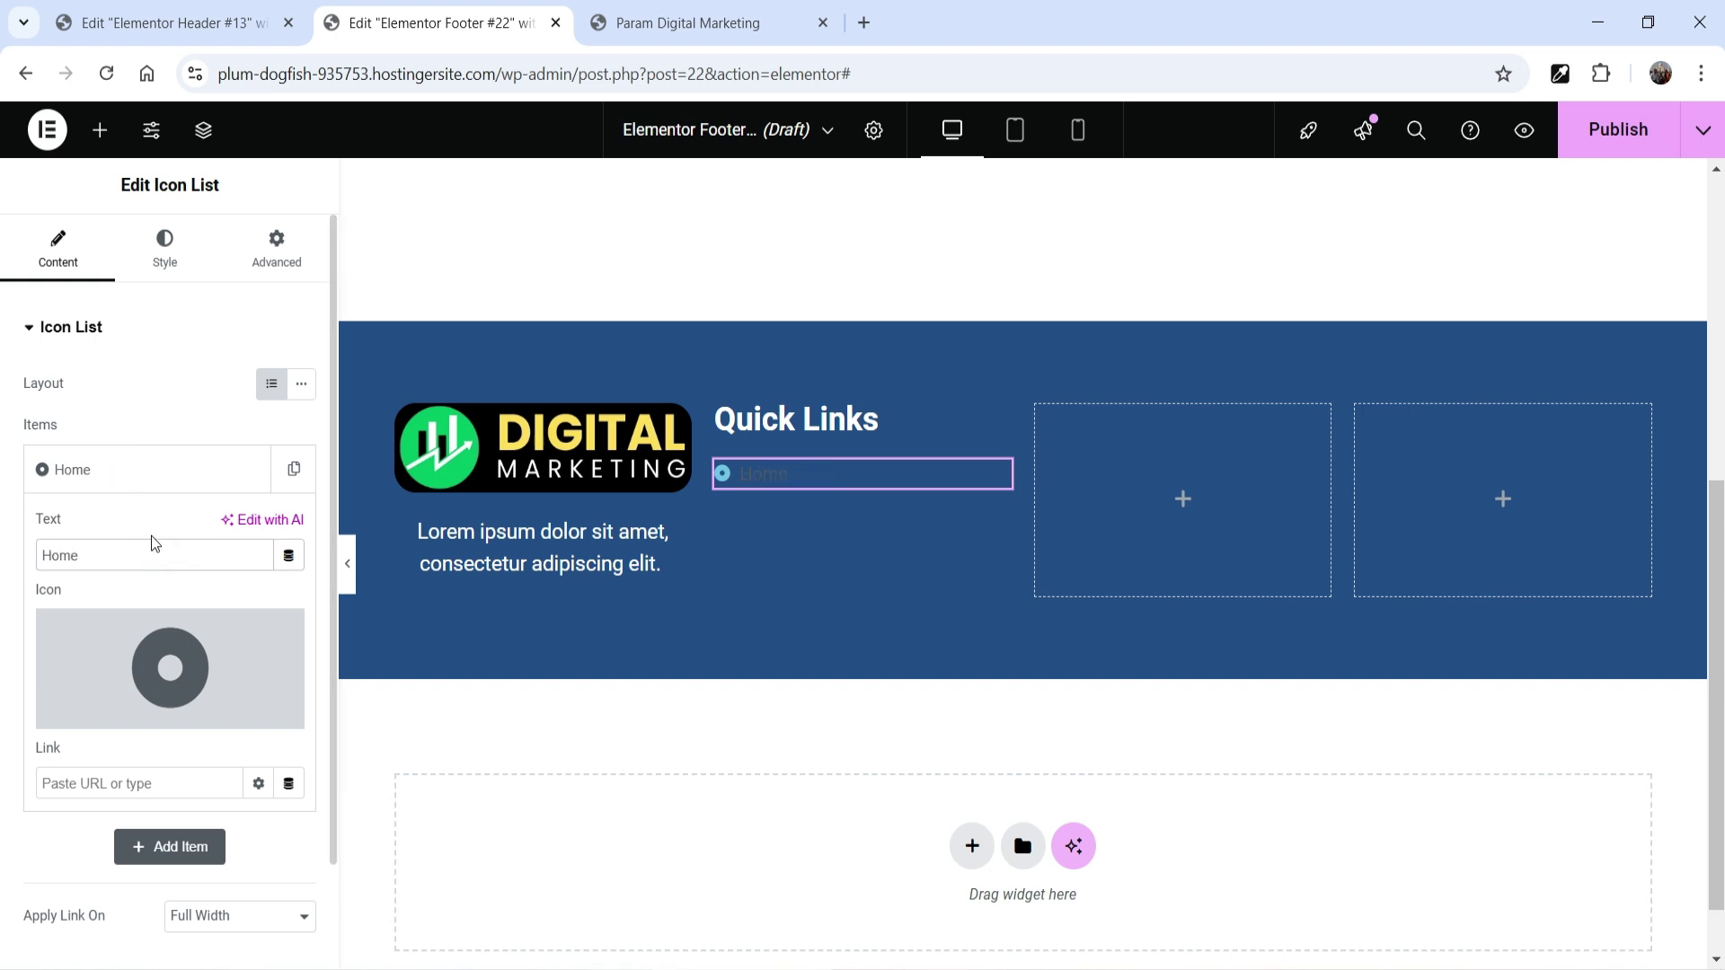
pyautogui.click(215, 472)
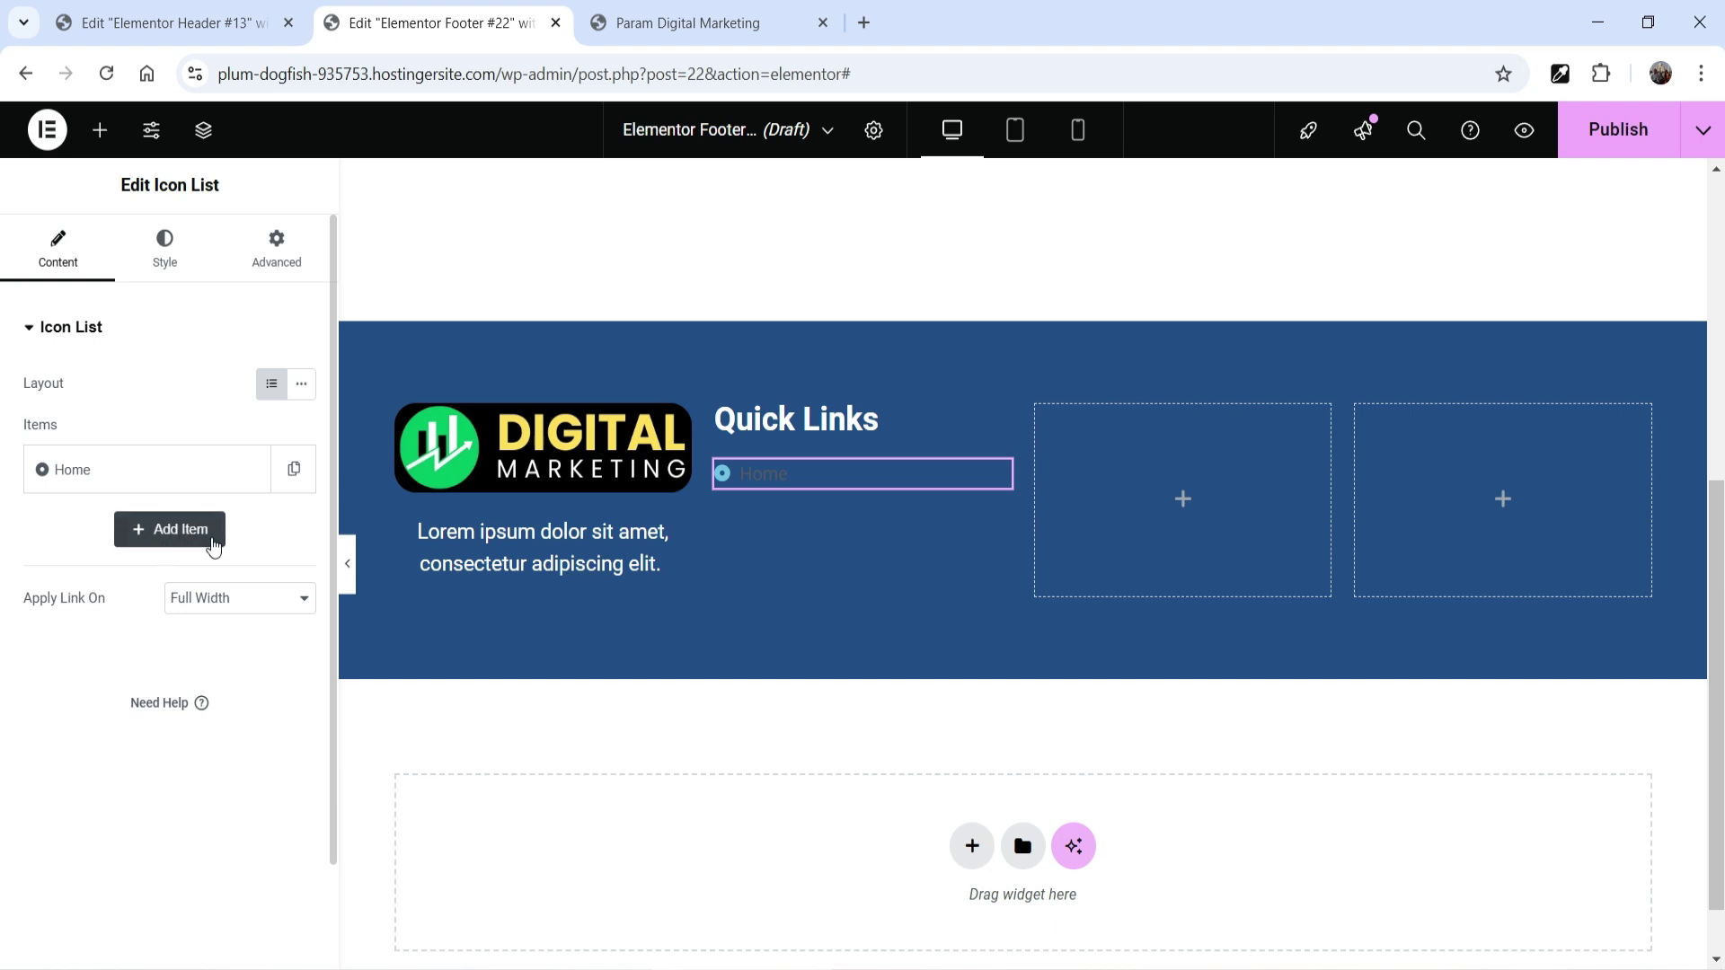
# Step: Add a second item to the icon list with the text "About Us"
pyautogui.click(213, 532)
pyautogui.click(88, 539)
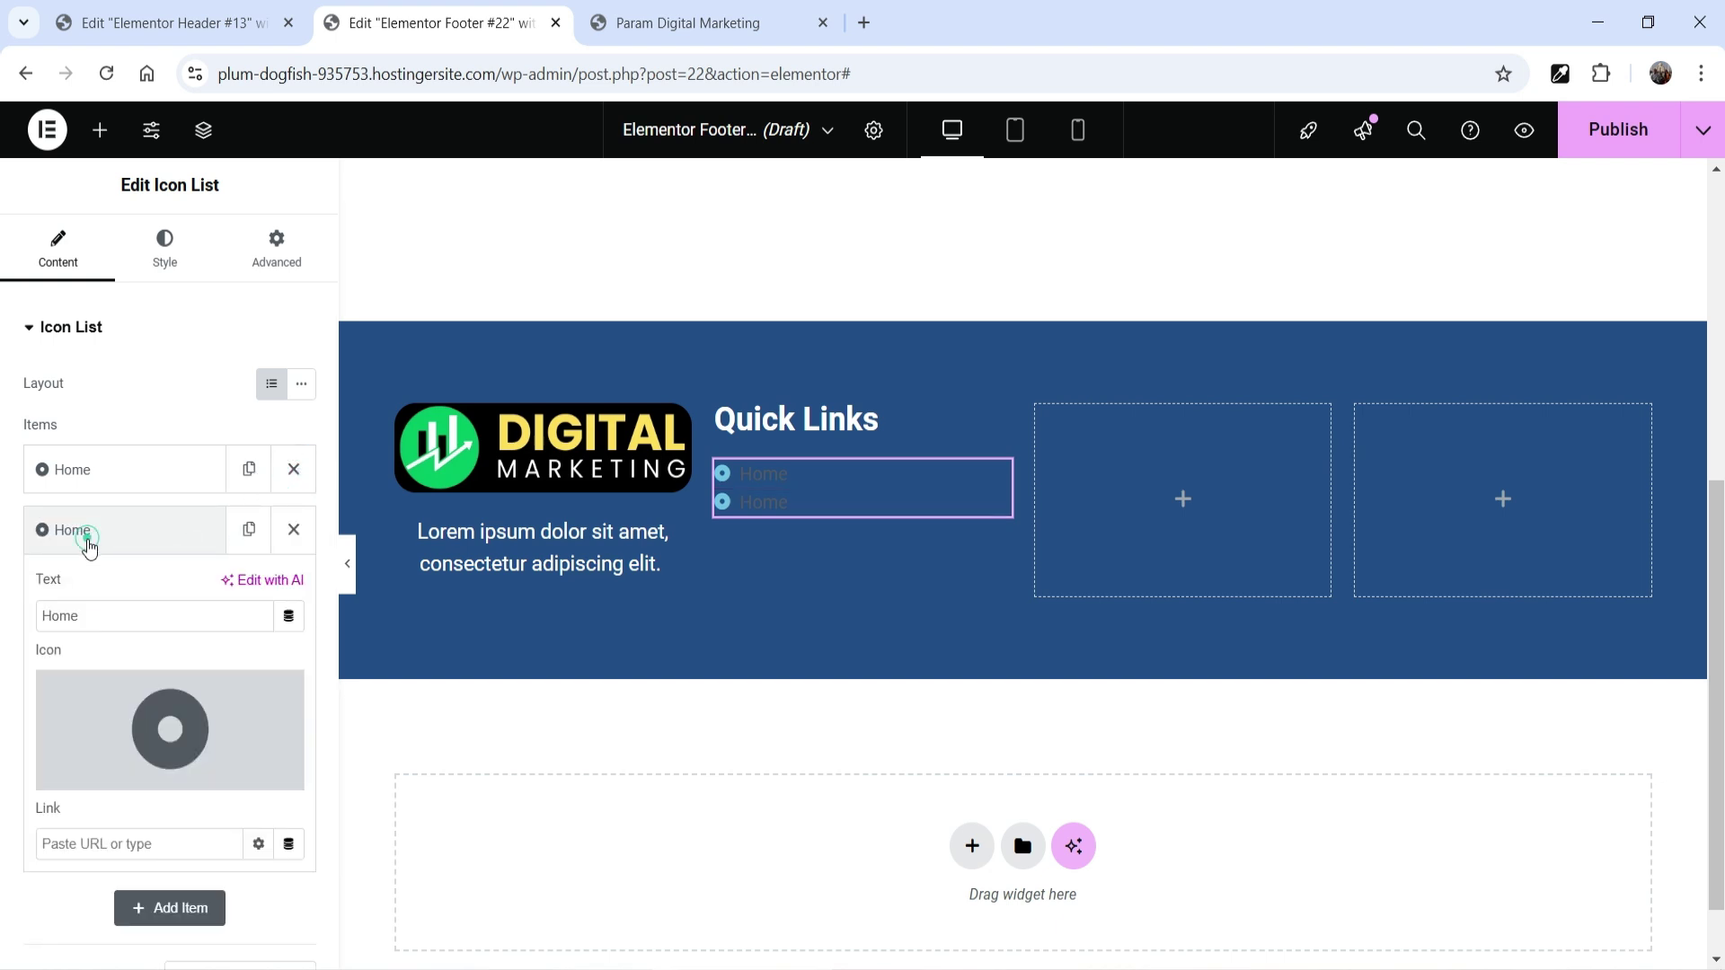
pyautogui.doubleClick(139, 618)
pyautogui.write('About Us')
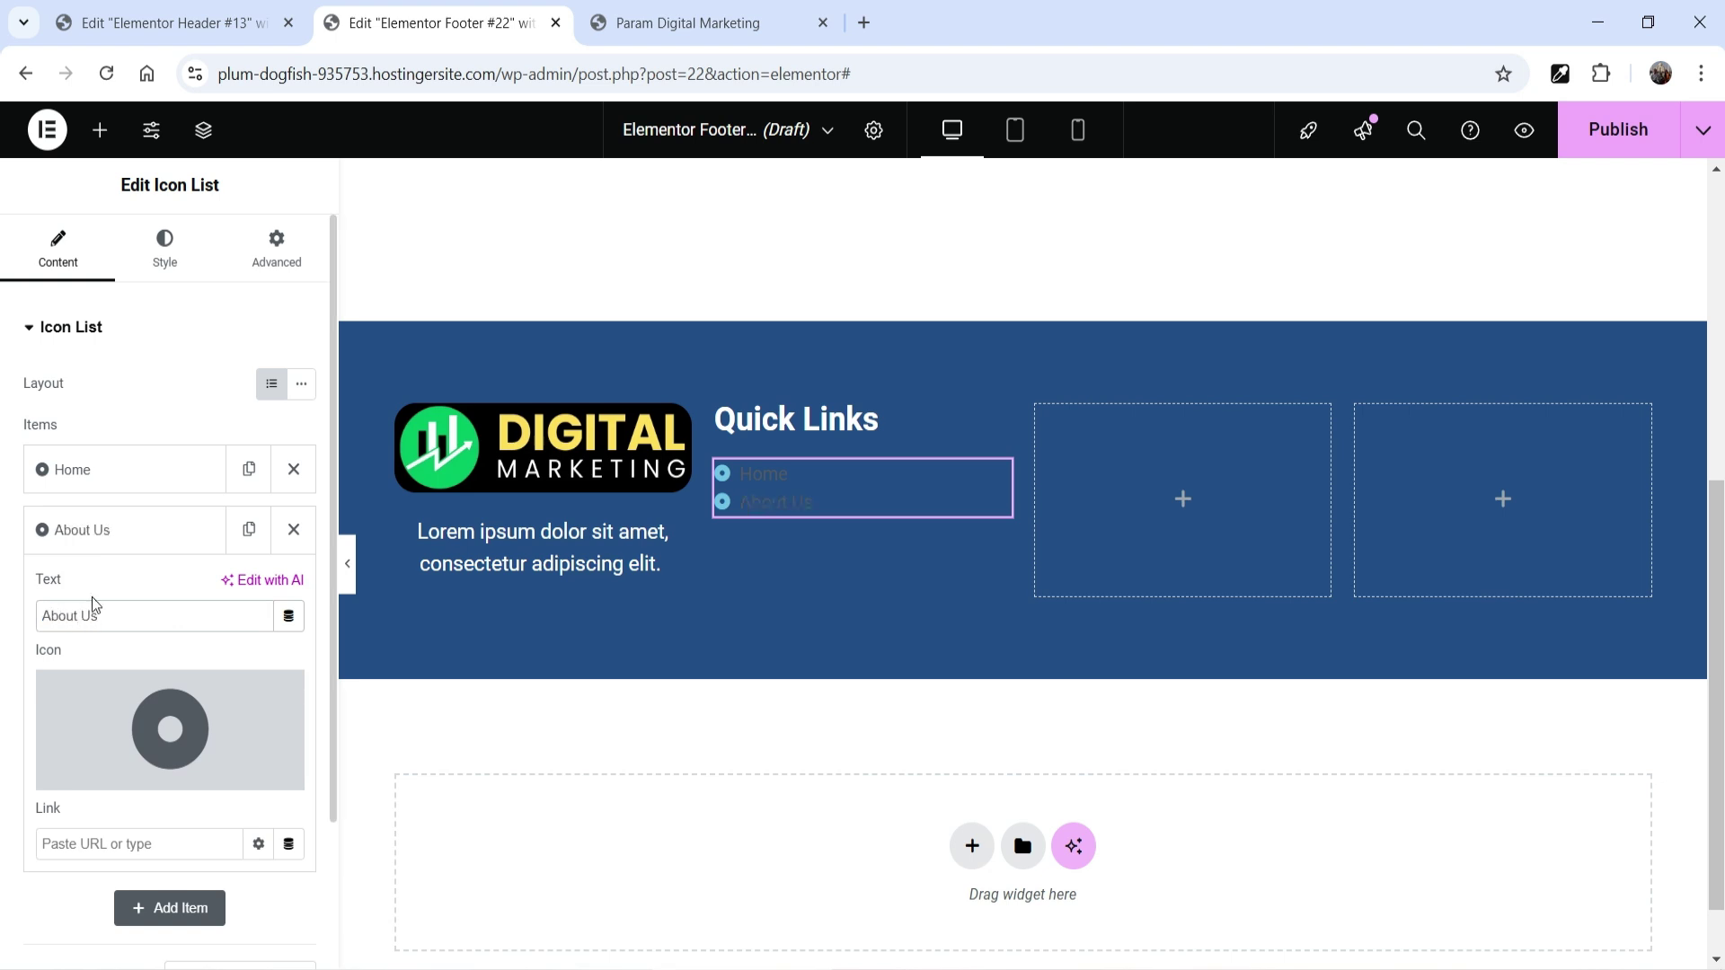
# Step: Duplicate the "About Us" item in the Quick Links icon list and rename the copy "Services"
pyautogui.click(89, 532)
pyautogui.click(249, 529)
pyautogui.click(103, 591)
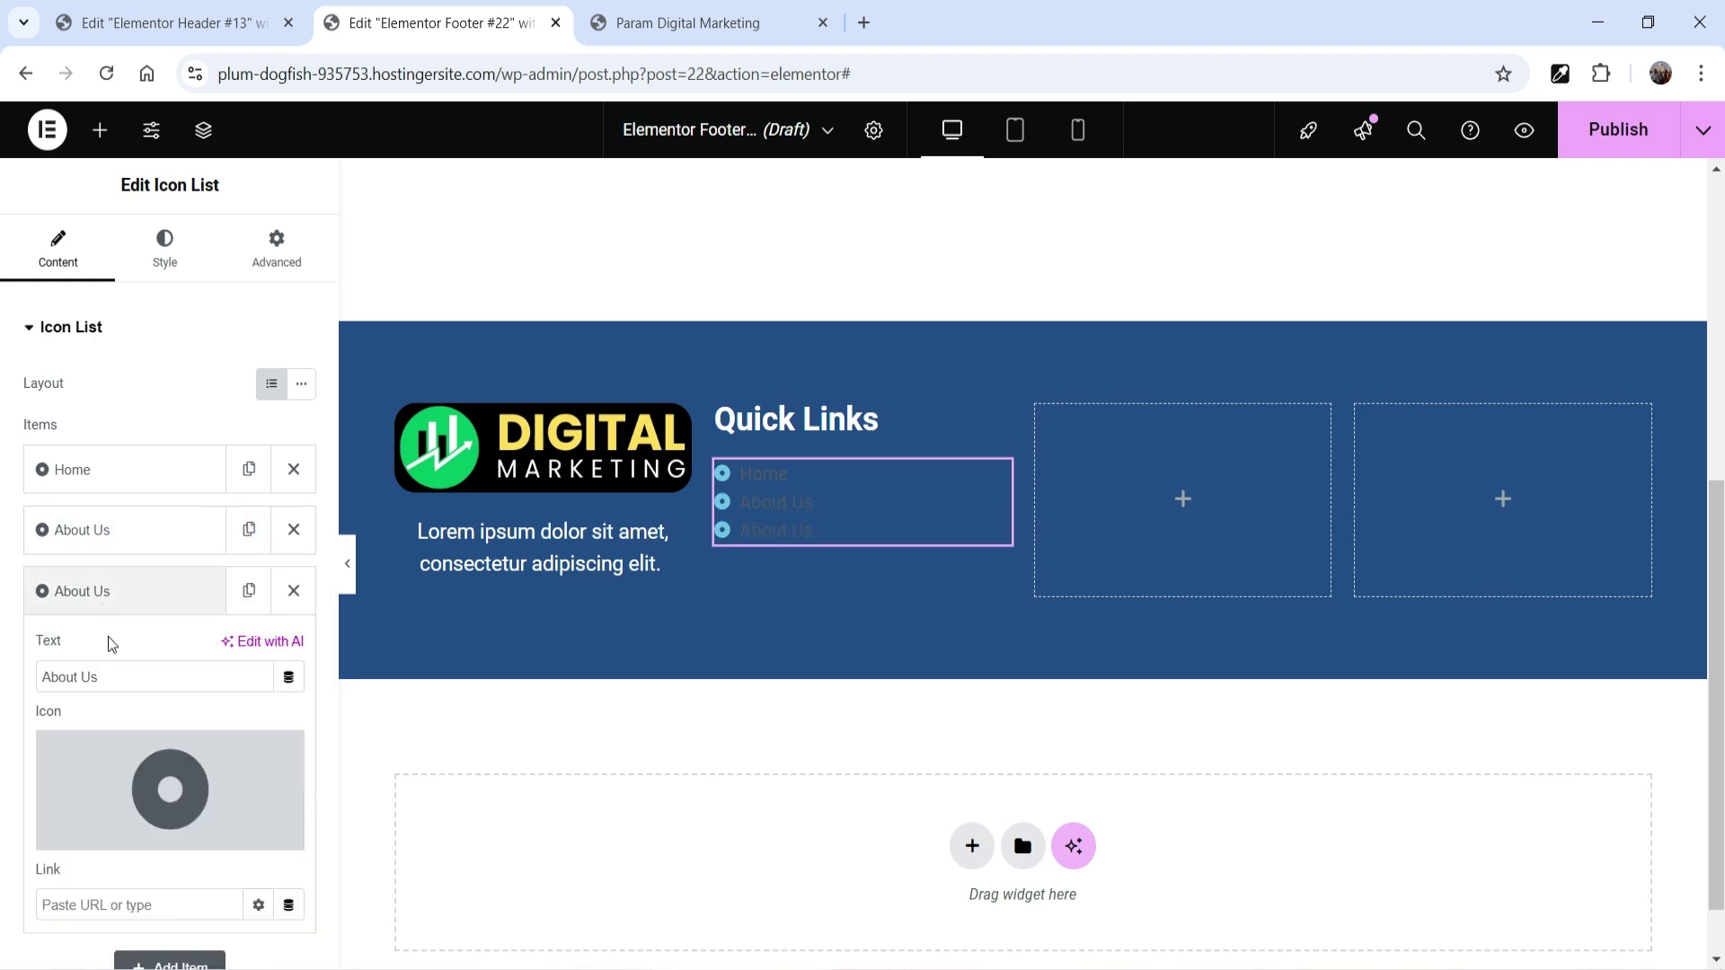
pyautogui.tripleClick(113, 674)
pyautogui.write('Services')
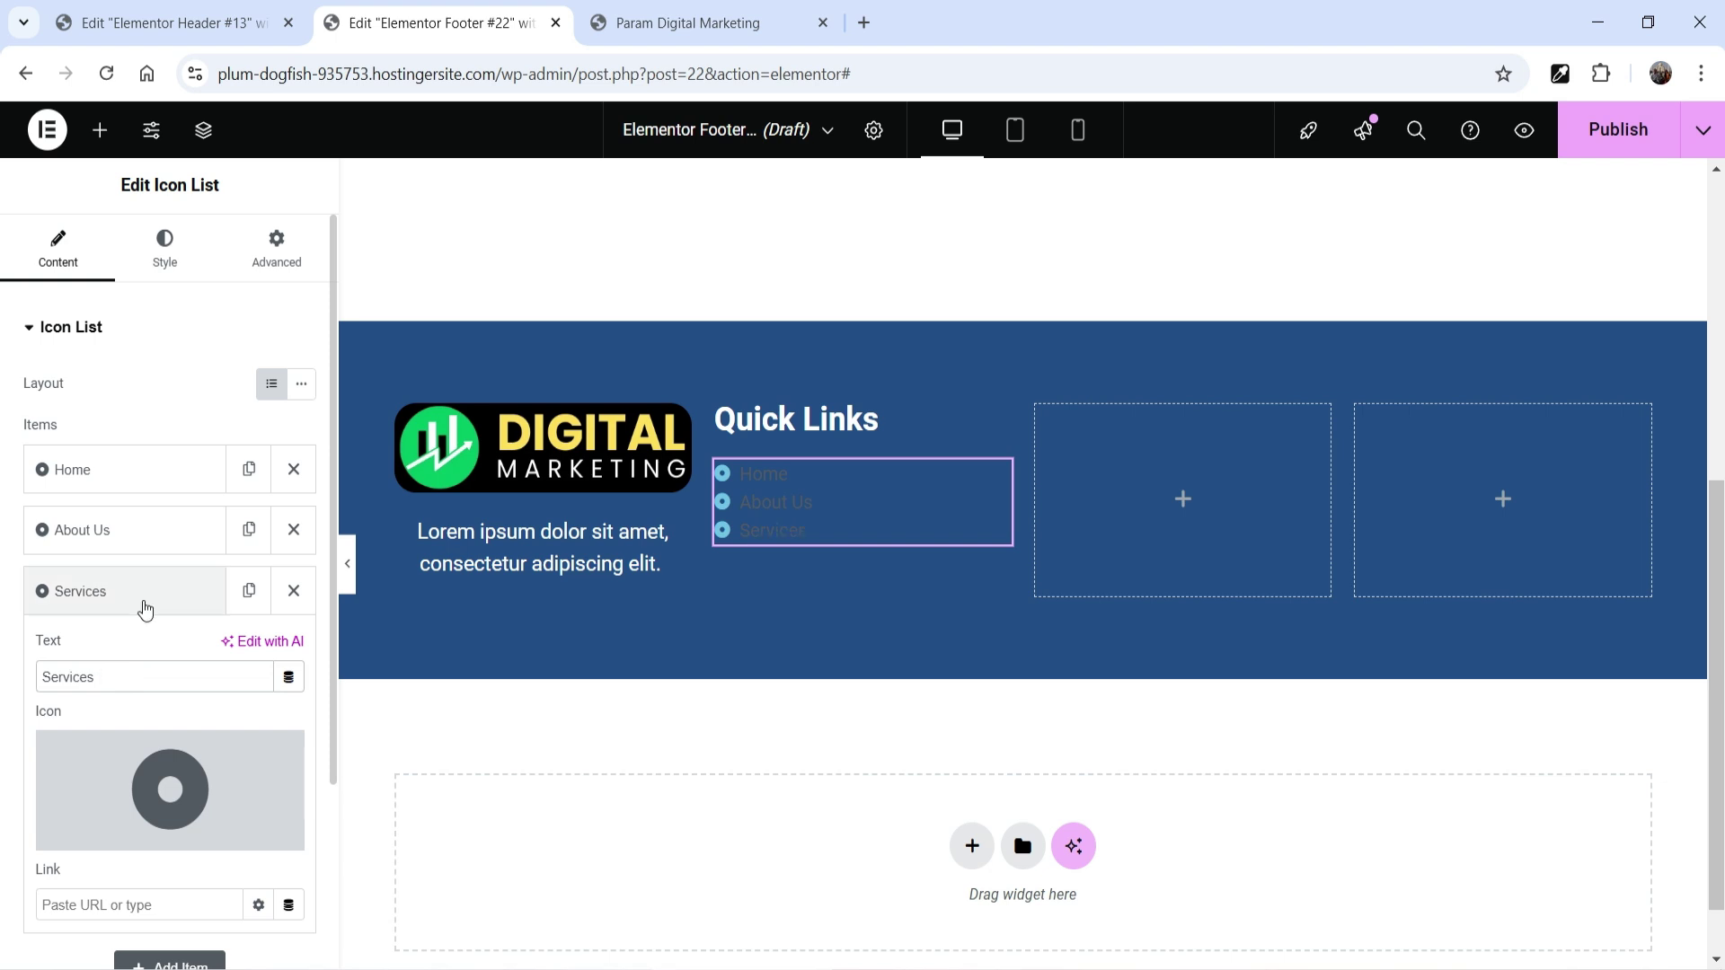
pyautogui.click(144, 610)
# Step: Duplicate the "Services" item in the icon list and rename the copy "Contact"
pyautogui.click(249, 590)
pyautogui.click(103, 651)
pyautogui.tripleClick(134, 739)
pyautogui.write('C')
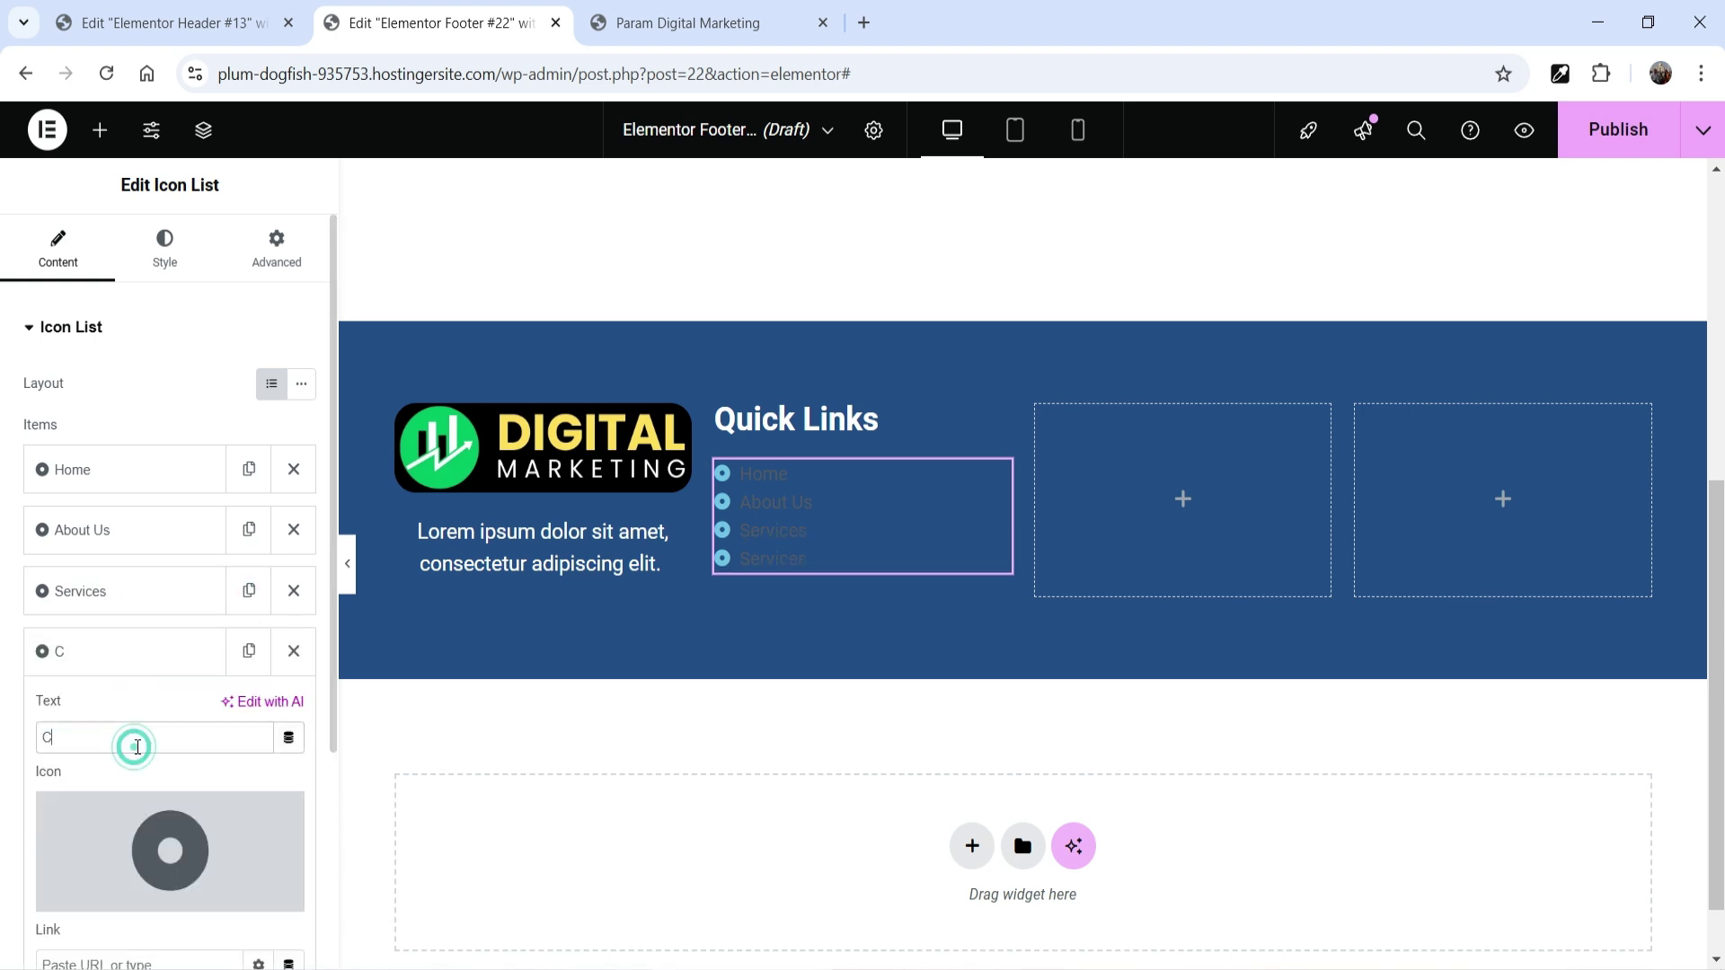
pyautogui.write('ontact')
pyautogui.click(107, 654)
# Step: Duplicate the "Contact" item in the icon list and rename the copy "Blog"
pyautogui.click(248, 651)
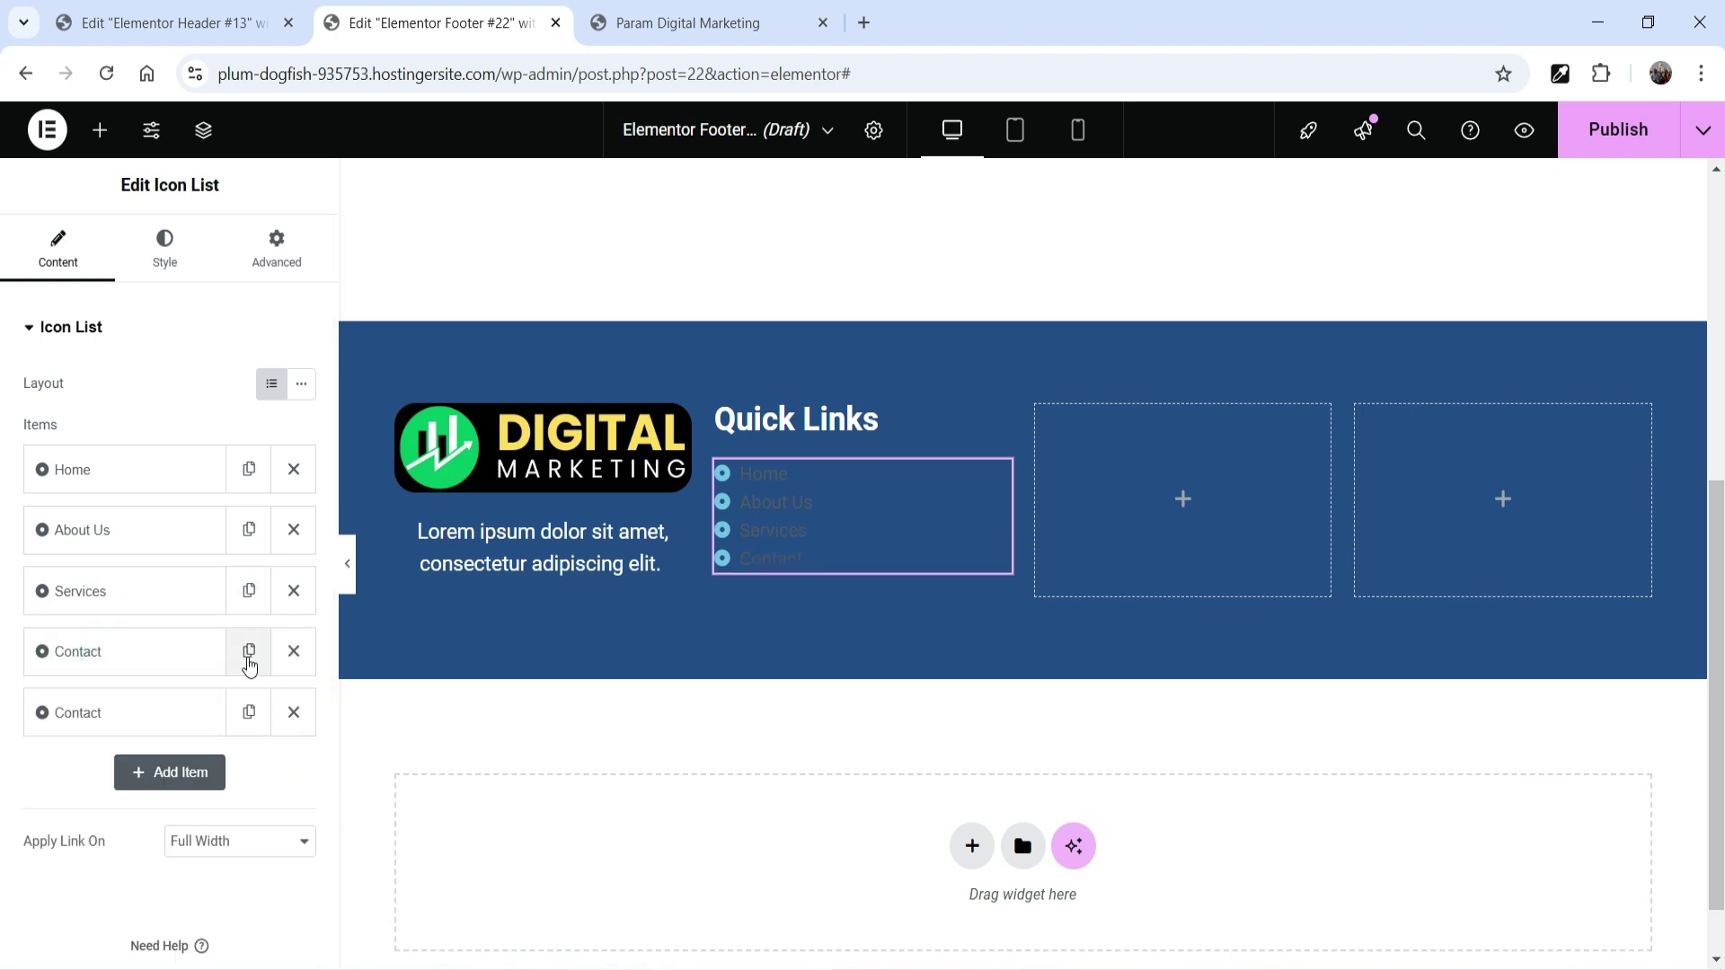
pyautogui.click(139, 718)
pyautogui.tripleClick(90, 798)
pyautogui.write('B')
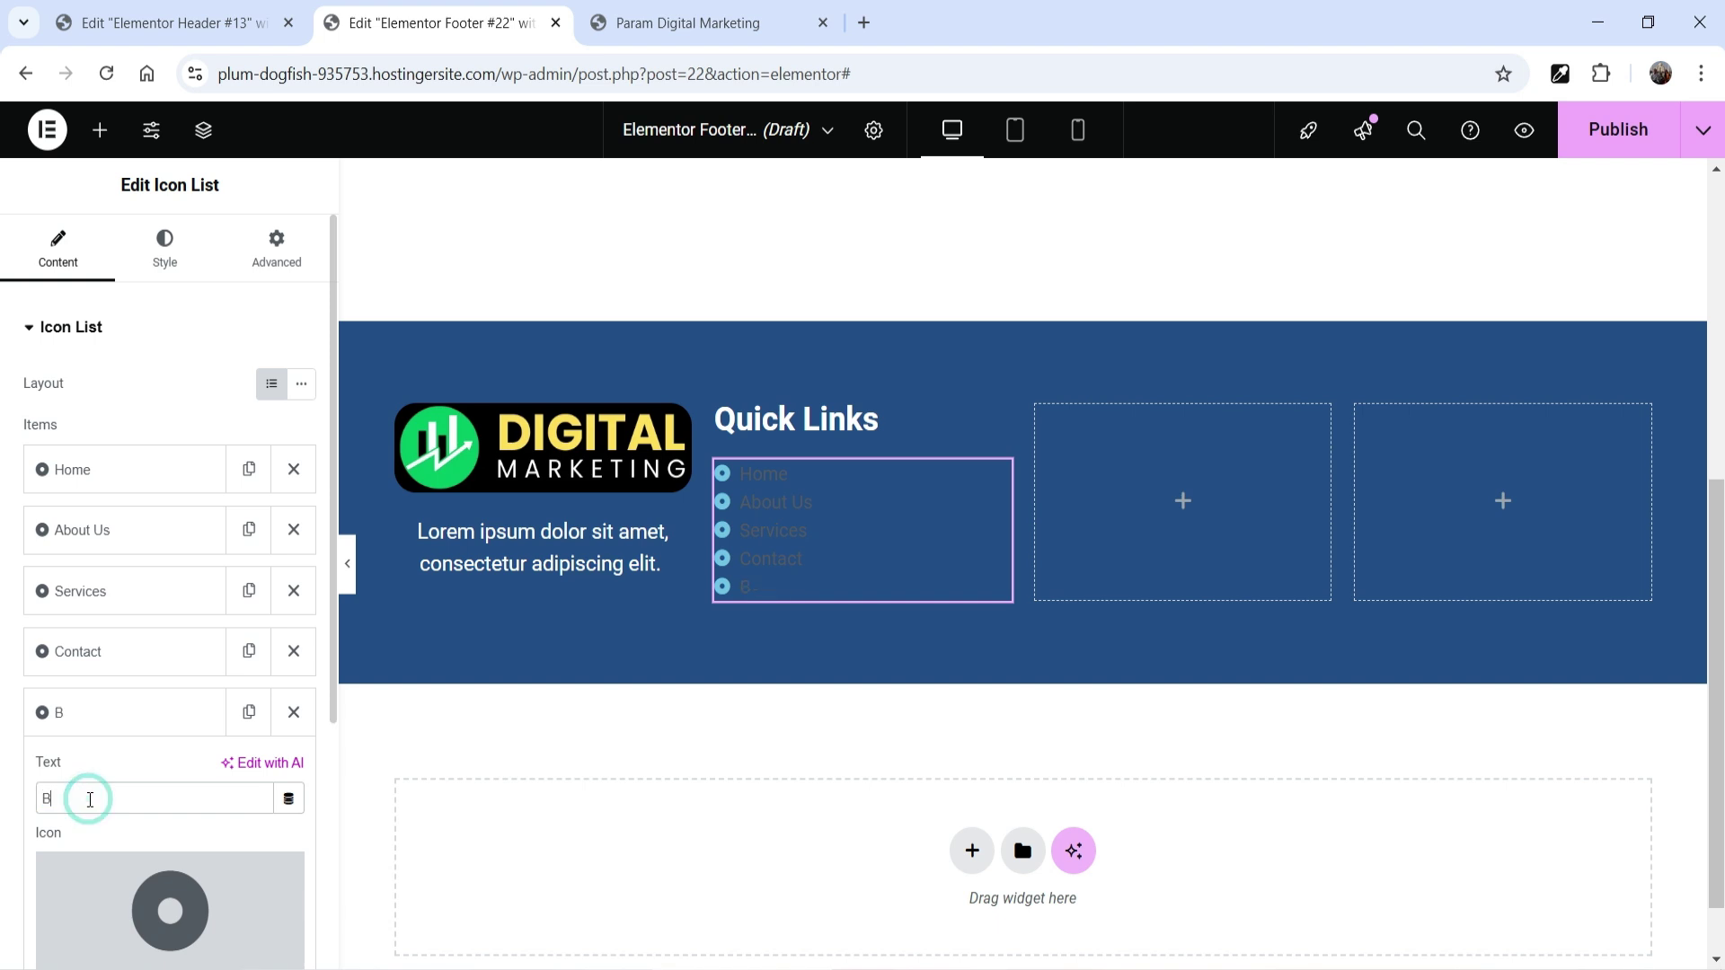
pyautogui.write('log')
pyautogui.click(94, 715)
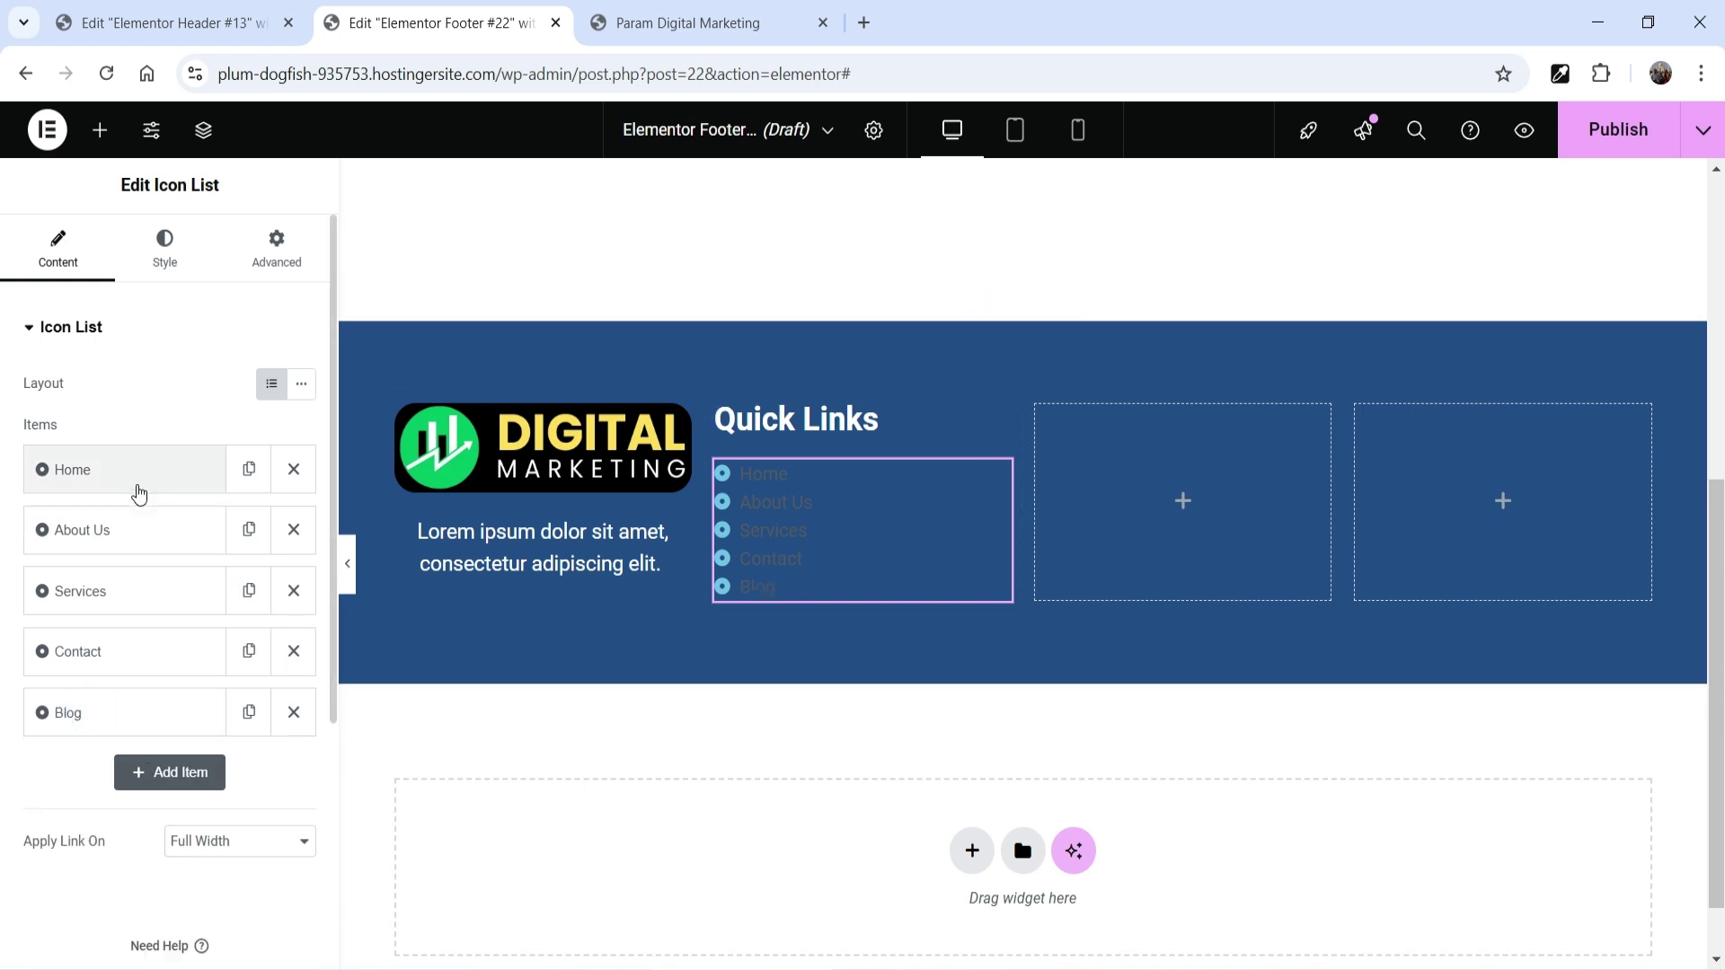
# Step: Link the "Home" item of the icon list to the dynamic Site URL
pyautogui.click(137, 471)
pyautogui.click(288, 795)
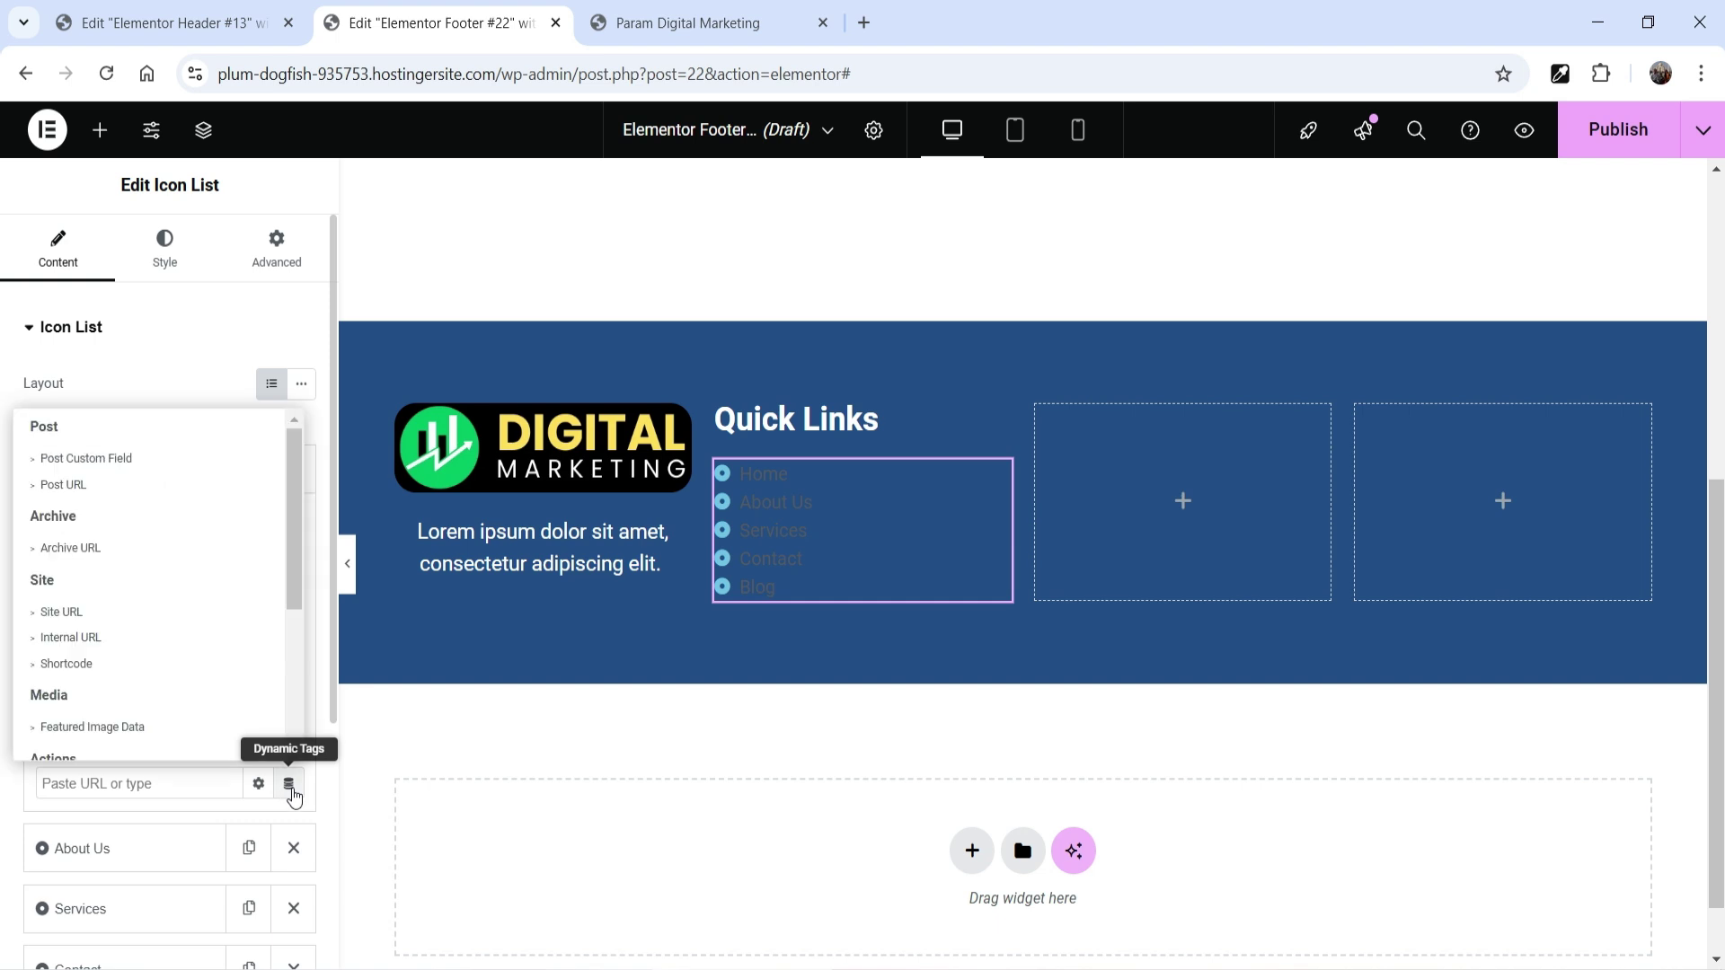
pyautogui.click(101, 618)
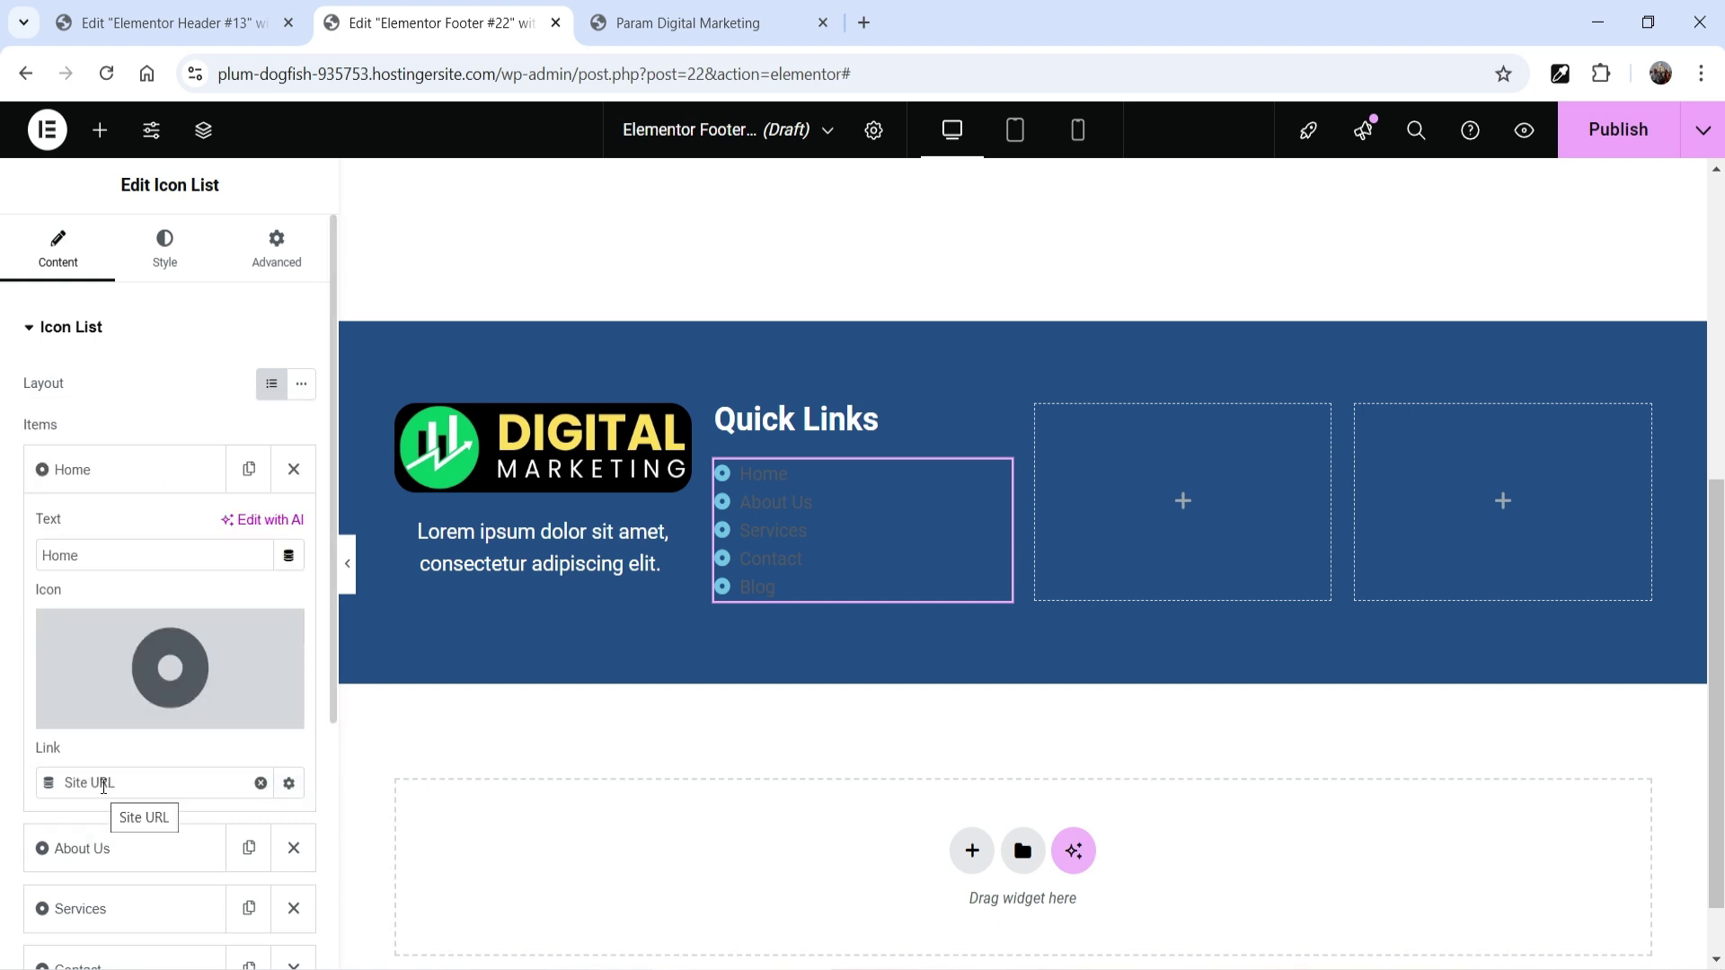
pyautogui.scroll(-4, 144, 683)
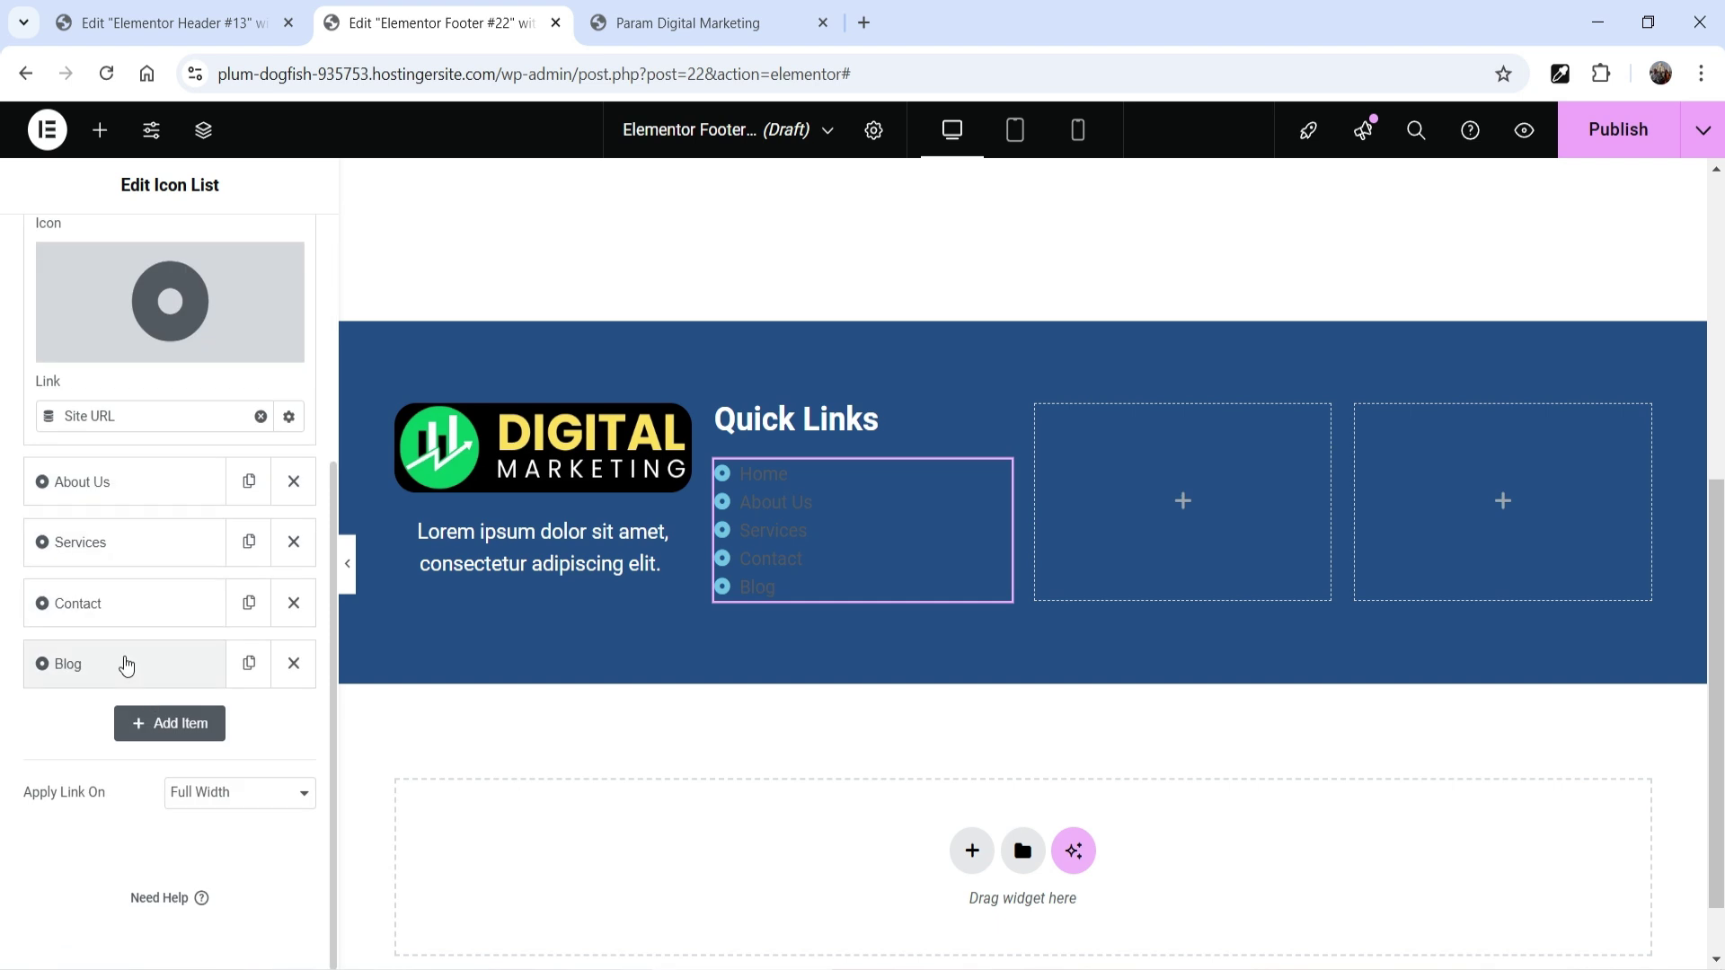
pyautogui.scroll(3, 126, 665)
pyautogui.click(127, 344)
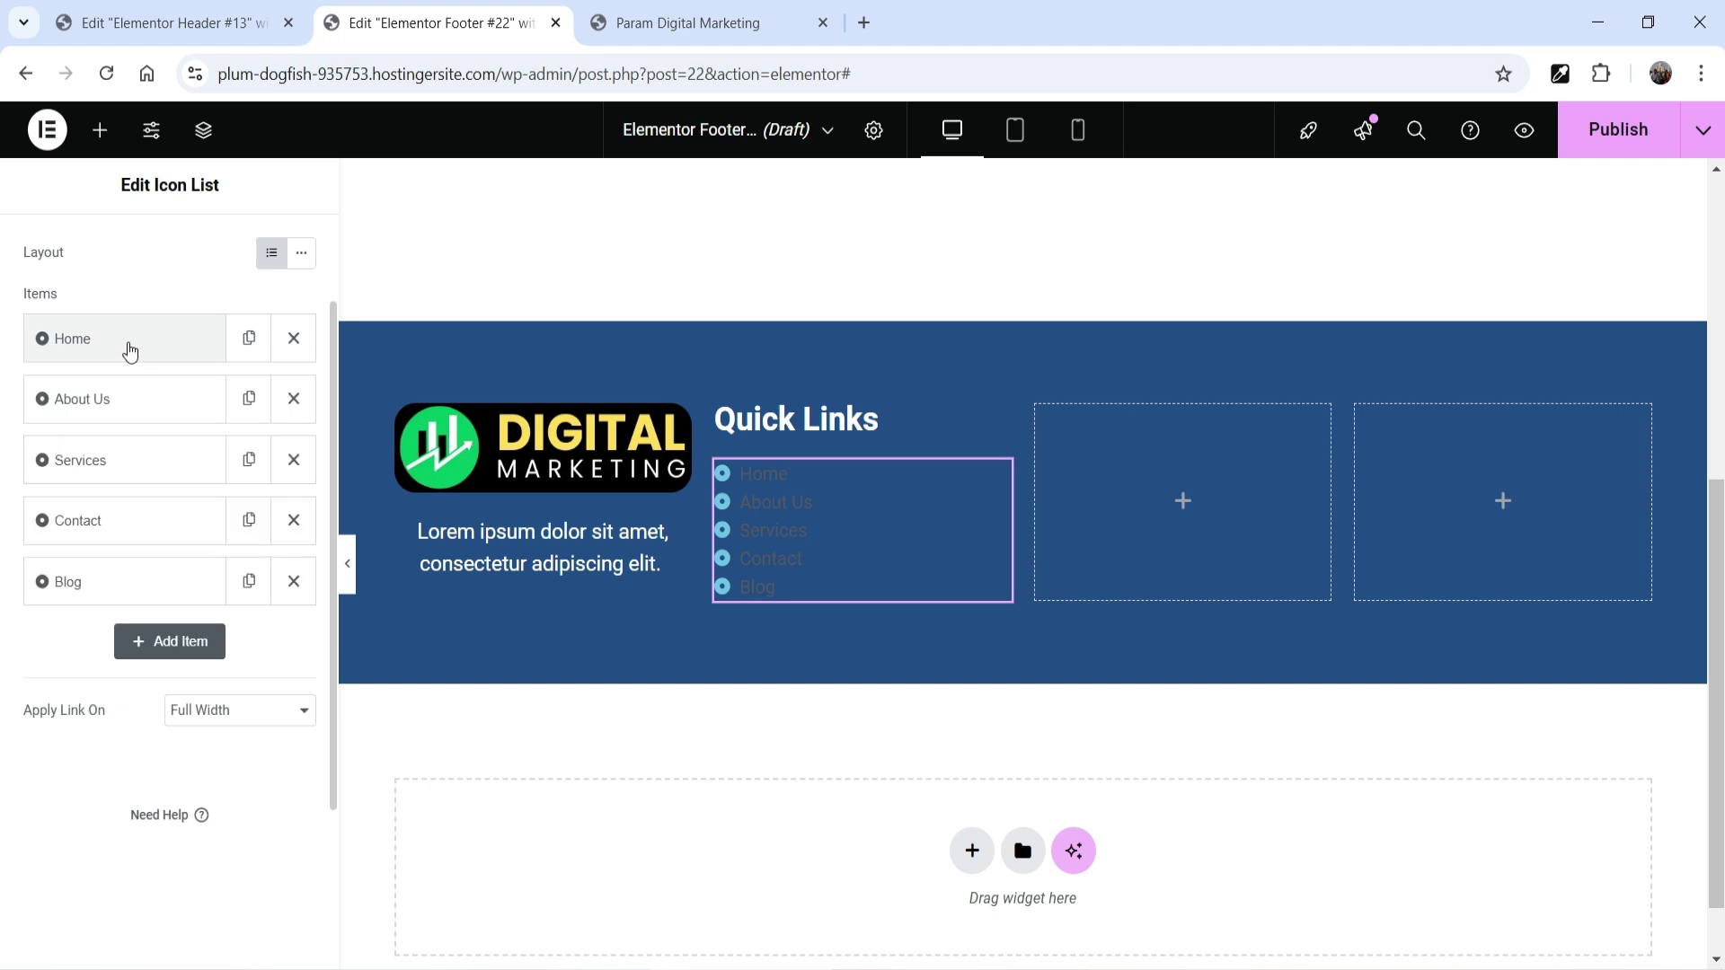
pyautogui.scroll(2, 158, 374)
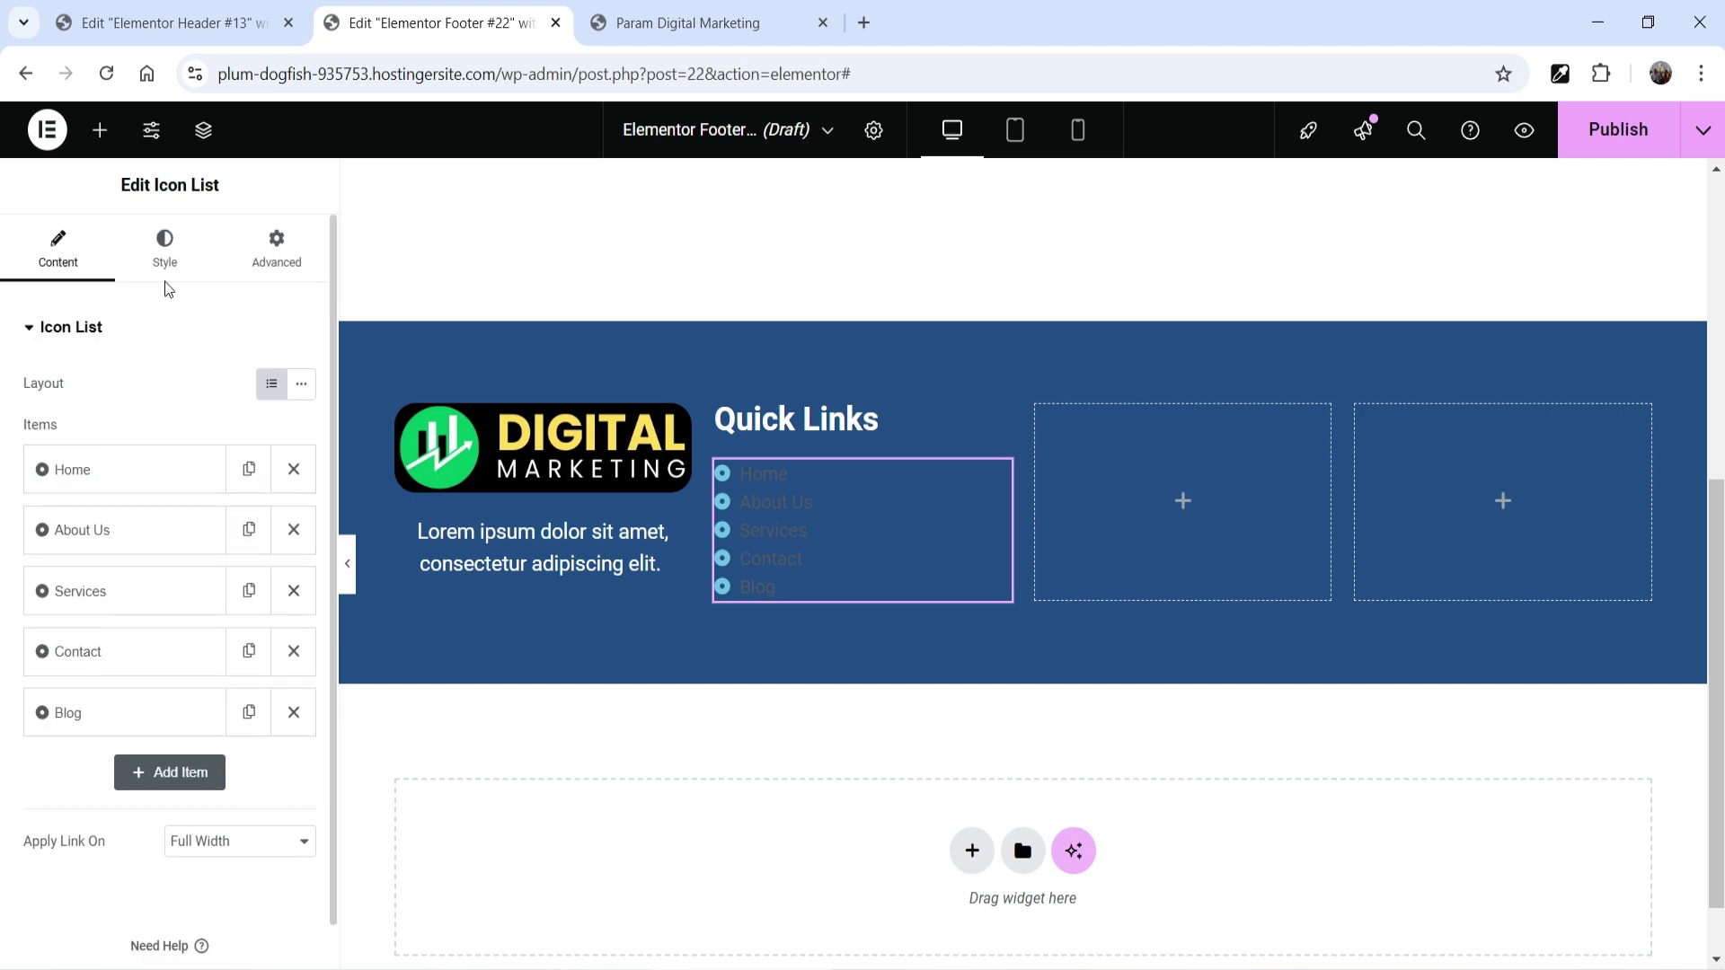
# Step: Set the space between the icon list items to 5 px and apply the global White color to the icons
pyautogui.click(161, 262)
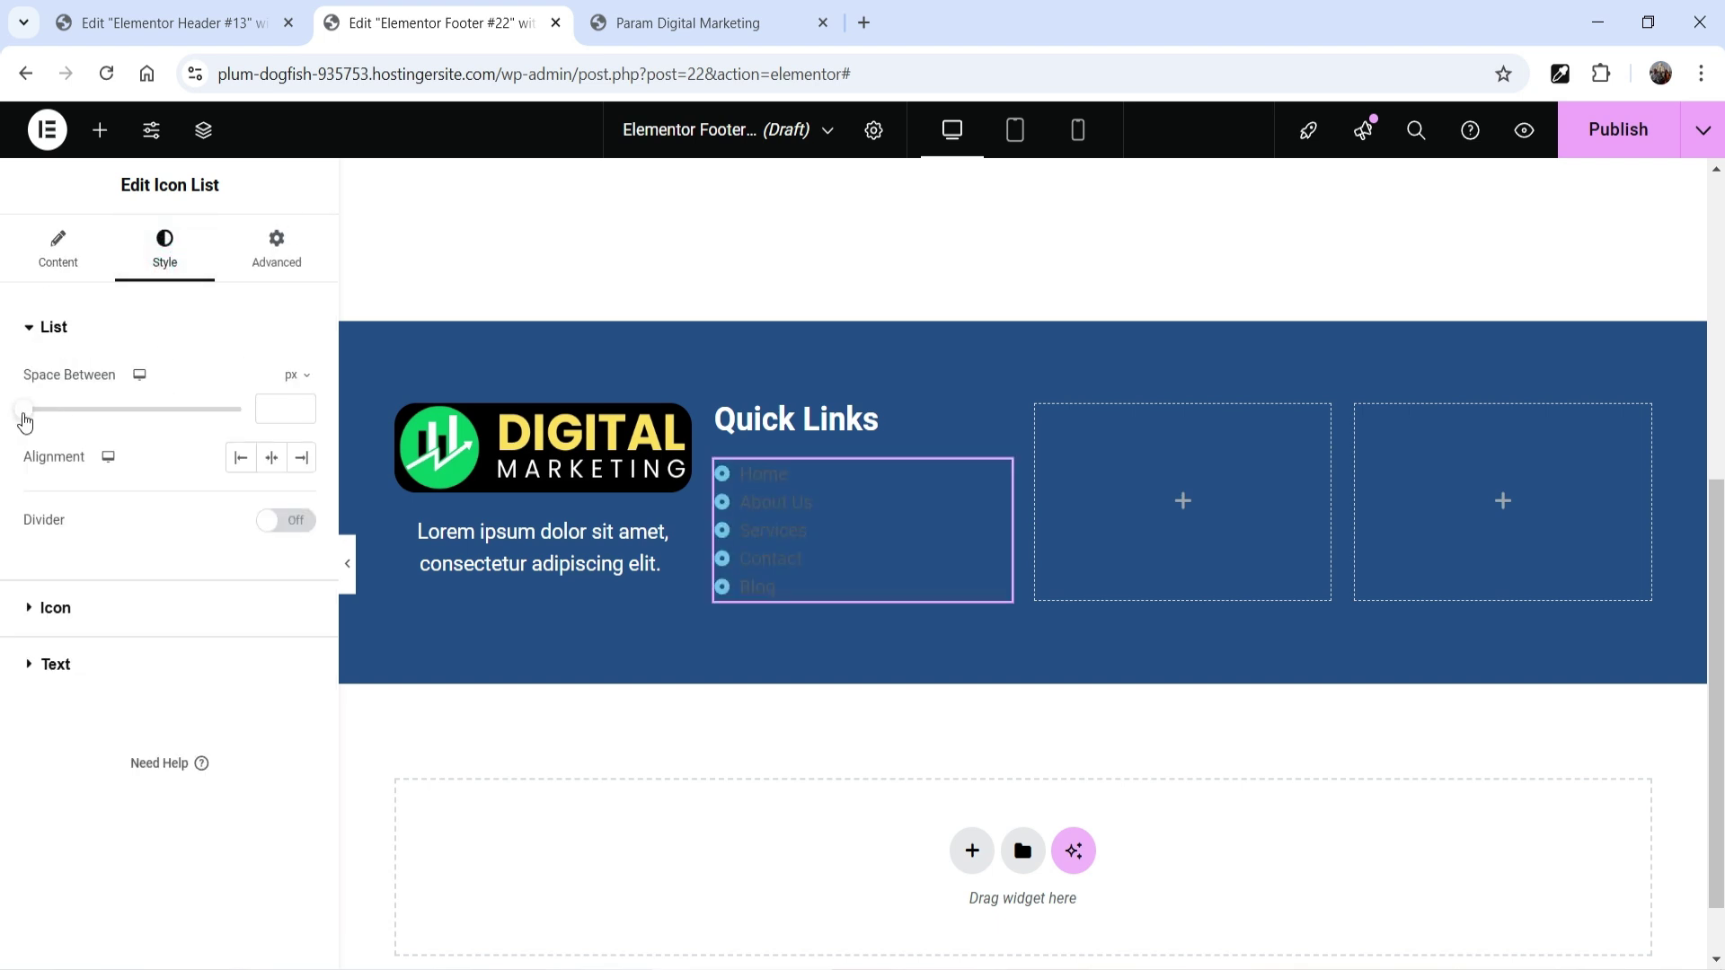
pyautogui.moveTo(26, 421); pyautogui.dragTo(48, 421)
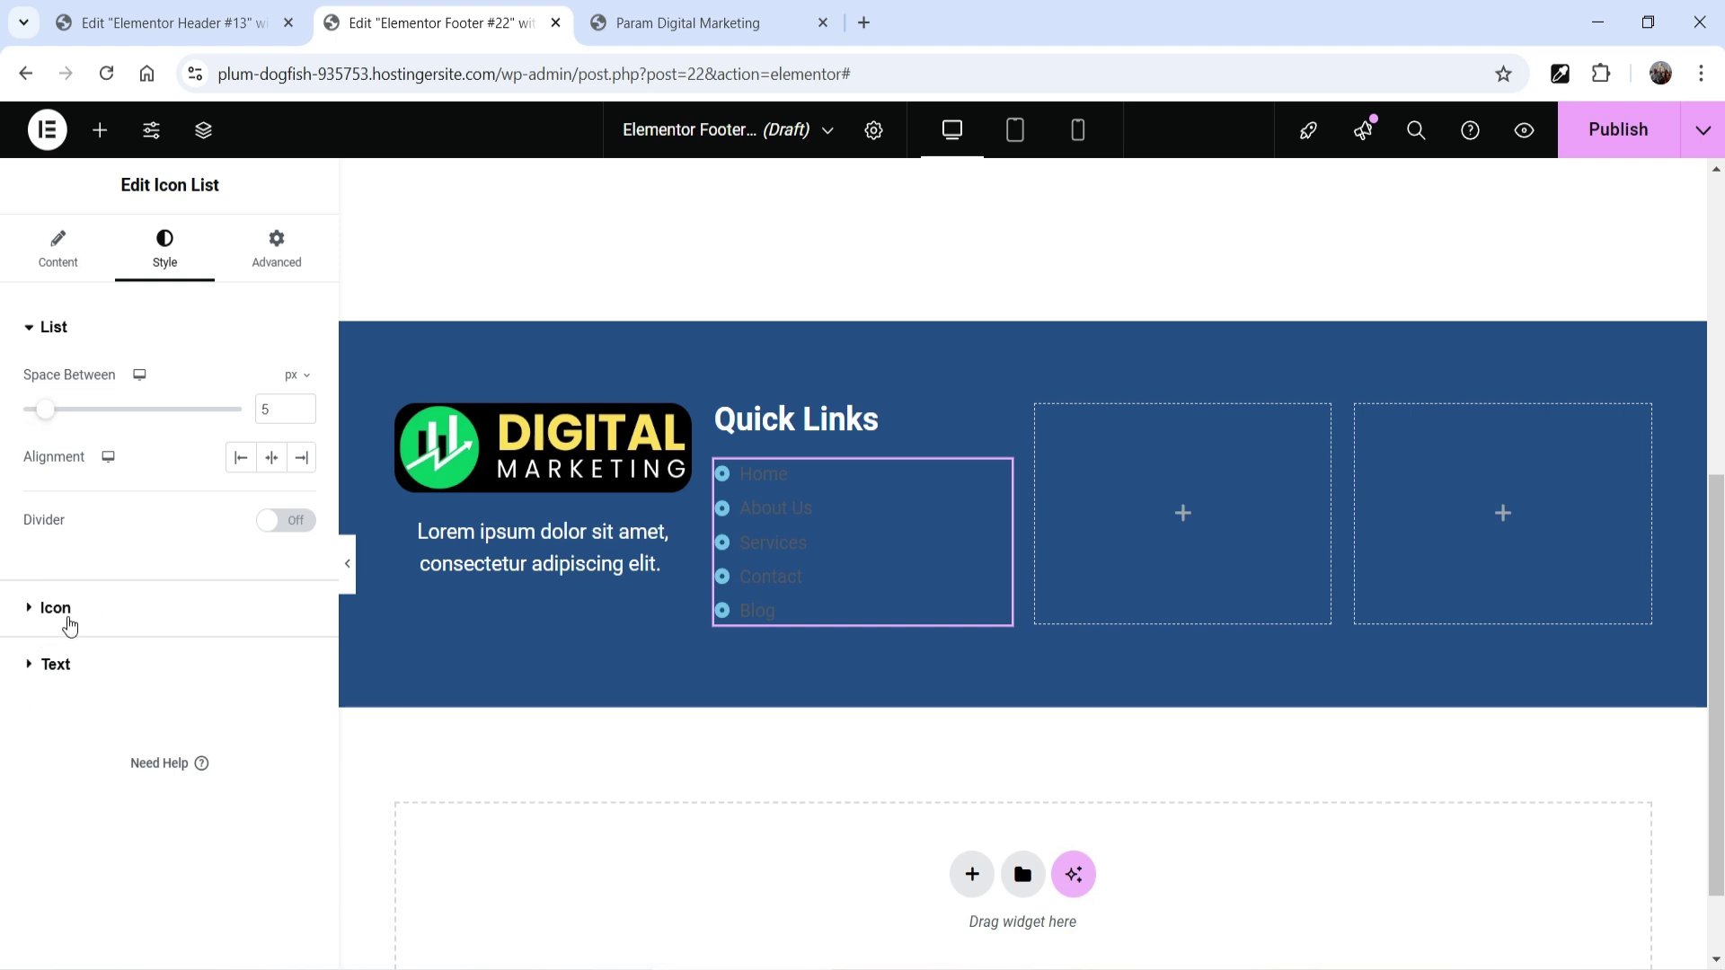
pyautogui.click(101, 611)
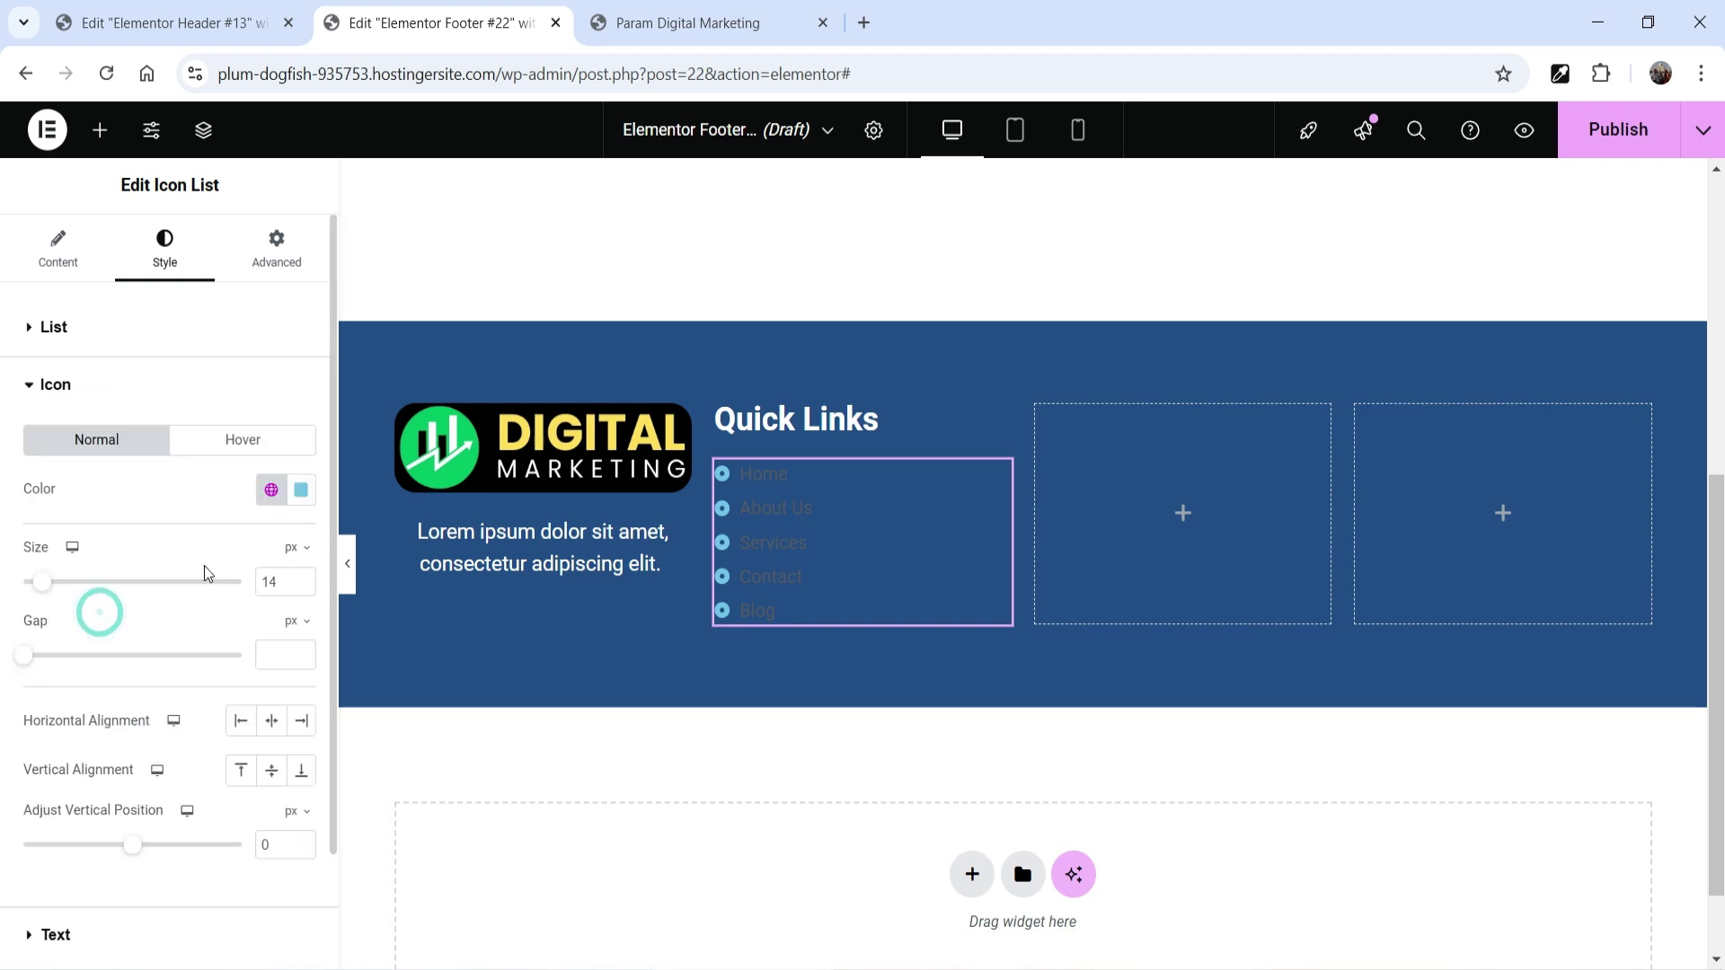
pyautogui.click(272, 495)
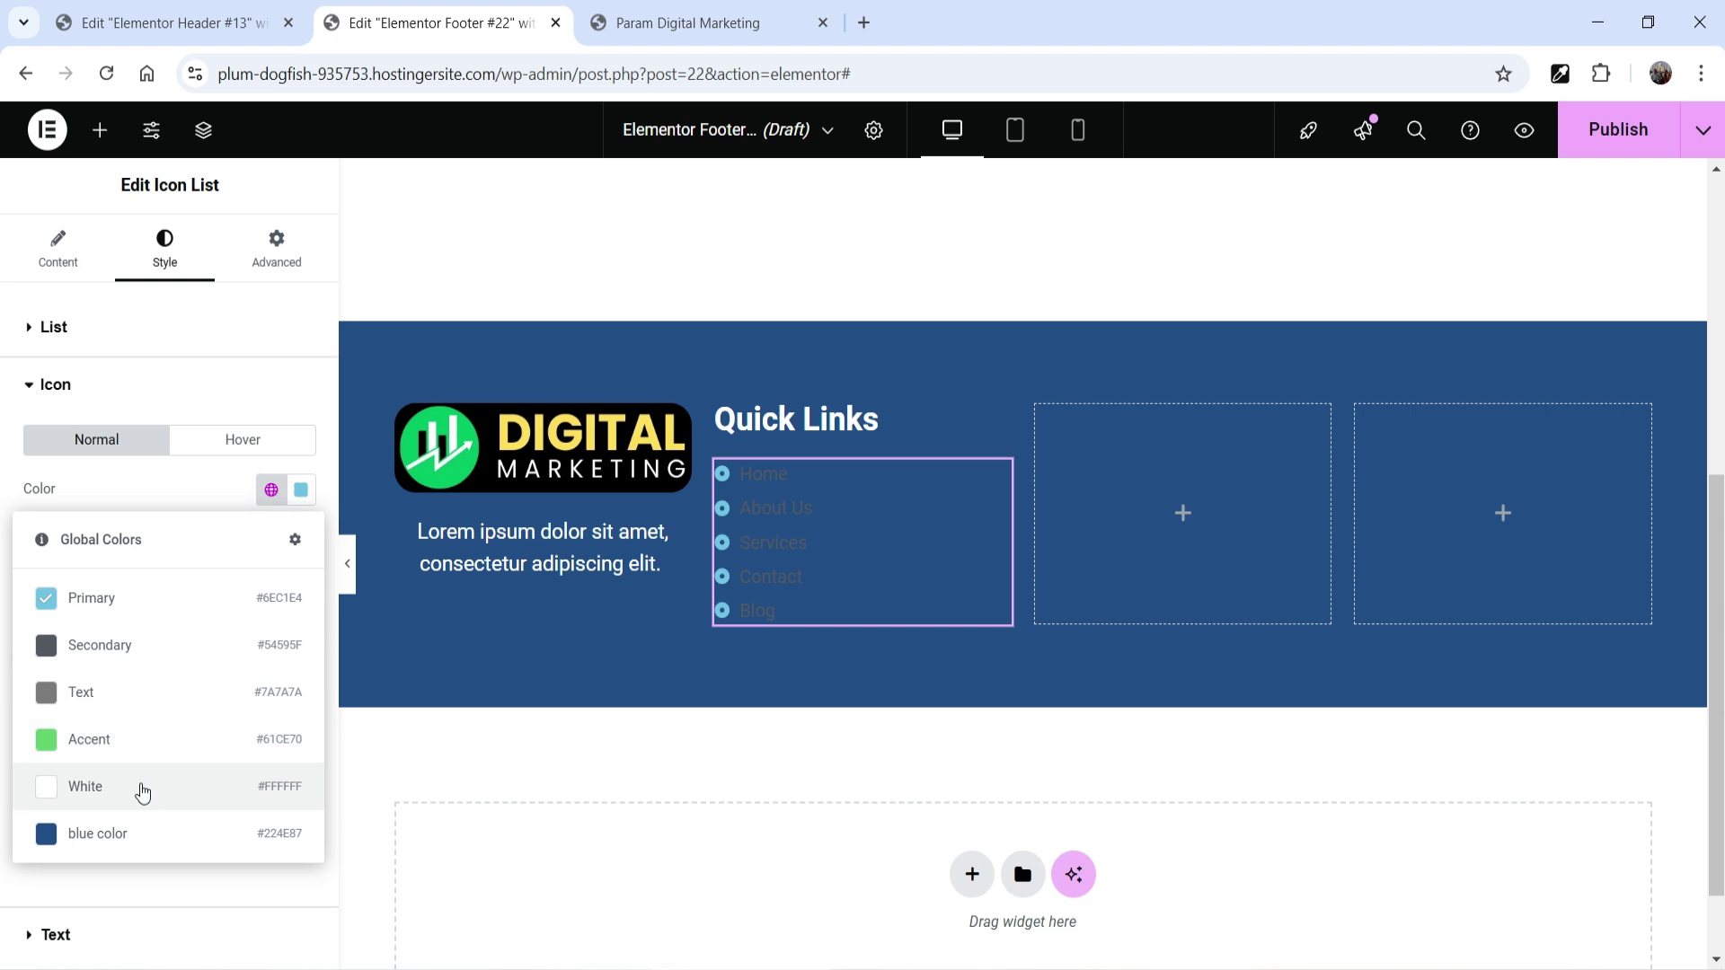
pyautogui.click(142, 787)
# Step: Increase the size of the icons in the Quick Links list to 18 px
pyautogui.click(303, 578)
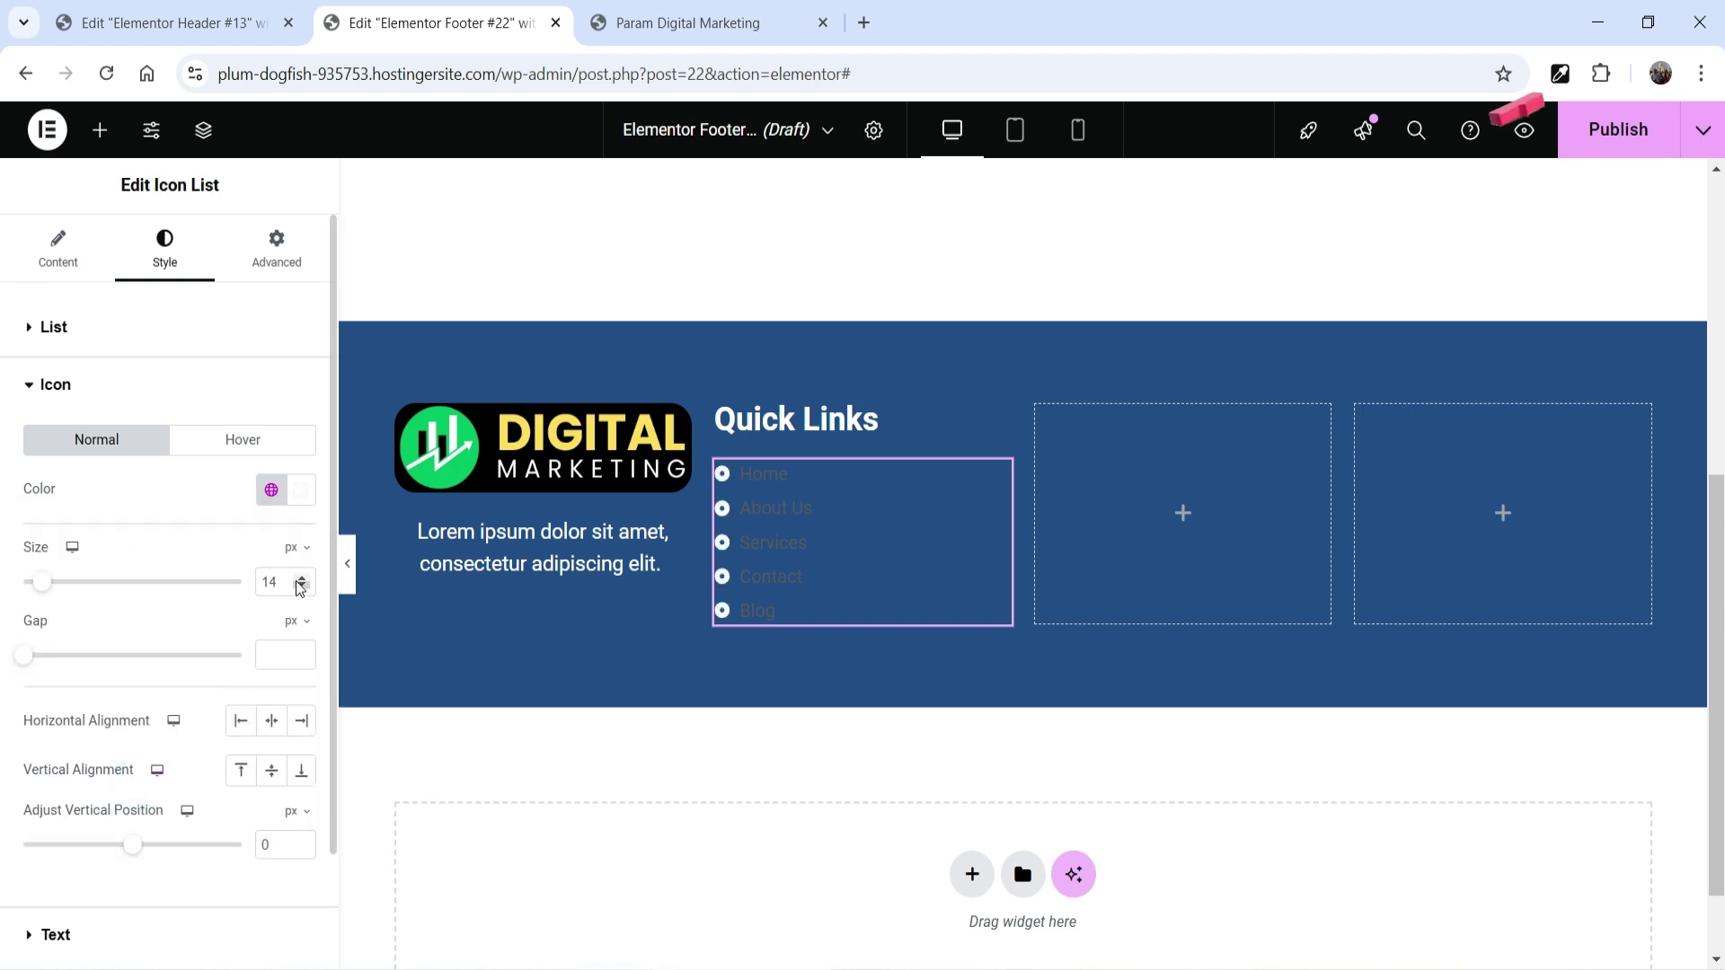
pyautogui.click(303, 578)
pyautogui.click(302, 577)
pyautogui.click(303, 578)
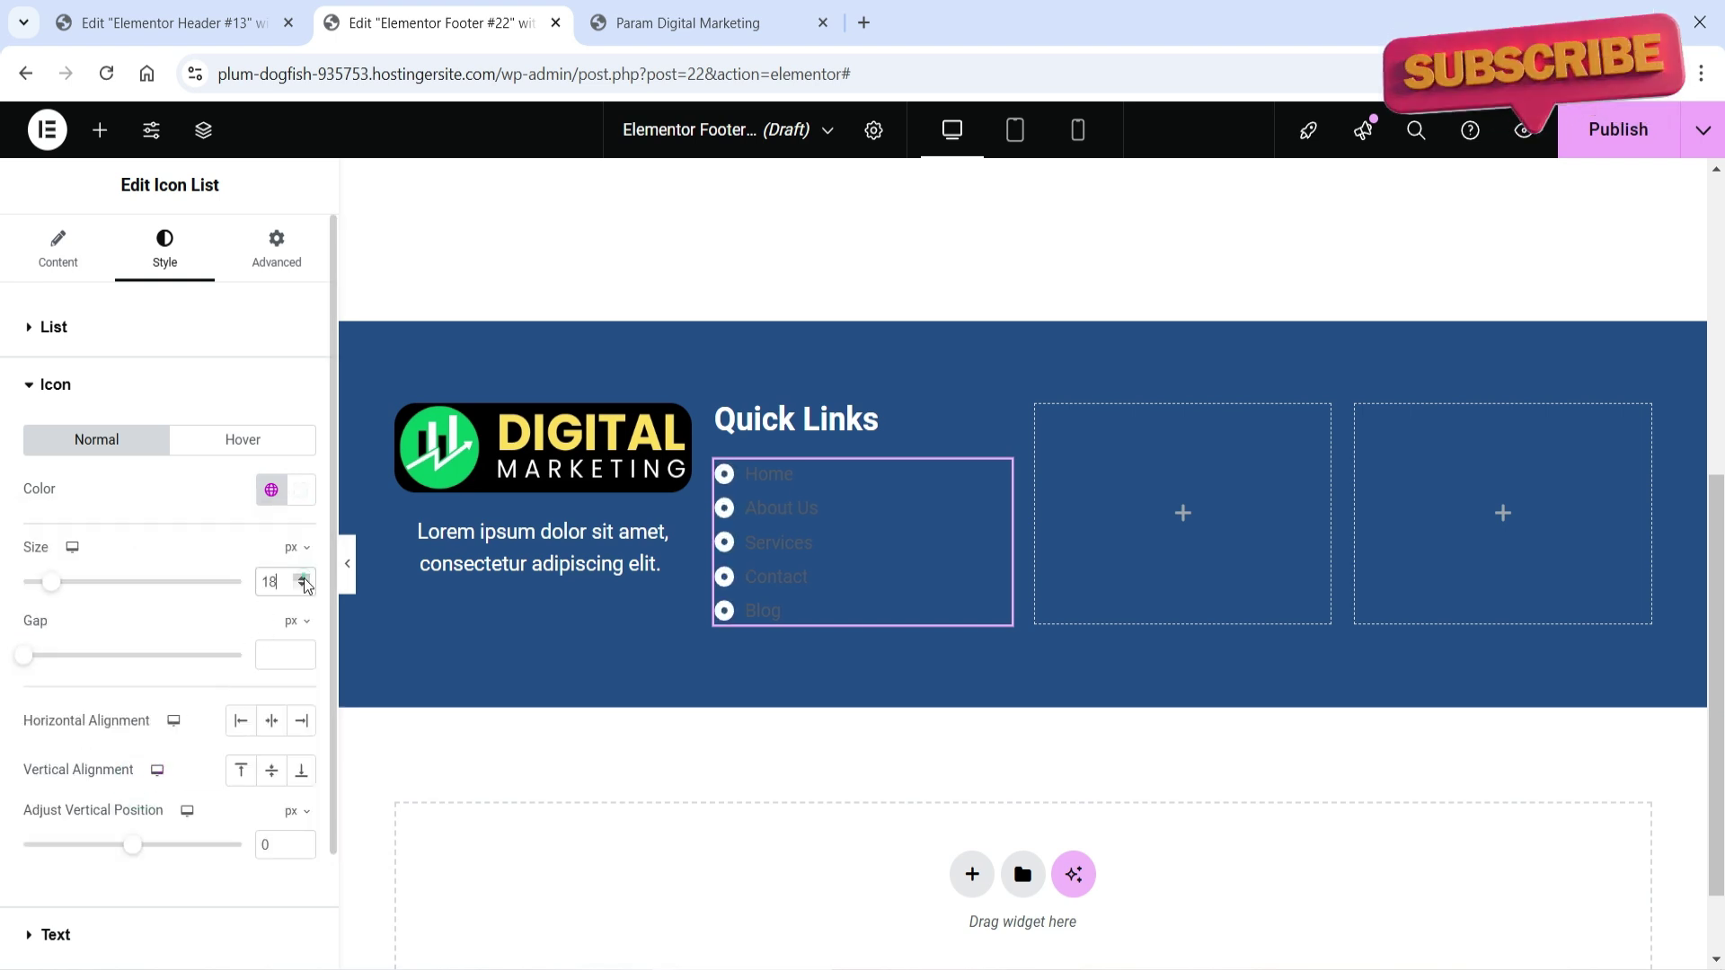
pyautogui.click(52, 383)
# Step: Apply the global White color to the icon list text and set its font size to 20 px
pyautogui.click(89, 442)
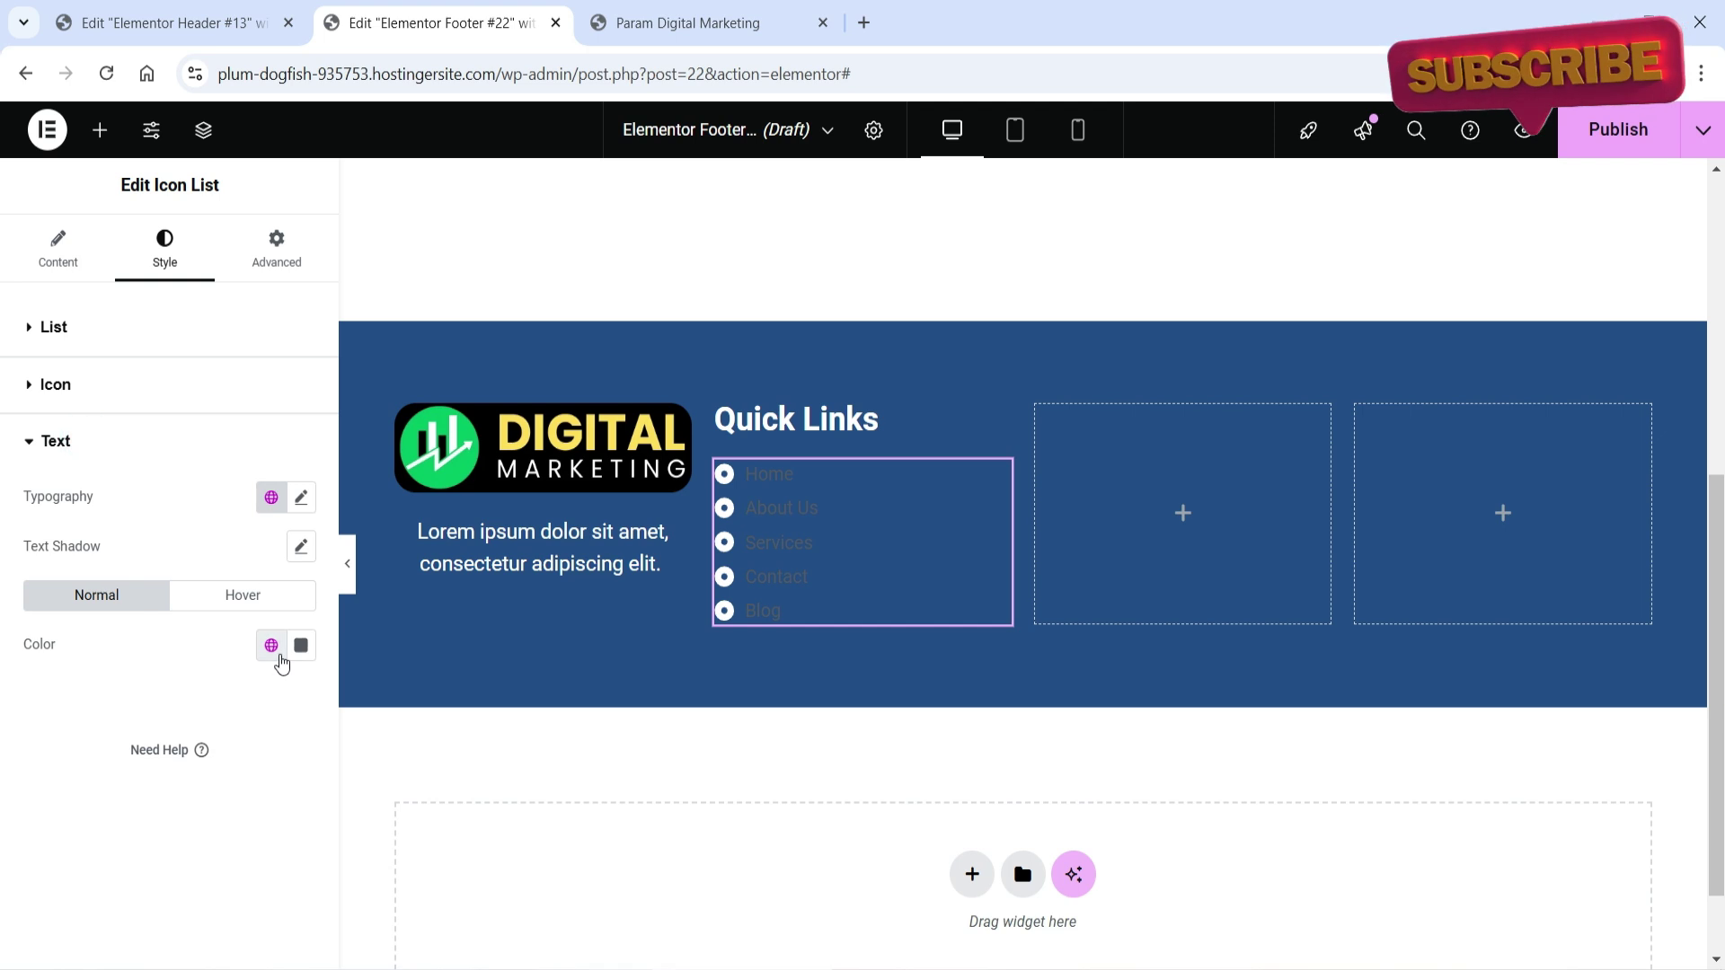
pyautogui.click(270, 645)
pyautogui.click(120, 548)
pyautogui.click(301, 497)
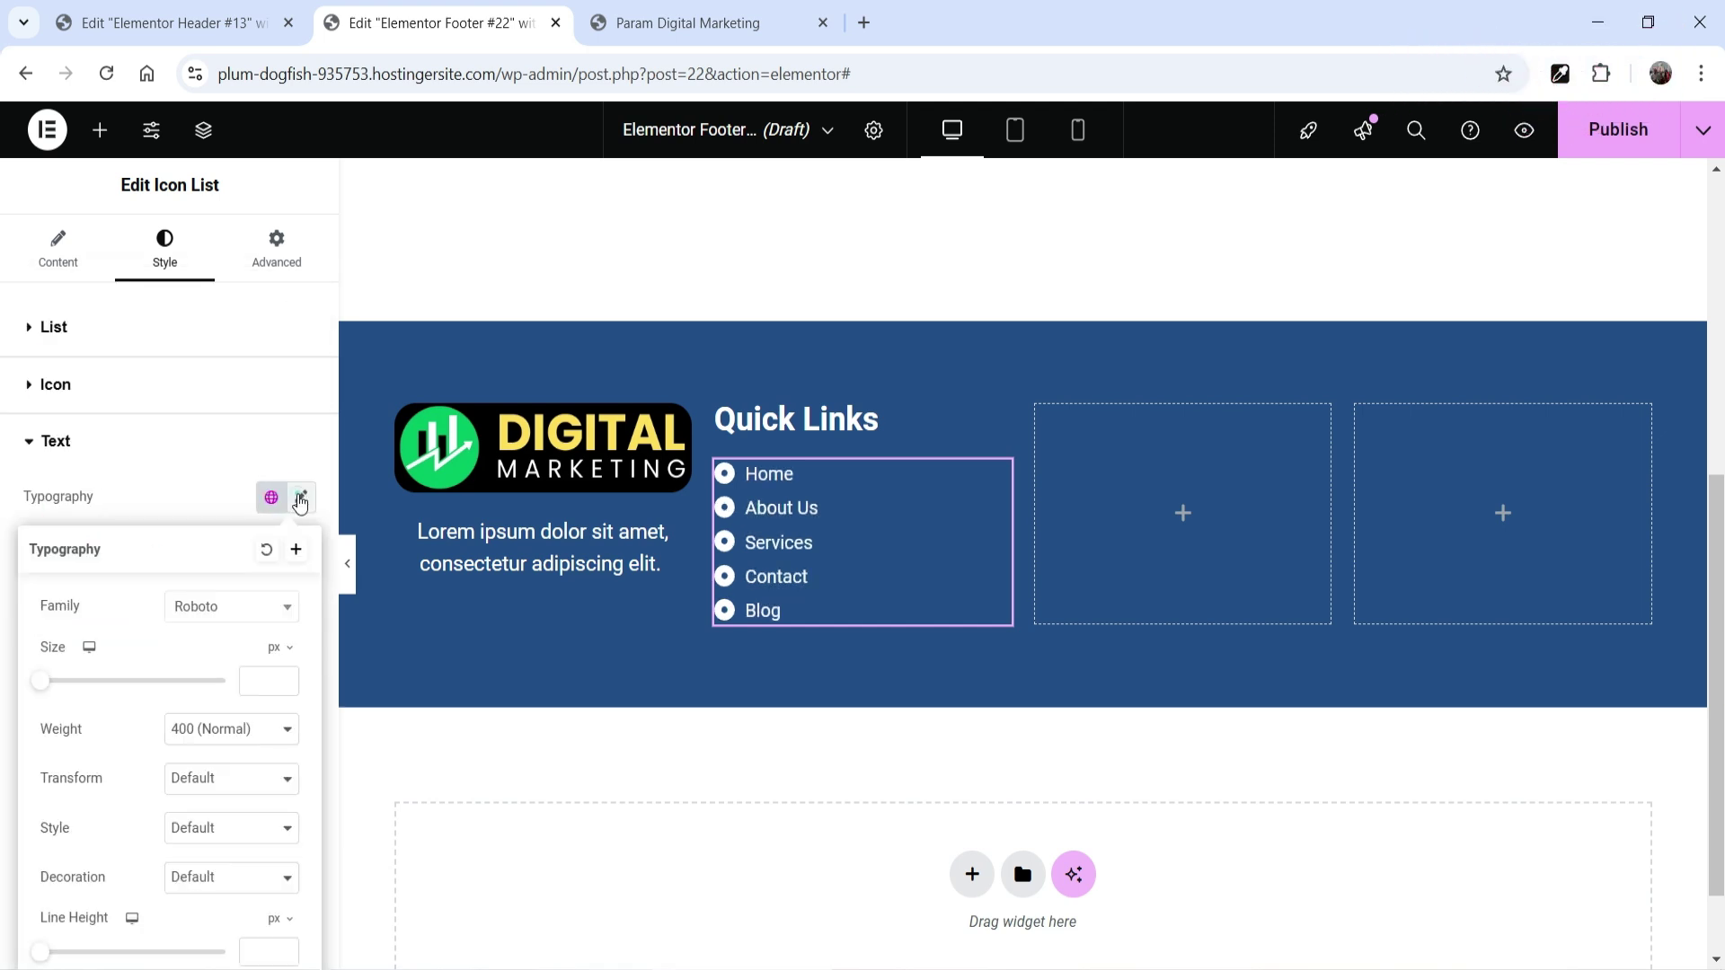
pyautogui.click(266, 680)
pyautogui.write('20')
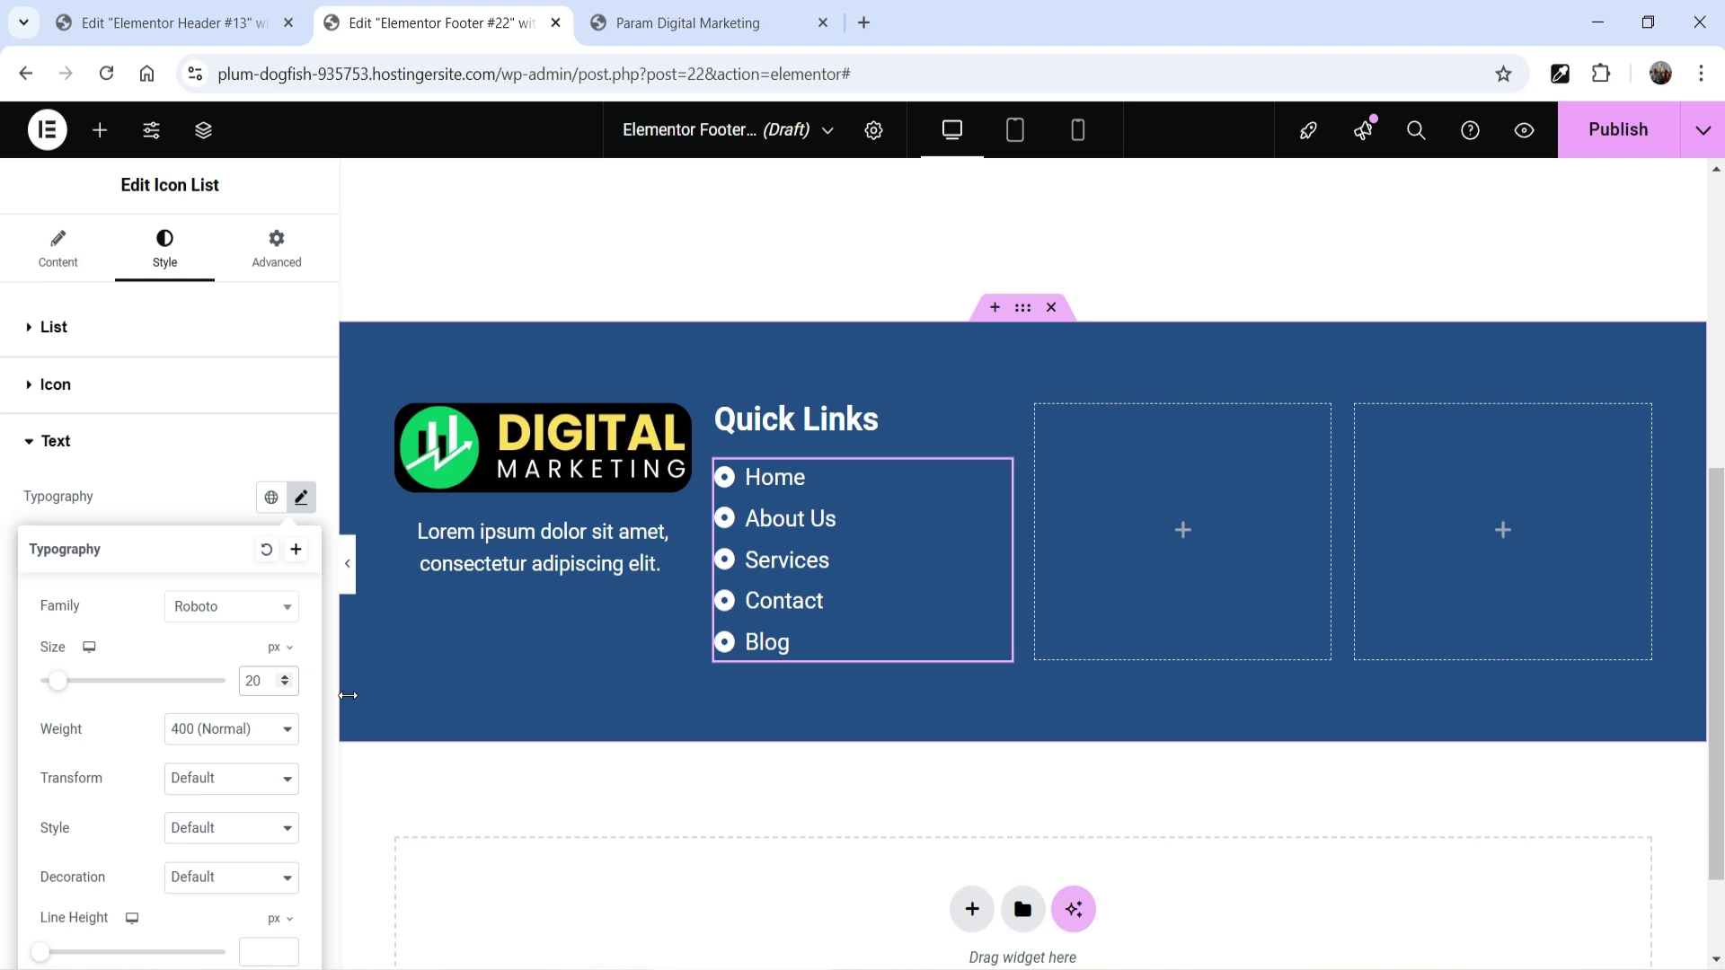
pyautogui.click(167, 488)
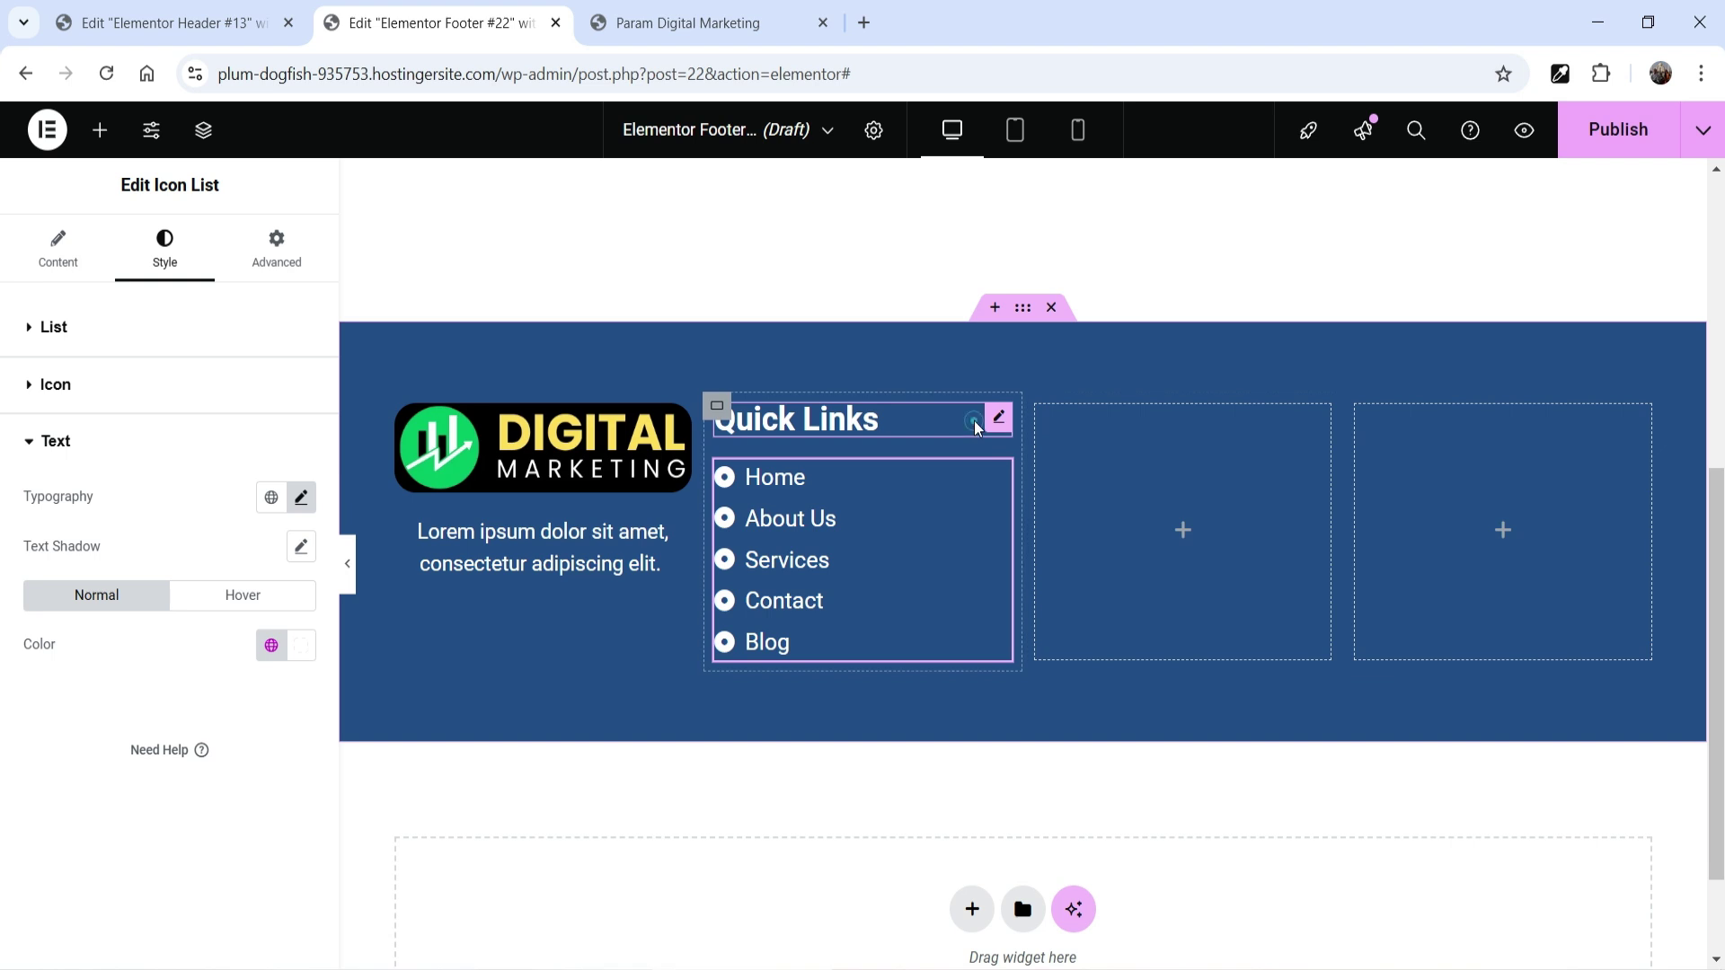
# Step: Copy the Quick Links heading and paste it into the empty third column of the footer
pyautogui.click(975, 423)
pyautogui.rightClick(974, 422)
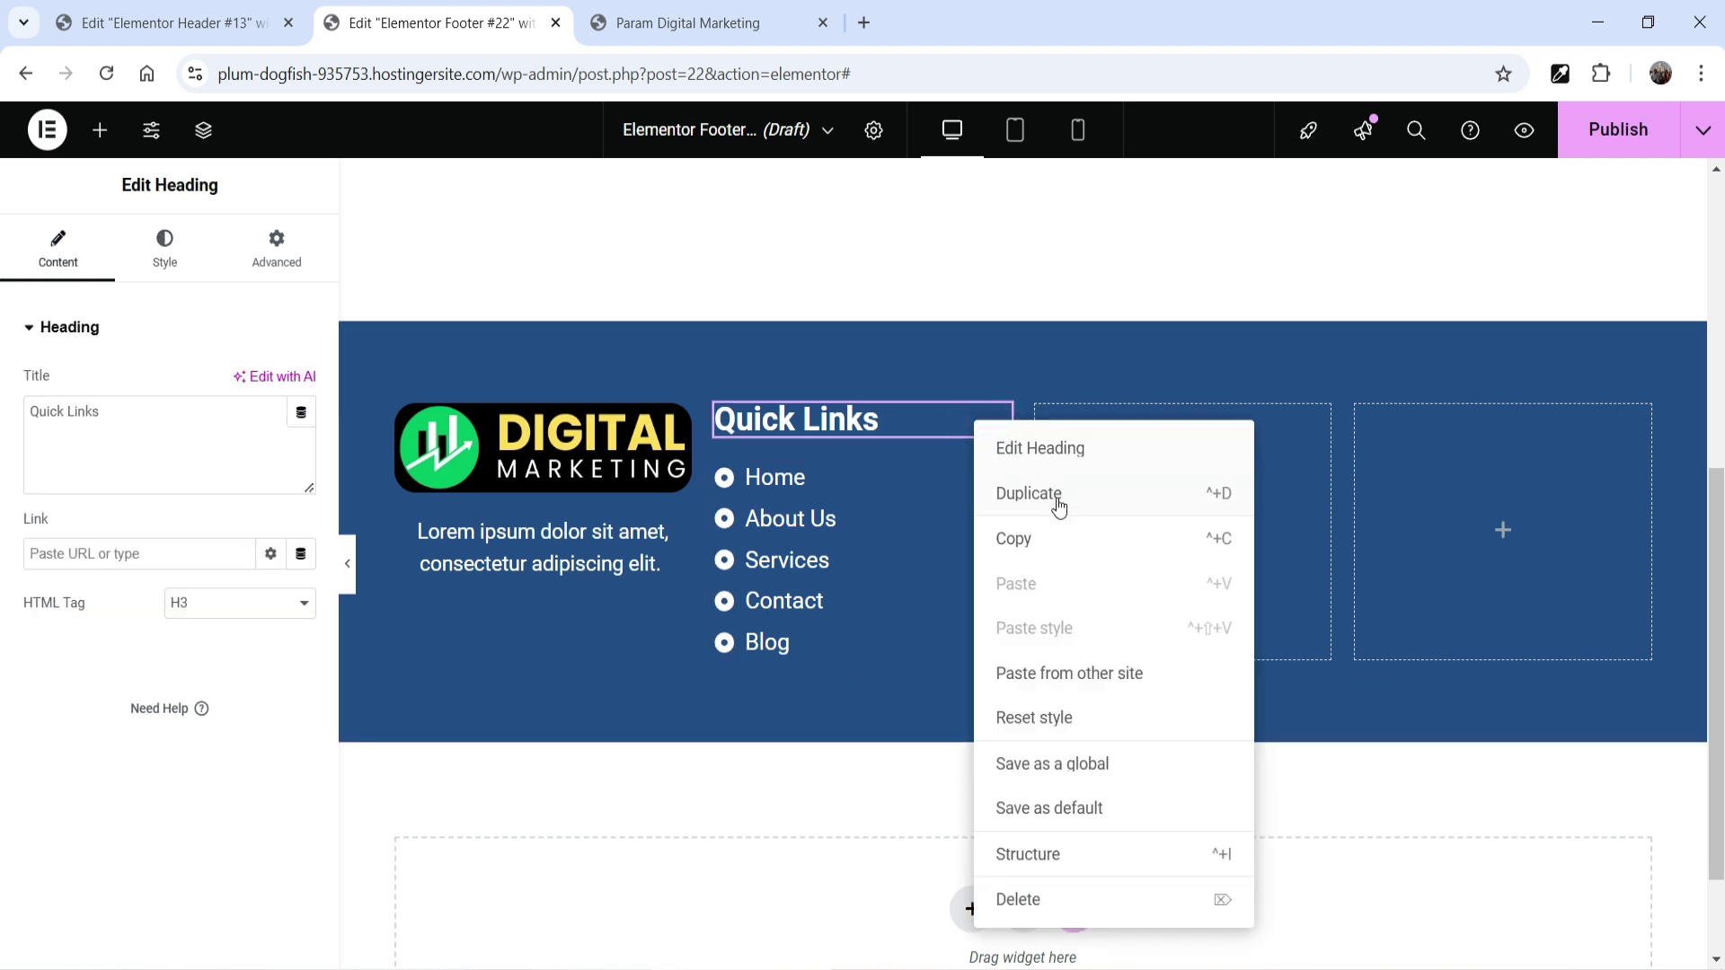
pyautogui.rightClick(913, 429)
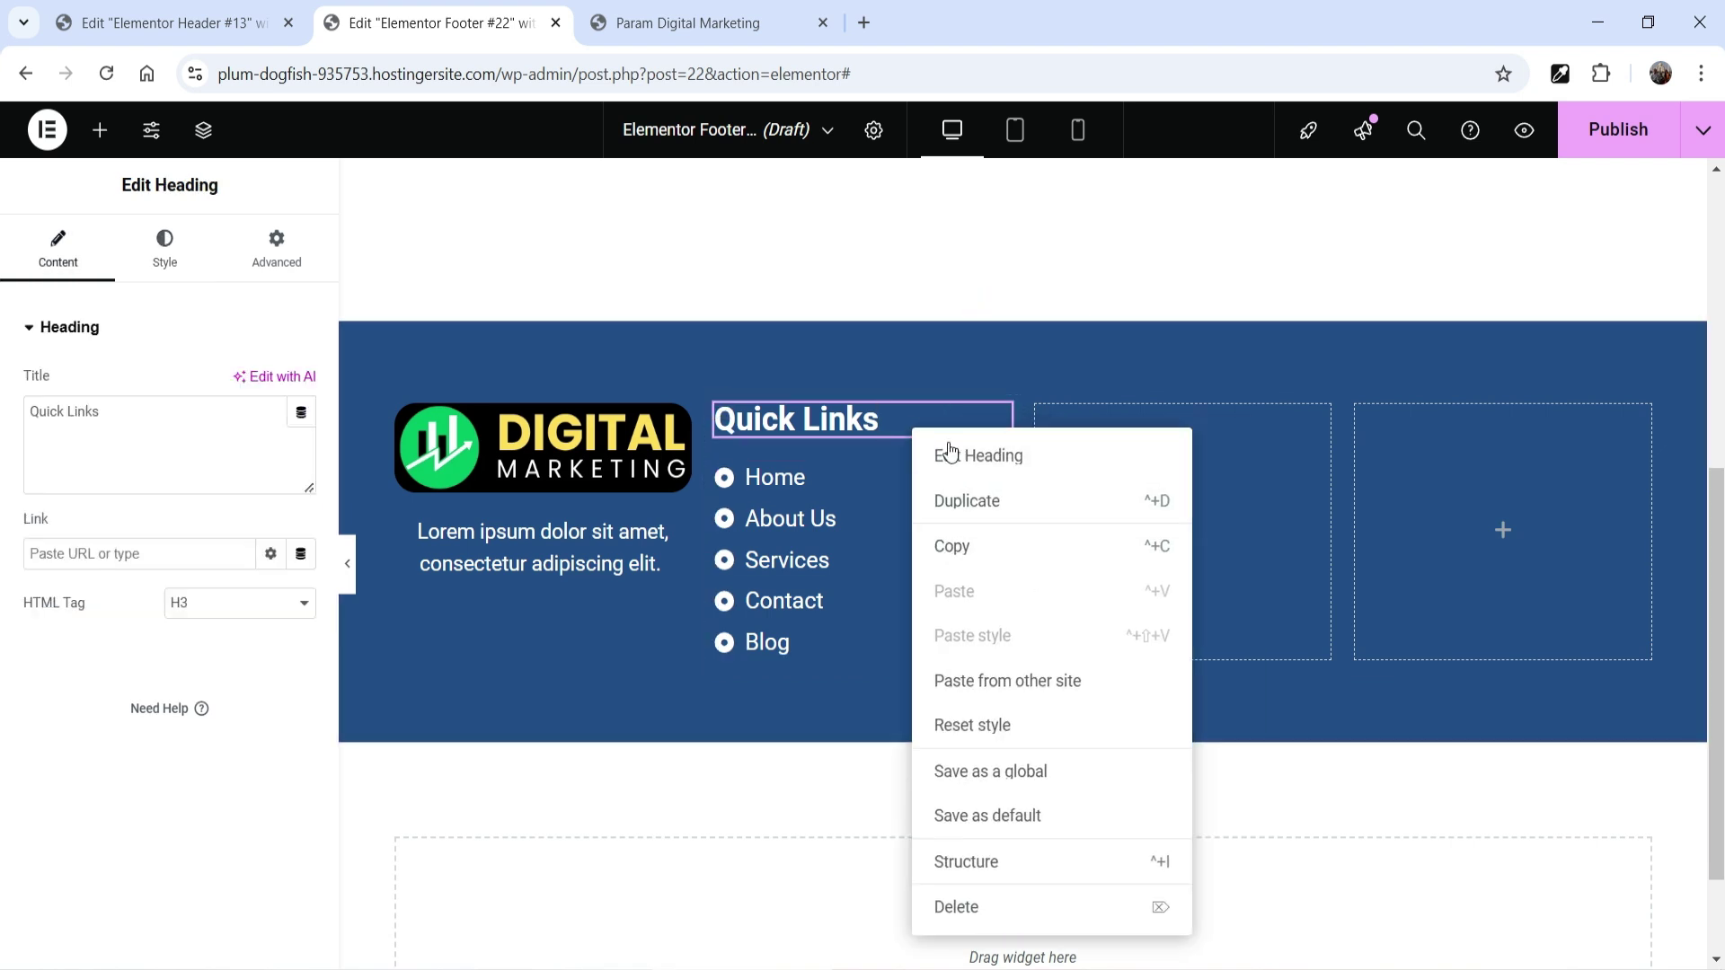
pyautogui.click(988, 546)
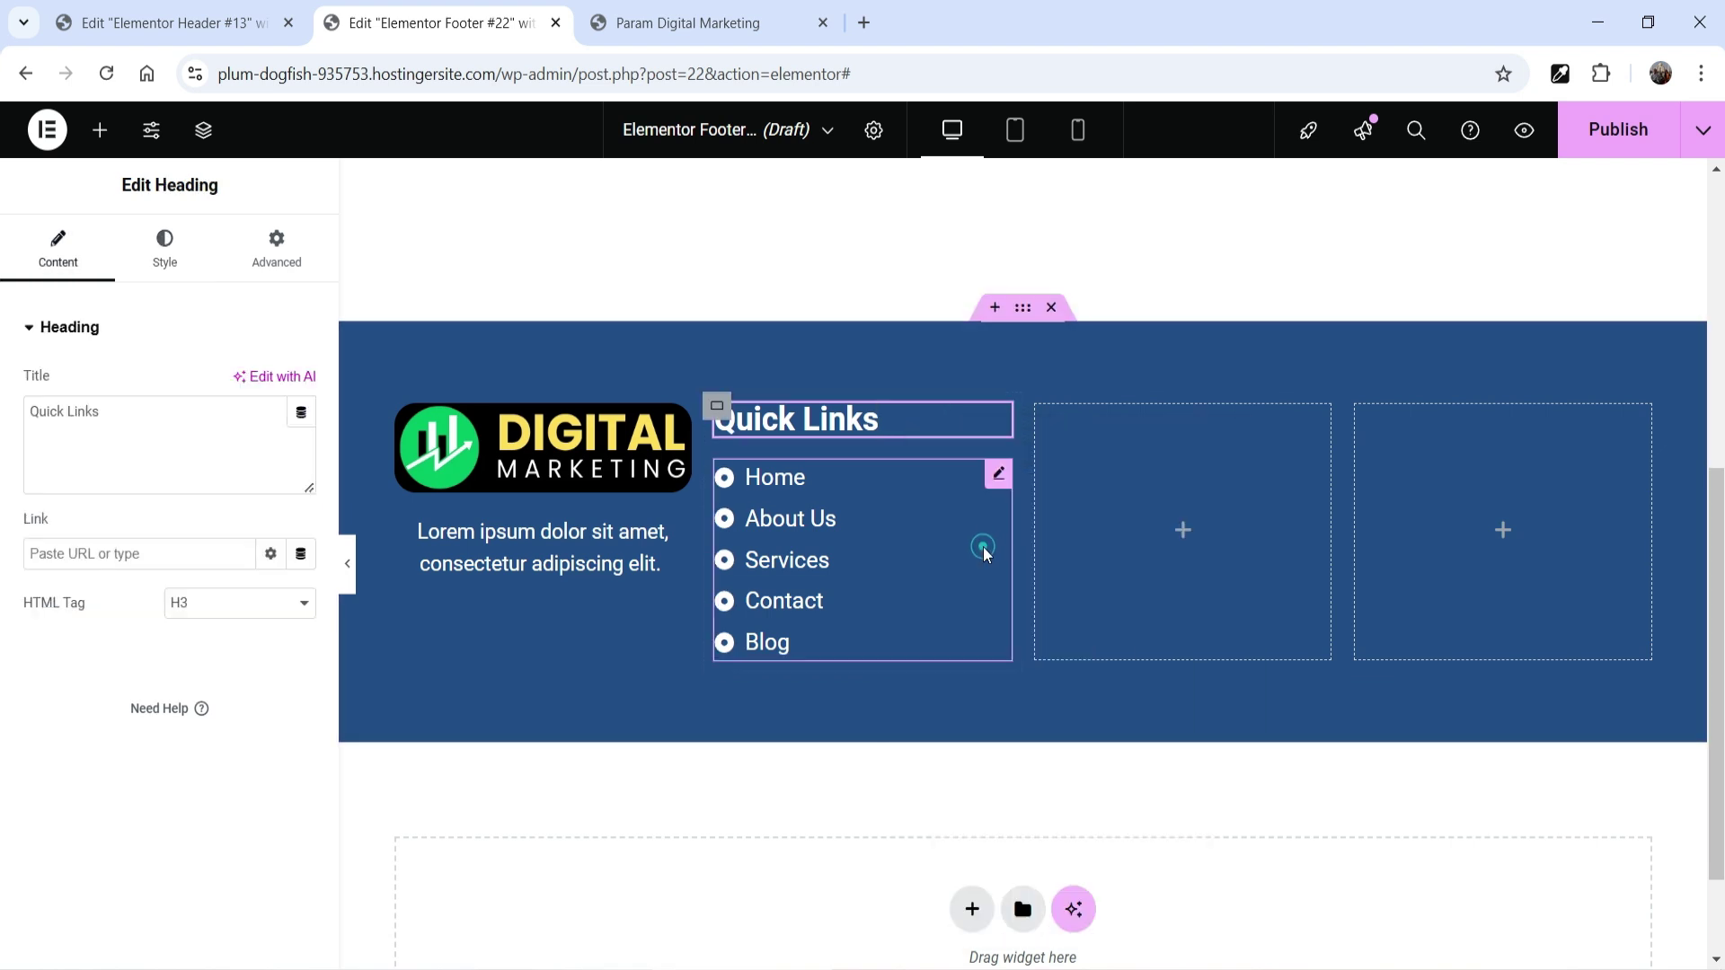
pyautogui.rightClick(1118, 455)
pyautogui.click(1189, 579)
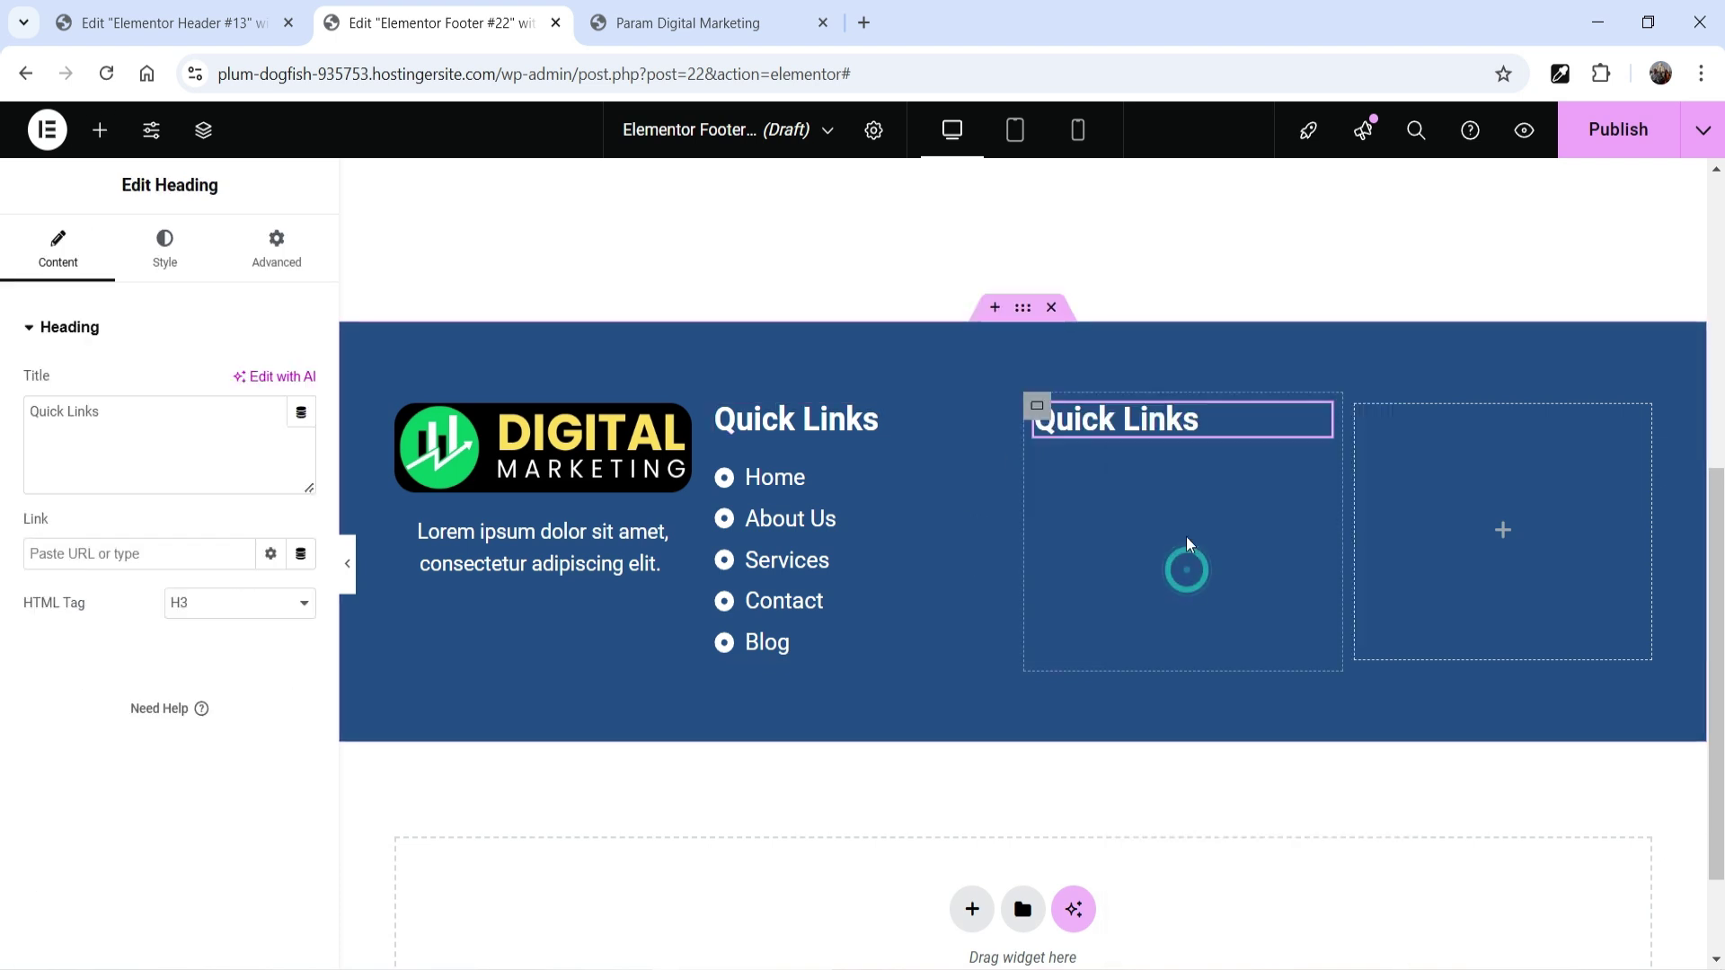
# Step: Change the title of the heading in the third column to "Services"
pyautogui.doubleClick(114, 416)
pyautogui.click(115, 416)
pyautogui.doubleClick(114, 416)
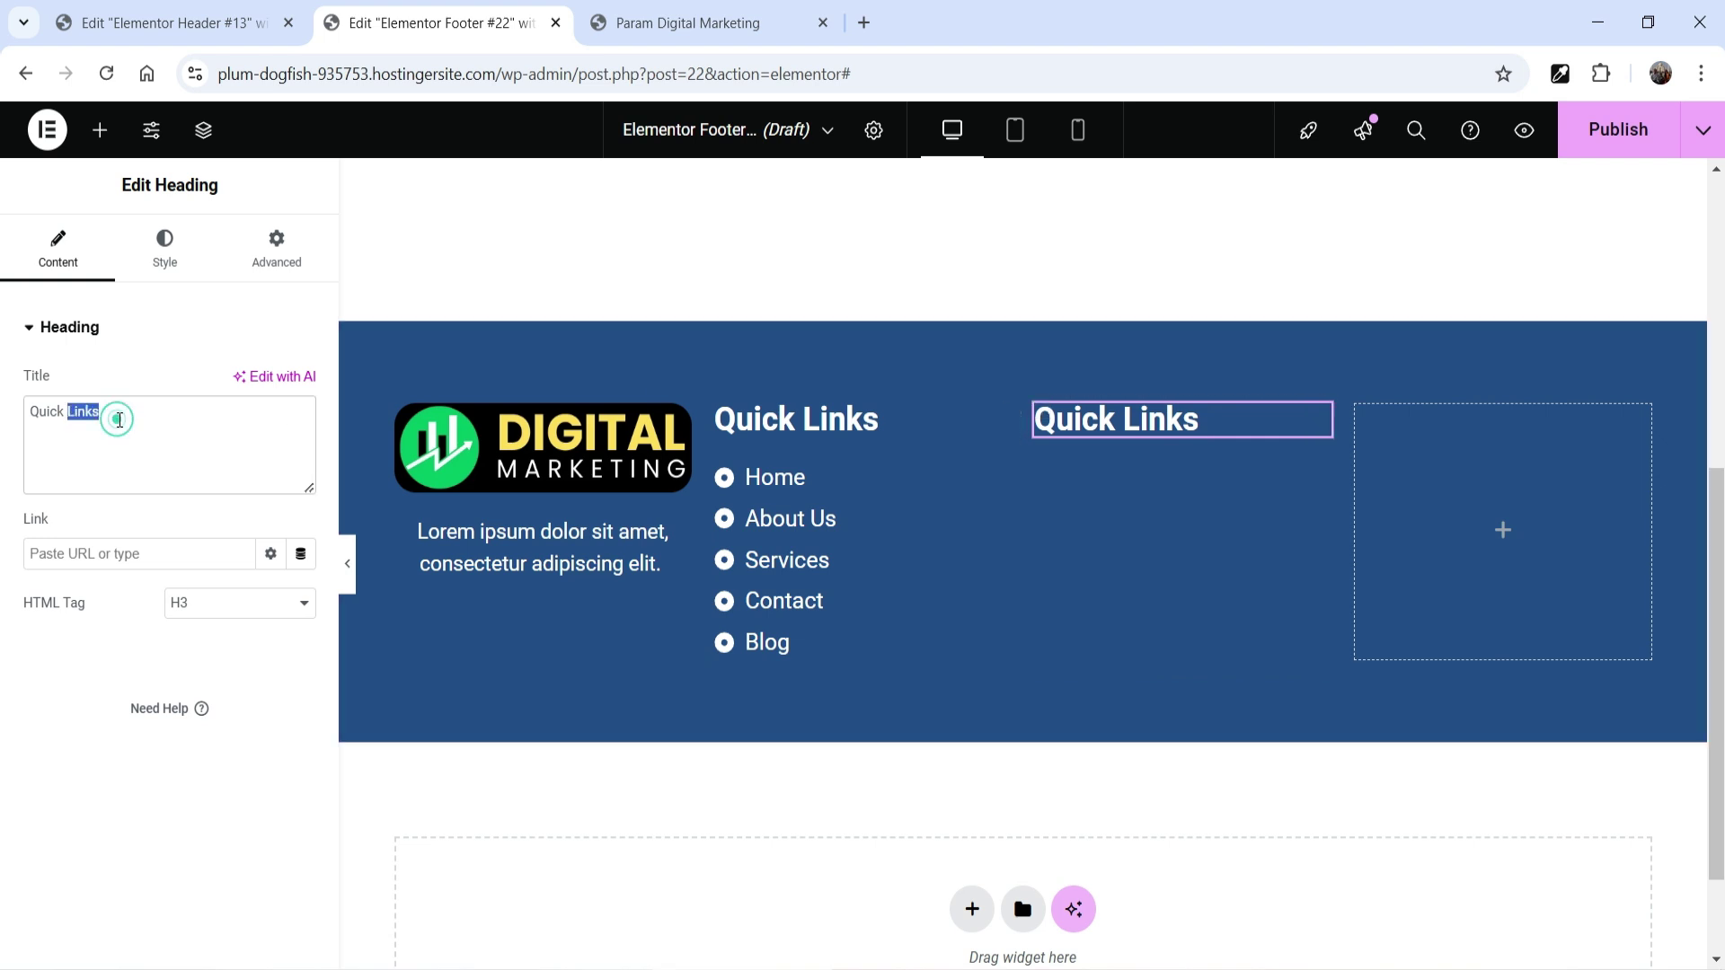
pyautogui.click(173, 418)
pyautogui.tripleClick(186, 418)
pyautogui.write('Serv')
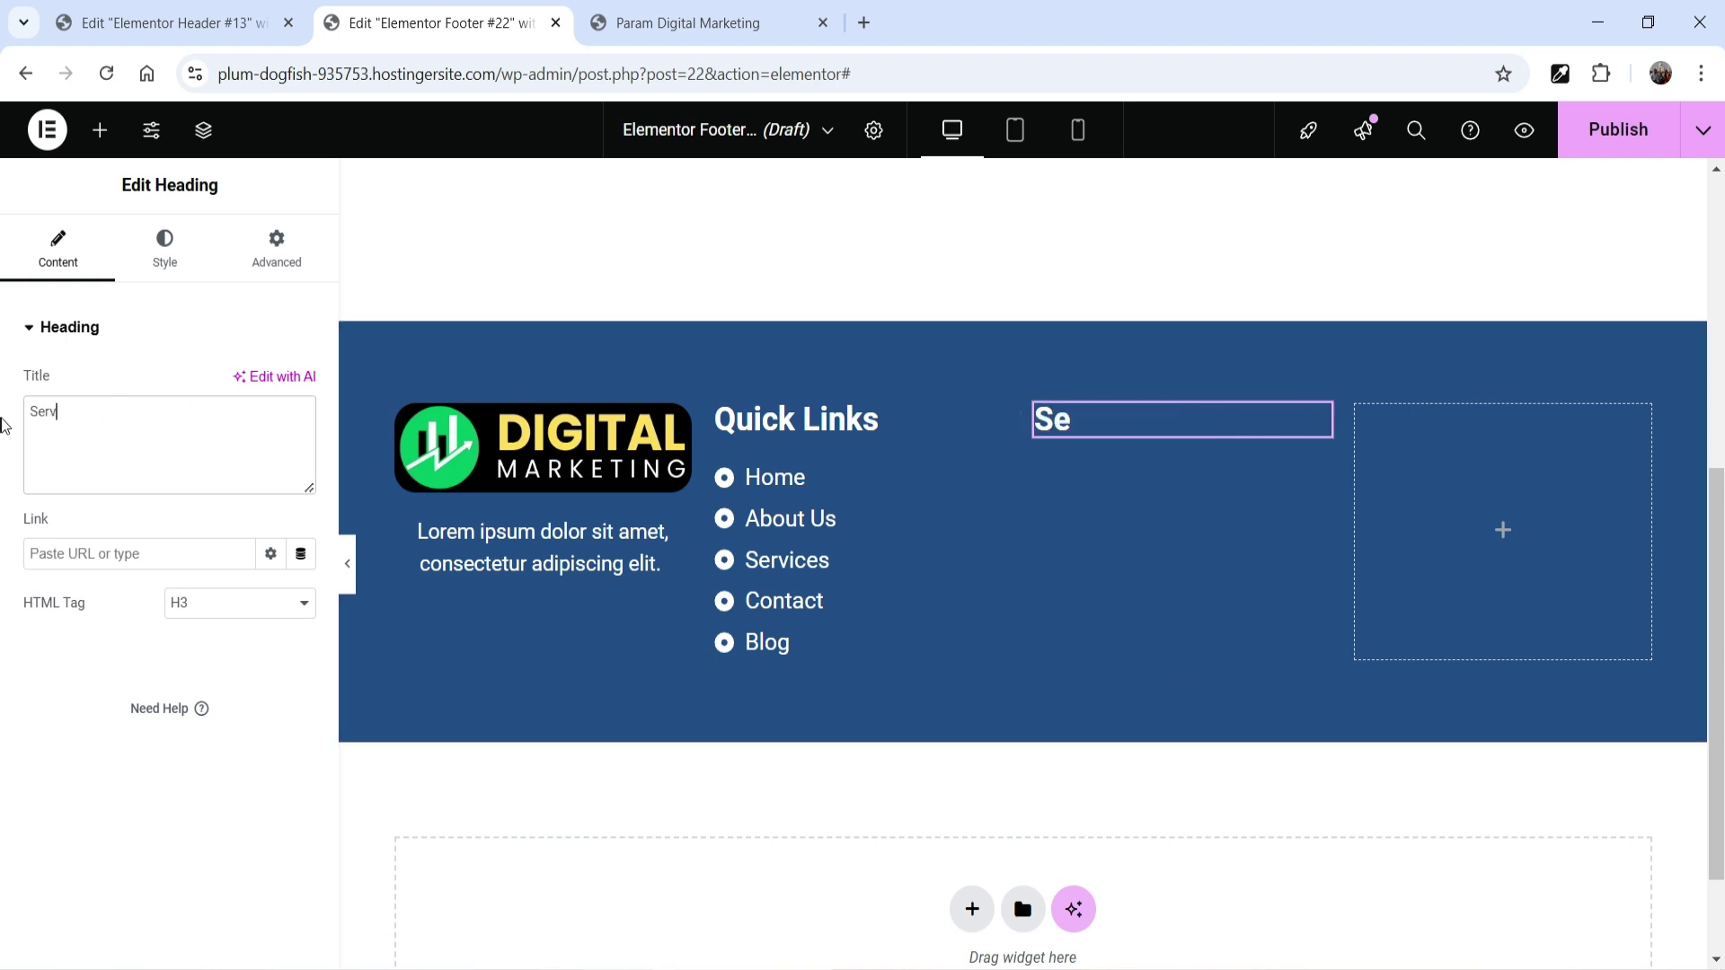
pyautogui.write('ices')
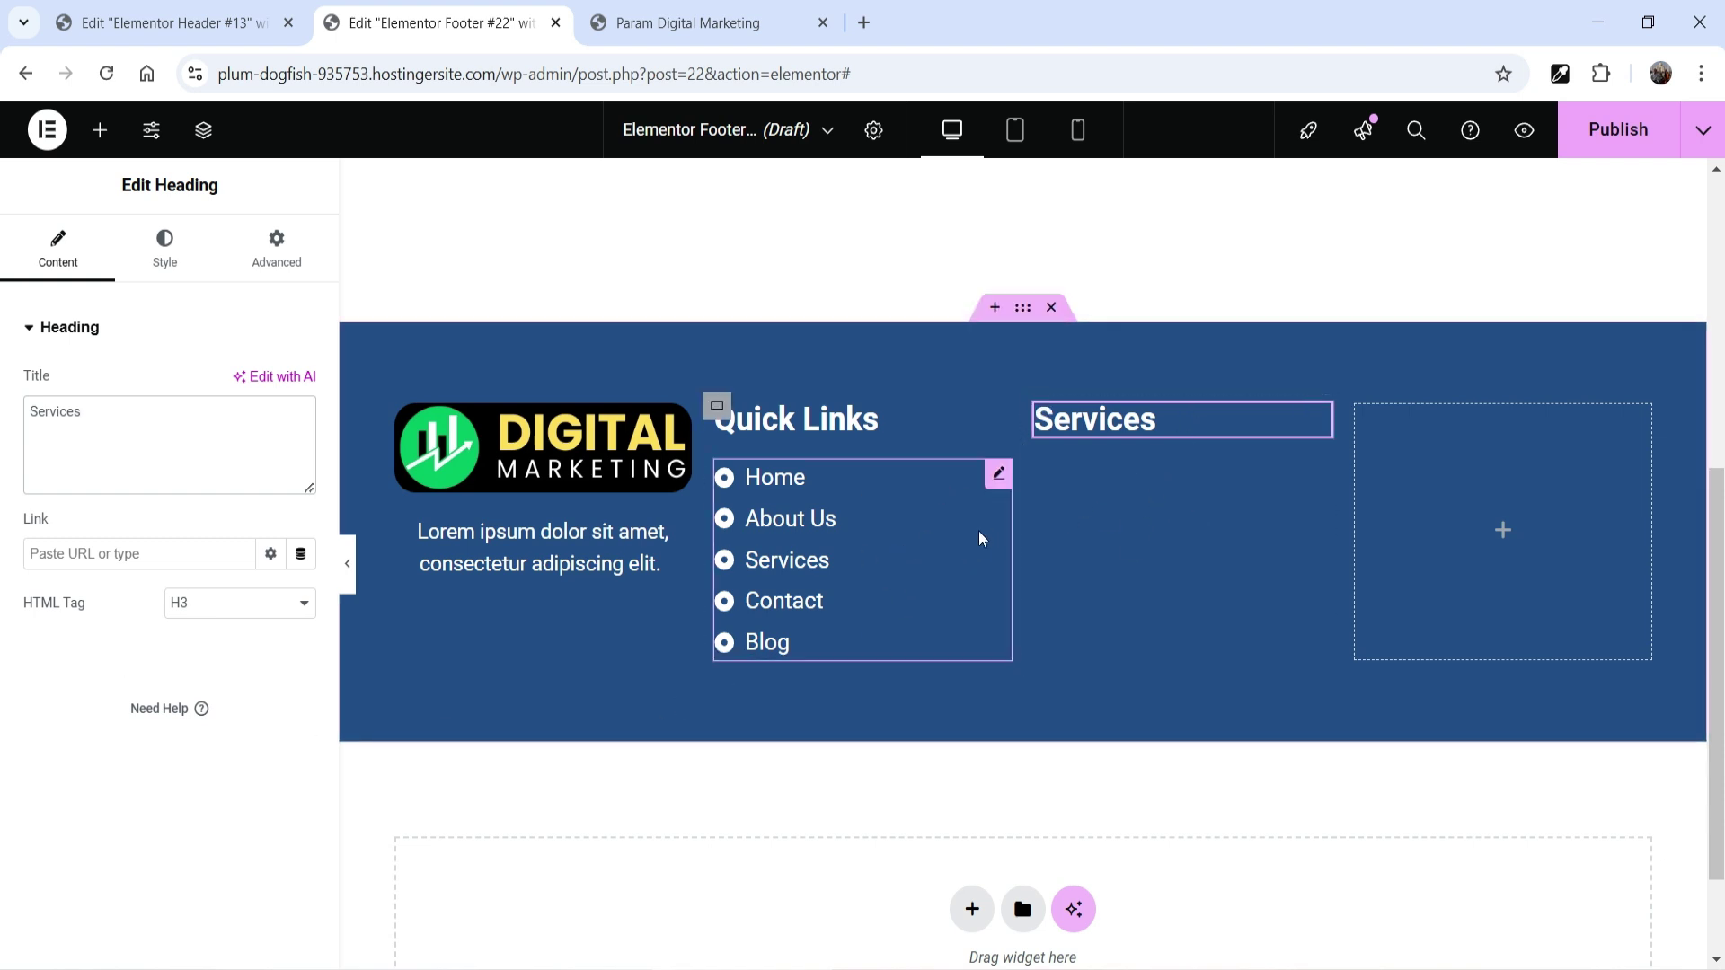
# Step: Copy the Quick Links icon list and paste it under the Services heading in the third column
pyautogui.click(953, 510)
pyautogui.rightClick(952, 505)
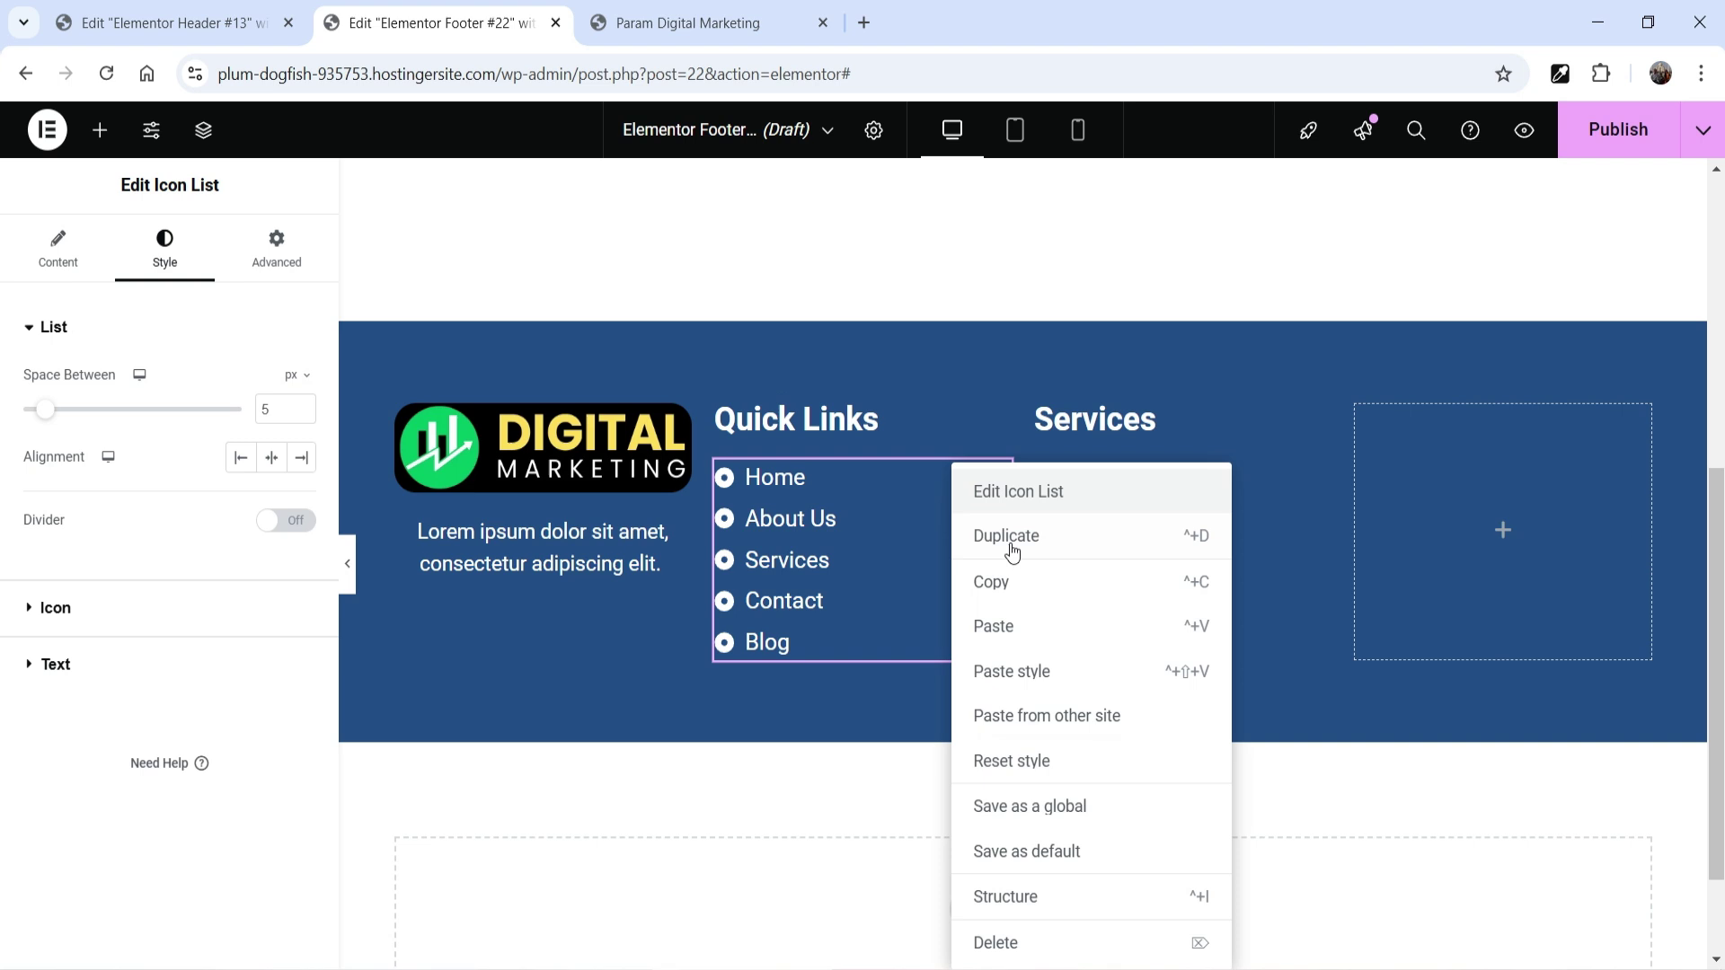
pyautogui.click(1043, 582)
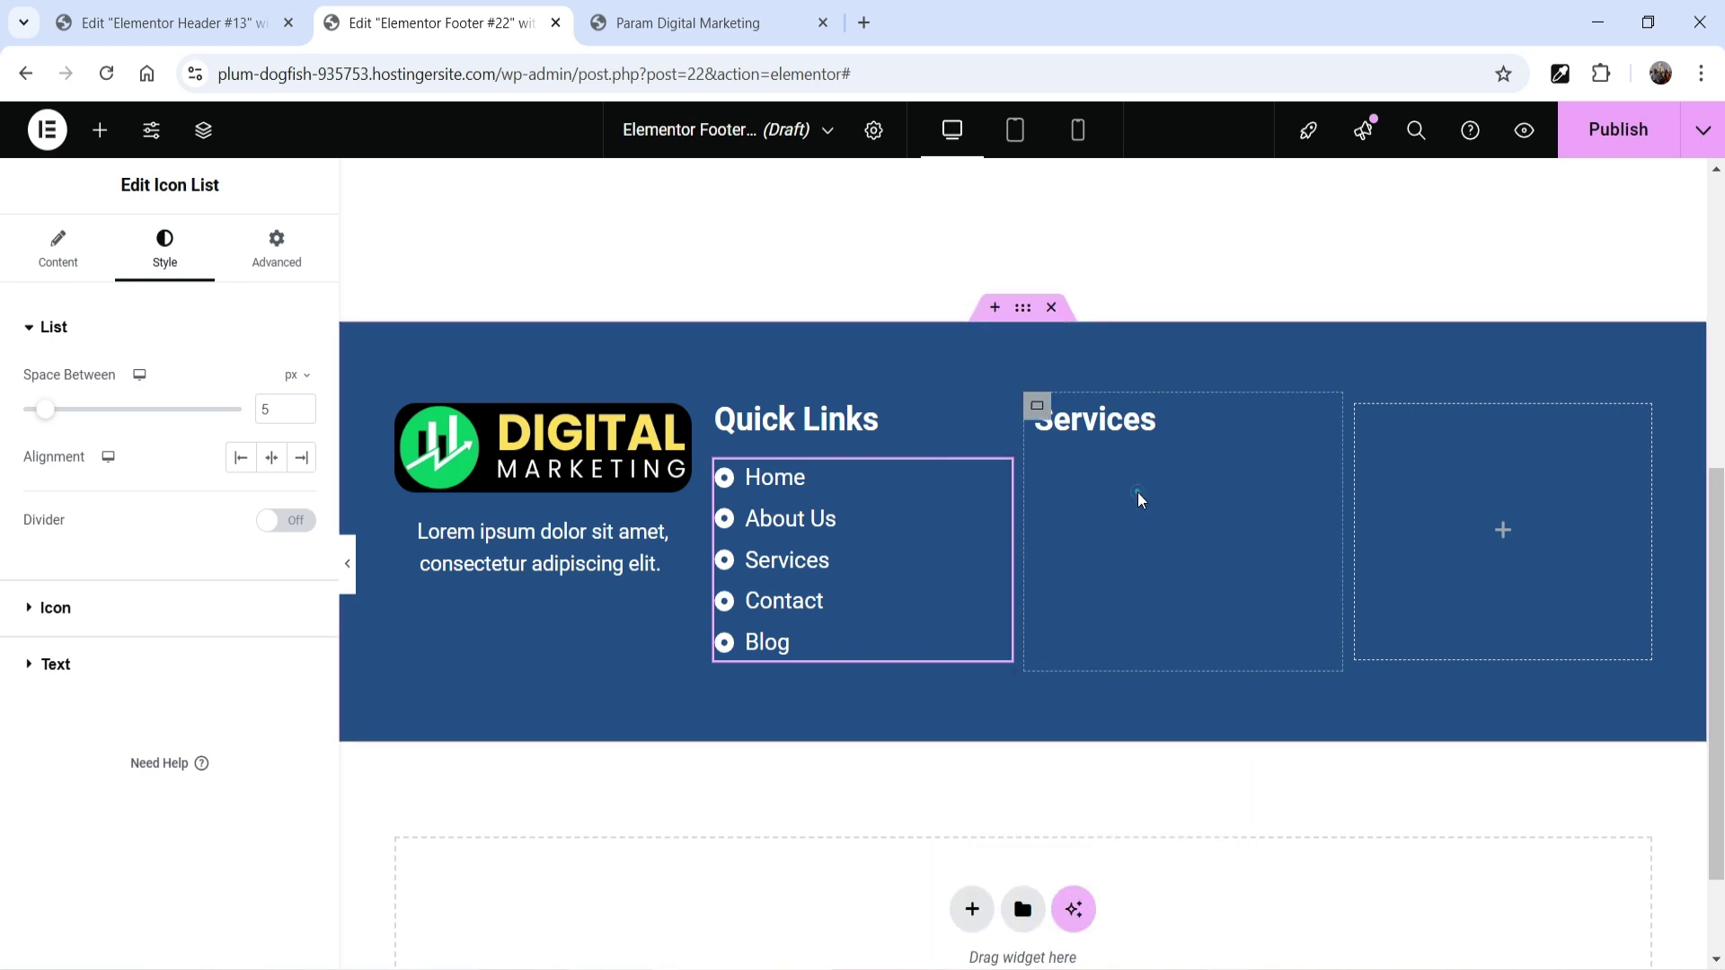
pyautogui.rightClick(1137, 492)
pyautogui.click(1182, 567)
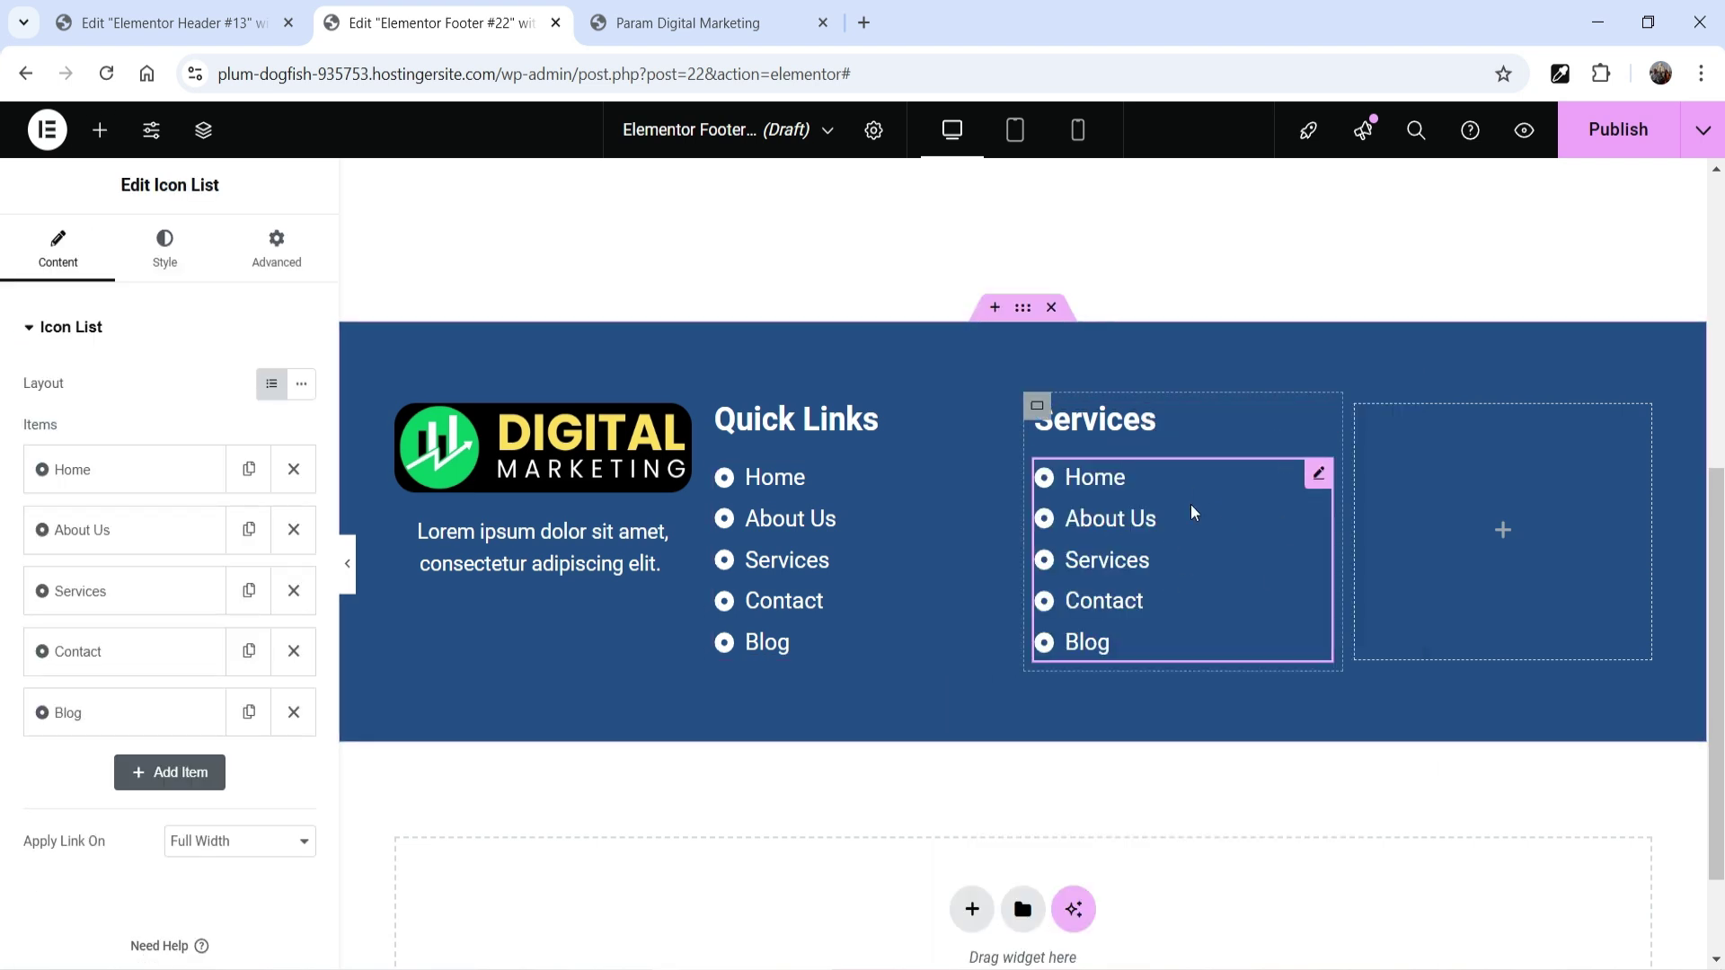
# Step: Rename the "Home" item of the icon list under Services to "Website Design"
pyautogui.click(104, 470)
pyautogui.click(116, 554)
pyautogui.doubleClick(116, 552)
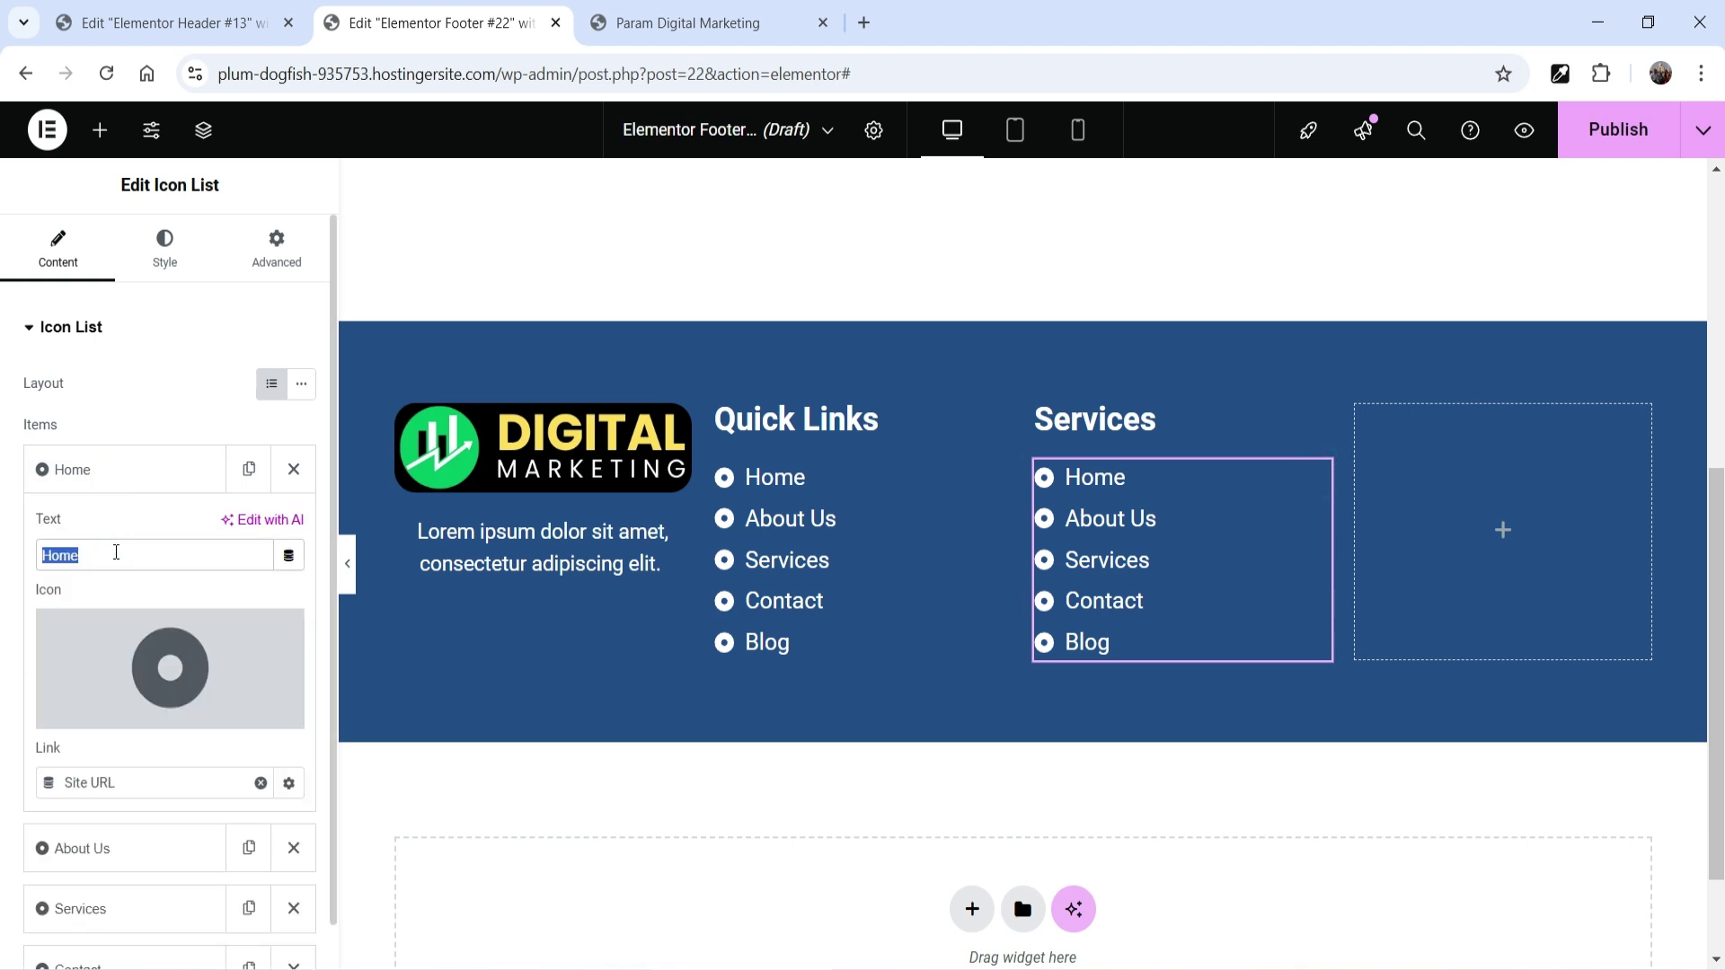
pyautogui.write('Websi')
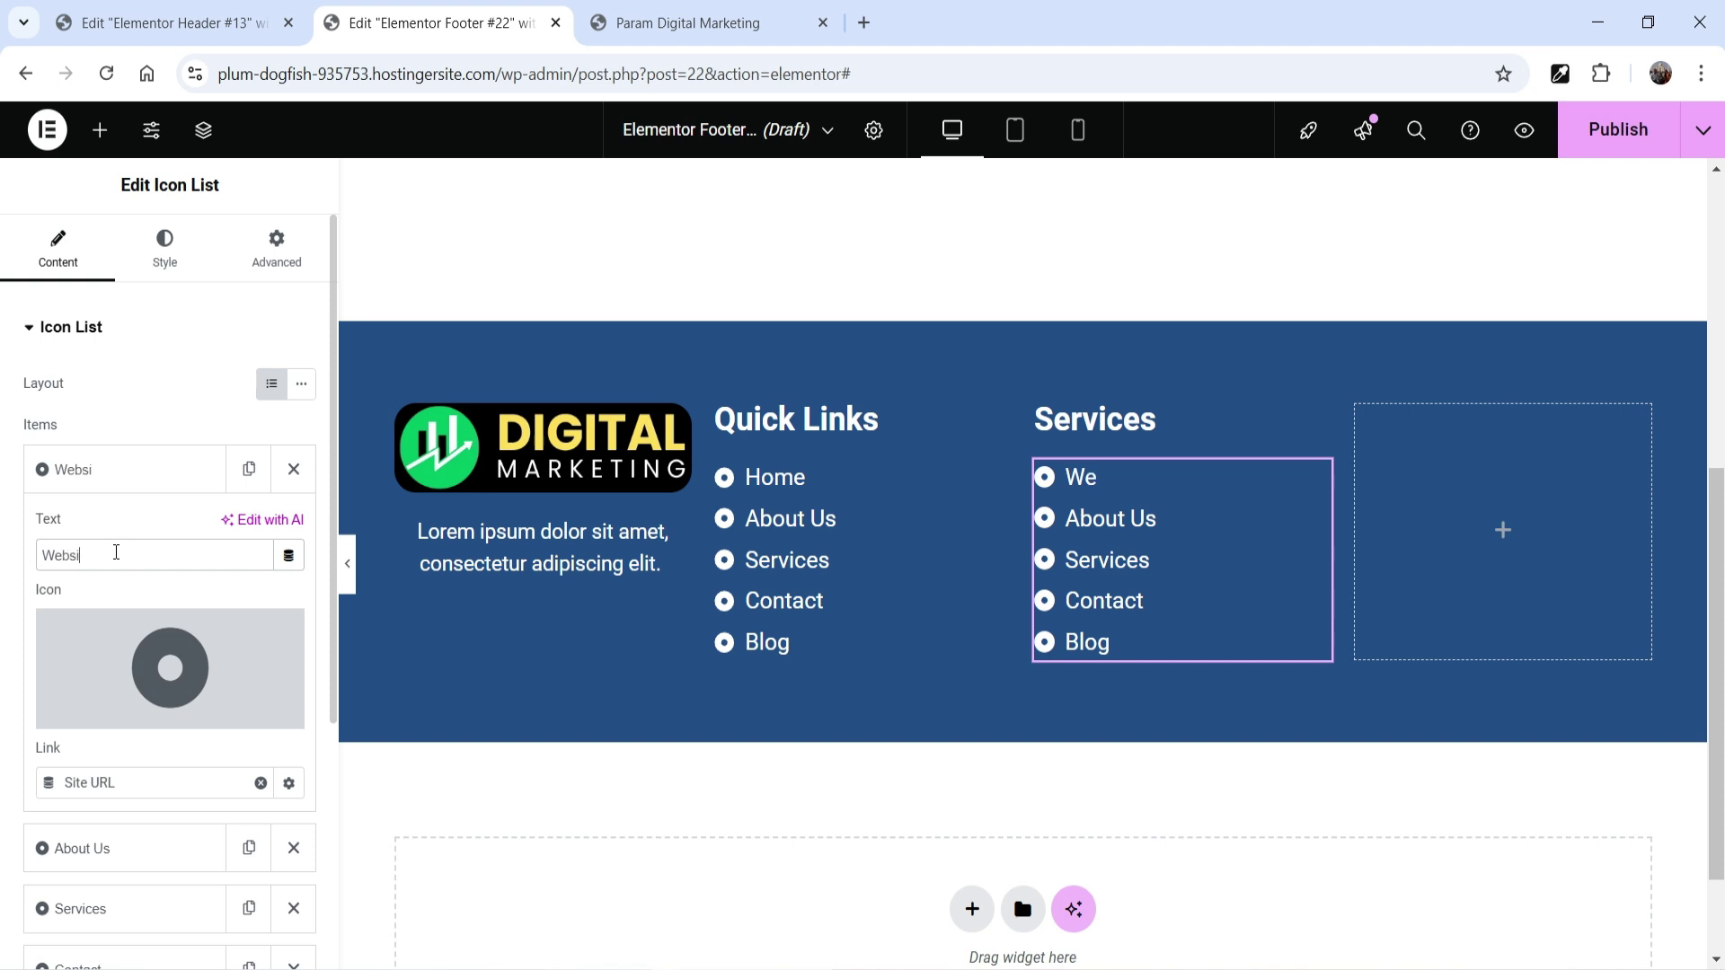
pyautogui.write('tes')
pyautogui.click(117, 469)
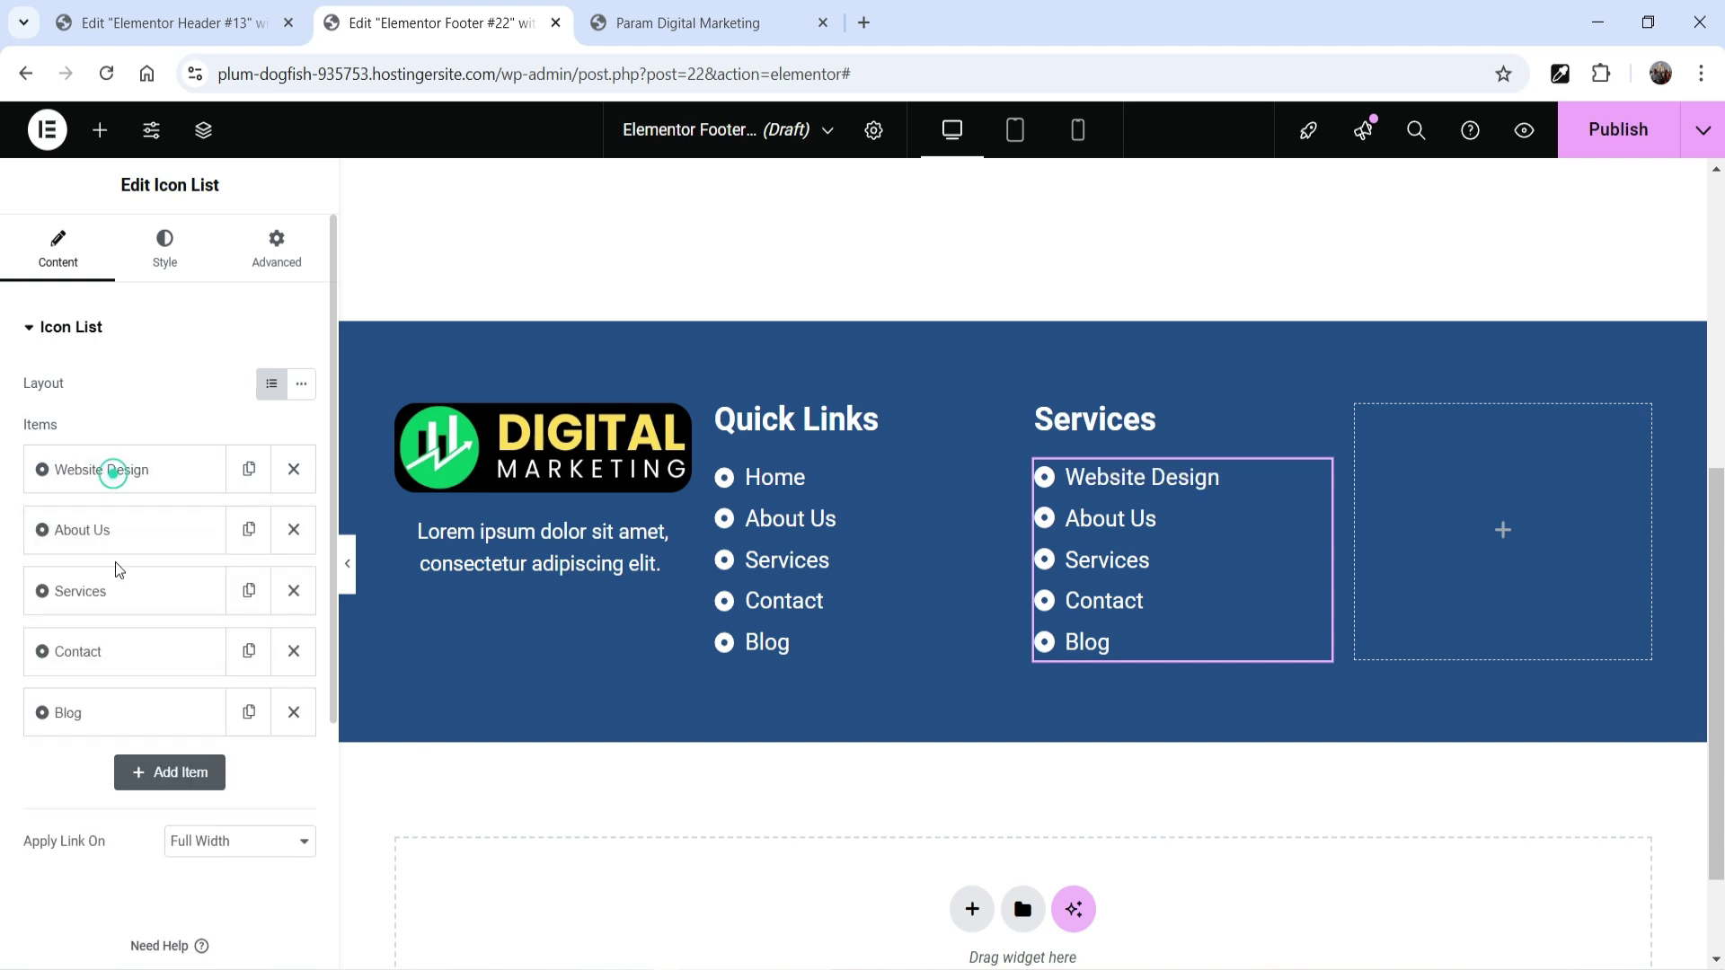
# Step: Rename the "About Us" item of the icon list under Services to "SEO"
pyautogui.click(124, 531)
pyautogui.tripleClick(141, 630)
pyautogui.write('SEO')
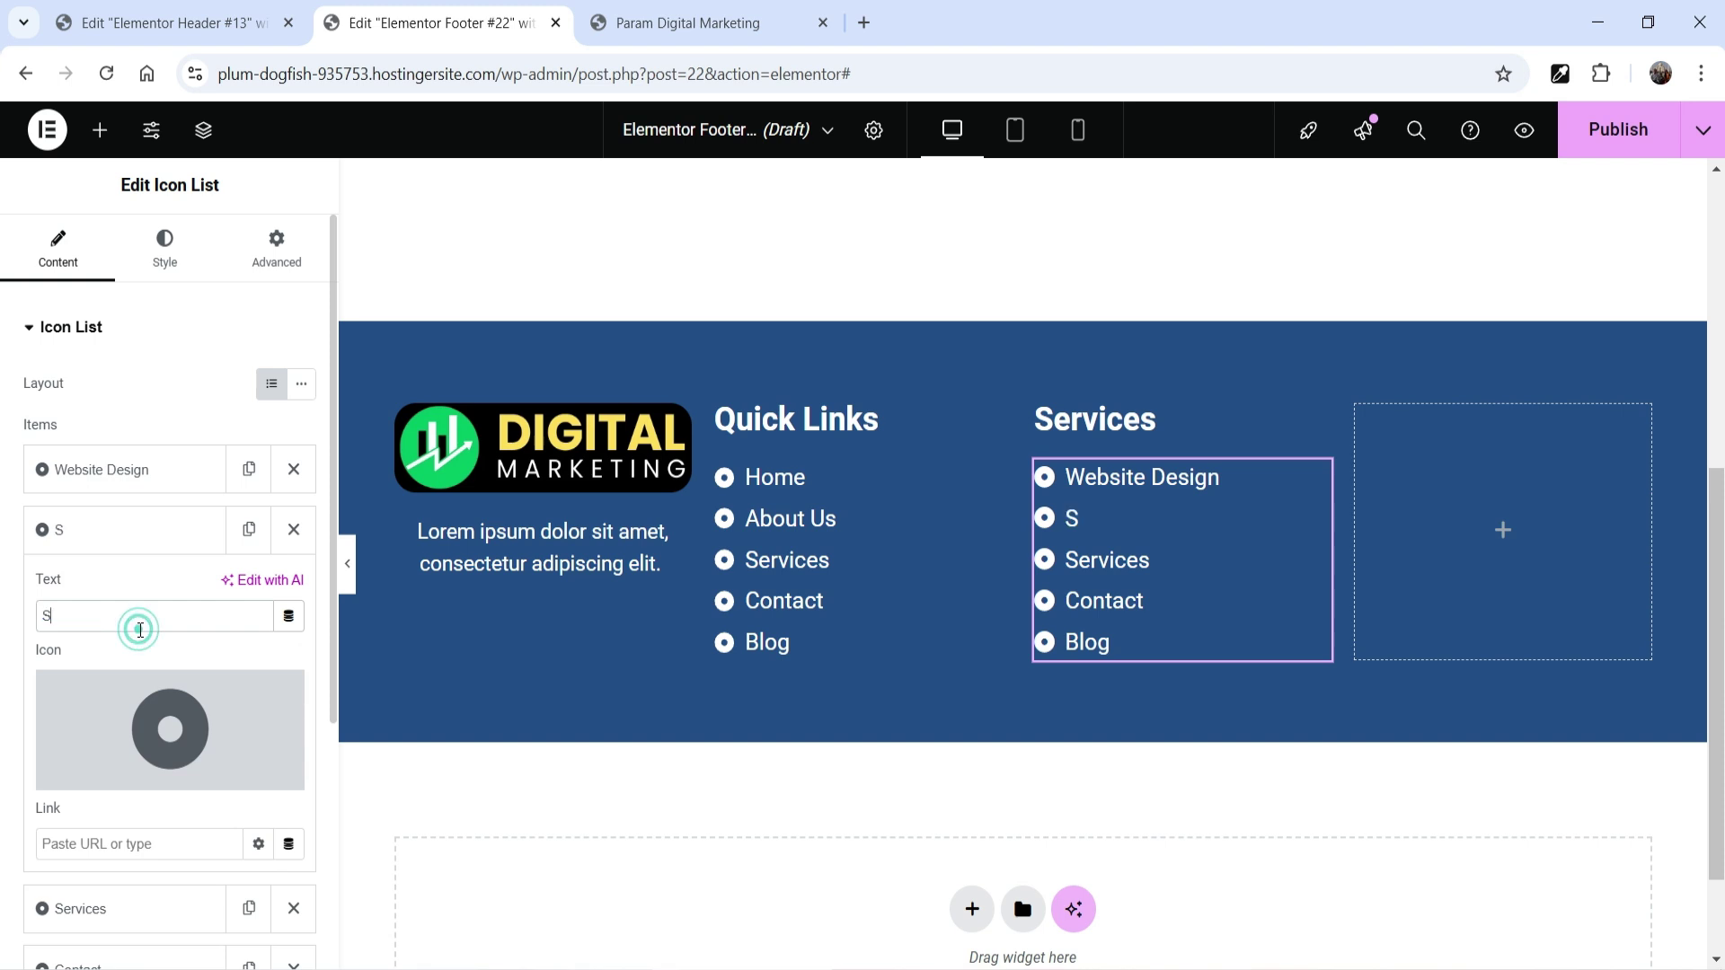
# Step: Rename the "Services" item of the icon list in the third column to "Digital Marketing"
pyautogui.click(119, 535)
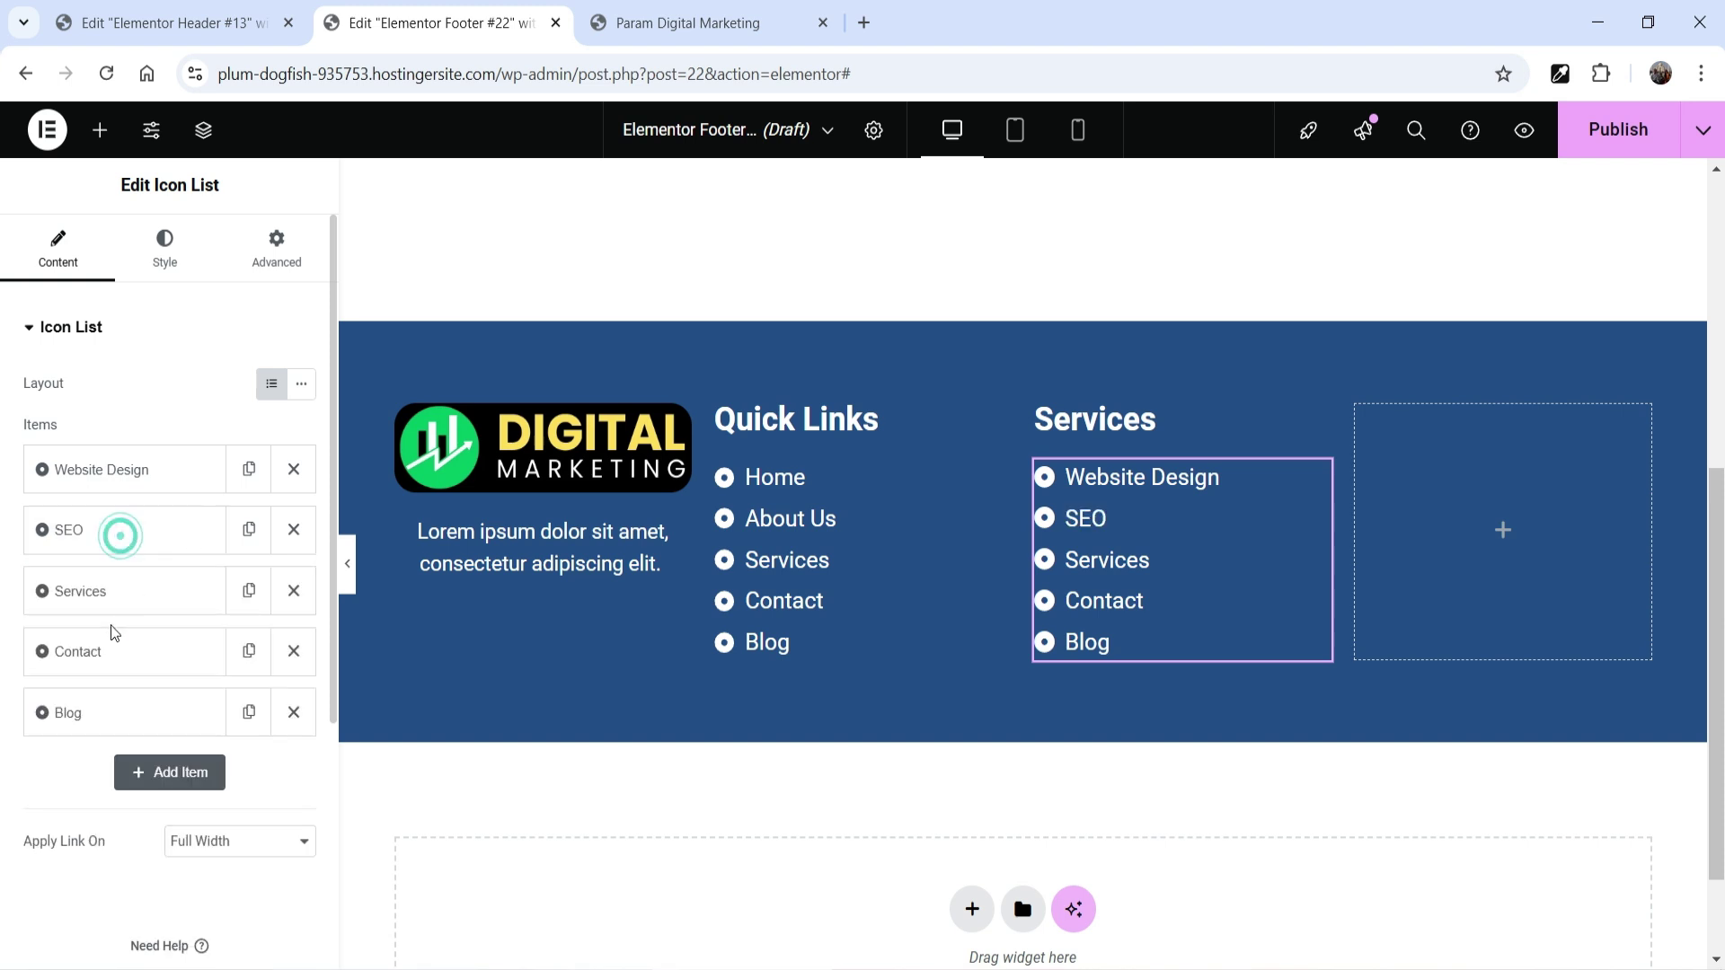
pyautogui.click(102, 590)
pyautogui.tripleClick(132, 683)
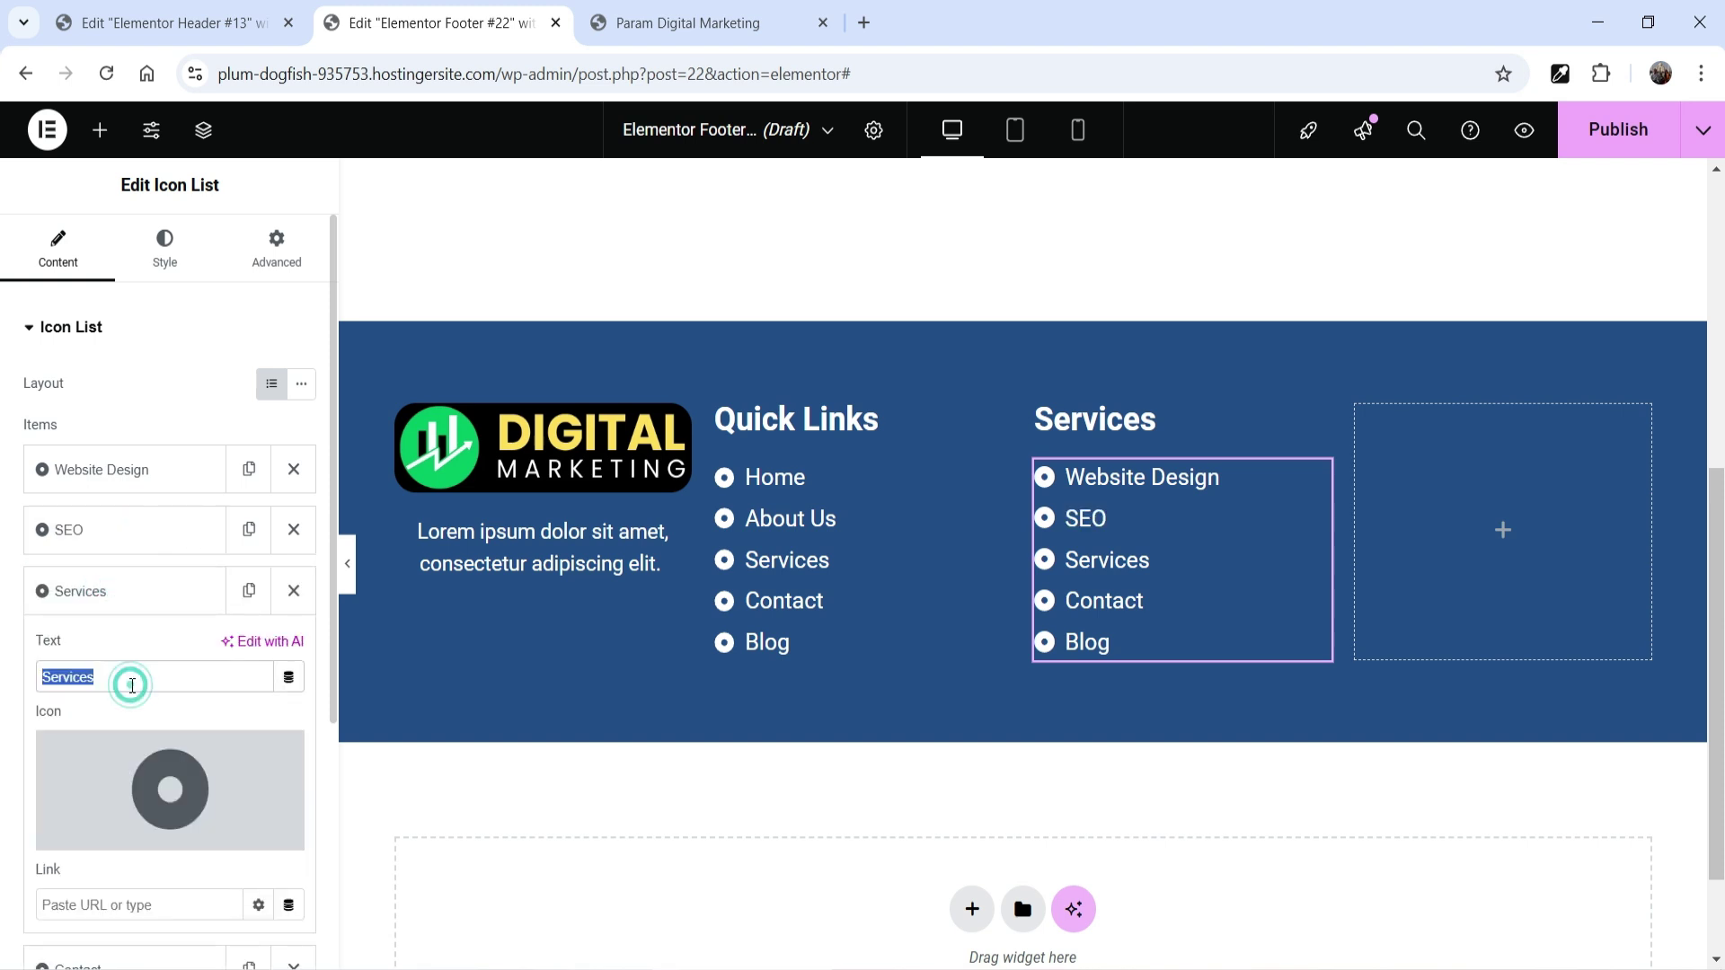
pyautogui.write('Digital M')
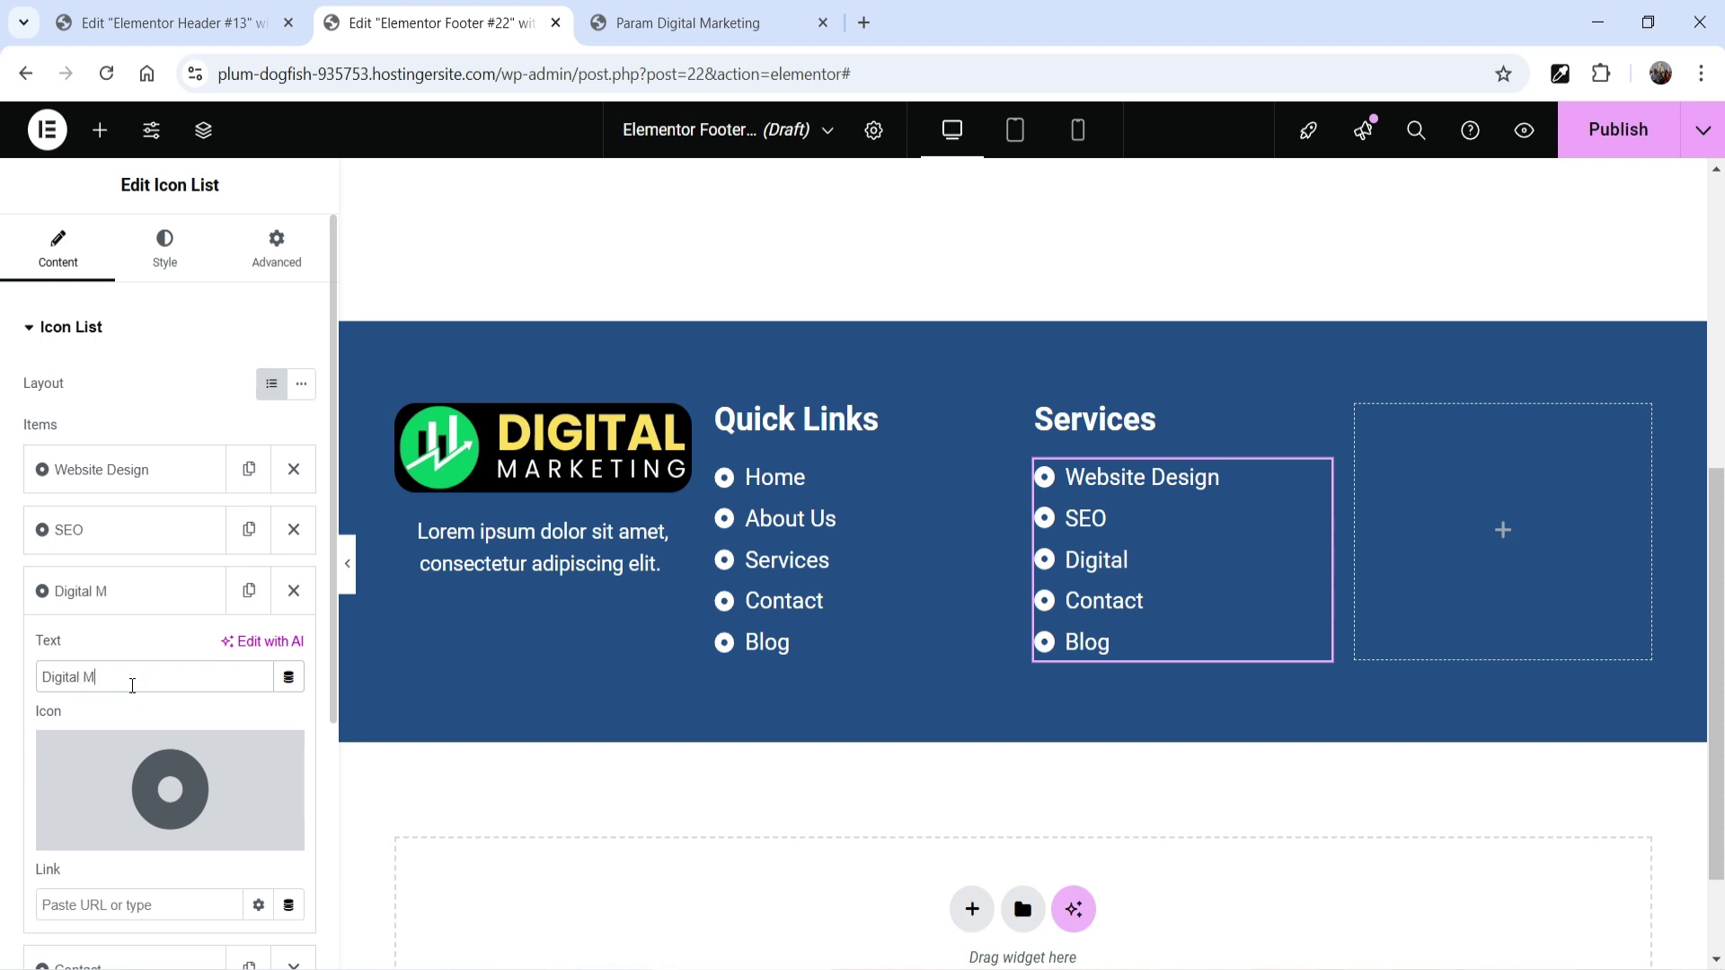
pyautogui.write('arketing')
pyautogui.click(90, 593)
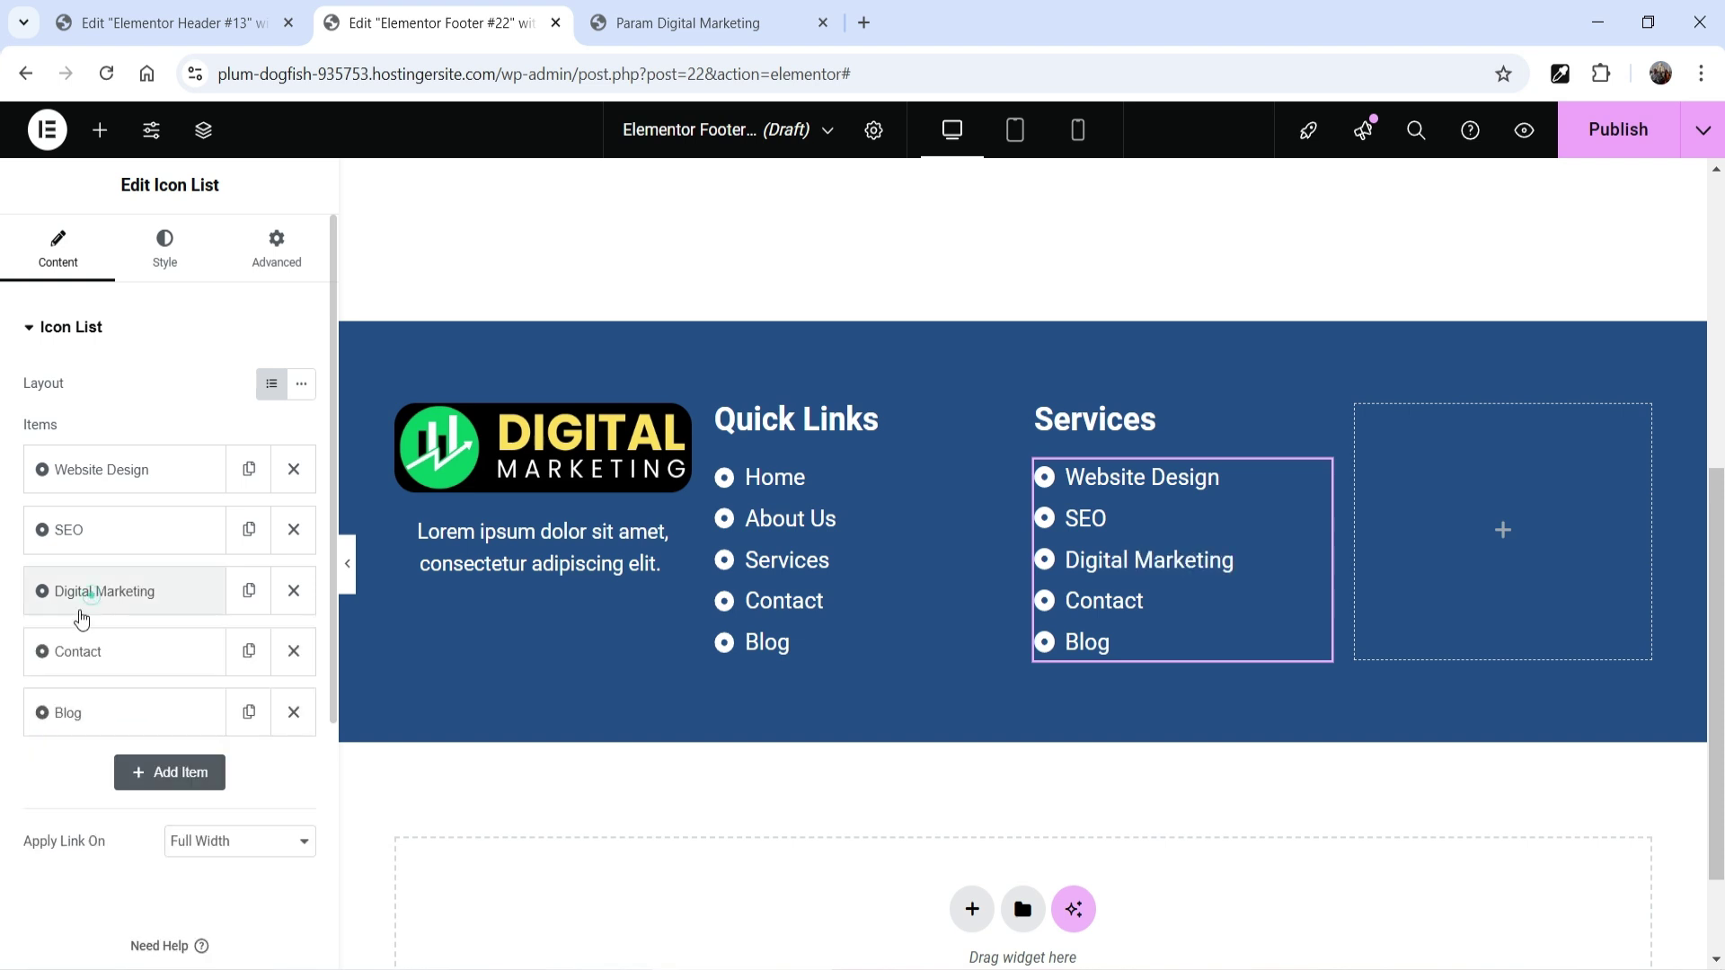
# Step: Rename the "Contact" item of the icon list under Services to "Ecommerce"
pyautogui.click(162, 652)
pyautogui.click(143, 745)
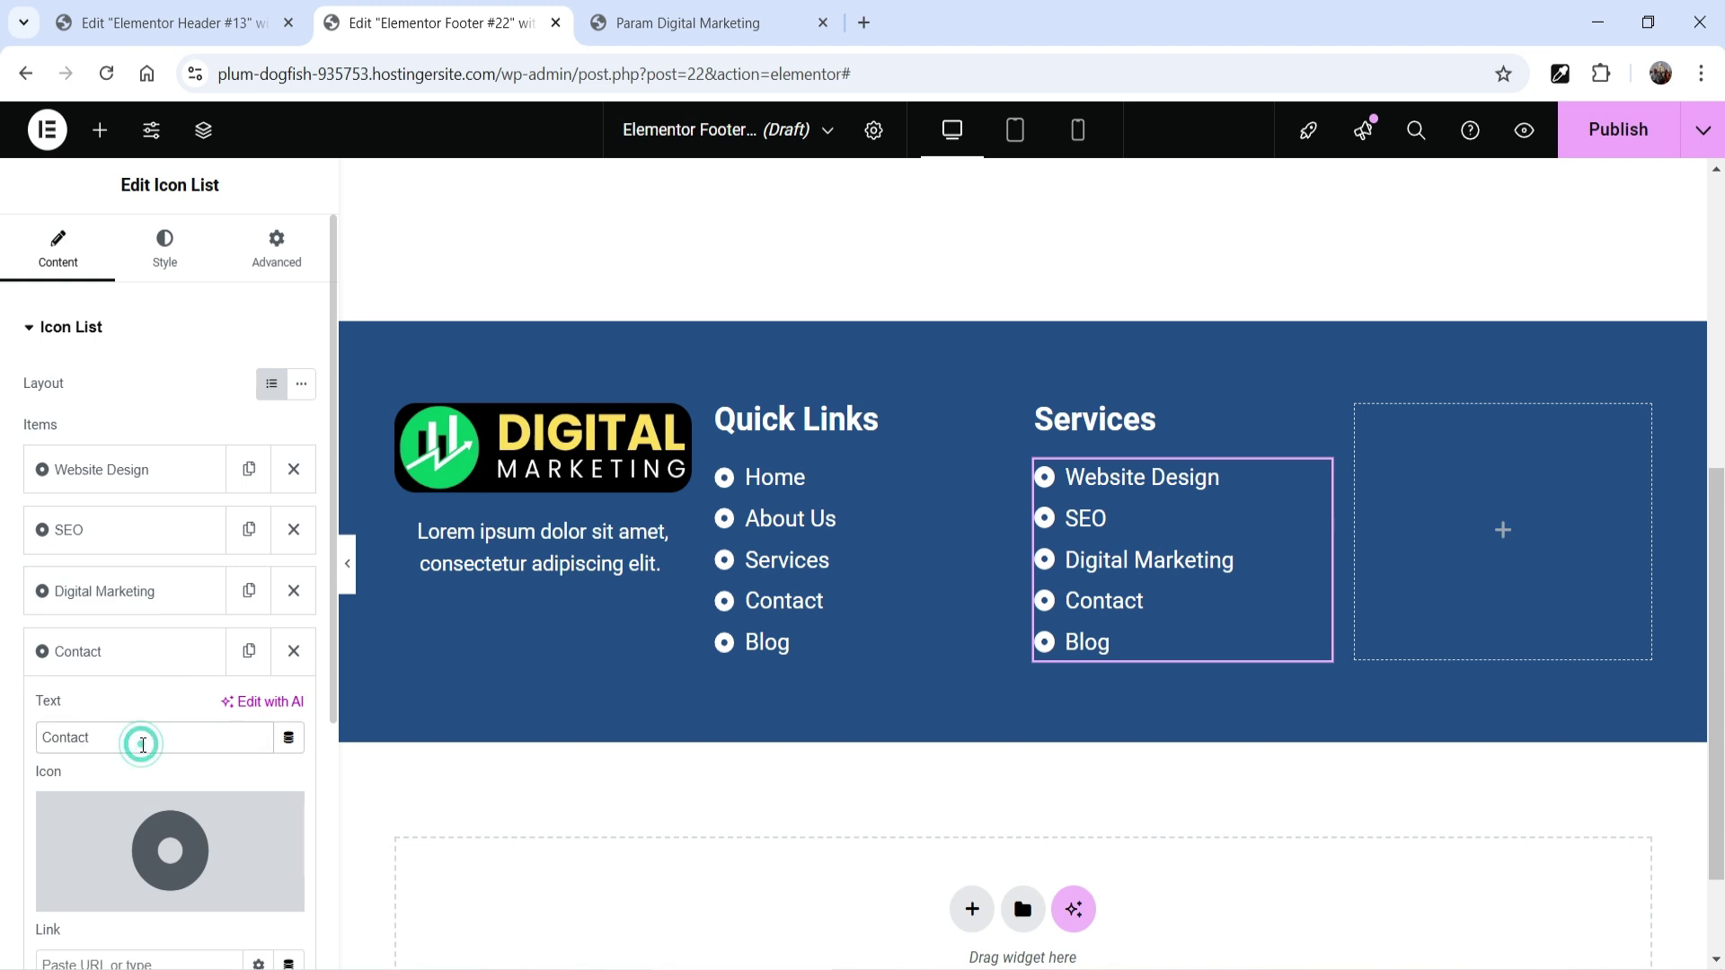
pyautogui.doubleClick(143, 745)
pyautogui.write('Ecommerce')
# Step: Rename the "Blog" item of the icon list under Services to "Business Consultant"
pyautogui.click(84, 708)
pyautogui.doubleClick(62, 798)
pyautogui.write('Business Consultat')
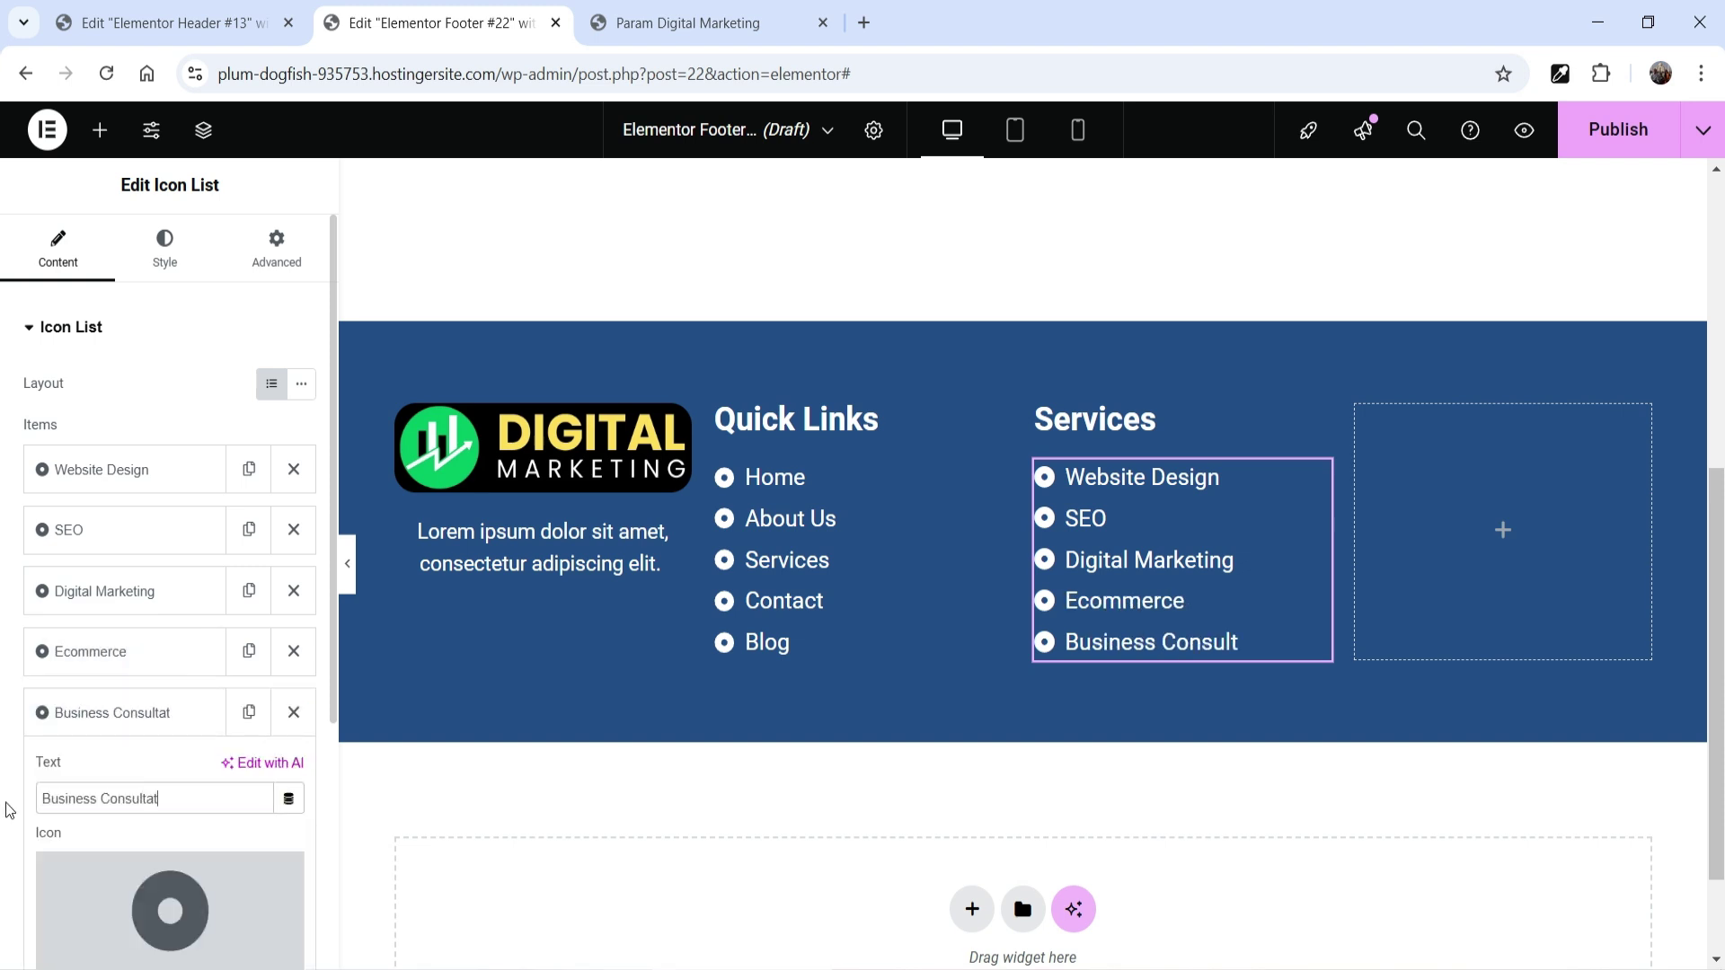
pyautogui.write('nt')
pyautogui.click(209, 803)
# Step: Copy the Services heading into the empty fourth column and change the copy's title to "Contact Details"
pyautogui.click(1506, 542)
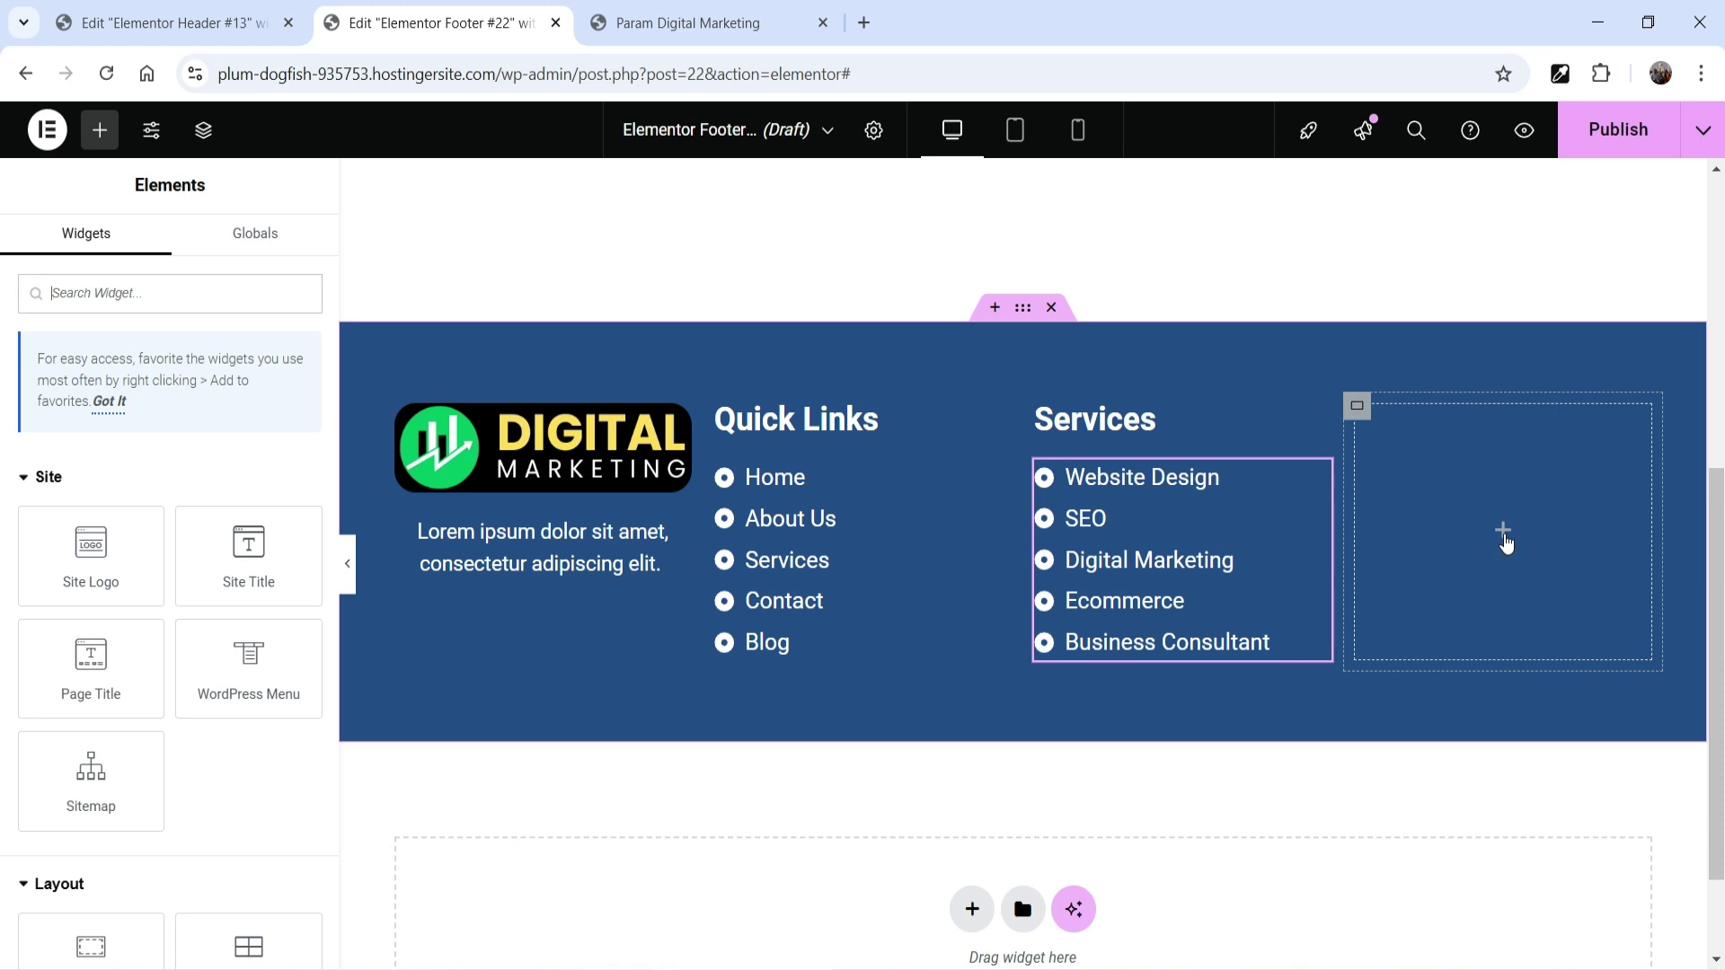
pyautogui.rightClick(1267, 422)
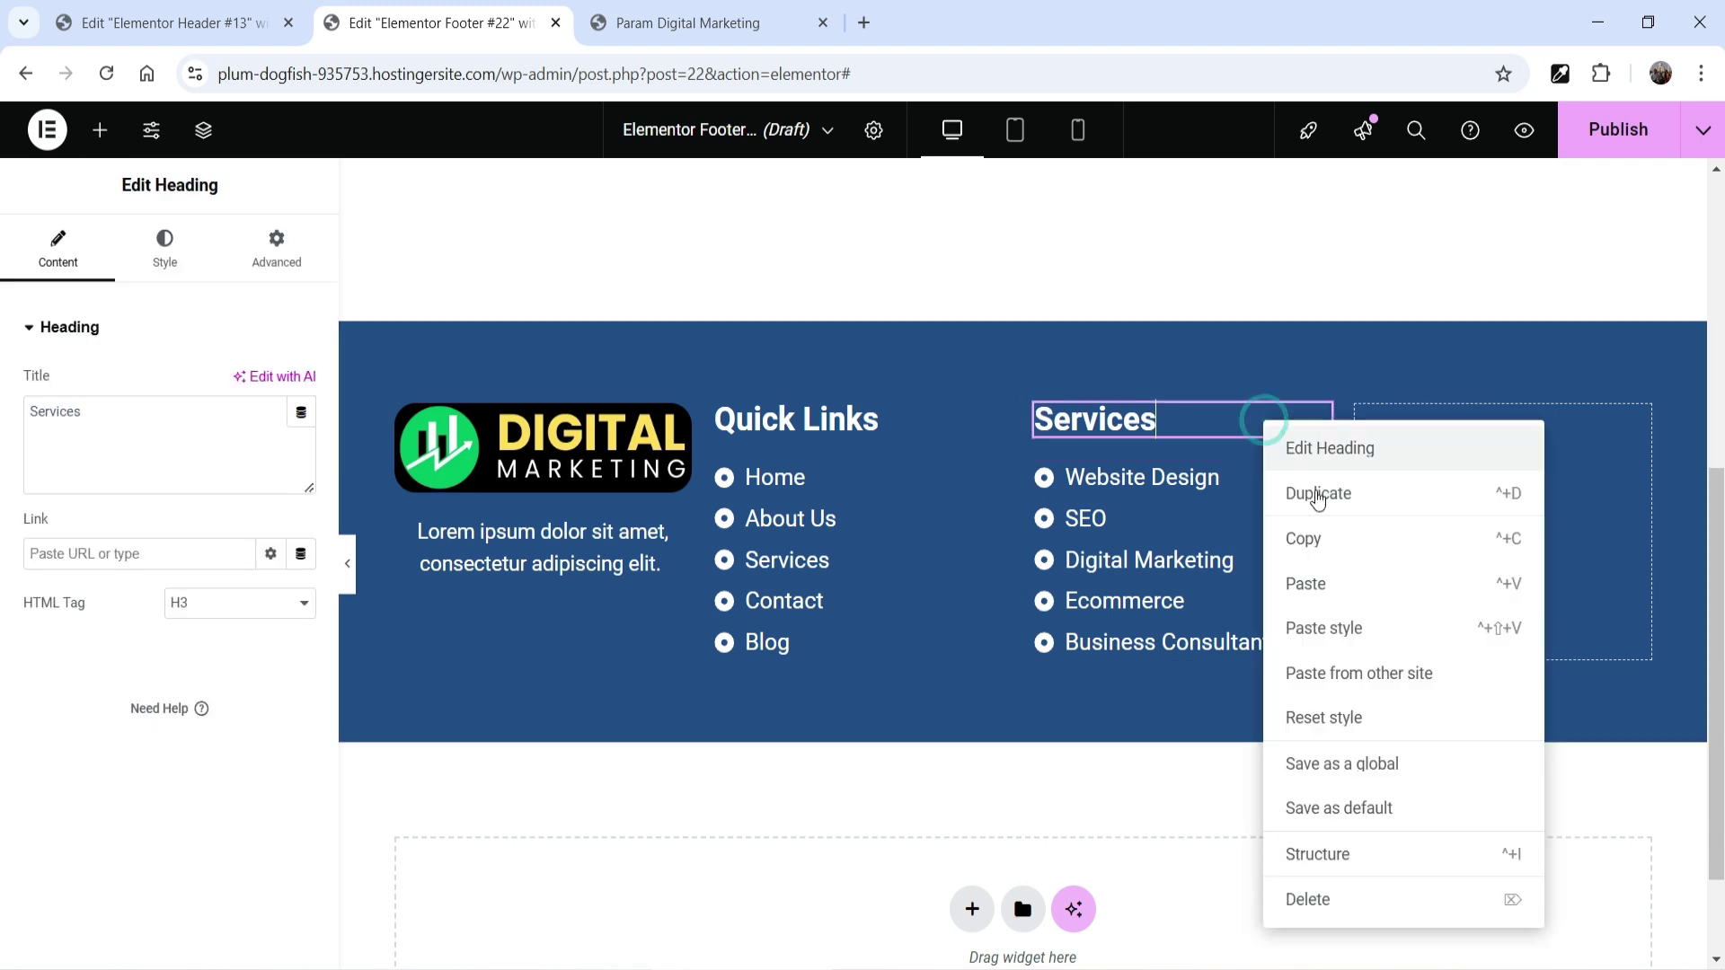
pyautogui.click(1331, 534)
pyautogui.rightClick(1483, 489)
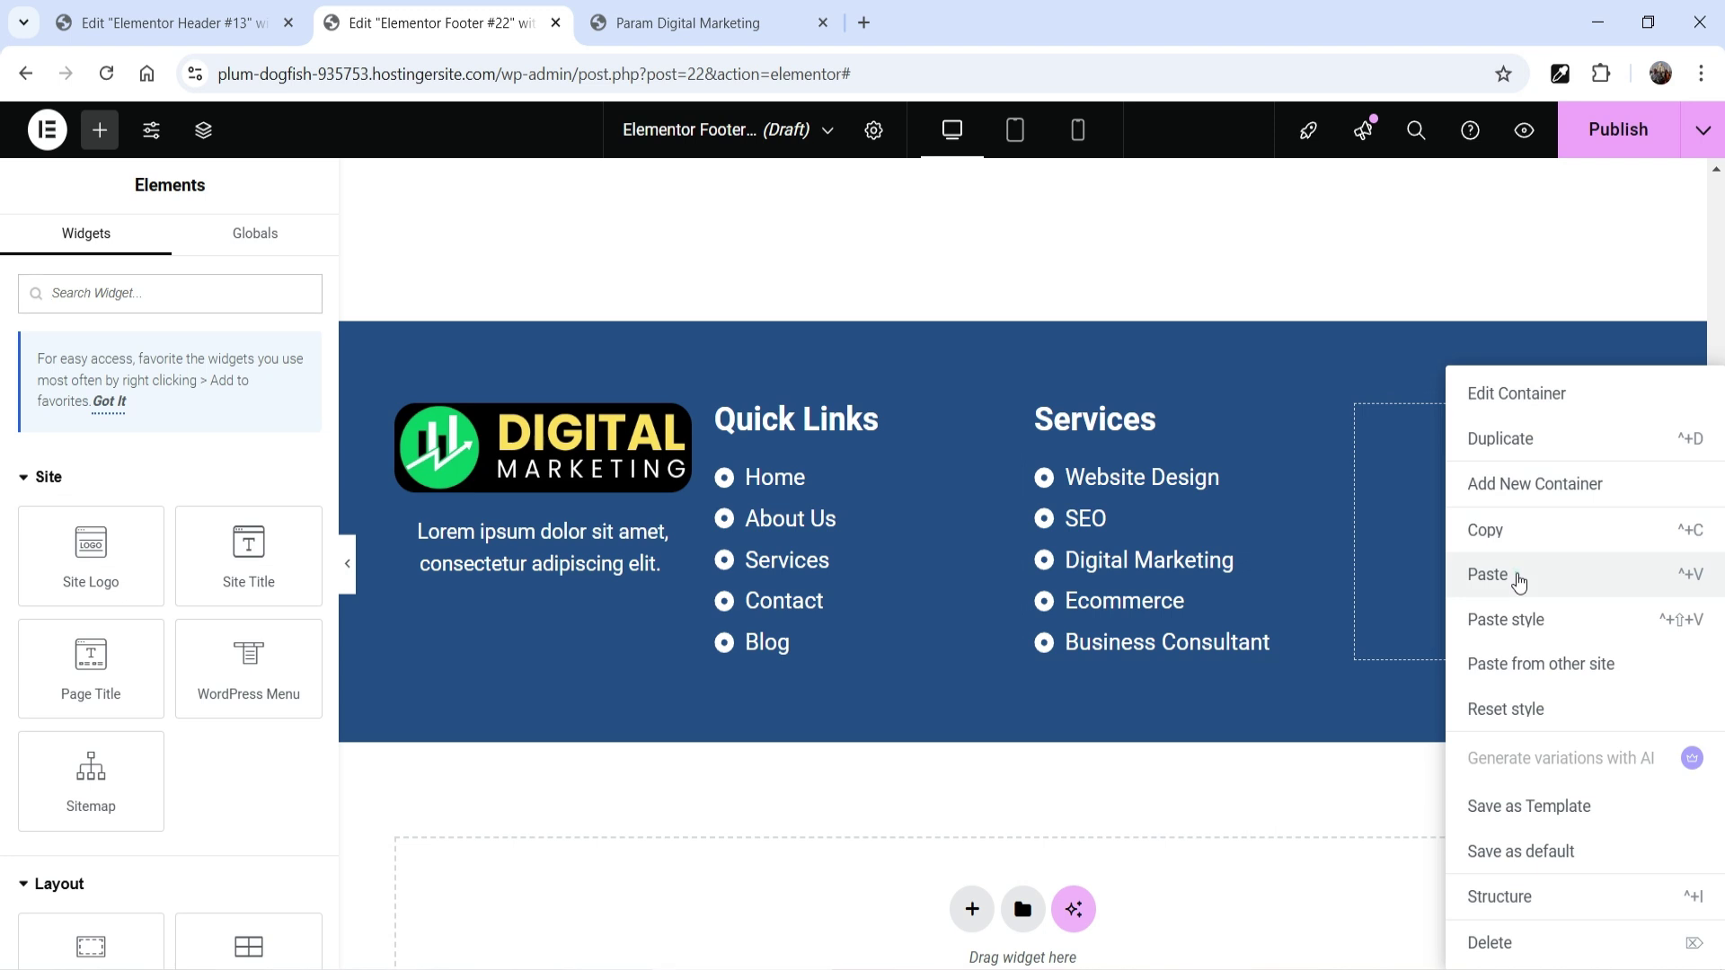
pyautogui.click(1513, 574)
pyautogui.doubleClick(127, 416)
pyautogui.write('Contact Details')
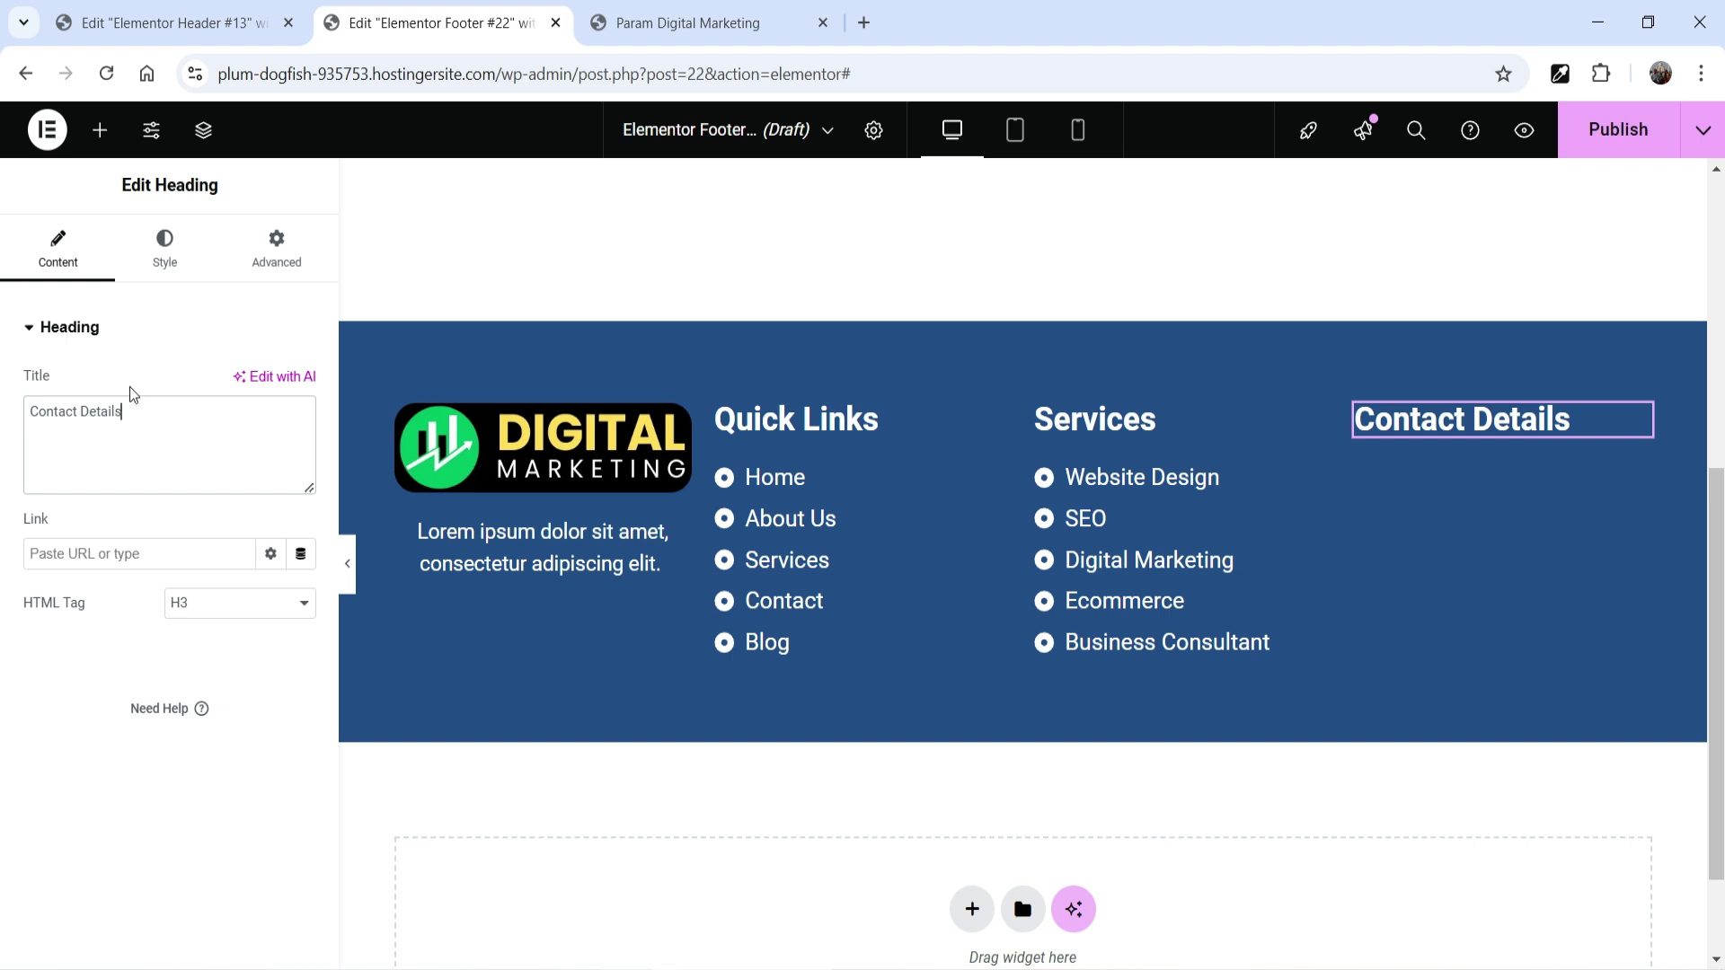
# Step: Copy the Services icon list and paste it under the Contact Details heading in the fourth column
pyautogui.click(1291, 512)
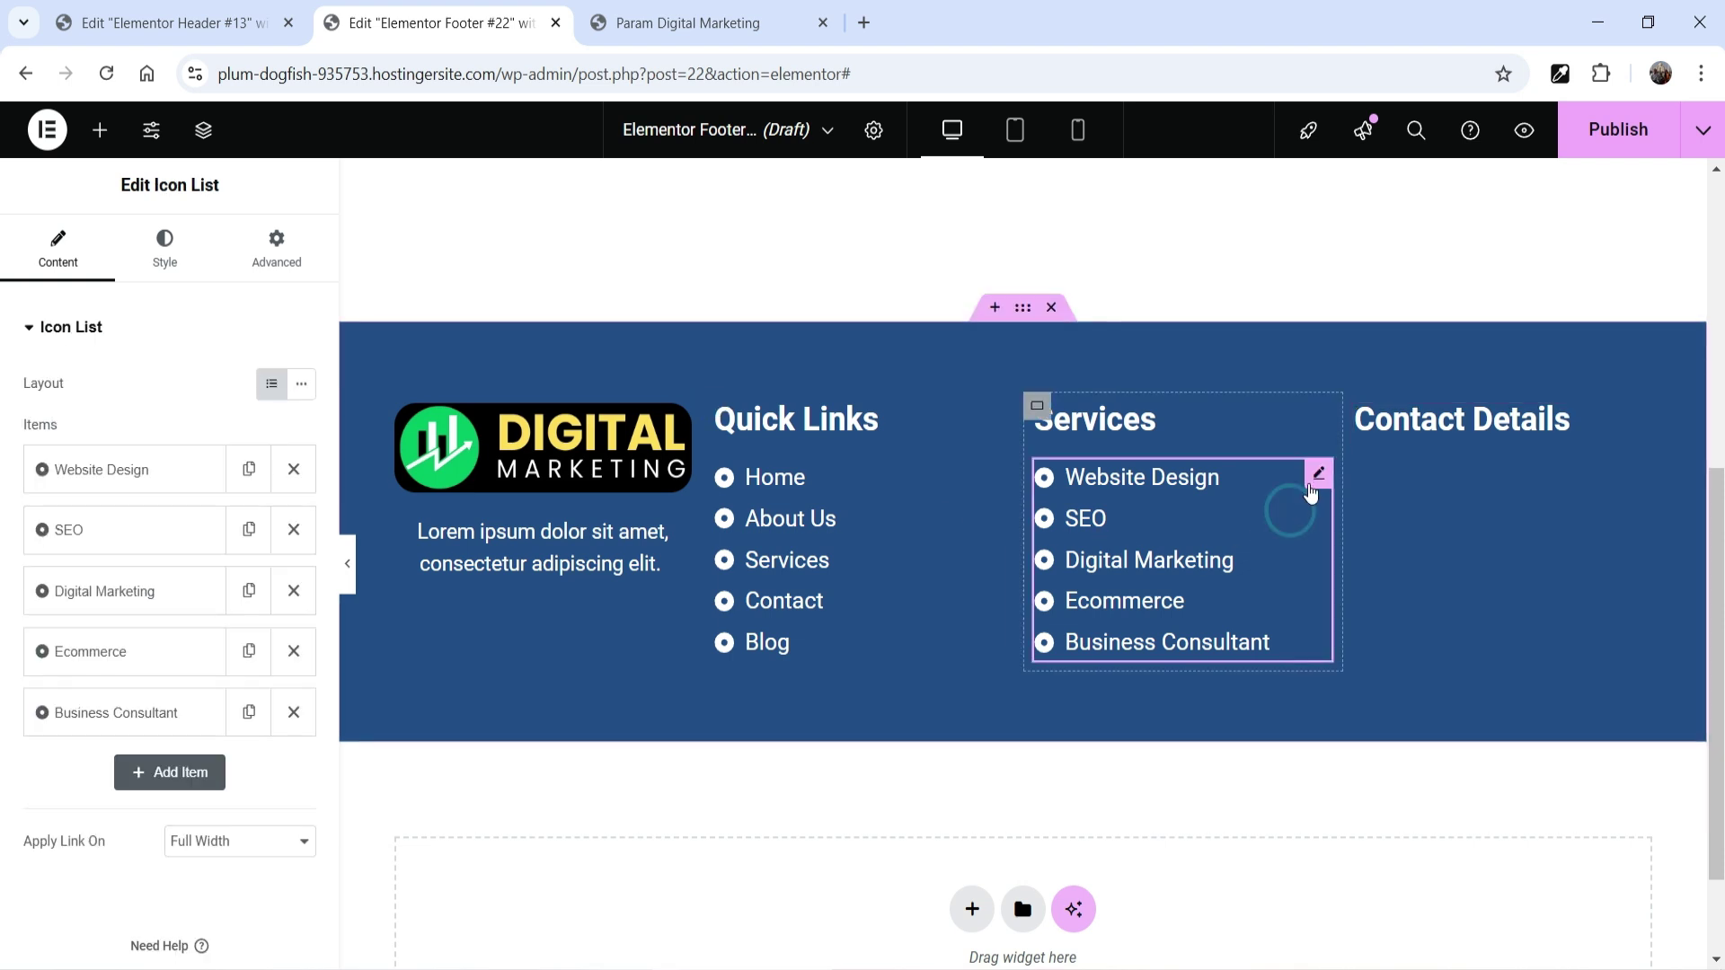
pyautogui.rightClick(1291, 512)
pyautogui.click(1381, 584)
pyautogui.rightClick(1448, 508)
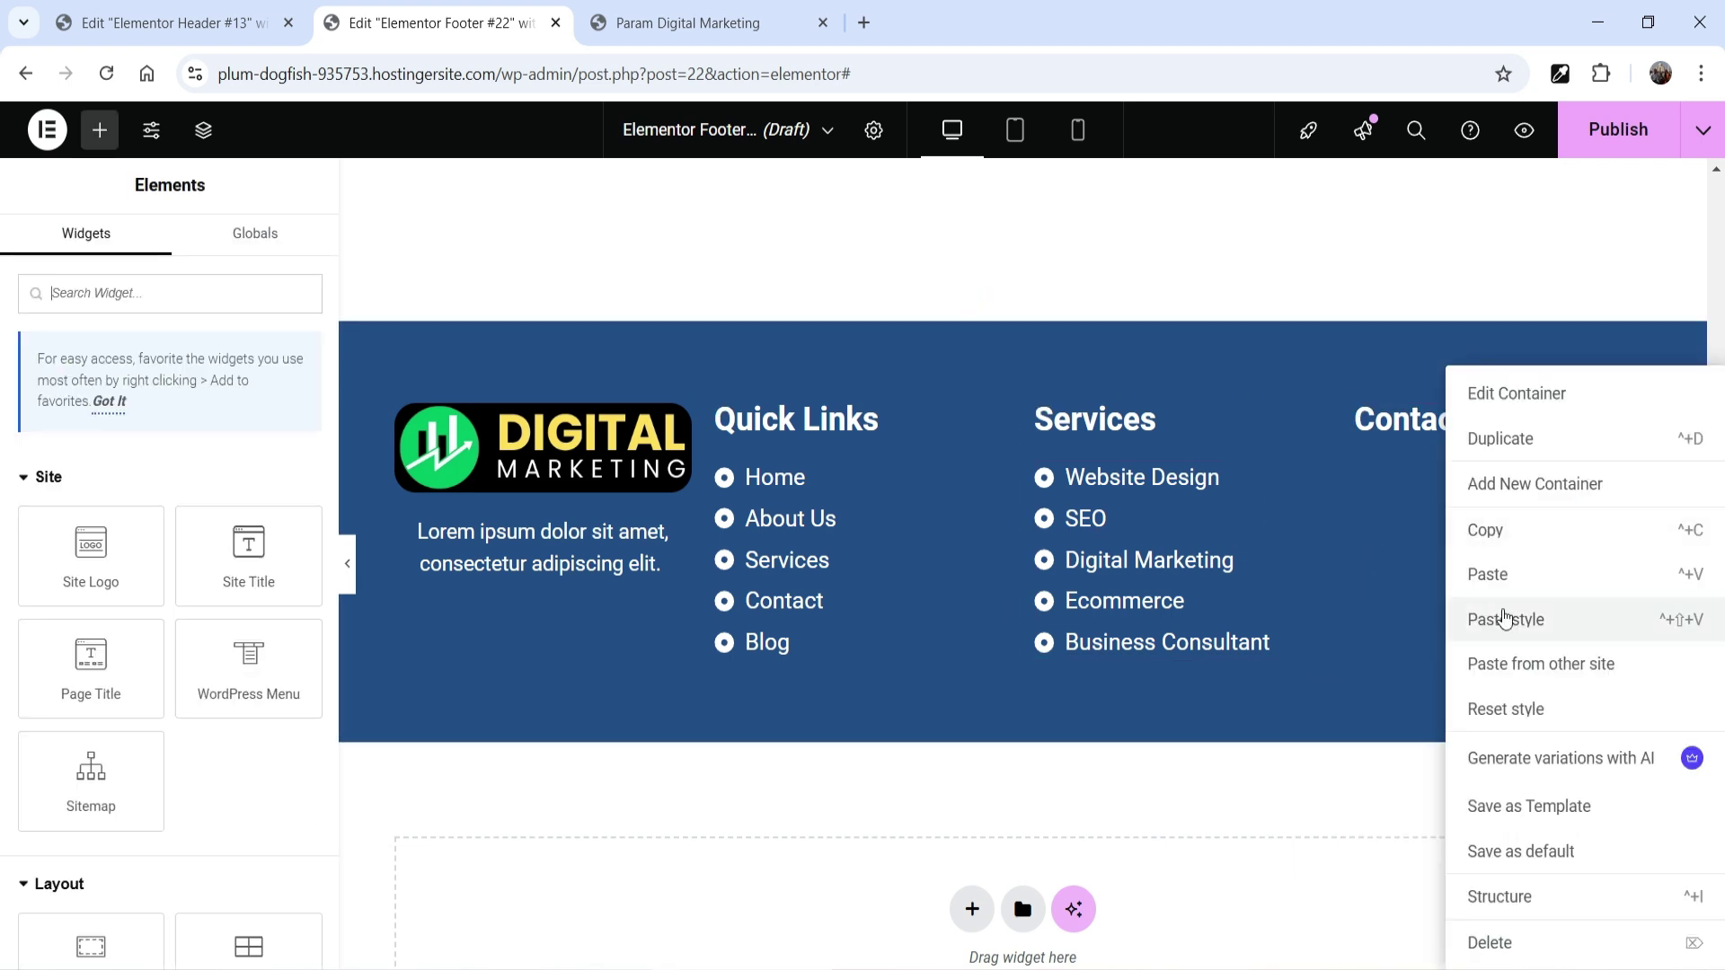
pyautogui.click(1515, 568)
# Step: Replace the text of the "Website Design" item under Contact Details with the company's phone number
pyautogui.click(139, 470)
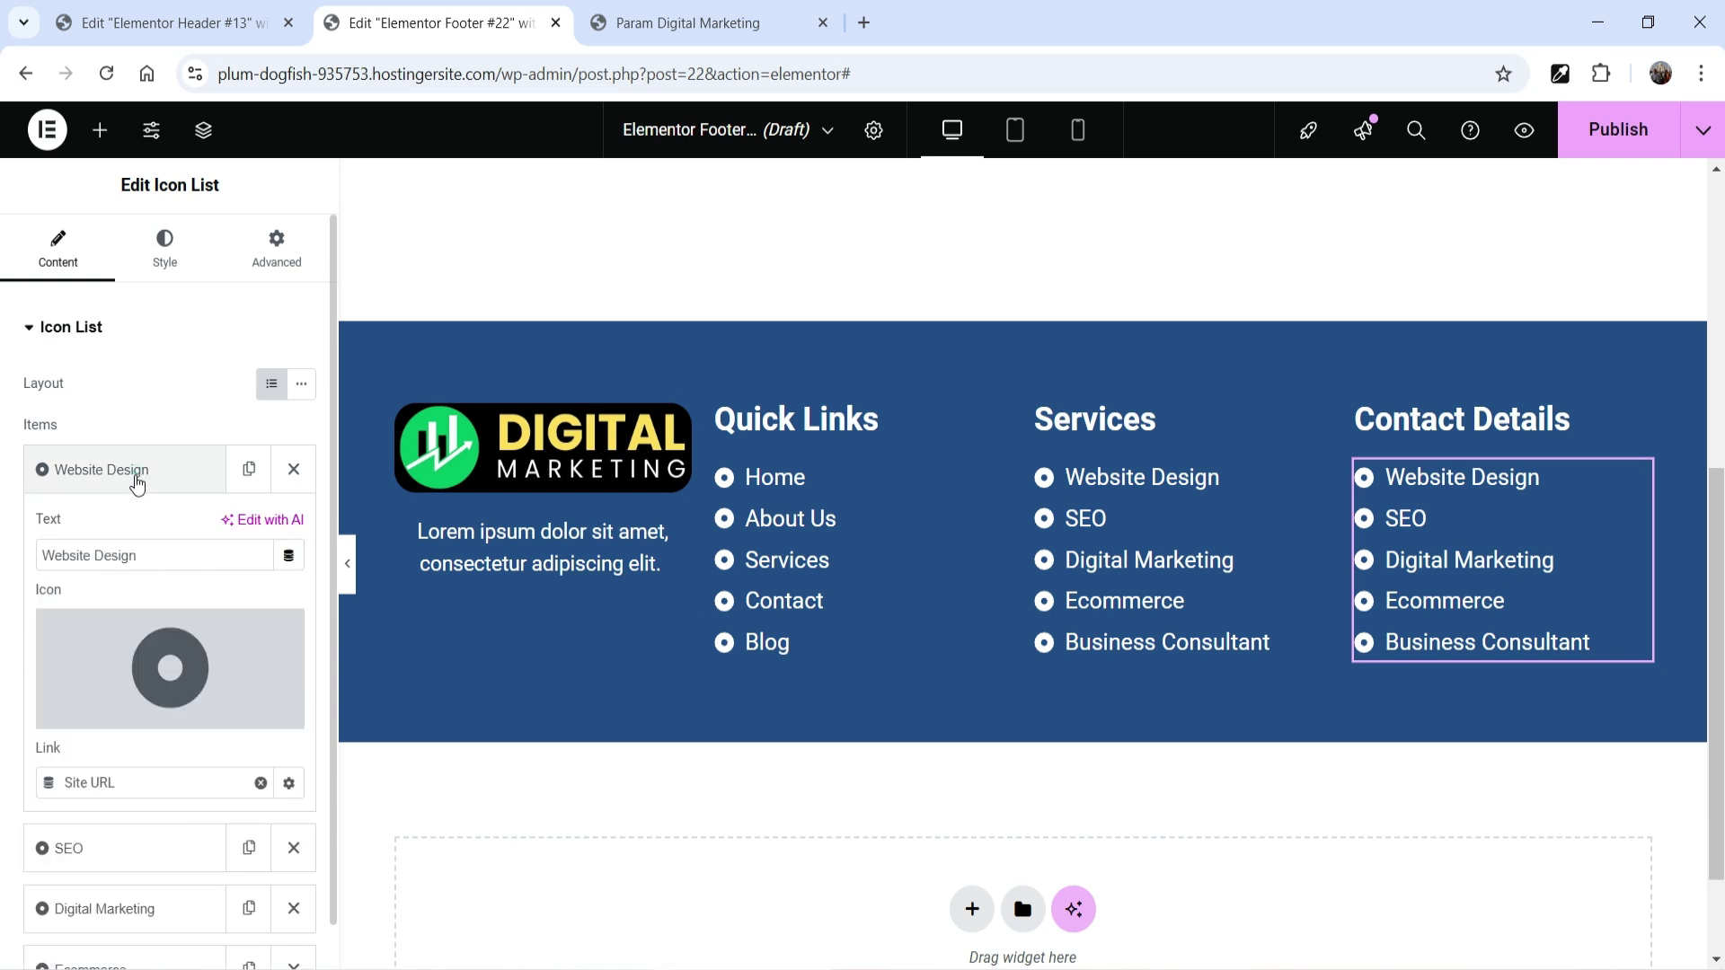
pyautogui.tripleClick(90, 555)
pyautogui.press('BackSpace')
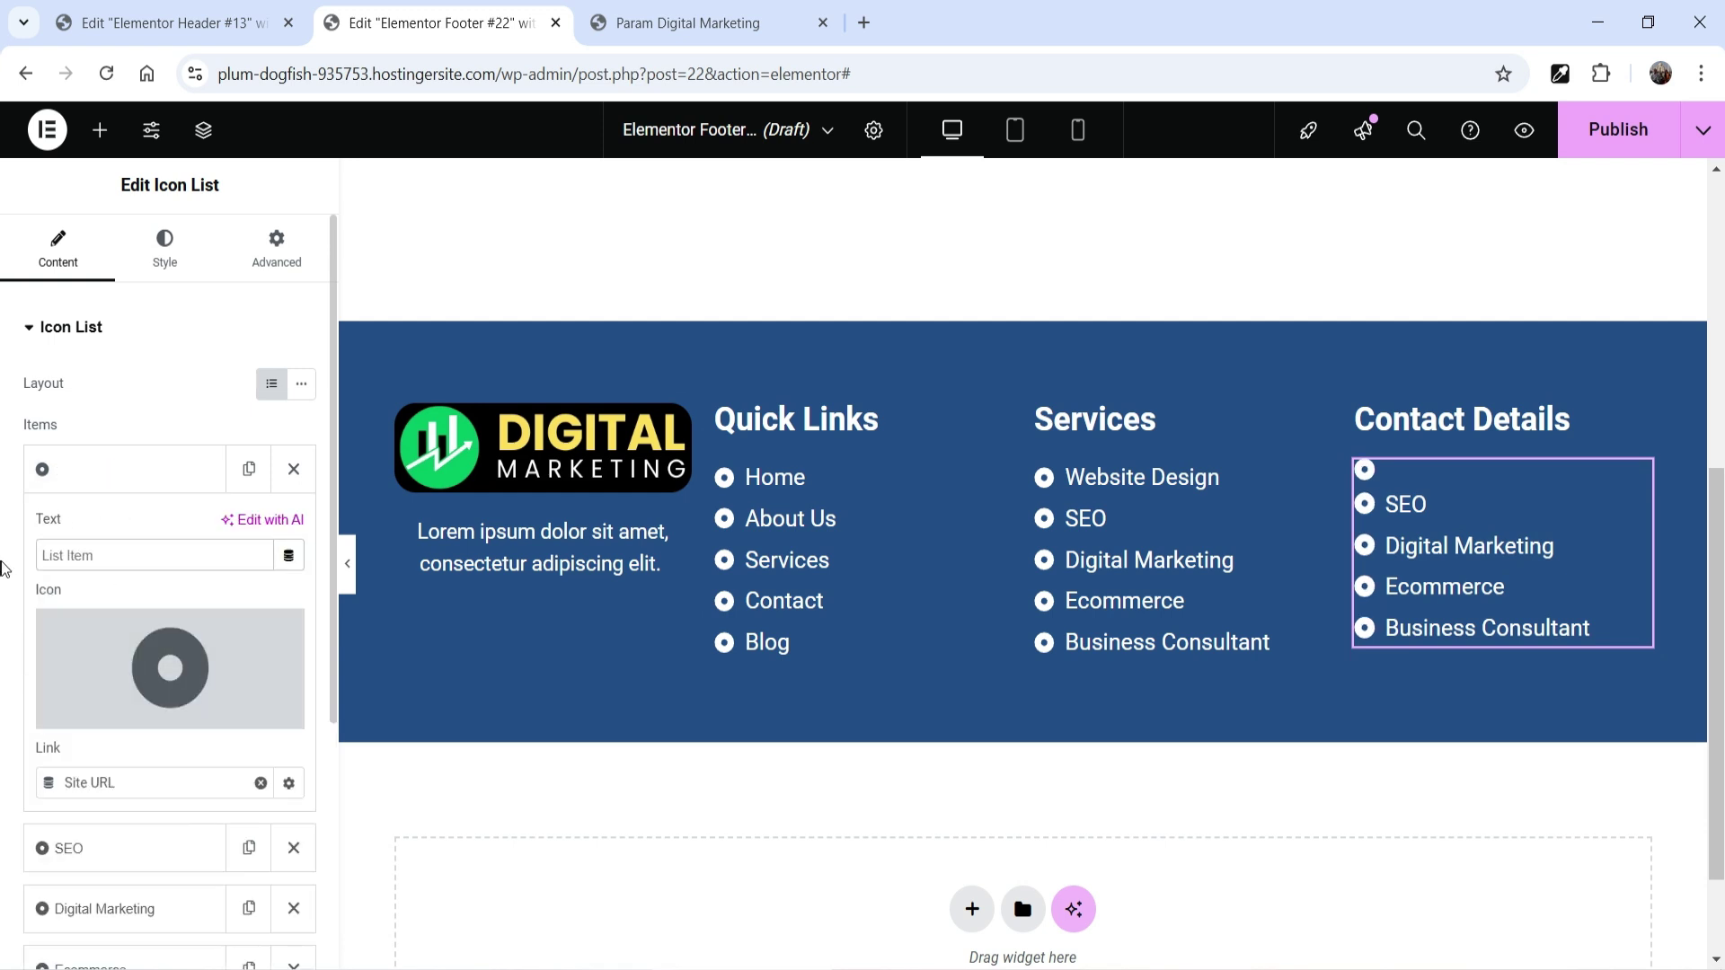
pyautogui.write('123-456-7890')
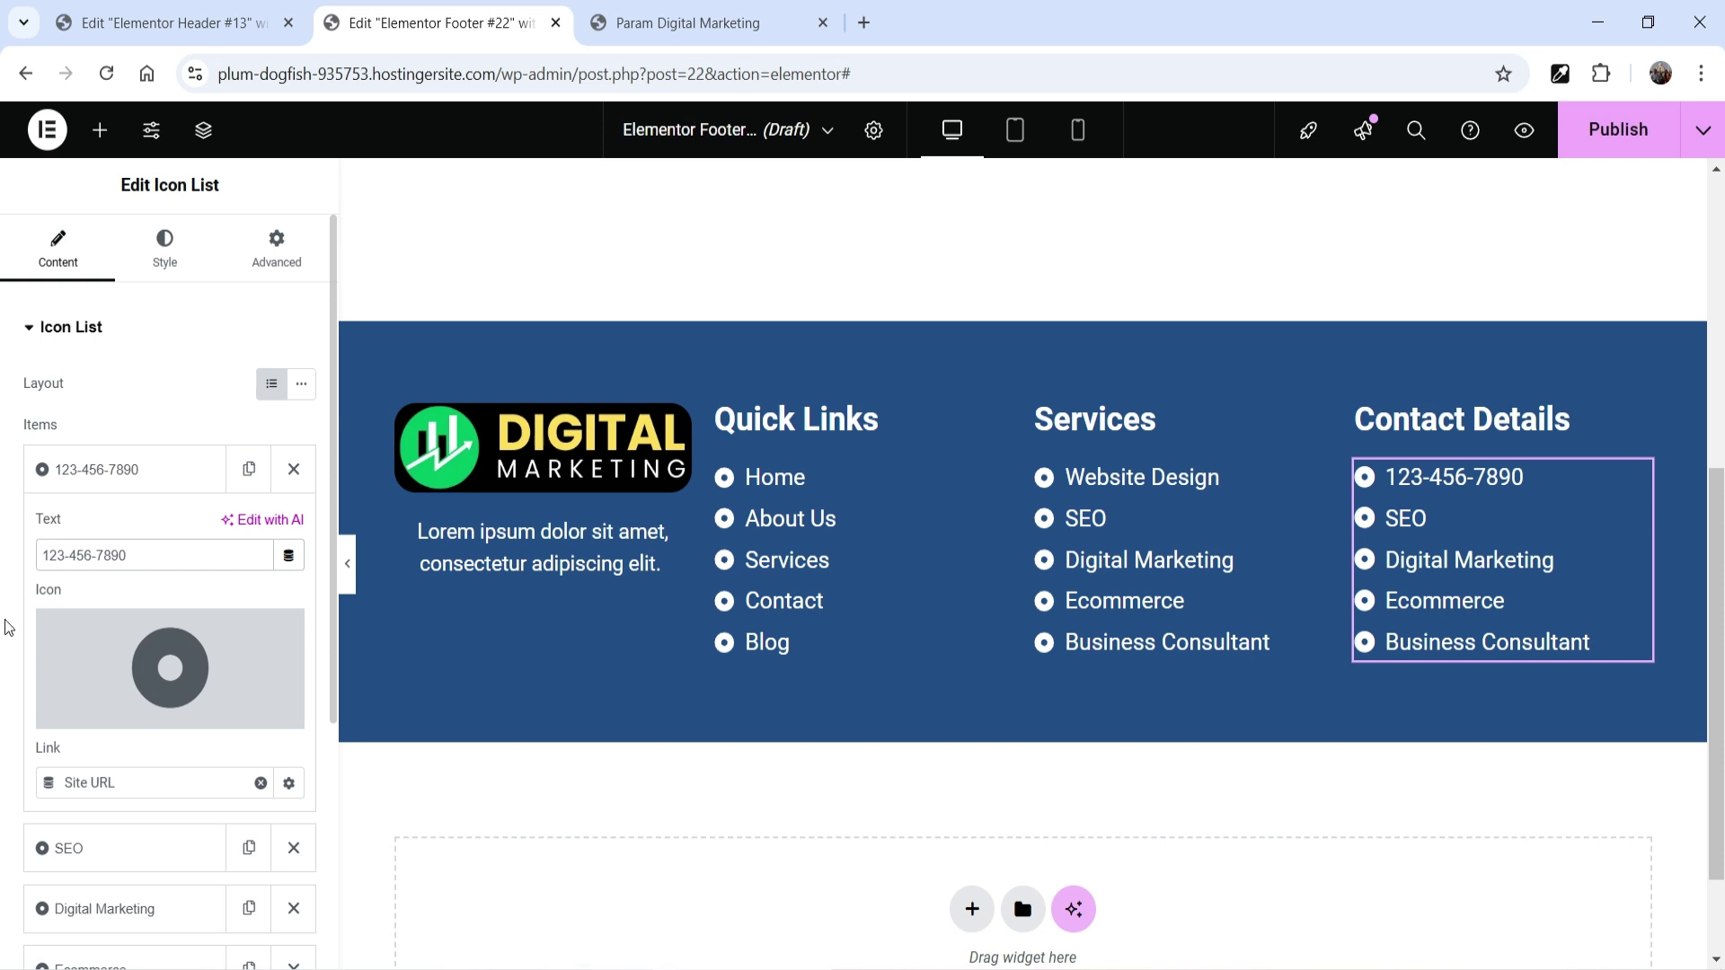
# Step: Find a phone handset icon in the icon library and assign it to the phone number item
pyautogui.click(71, 666)
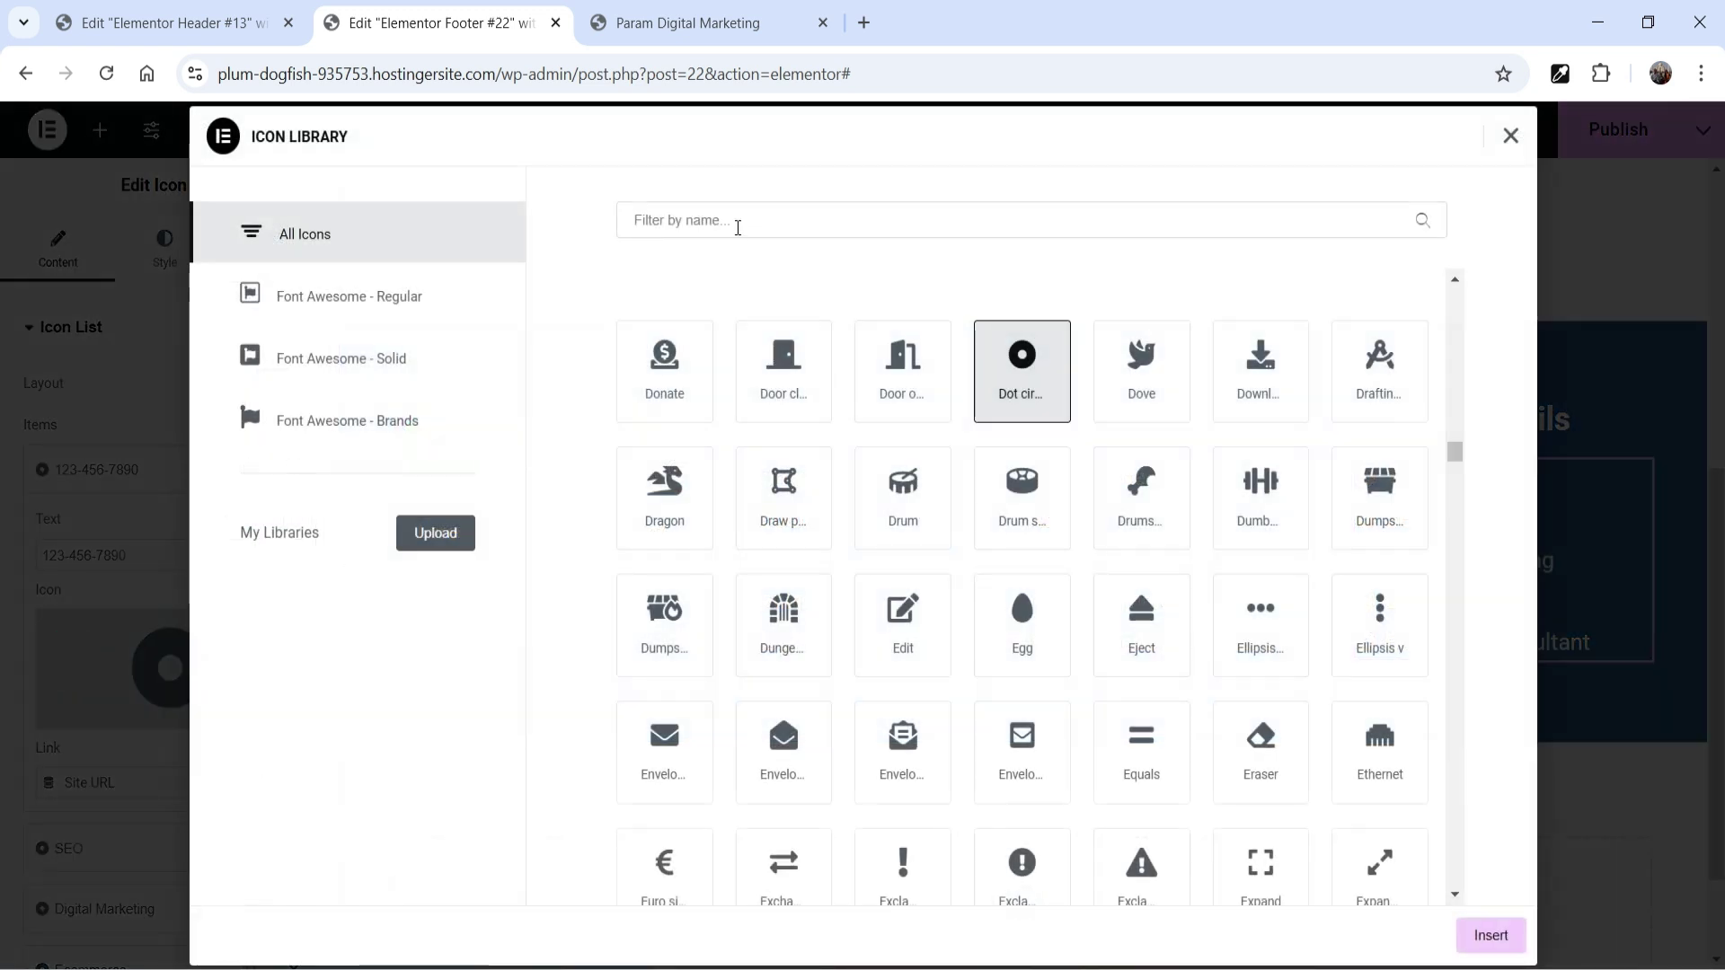
pyautogui.click(735, 220)
pyautogui.write('phonr')
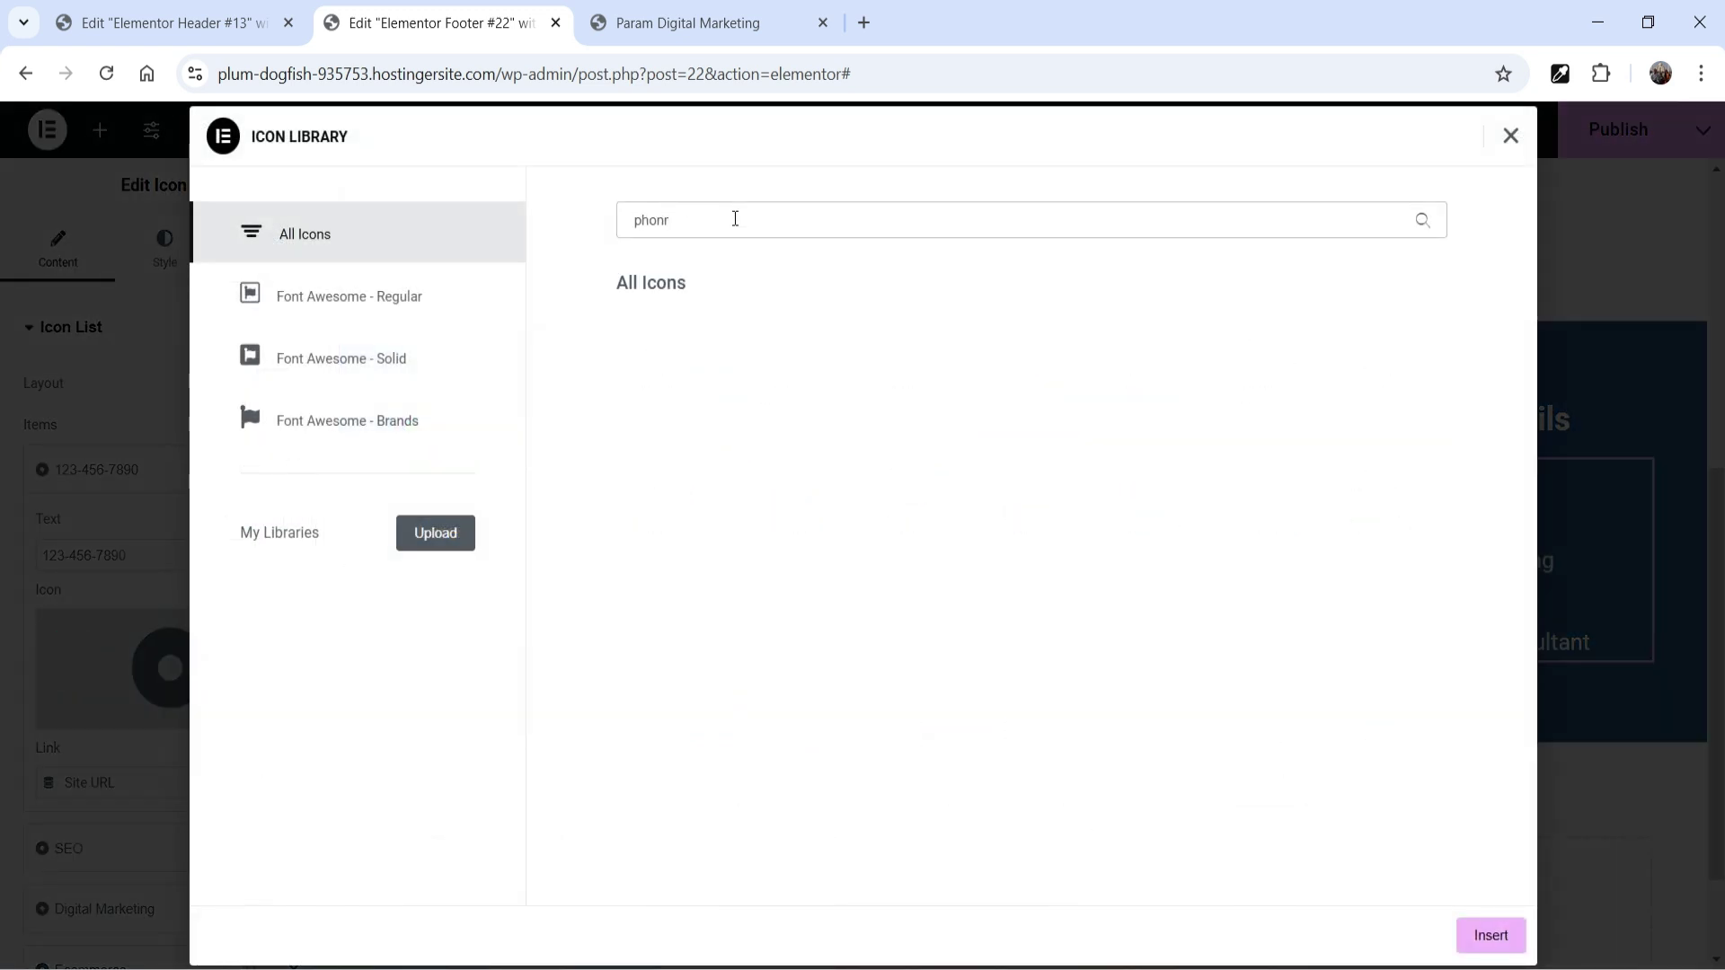
pyautogui.press('BackSpace')
pyautogui.click(747, 511)
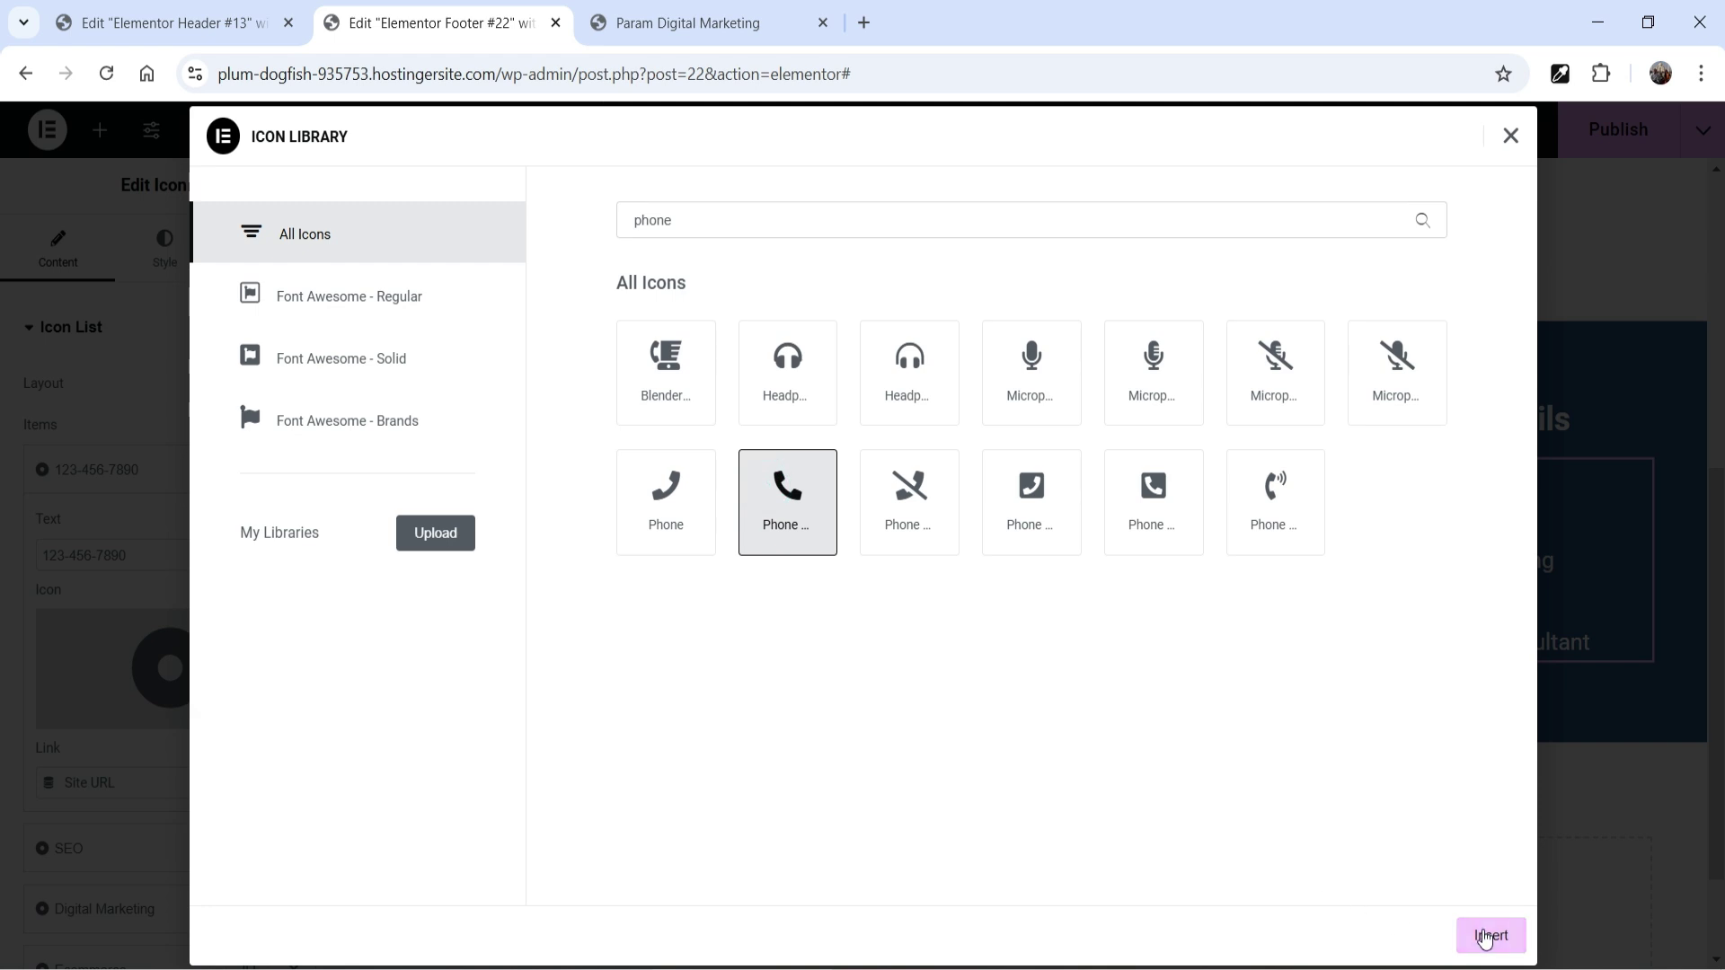
pyautogui.click(1484, 934)
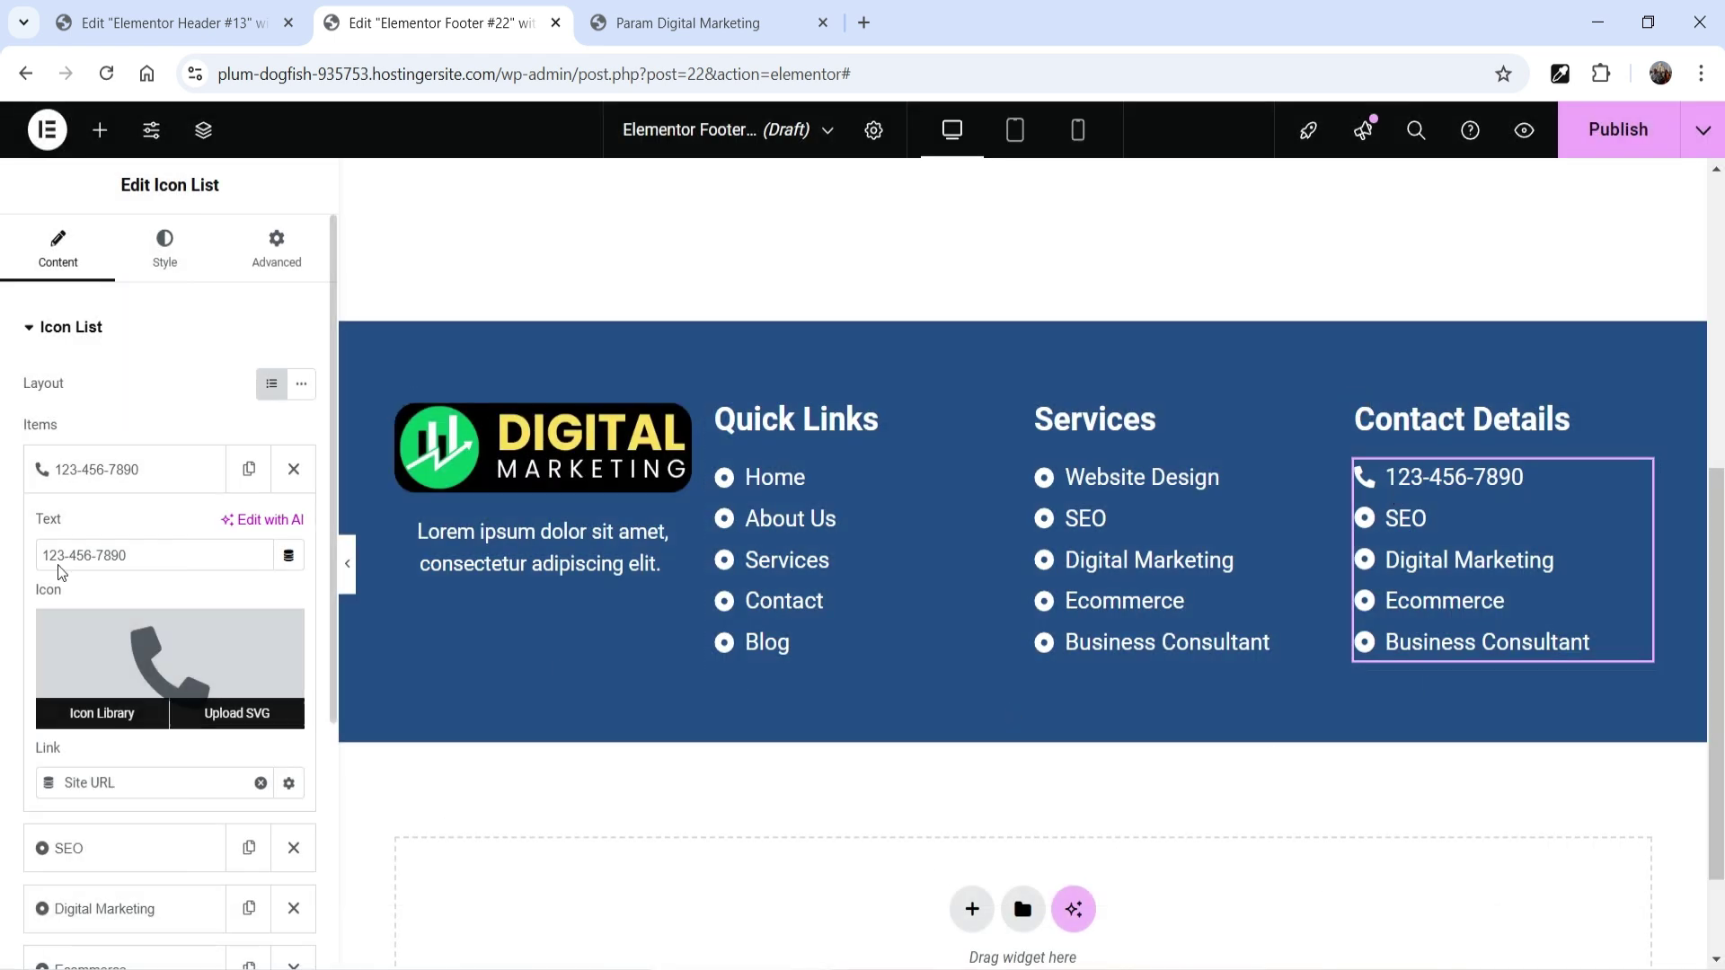
pyautogui.click(106, 463)
# Step: Replace the text of the "SEO" item under Contact Details with the company's e-mail address
pyautogui.click(99, 535)
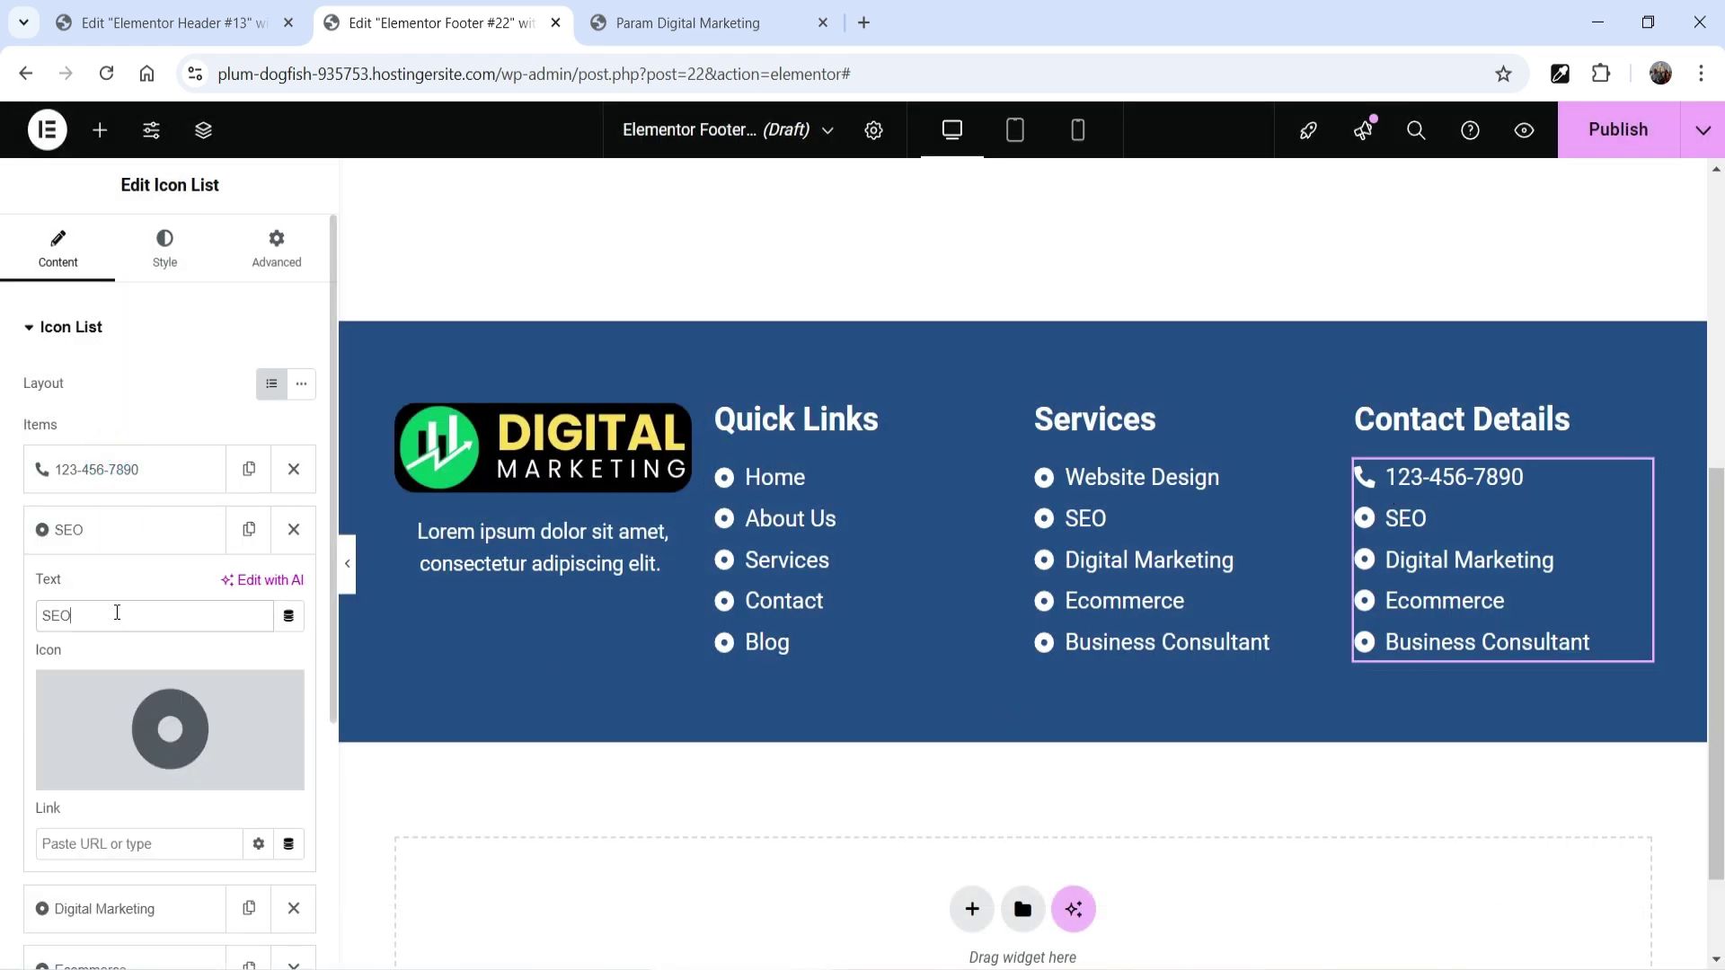
pyautogui.write('info')
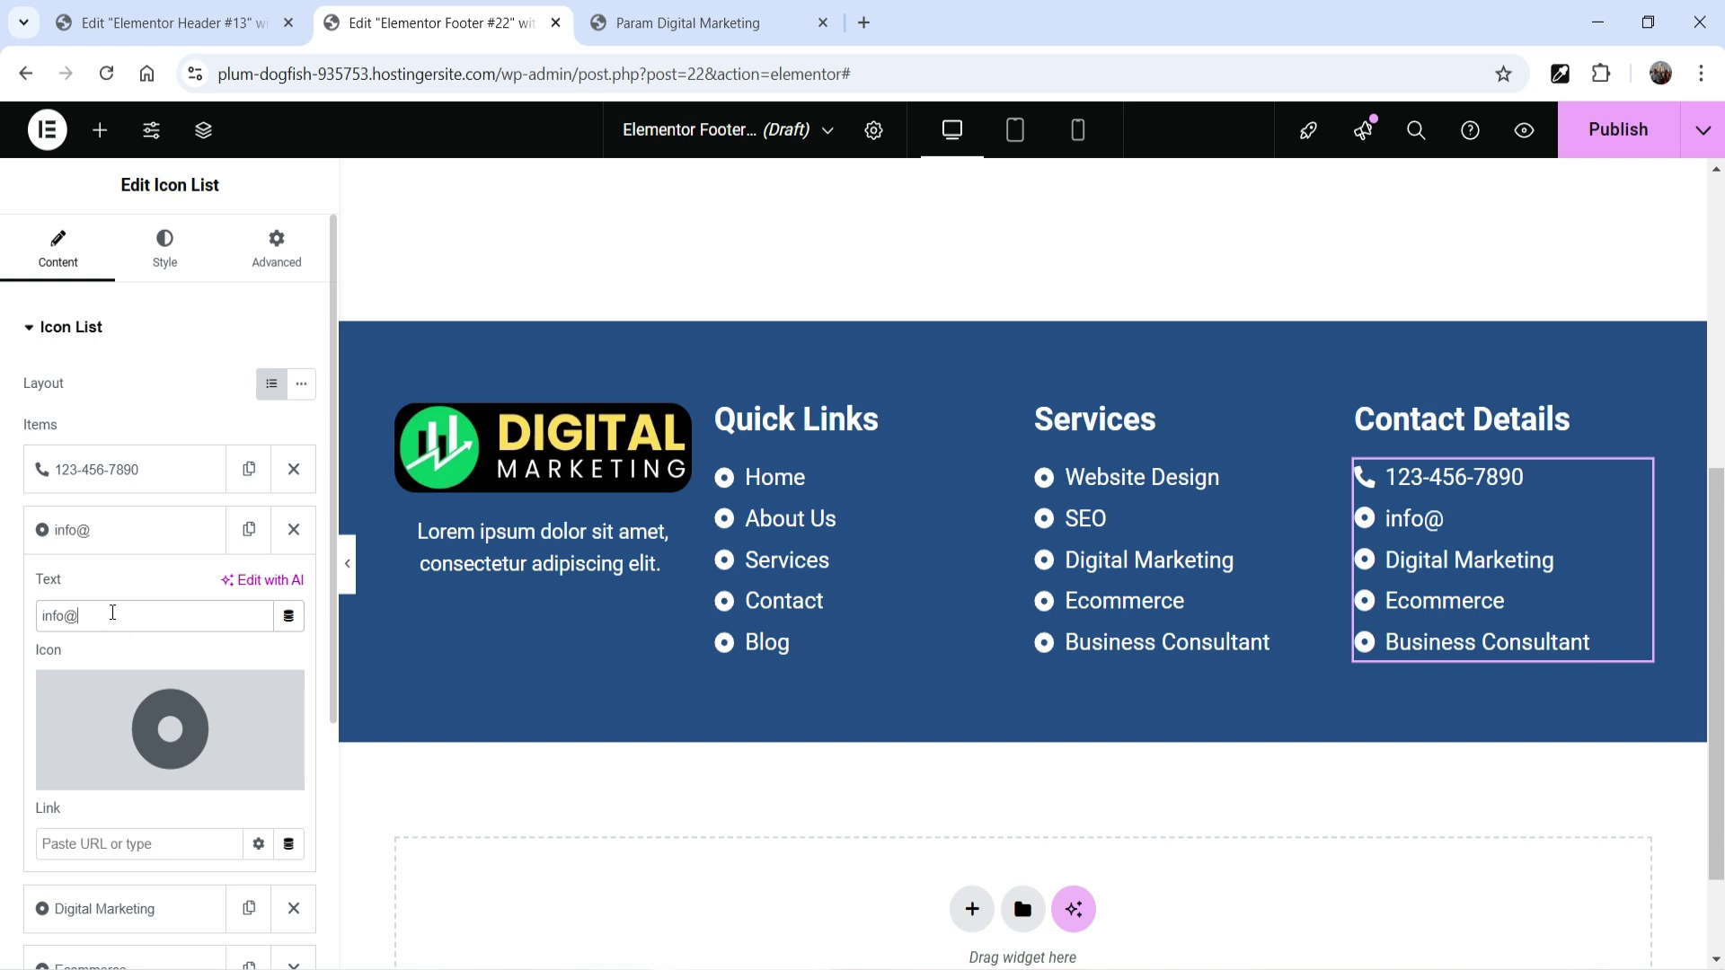
pyautogui.write('@example.com')
# Step: Find the outlined Envelope icon in the icon library and assign it to the e-mail item
pyautogui.click(117, 715)
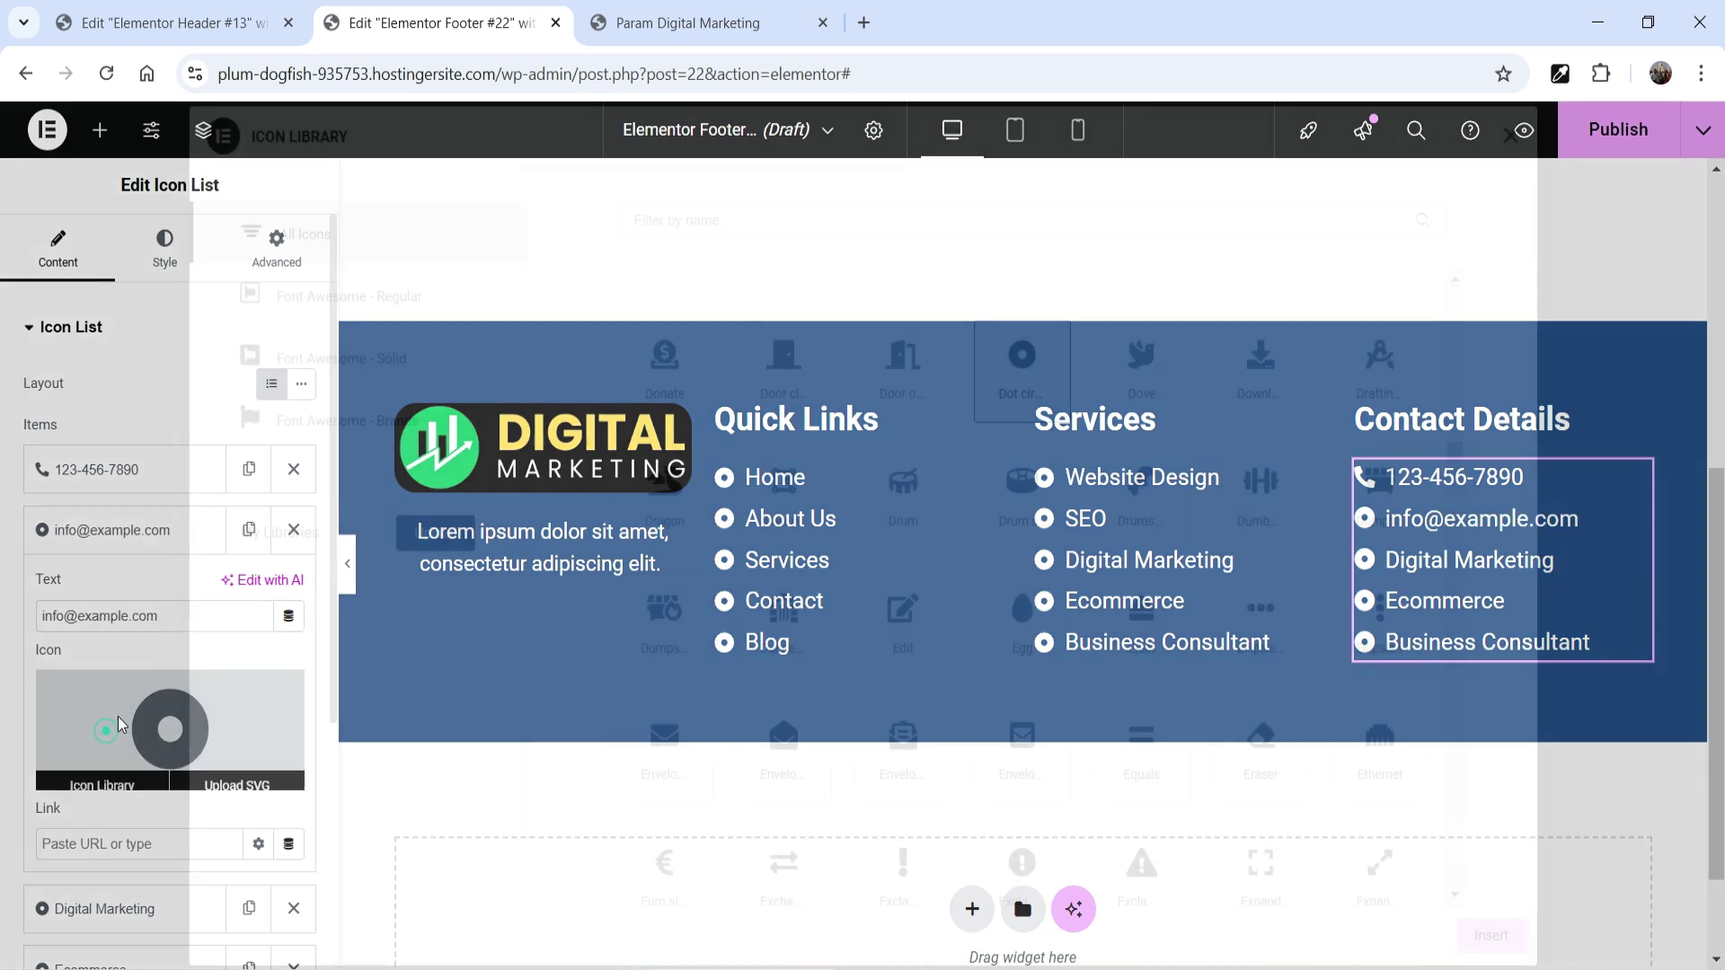
pyautogui.click(747, 227)
pyautogui.write('envelo')
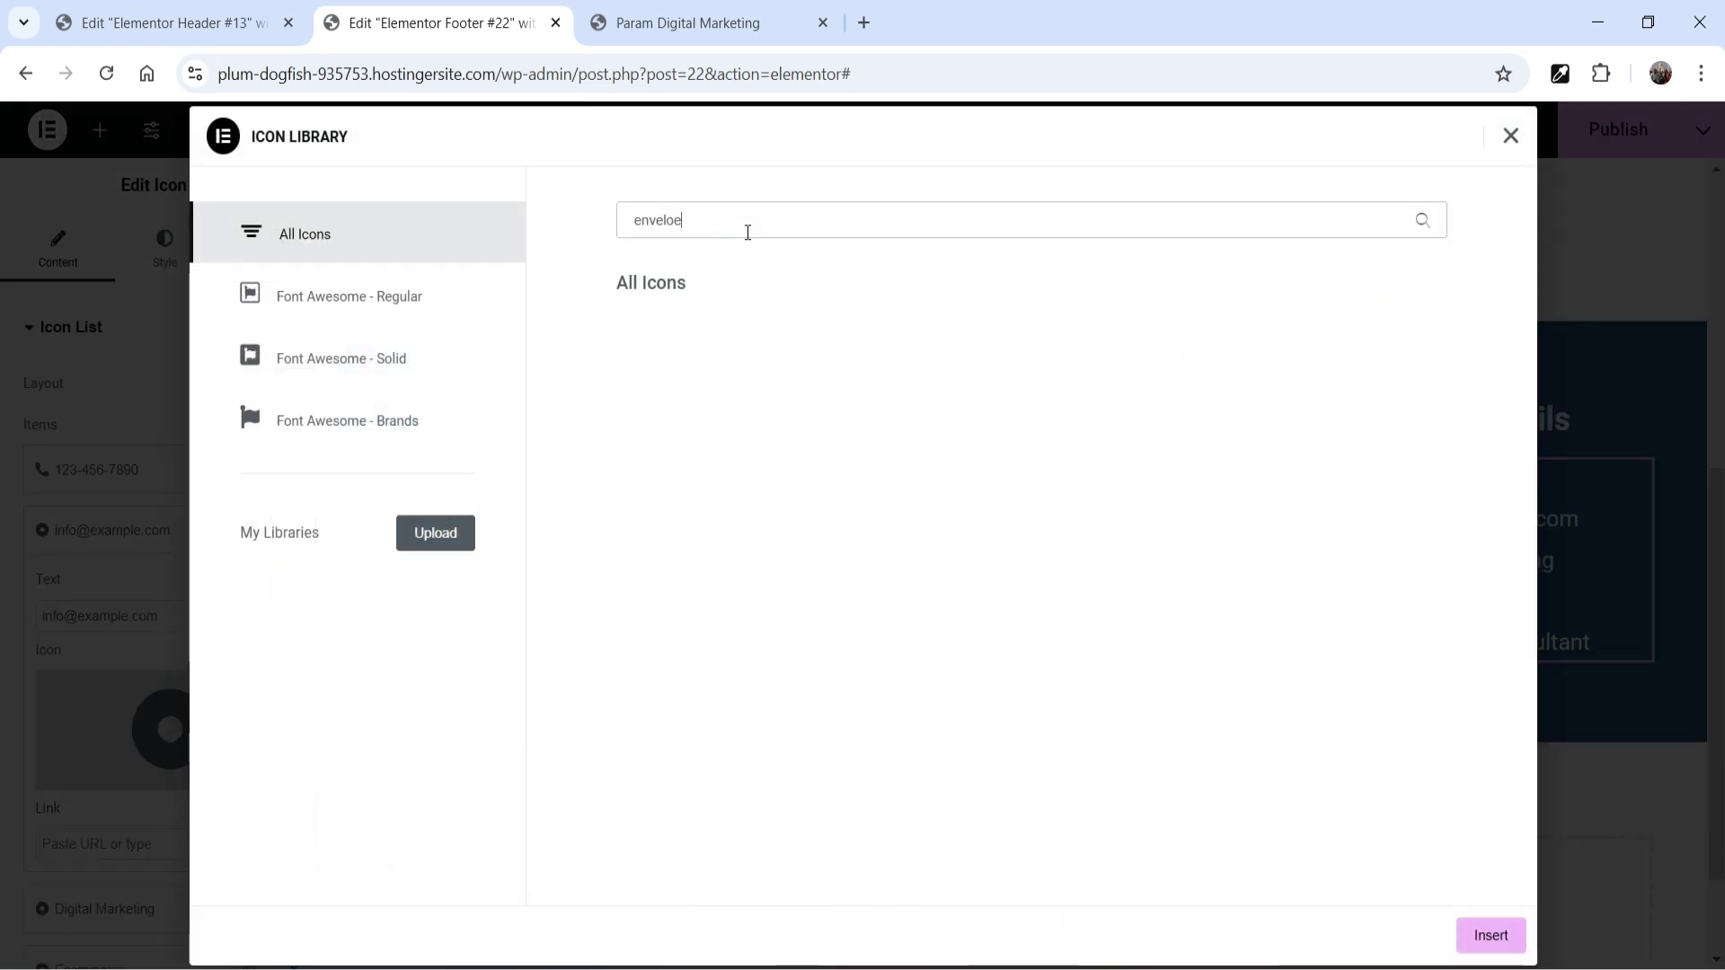
pyautogui.click(657, 415)
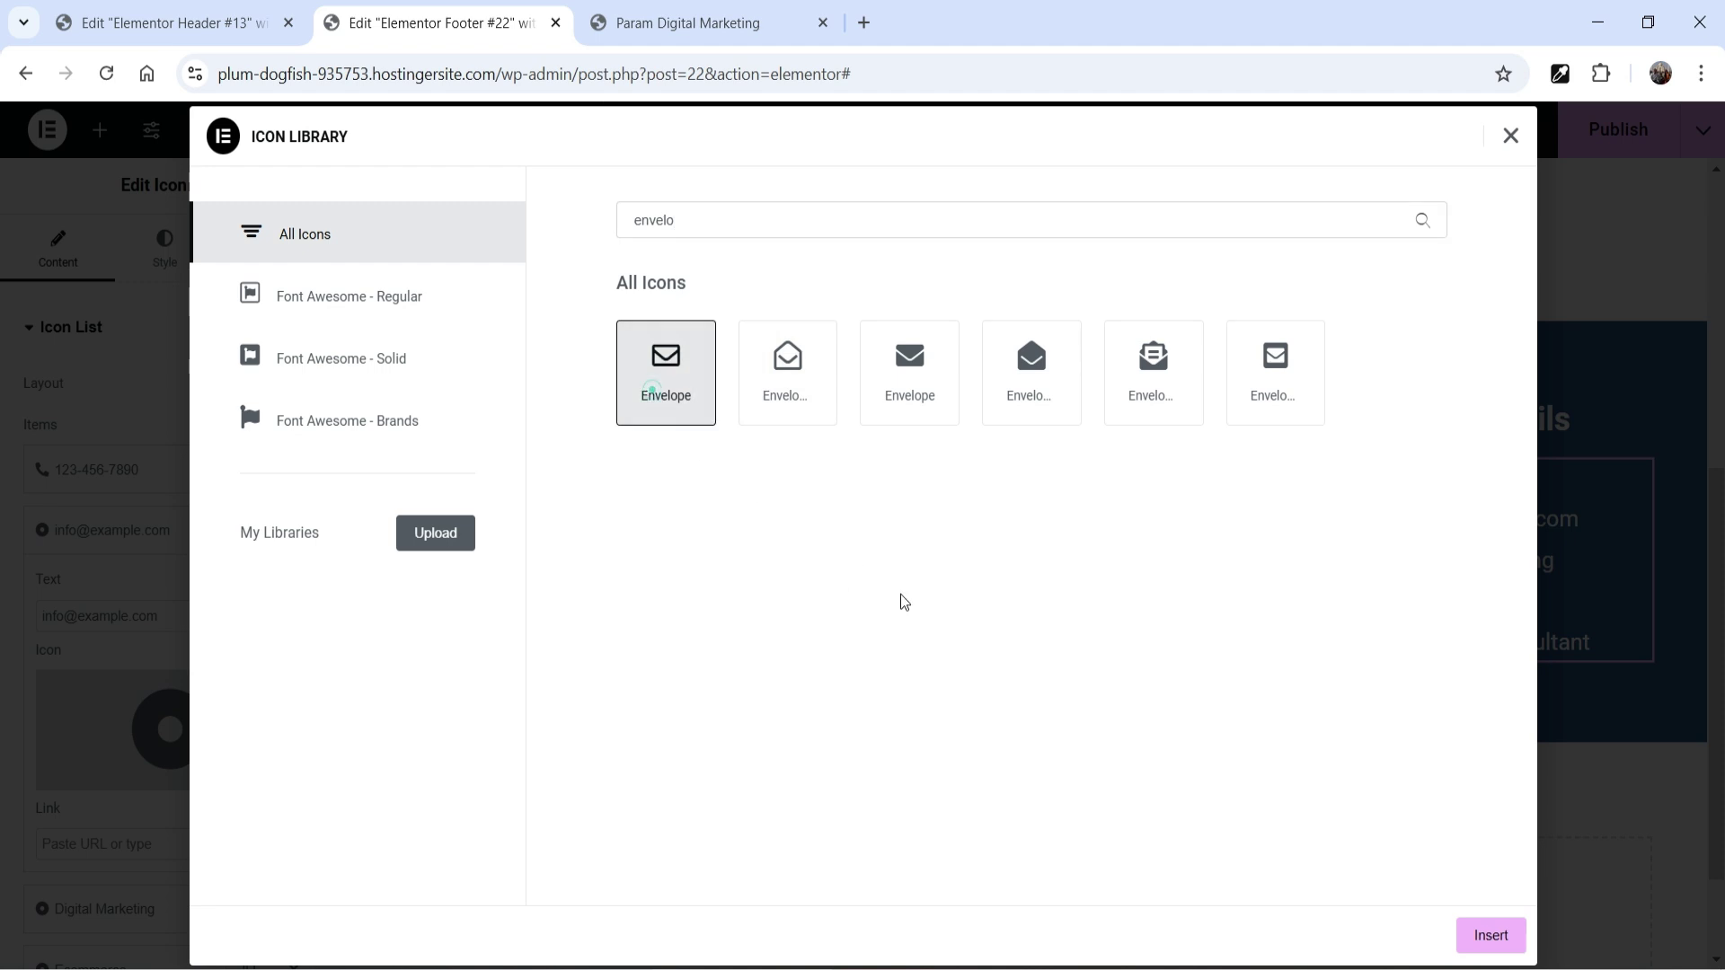
pyautogui.click(1491, 936)
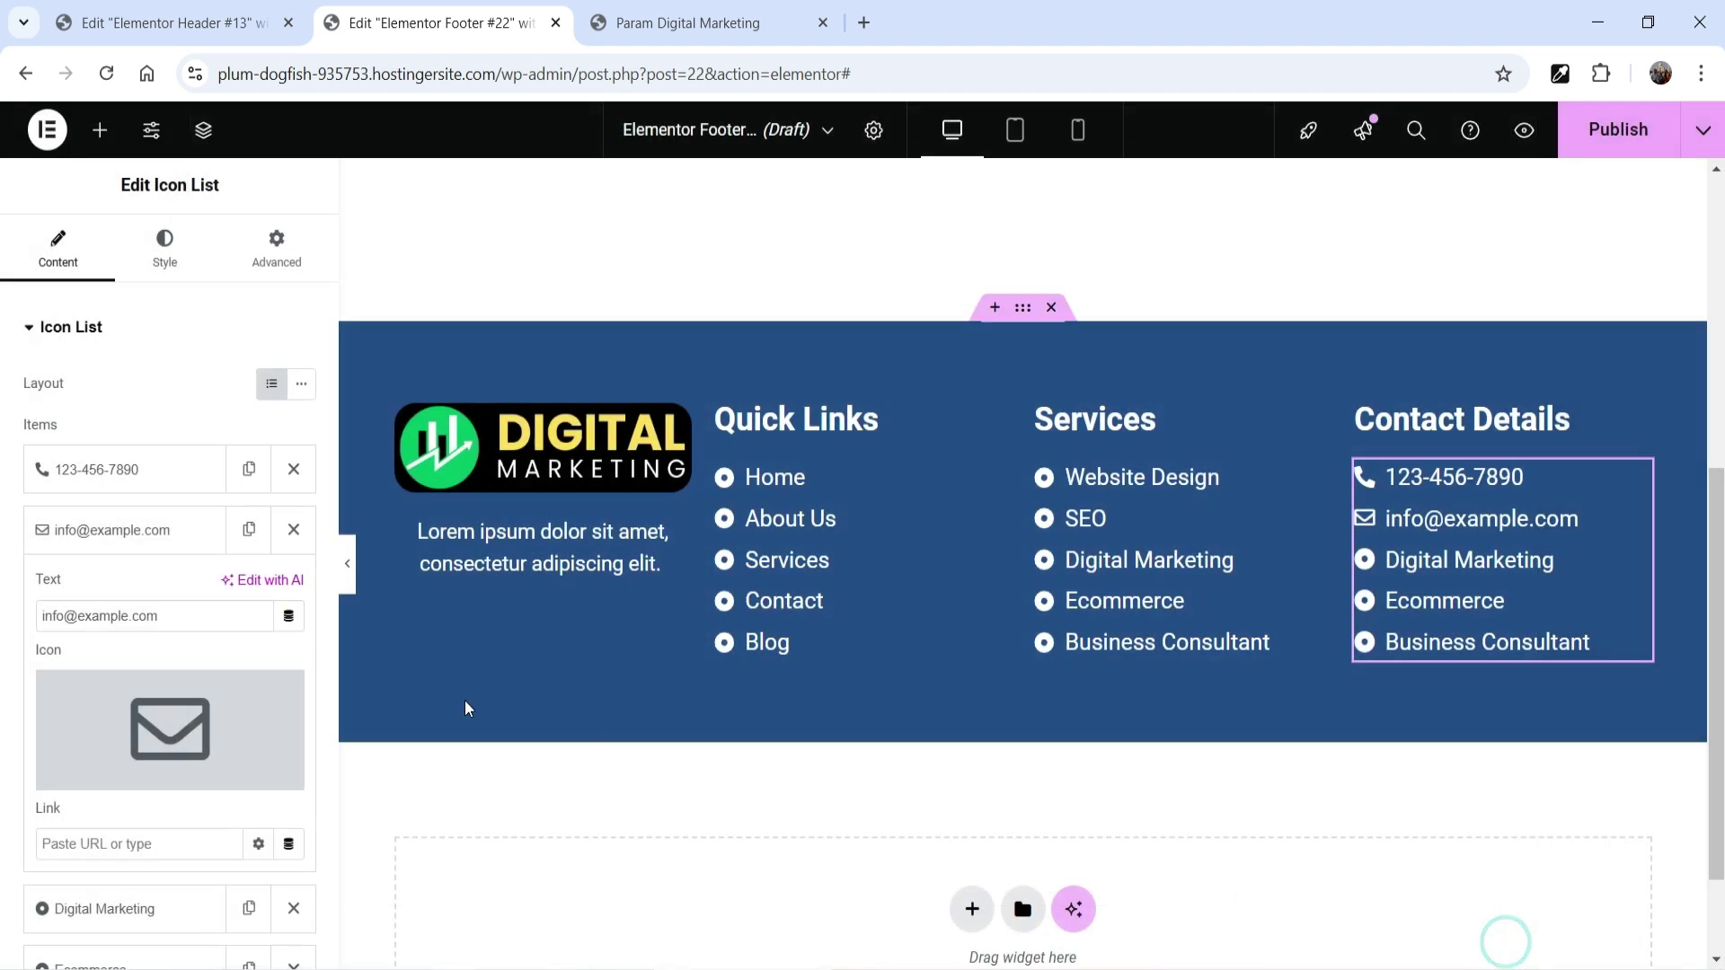
pyautogui.click(132, 517)
pyautogui.click(106, 530)
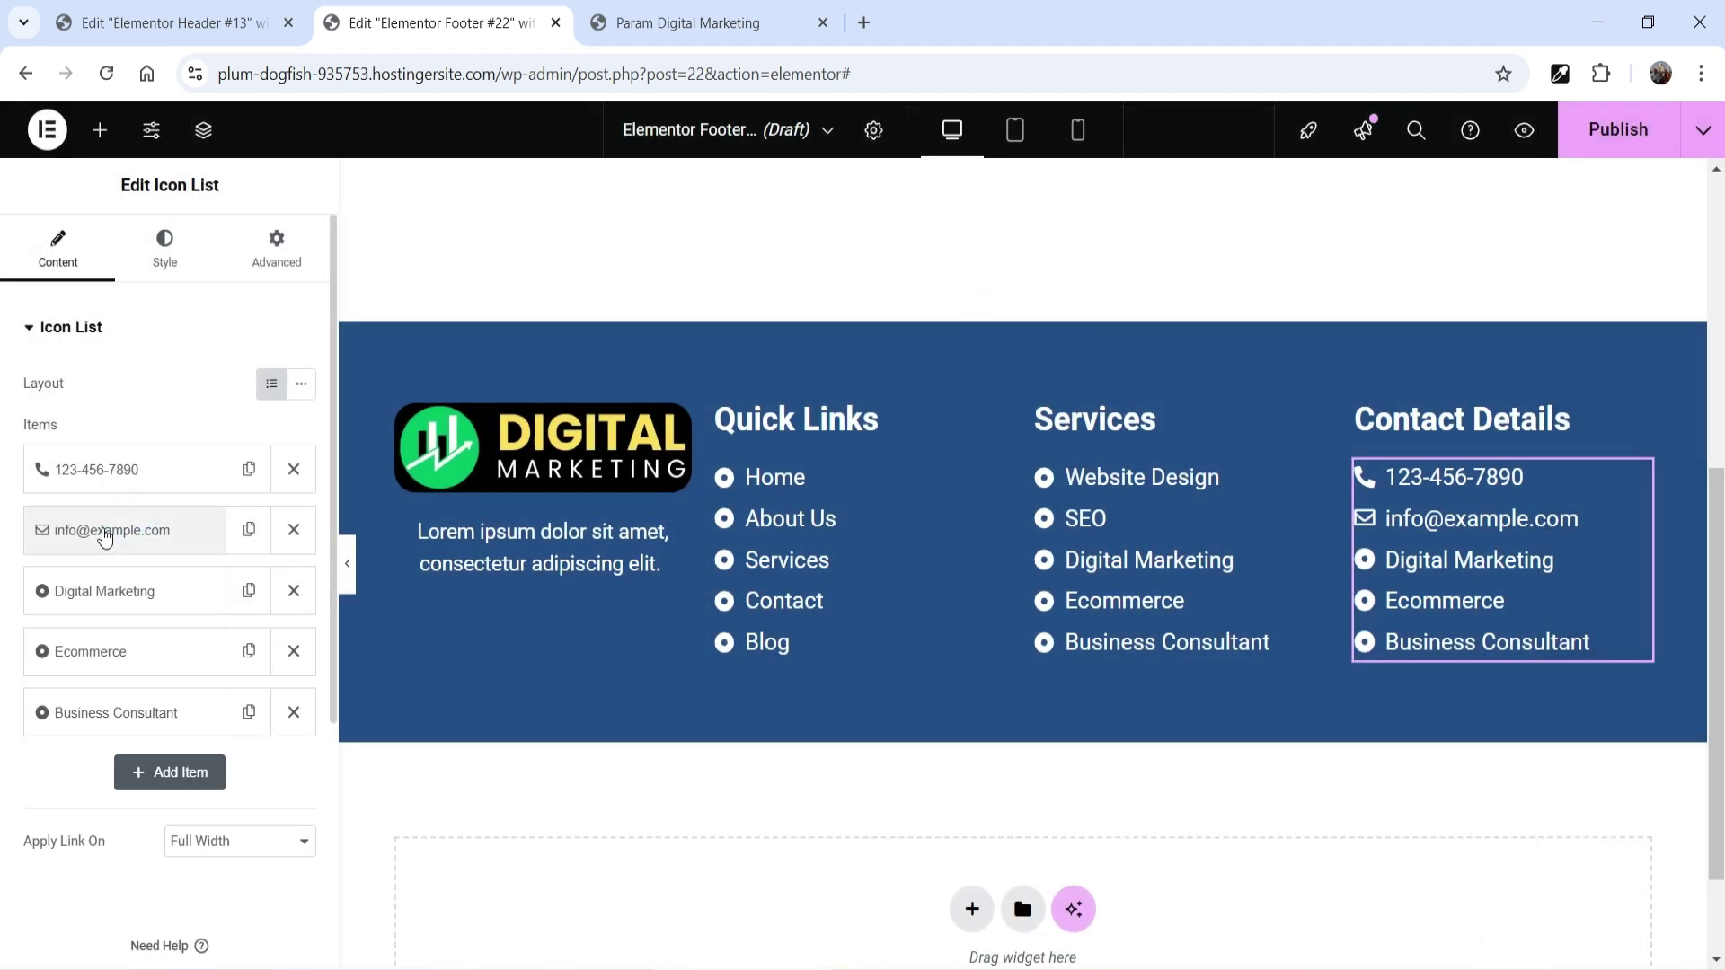
# Step: Replace the text of the "Digital Marketing" item under Contact Details with the company's postal address
pyautogui.click(134, 591)
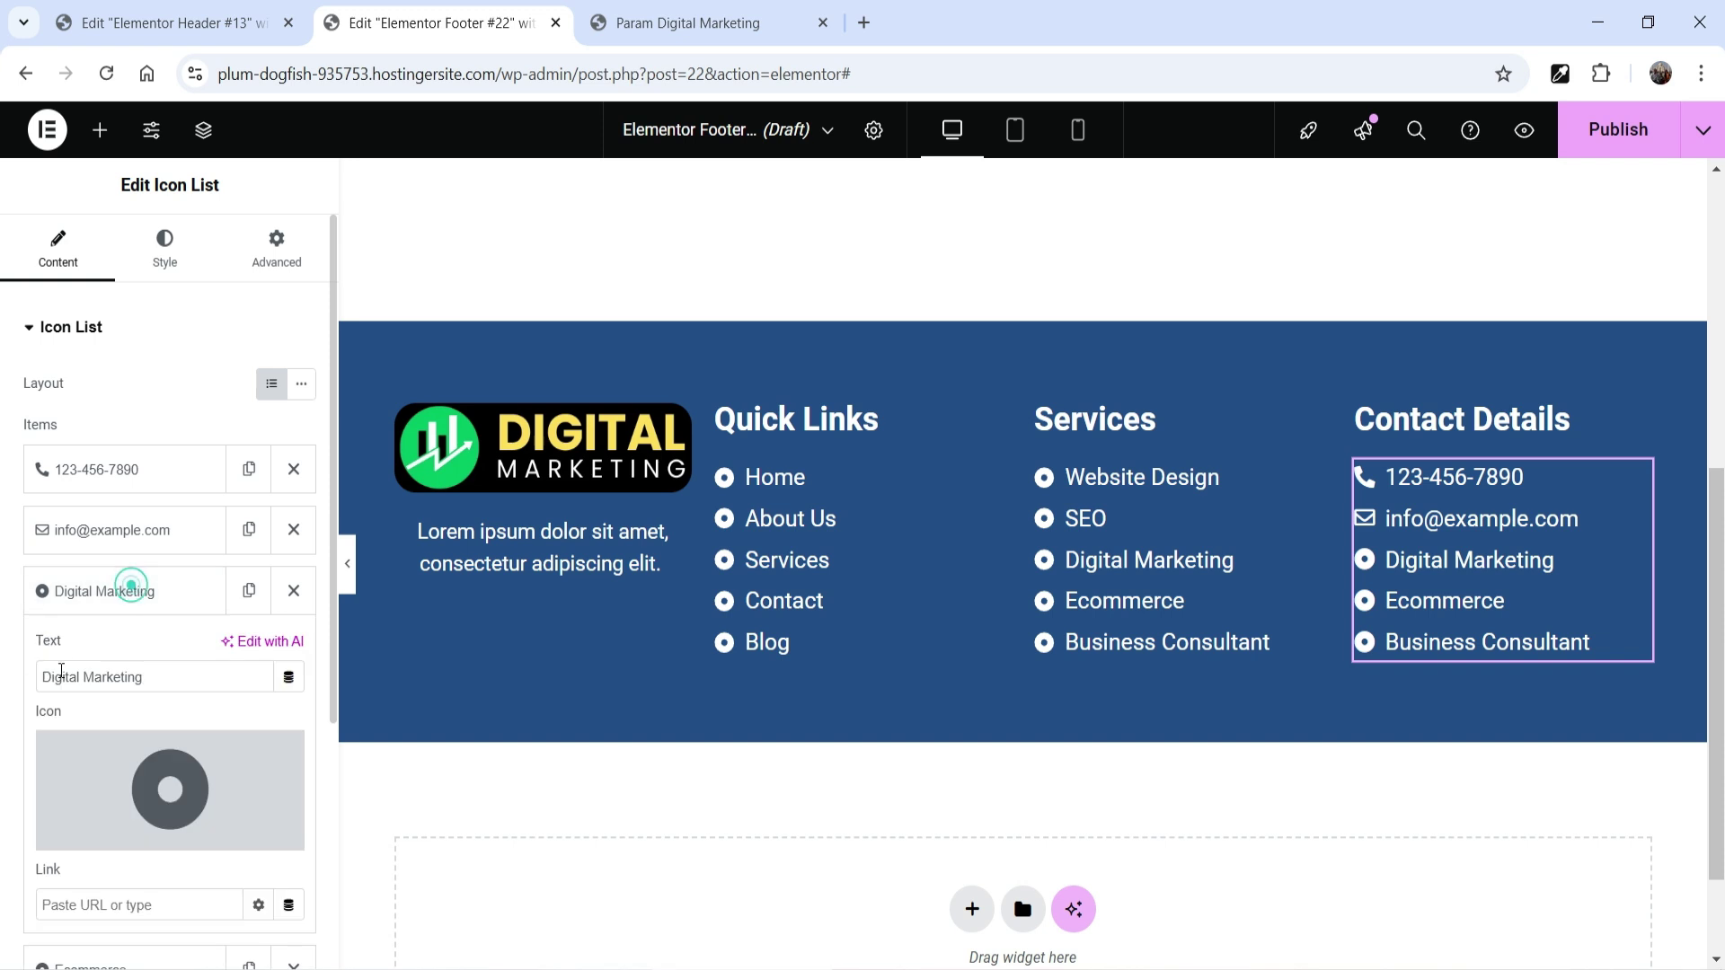
pyautogui.tripleClick(191, 683)
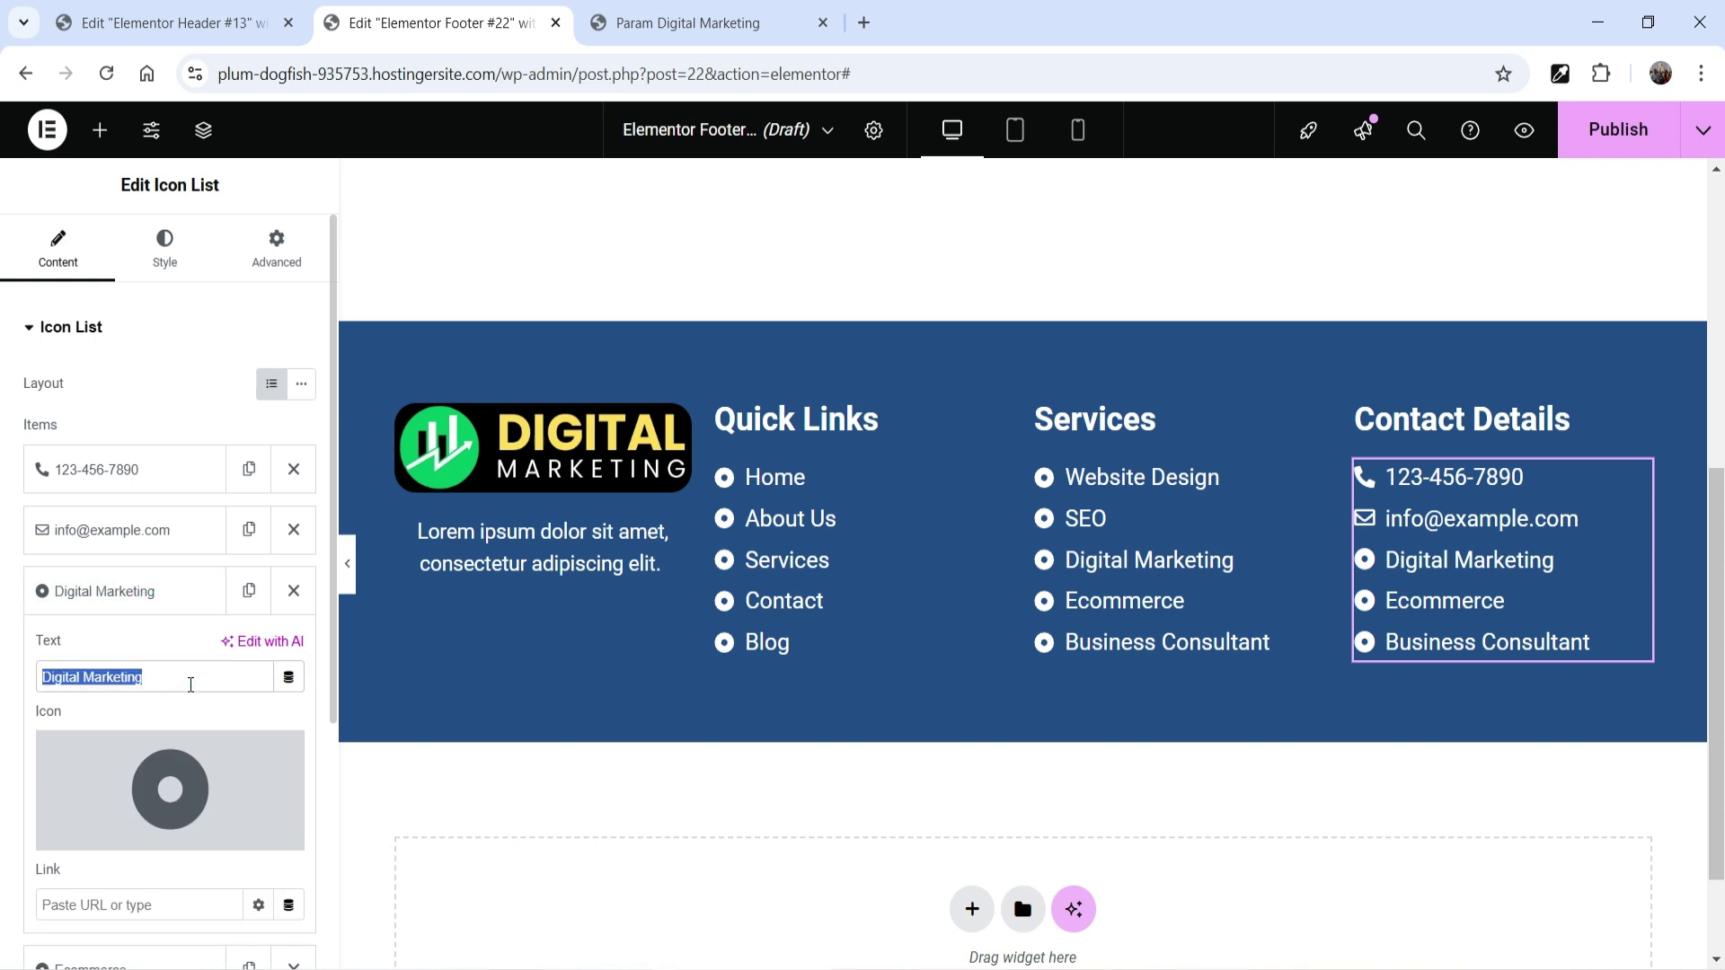
pyautogui.write('123')
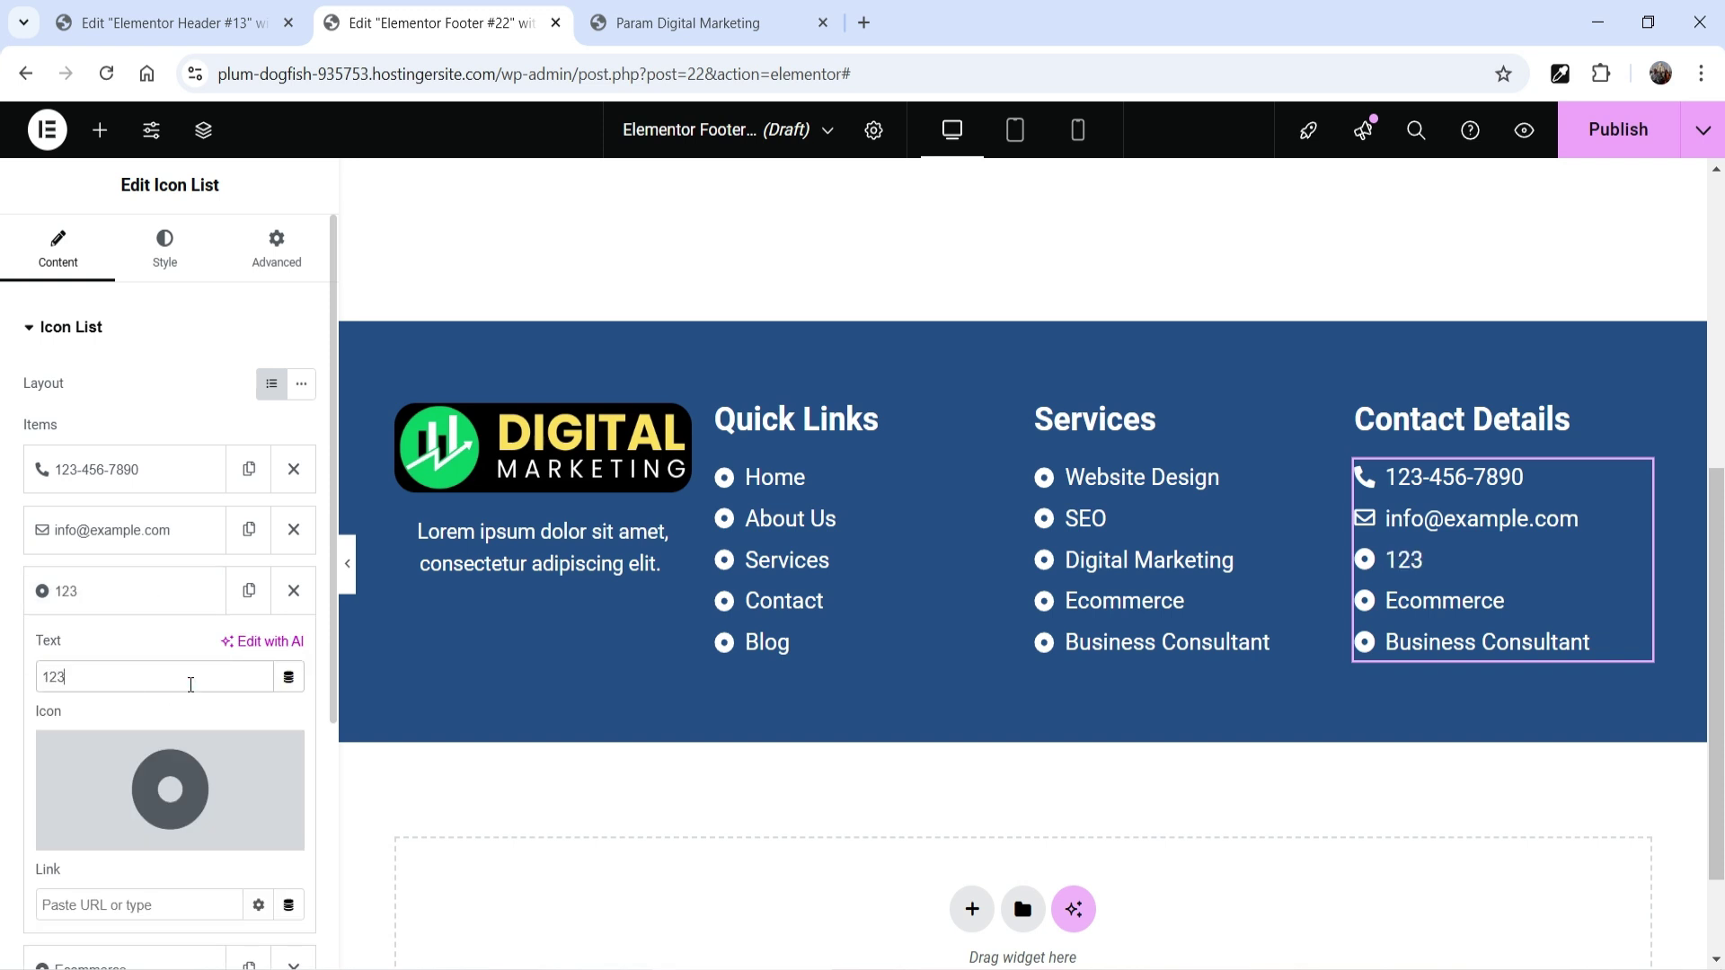
pyautogui.write(' Laekview El')
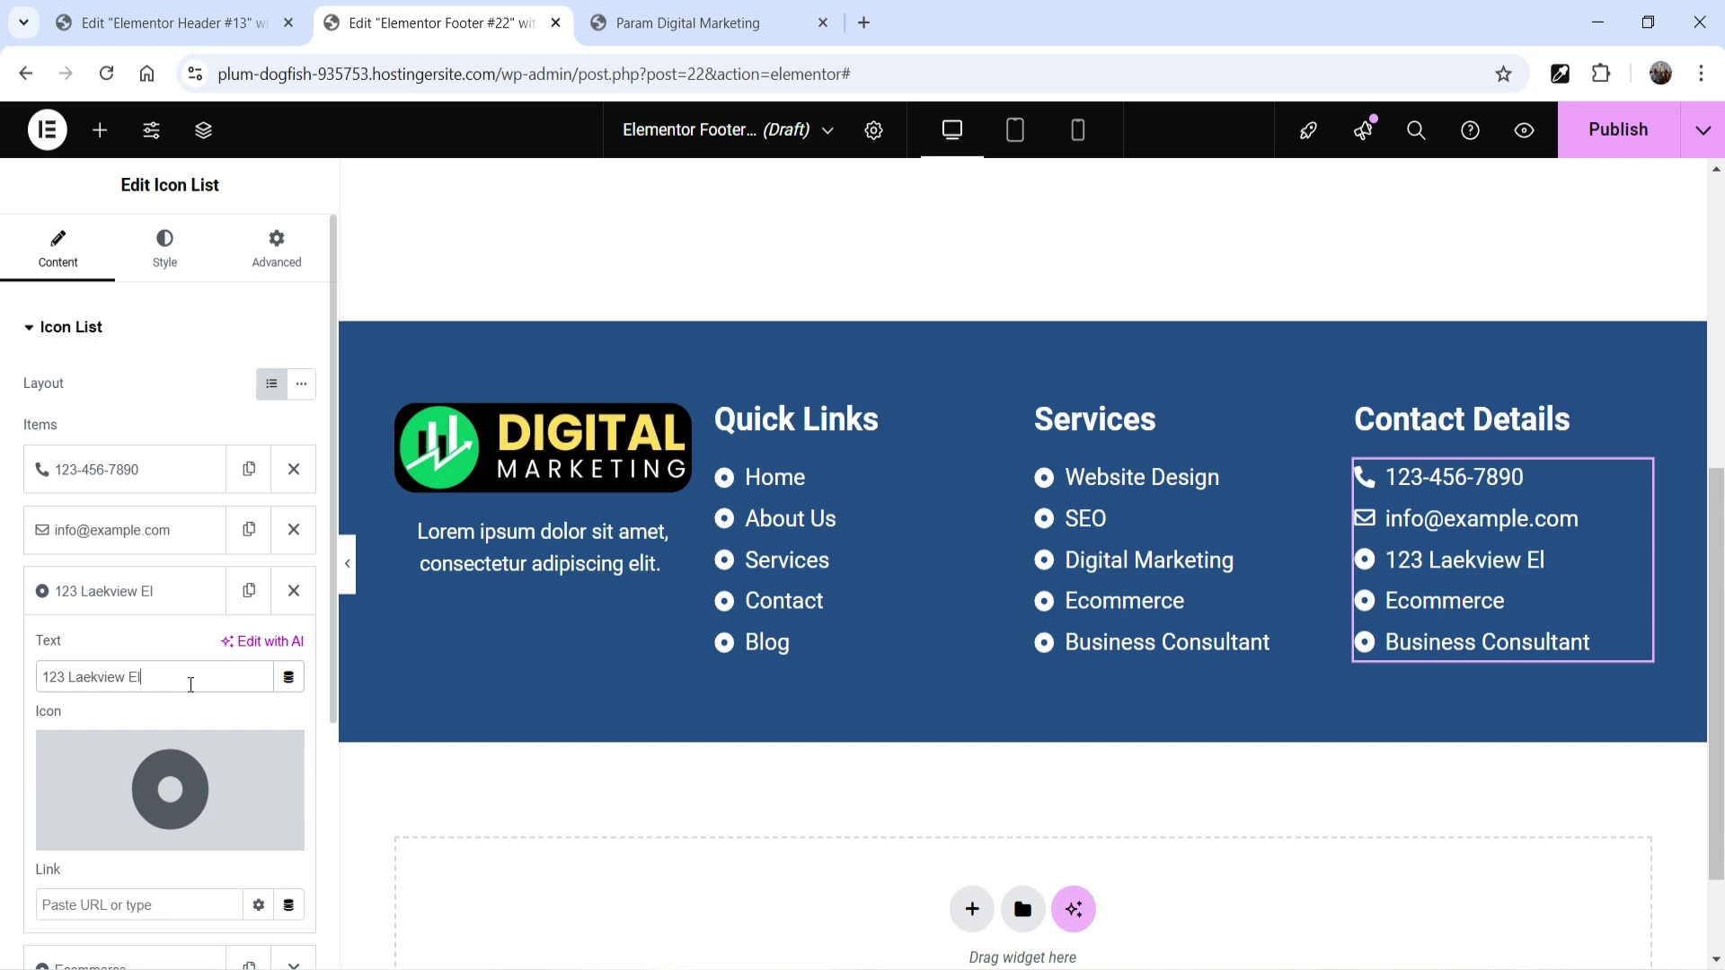
pyautogui.write('ite, Nyati road, Dallas, Texas, USA')
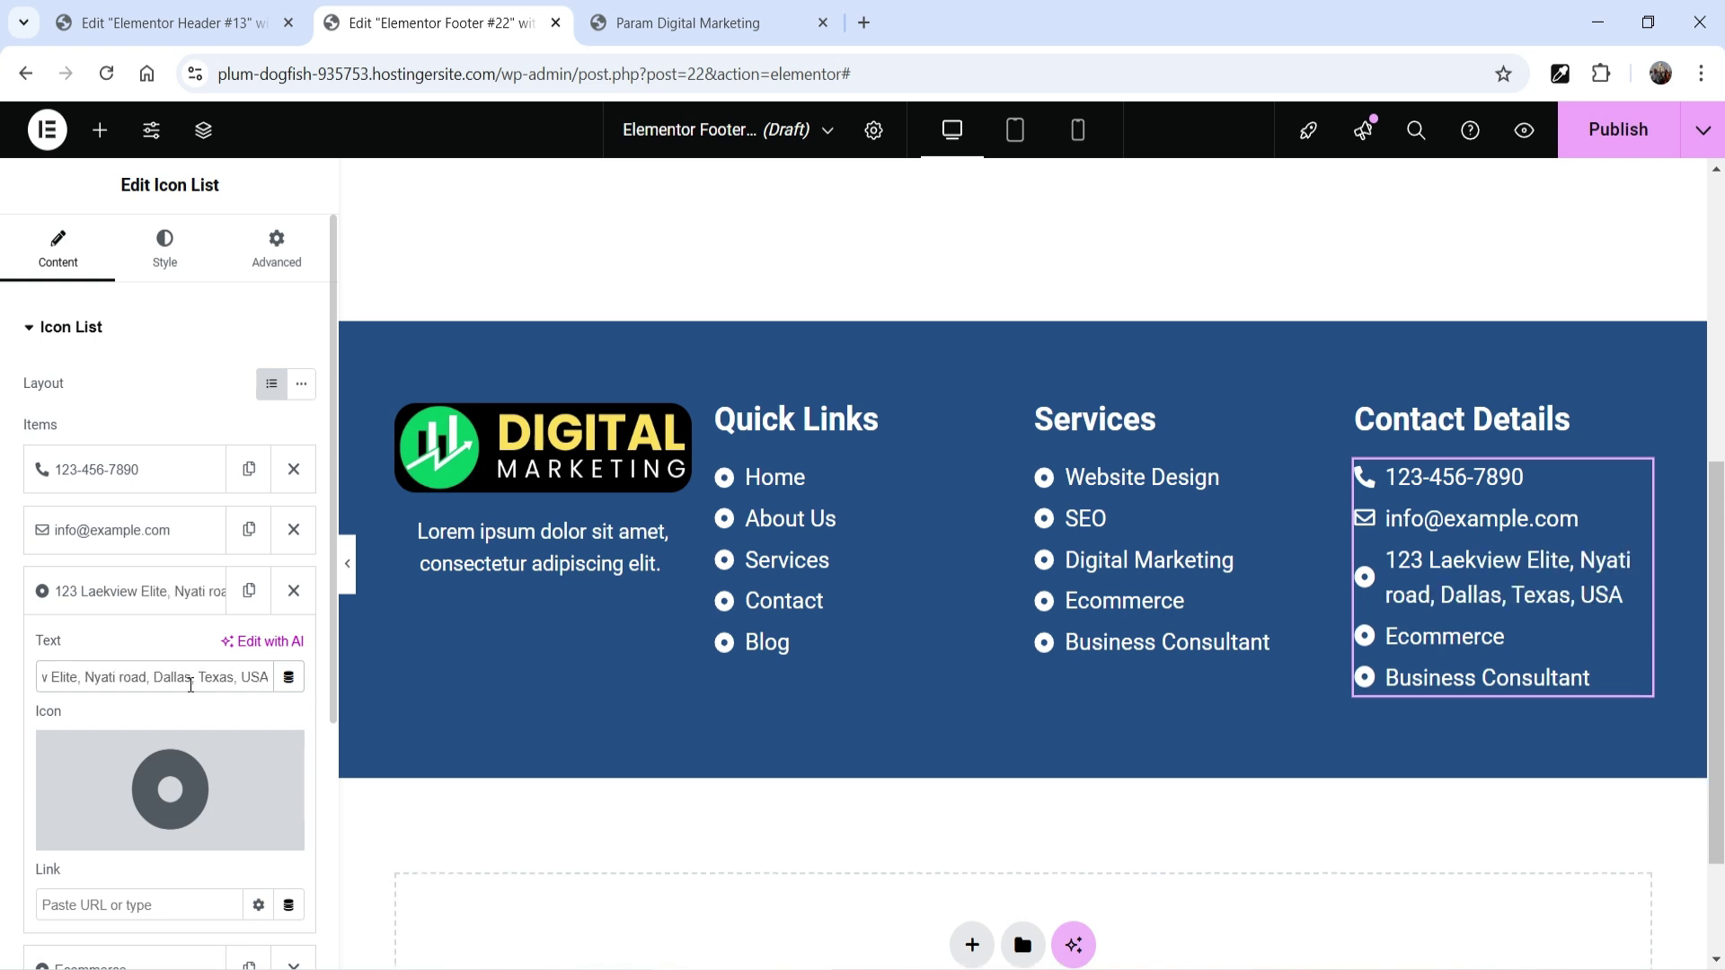
# Step: Search the icon library for "map" and assign the map marker with a hollow centre to the address item
pyautogui.click(99, 769)
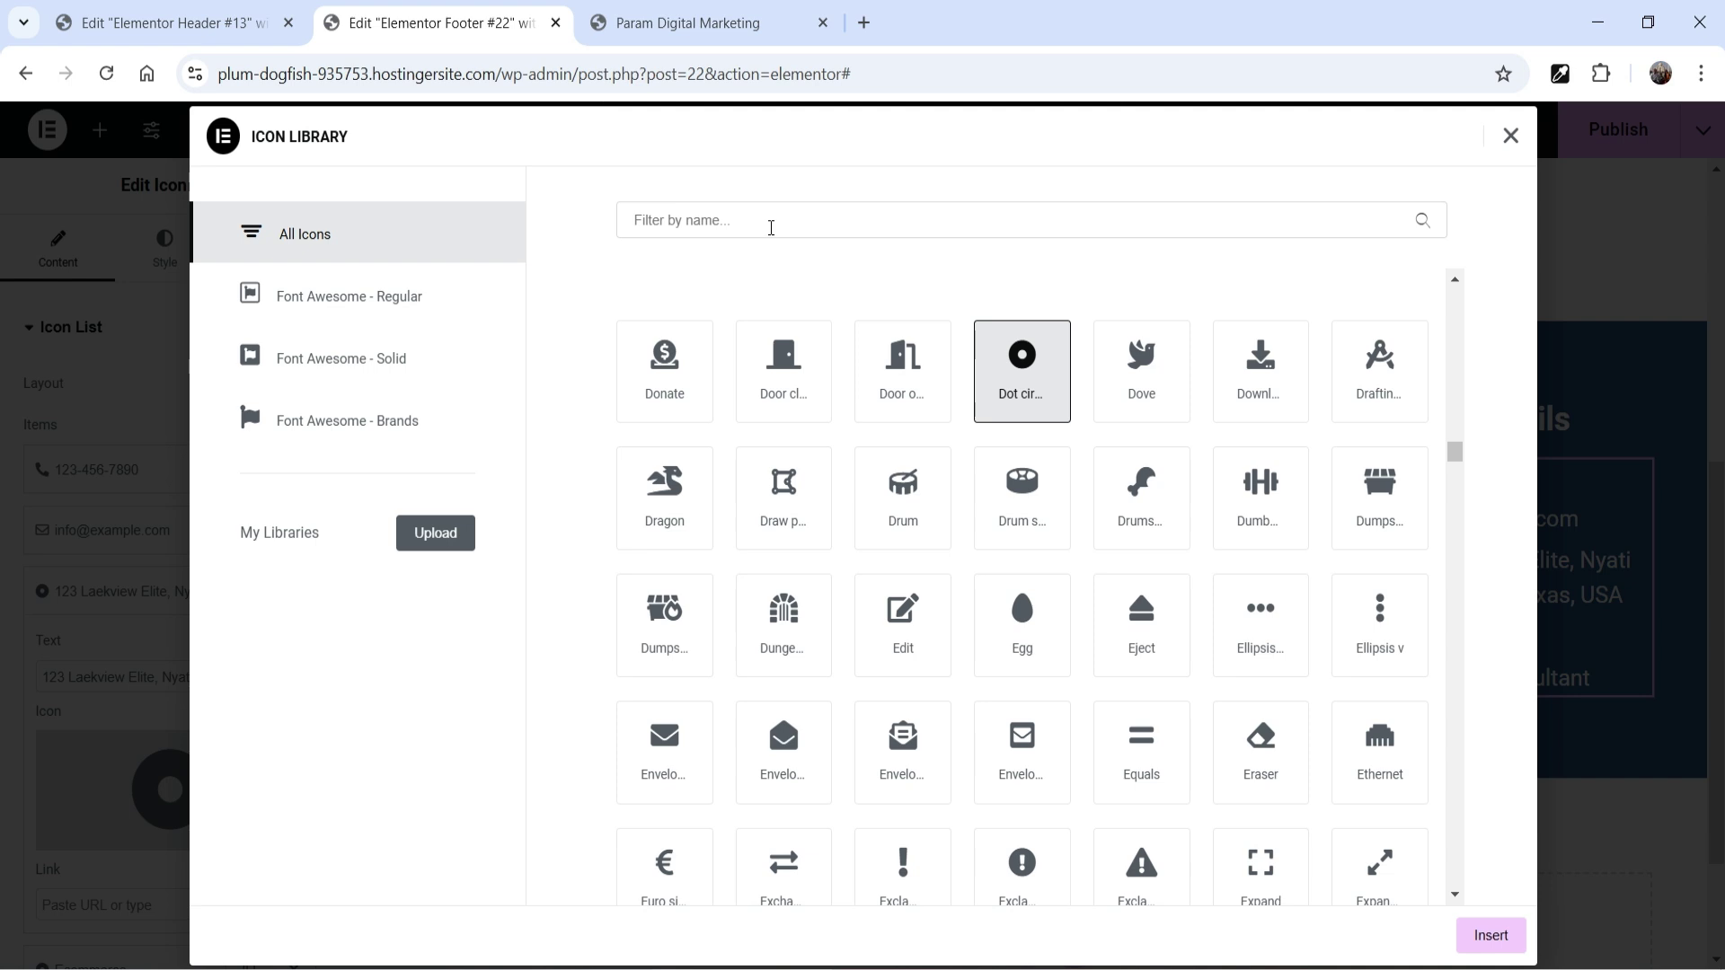
pyautogui.click(770, 228)
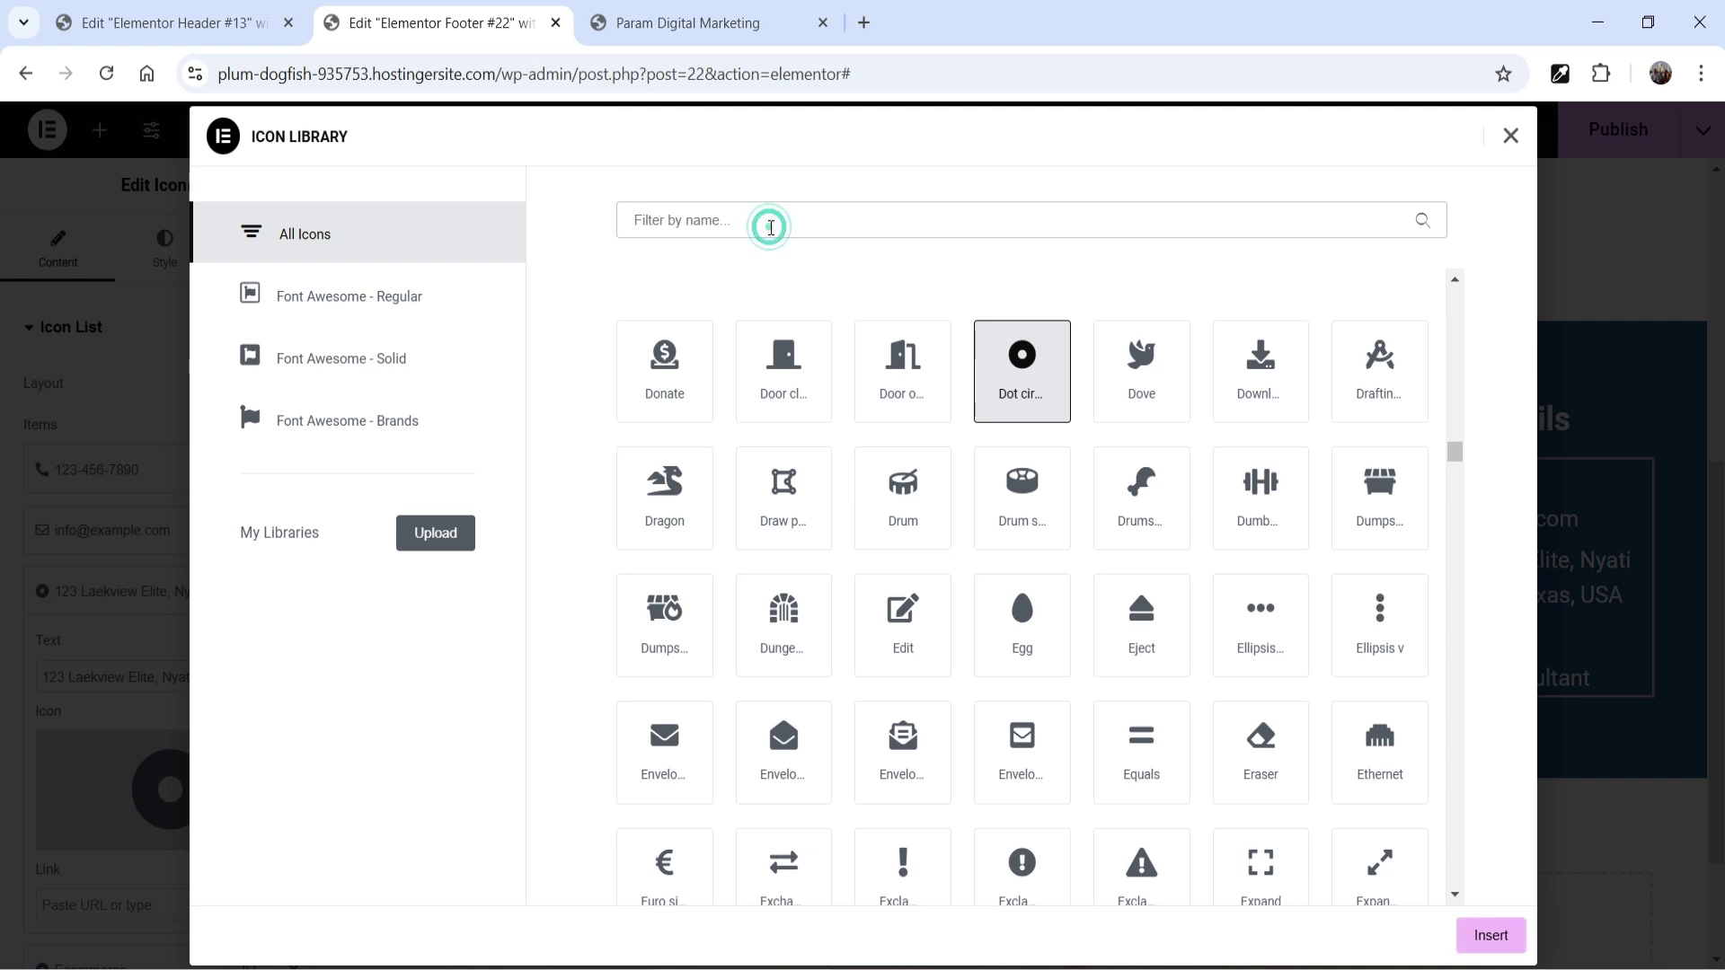
pyautogui.write('map')
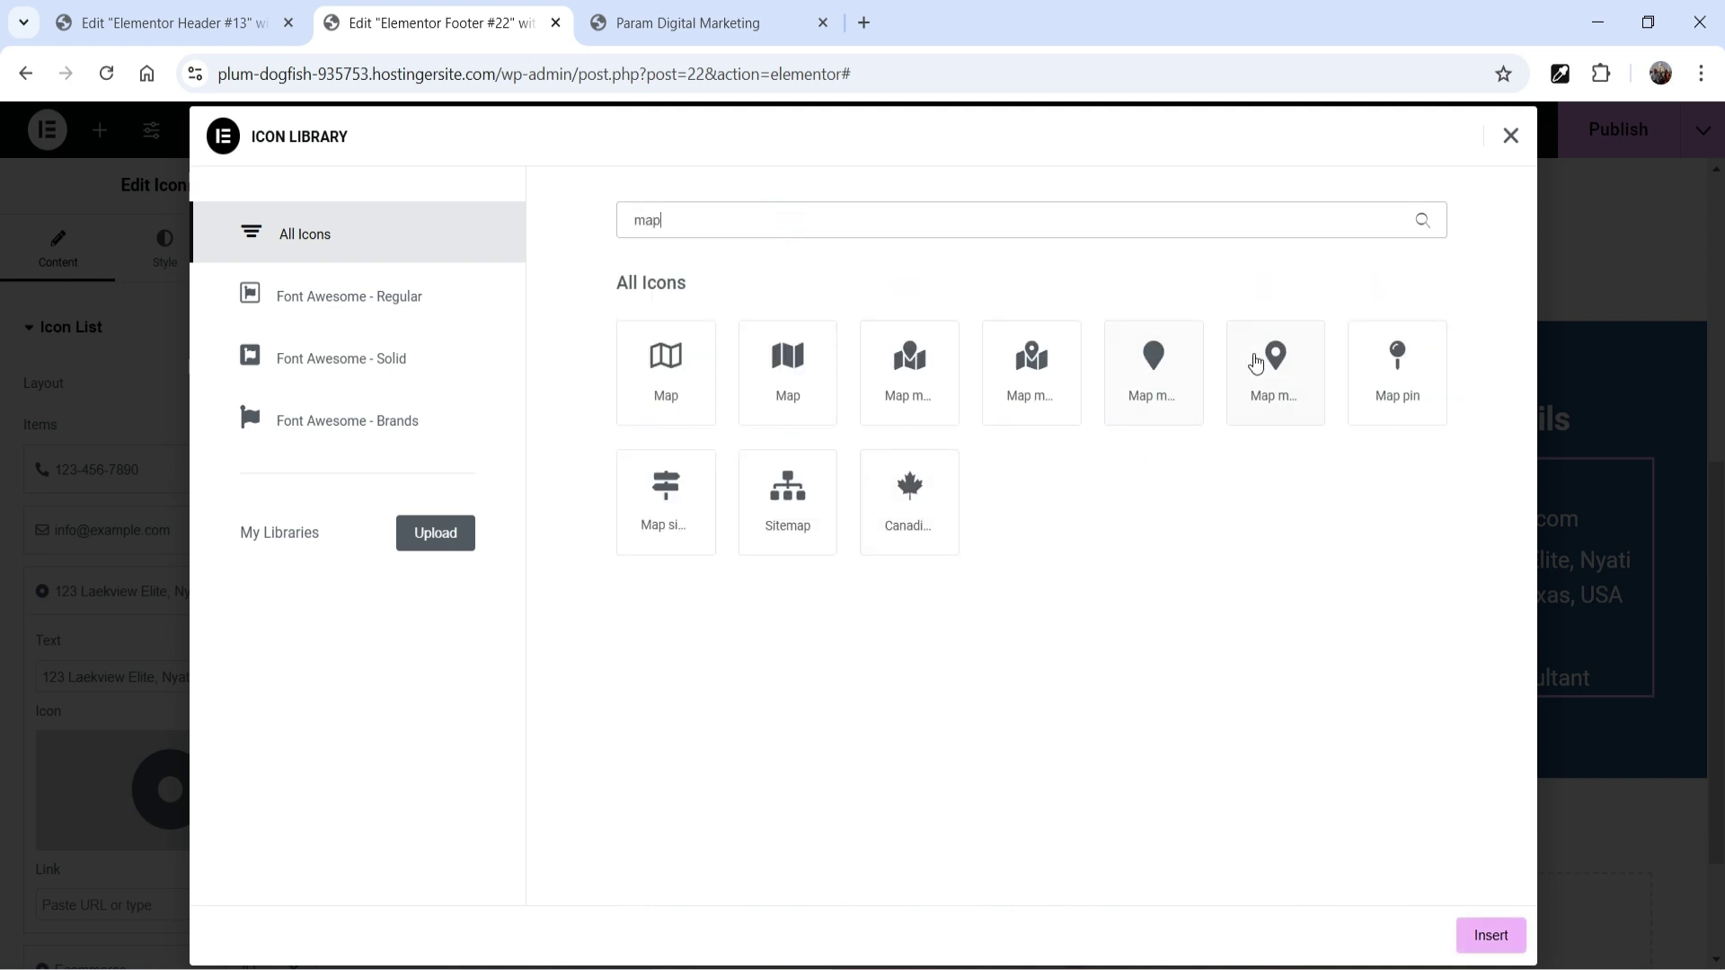
pyautogui.click(1255, 362)
pyautogui.click(1490, 937)
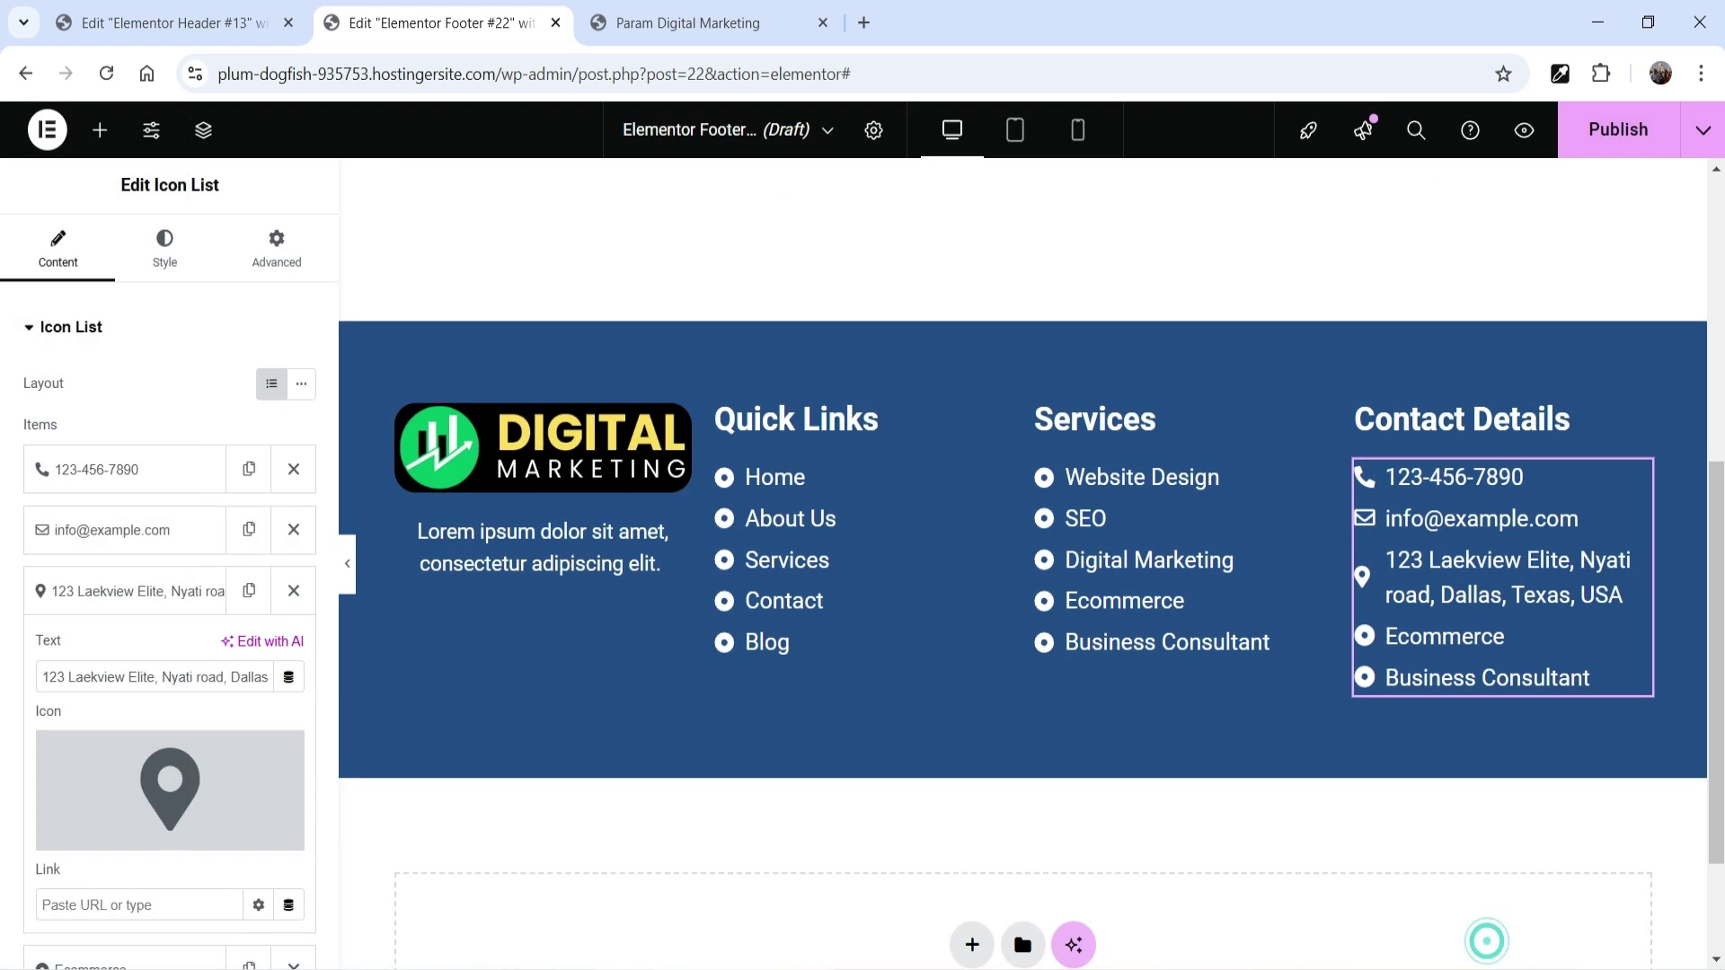
# Step: Delete the "Ecommerce" and "Business Consultant" items from the Contact Details icon list
pyautogui.click(77, 589)
pyautogui.click(295, 652)
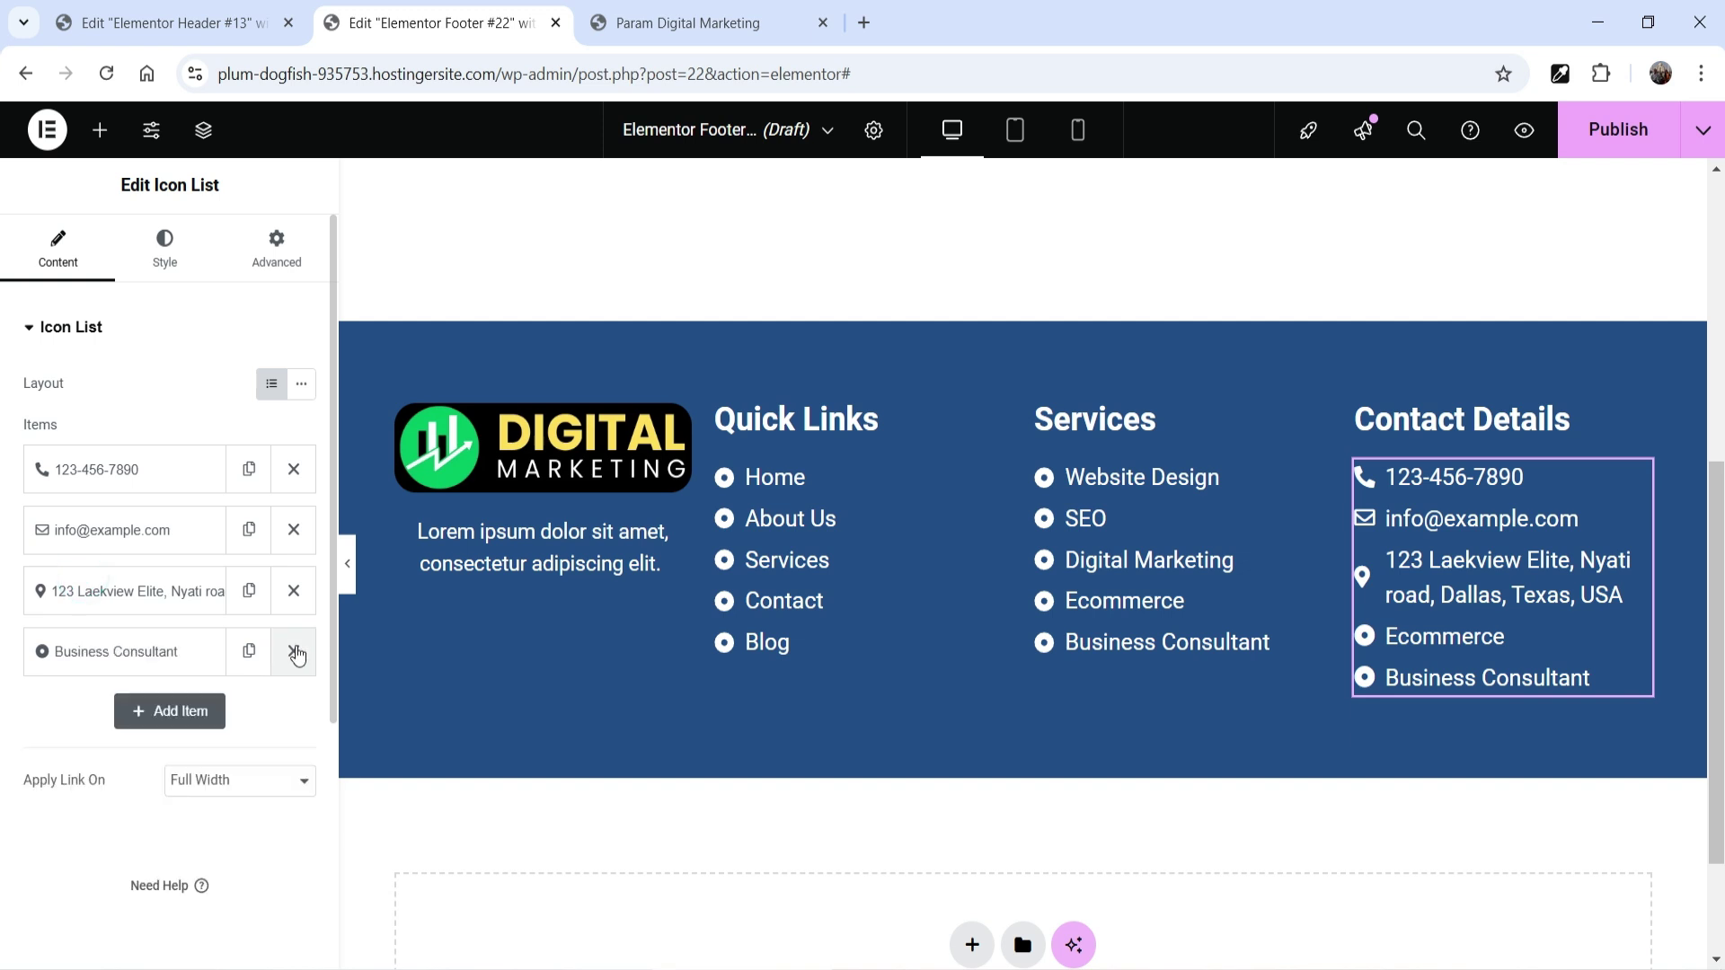
pyautogui.click(296, 652)
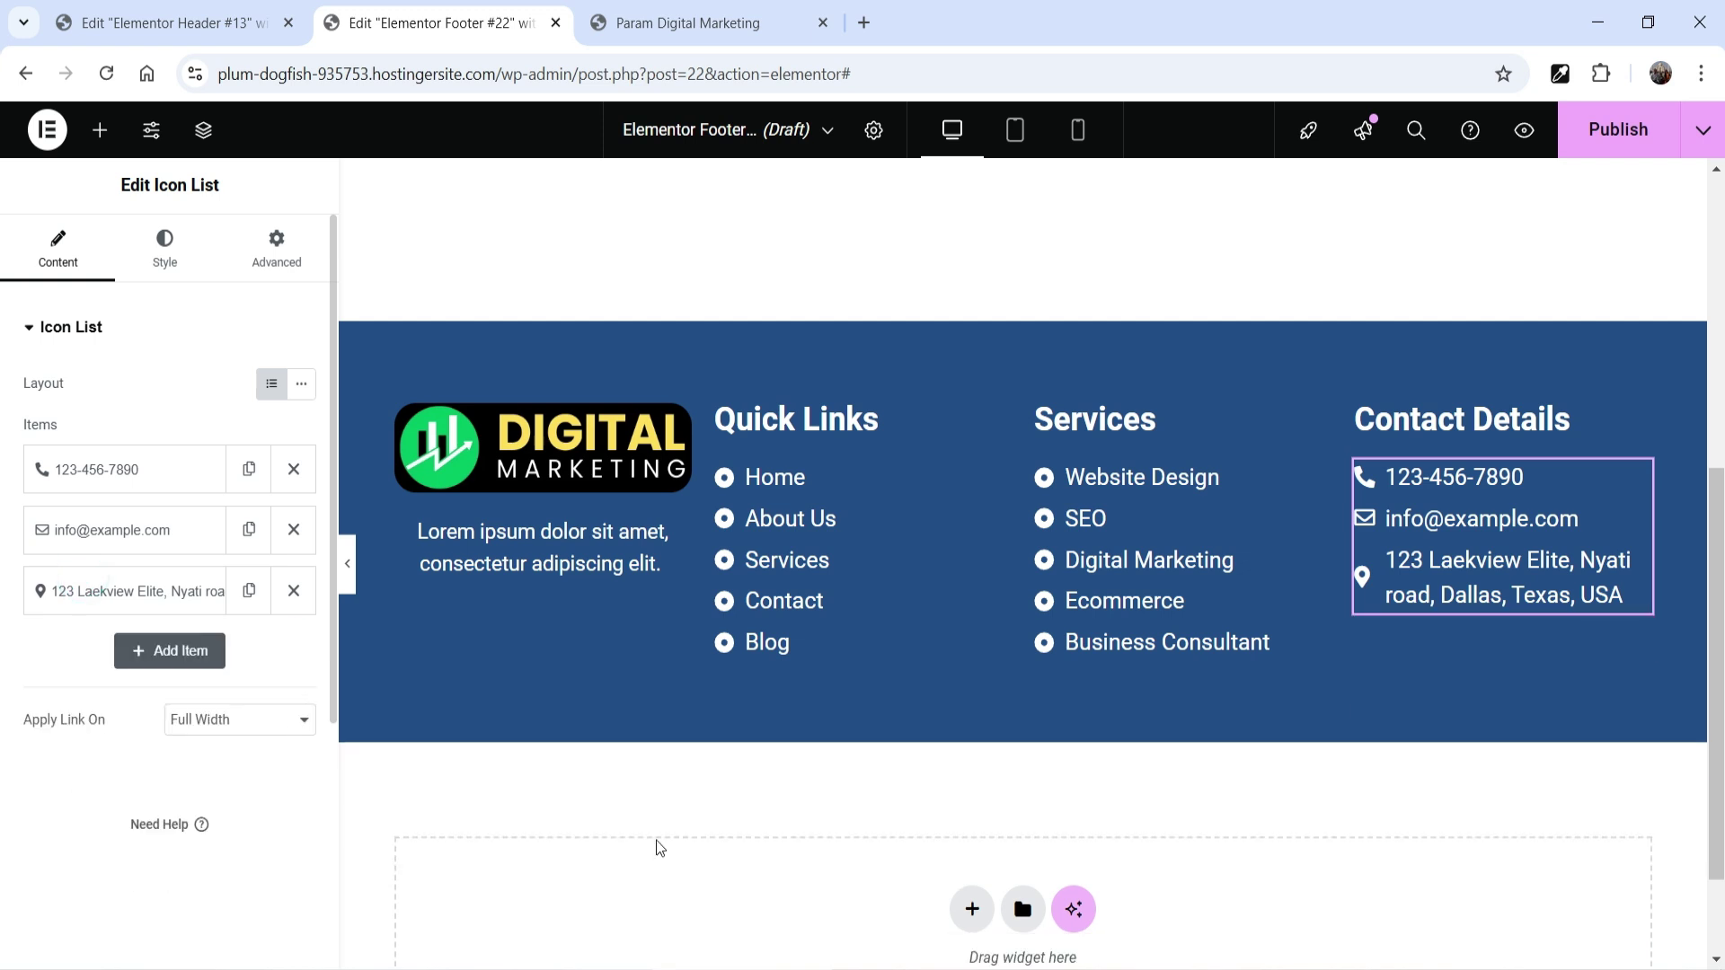
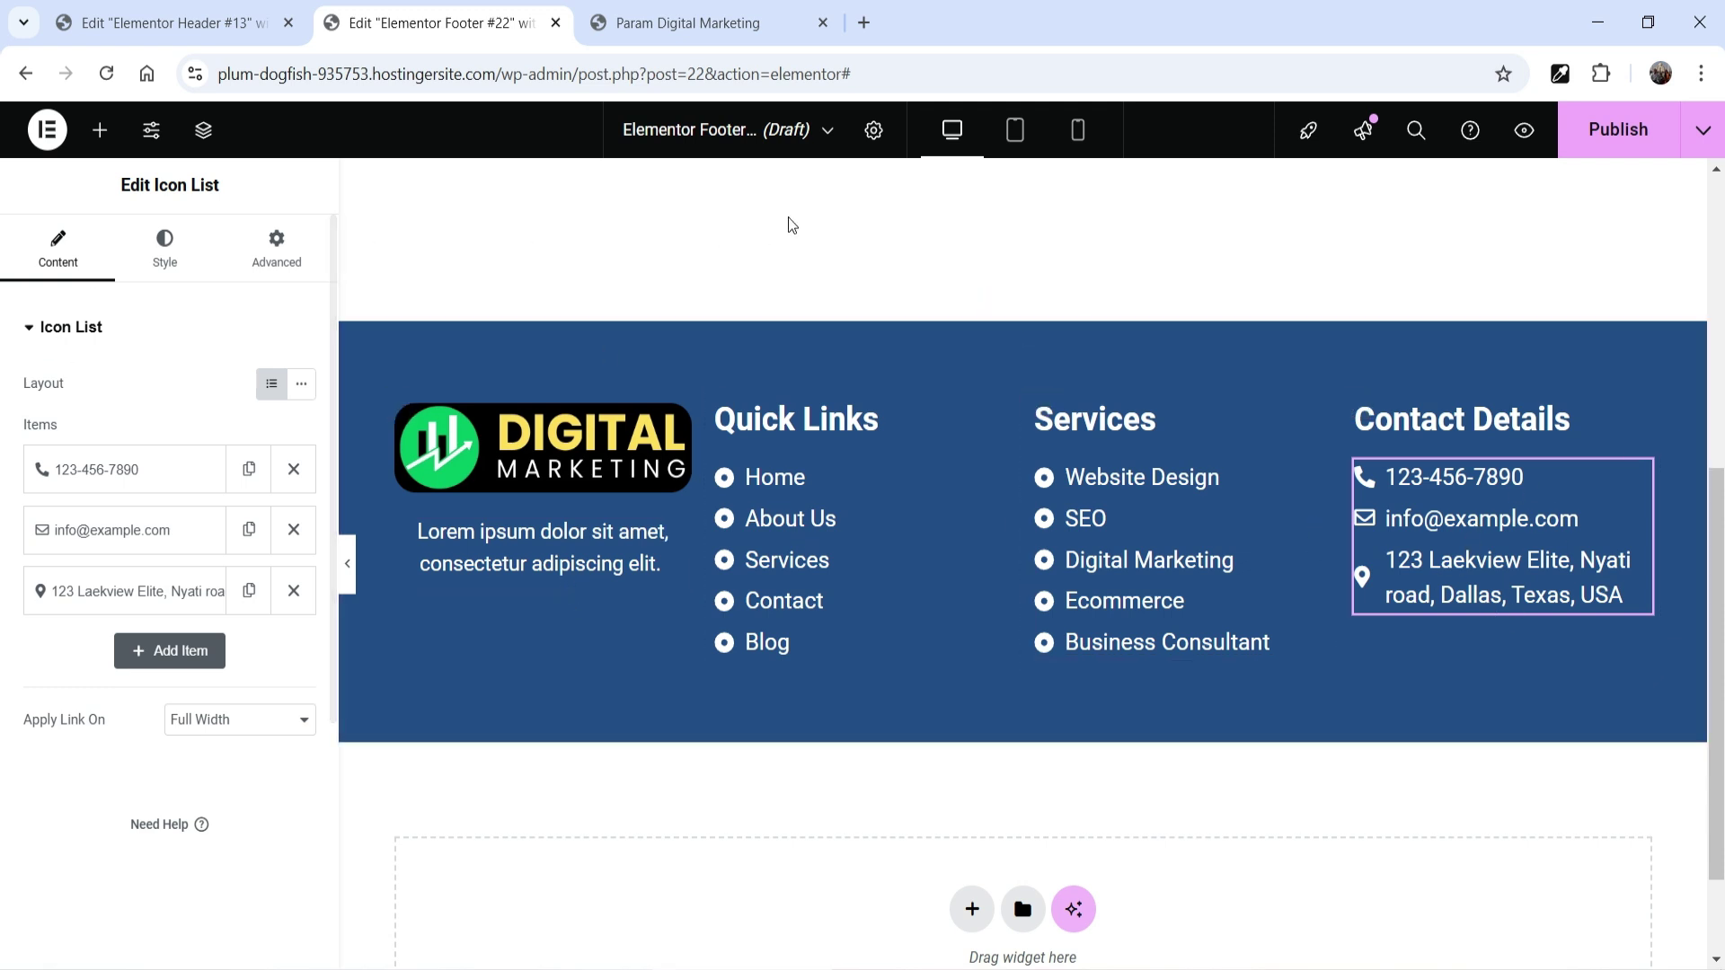
# Step: Search the widgets for "socia" and place a Social Icons widget below the descriptive text in the logo column
pyautogui.click(624, 558)
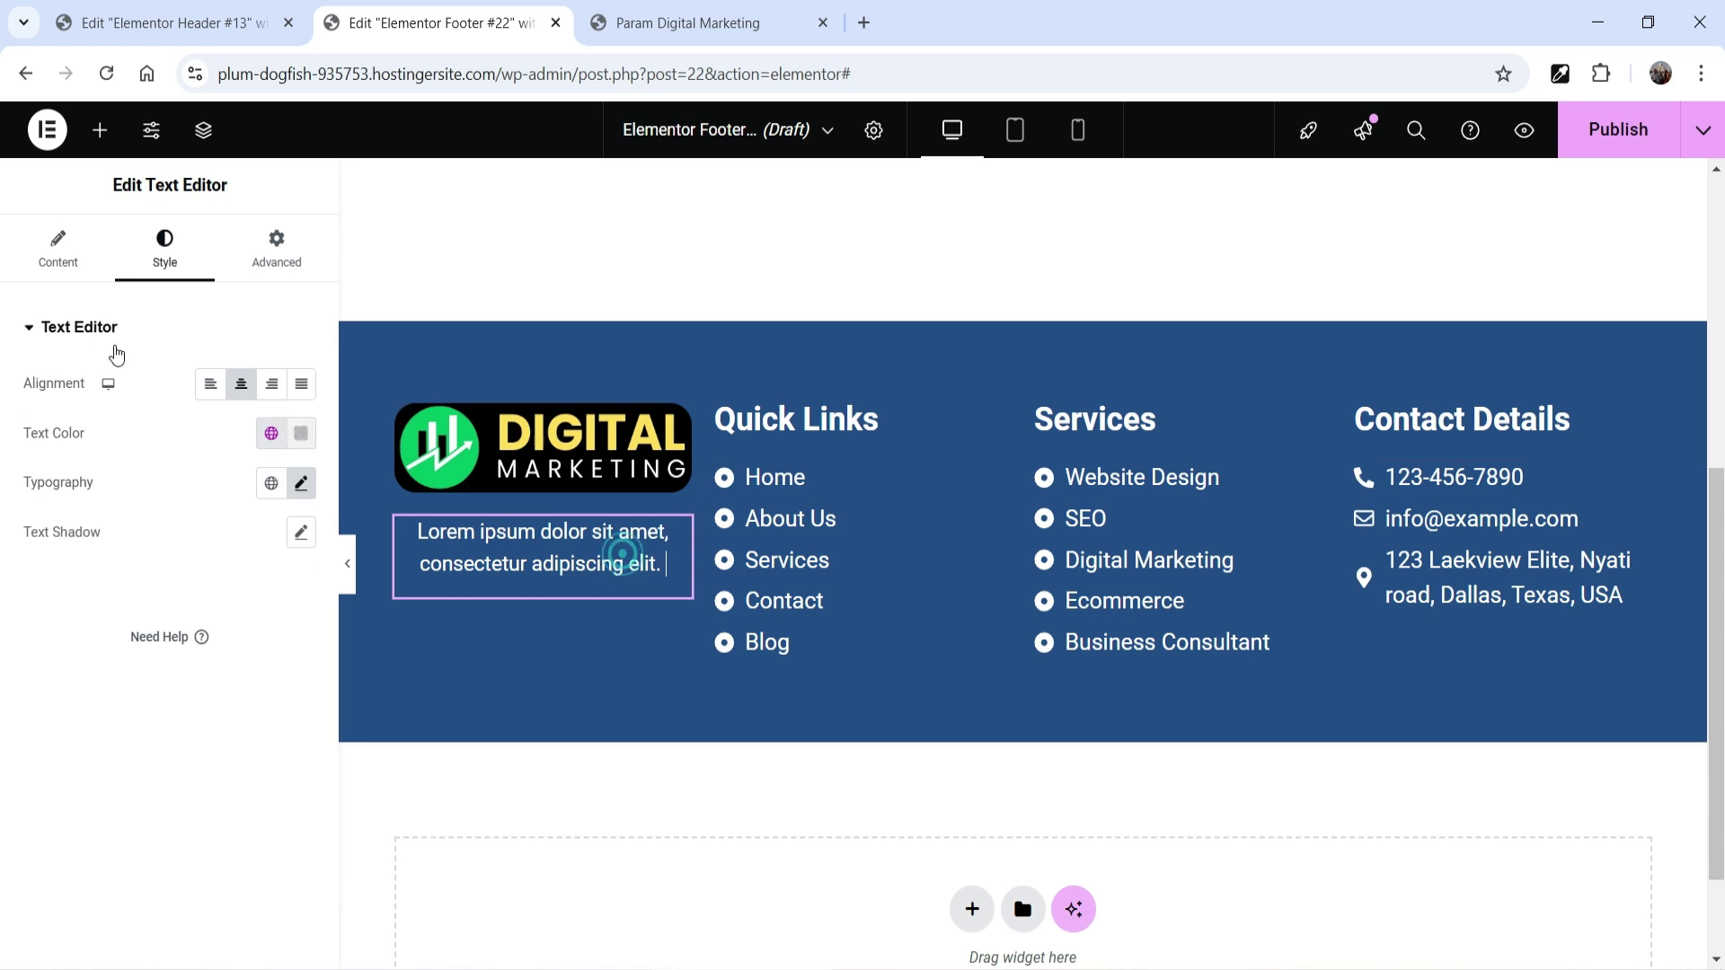
pyautogui.click(99, 131)
pyautogui.write('socia')
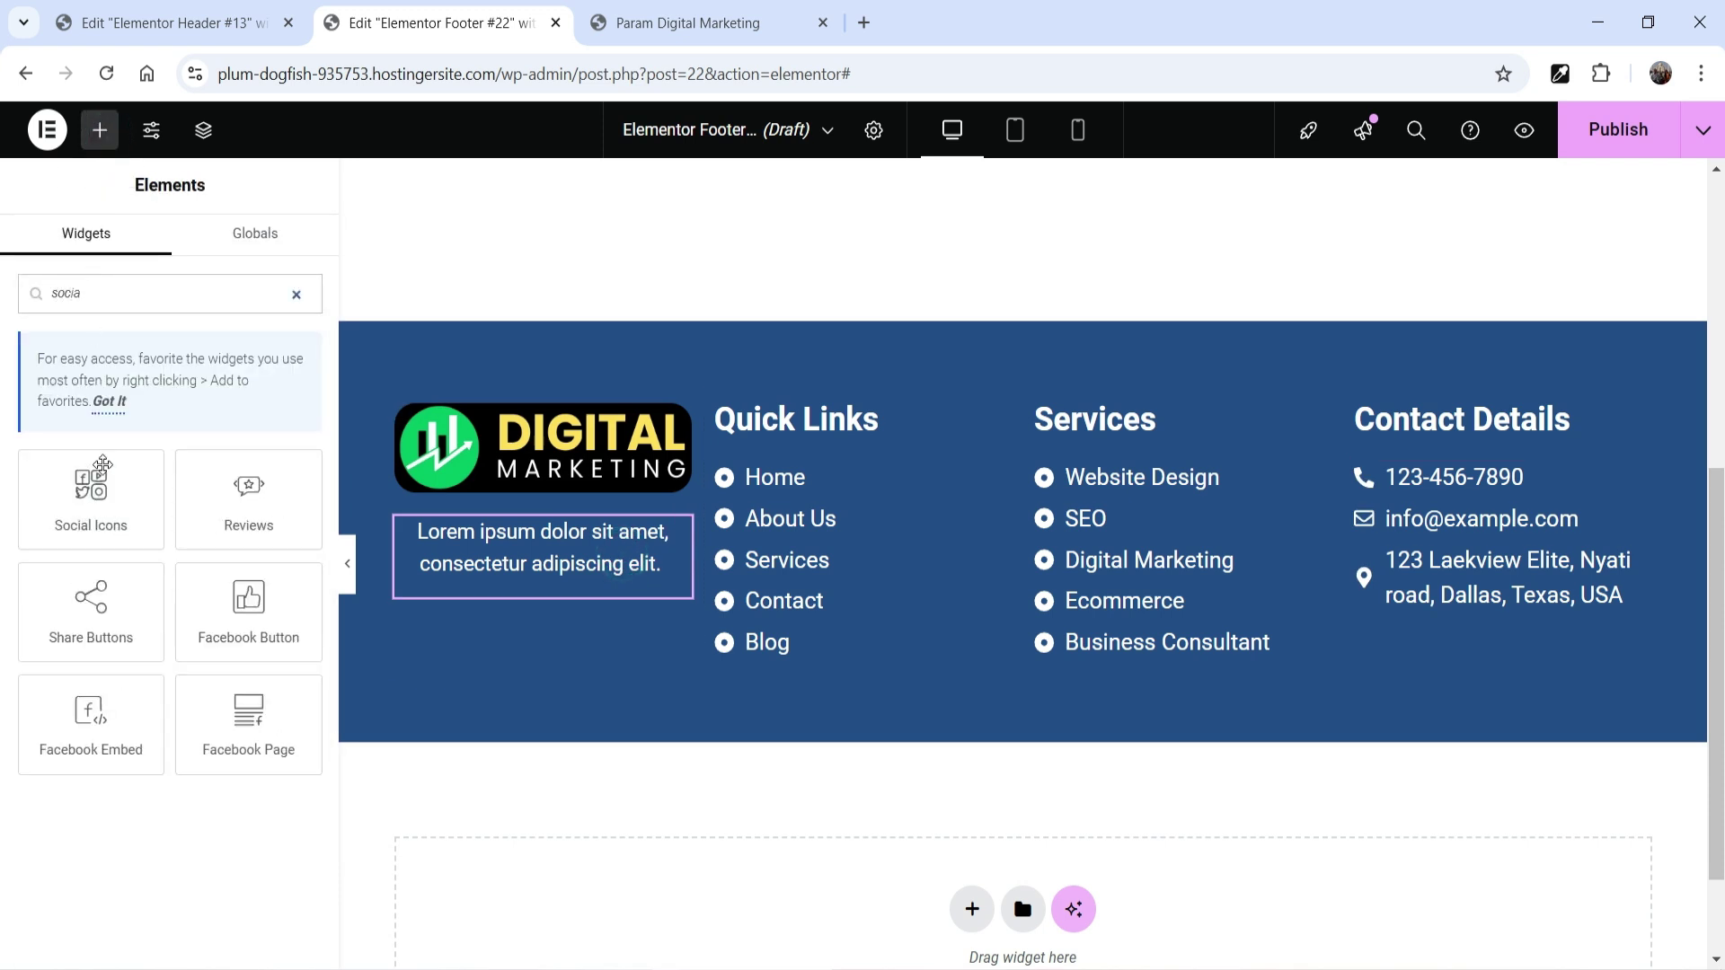
pyautogui.moveTo(103, 464); pyautogui.dragTo(481, 611)
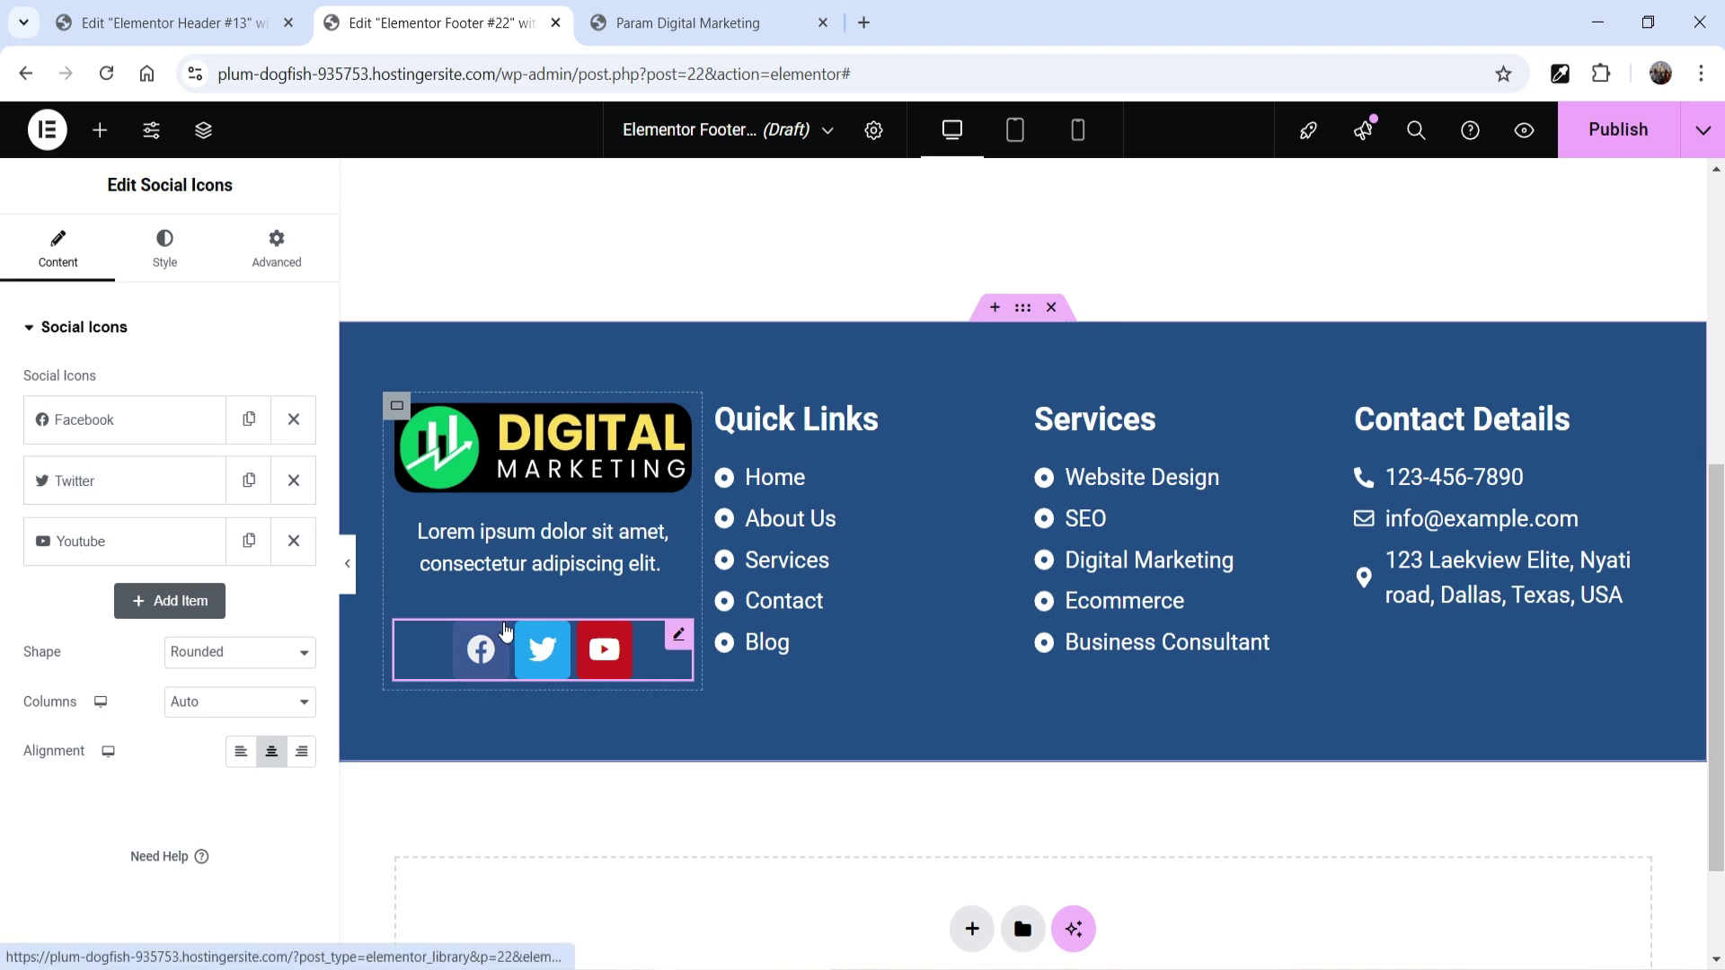
# Step: Set the social icons' shape to Circle and align them to the left
pyautogui.click(215, 663)
pyautogui.click(232, 739)
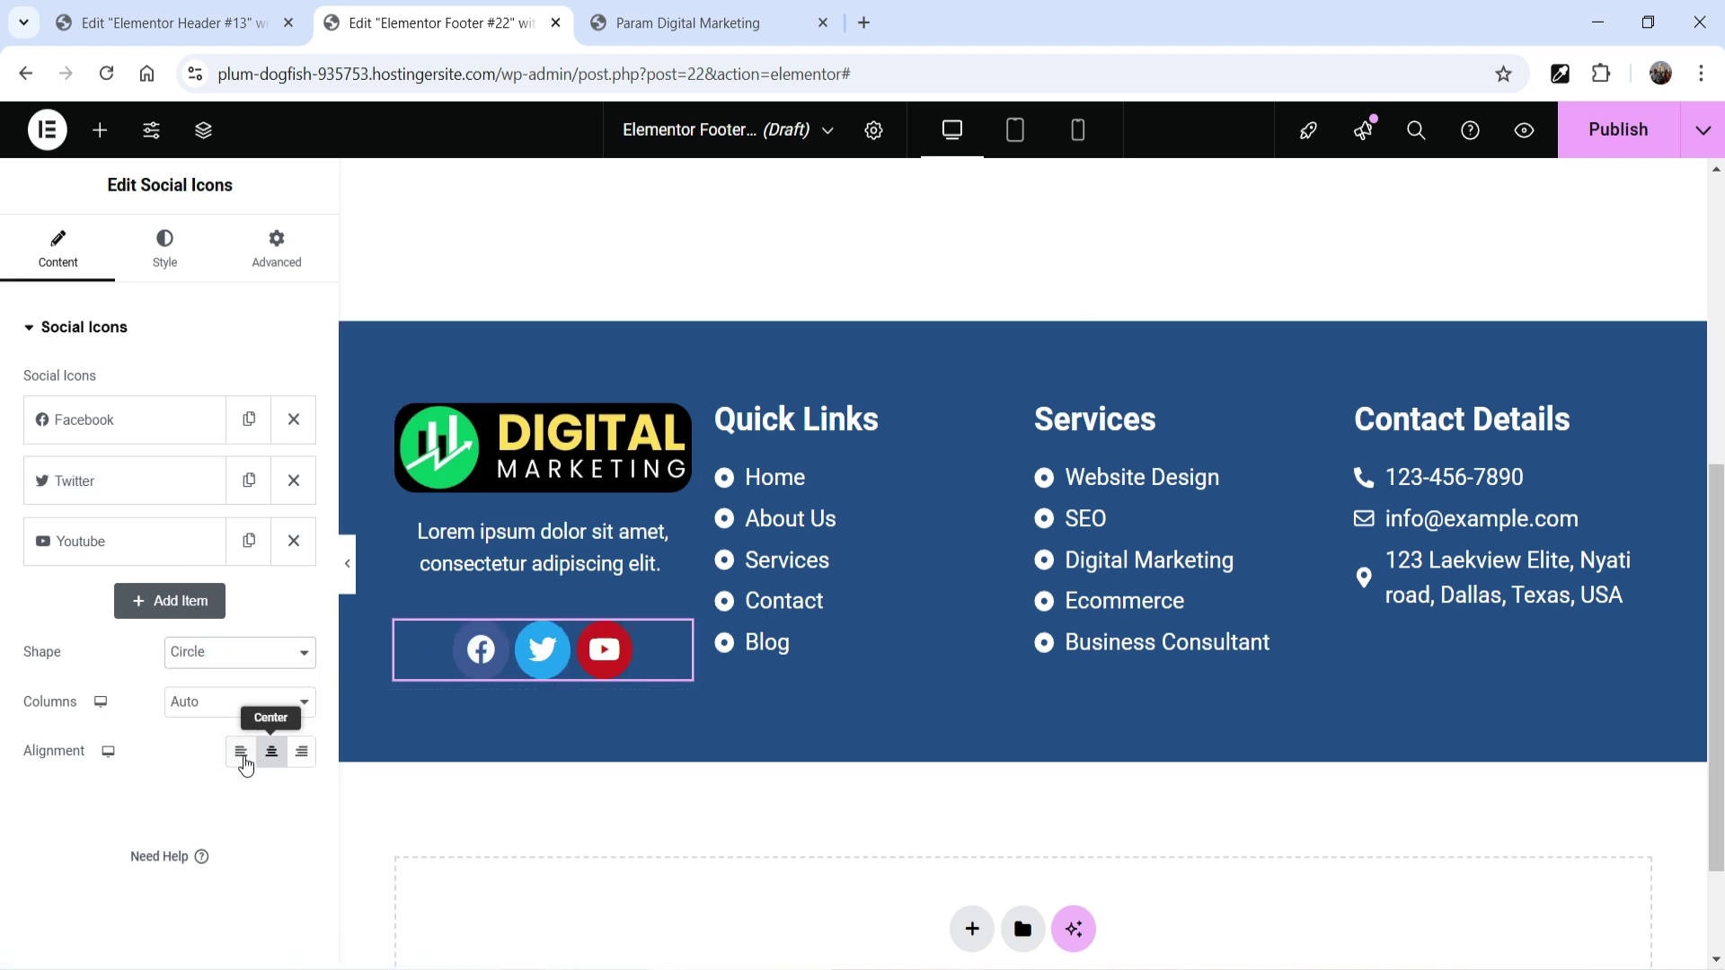
pyautogui.click(240, 755)
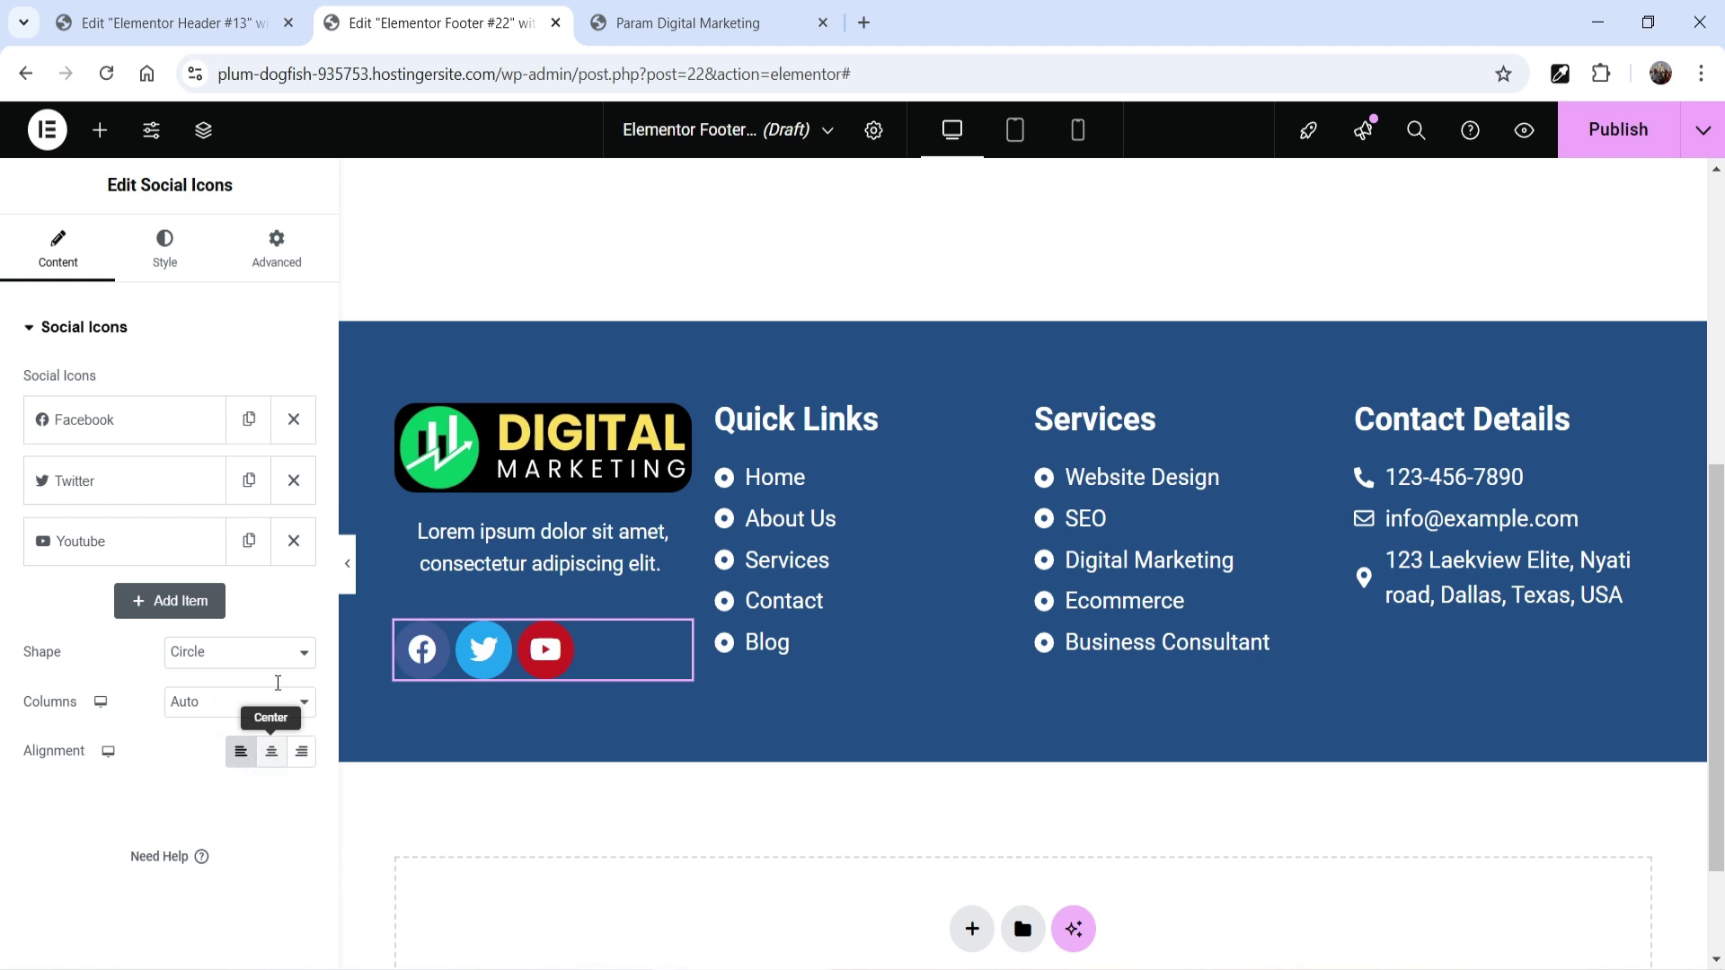
pyautogui.click(113, 412)
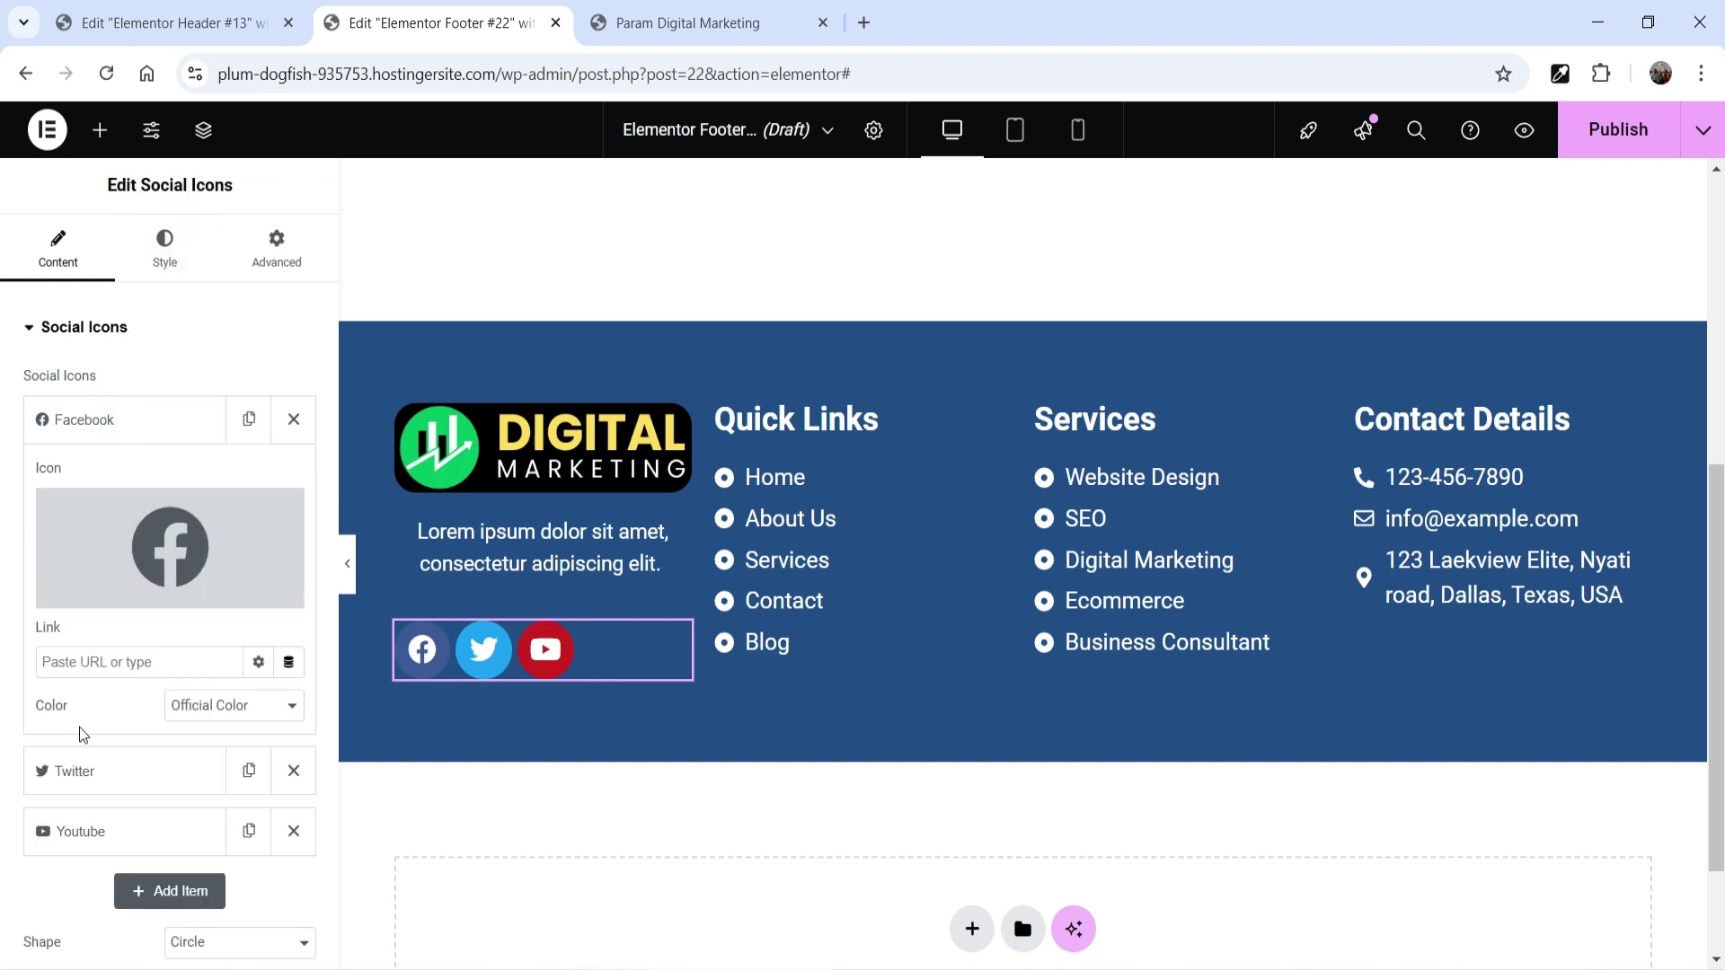
pyautogui.click(68, 438)
pyautogui.click(106, 482)
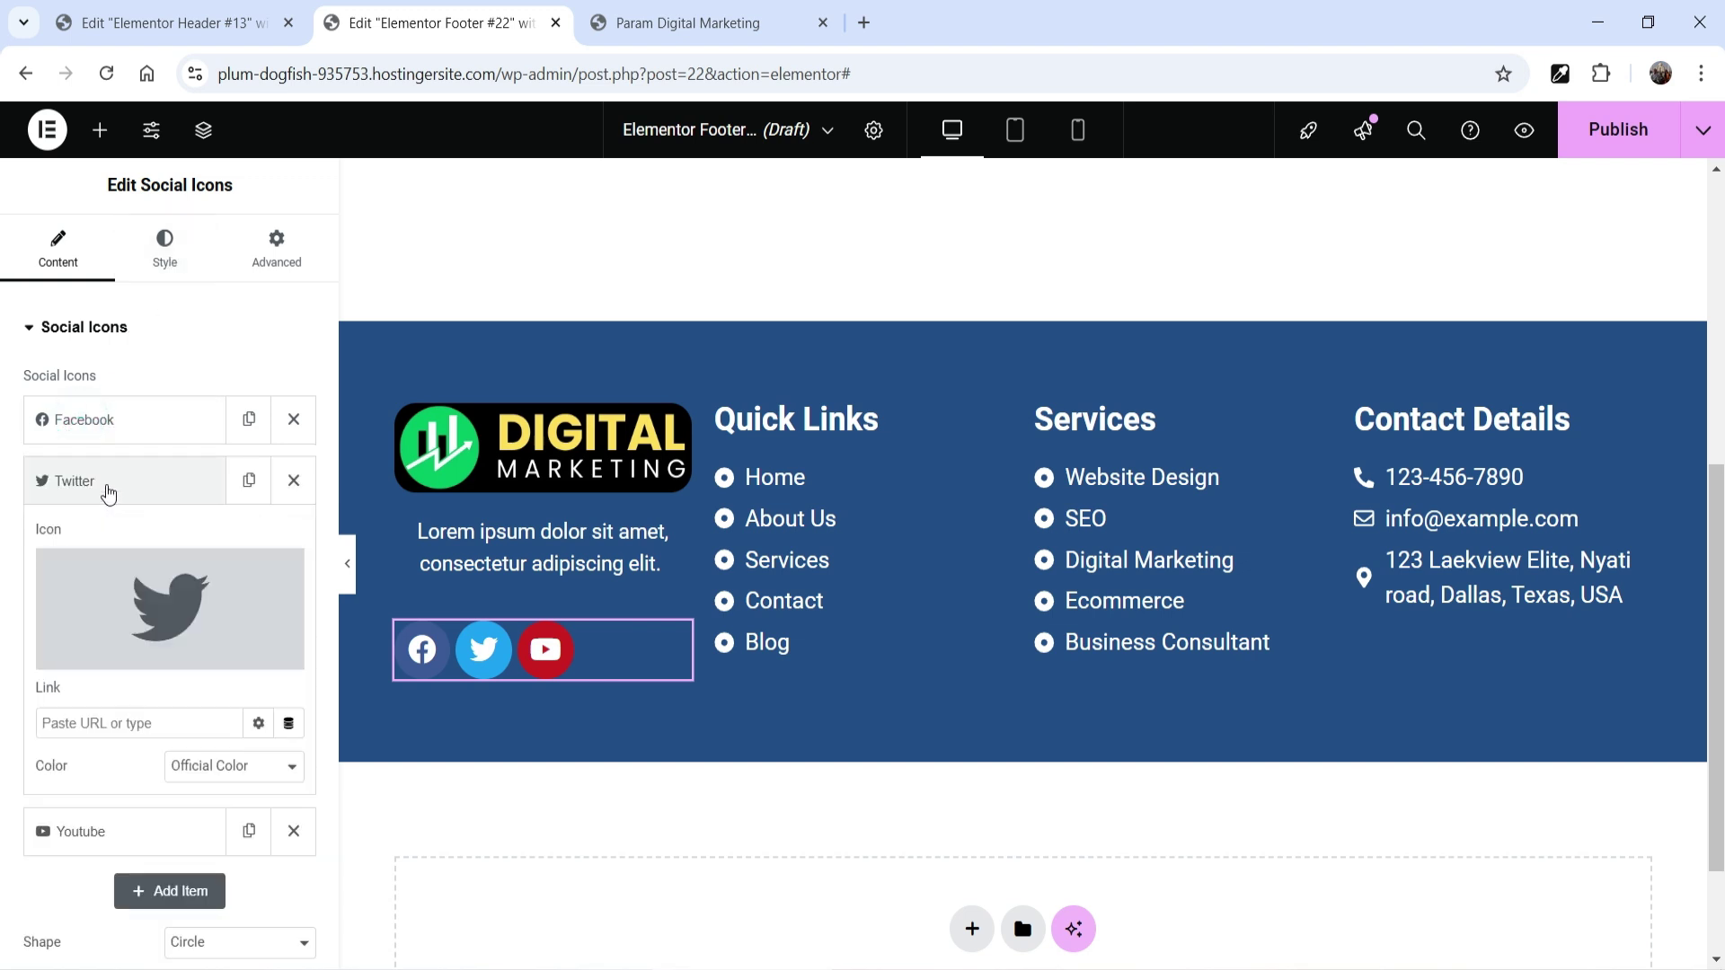
pyautogui.click(90, 486)
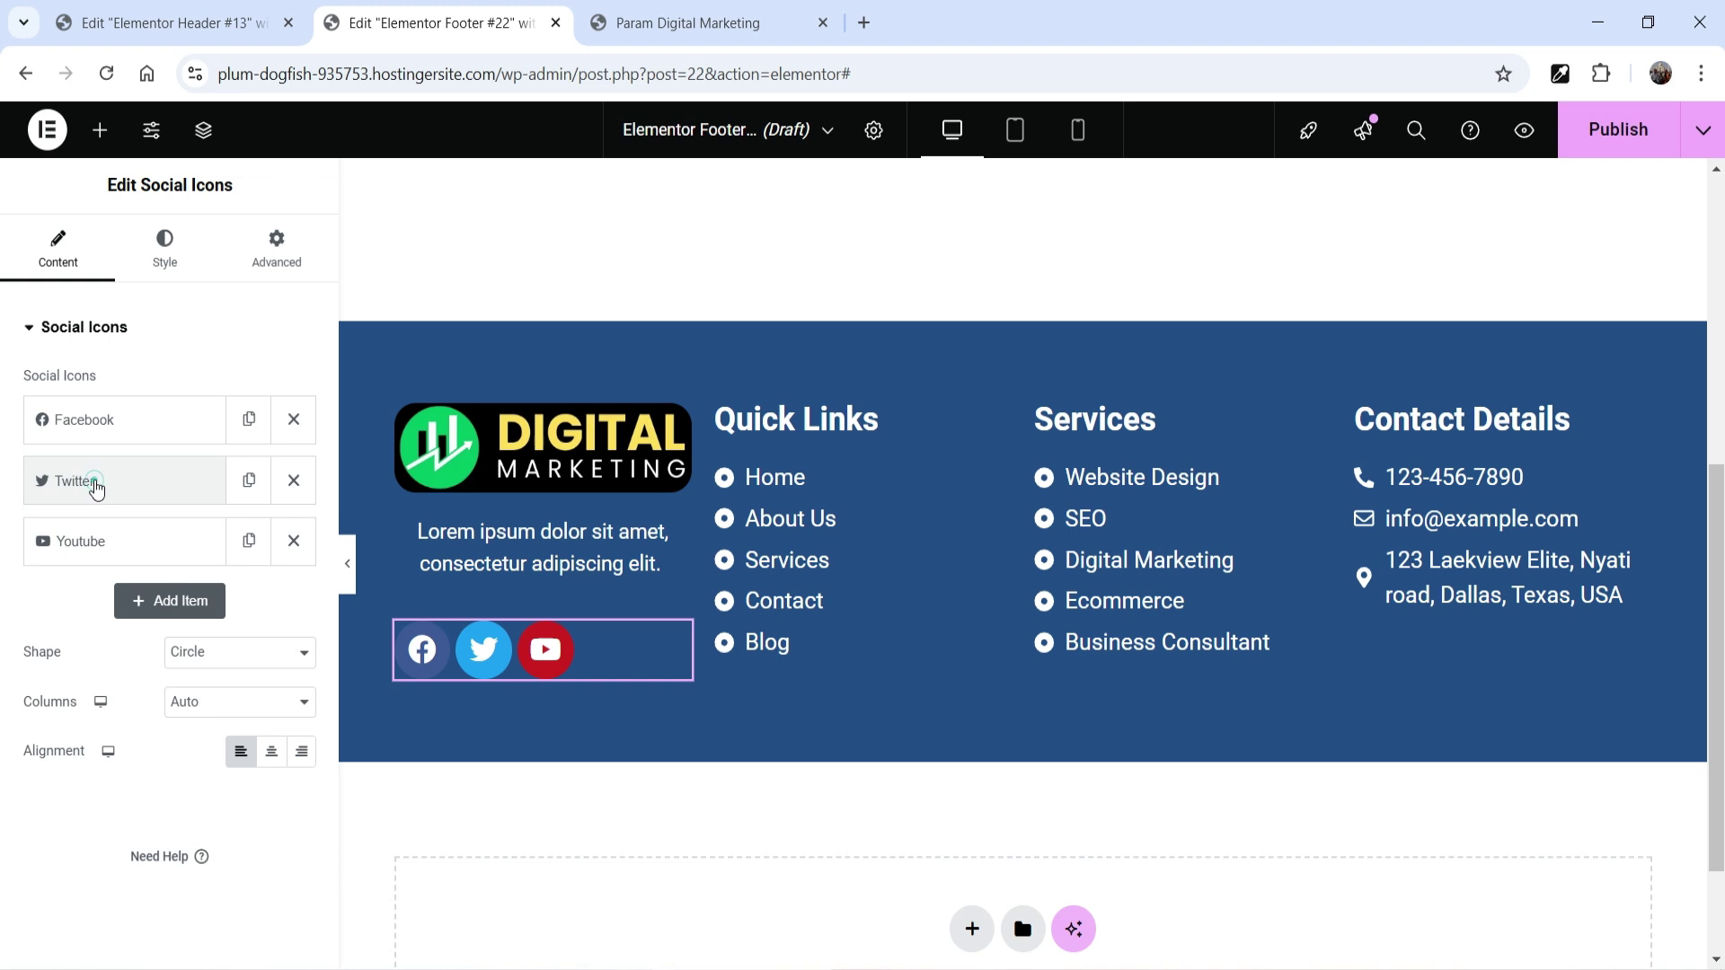
# Step: Switch the social icons to a custom colour and set their primary colour to near-black #210B0B
pyautogui.click(165, 241)
pyautogui.click(238, 384)
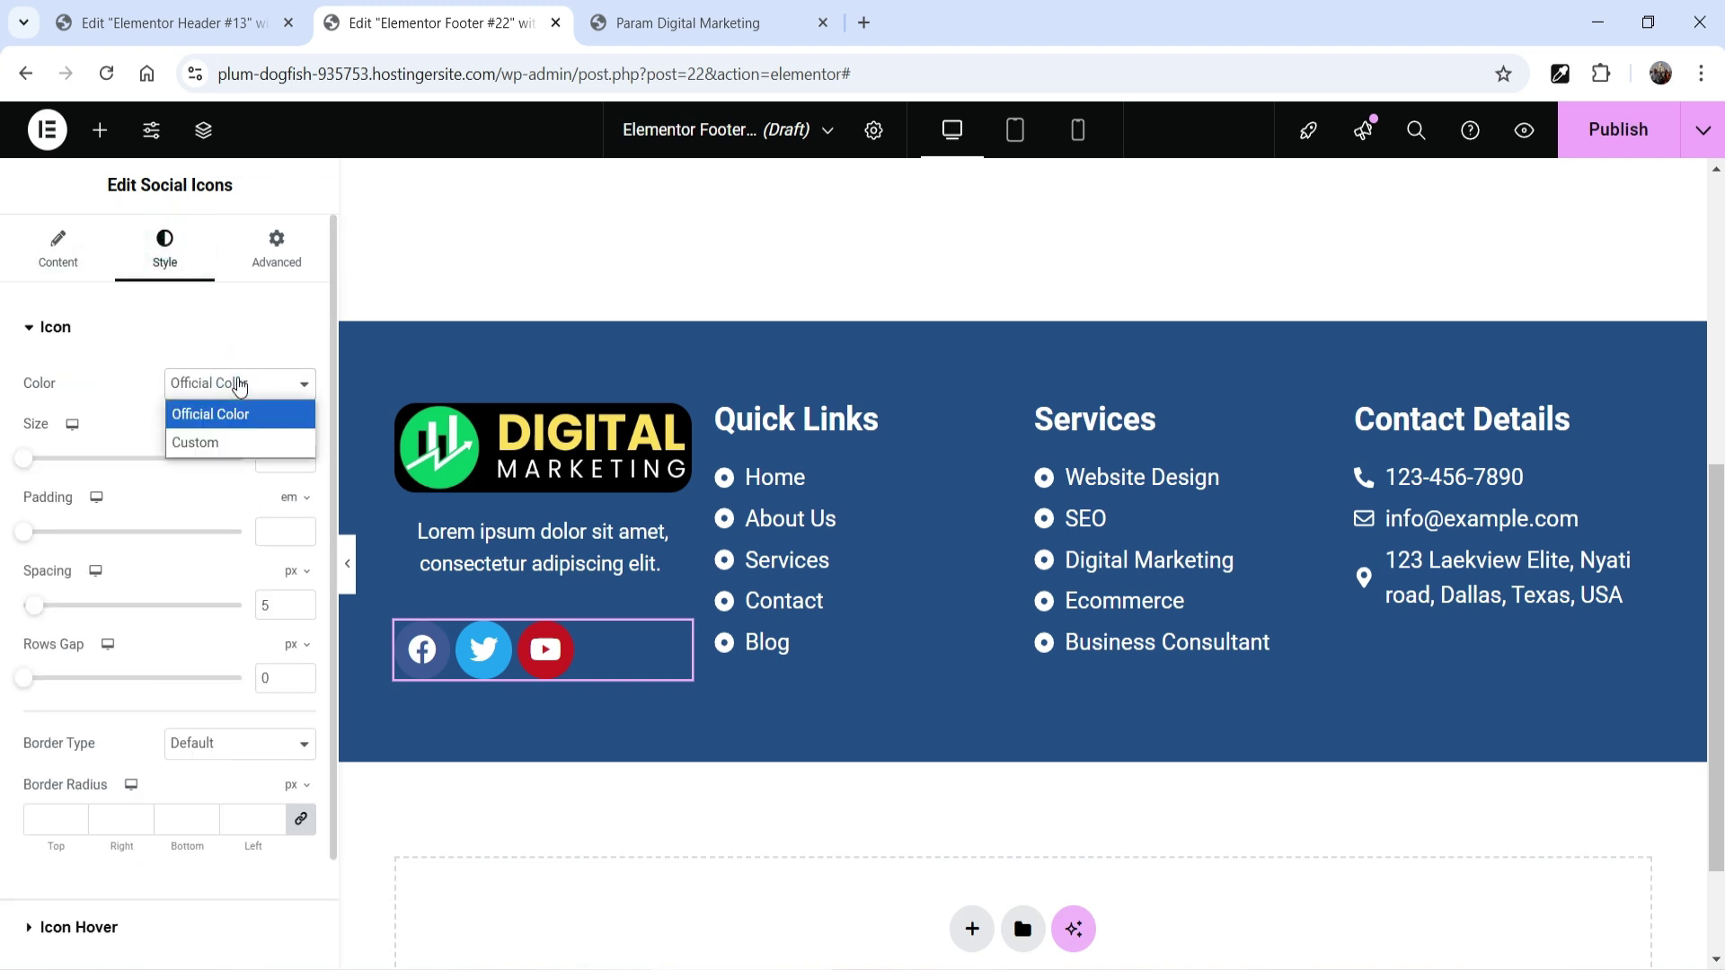
pyautogui.click(230, 442)
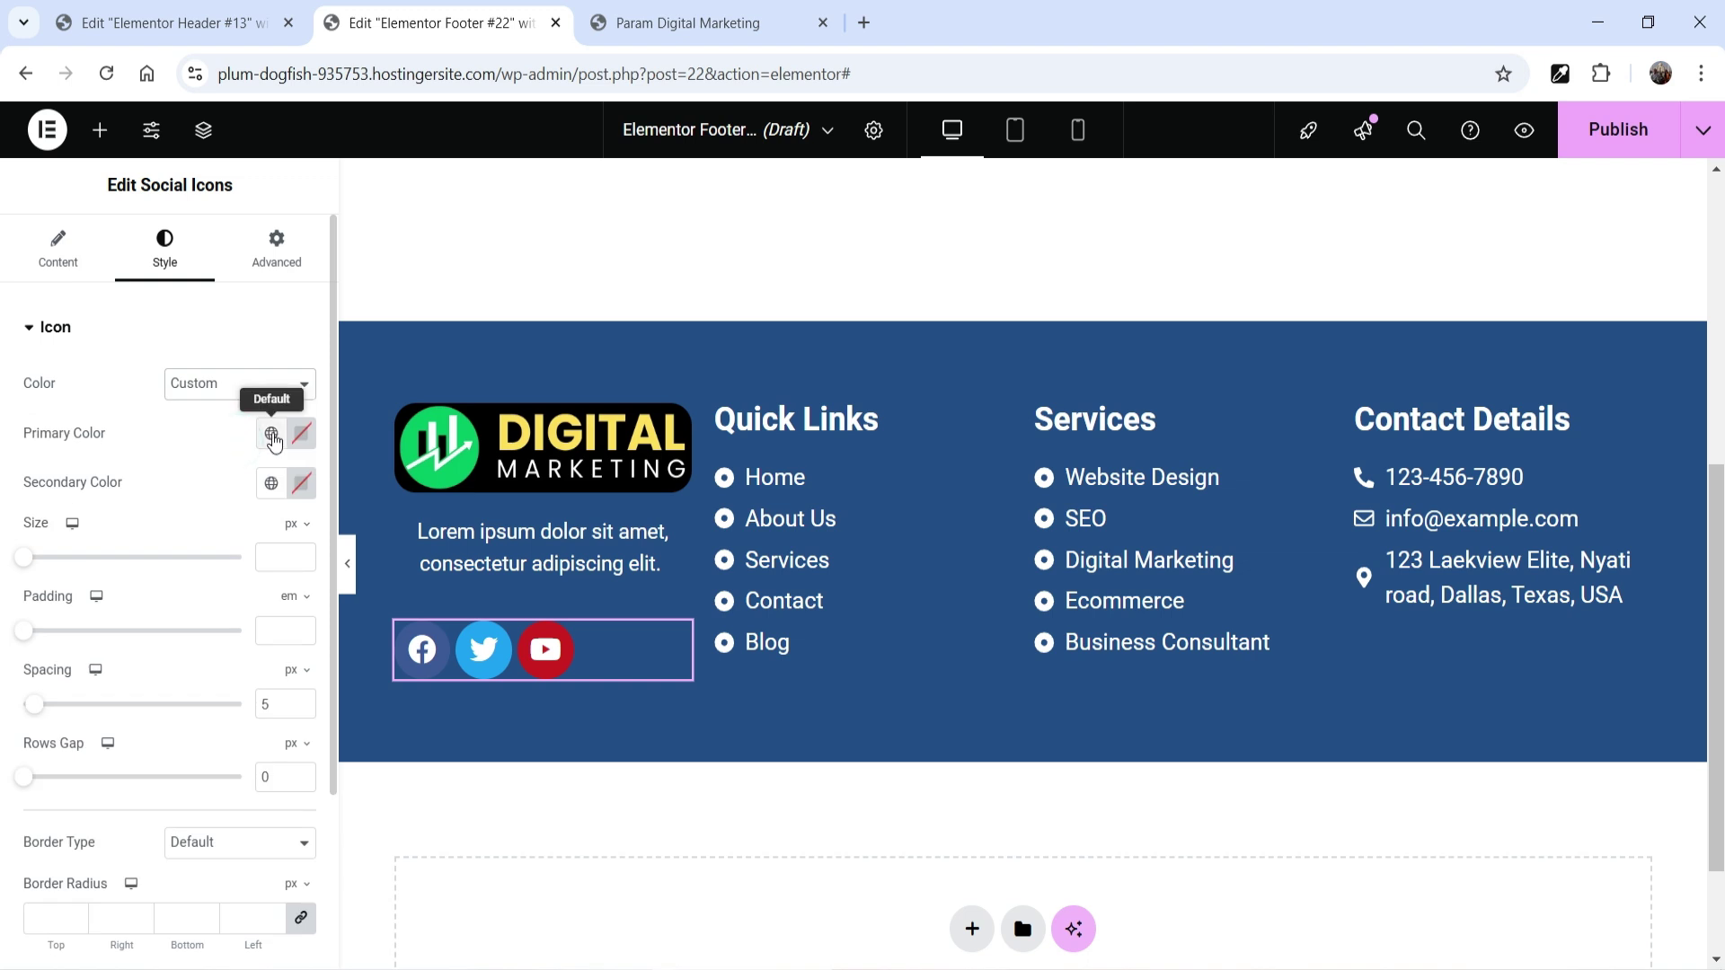
pyautogui.click(271, 435)
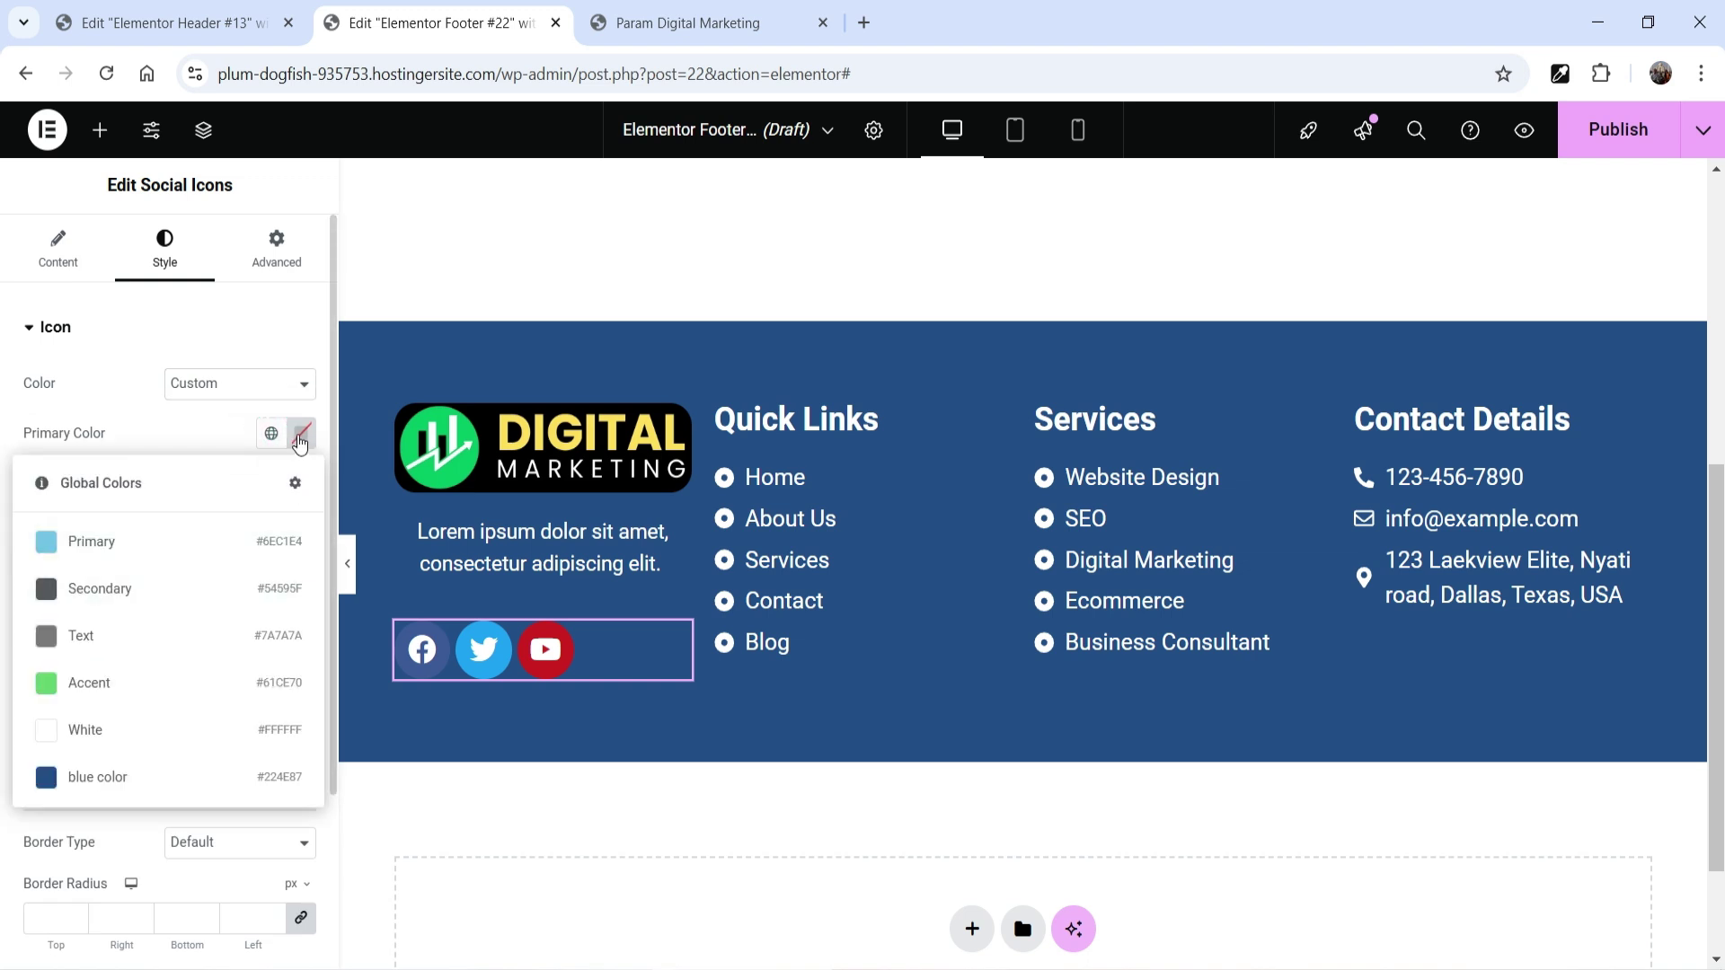
pyautogui.click(299, 434)
pyautogui.click(341, 682)
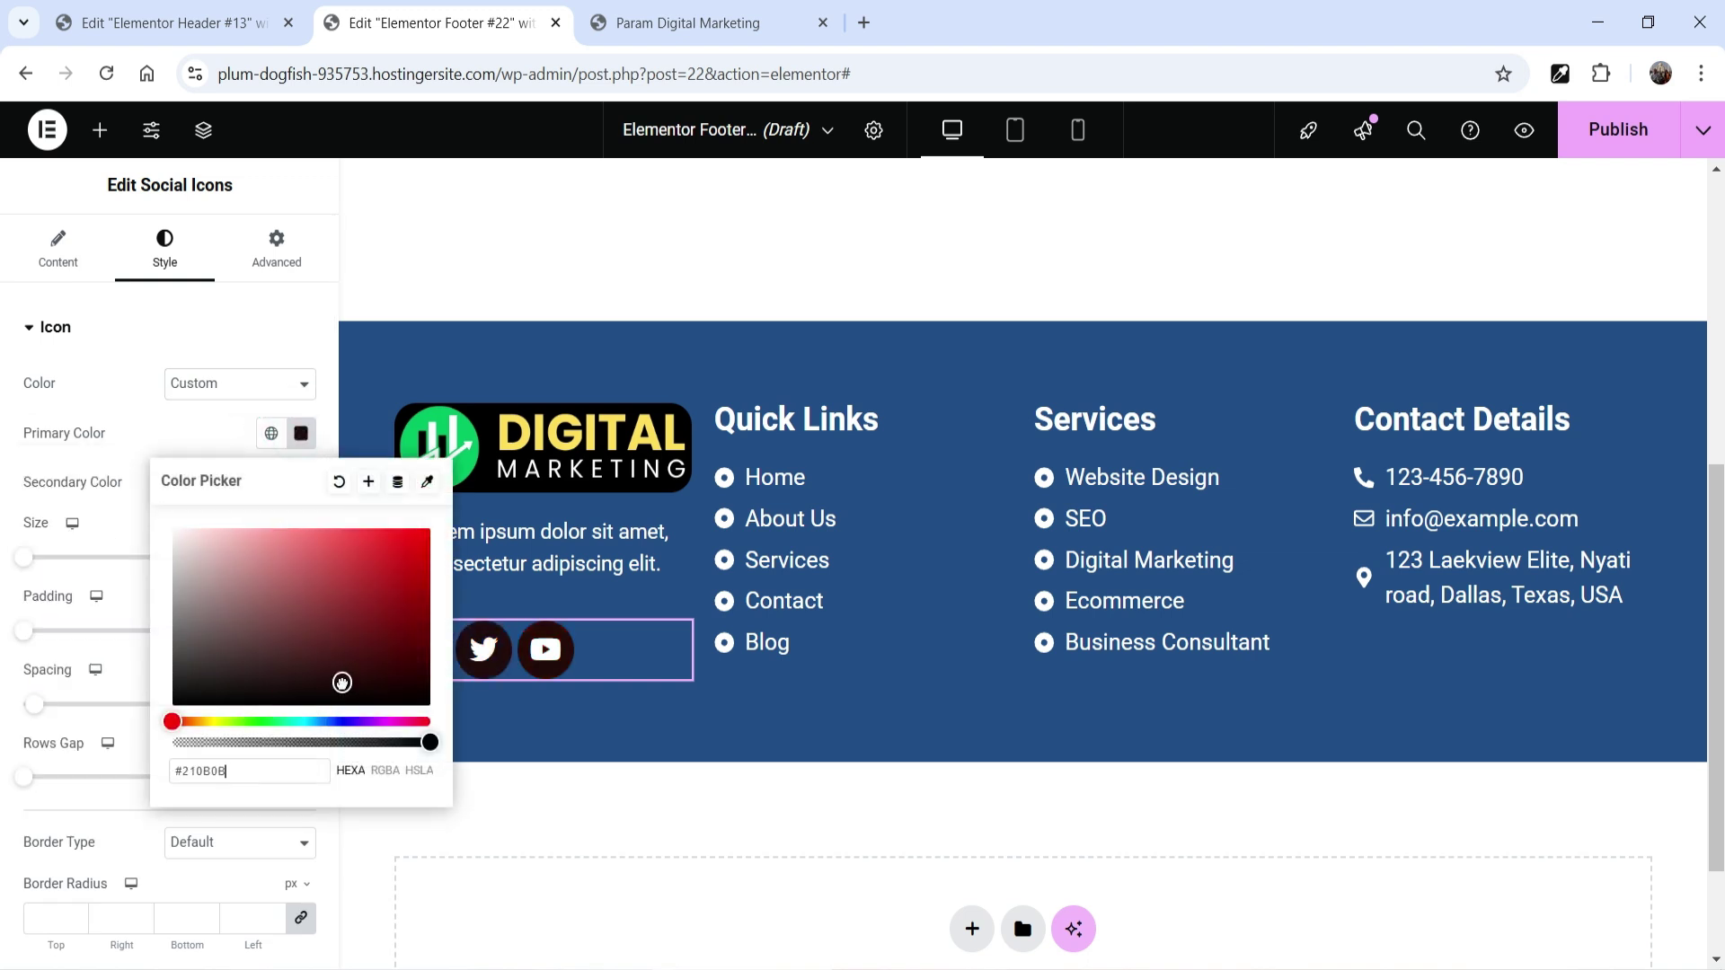
pyautogui.click(176, 433)
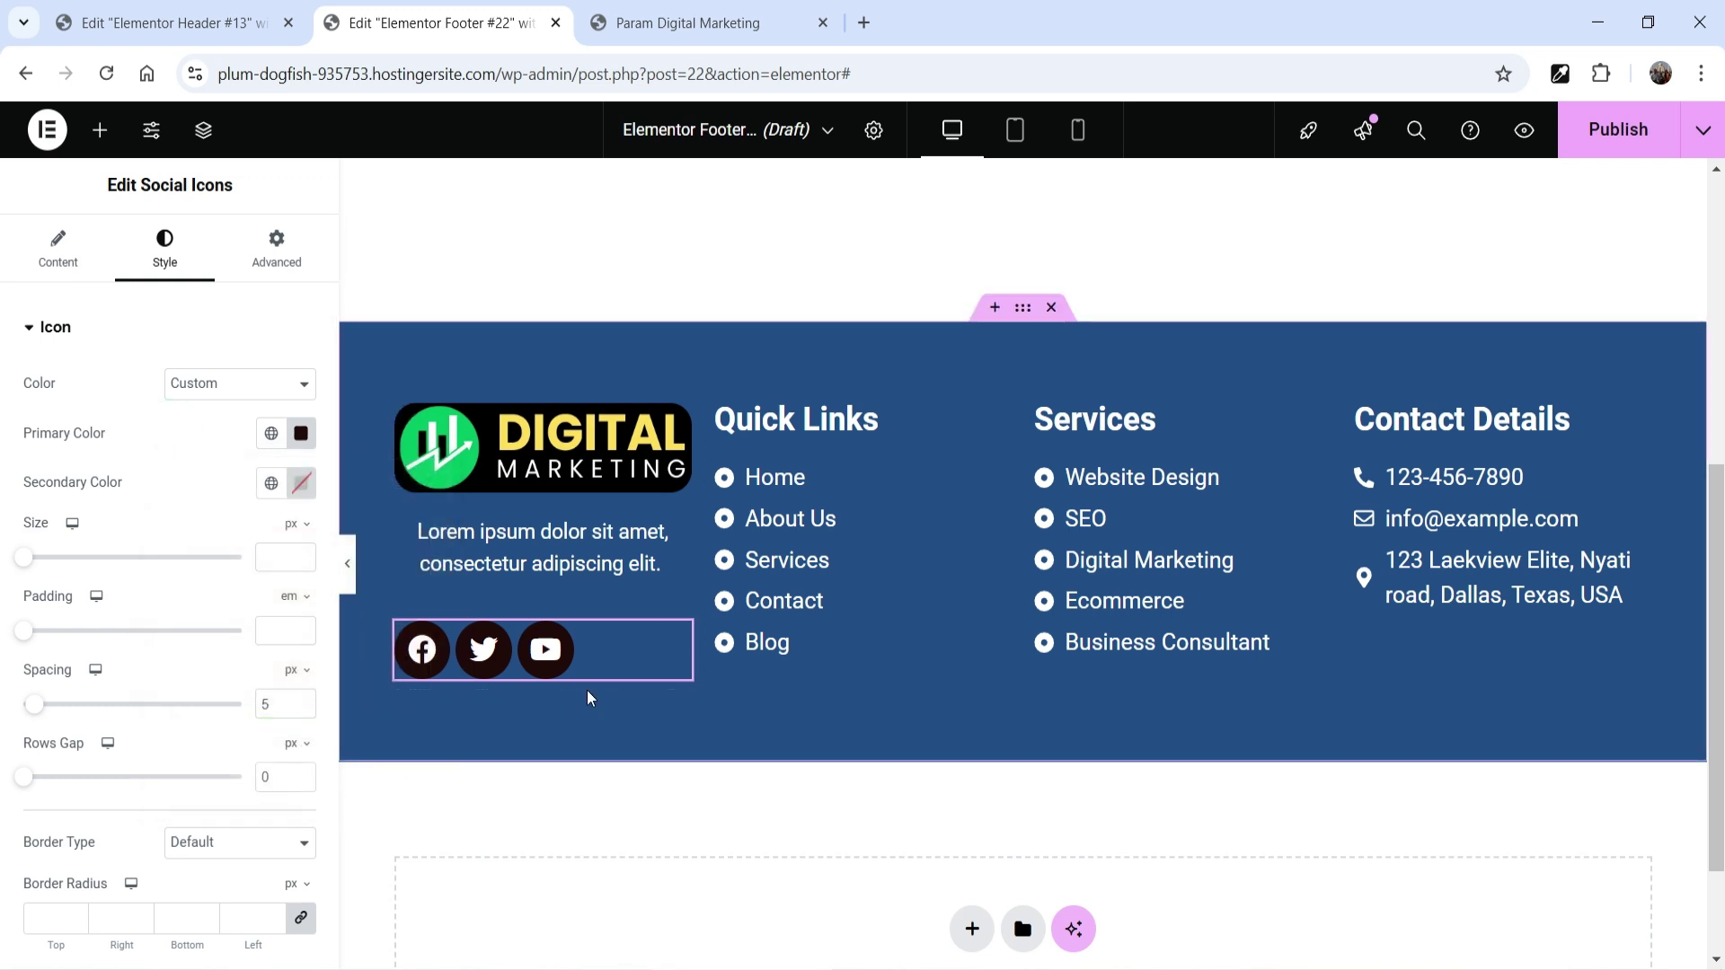
# Step: Set the social icons' size to 18 px and centre them in the column
pyautogui.moveTo(23, 572); pyautogui.dragTo(33, 570)
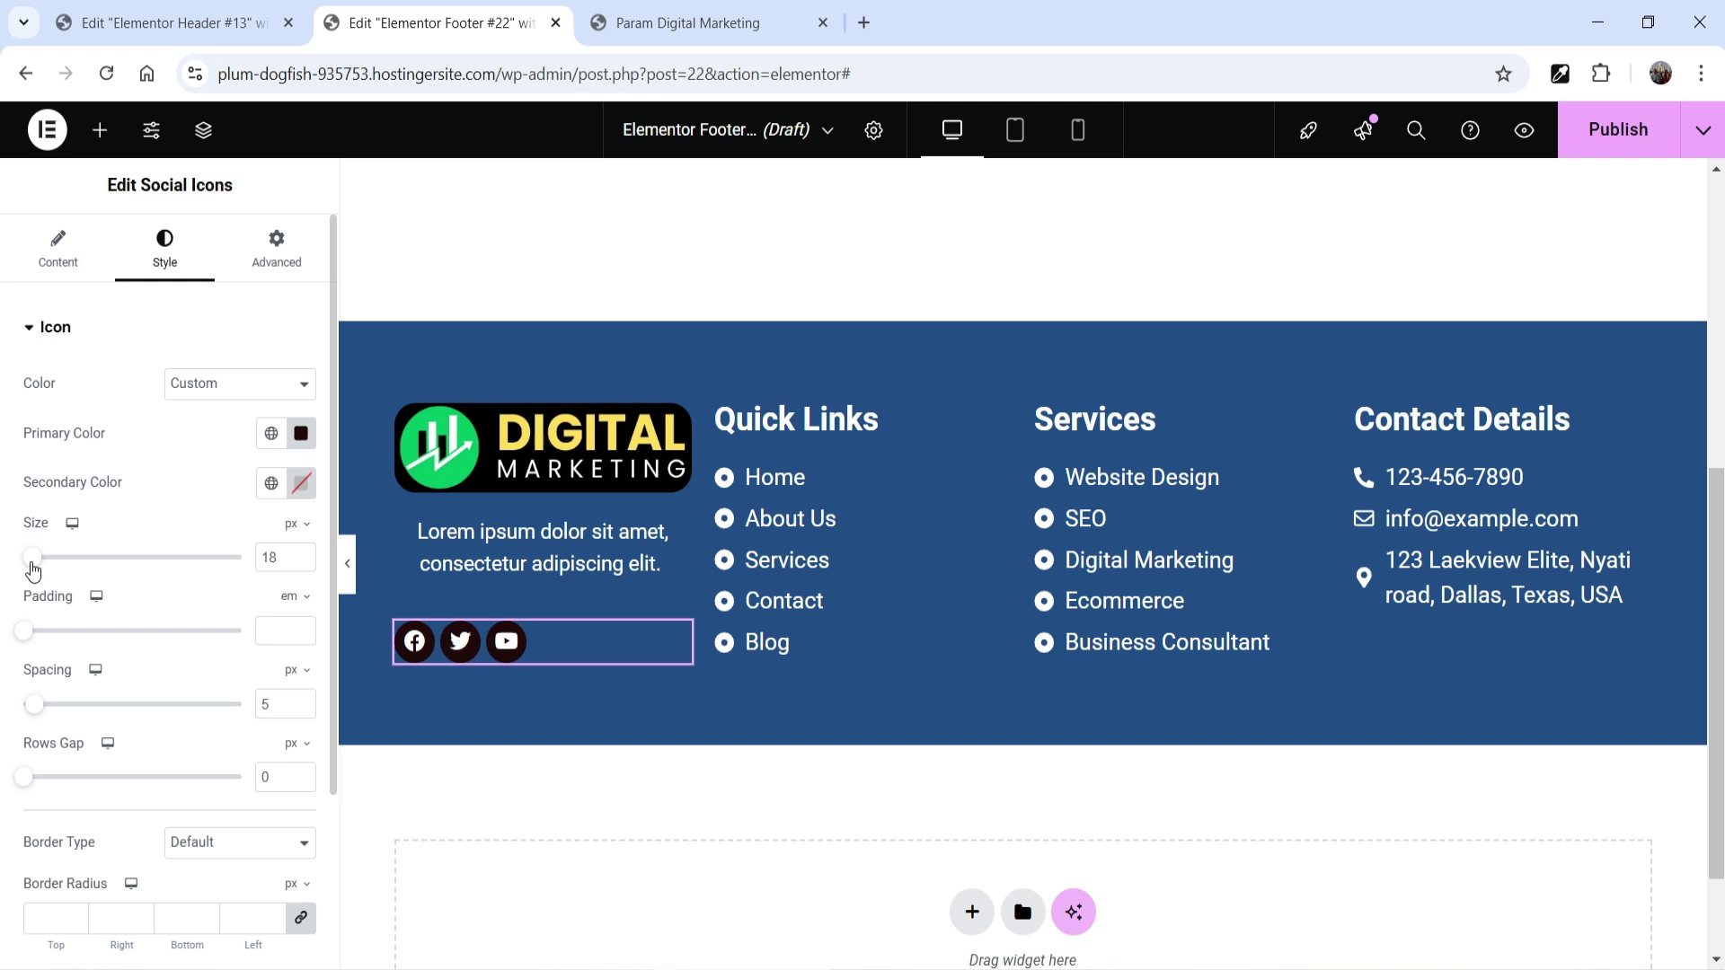
pyautogui.click(58, 243)
pyautogui.click(271, 759)
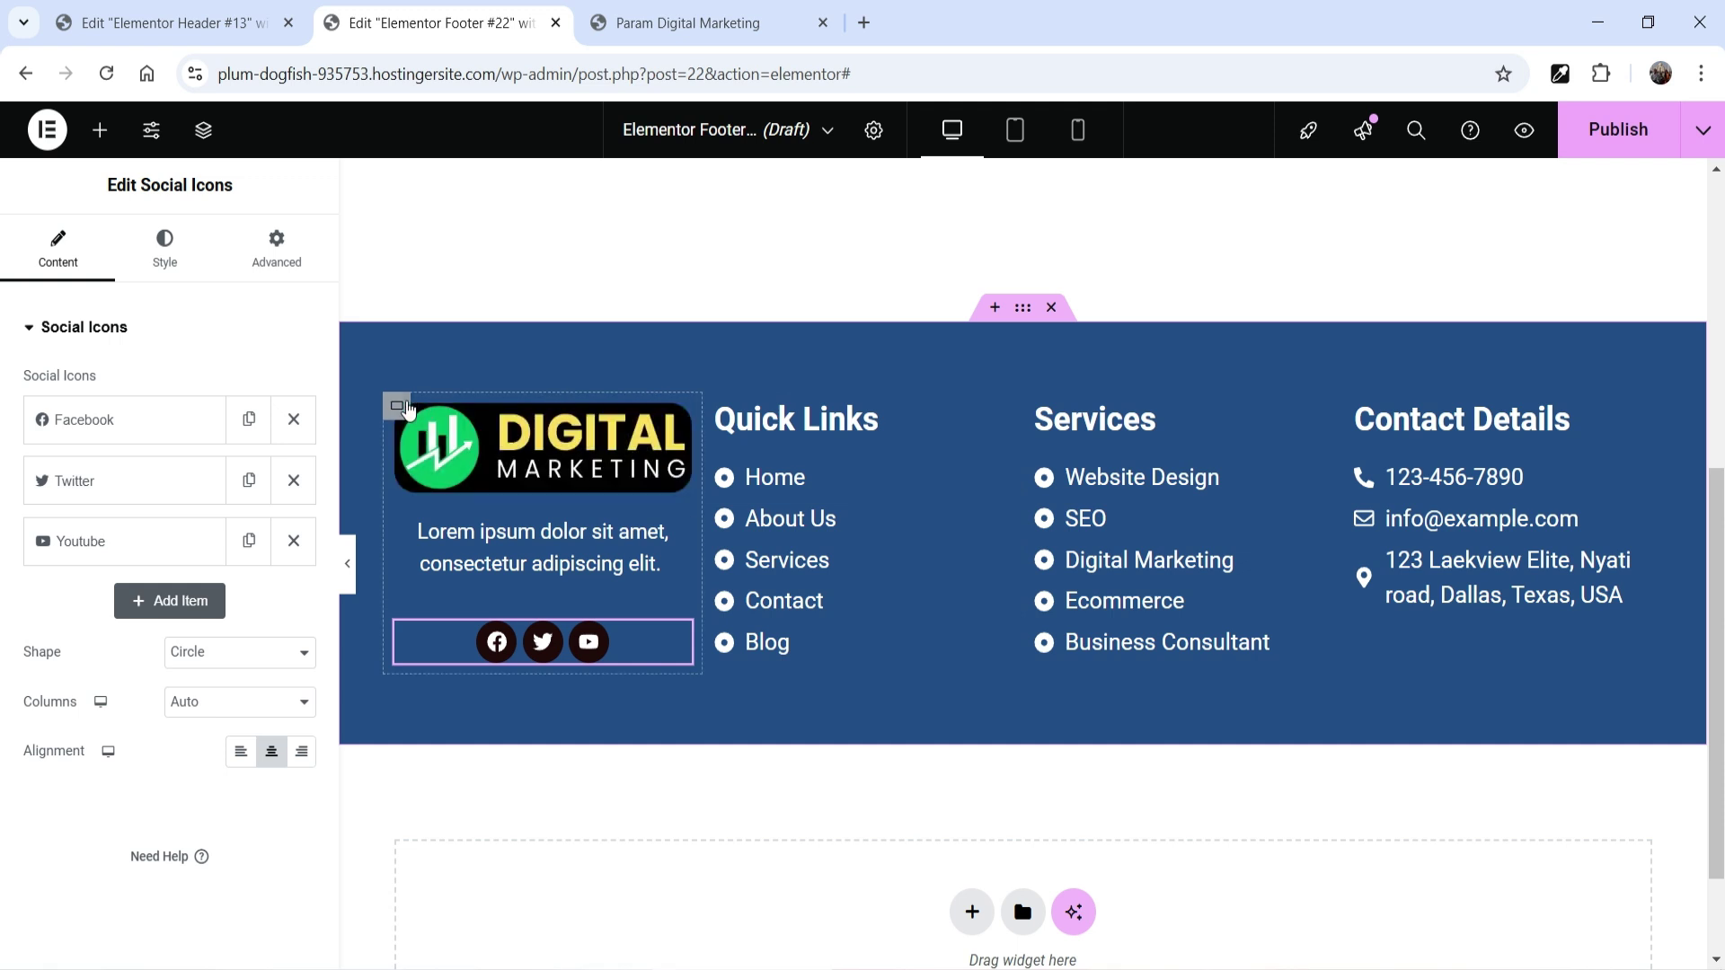
# Step: Narrow the logo column slightly by moving its border with the Quick Links column
pyautogui.click(396, 406)
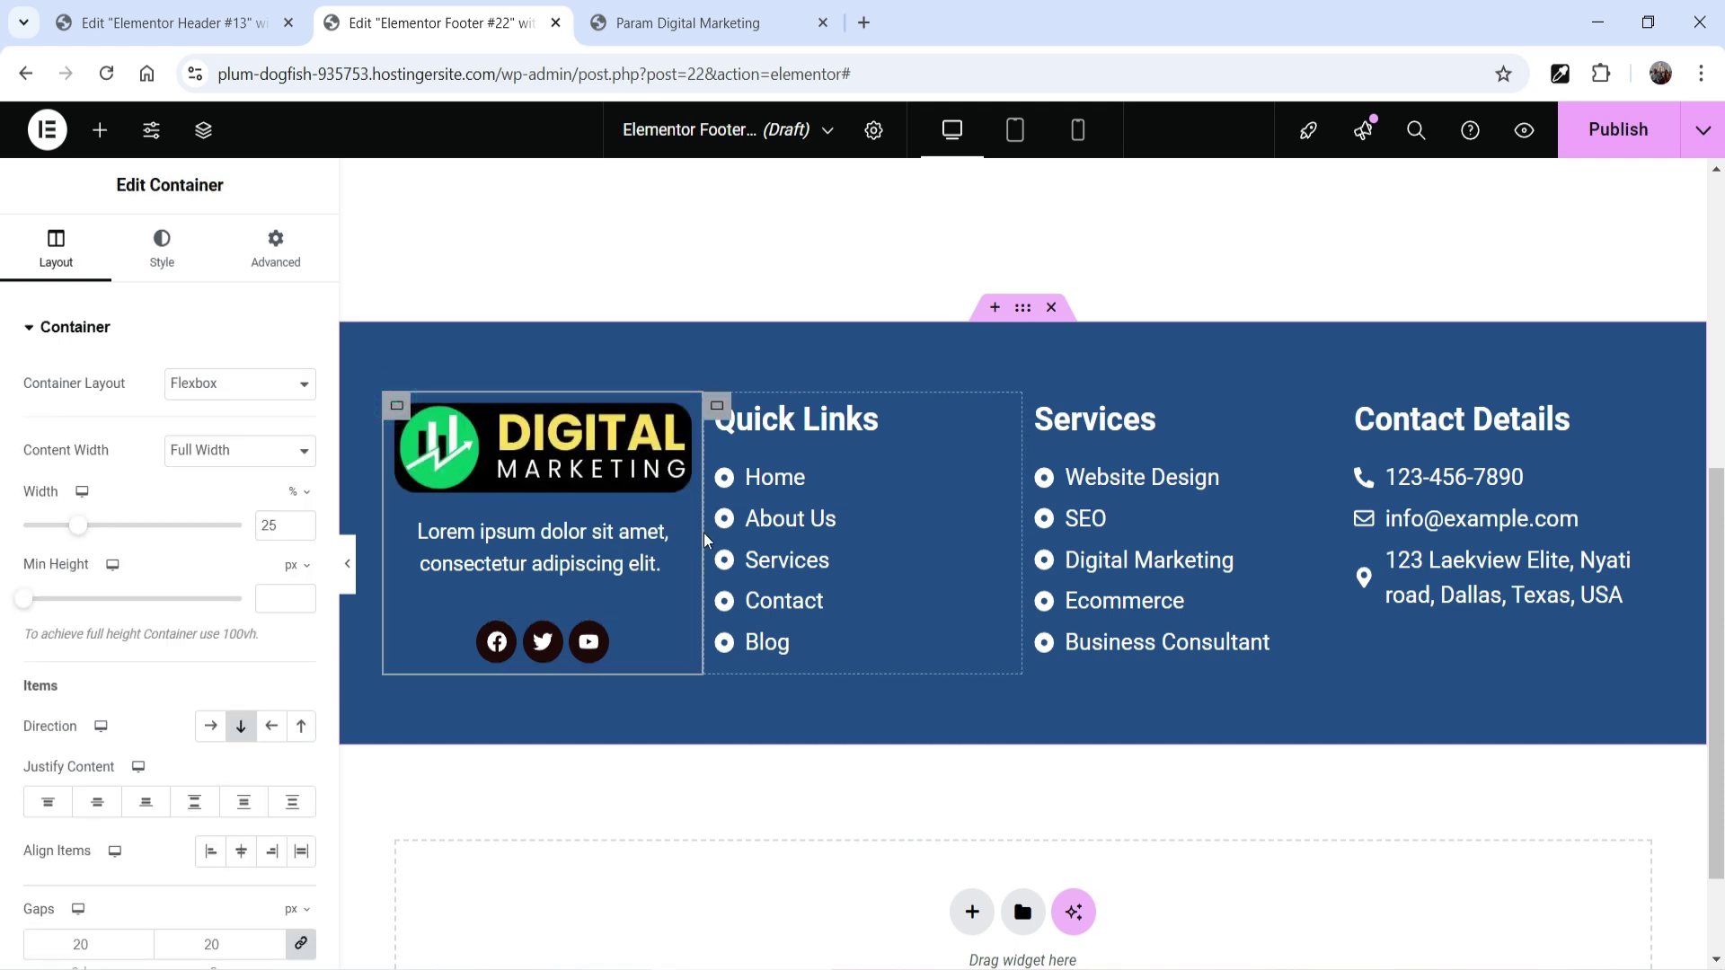
pyautogui.moveTo(706, 539); pyautogui.dragTo(697, 539)
pyautogui.click(709, 406)
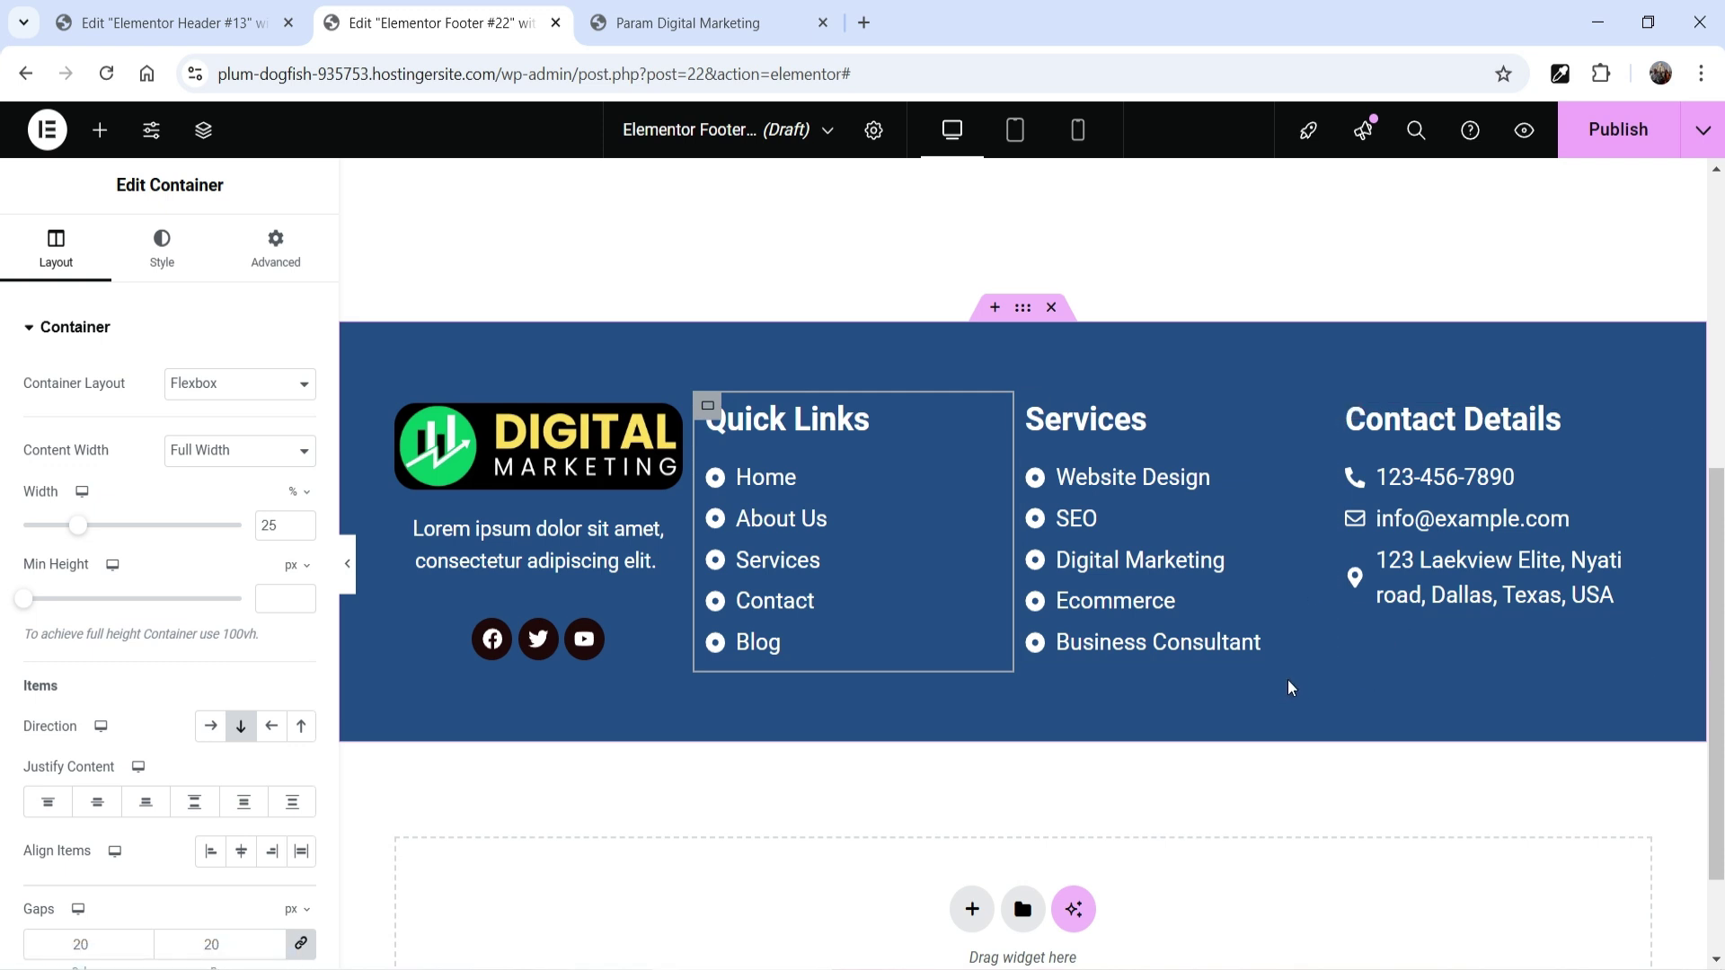
# Step: Add a new single-column container with vertical direction below the blue footer section
pyautogui.scroll(-1, 1060, 738)
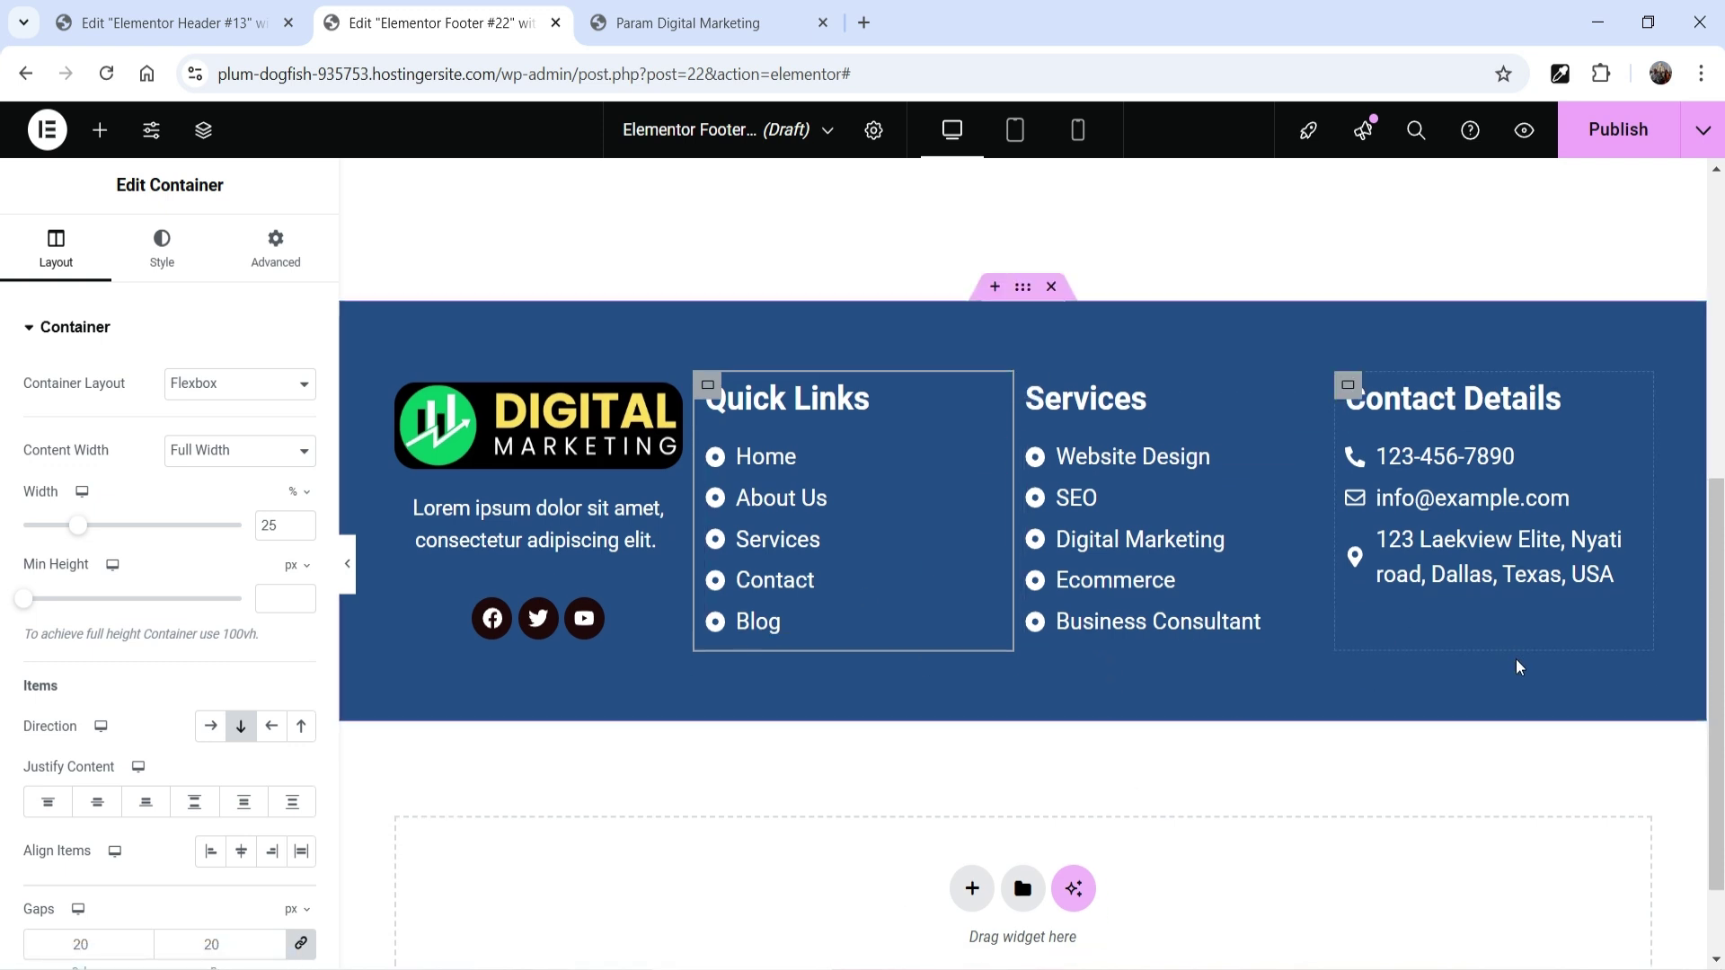
pyautogui.click(972, 888)
pyautogui.scroll(-3, 1078, 772)
pyautogui.click(966, 750)
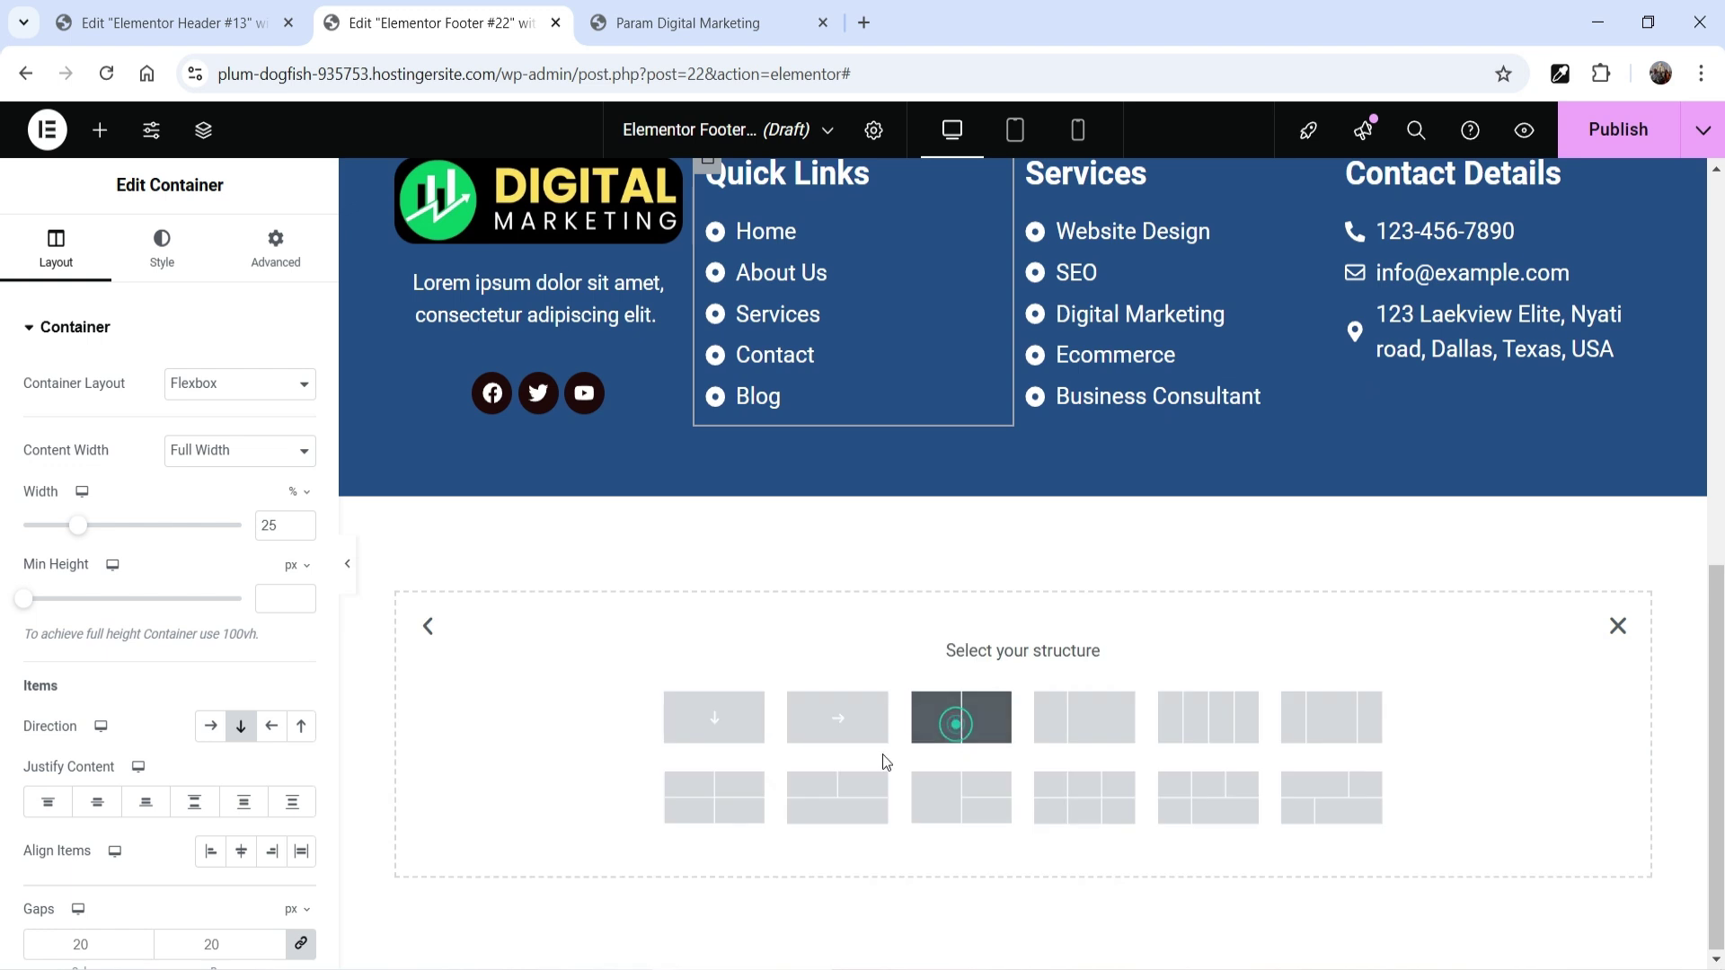
pyautogui.click(709, 716)
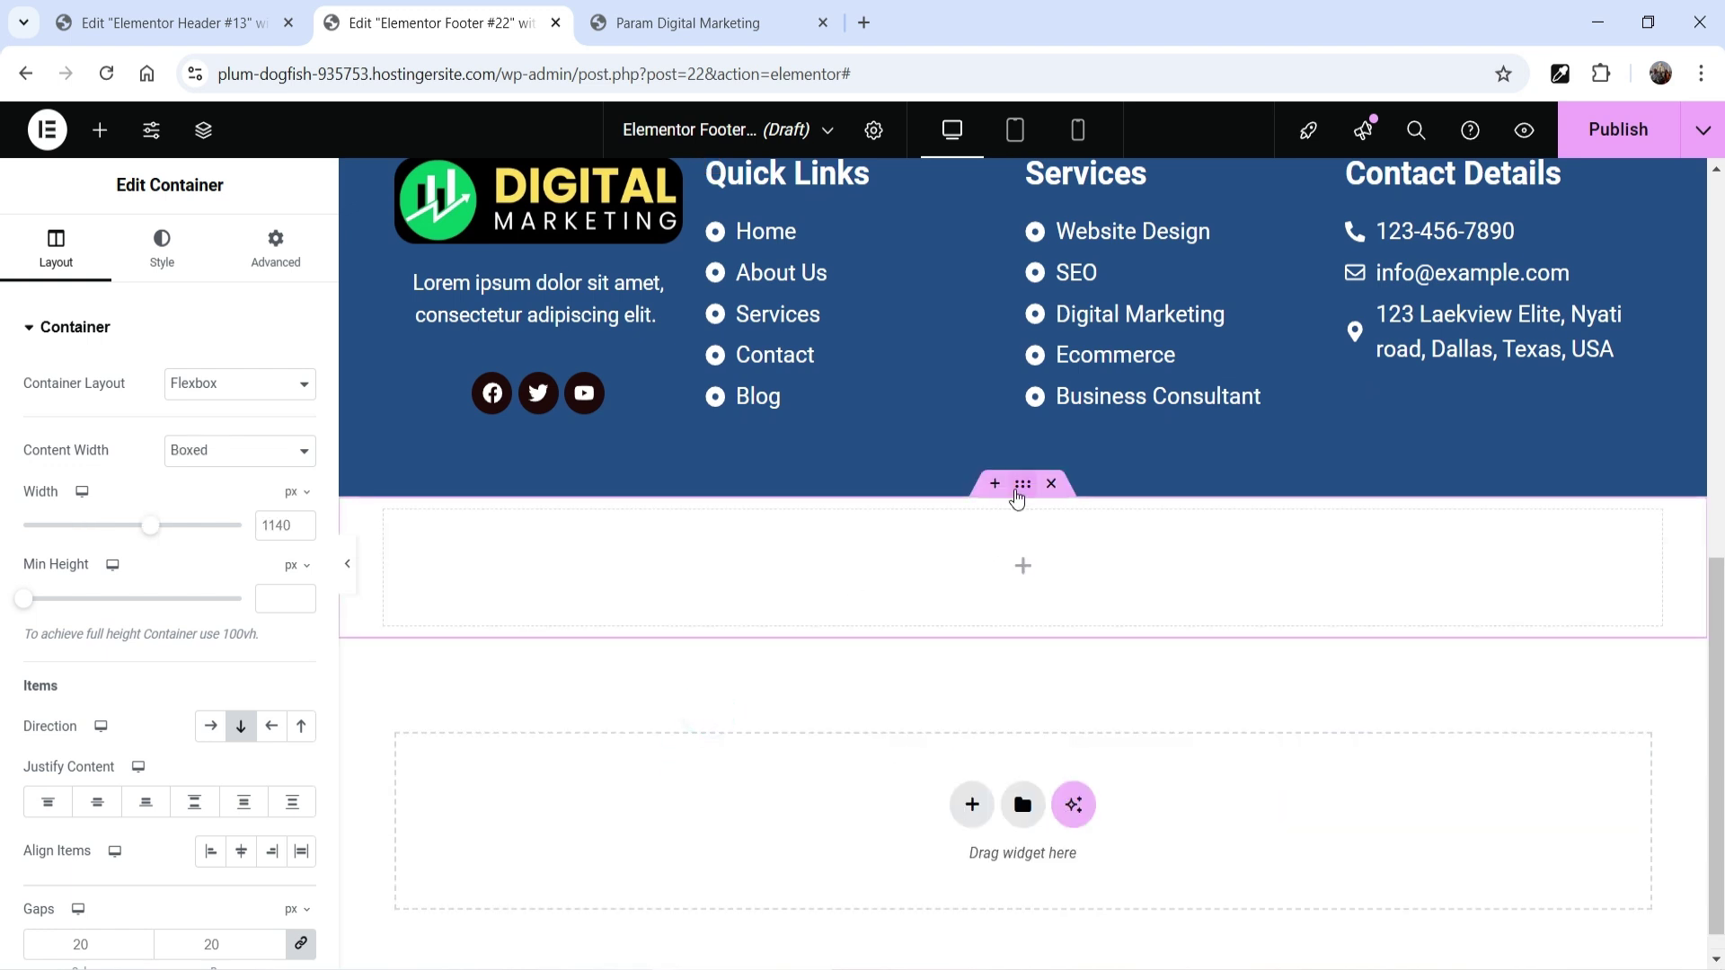
# Step: Give the new container a classic background in black #000000
pyautogui.click(162, 245)
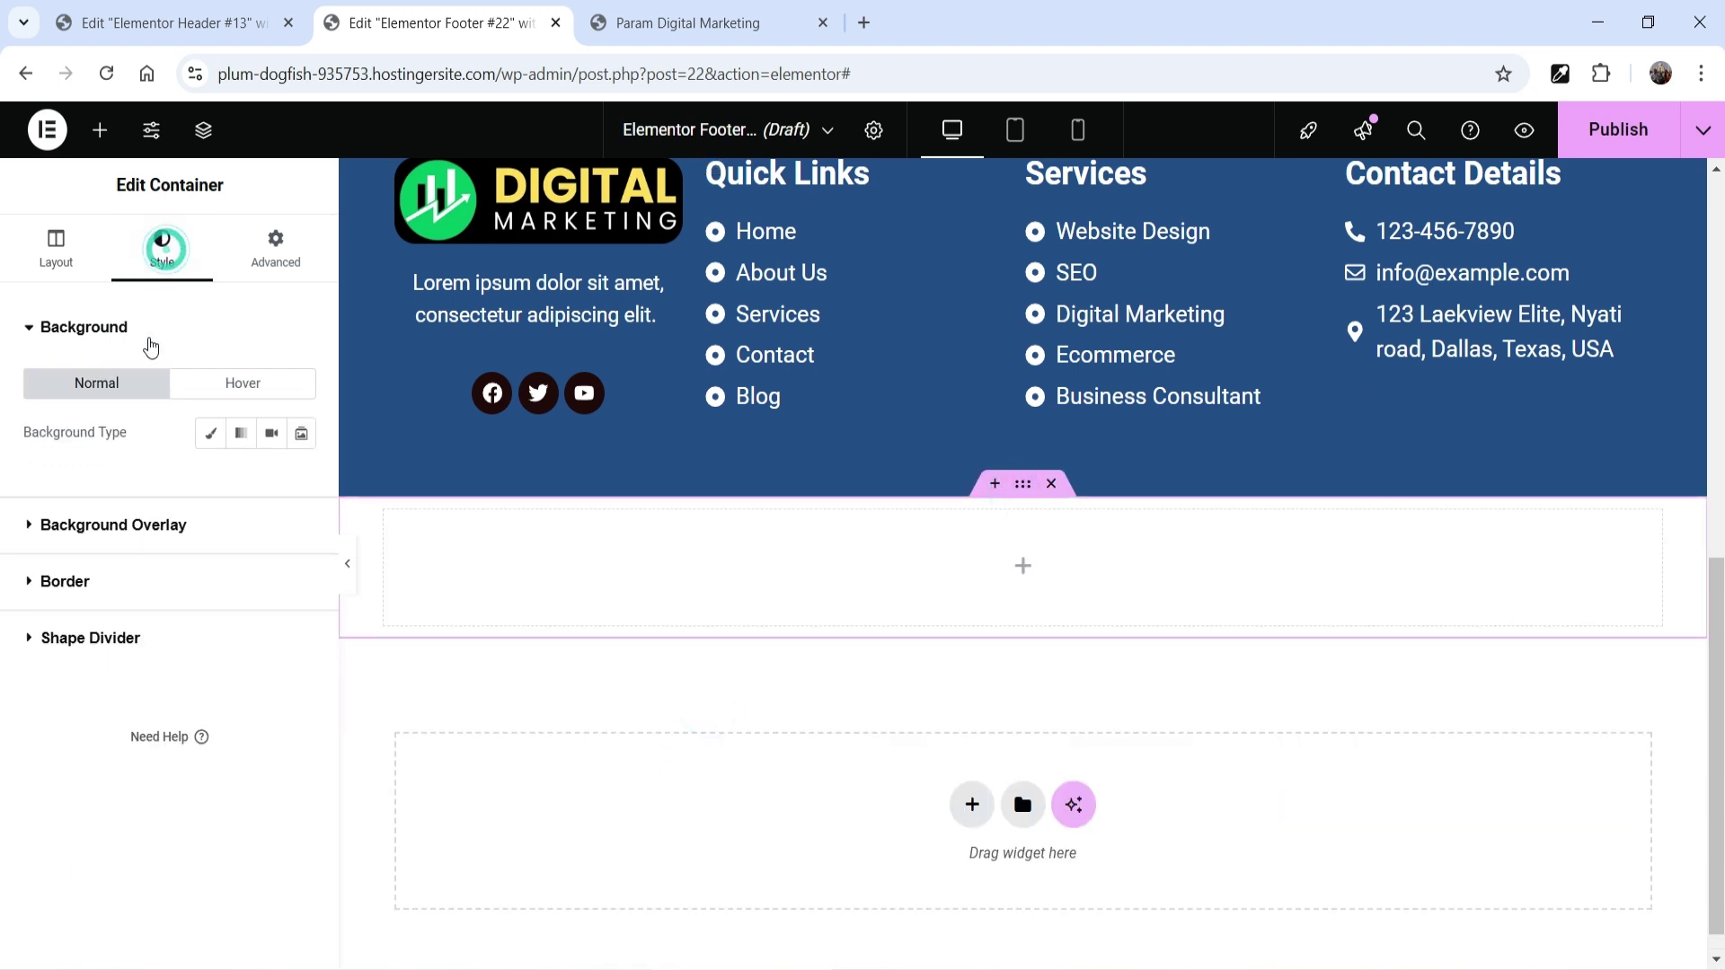
pyautogui.click(209, 436)
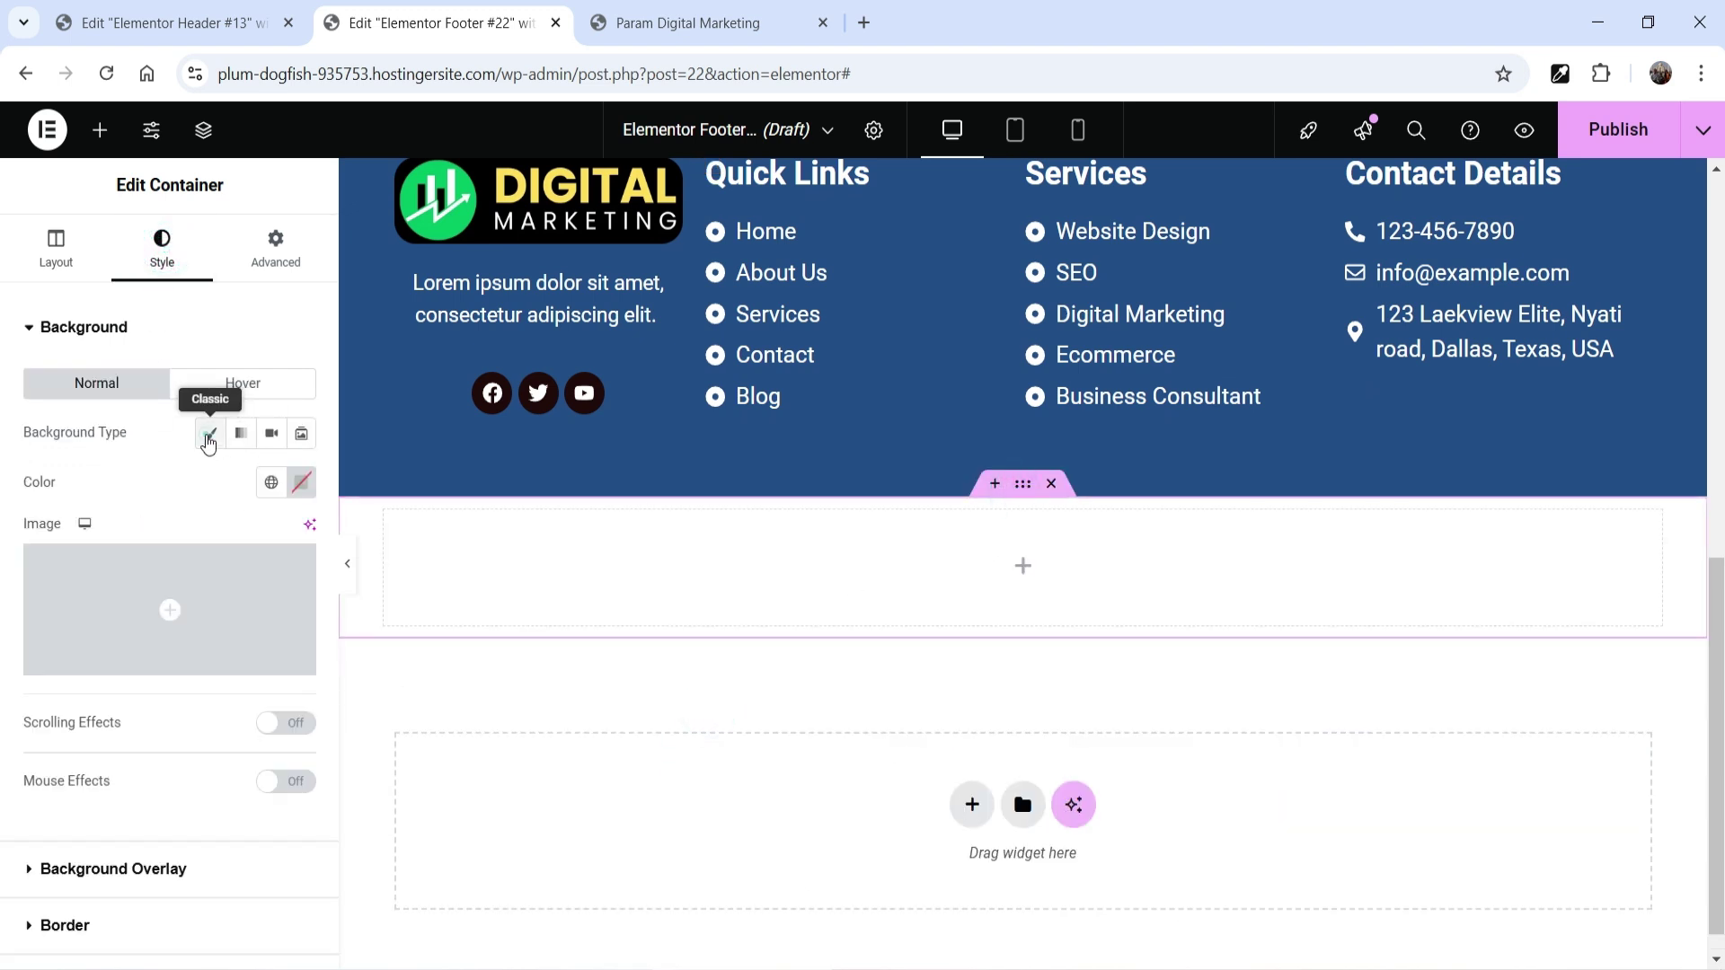
pyautogui.click(301, 482)
pyautogui.click(192, 755)
pyautogui.moveTo(192, 758); pyautogui.dragTo(180, 761)
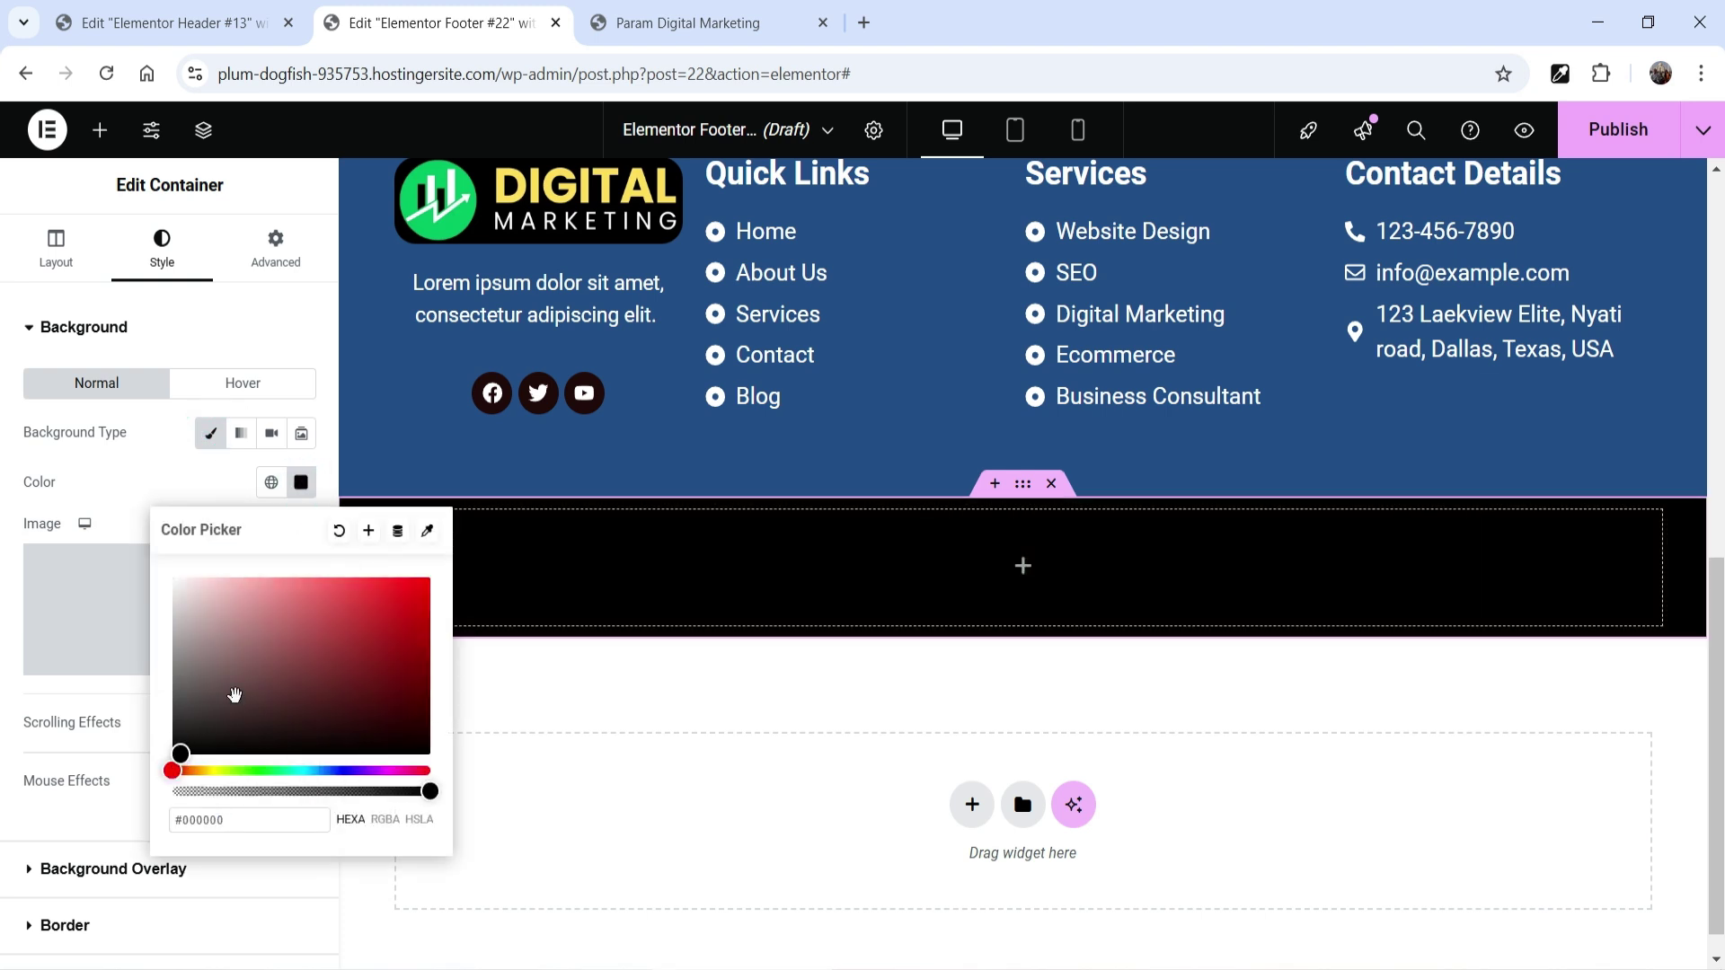
# Step: Place a Heading widget in the black container and centre its text
pyautogui.click(1027, 570)
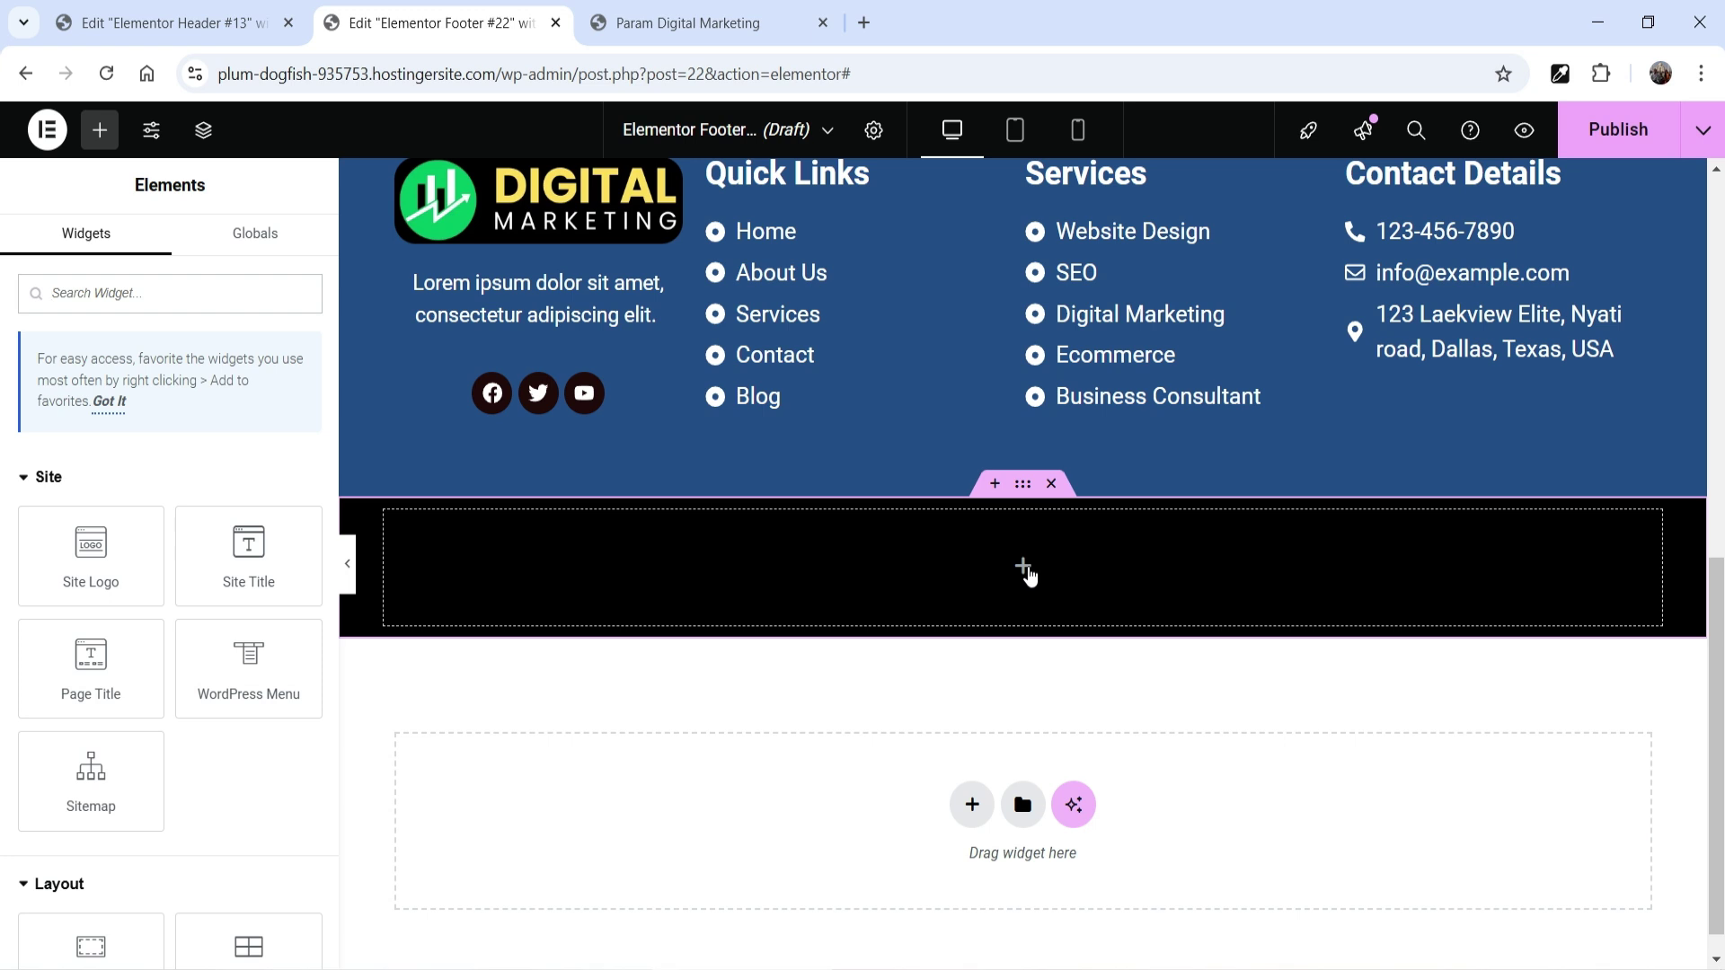
pyautogui.scroll(-5, 171, 566)
pyautogui.moveTo(71, 675); pyautogui.dragTo(897, 584)
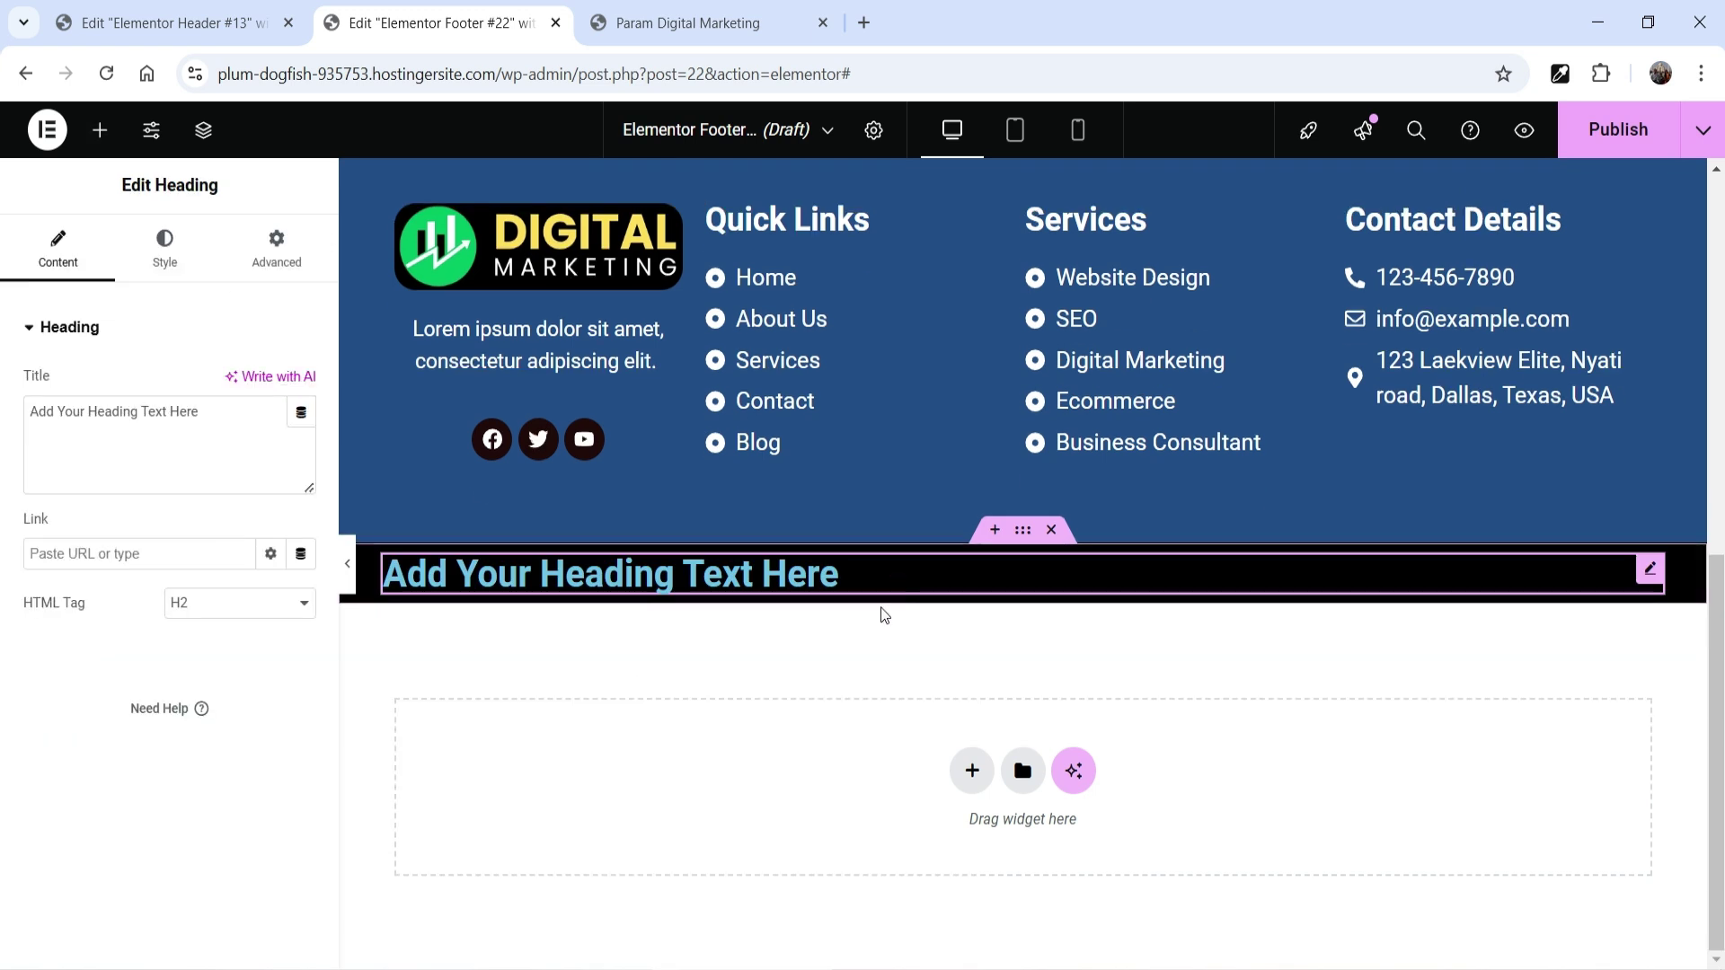
pyautogui.click(169, 254)
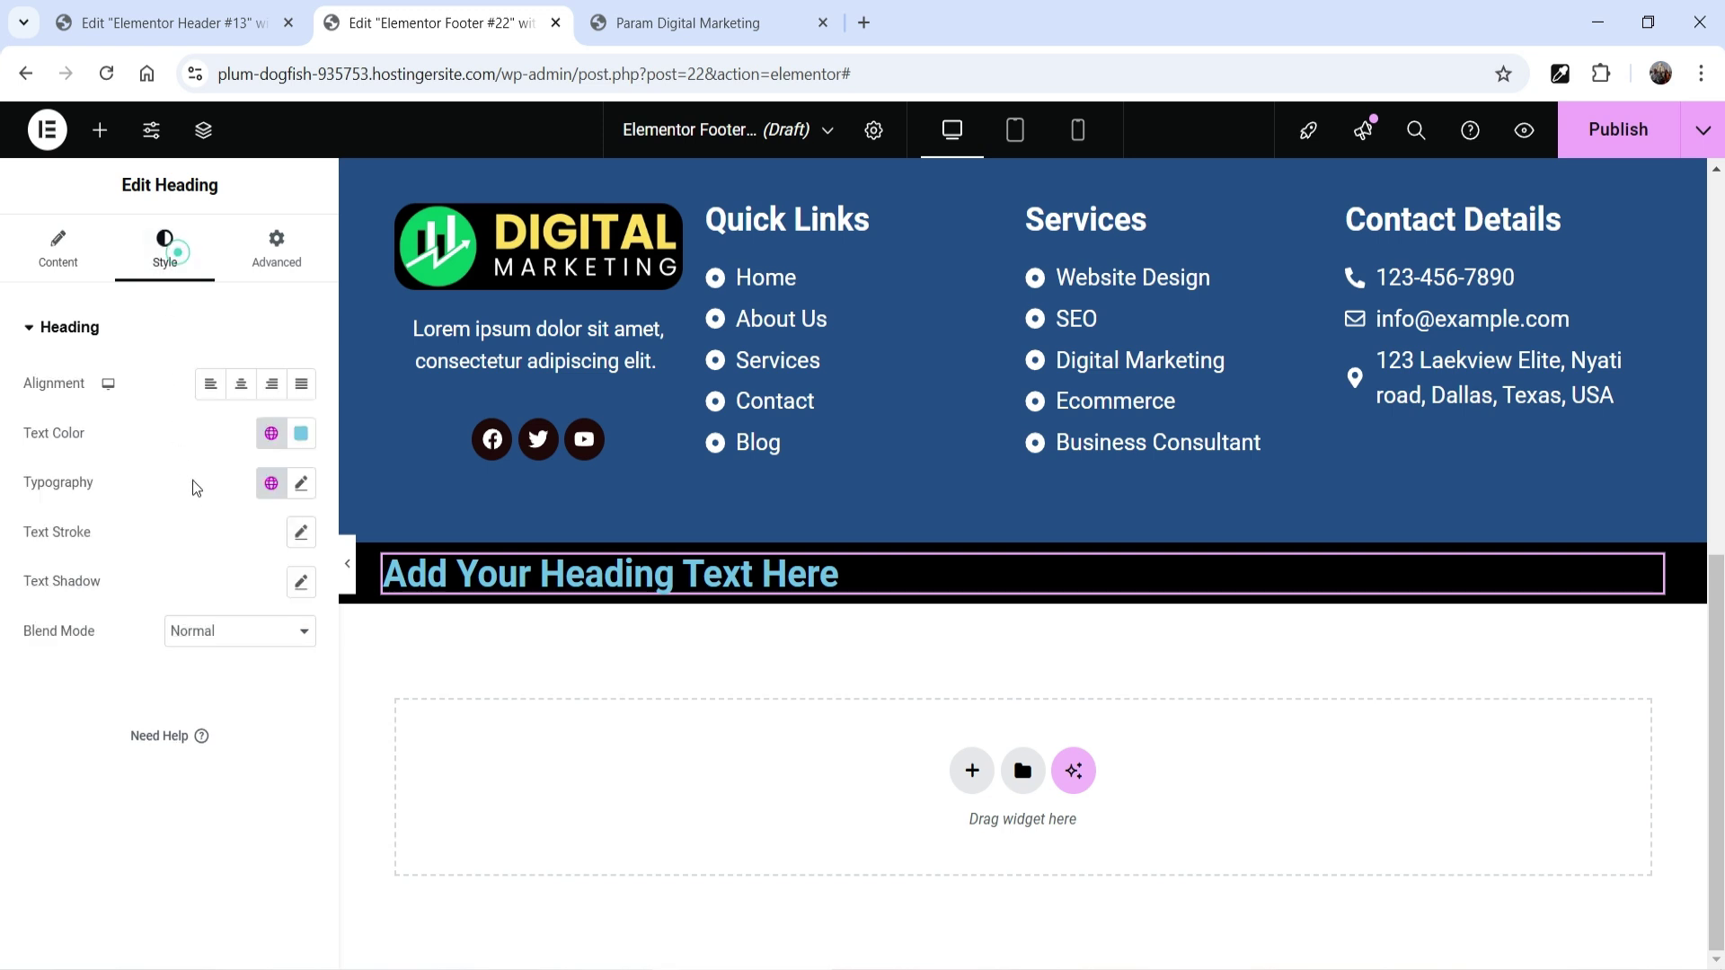
pyautogui.click(241, 385)
# Step: Set the heading's HTML tag to p and replace its title with "&copy; All Rights Reserved."
pyautogui.click(57, 250)
pyautogui.click(207, 603)
pyautogui.click(200, 864)
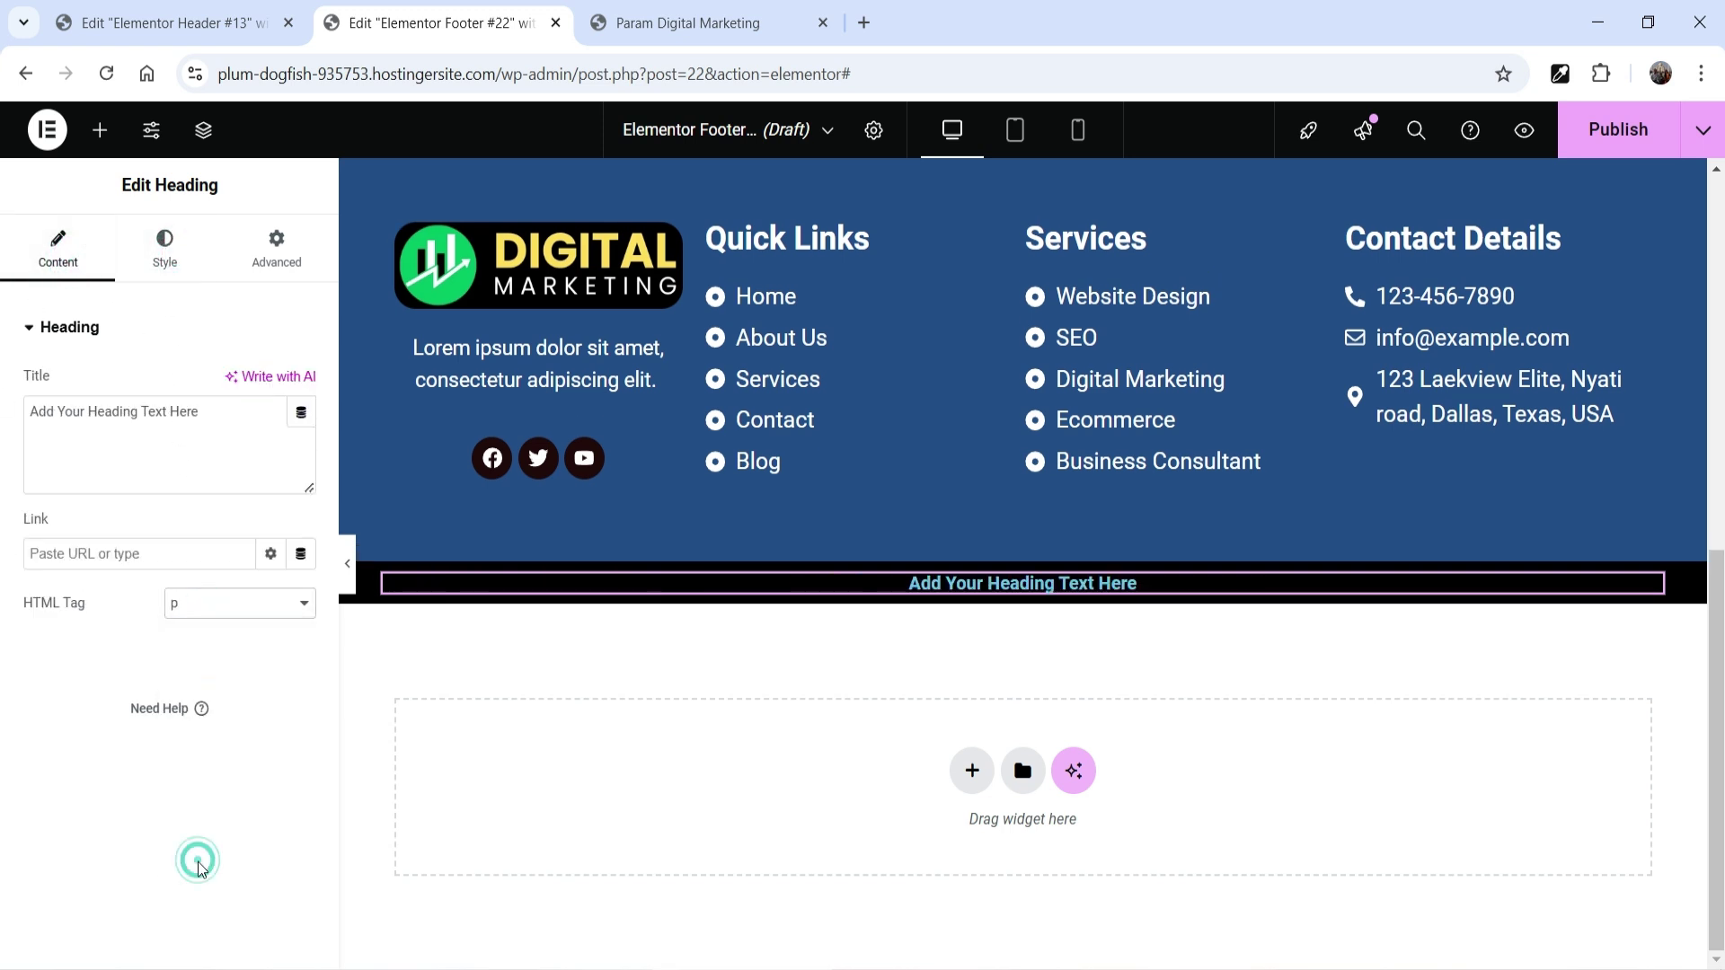
pyautogui.moveTo(247, 409); pyautogui.dragTo(5, 414)
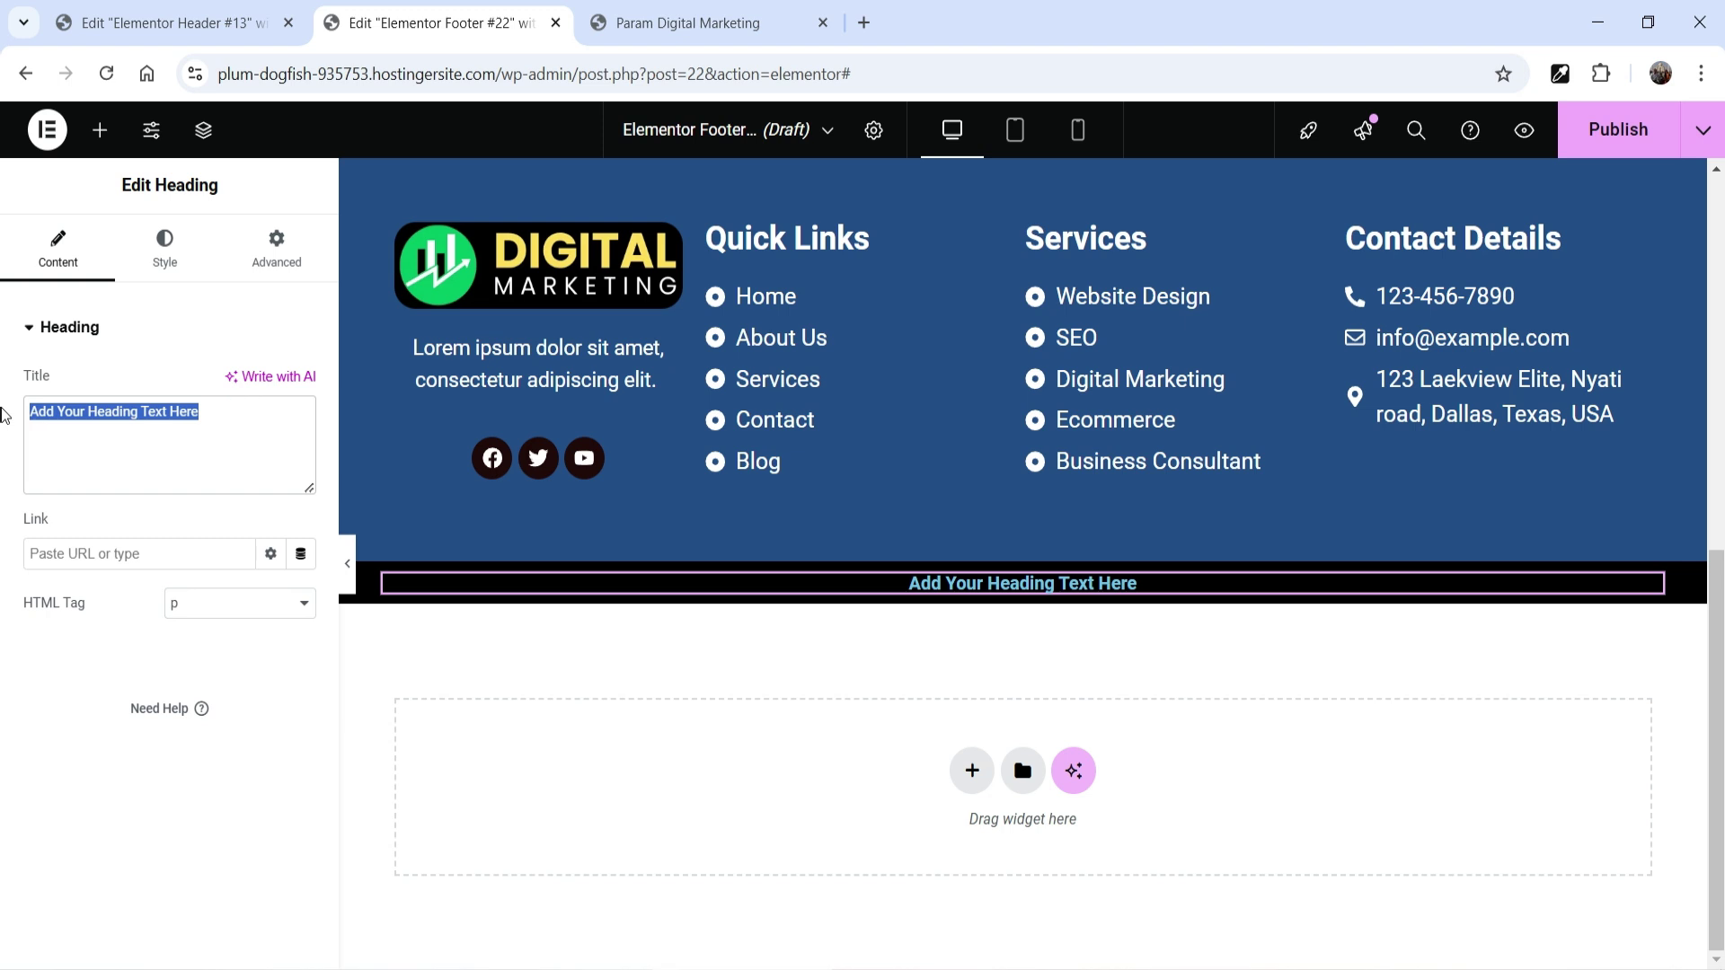
pyautogui.write('&copy; All Rights Reserved.')
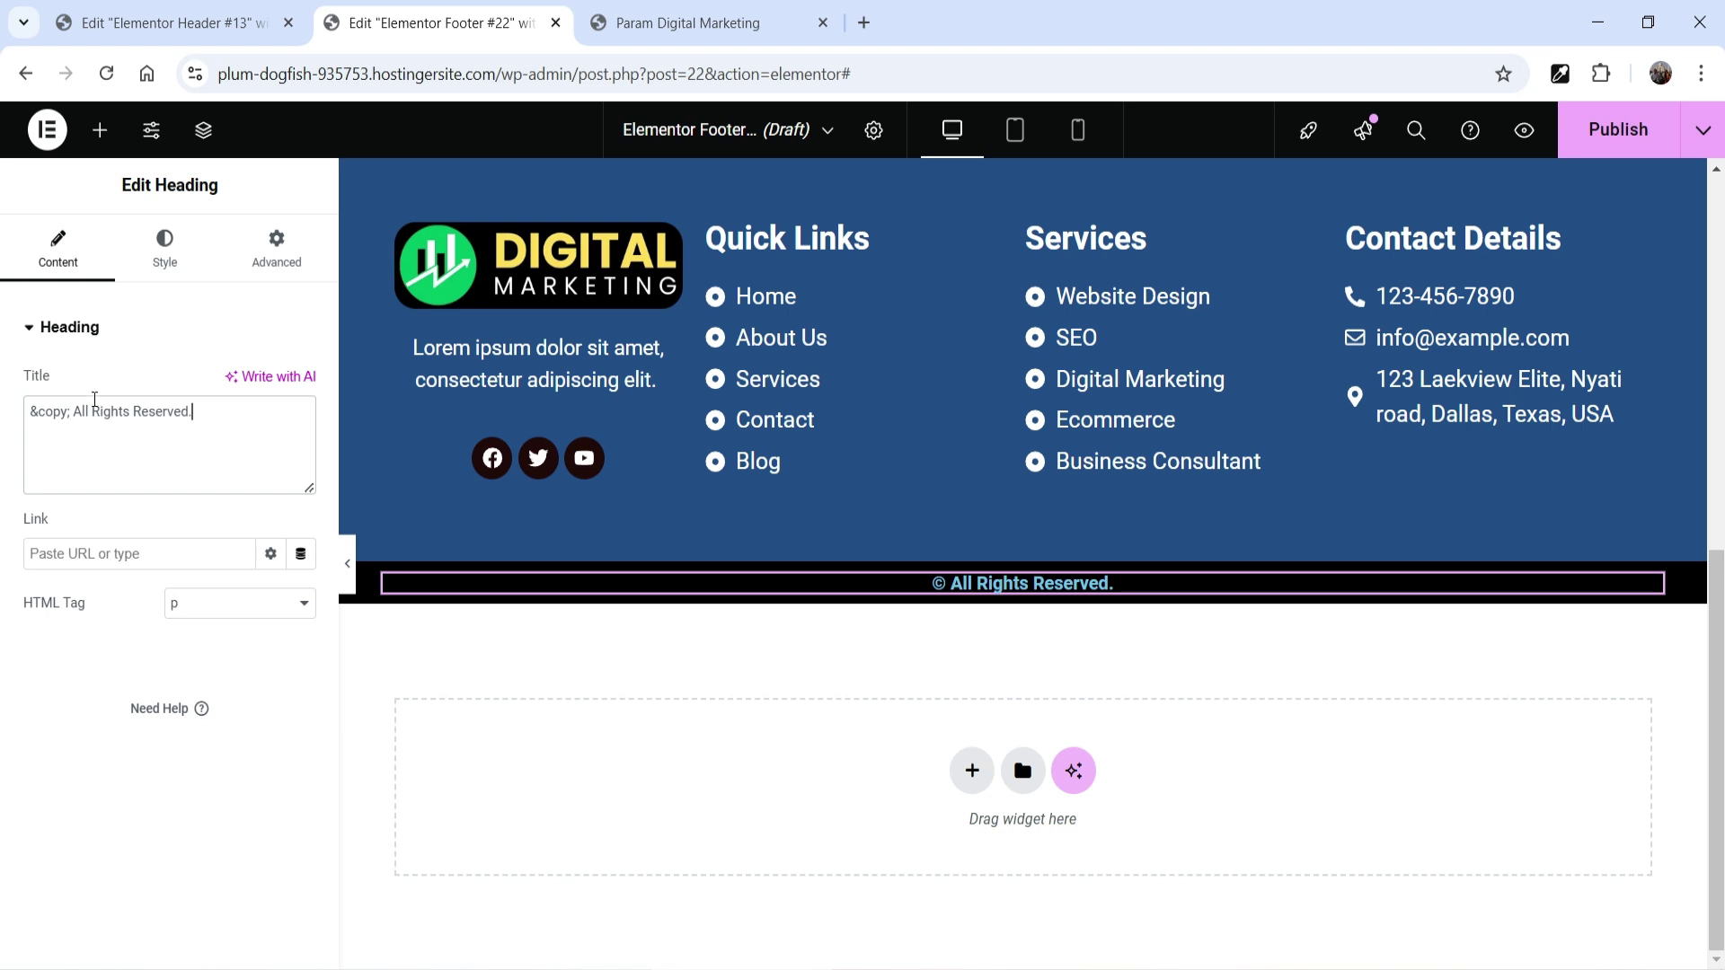
# Step: Unlink the copyright heading's padding values and set the top and bottom padding to 10 px
pyautogui.click(289, 251)
pyautogui.click(302, 503)
pyautogui.click(34, 492)
pyautogui.write('10')
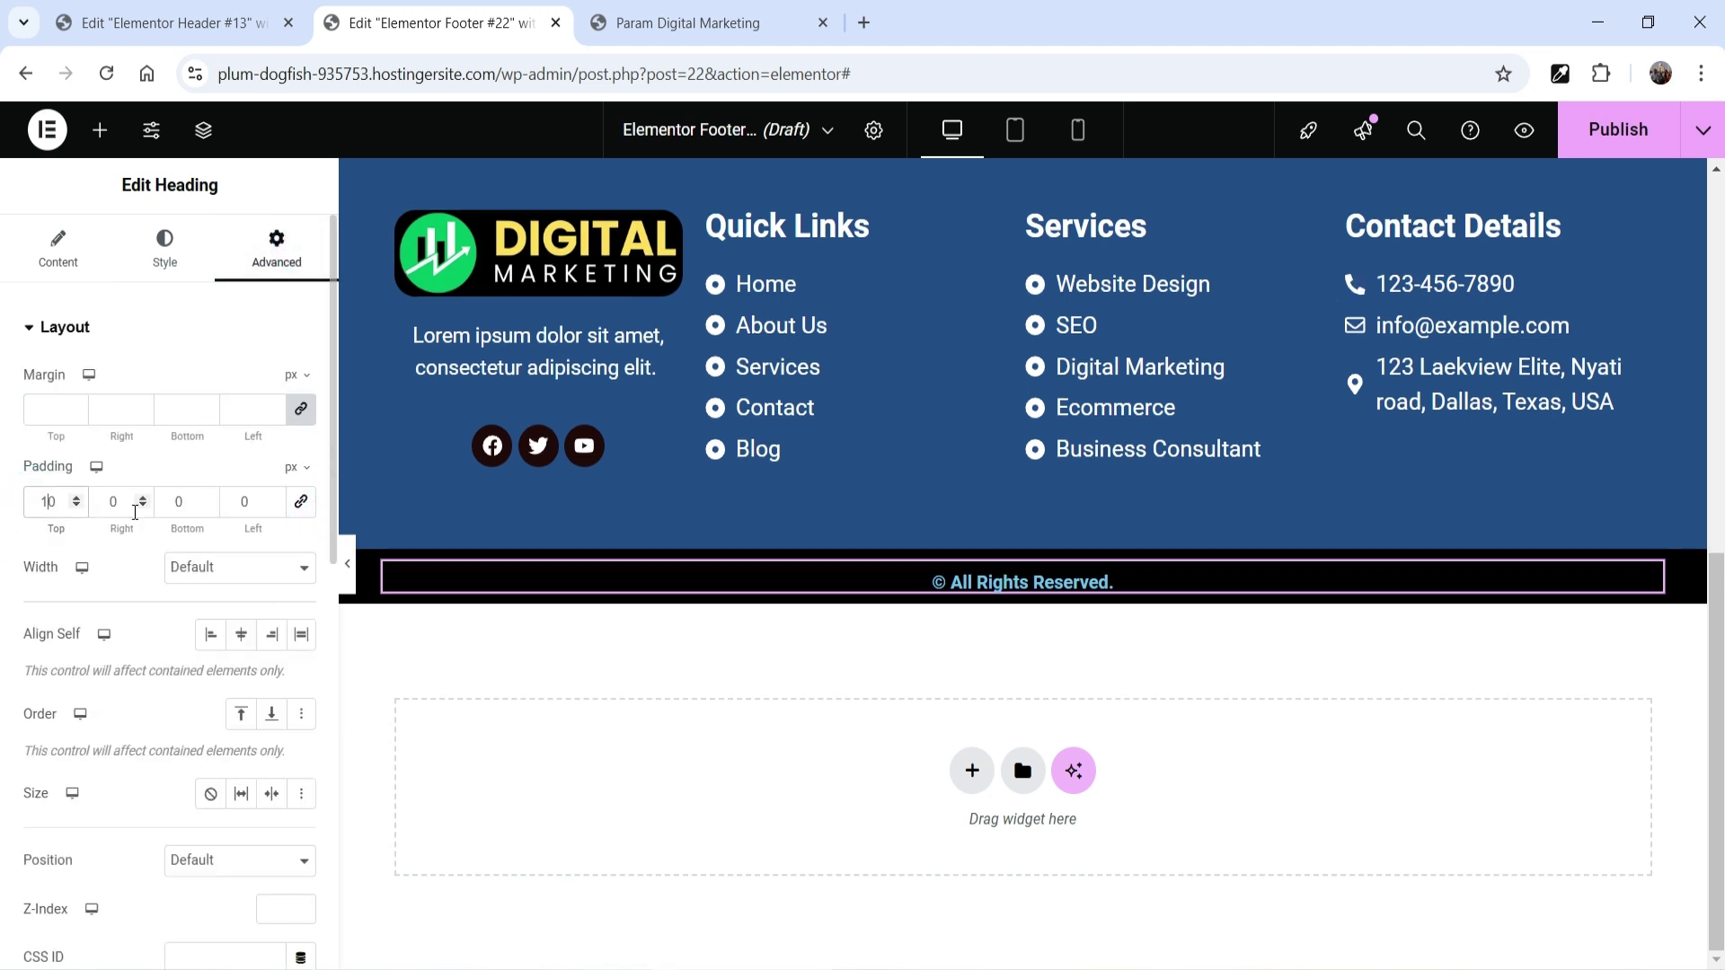
pyautogui.click(170, 505)
pyautogui.write('1')
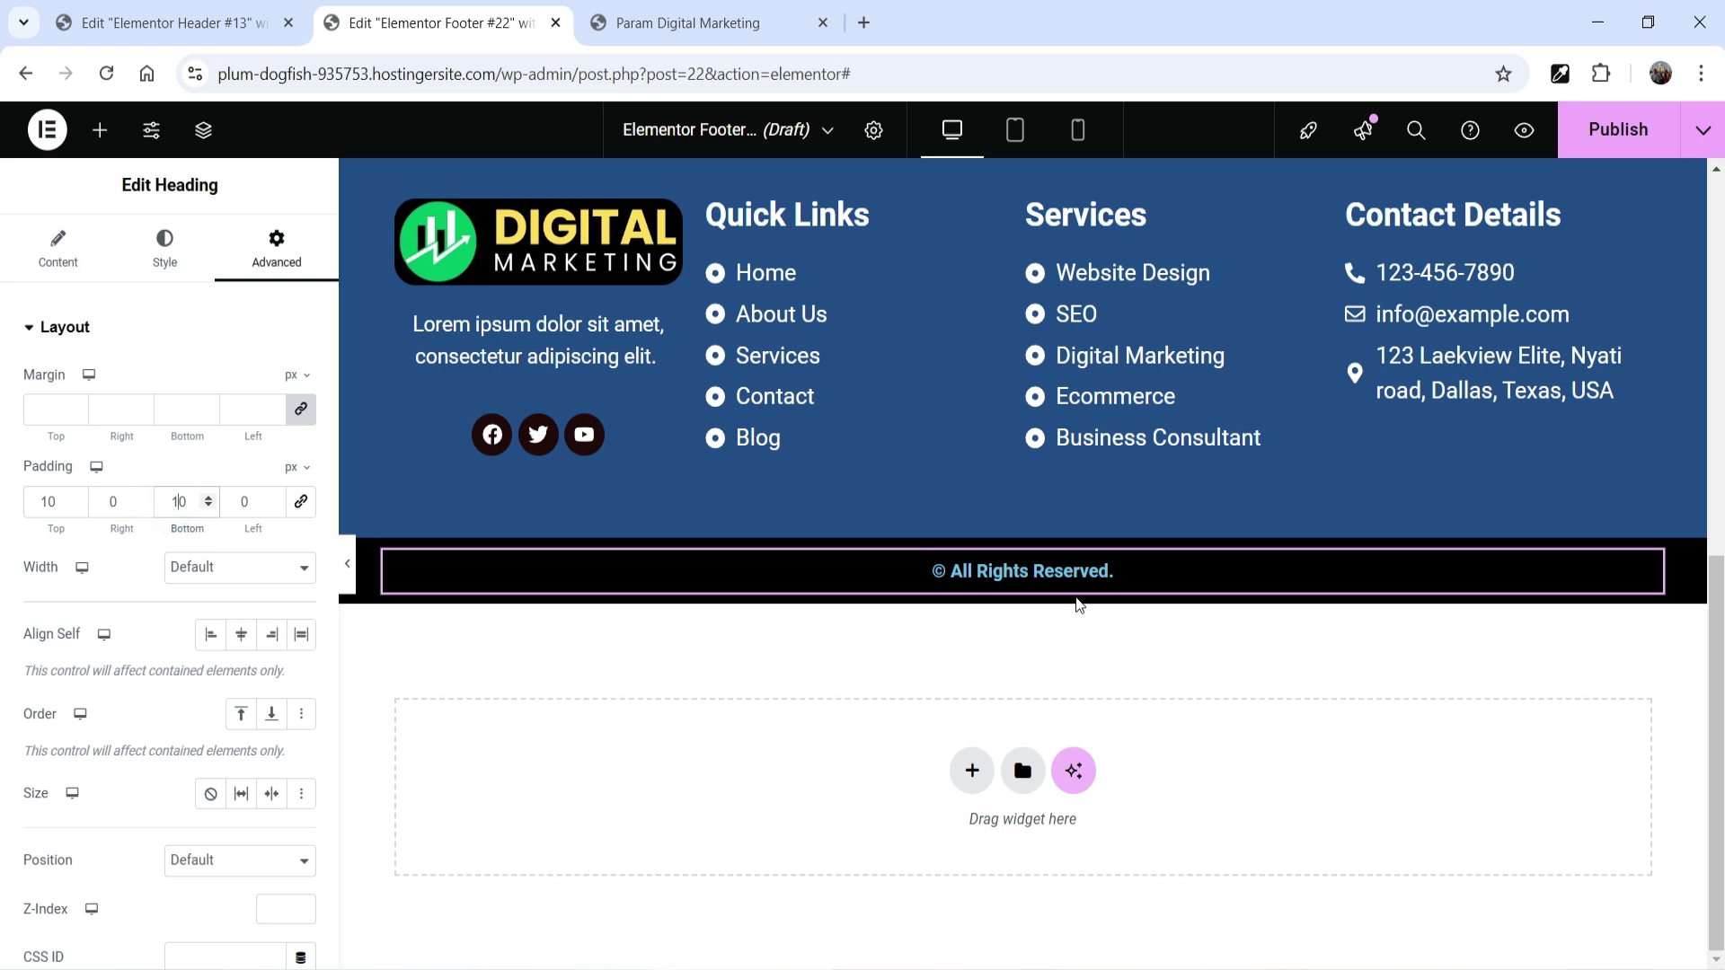
# Step: Set the copyright heading's text colour to the global White
pyautogui.click(187, 239)
pyautogui.click(271, 434)
pyautogui.click(142, 728)
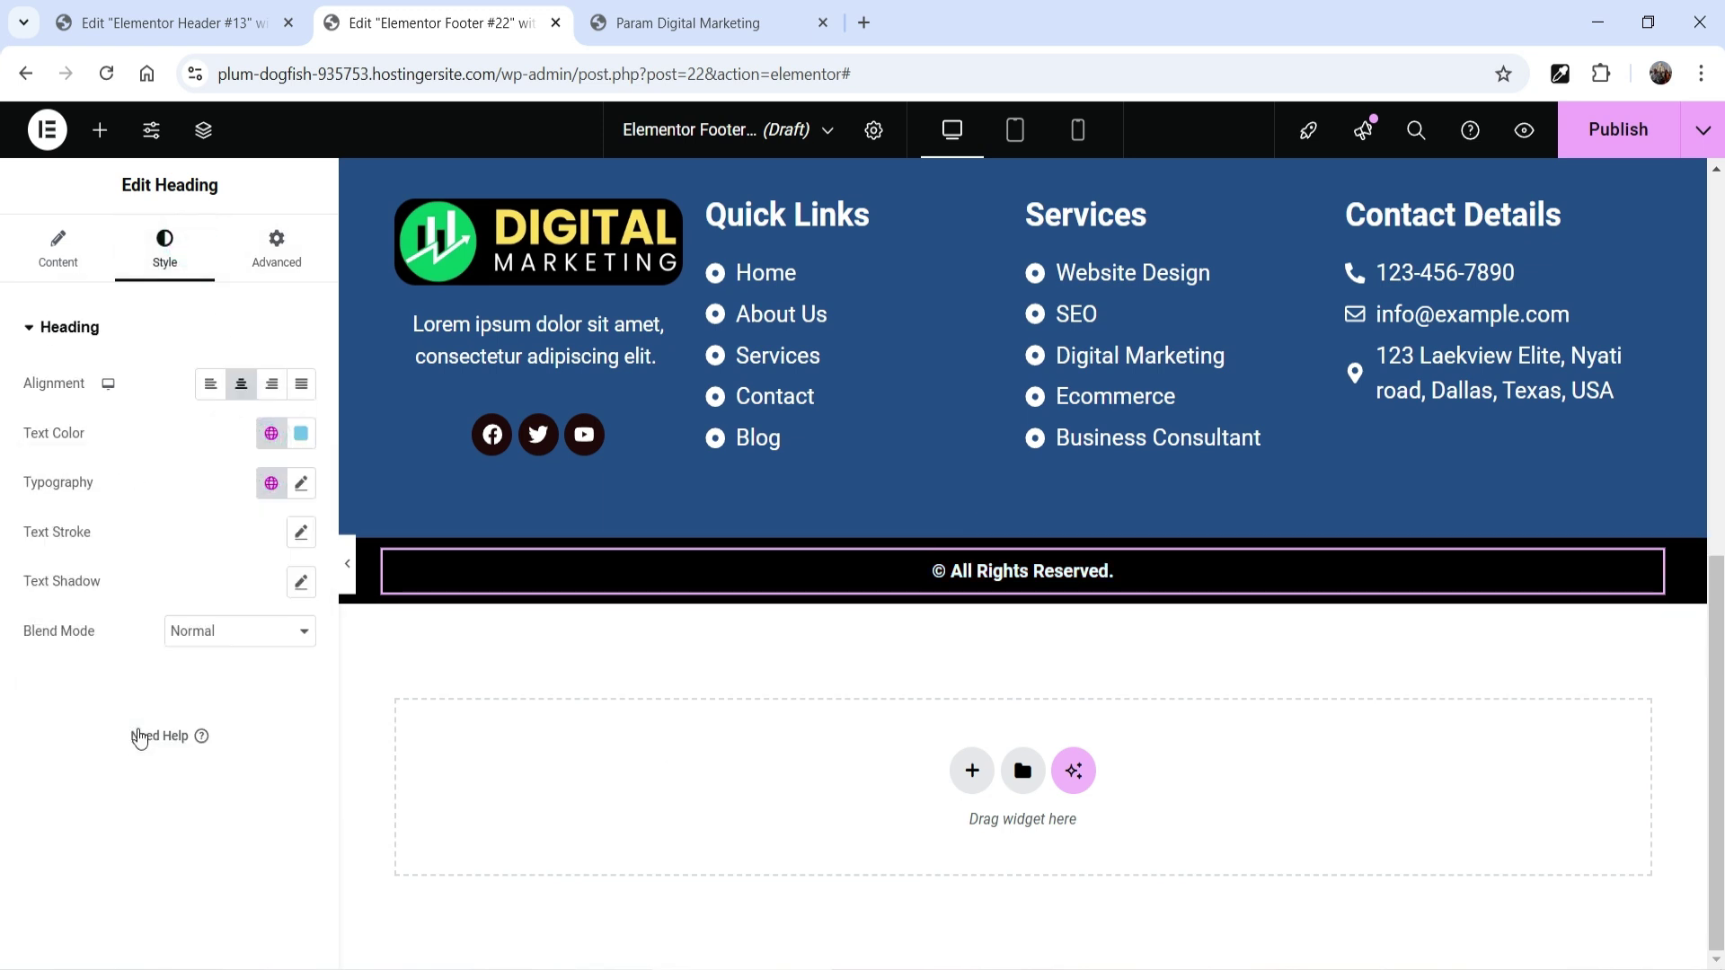
# Step: Set the copyright heading's font weight to 400 (Normal)
pyautogui.click(301, 483)
pyautogui.click(203, 719)
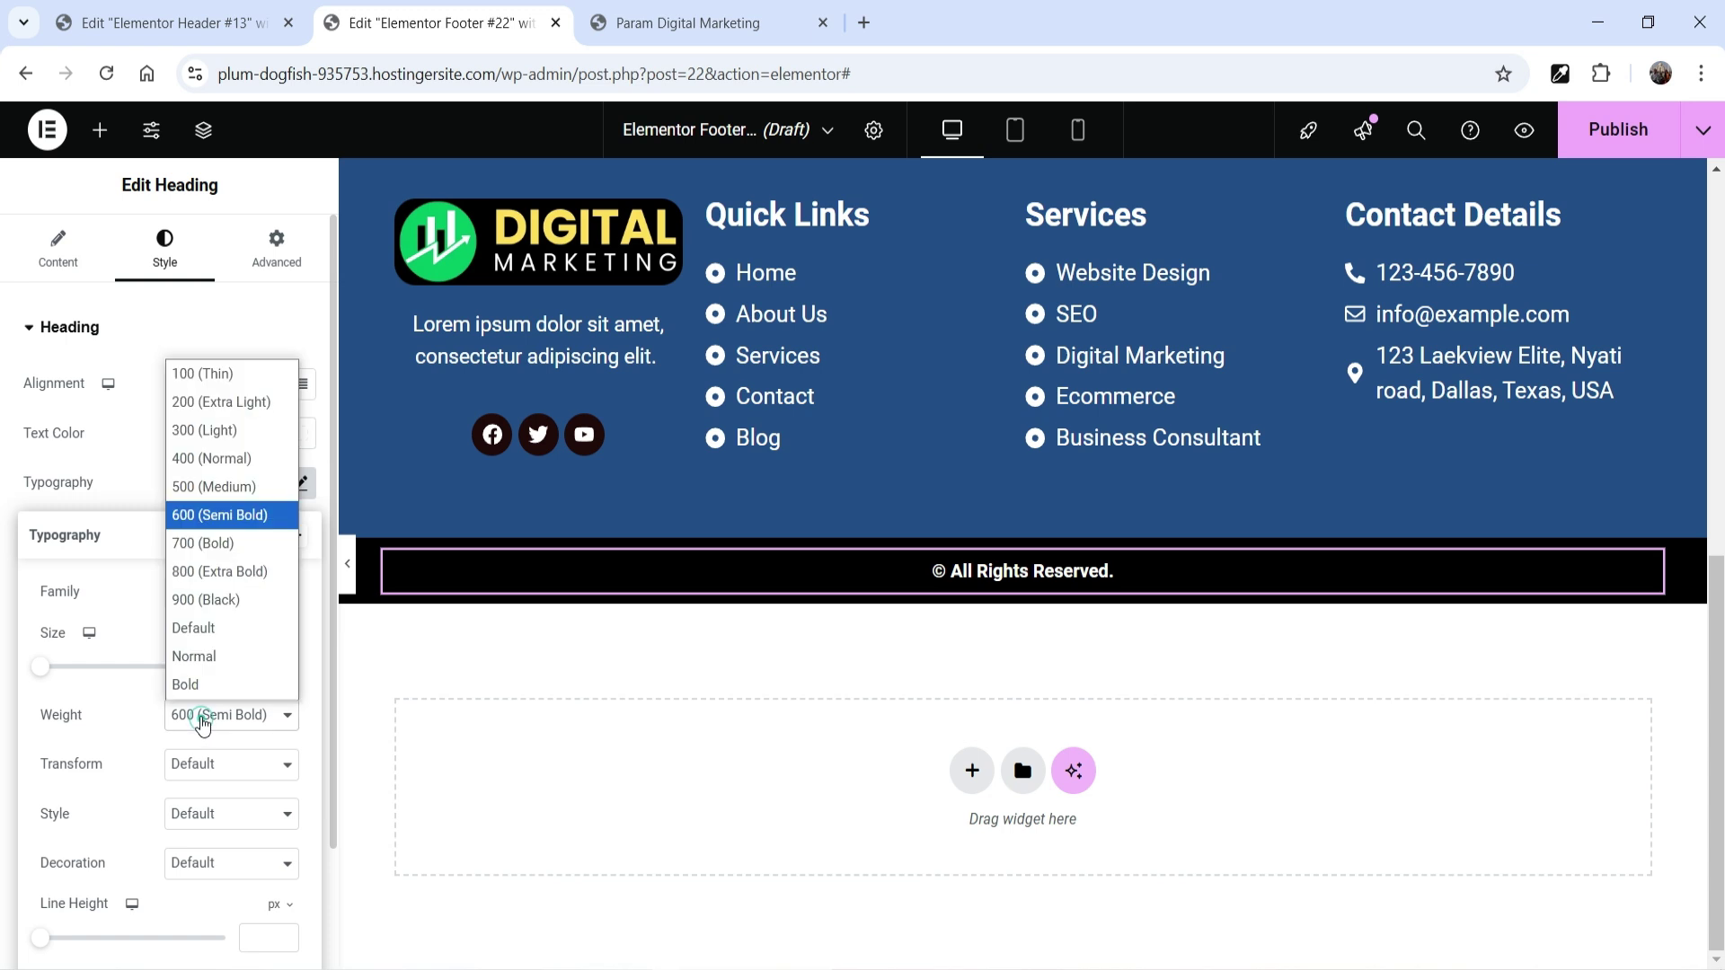
pyautogui.click(204, 458)
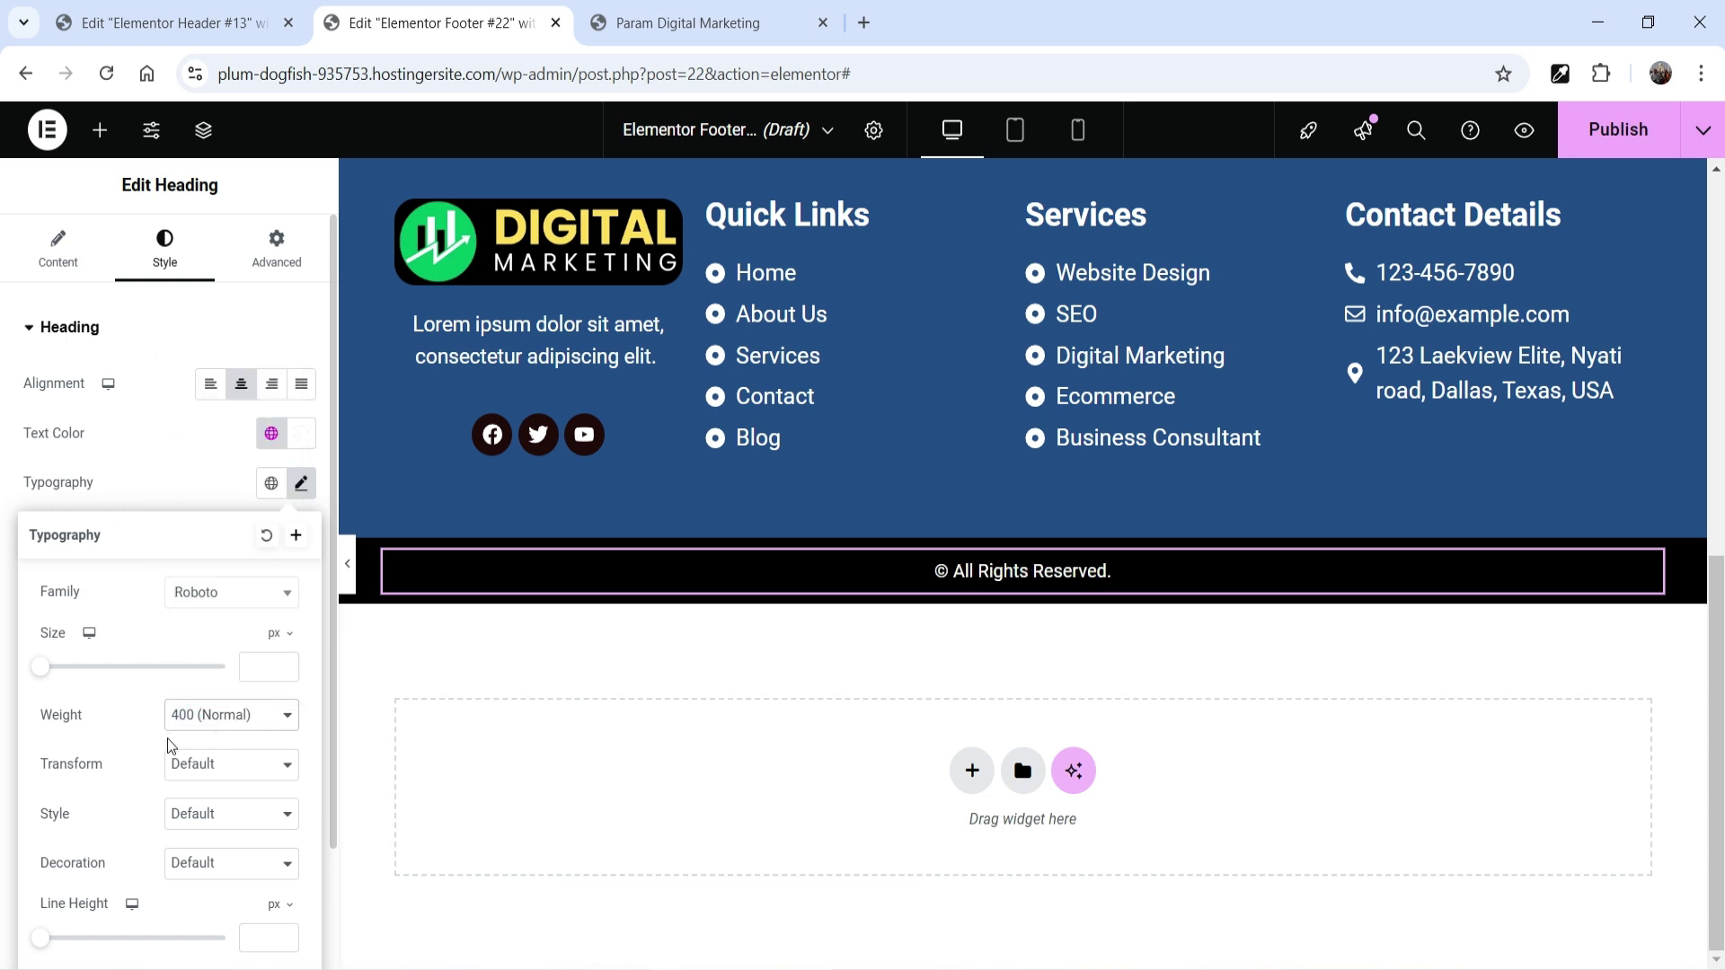
pyautogui.click(171, 483)
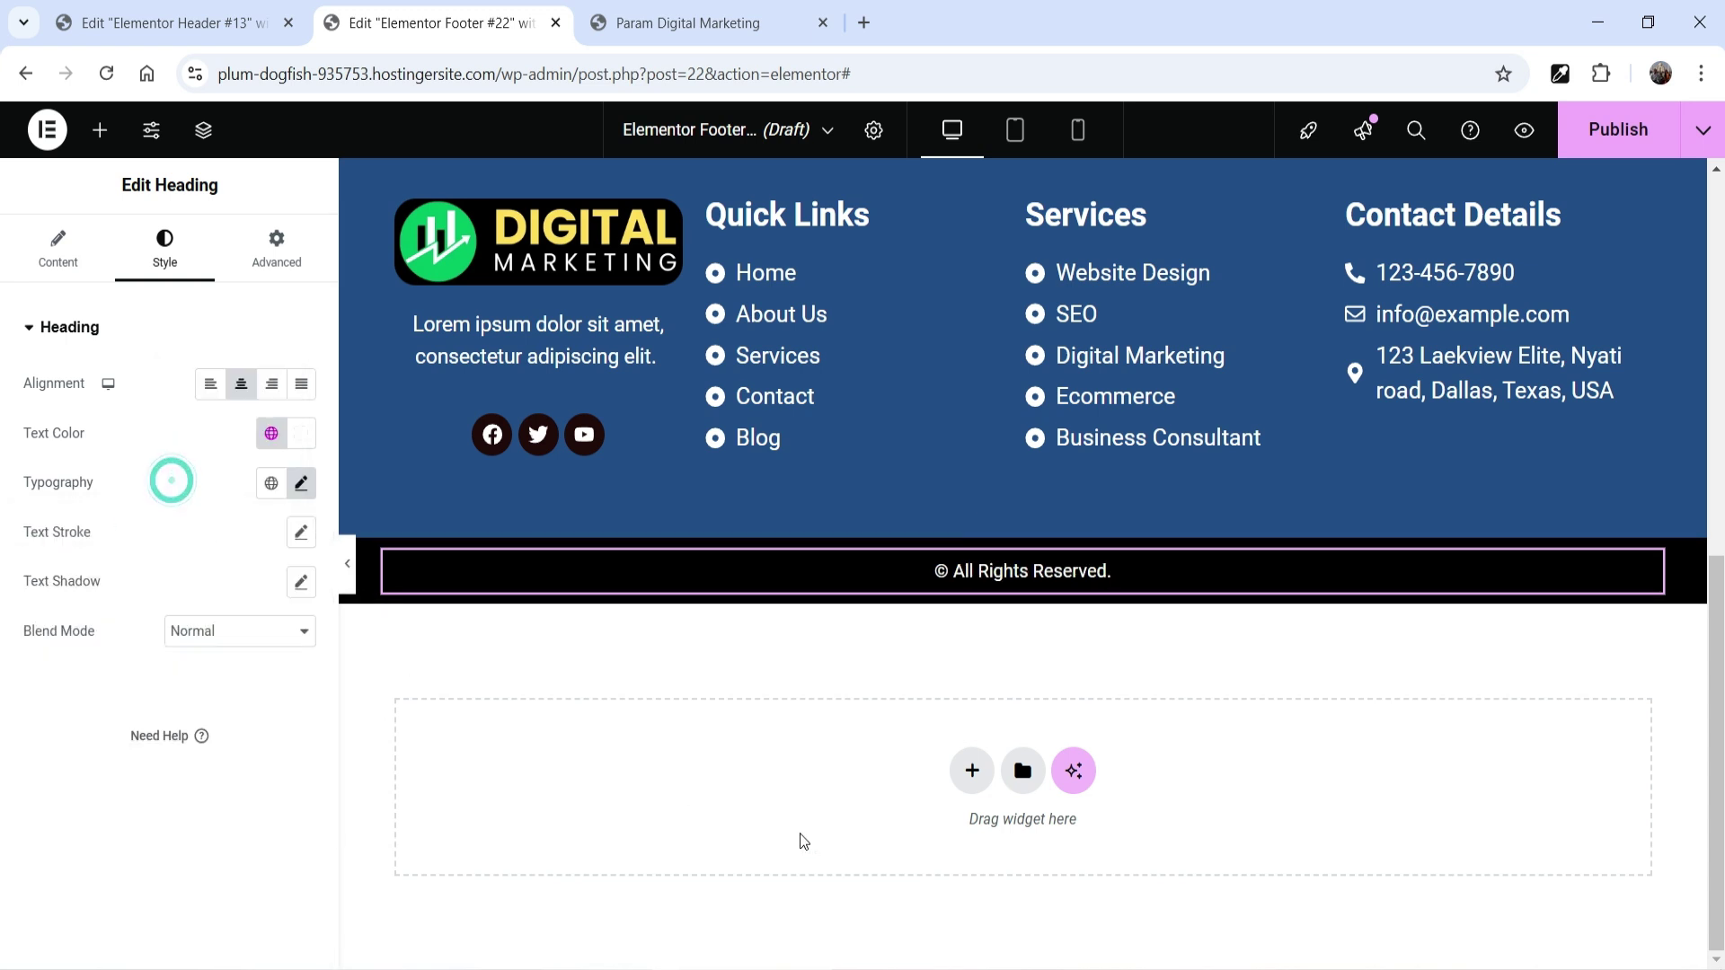
# Step: Review the whole footer on desktop without the editing panel, and its layout in the tablet and mobile portrait views
pyautogui.scroll(2, 799, 842)
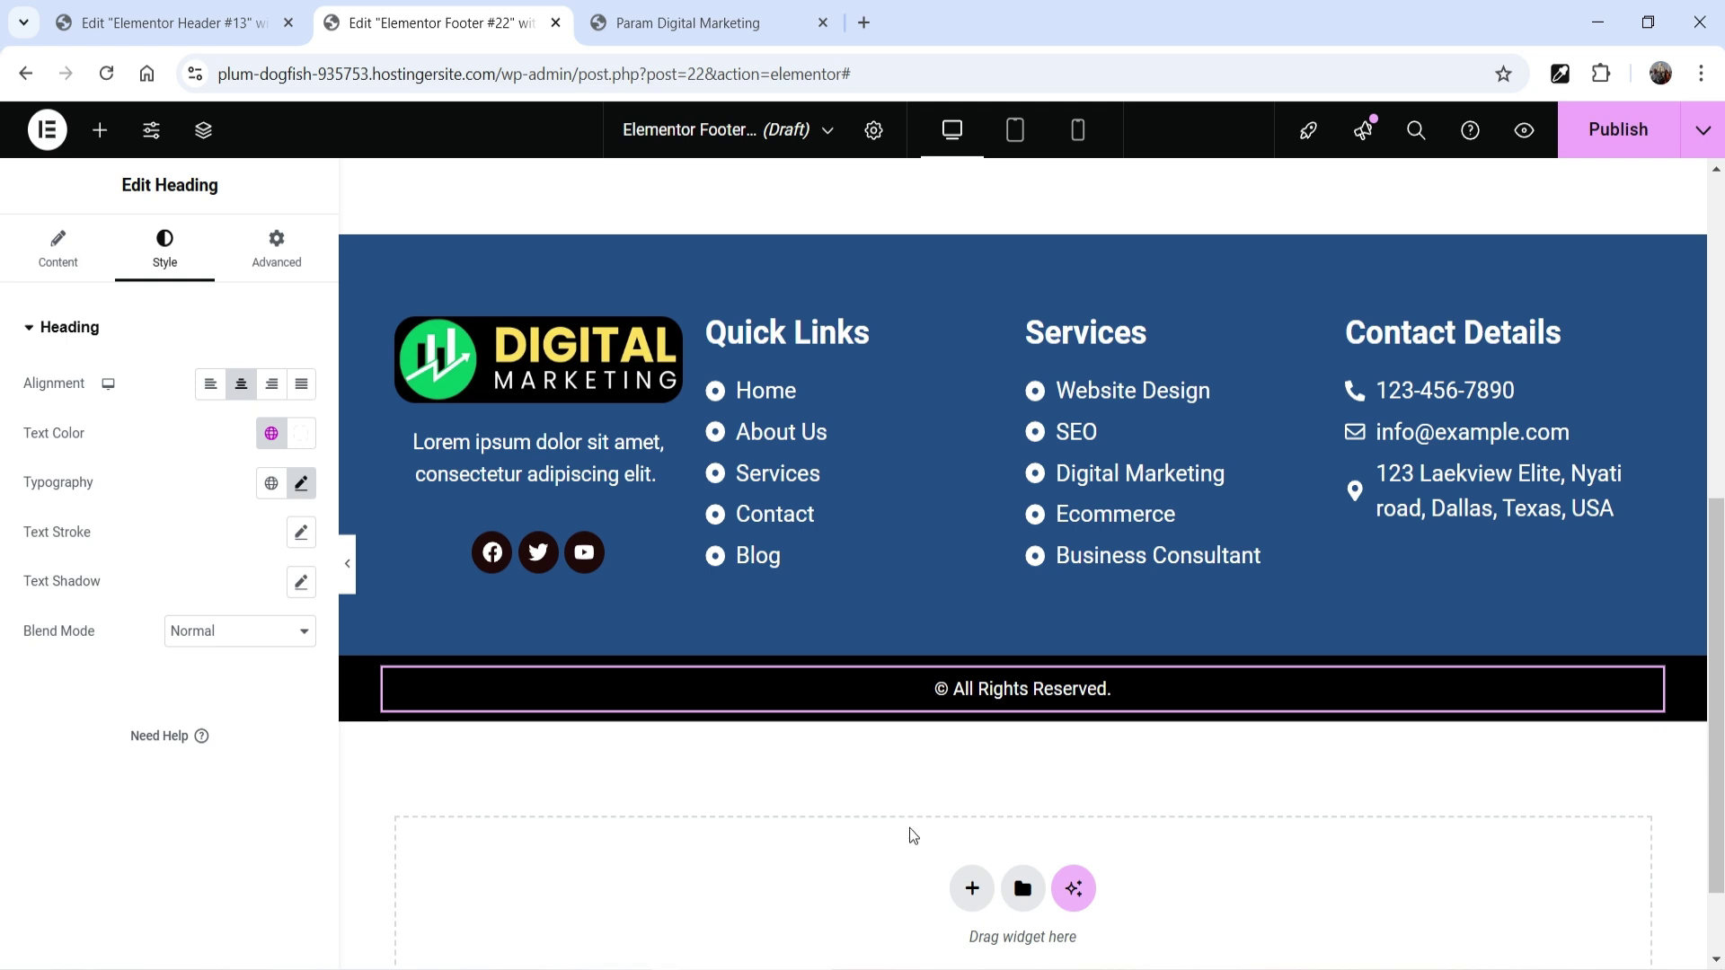
pyautogui.click(347, 563)
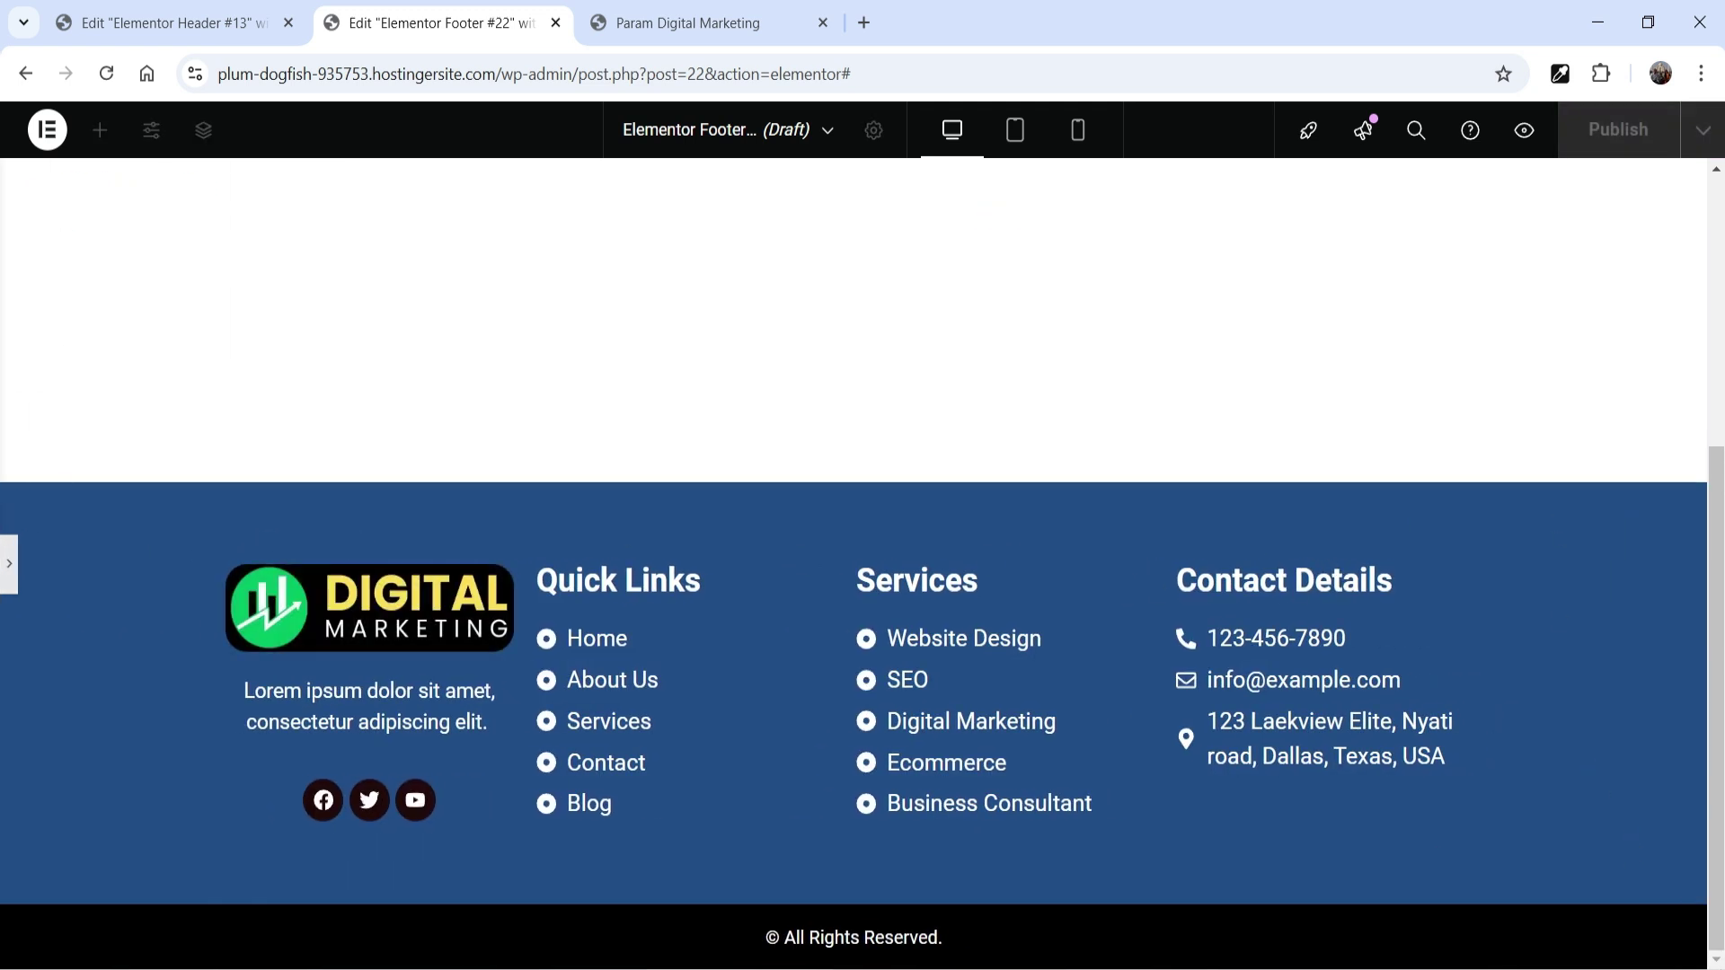
pyautogui.click(14, 582)
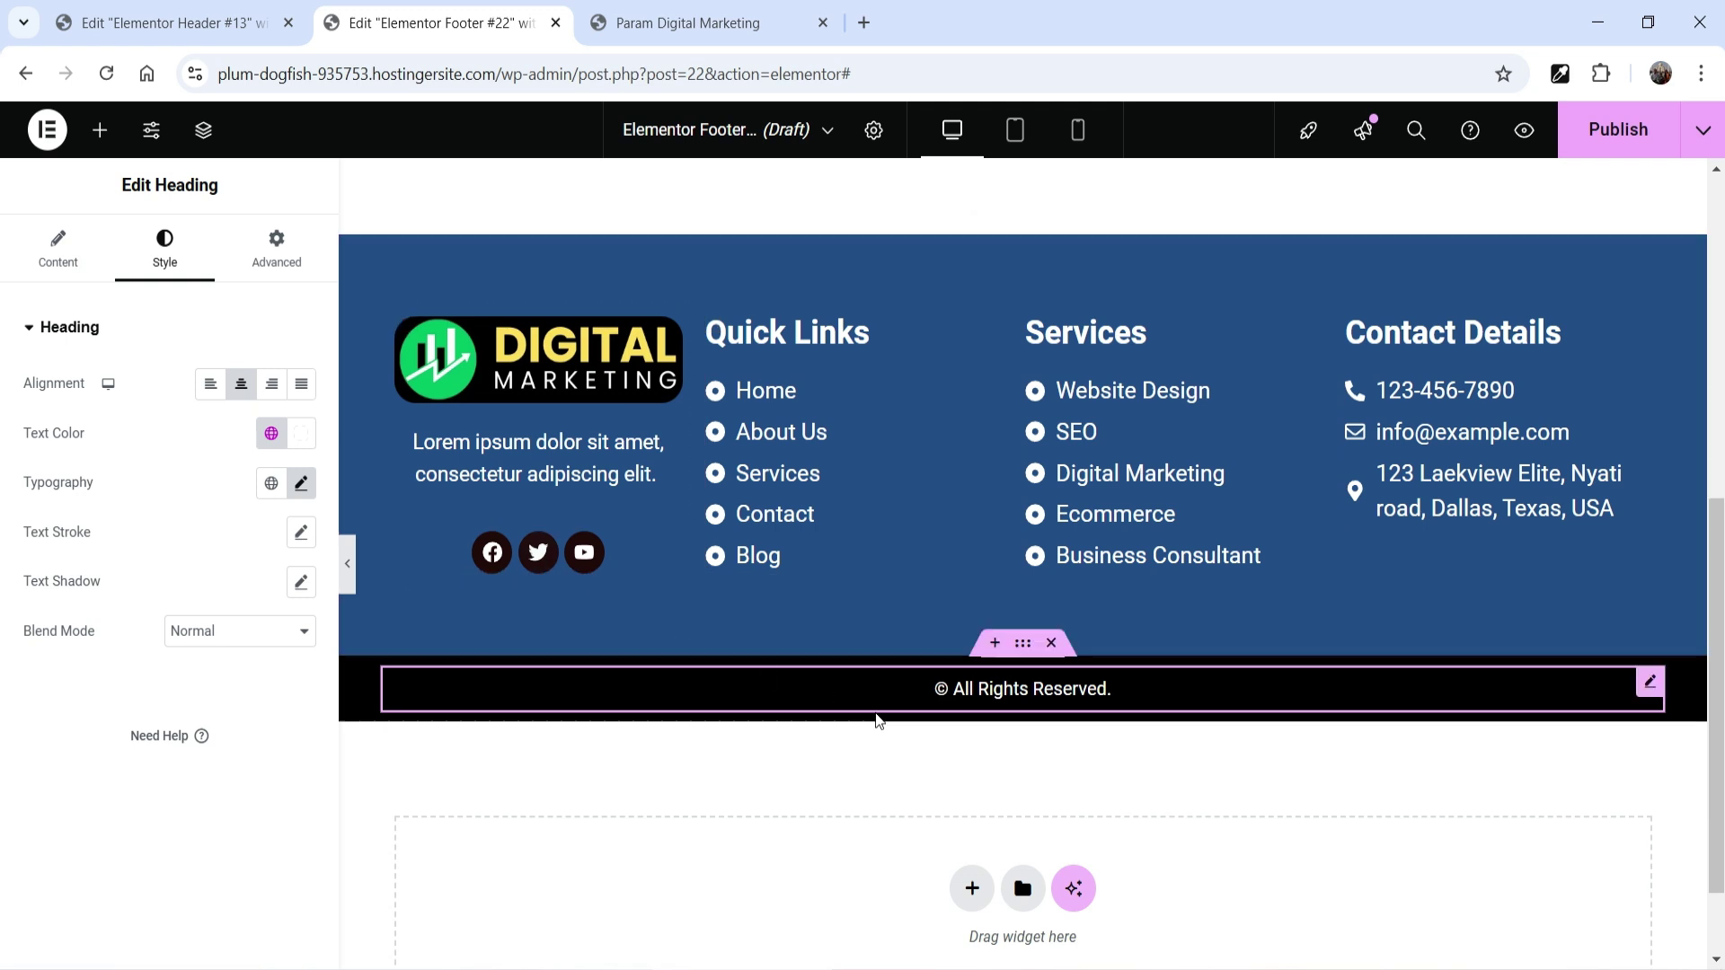
pyautogui.click(1016, 133)
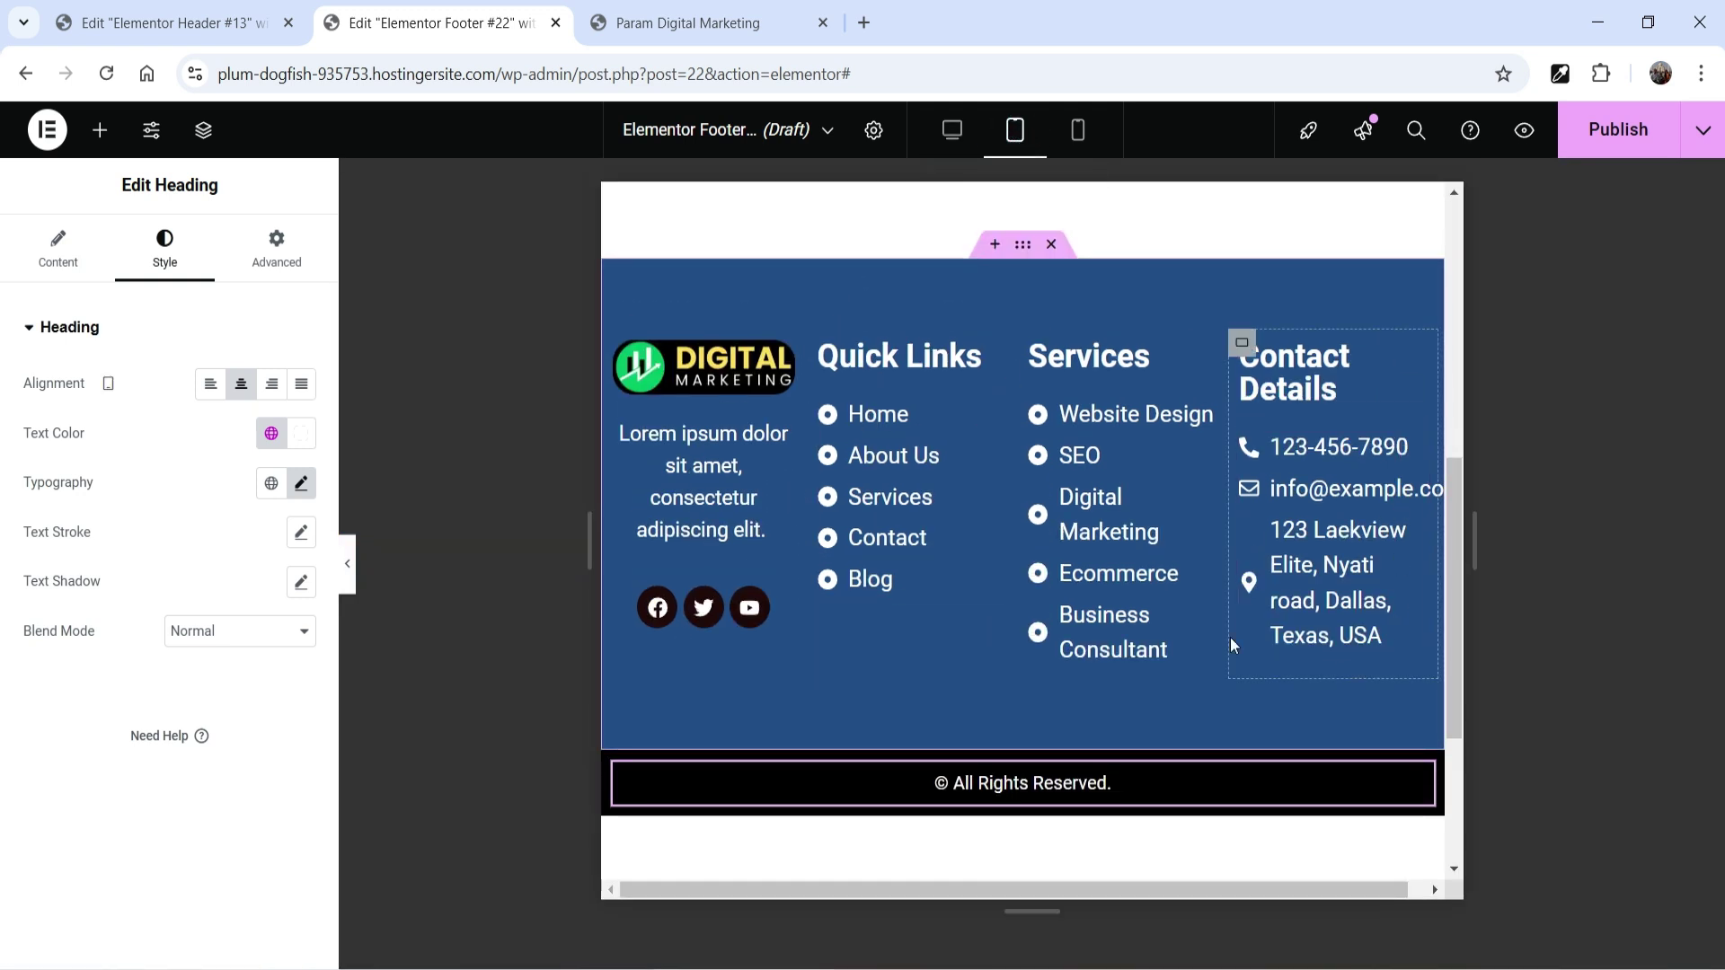
pyautogui.click(1079, 132)
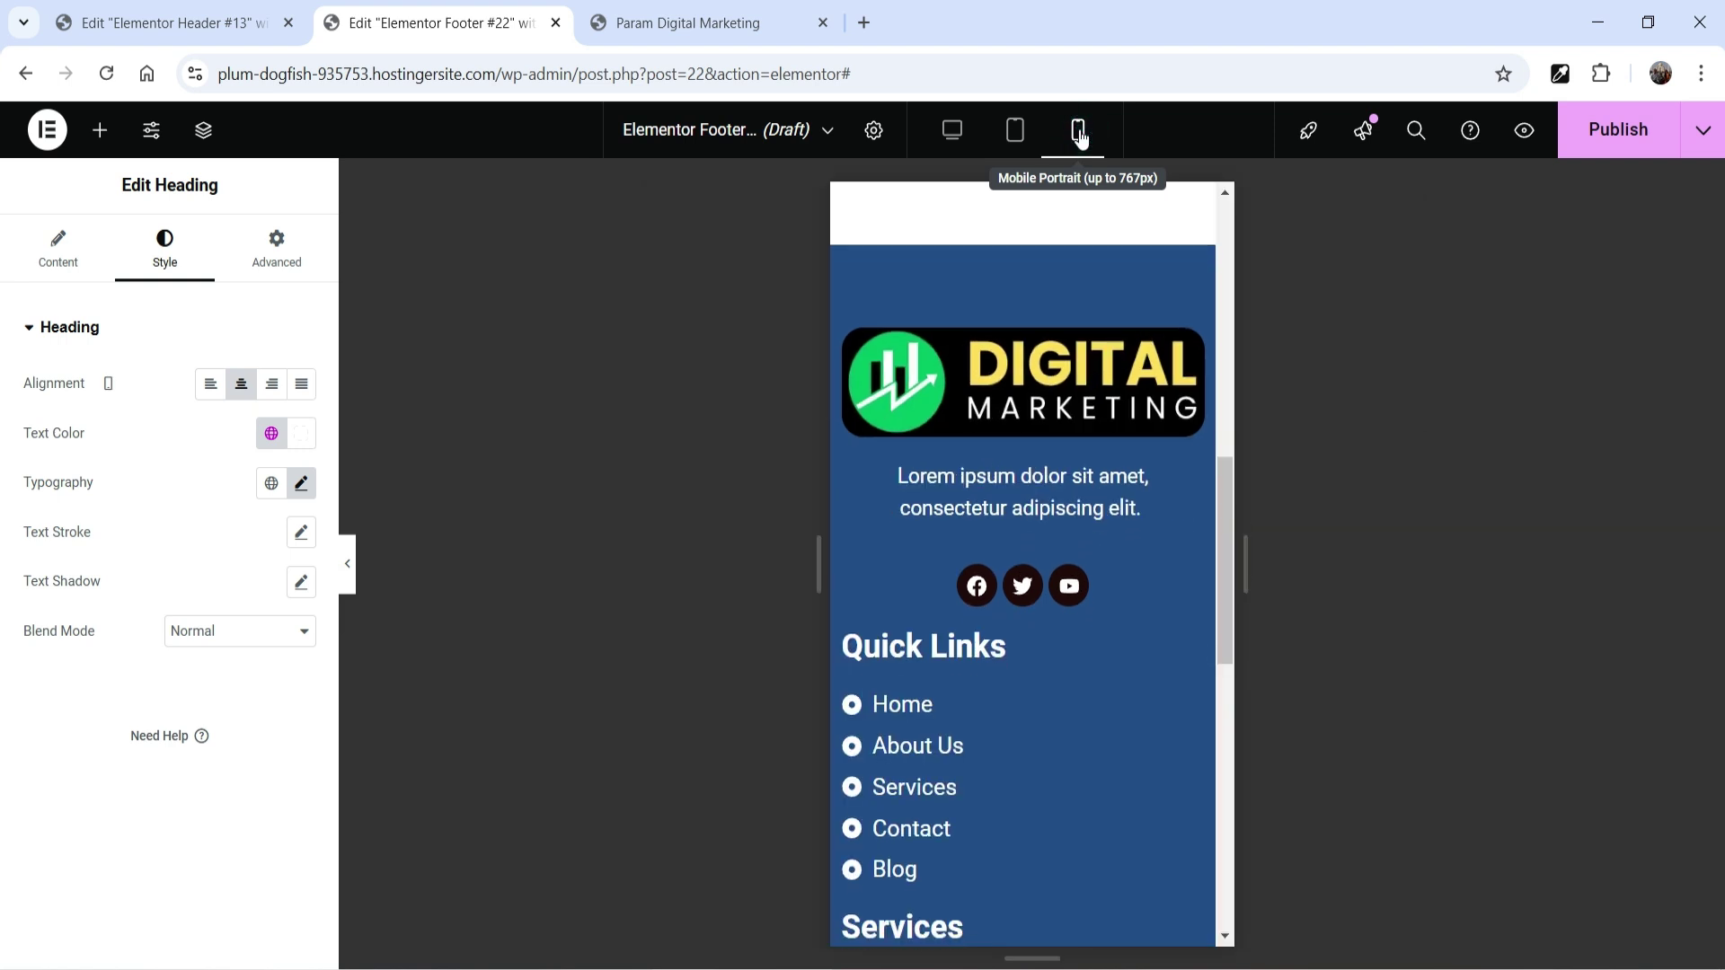
pyautogui.scroll(-10, 1063, 651)
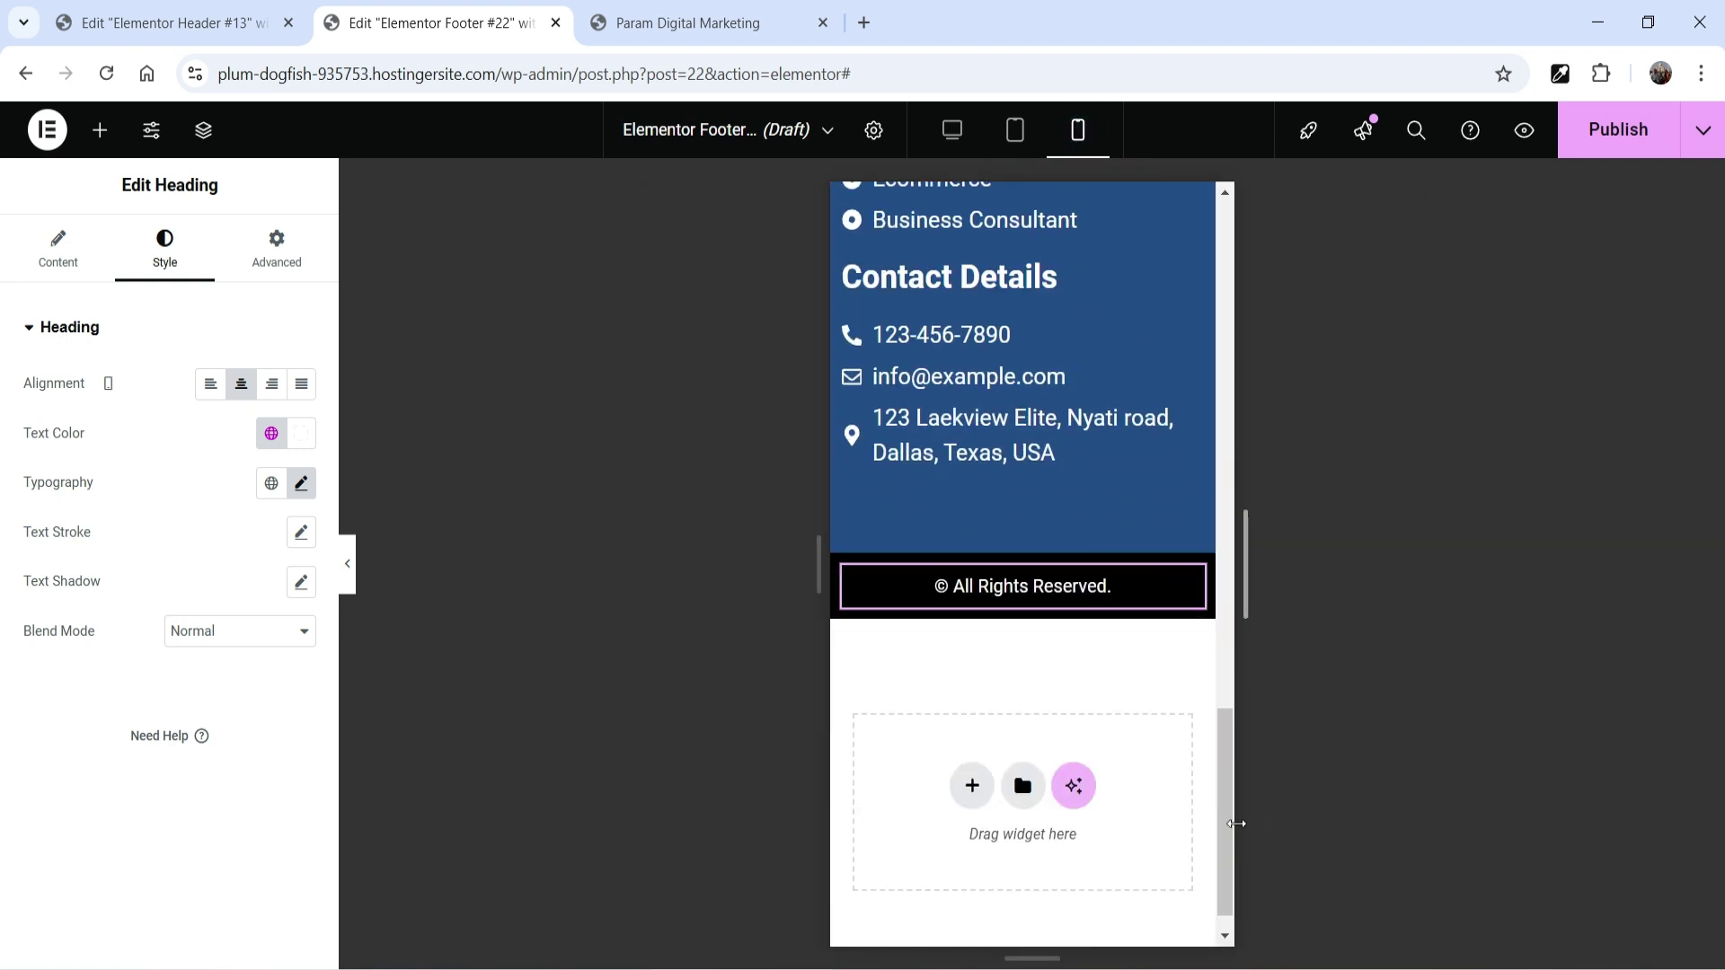
pyautogui.scroll(4, 1178, 781)
pyautogui.scroll(8, 1172, 493)
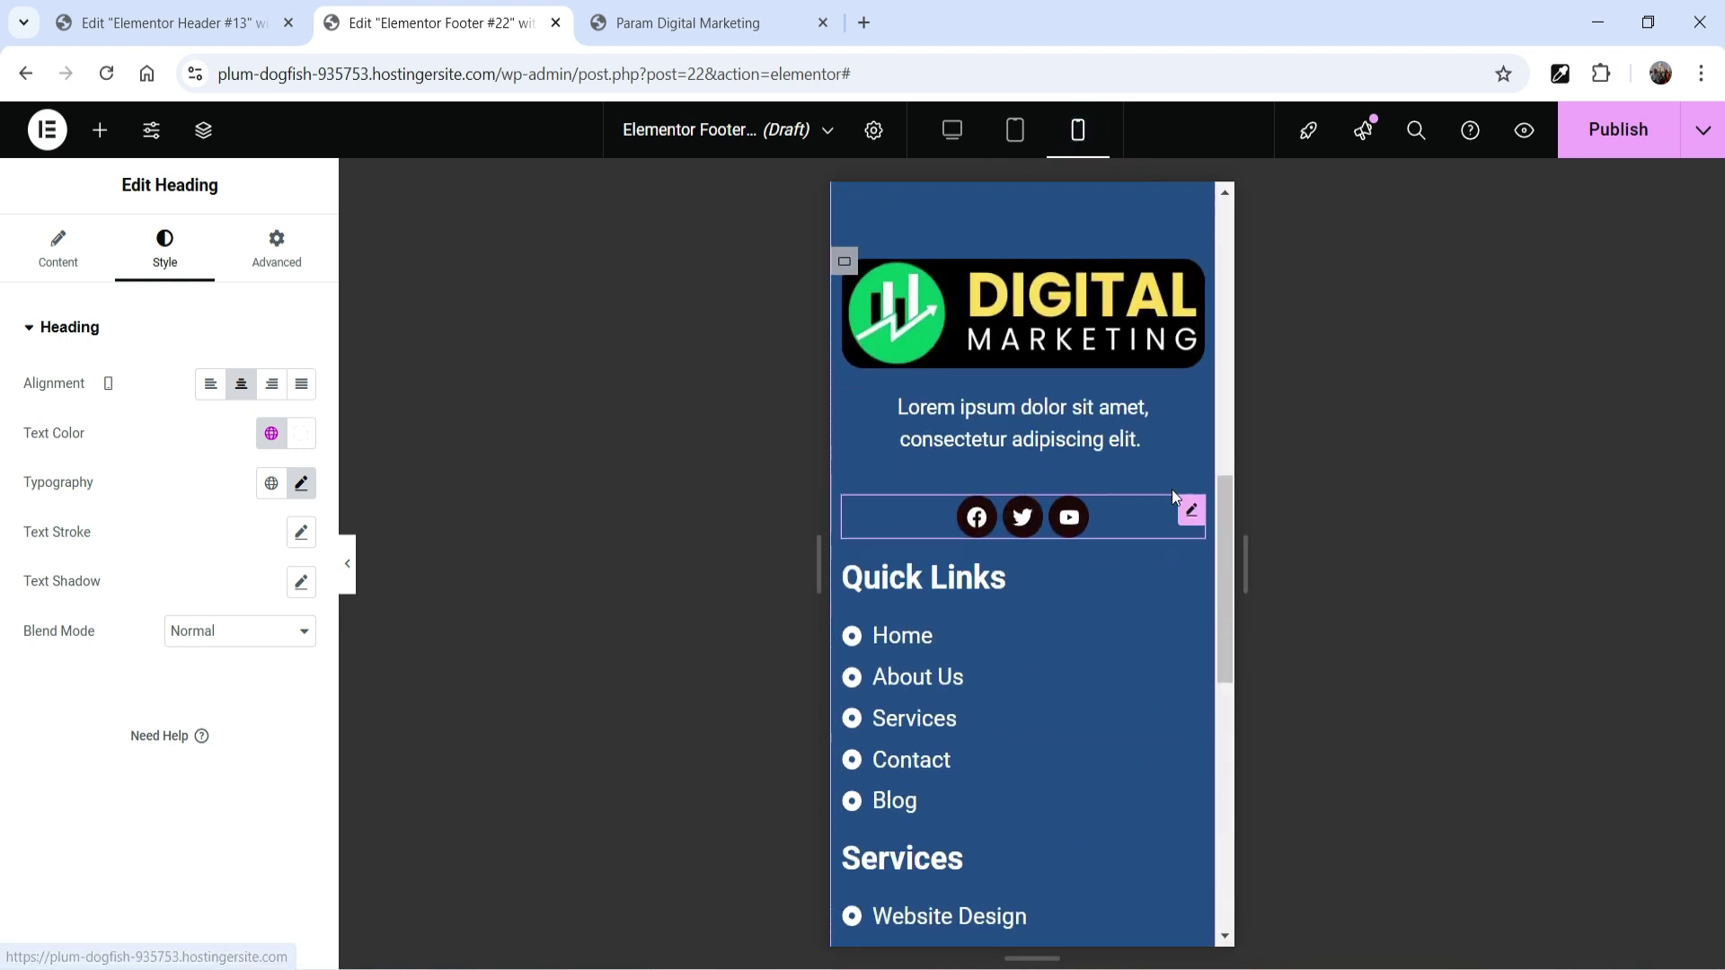
pyautogui.moveTo(1227, 553); pyautogui.dragTo(1227, 652)
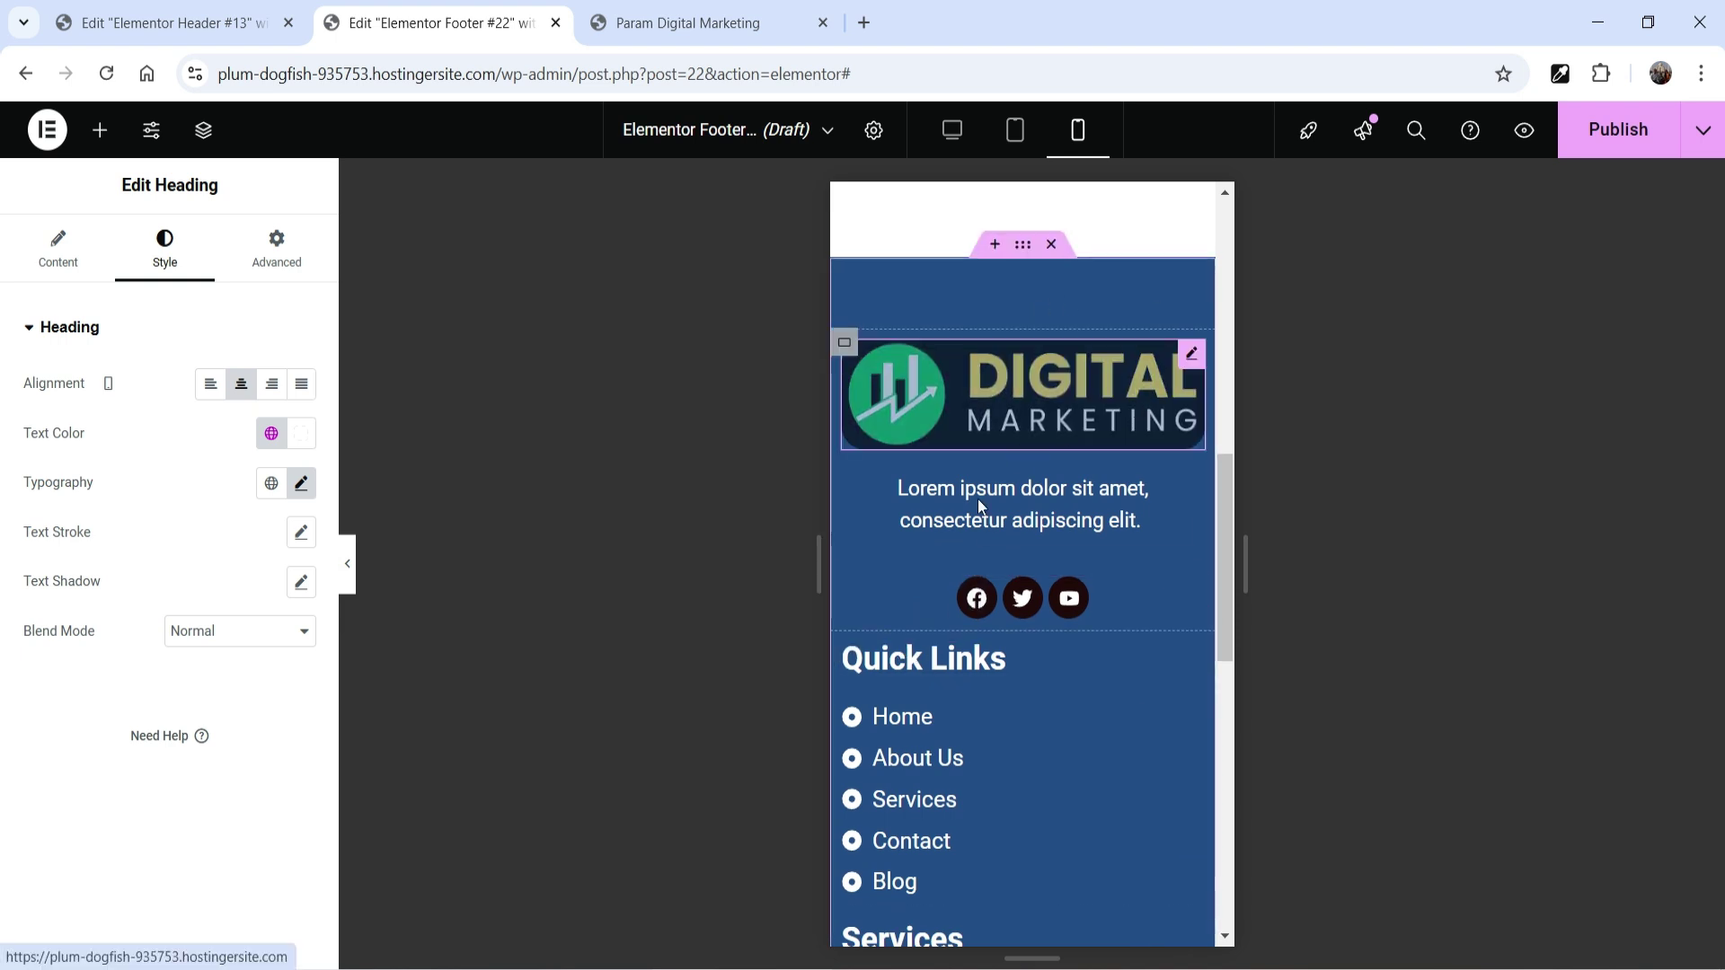
pyautogui.scroll(-5, 1028, 584)
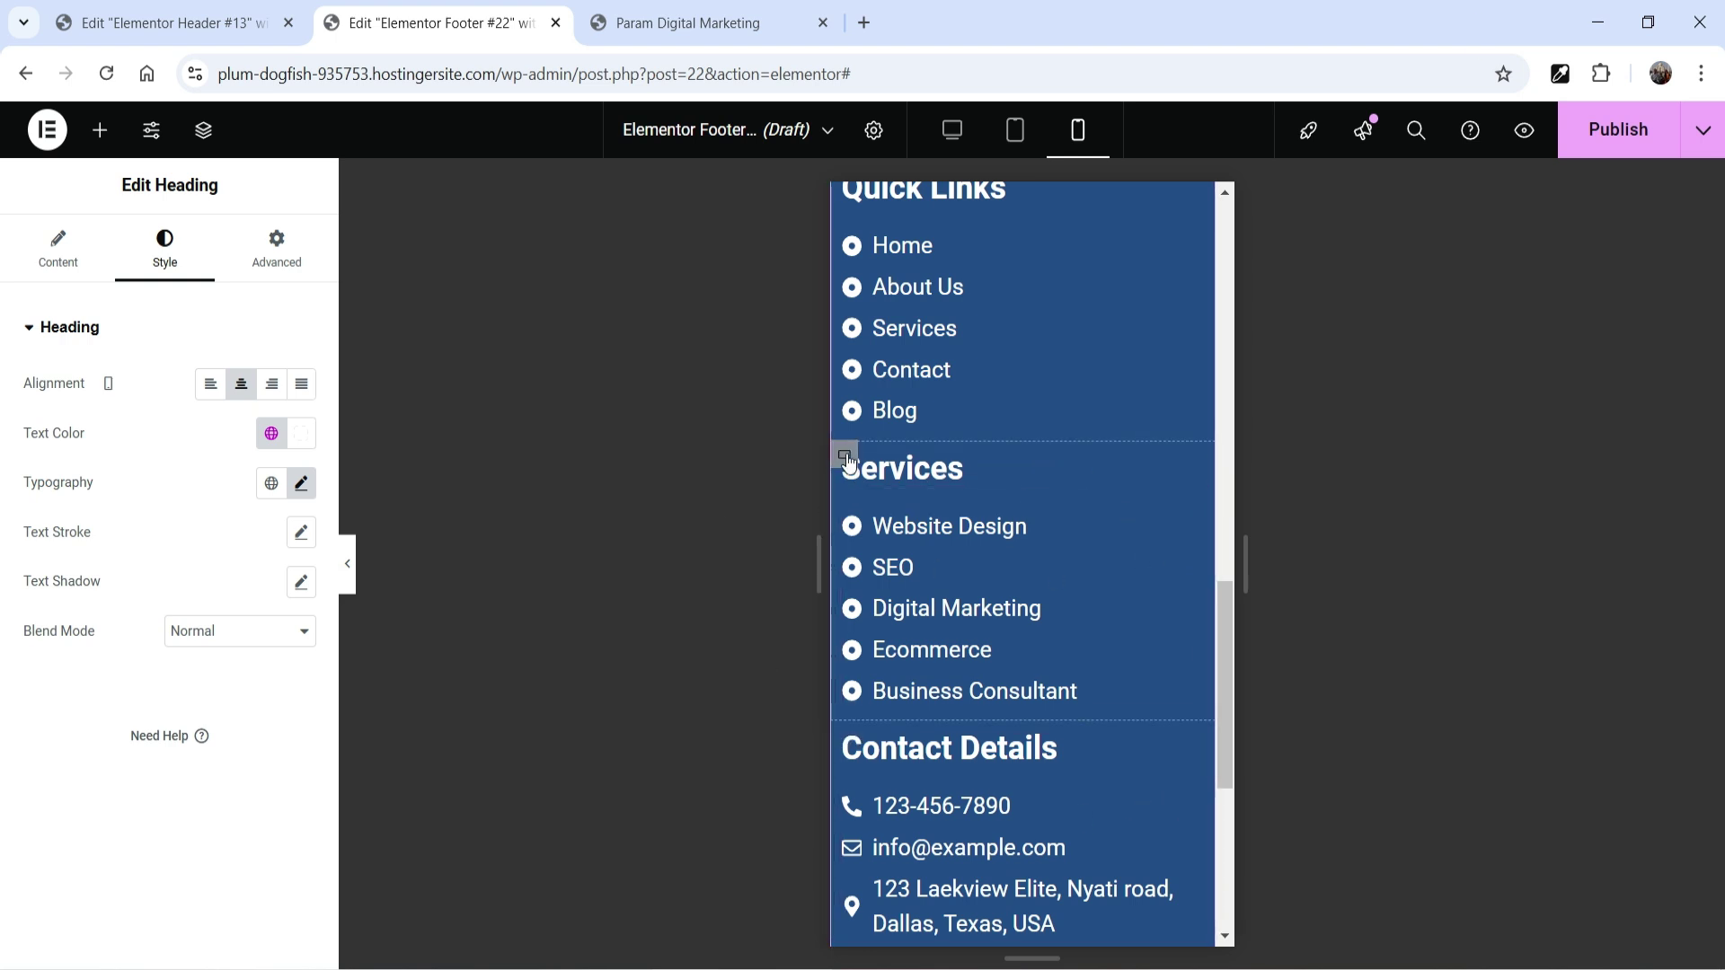
# Step: Hide the Services list container on mobile portrait through its responsive visibility settings
pyautogui.click(846, 458)
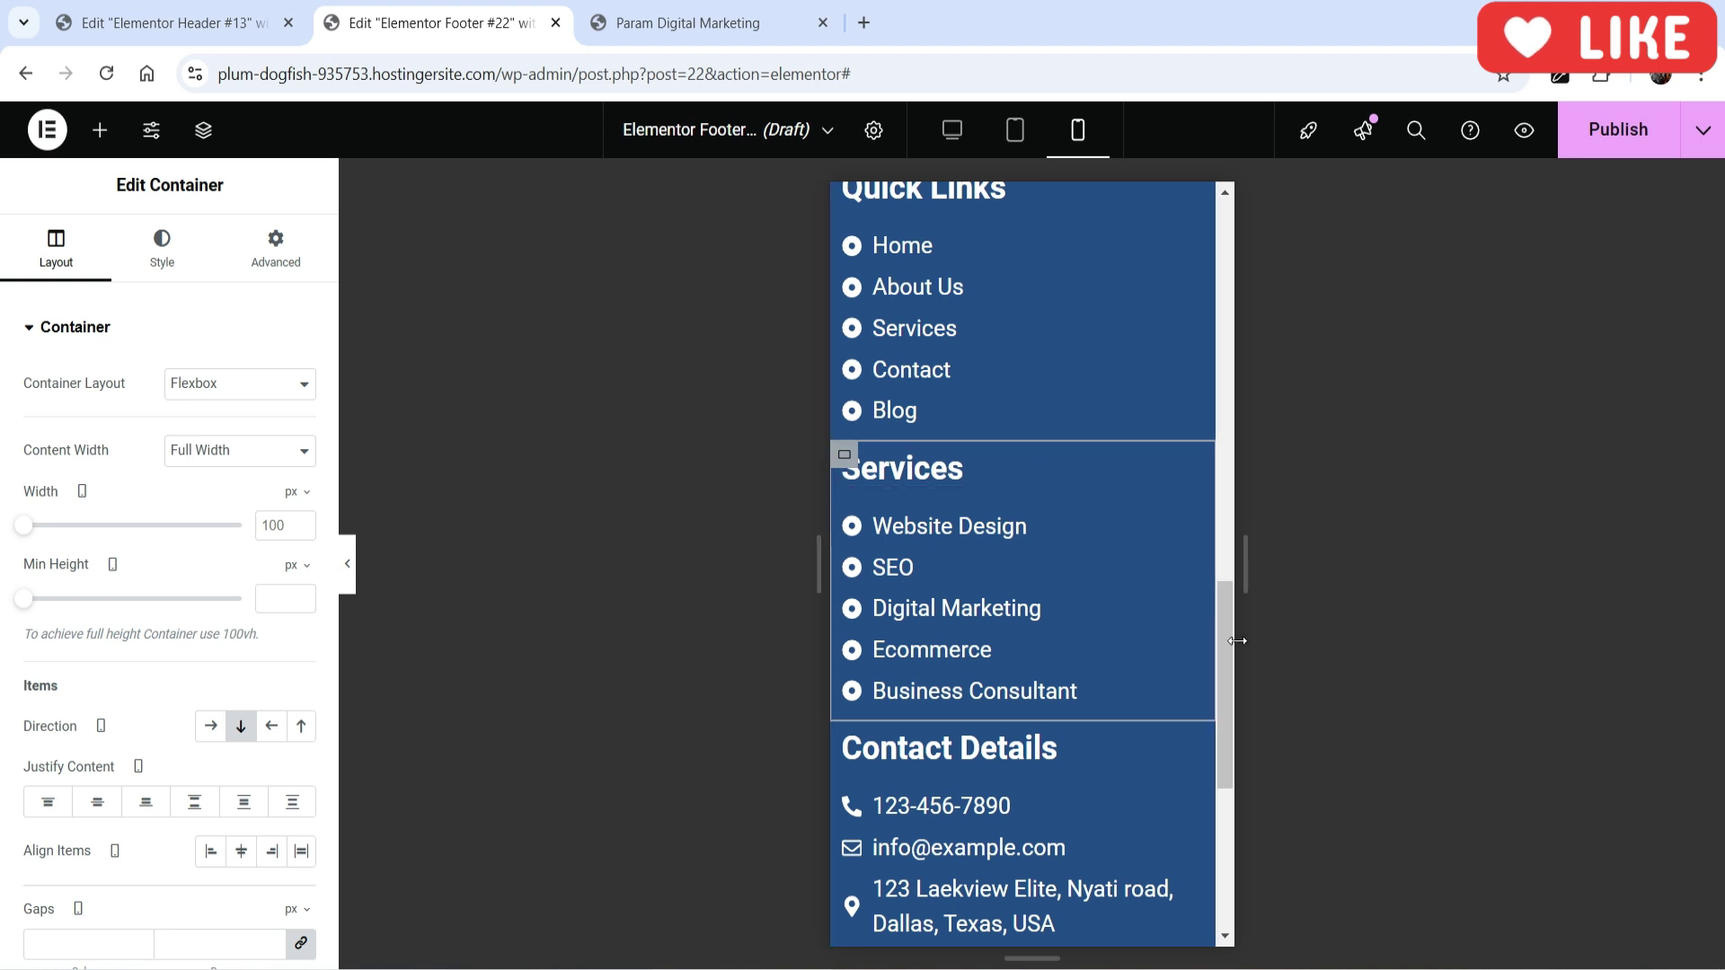
pyautogui.click(270, 260)
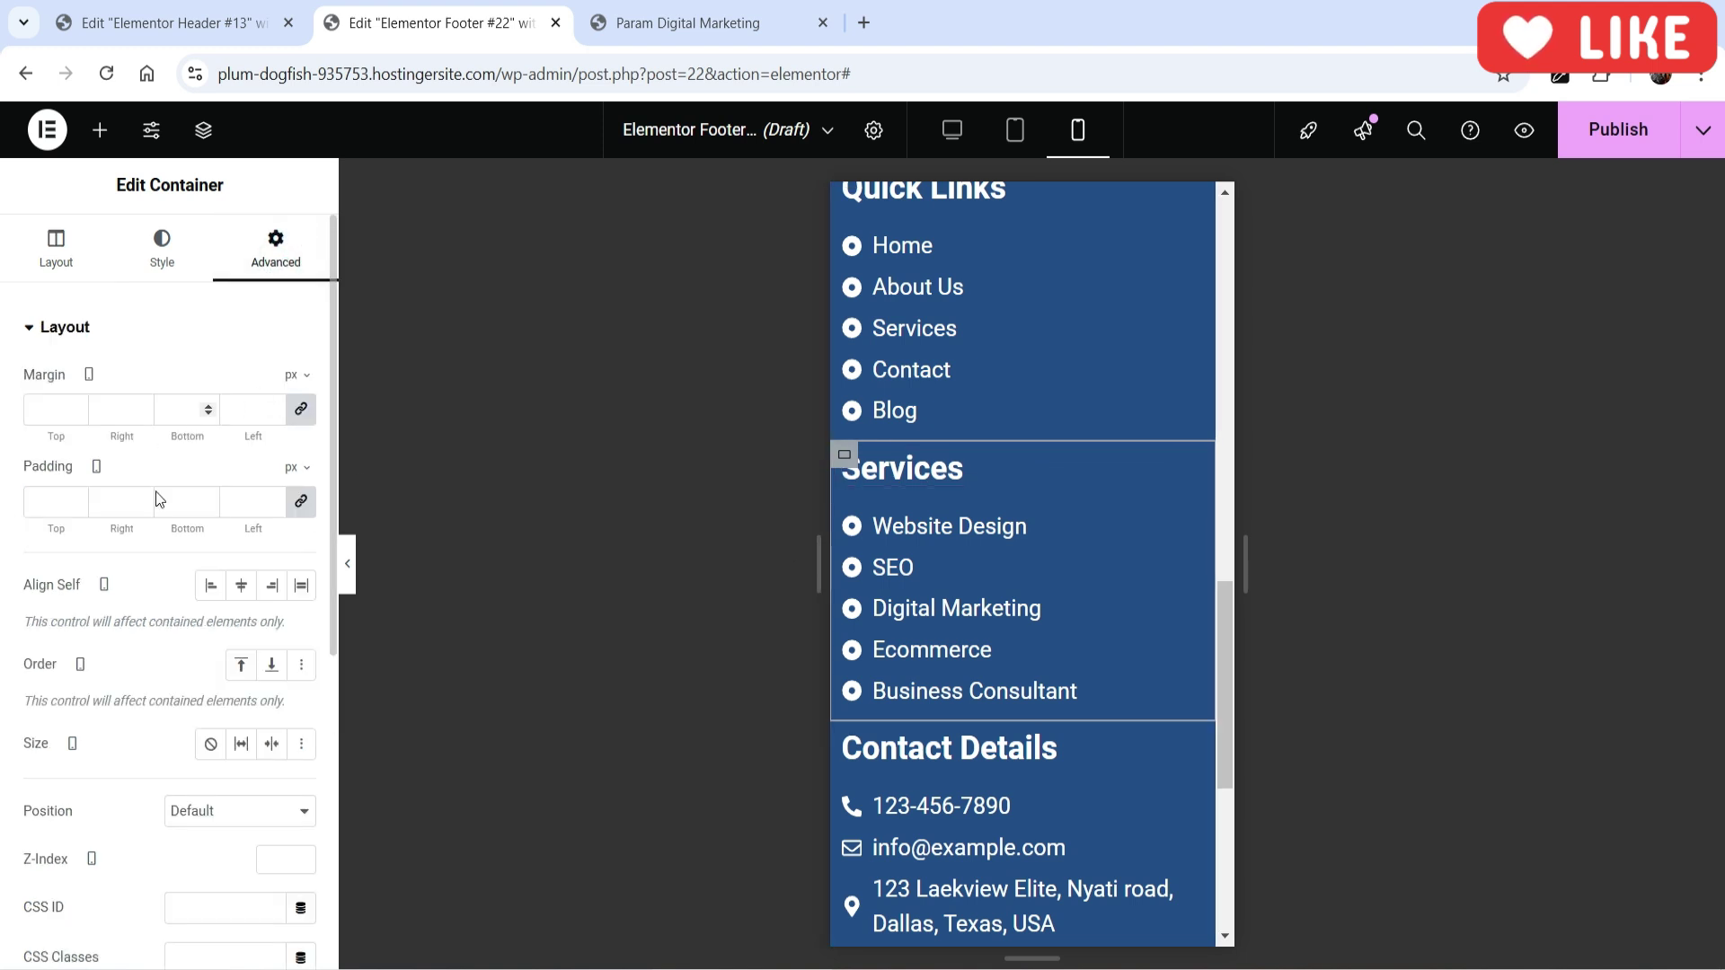
pyautogui.scroll(-5, 153, 483)
pyautogui.click(101, 688)
pyautogui.click(139, 685)
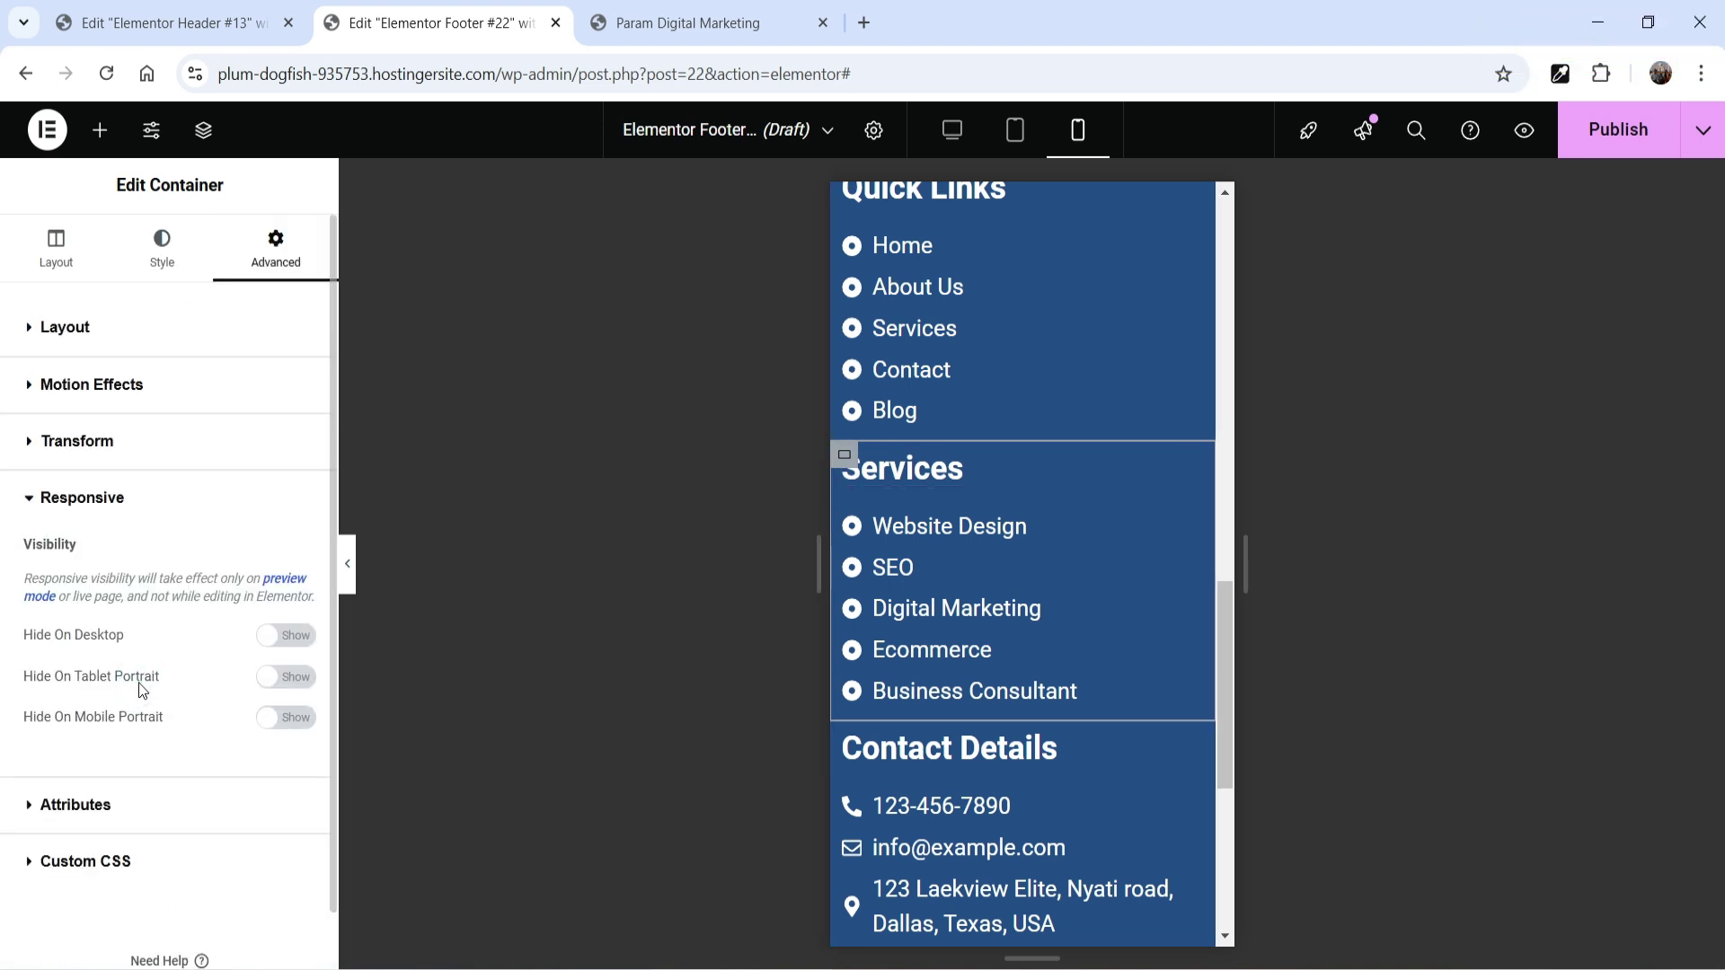
pyautogui.click(287, 719)
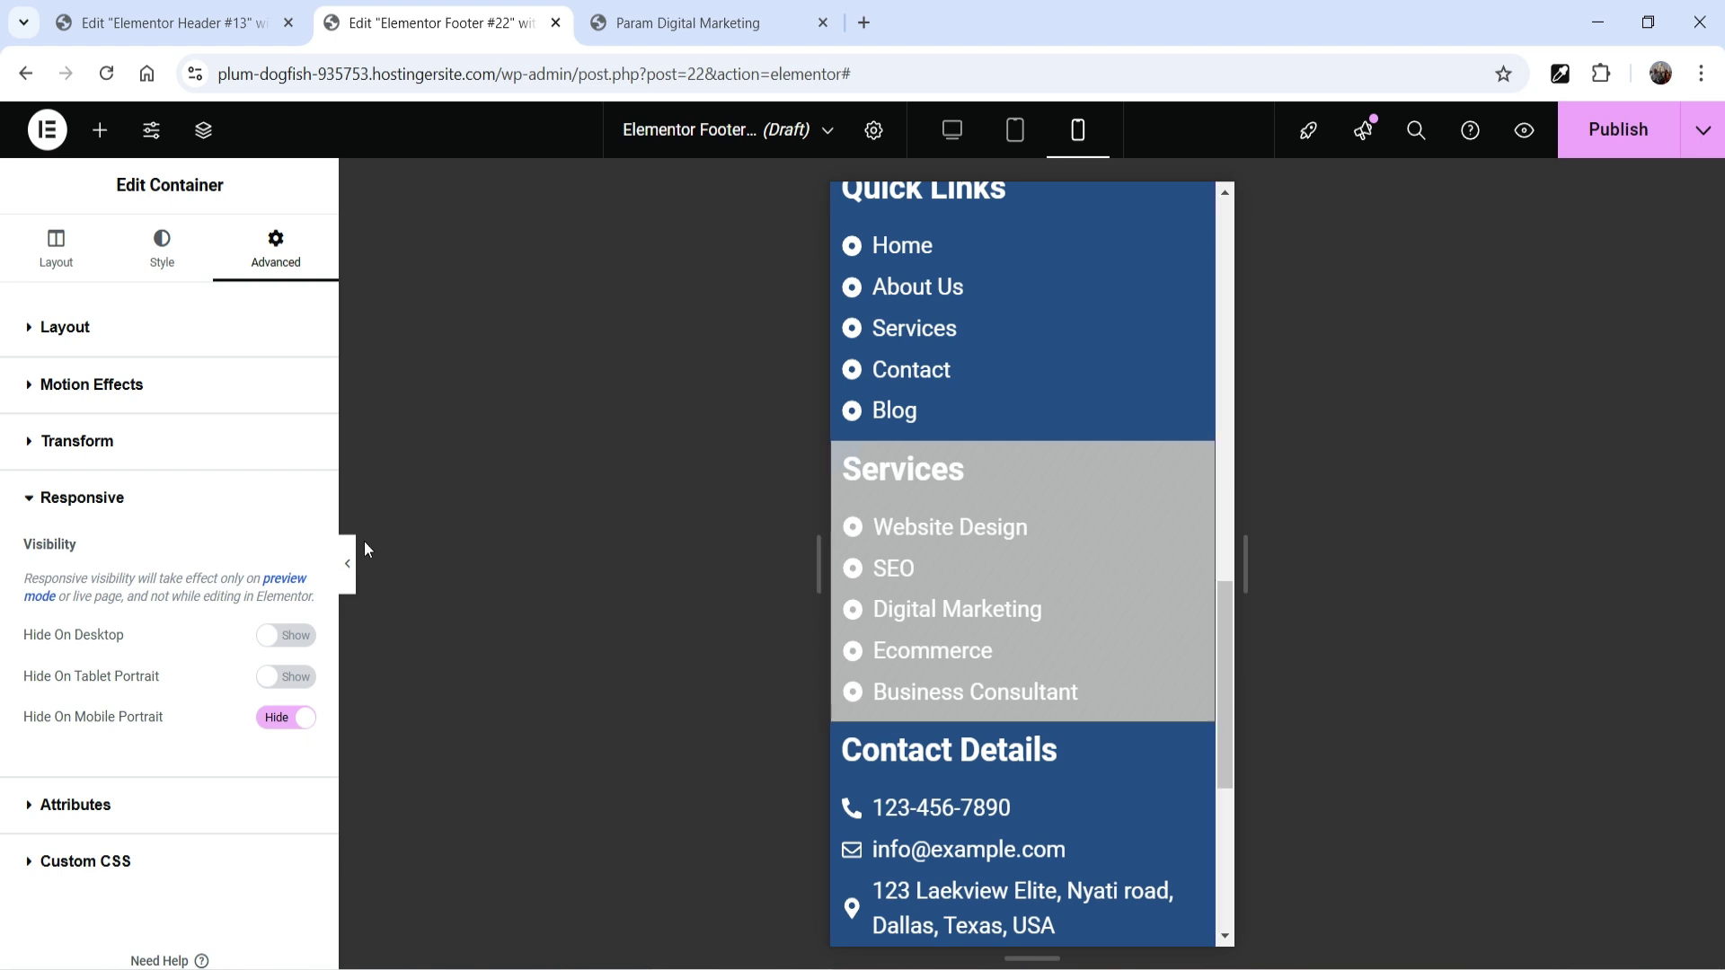
# Step: Preview the footer without the editing panel in mobile and desktop views to compare the Services column's visibility
pyautogui.click(347, 575)
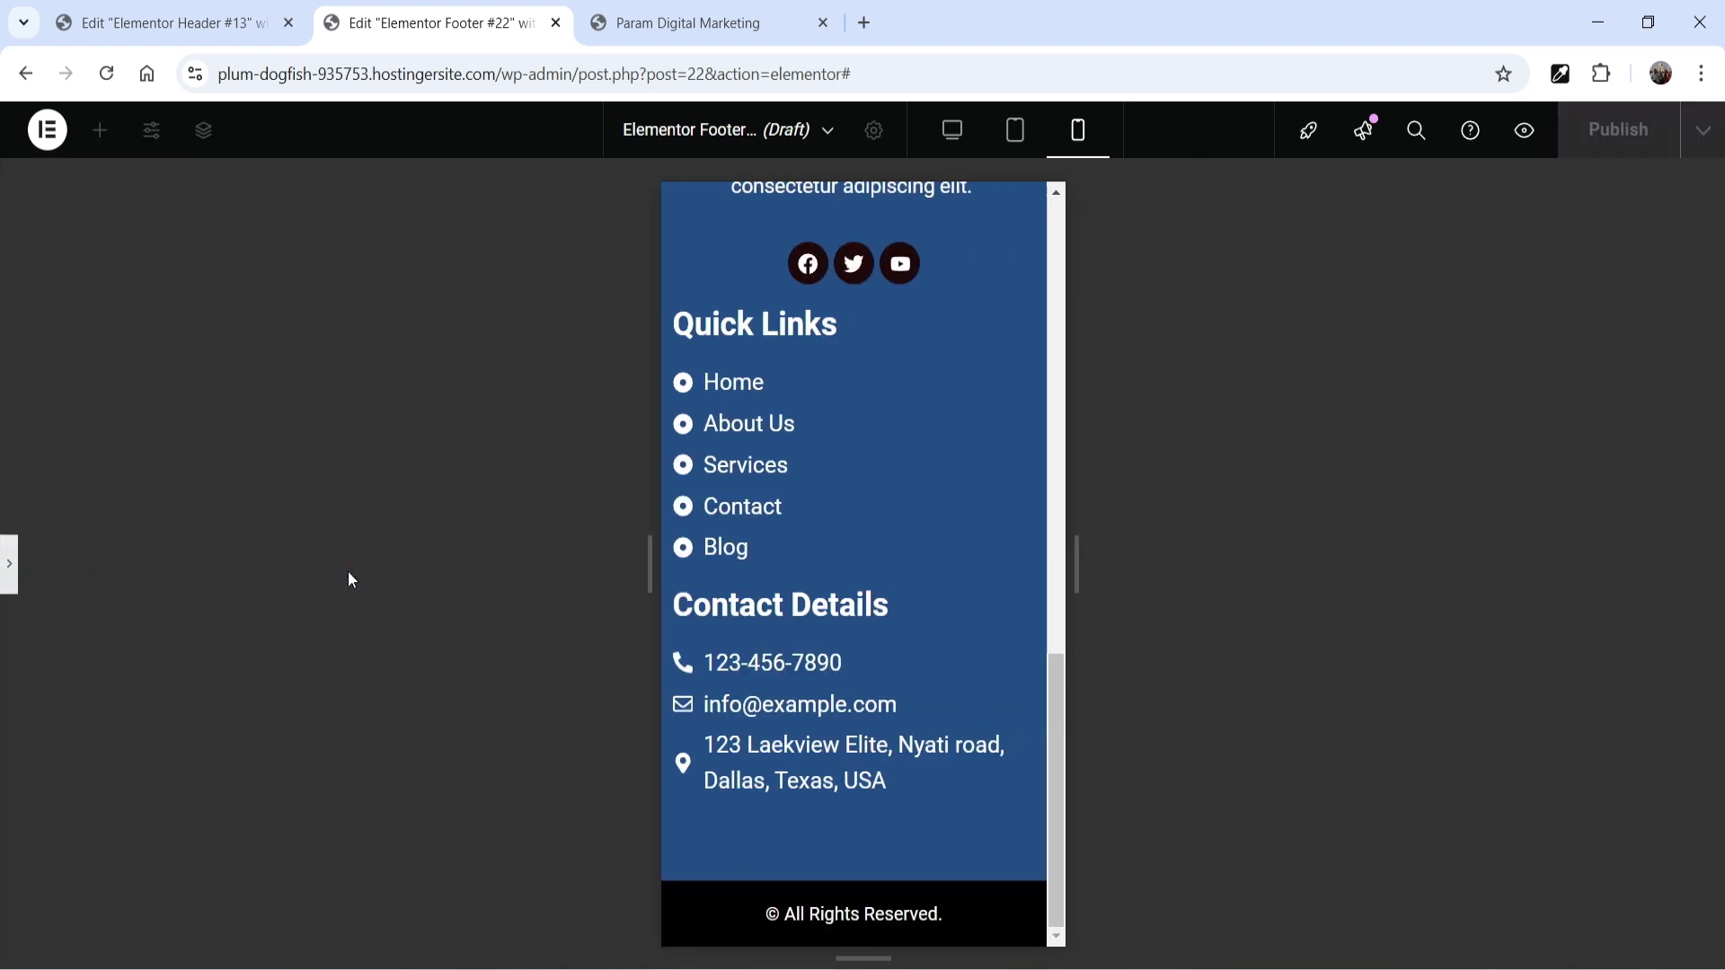
pyautogui.scroll(4, 824, 422)
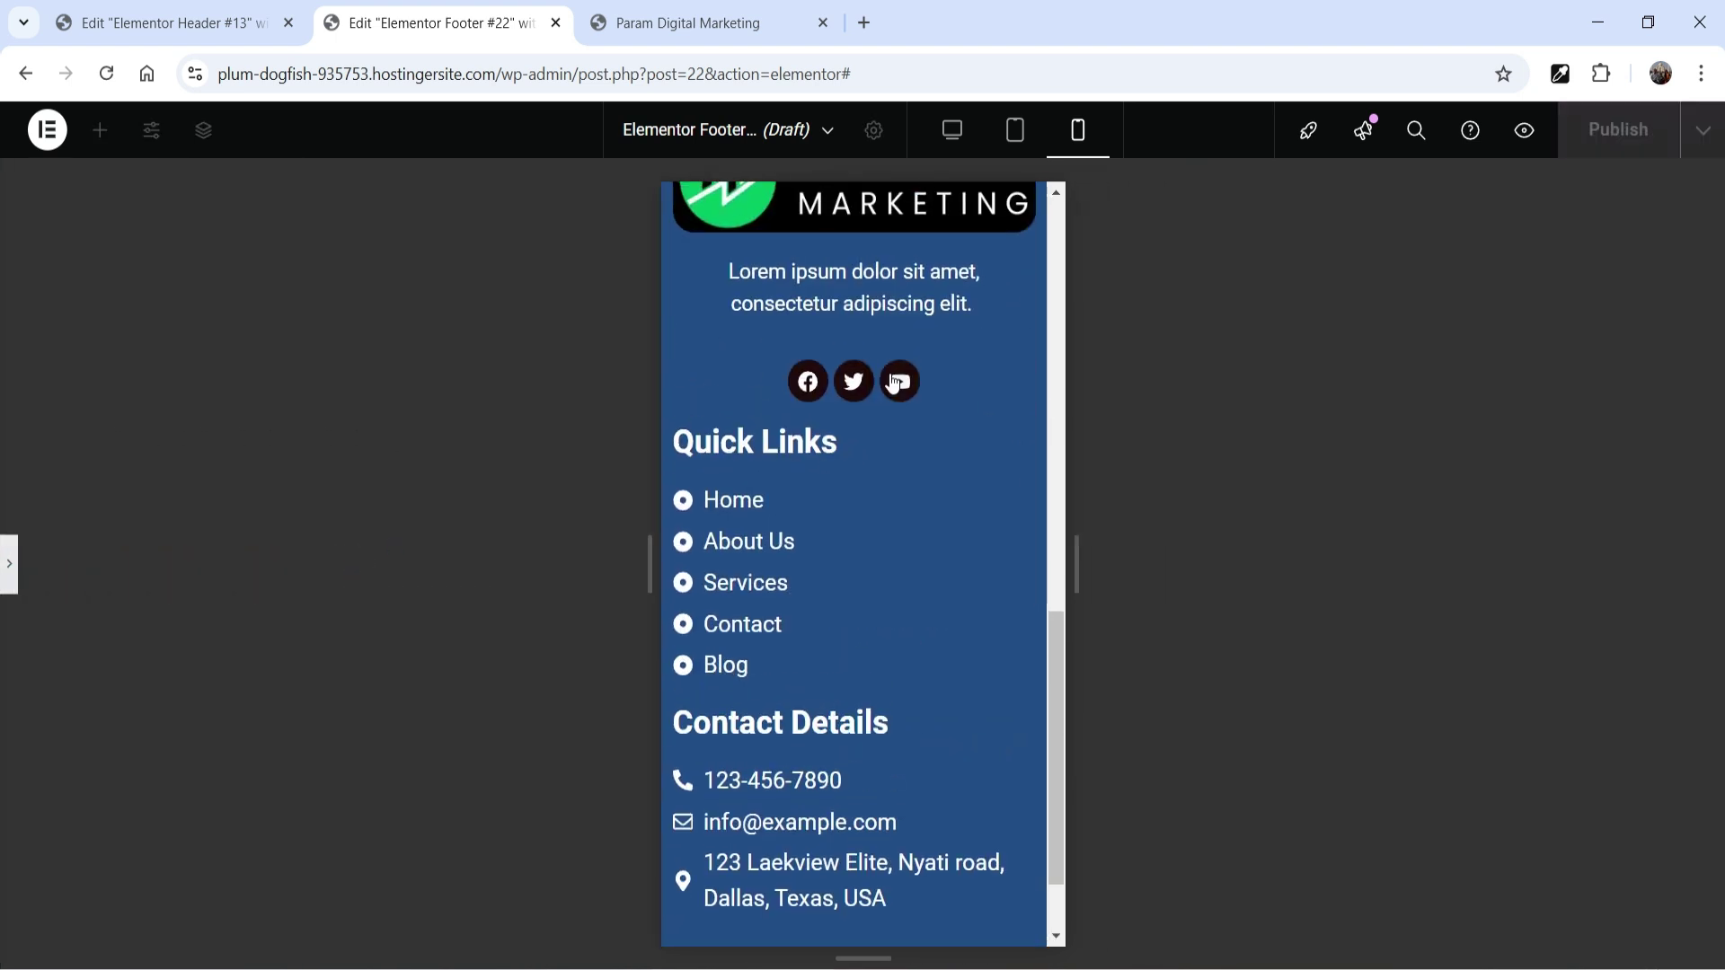
pyautogui.scroll(-3, 827, 365)
pyautogui.scroll(-2, 906, 374)
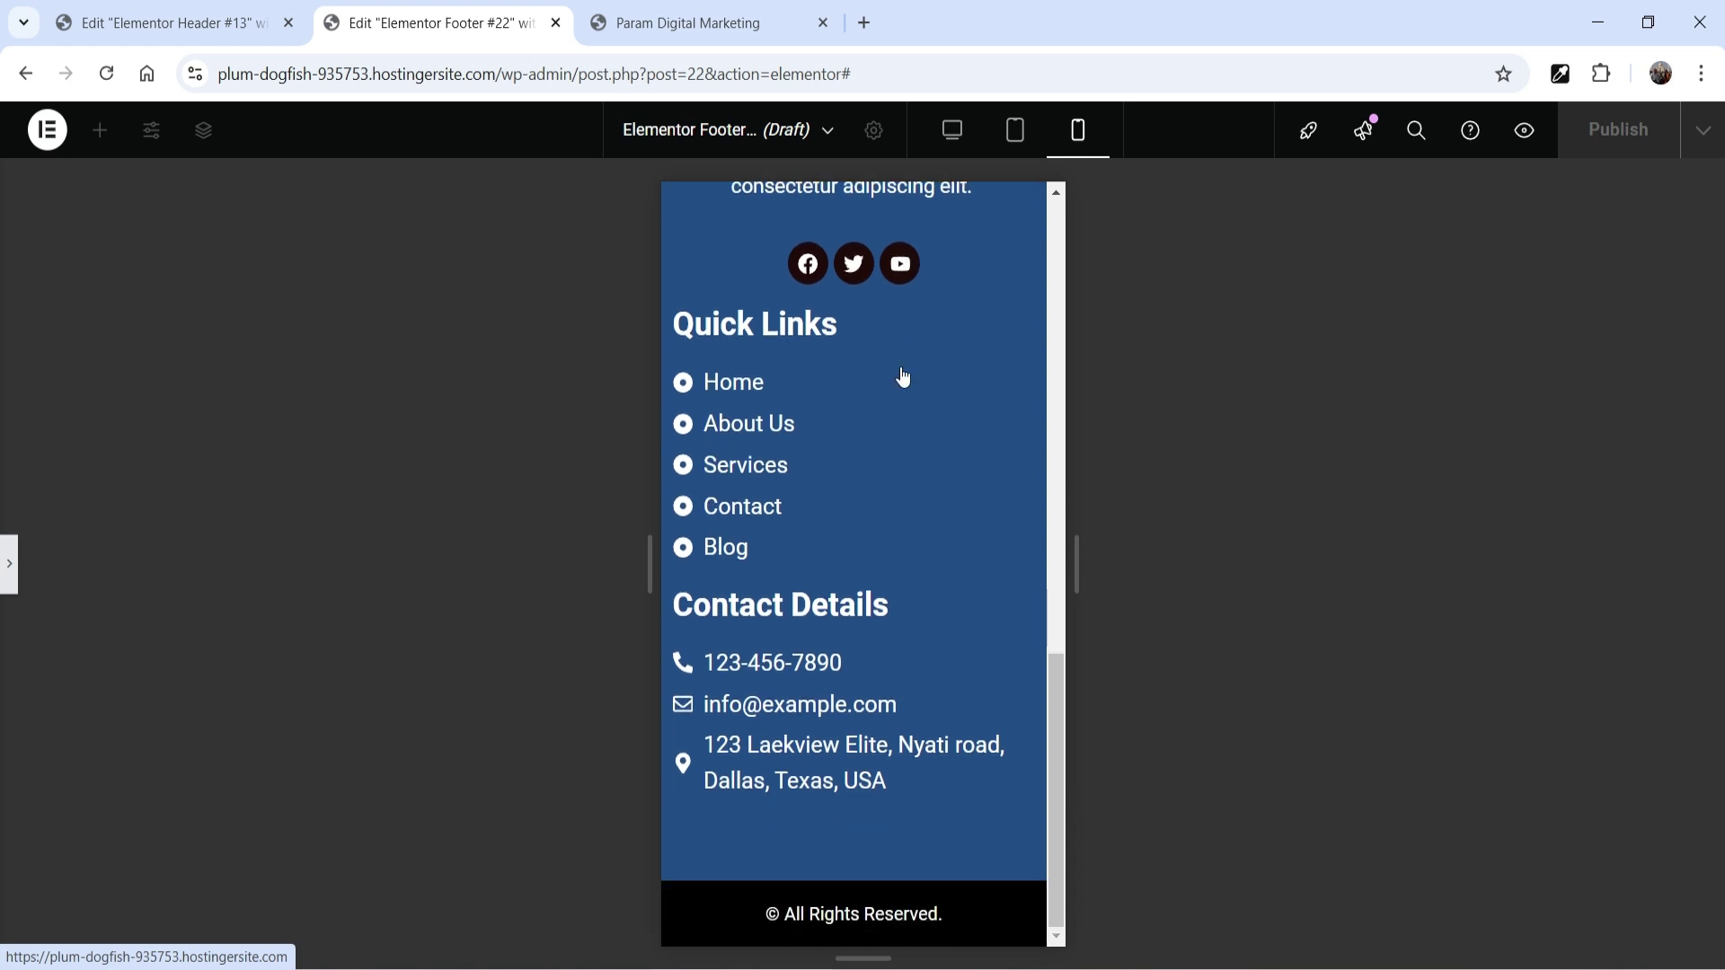
pyautogui.scroll(5, 903, 377)
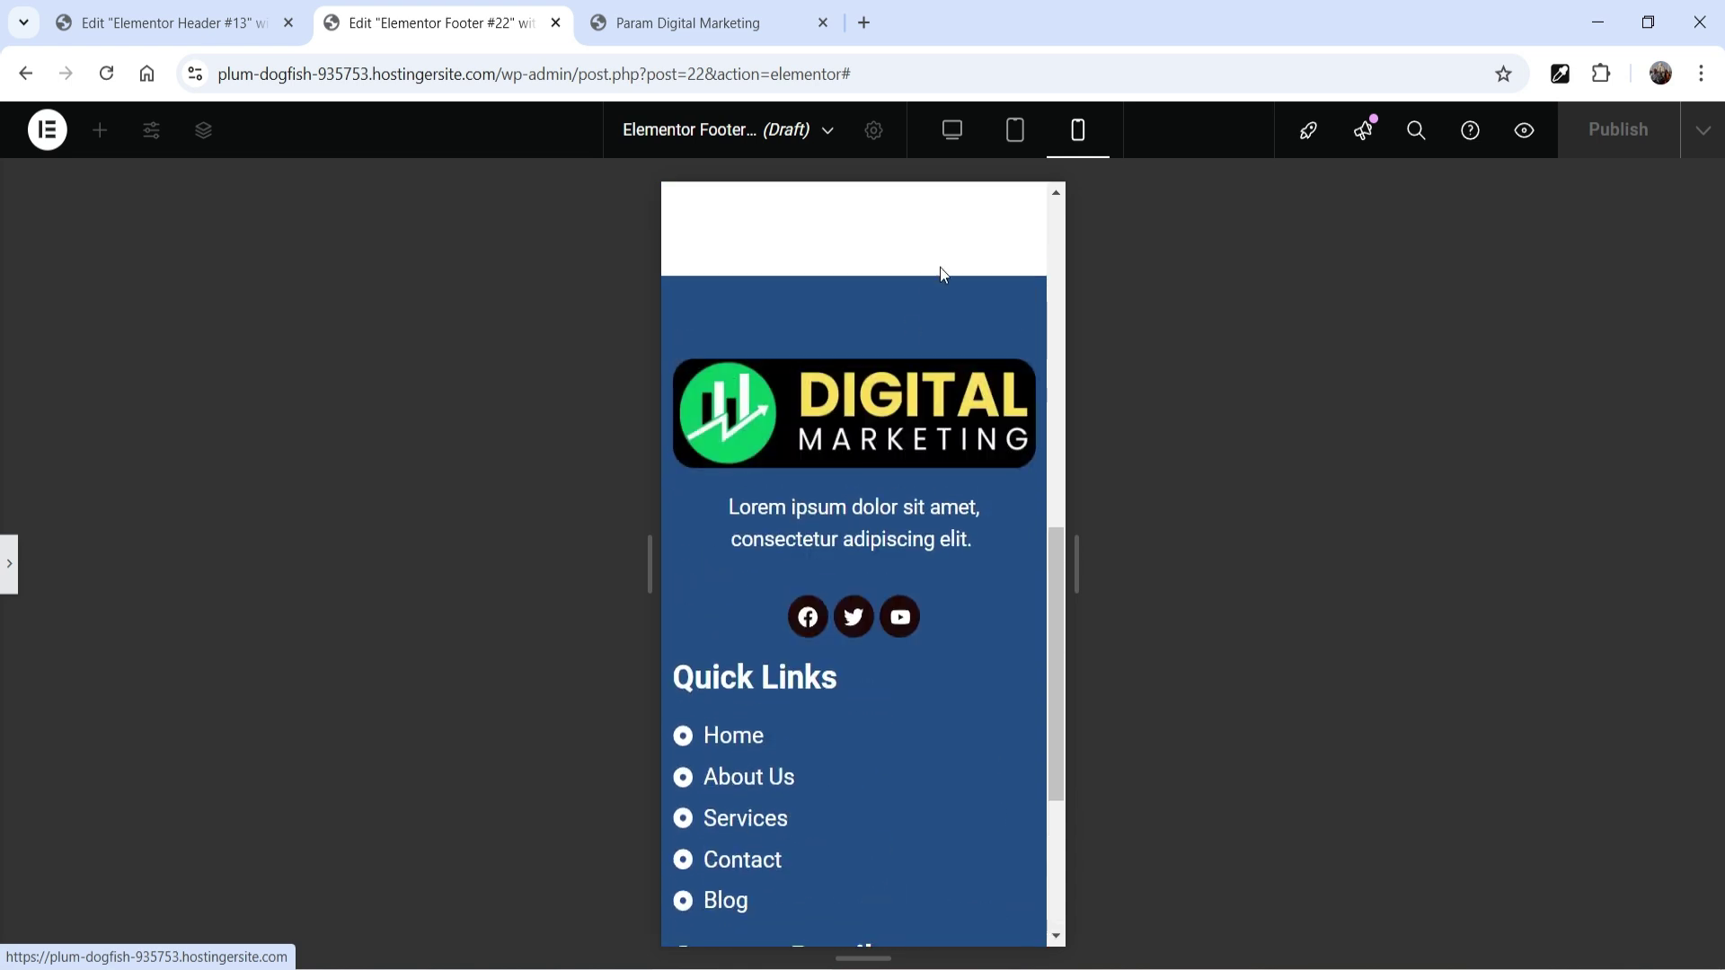
pyautogui.click(954, 137)
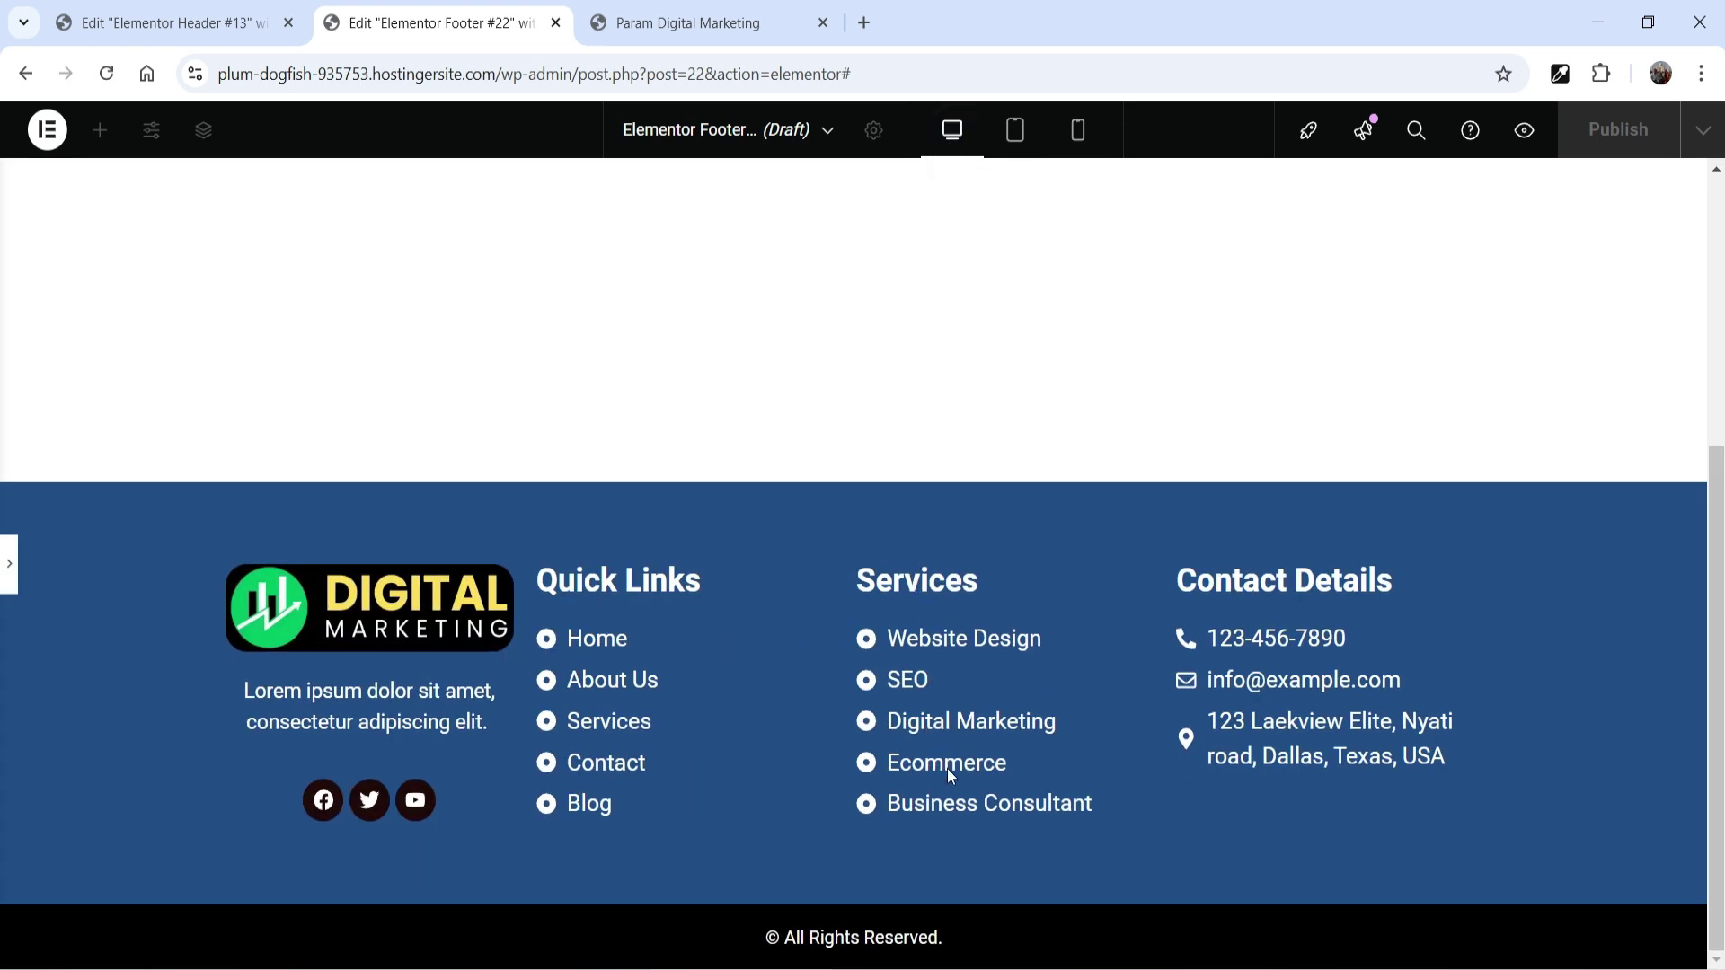
pyautogui.click(1078, 131)
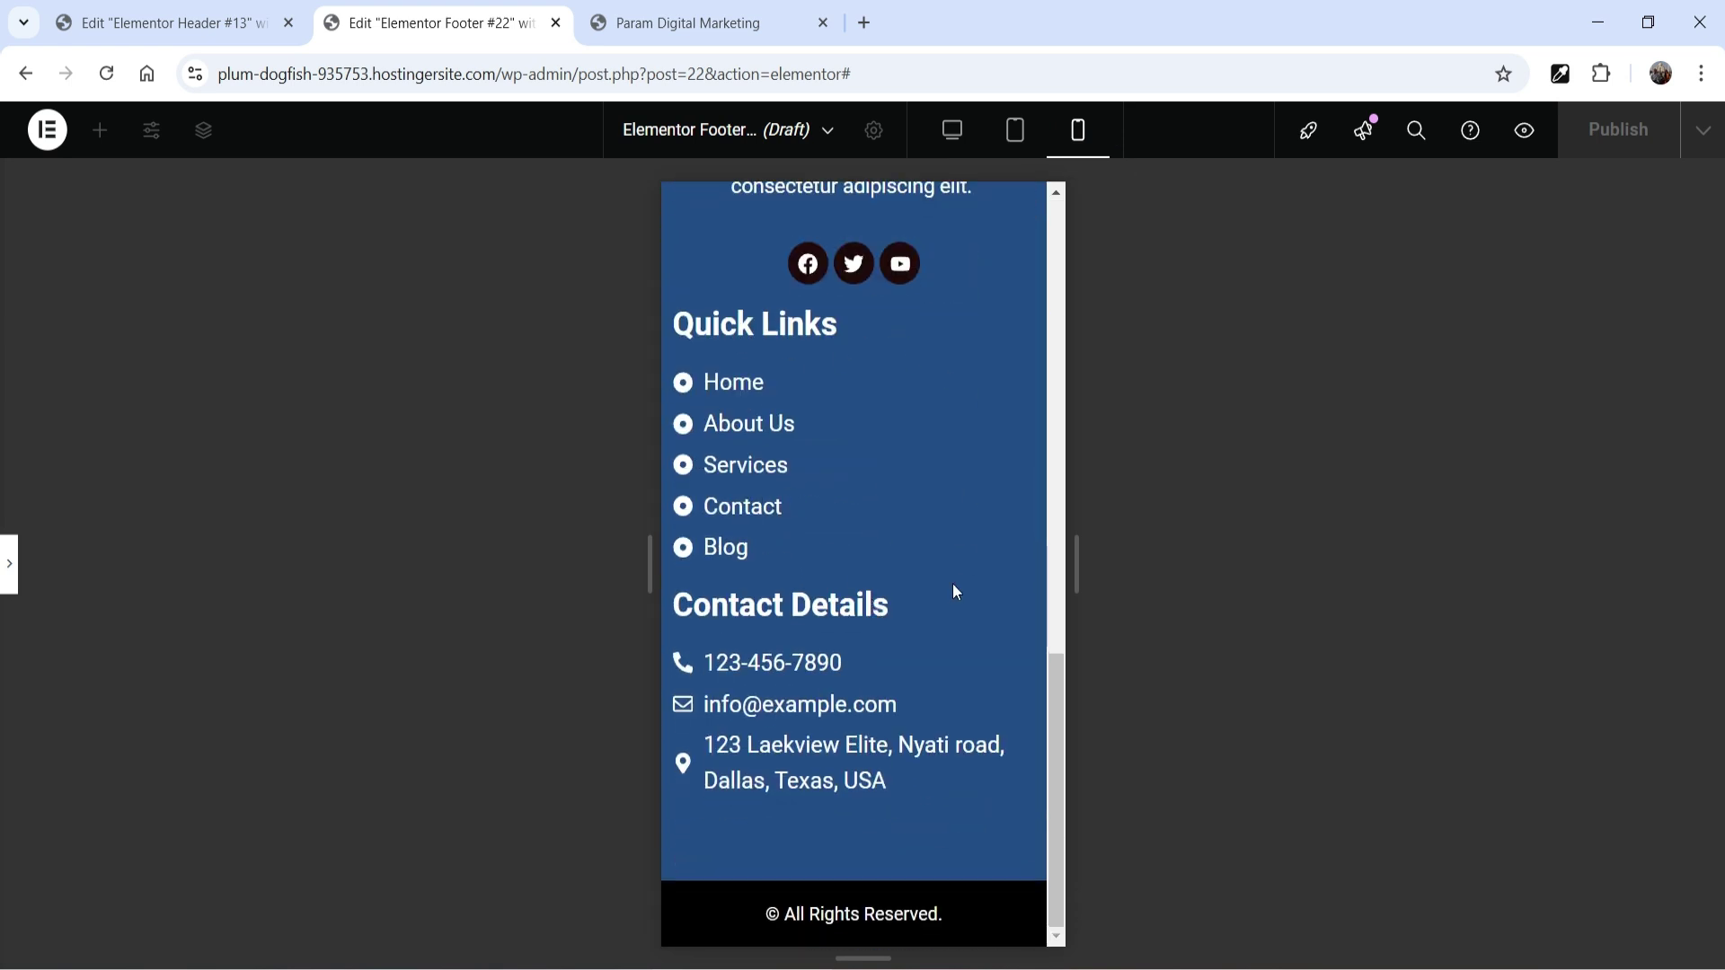
# Step: Make the Services container visible on mobile portrait again and return to the desktop view
pyautogui.click(12, 562)
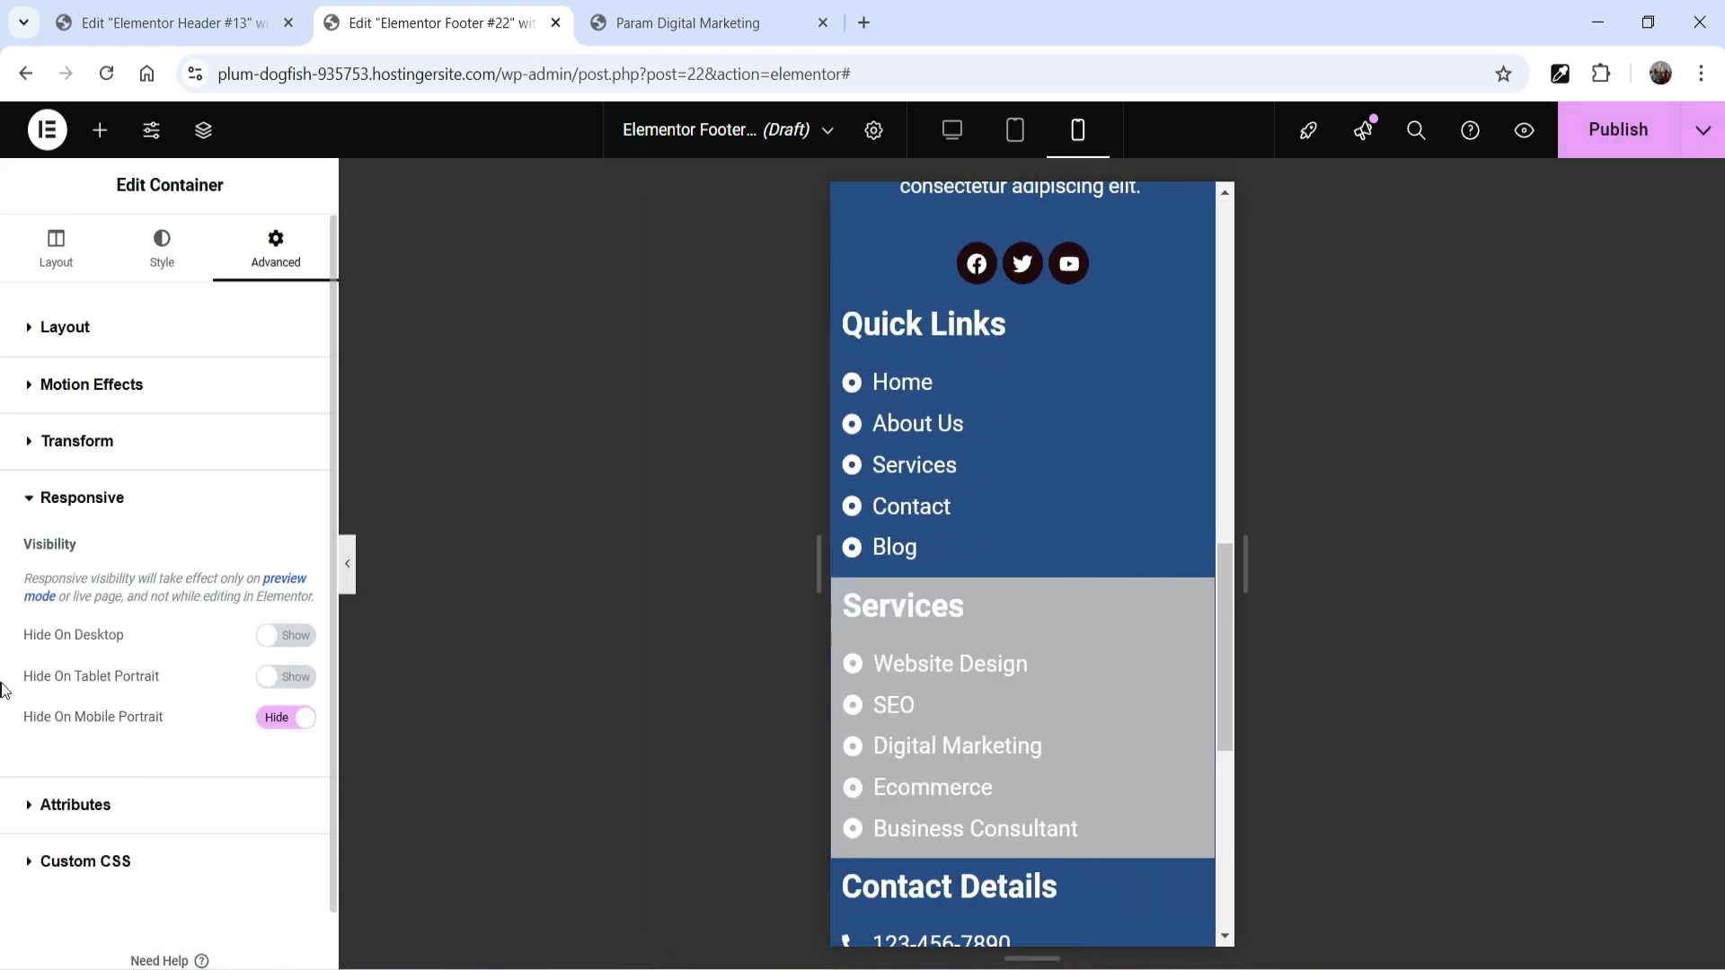
pyautogui.click(277, 718)
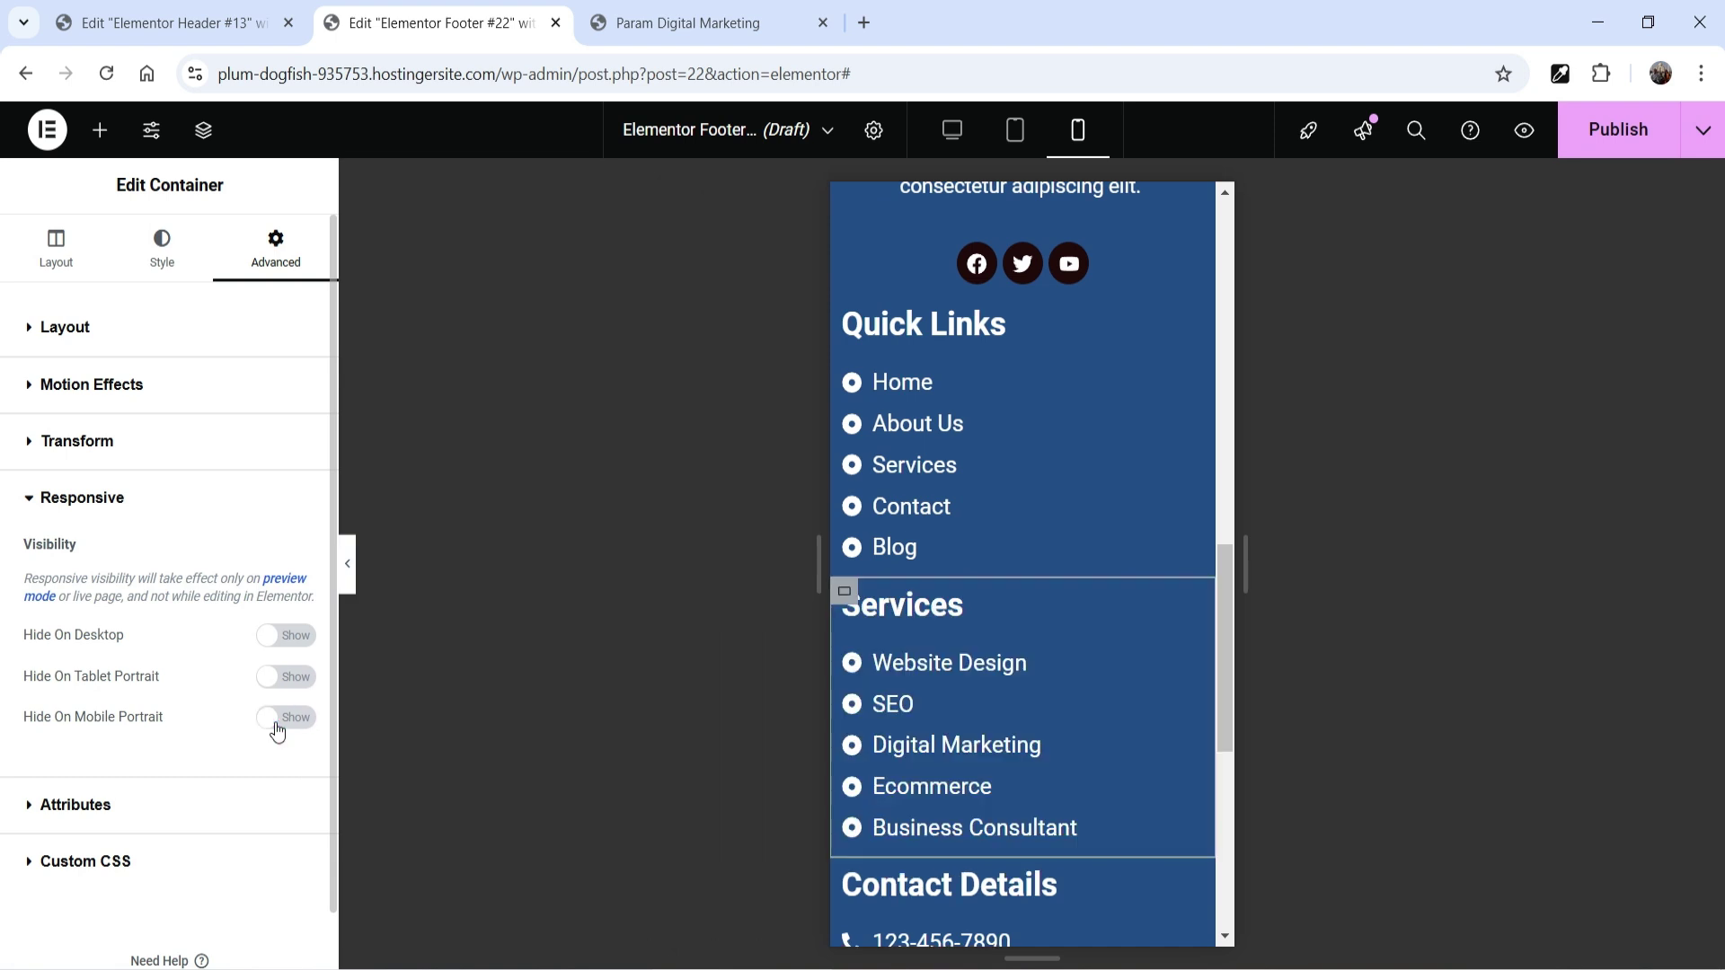
pyautogui.click(952, 129)
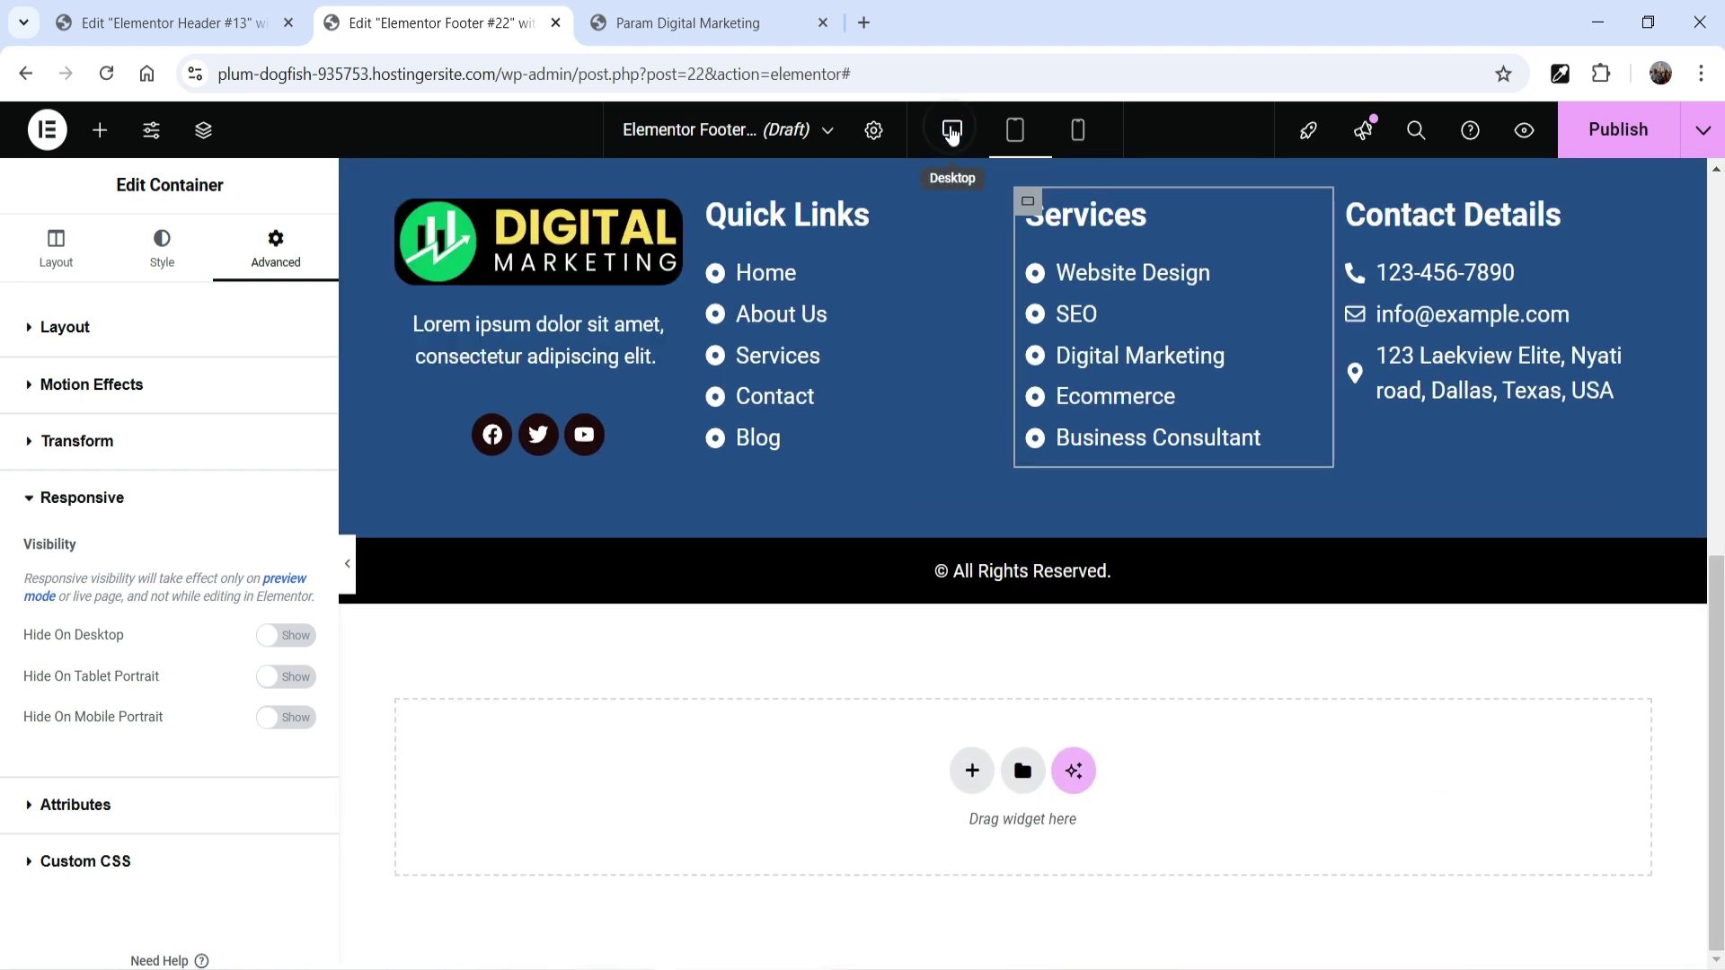
pyautogui.scroll(5, 1597, 755)
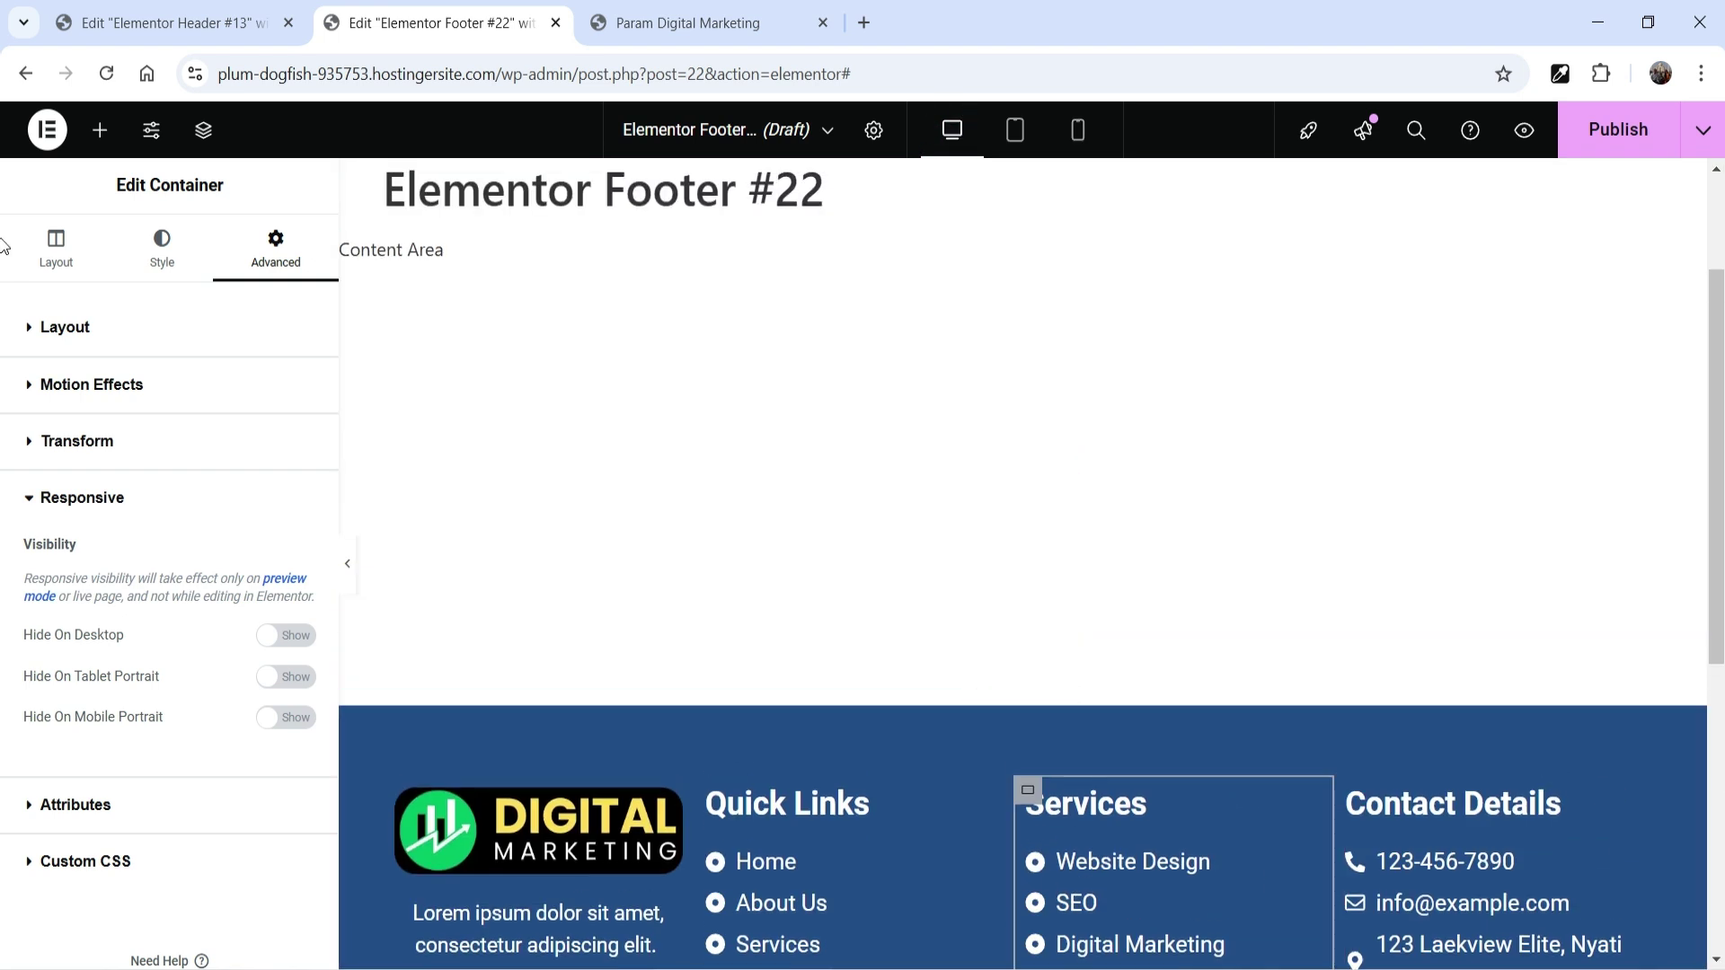
# Step: Publish the footer template with an Include display condition for the Entire Site
pyautogui.click(1604, 144)
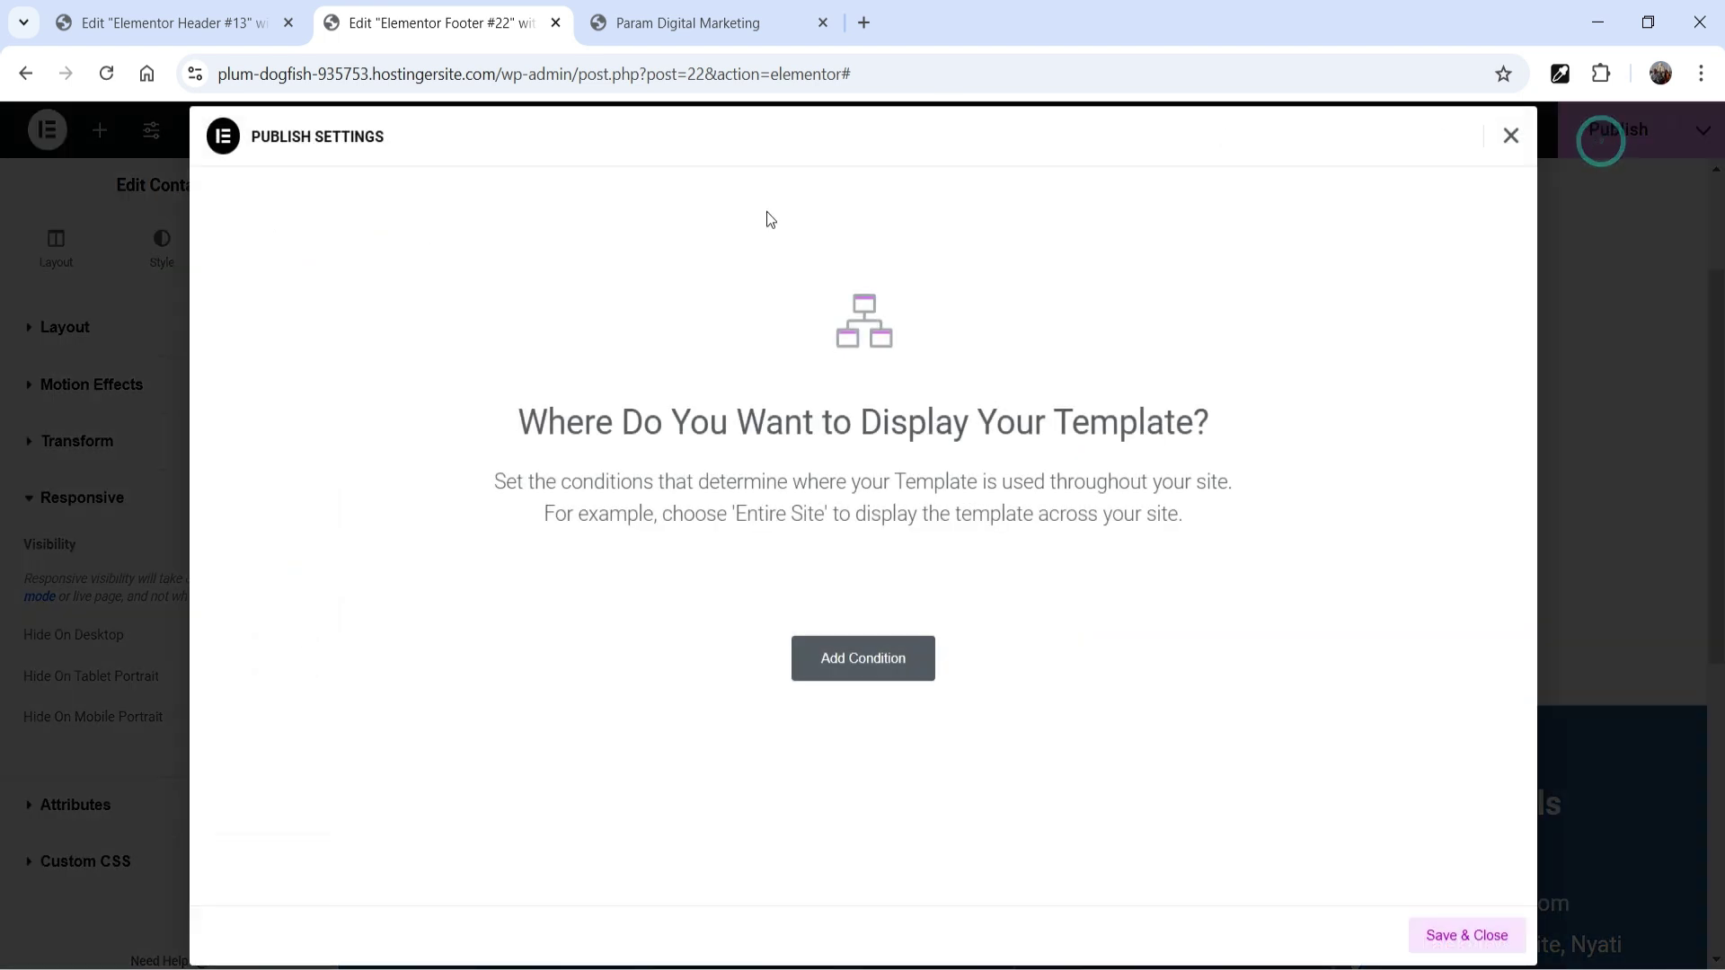
pyautogui.click(869, 663)
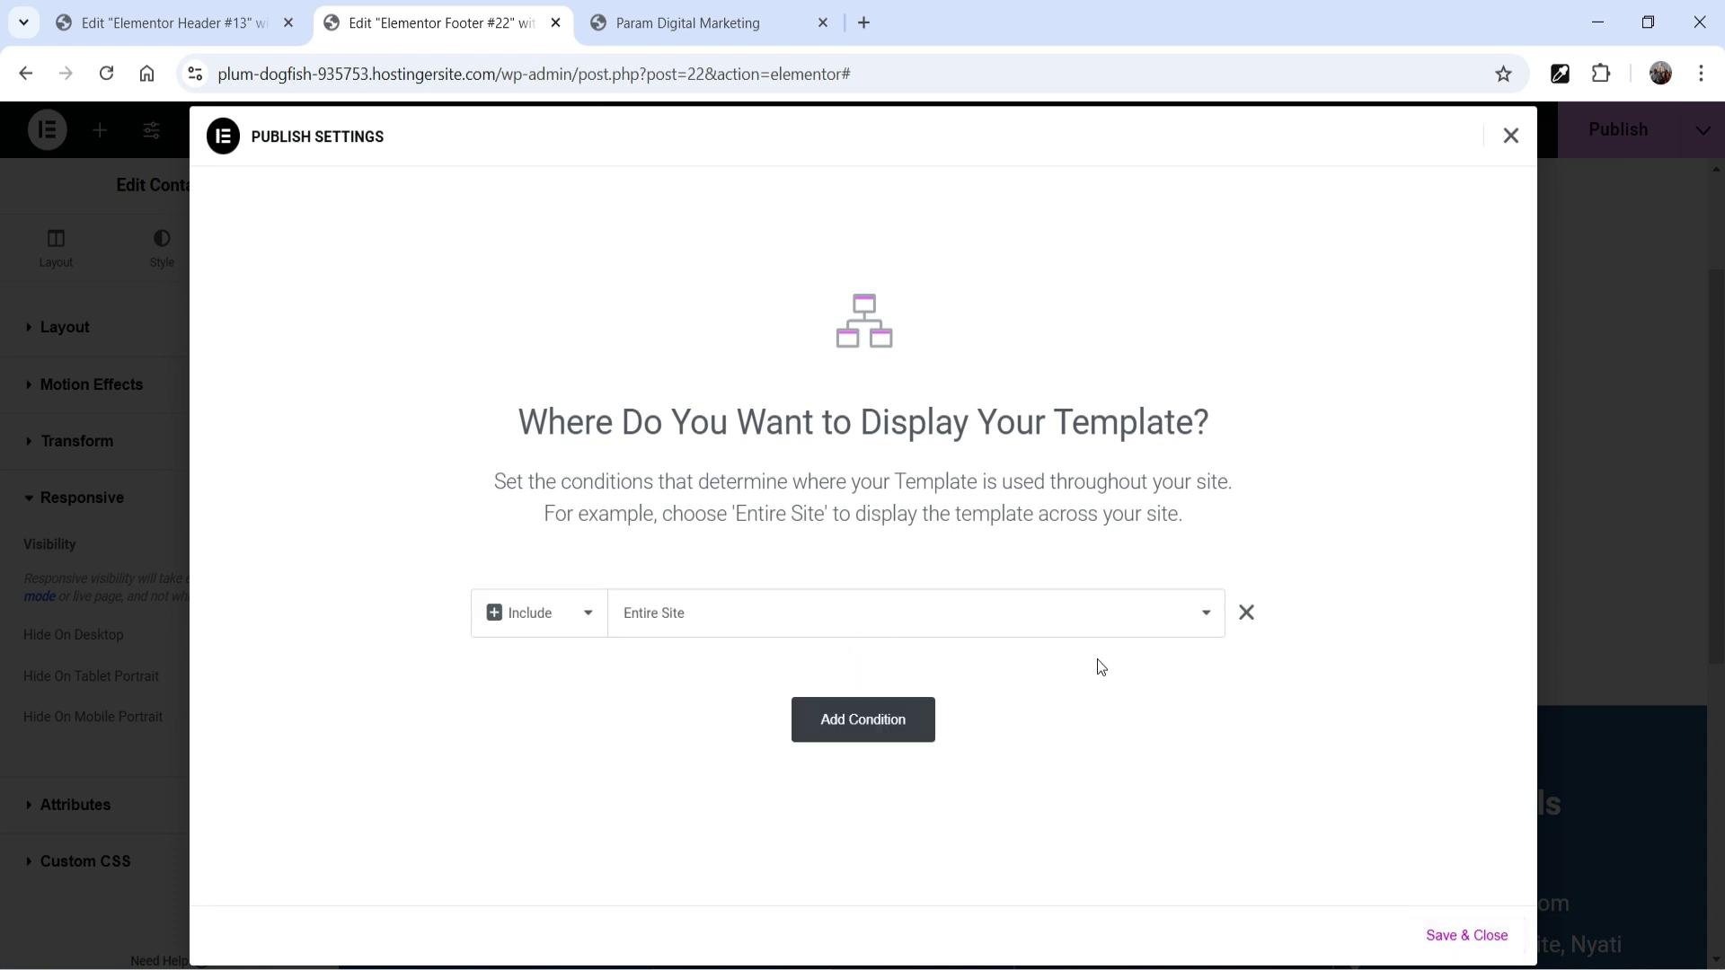
pyautogui.click(991, 627)
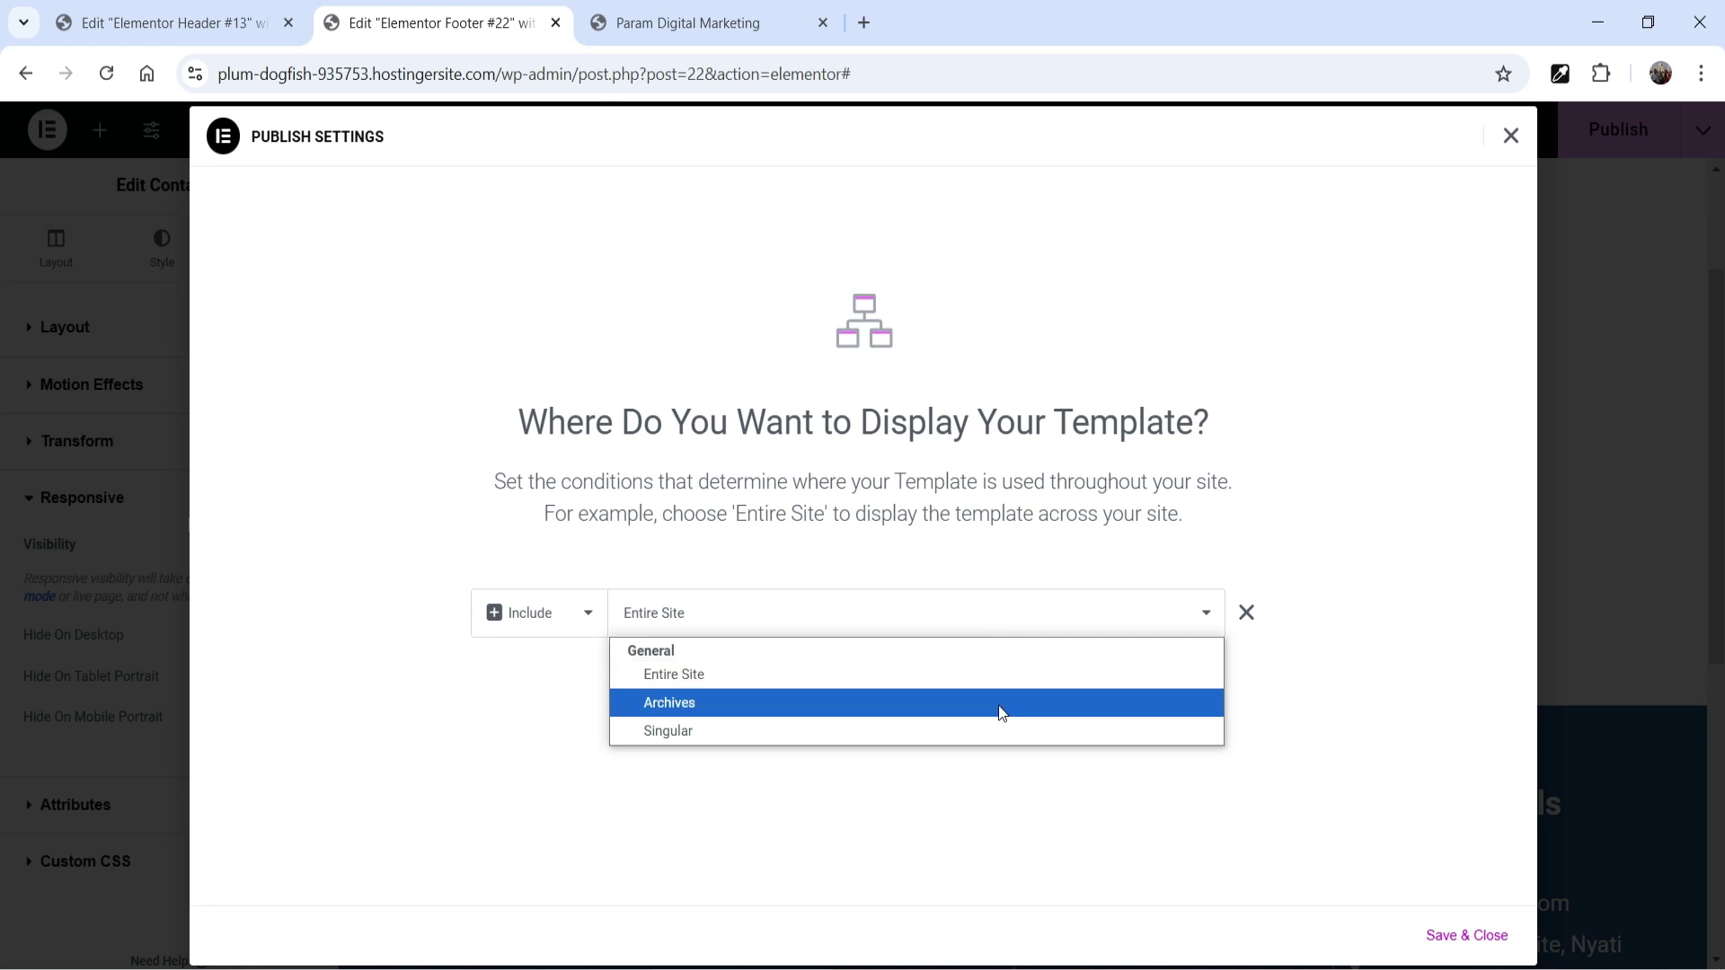
pyautogui.click(1260, 852)
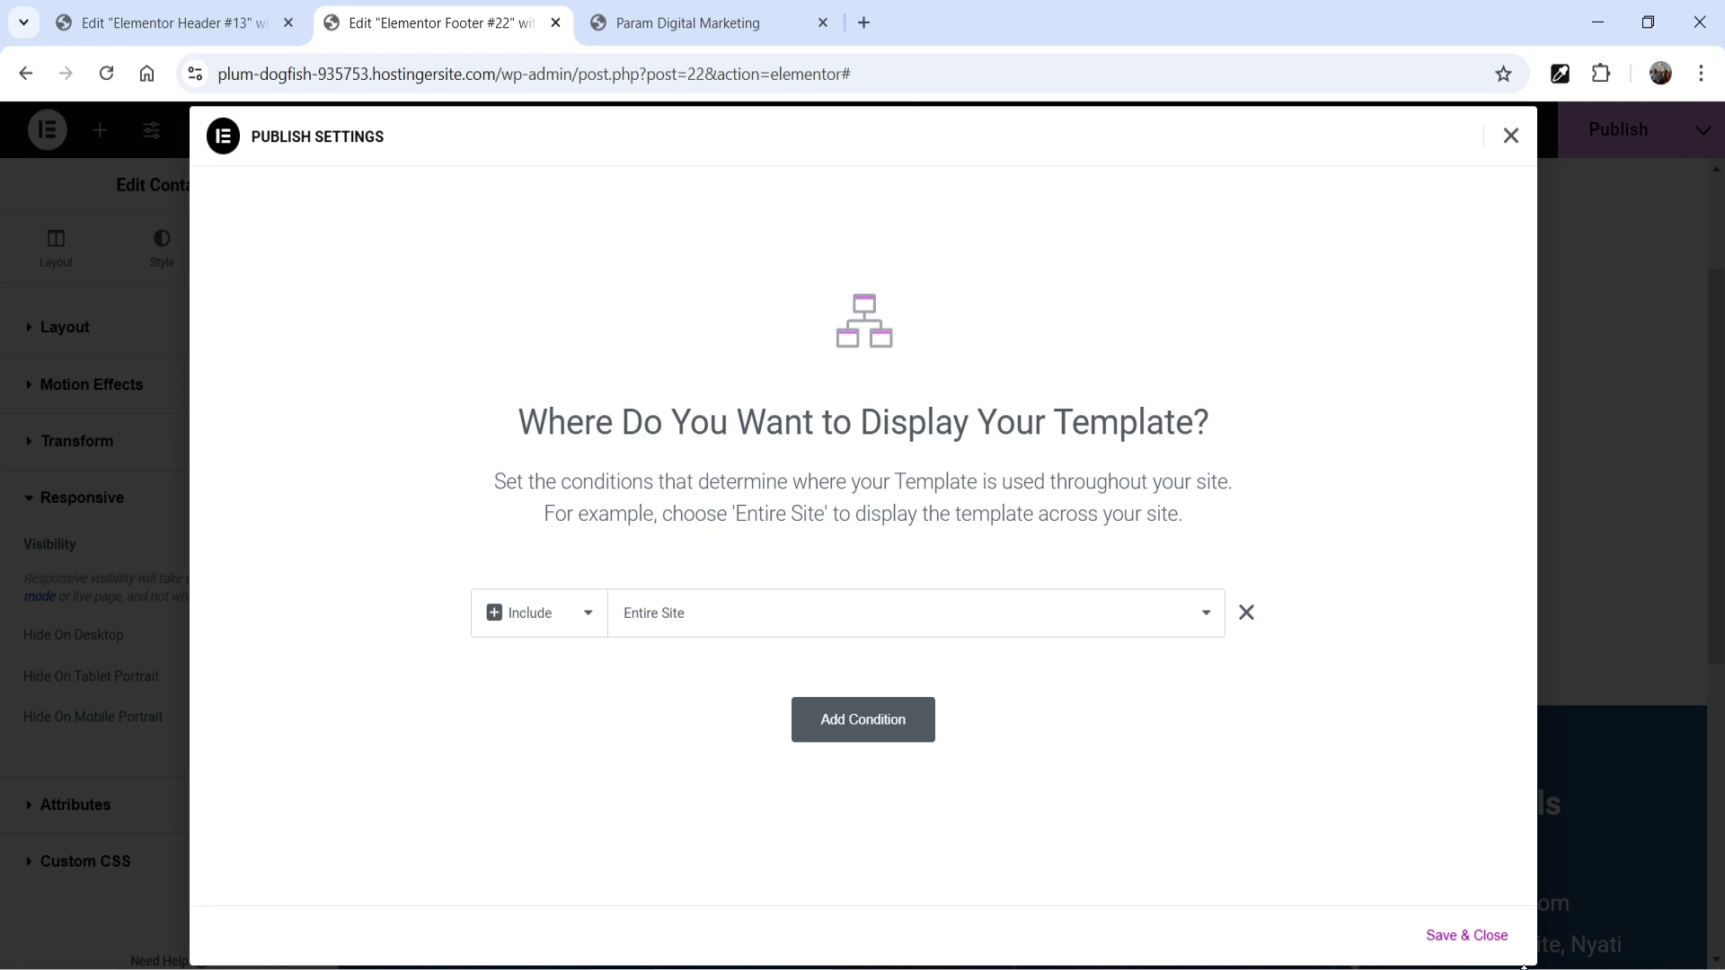
pyautogui.click(1484, 943)
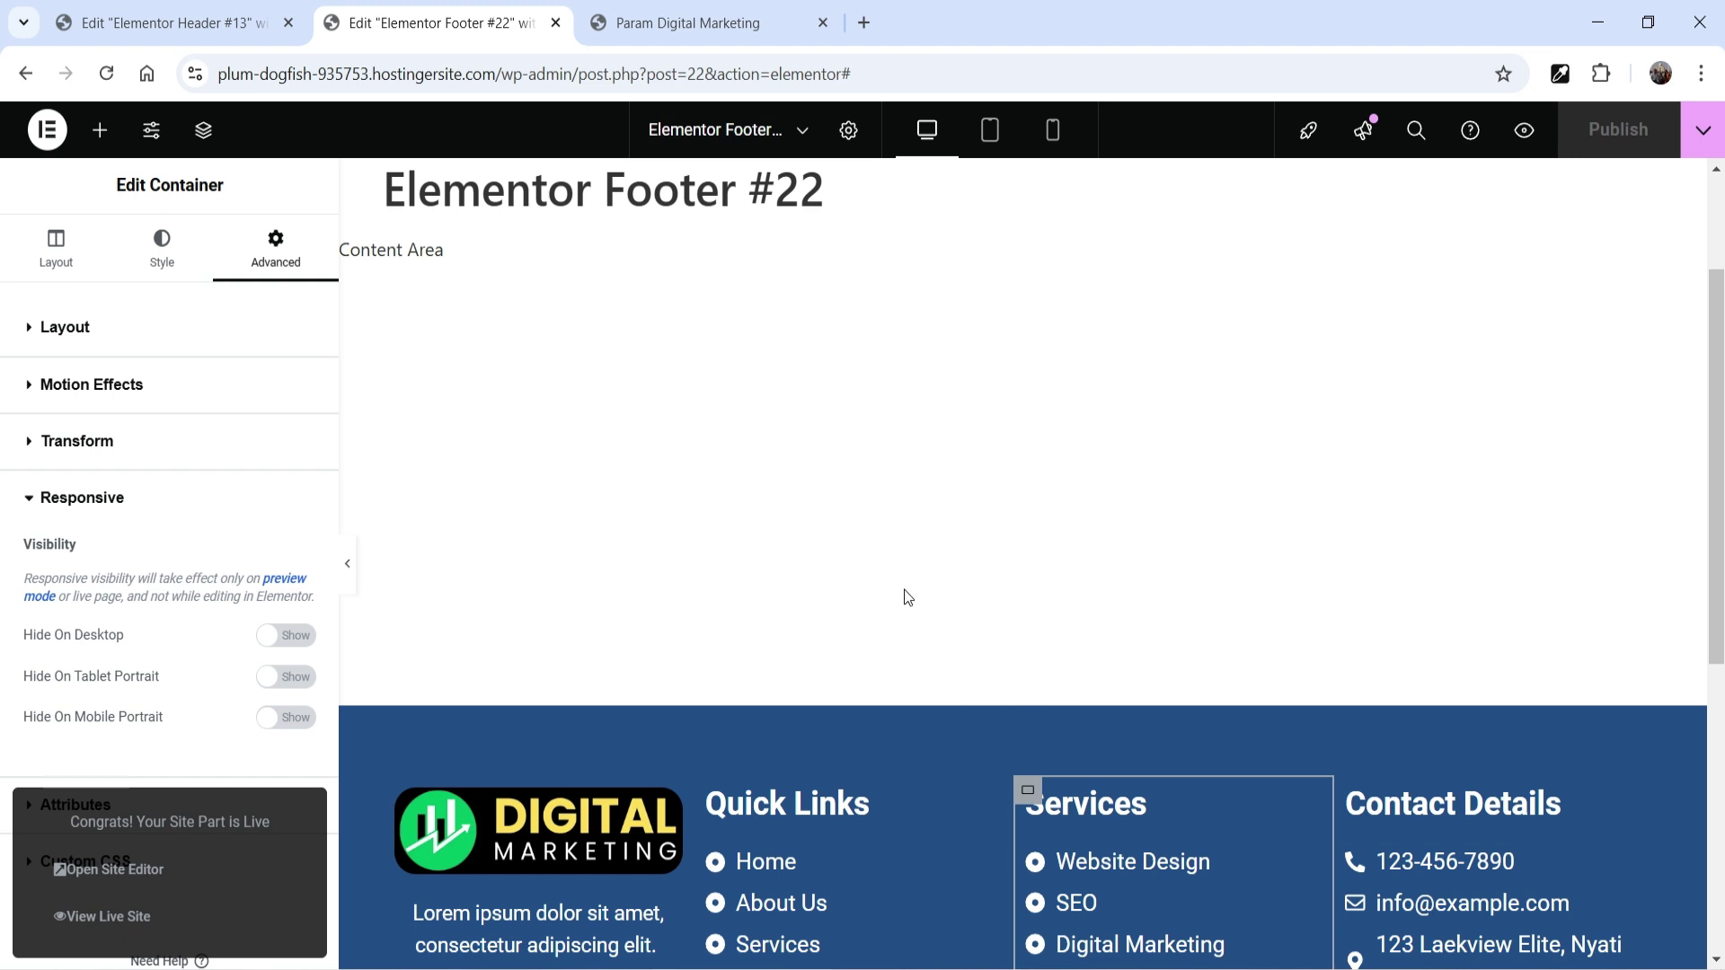
# Step: Look over the published template, then switch to the live Param Digital Marketing page and reload it to check the footer
pyautogui.scroll(-6, 944, 557)
pyautogui.scroll(4, 1528, 737)
pyautogui.scroll(5, 1595, 737)
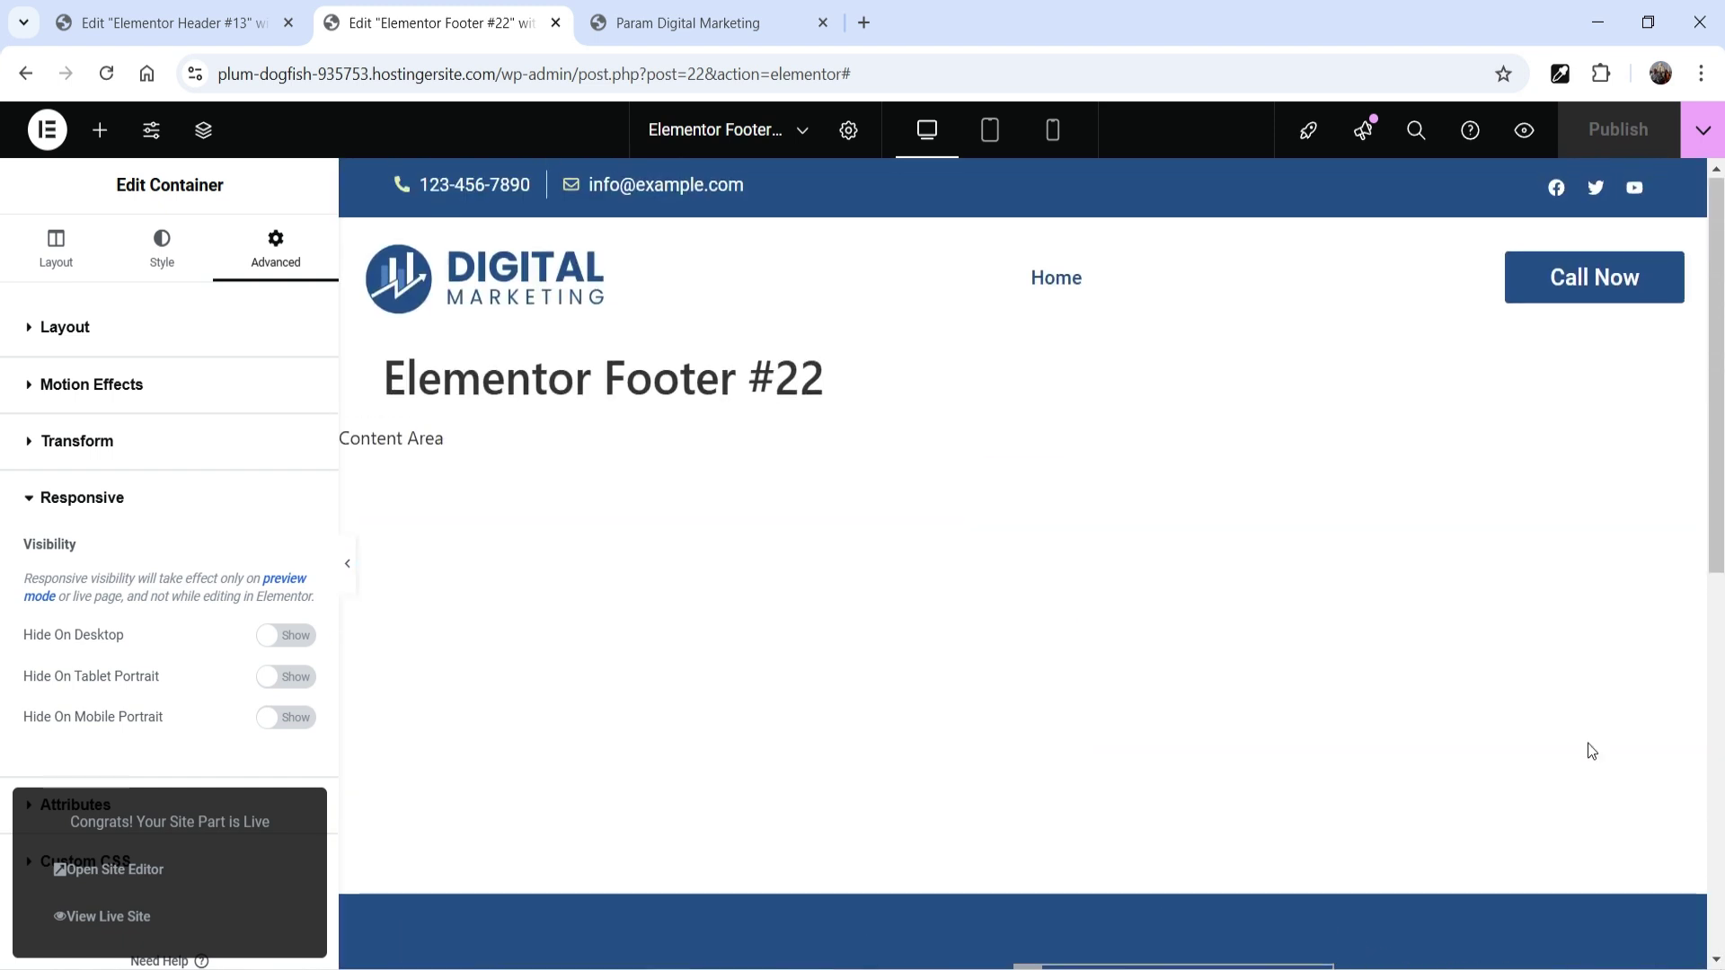
pyautogui.click(677, 27)
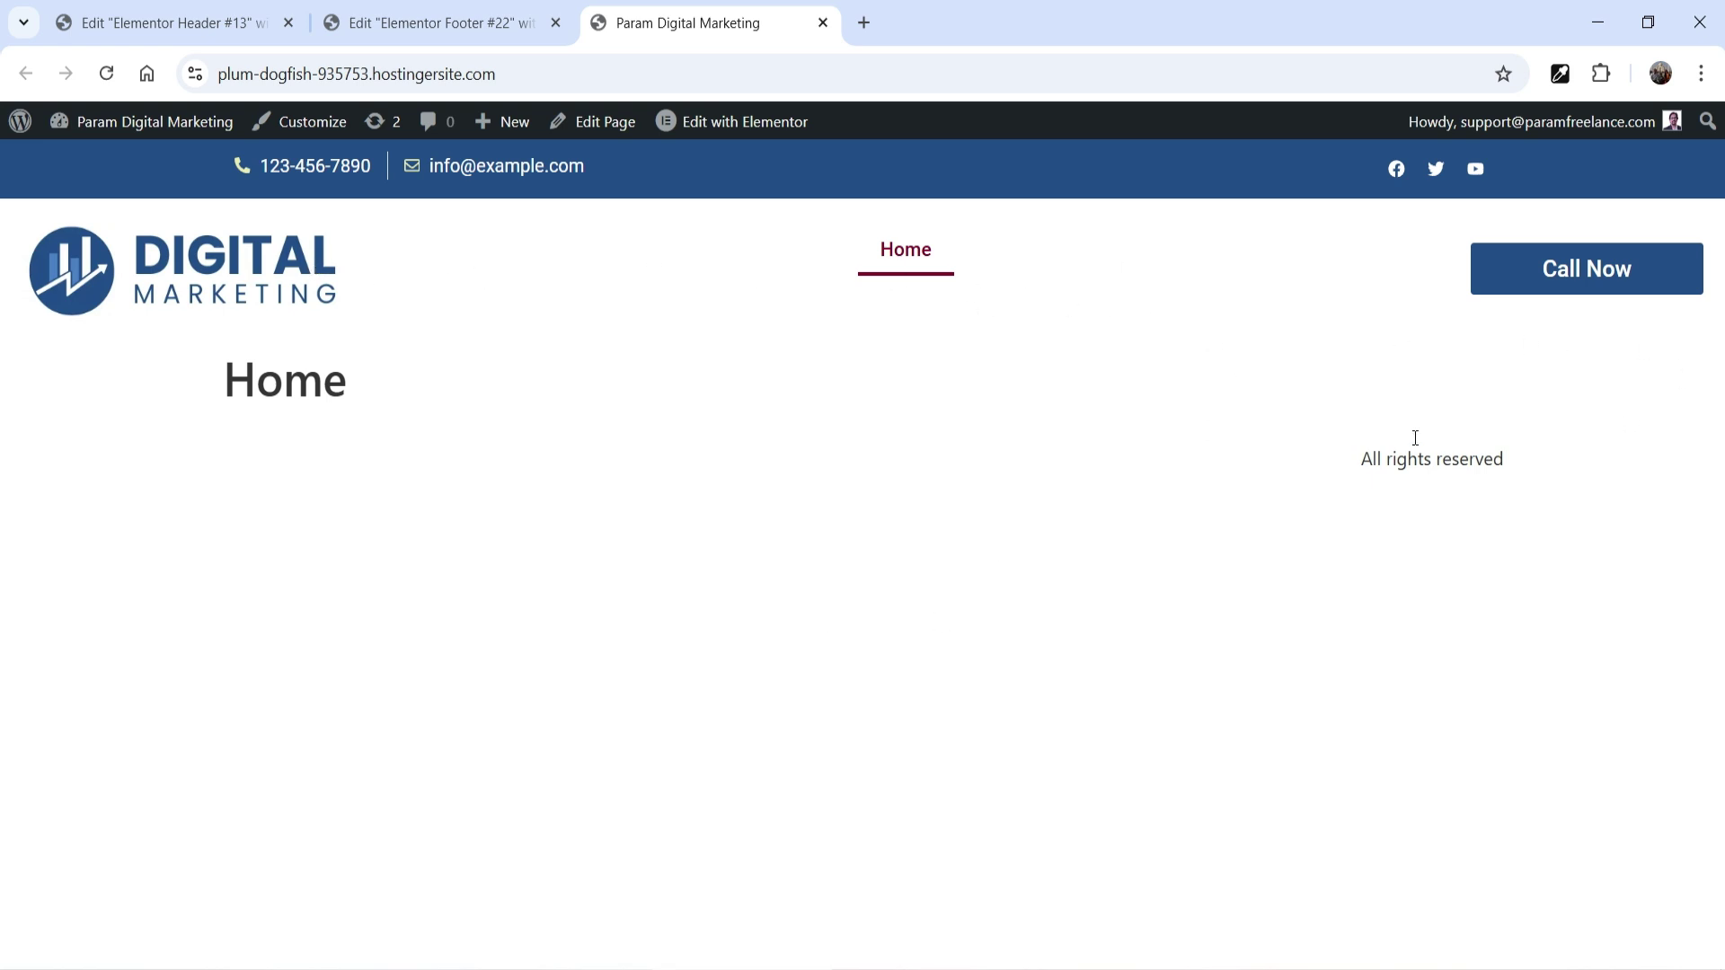
pyautogui.moveTo(1328, 463); pyautogui.dragTo(1528, 462)
pyautogui.click(1542, 557)
pyautogui.click(108, 77)
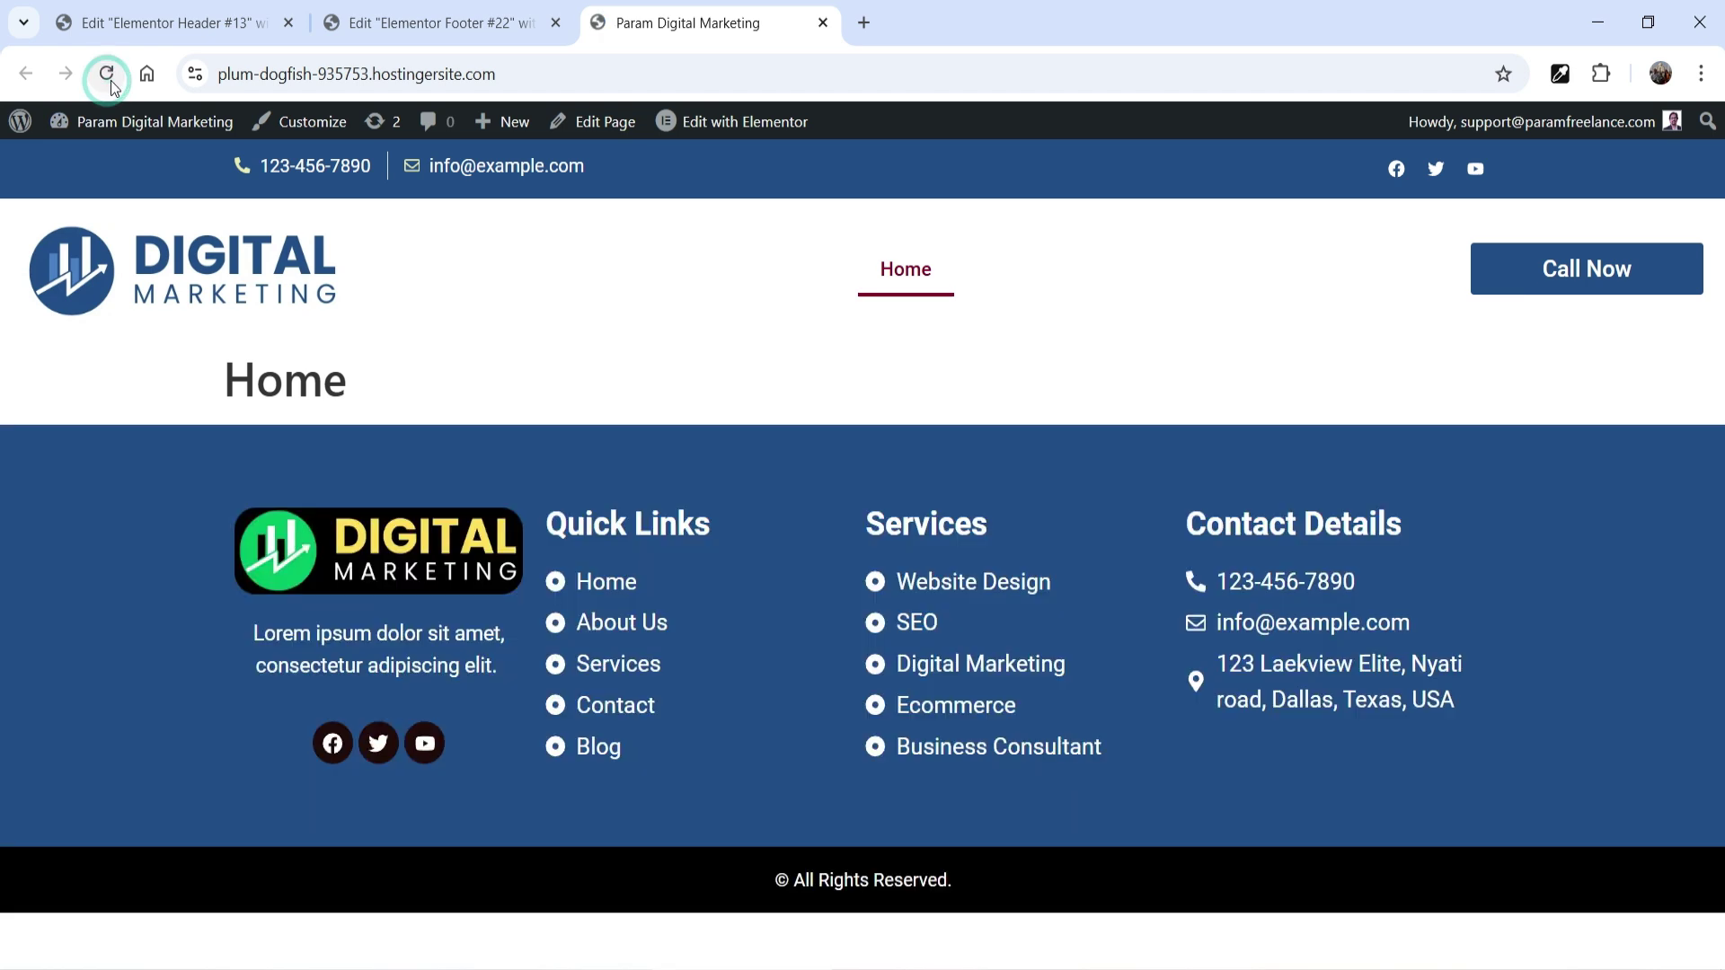